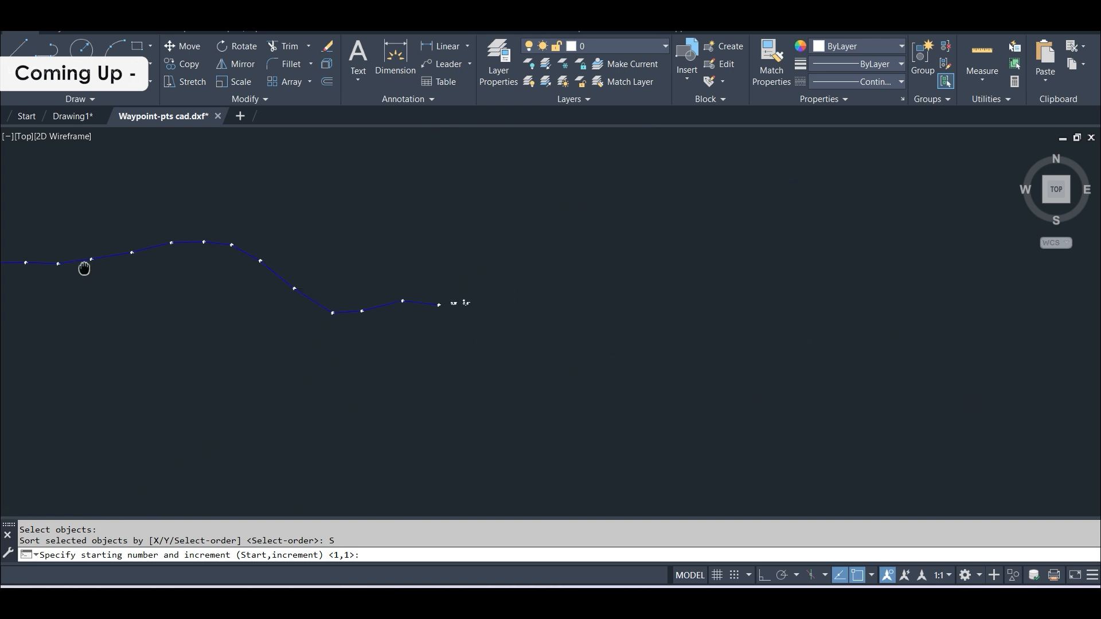
scroll(448, 295, up, 8)
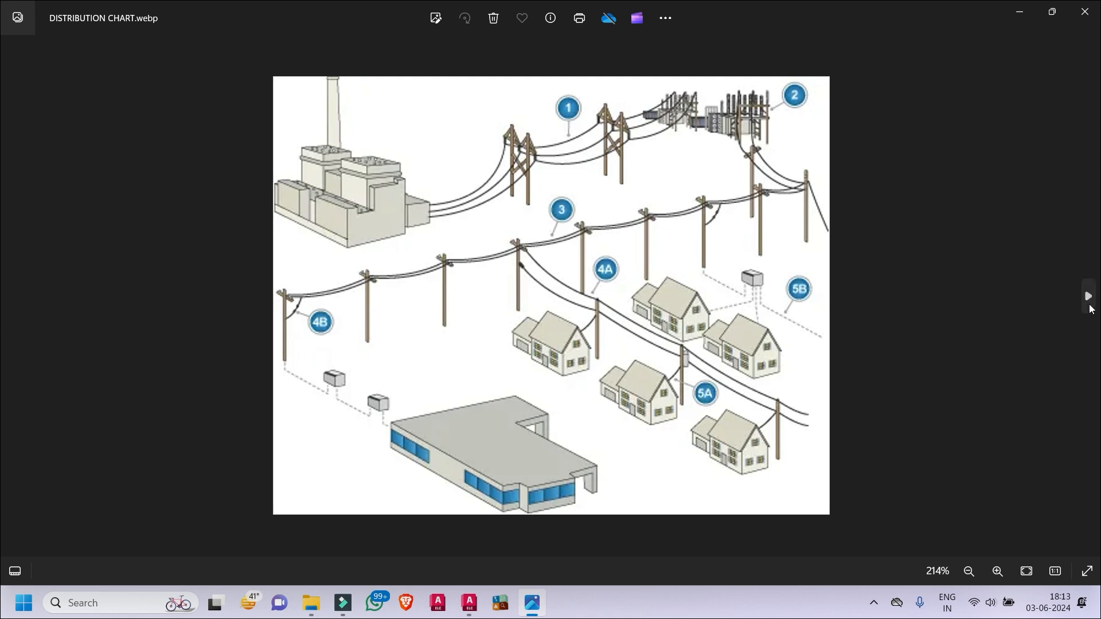
- Examine the GPS device image, the distribution chart and the distribution and transmission chart in the image viewer
click(1088, 301)
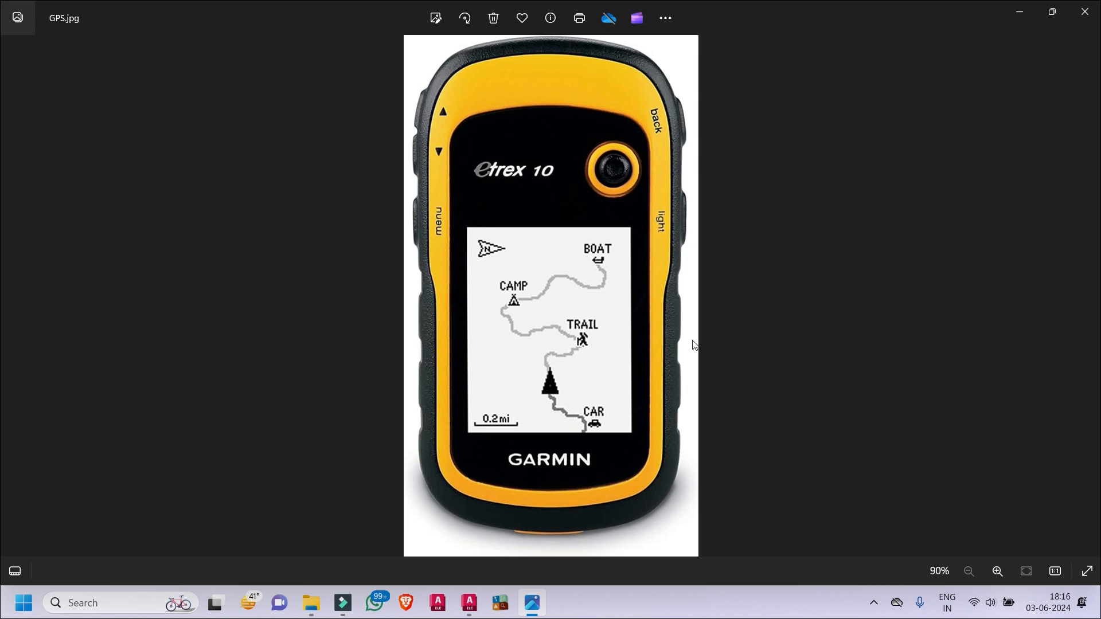
click(14, 301)
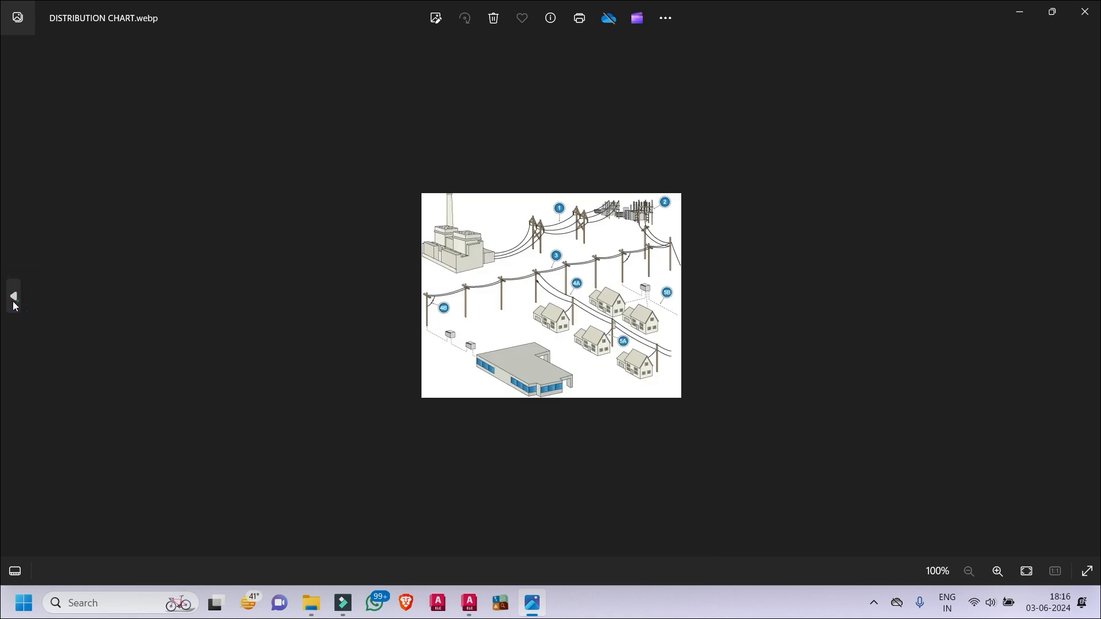
click(14, 301)
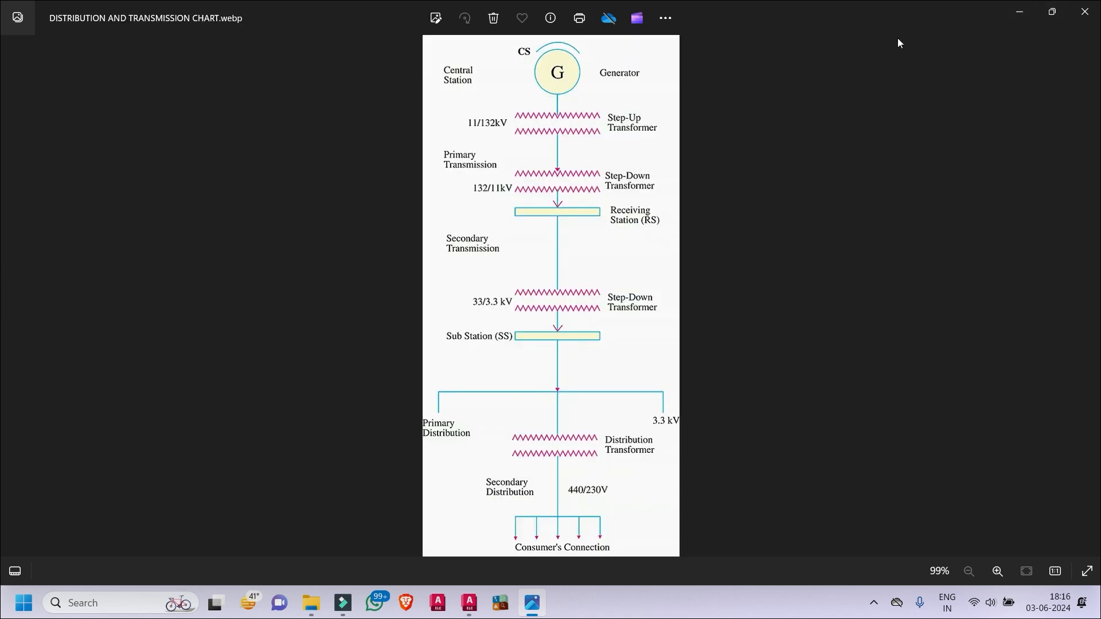
click(1090, 296)
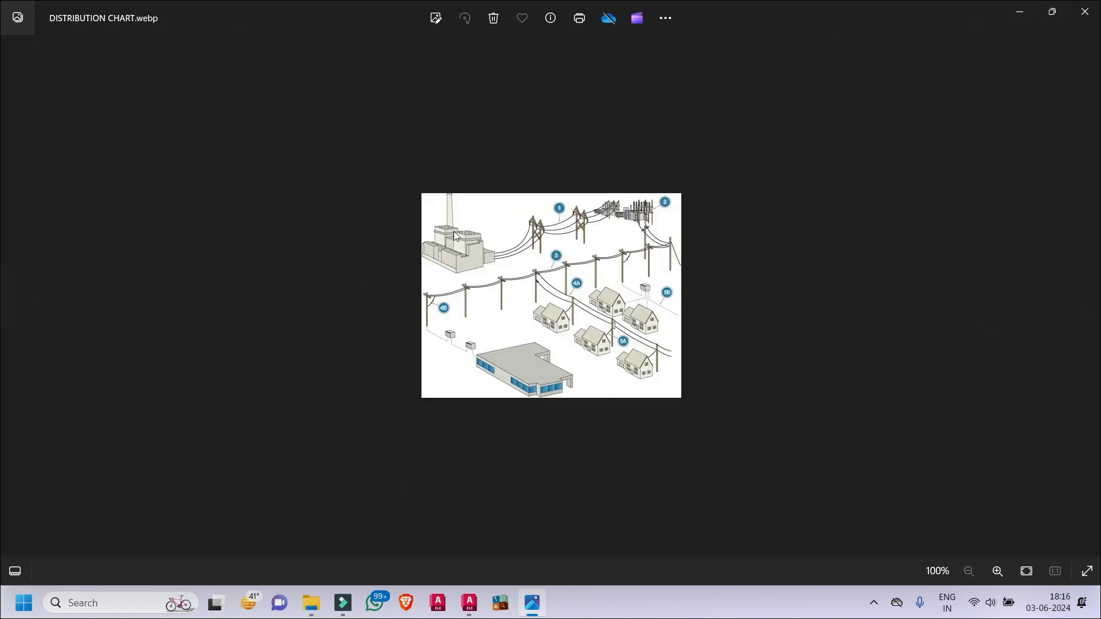
scroll(537, 357, up, 1)
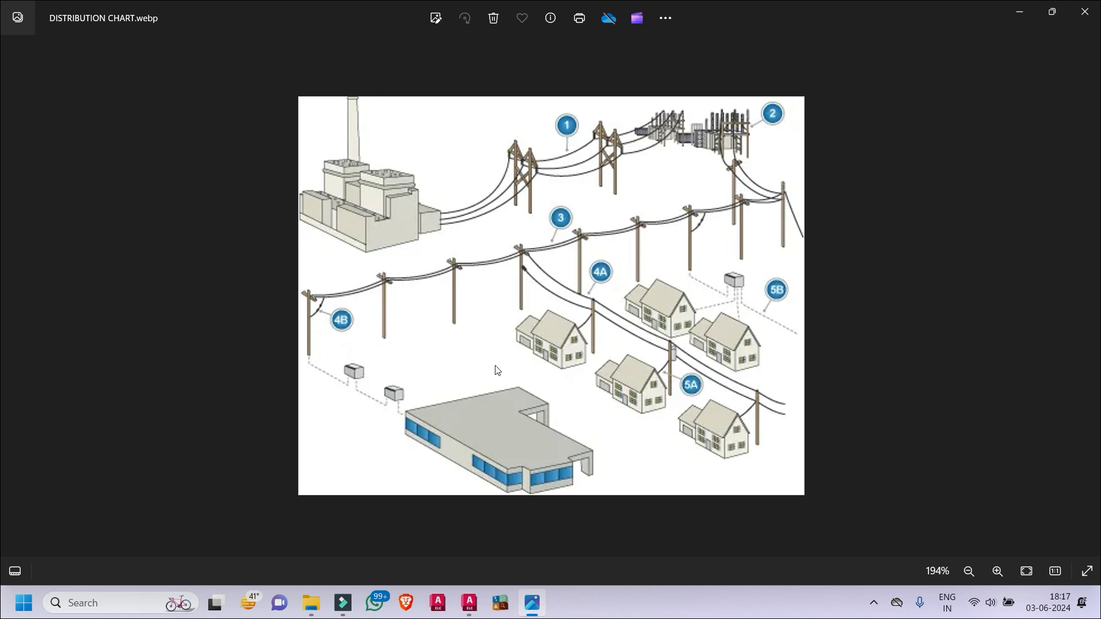
click(16, 297)
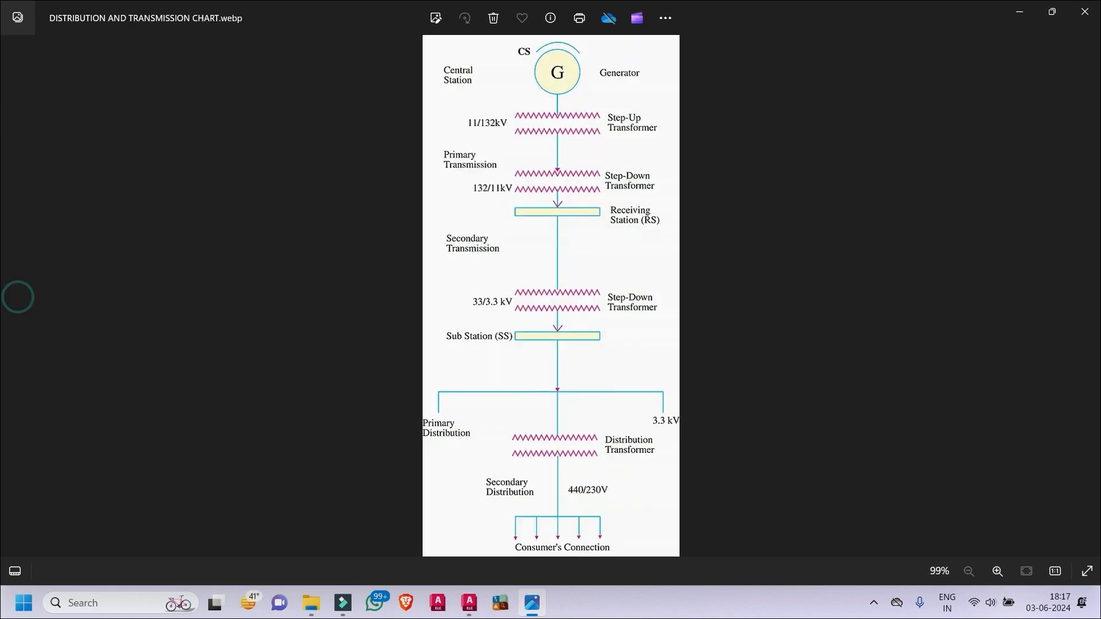
click(872, 608)
click(873, 608)
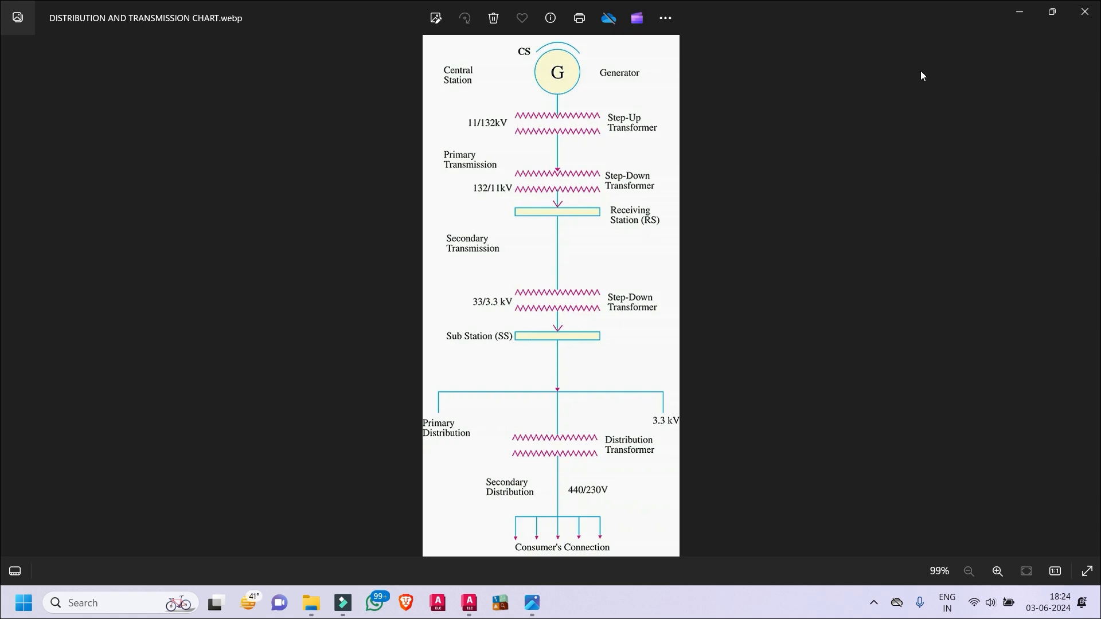
- View LINE SURVEY WORK.jpg enlarged, and minimize the image viewer and the folder window to return to the desktop
click(1084, 303)
click(1084, 303)
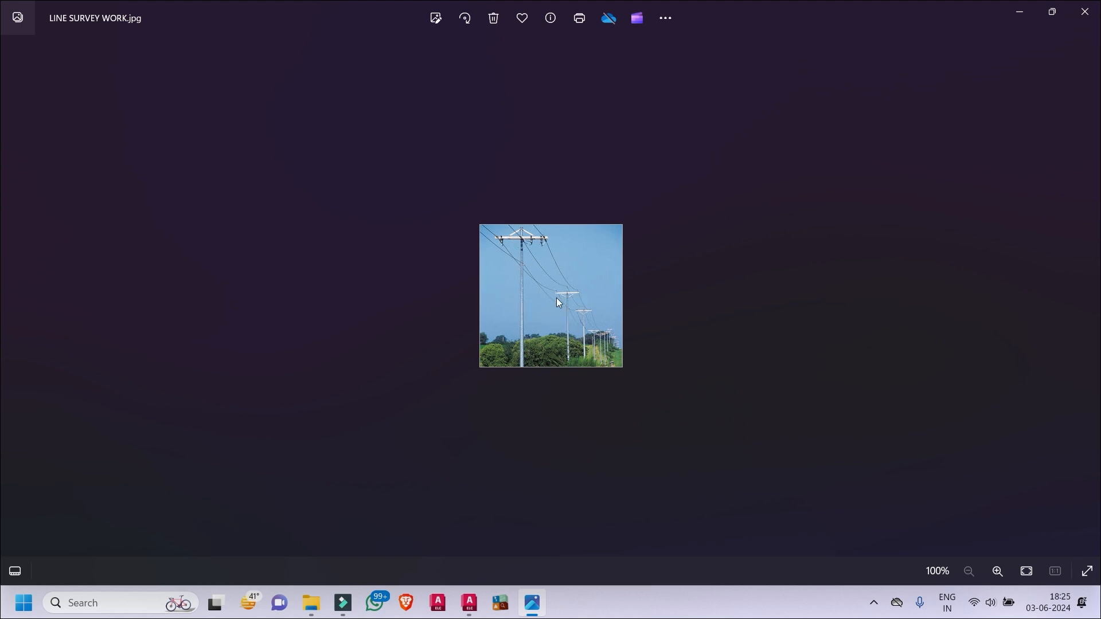
scroll(565, 311, up, 3)
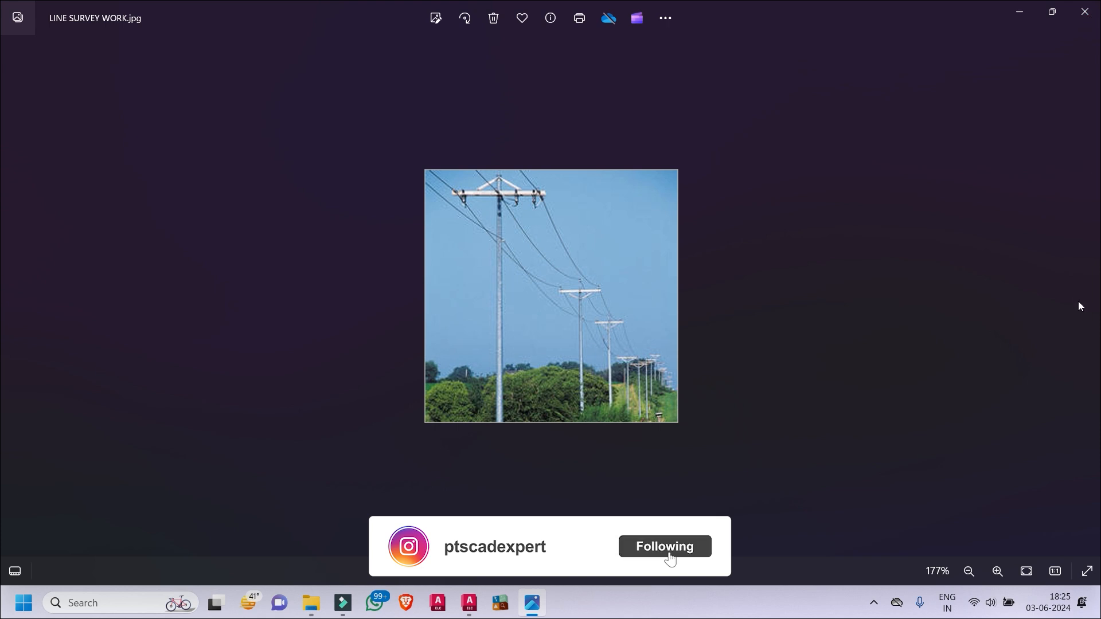
click(1016, 16)
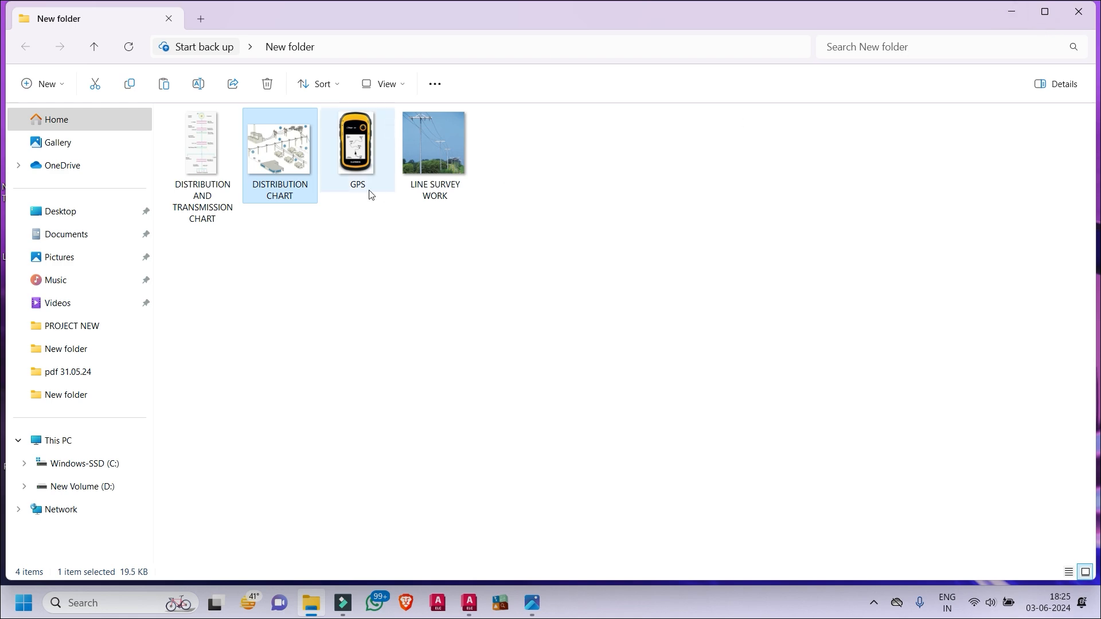
click(1012, 11)
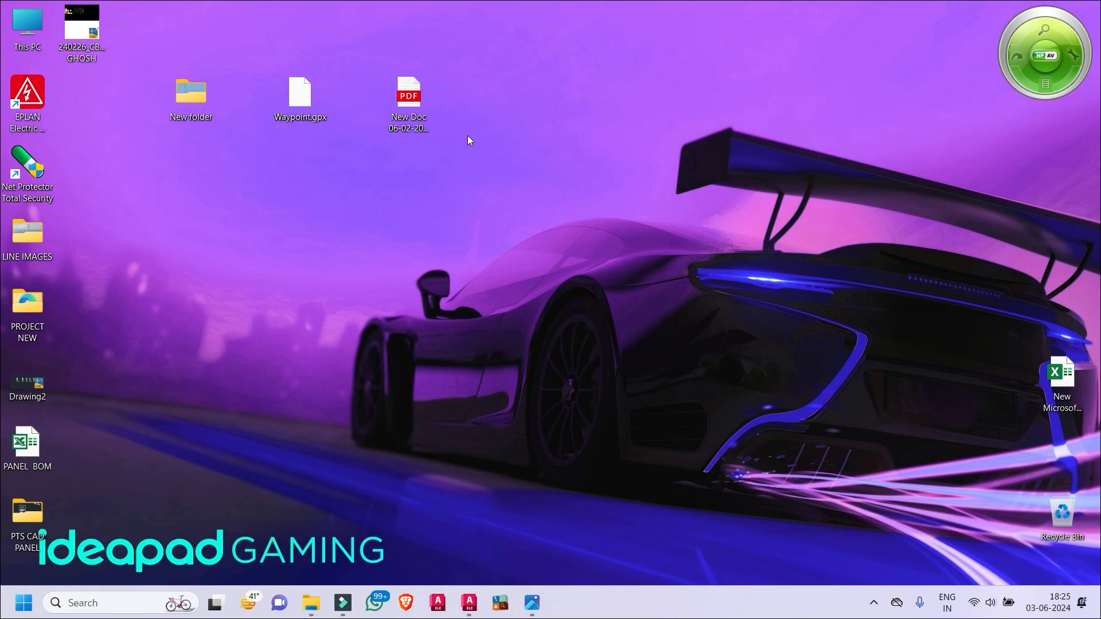
- Open the scanned survey PDF New Doc 06-02-2024 14.58 from the desktop and examine the pole numbers and spans on page 1
double_click(409, 115)
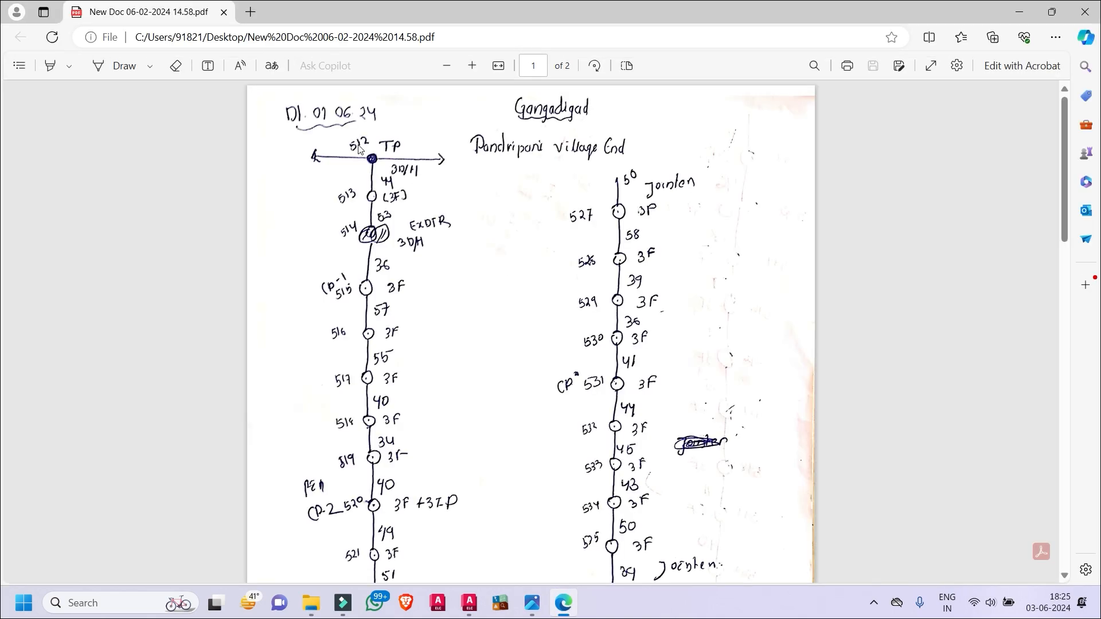
scroll(568, 176, down, 4)
scroll(567, 176, up, 3)
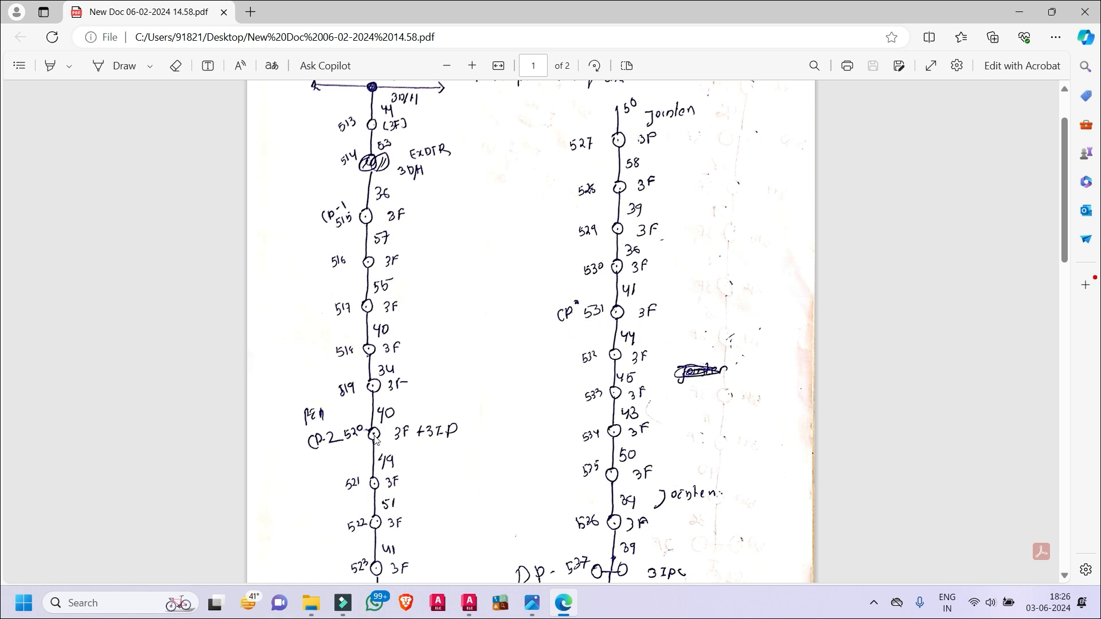
scroll(496, 439, down, 1)
scroll(496, 440, down, 2)
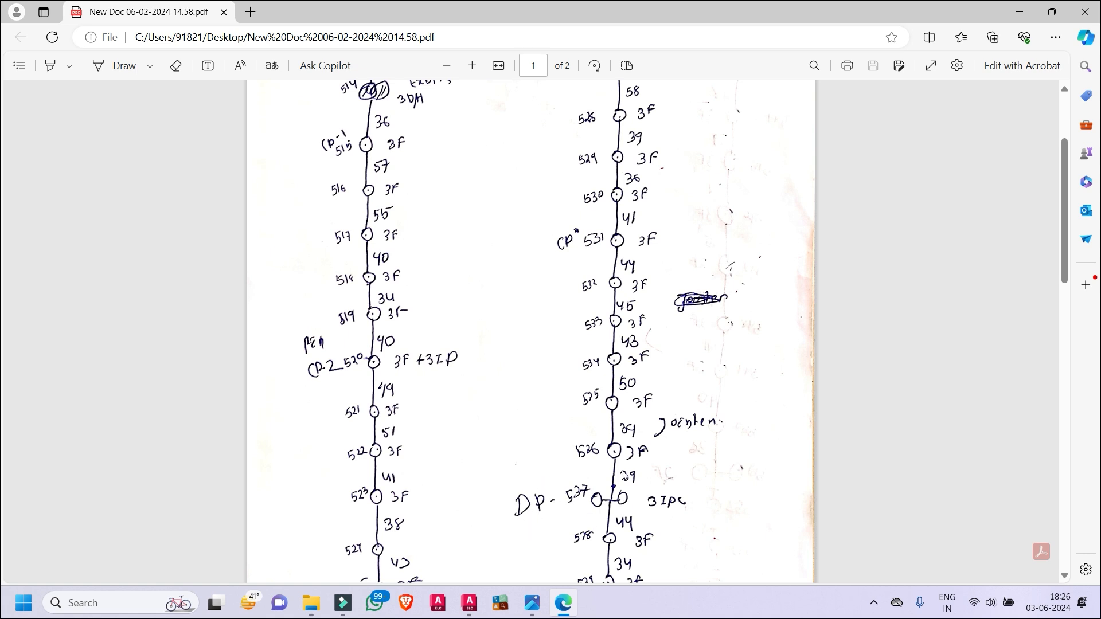
- Compare the line survey photo with the remaining pole sketch on page 1, and close the PDF
click(532, 603)
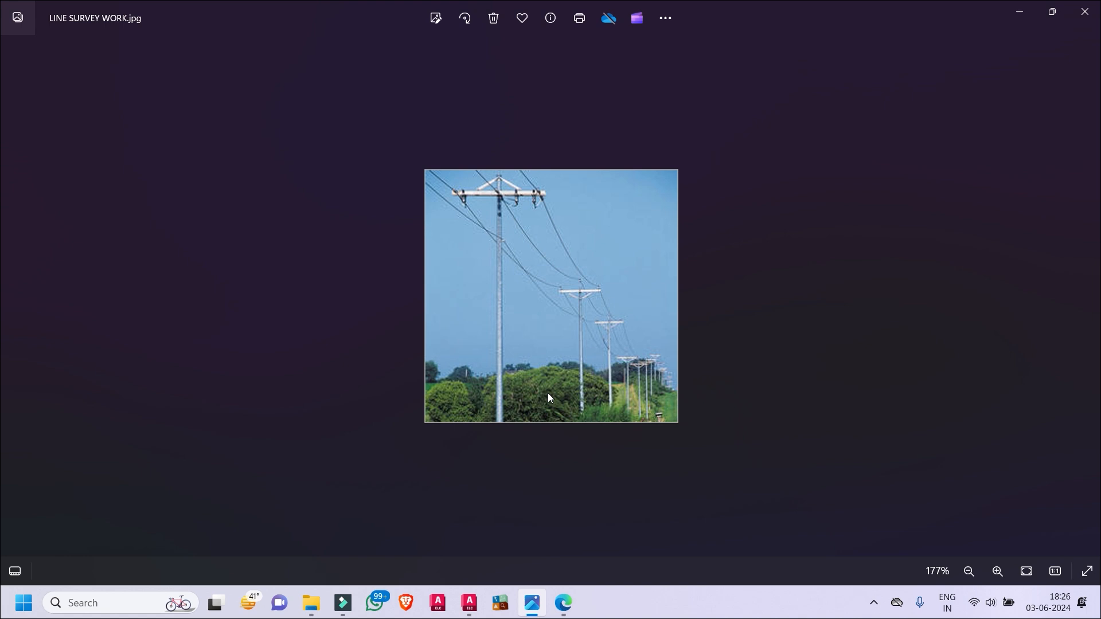
click(1020, 10)
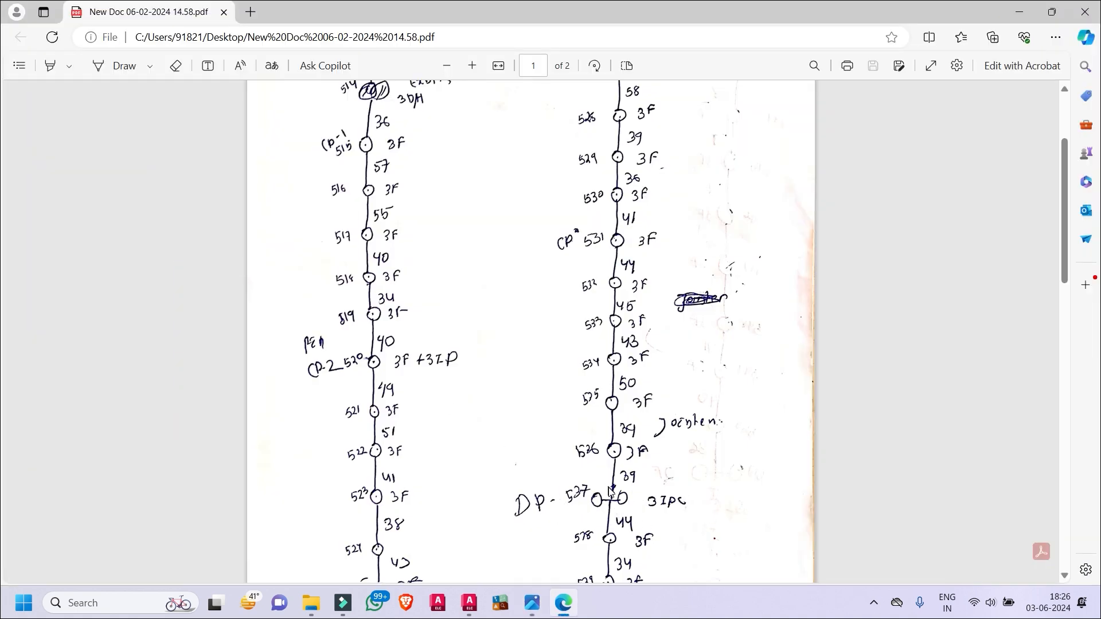
scroll(611, 492, down, 3)
scroll(396, 436, up, 1)
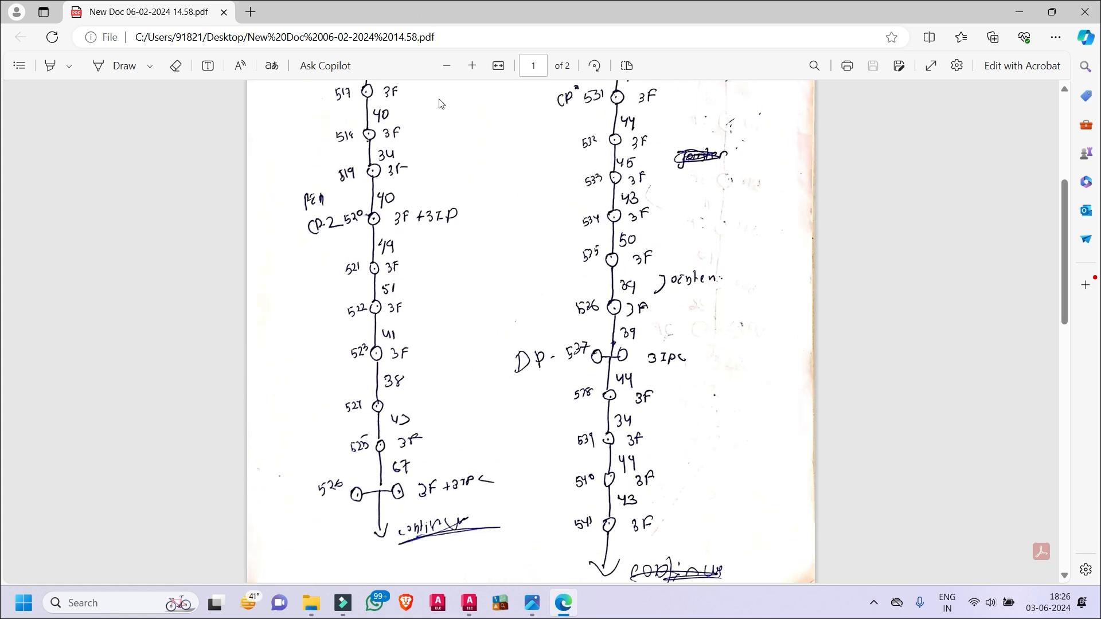
click(1082, 12)
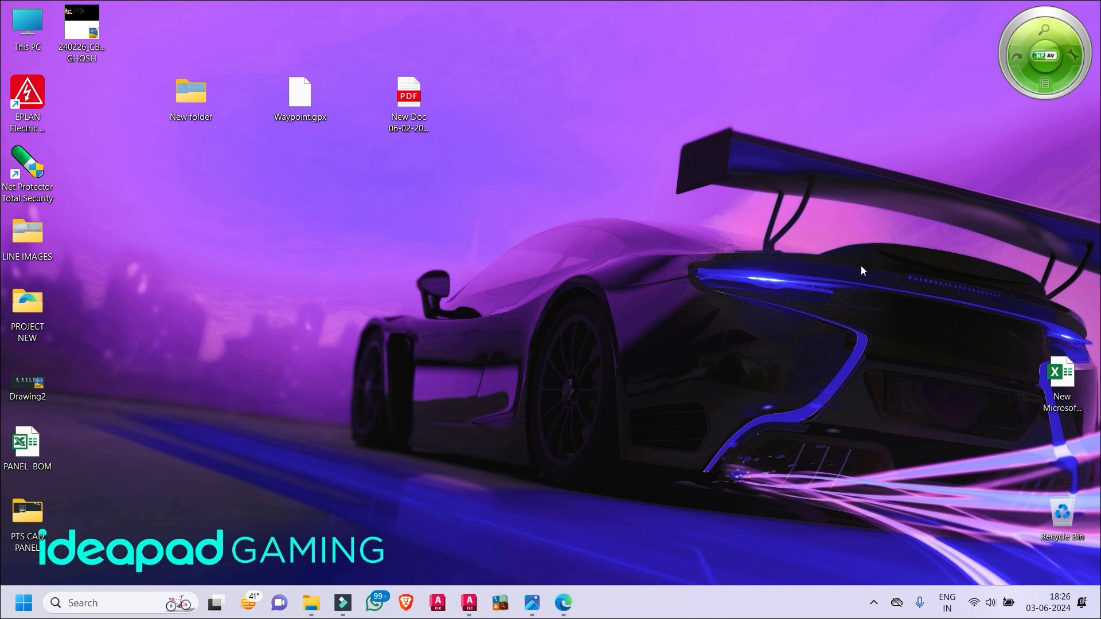
- Move Waypoint.gpx to a free area of the desktop and view the GPS.jpg device image
drag(304, 99, 546, 152)
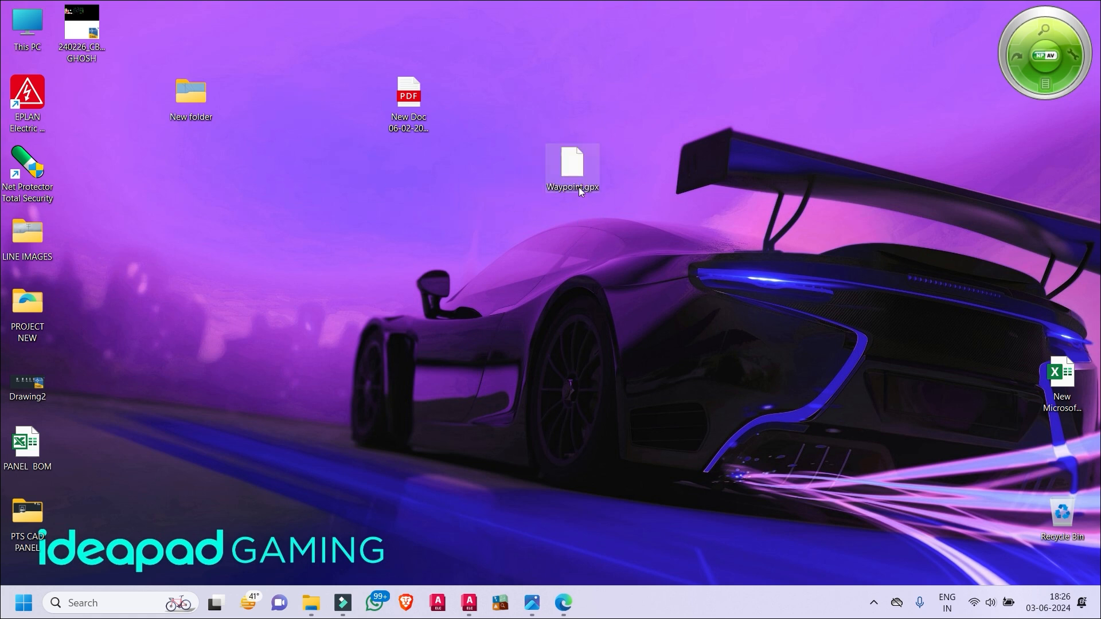
mouse_move(588, 192)
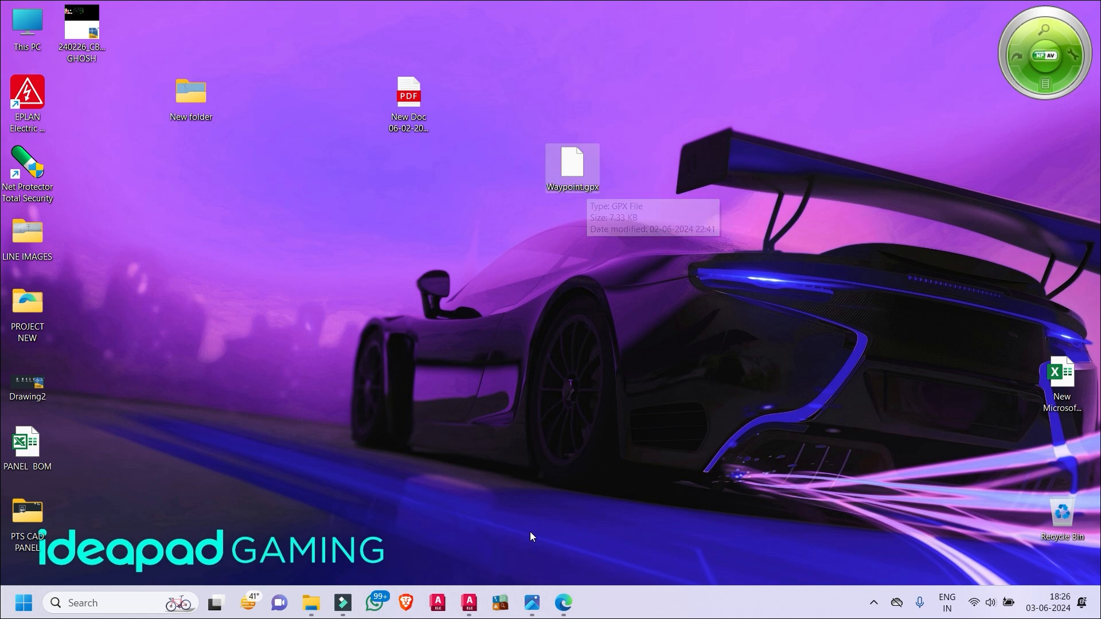
click(532, 602)
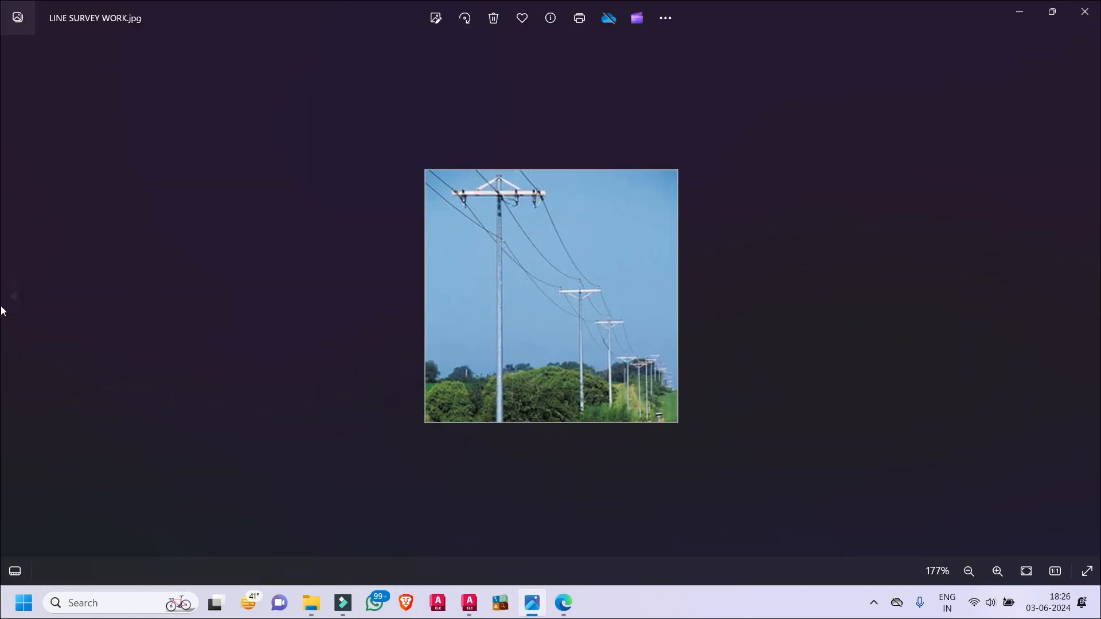
click(13, 296)
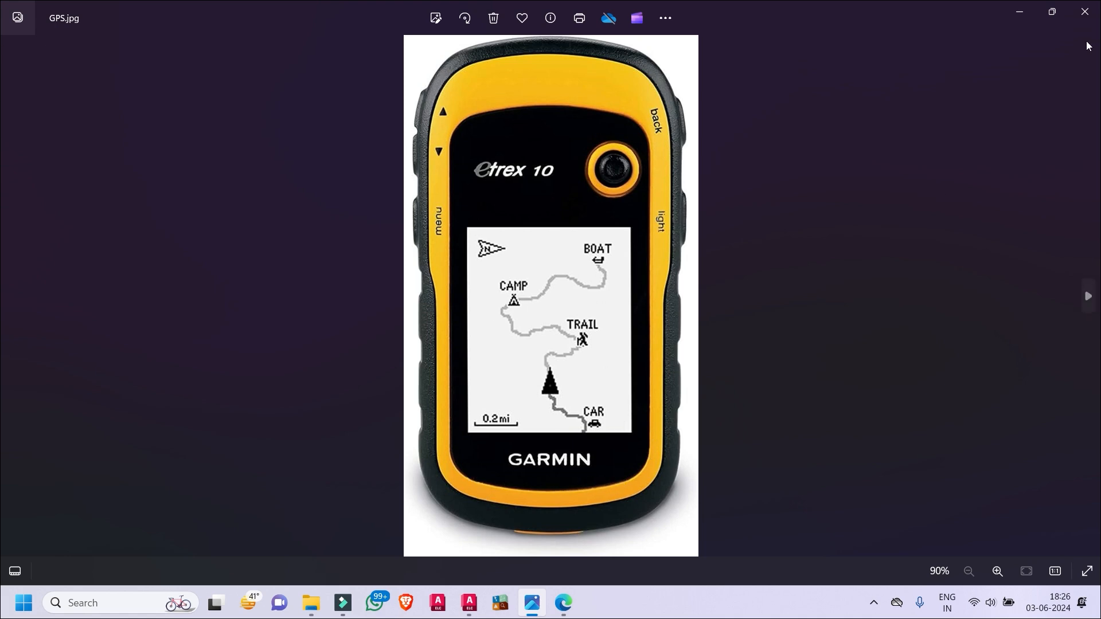
click(1019, 11)
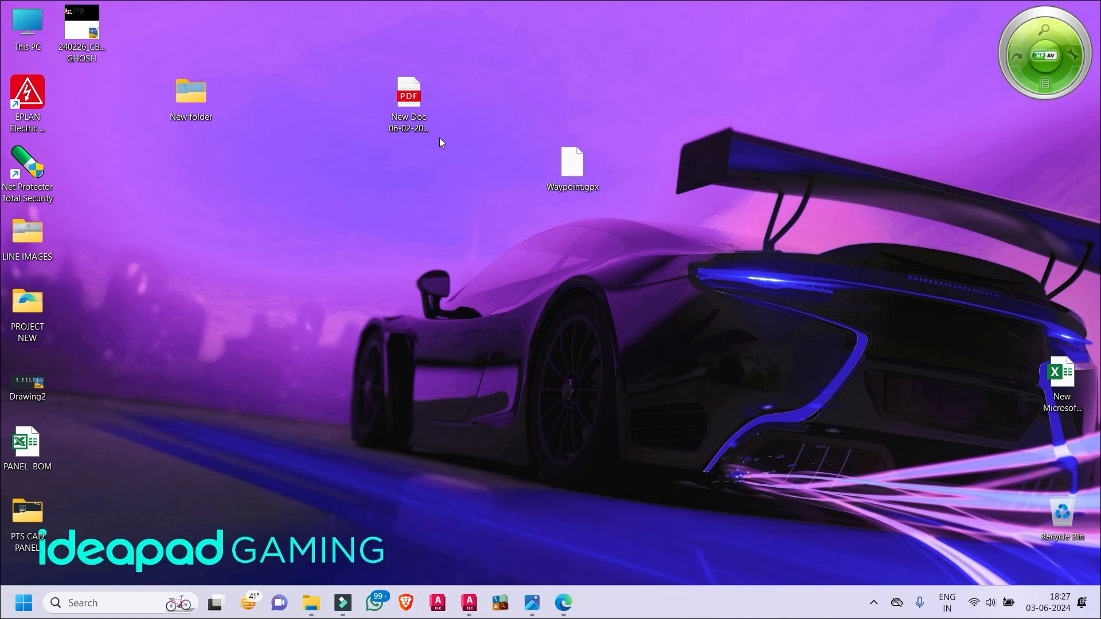
- Move the survey PDF out of the way on the desktop and rename Waypoint.gpx to Waypoint.gdb, accepting the extension change
drag(415, 105, 355, 34)
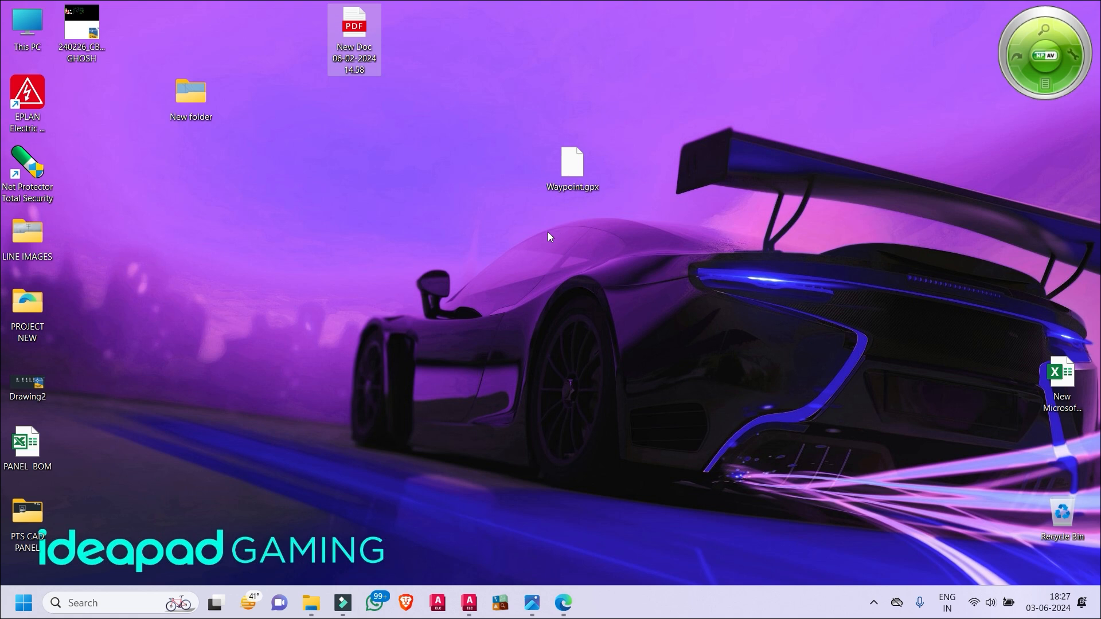
right_click(573, 186)
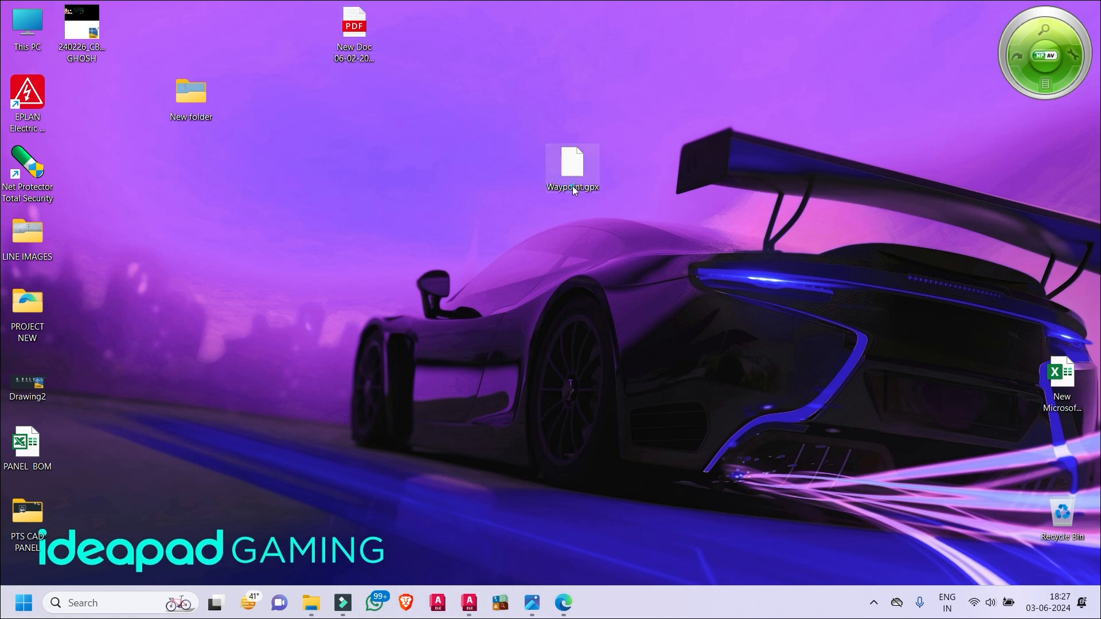
key(F2)
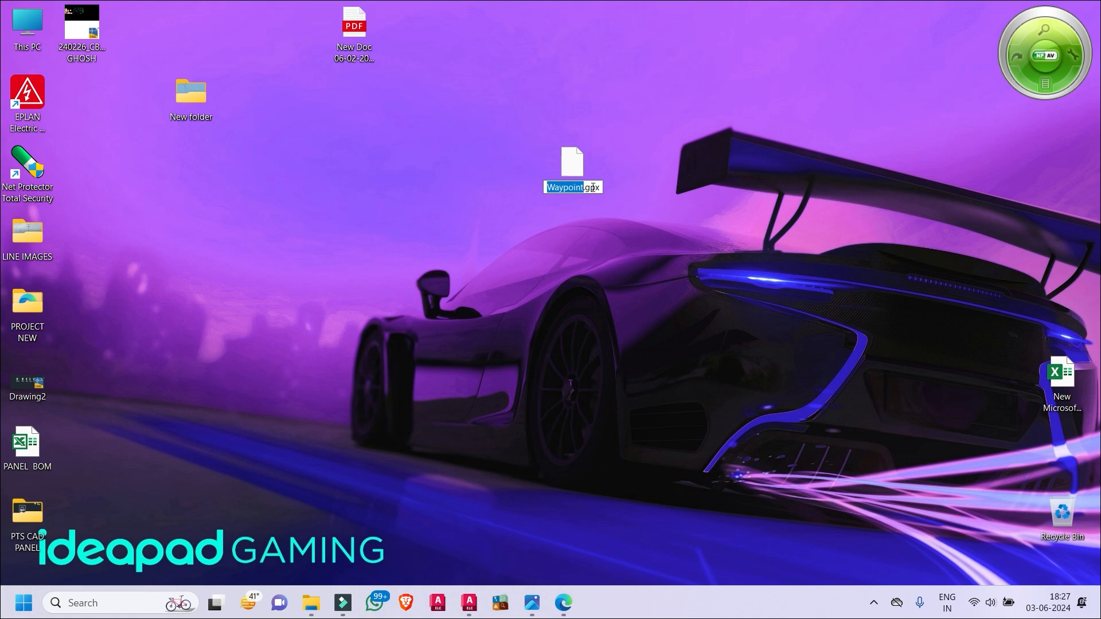
click(599, 188)
key(BackSpace)
key(BackSpace)
text(db)
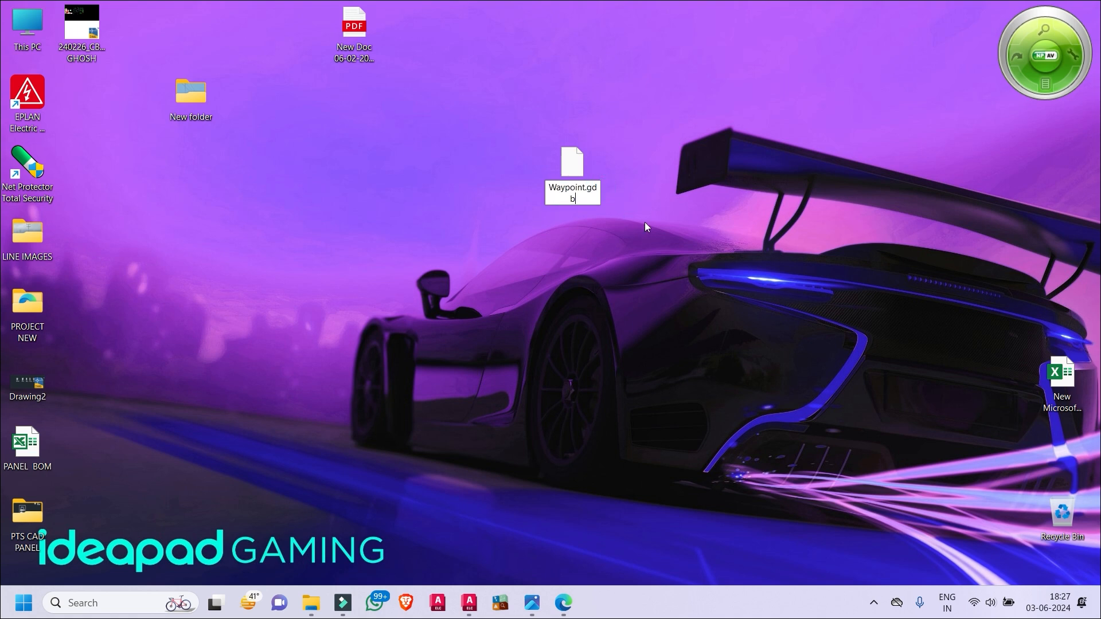
key(Return)
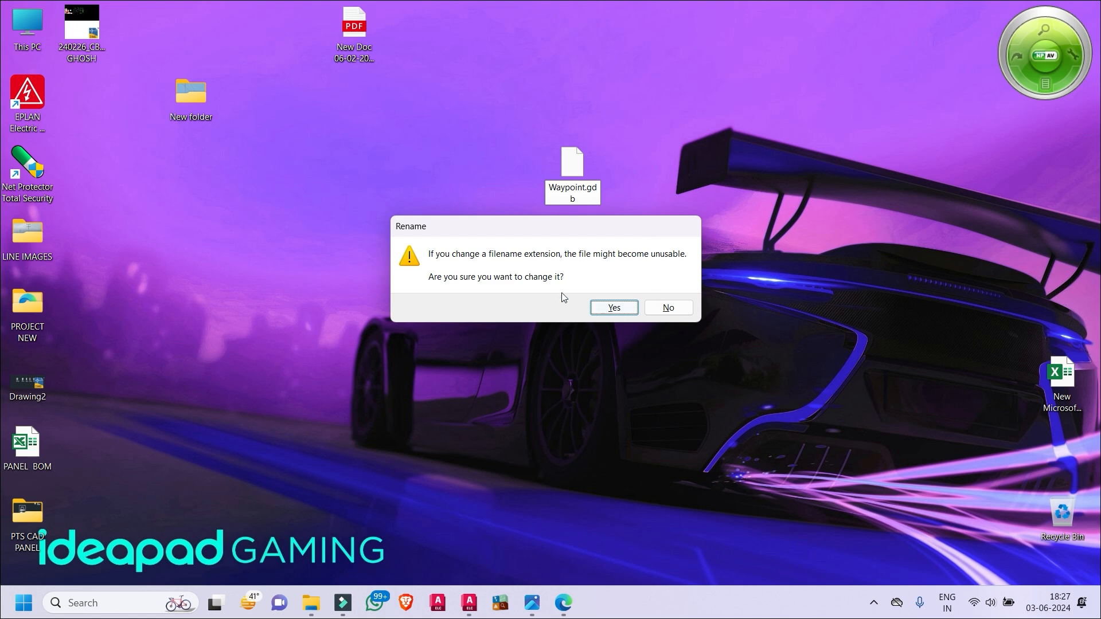
click(613, 309)
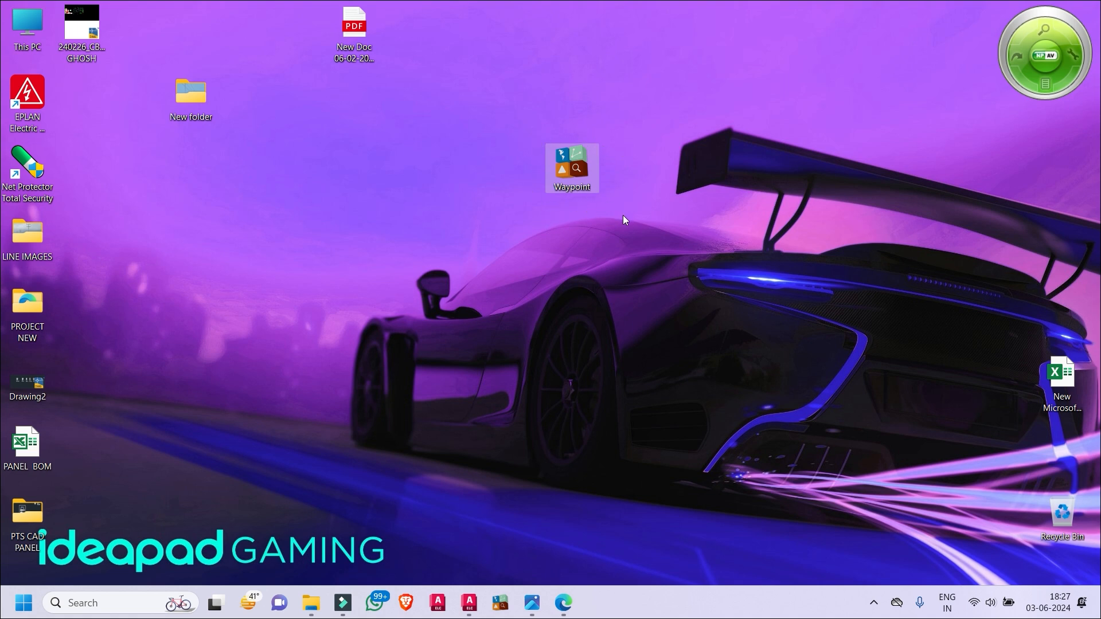
mouse_move(564, 189)
click(873, 603)
right_click(874, 533)
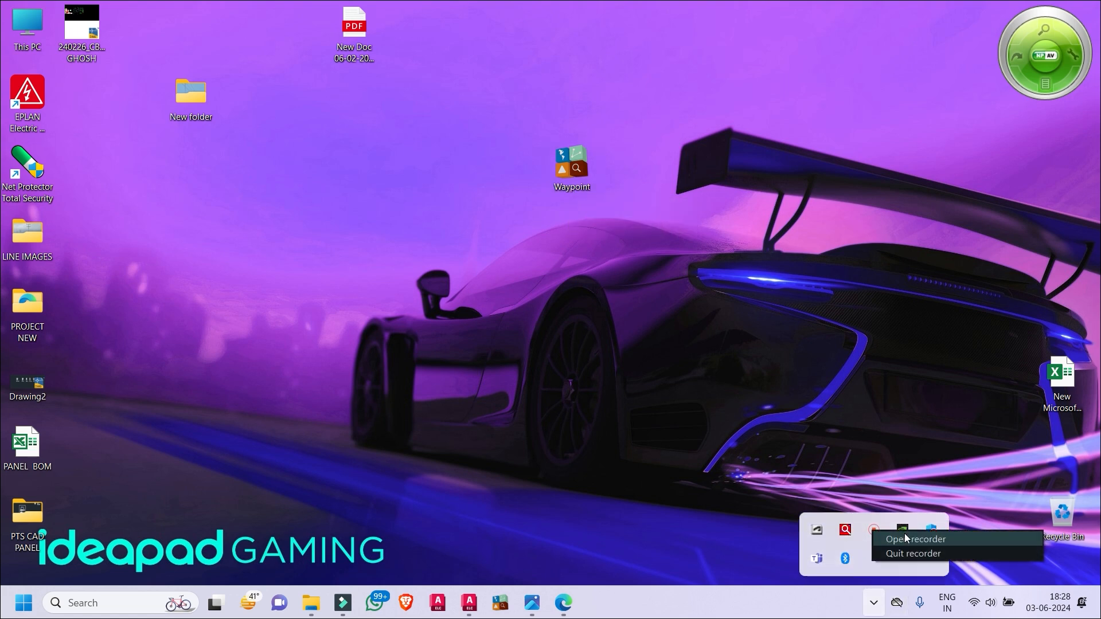
click(906, 532)
click(1070, 554)
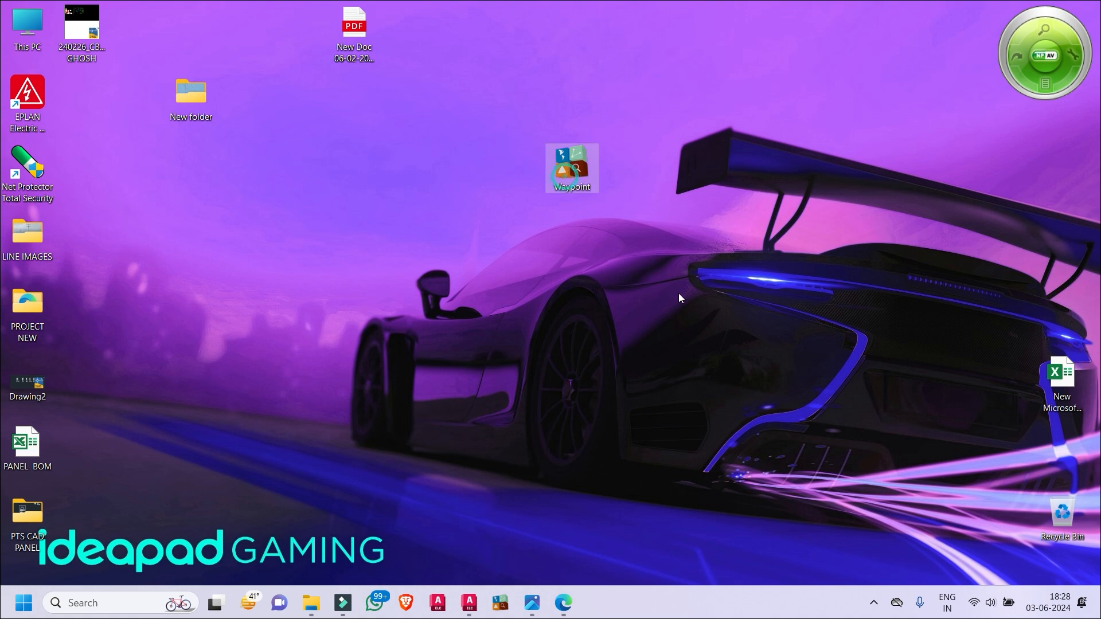
- Open the Waypoint file in MapSource and locate the cluster of survey waypoints on the map
double_click(574, 169)
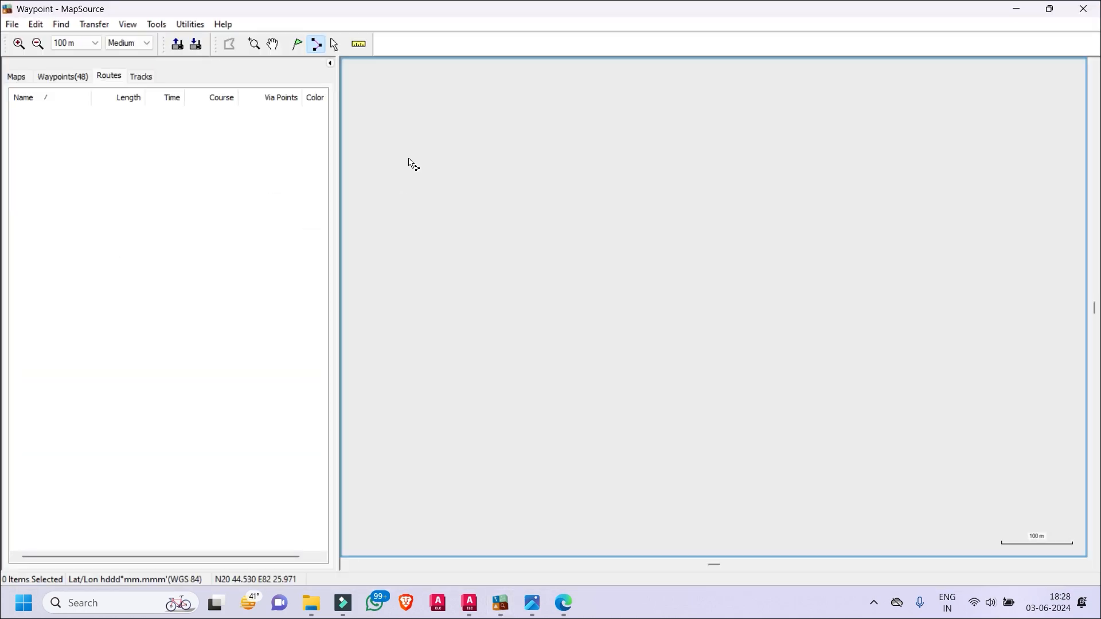
scroll(649, 280, down, 15)
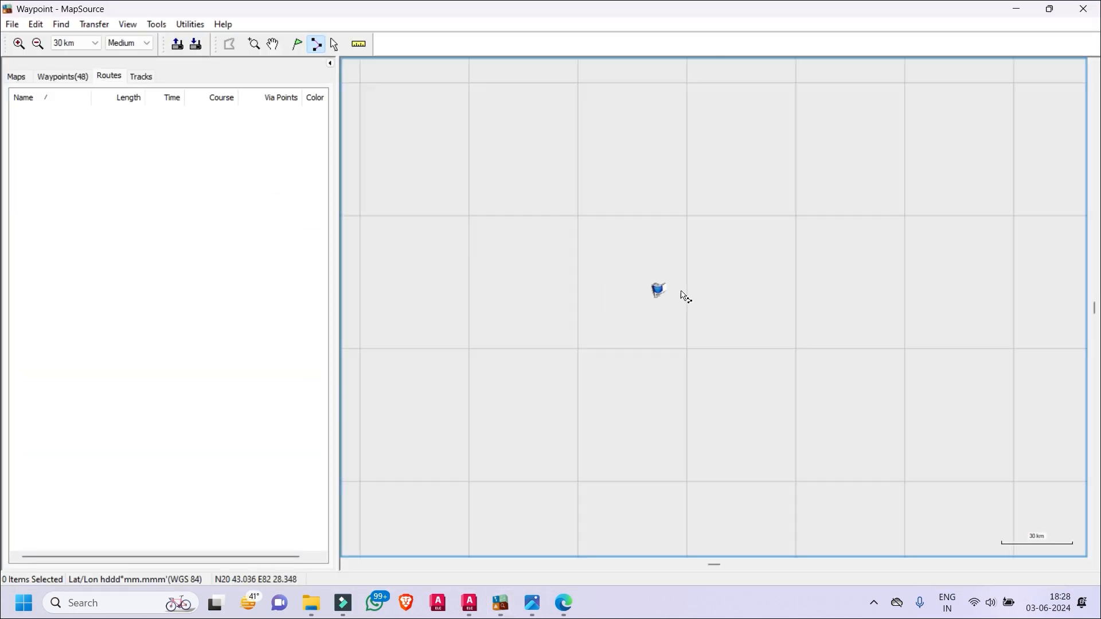
scroll(642, 289, up, 3)
scroll(716, 309, down, 3)
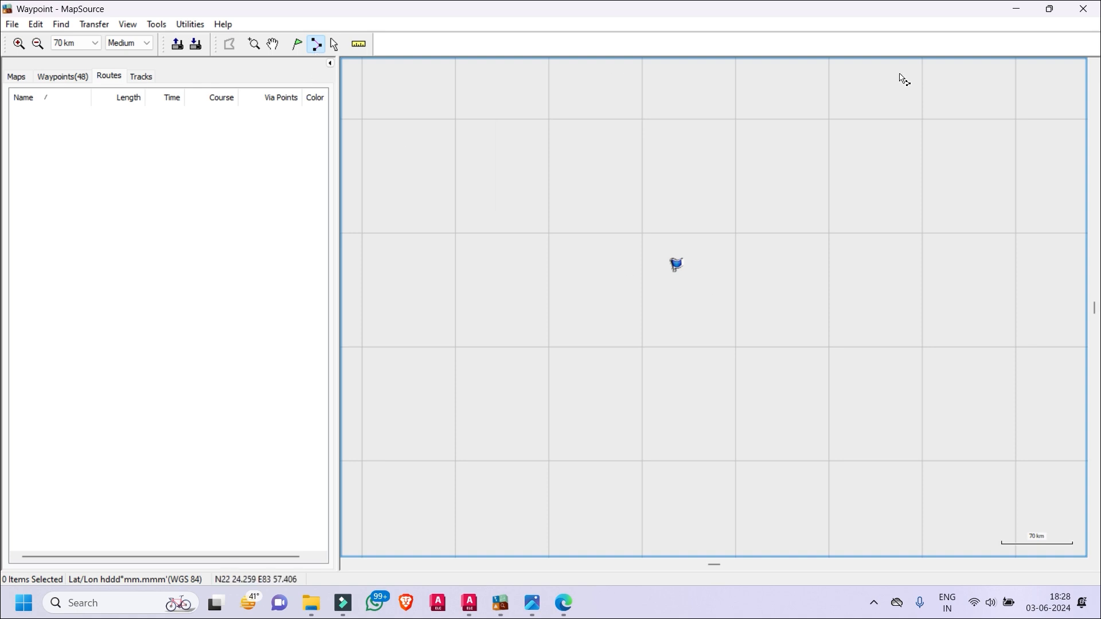
- Examine the numbered survey waypoints along the line, focusing on its starting end around waypoint 512
scroll(680, 270, up, 3)
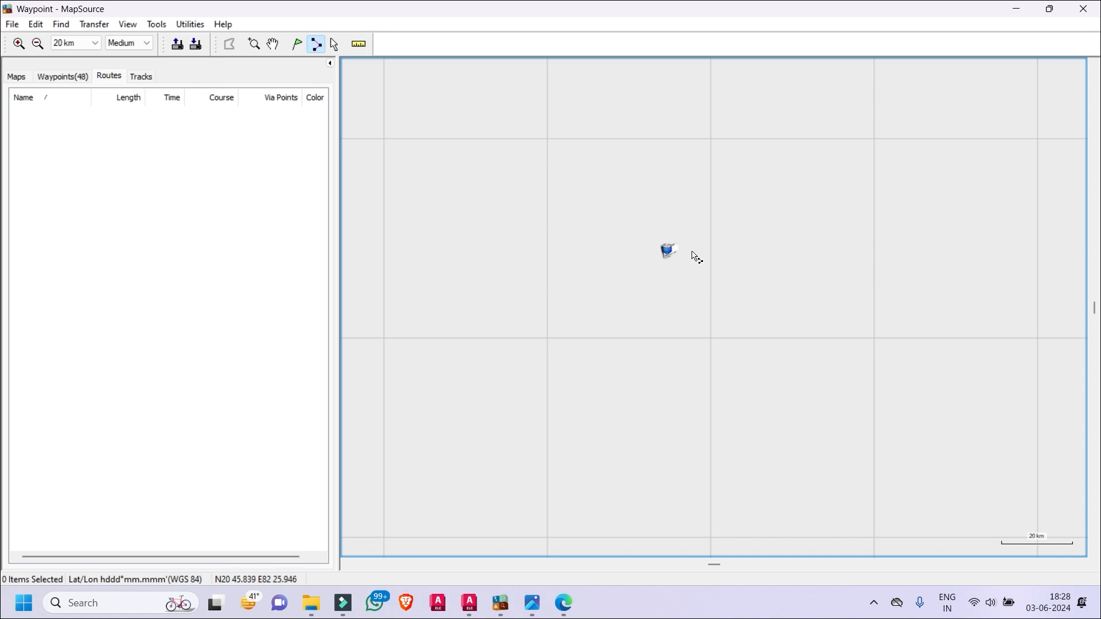
scroll(659, 246, up, 3)
scroll(715, 298, up, 6)
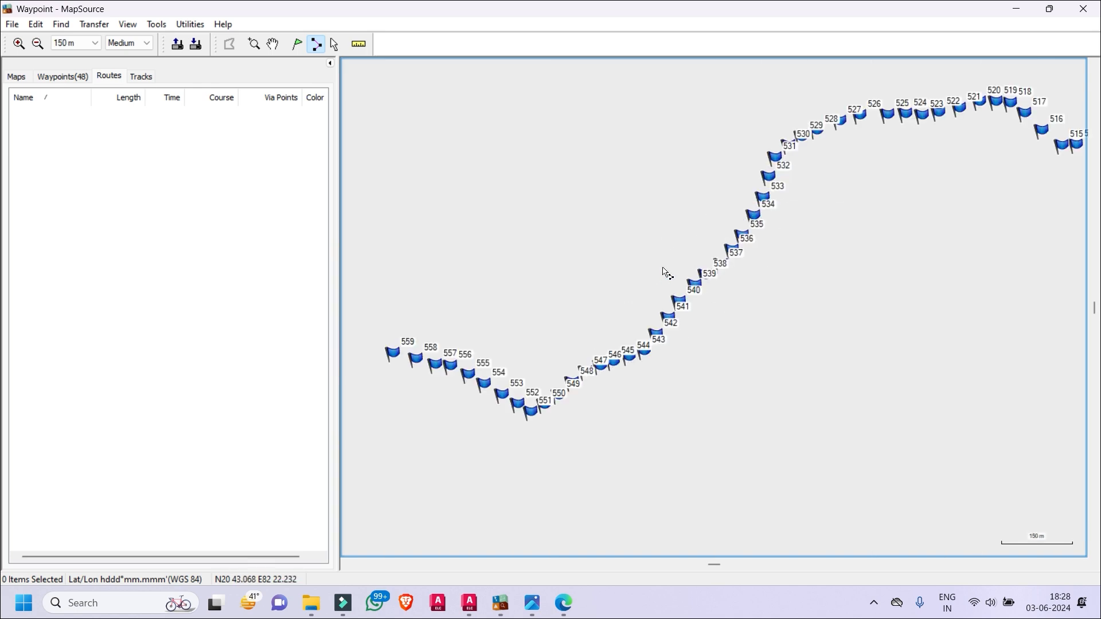
scroll(863, 261, down, 2)
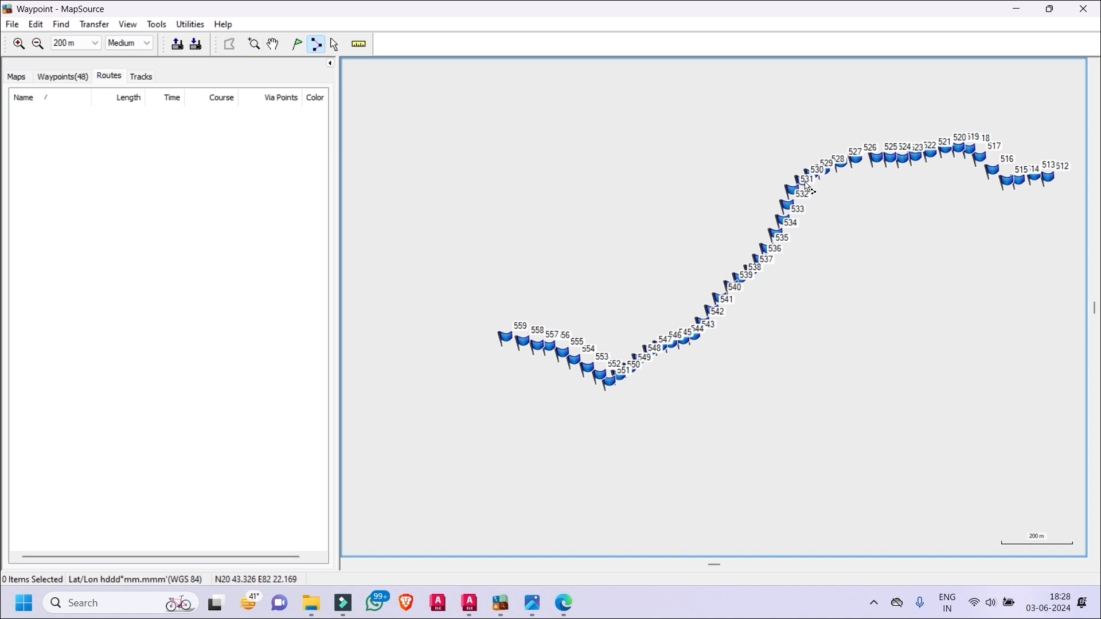
click(277, 49)
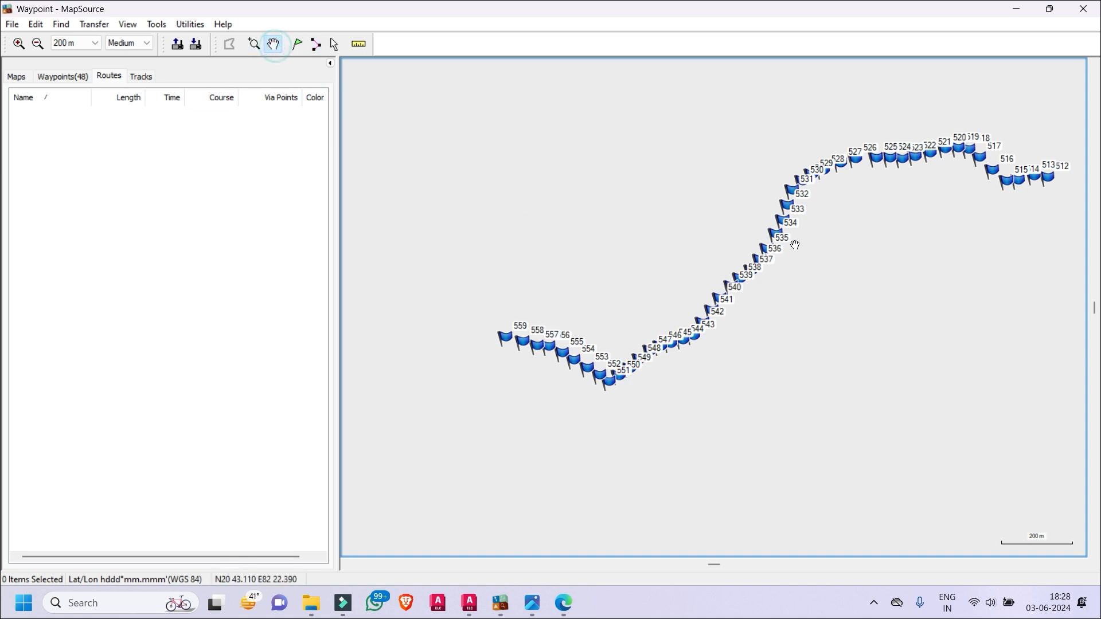
drag(887, 250, 722, 267)
scroll(918, 201, up, 4)
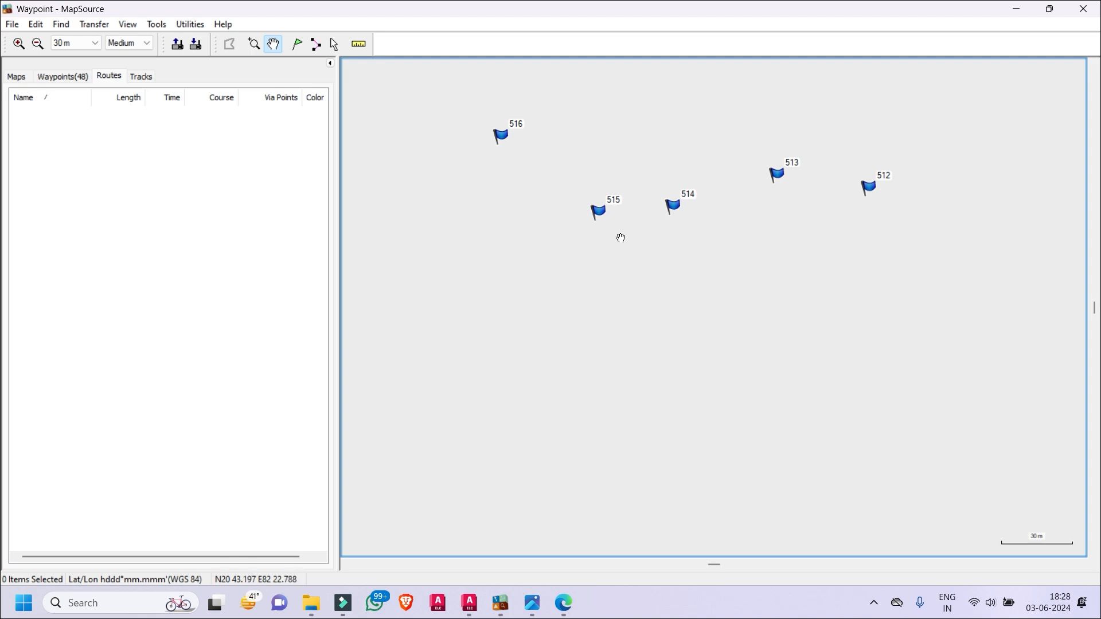
scroll(621, 237, down, 2)
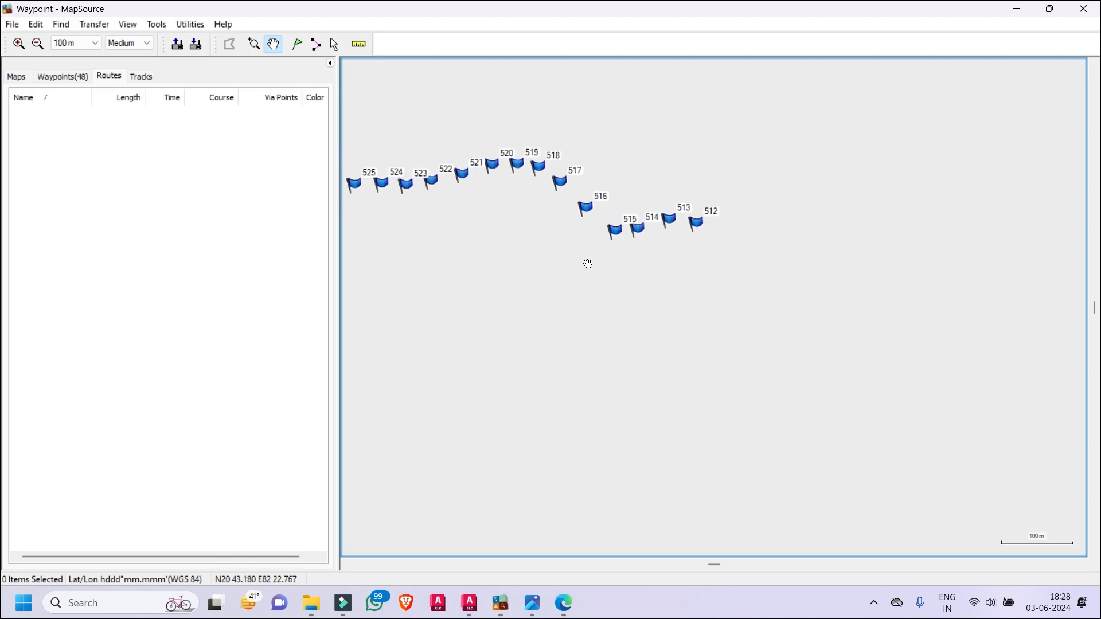
- Check the starting pole 512 in the survey PDF and view the GPS device image, minimizing both windows
click(564, 602)
scroll(429, 209, up, 5)
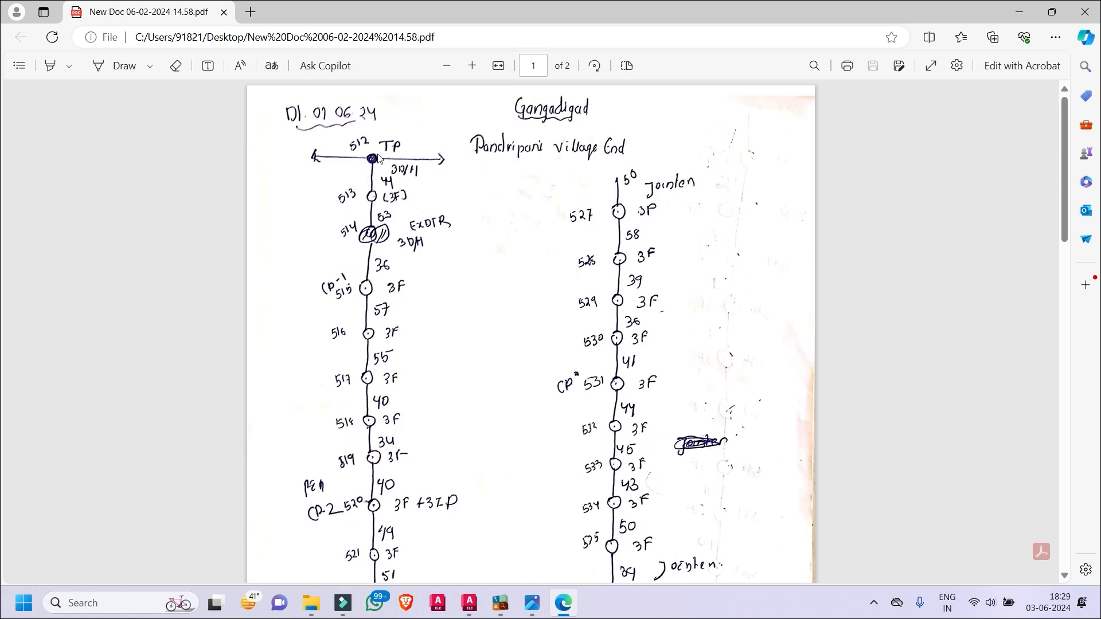
click(1020, 12)
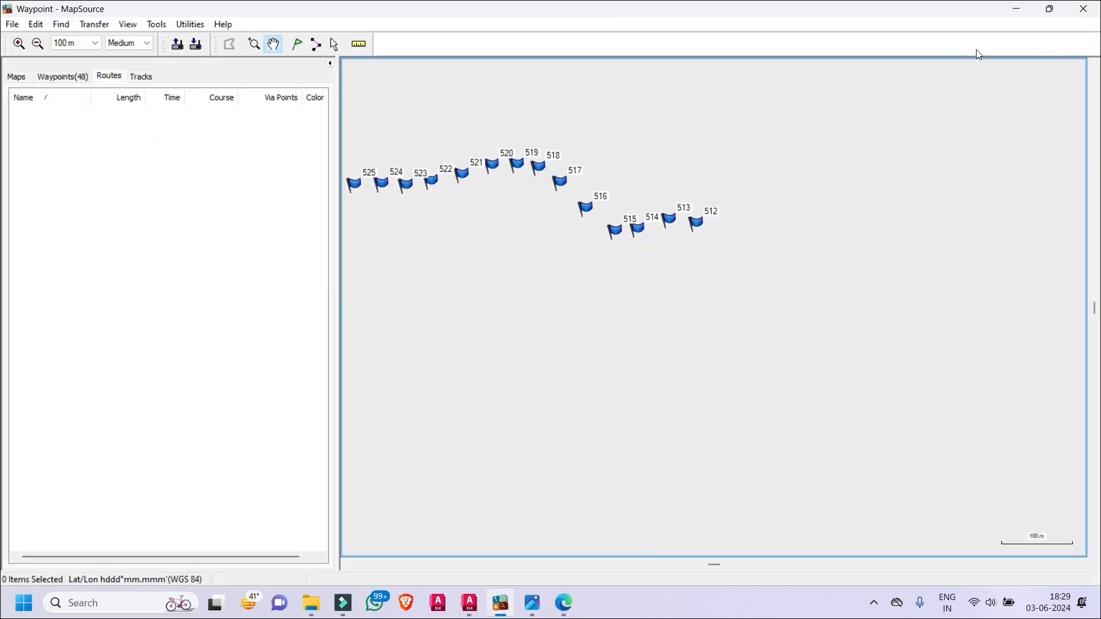
click(531, 605)
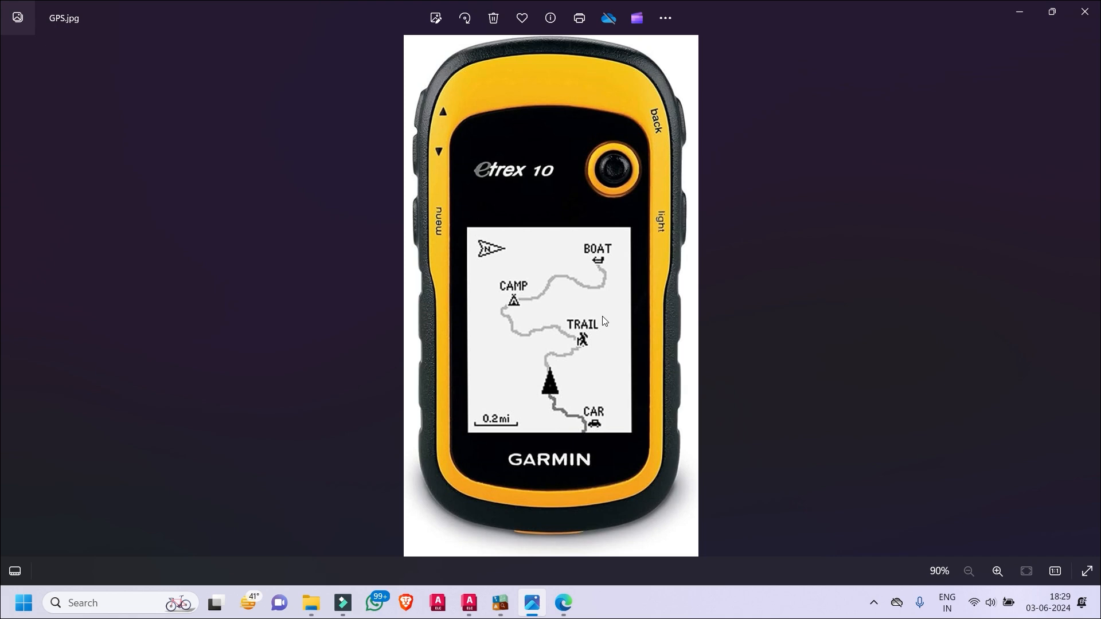
click(1024, 12)
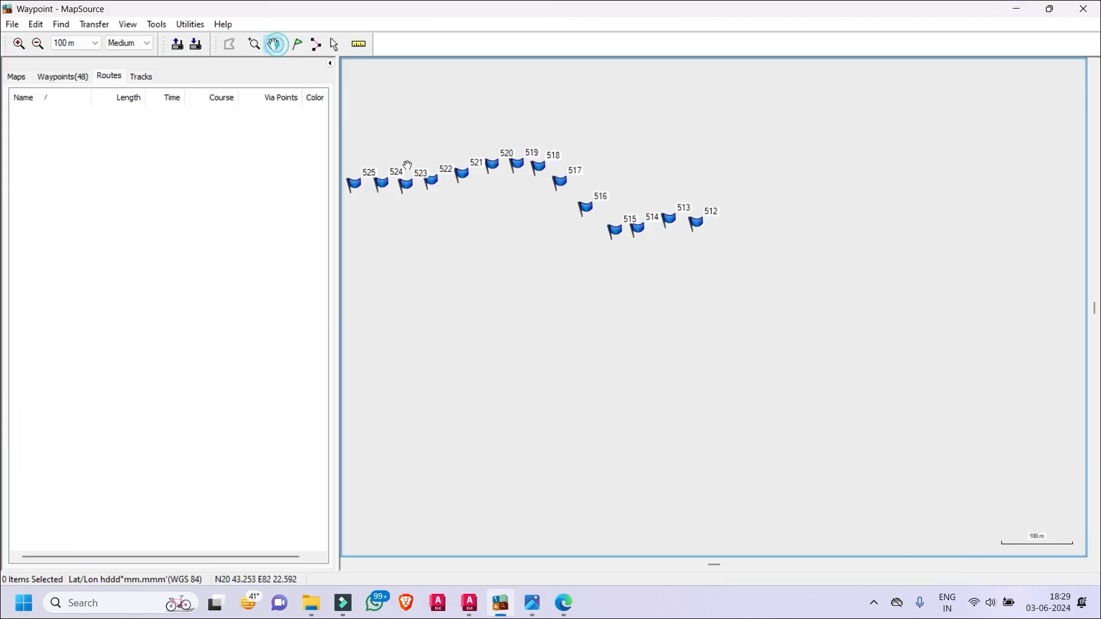
- Follow the waypoint line from 512 to its far end at 559 and return to the starting waypoints
drag(580, 281, 1083, 109)
drag(663, 401, 358, 485)
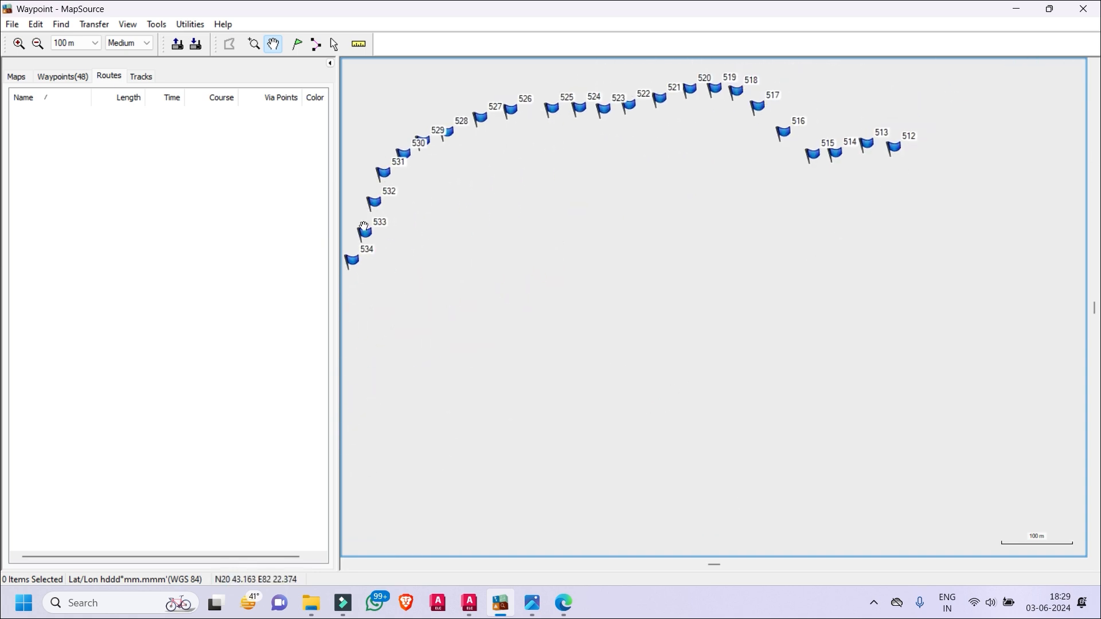
drag(432, 334, 777, 216)
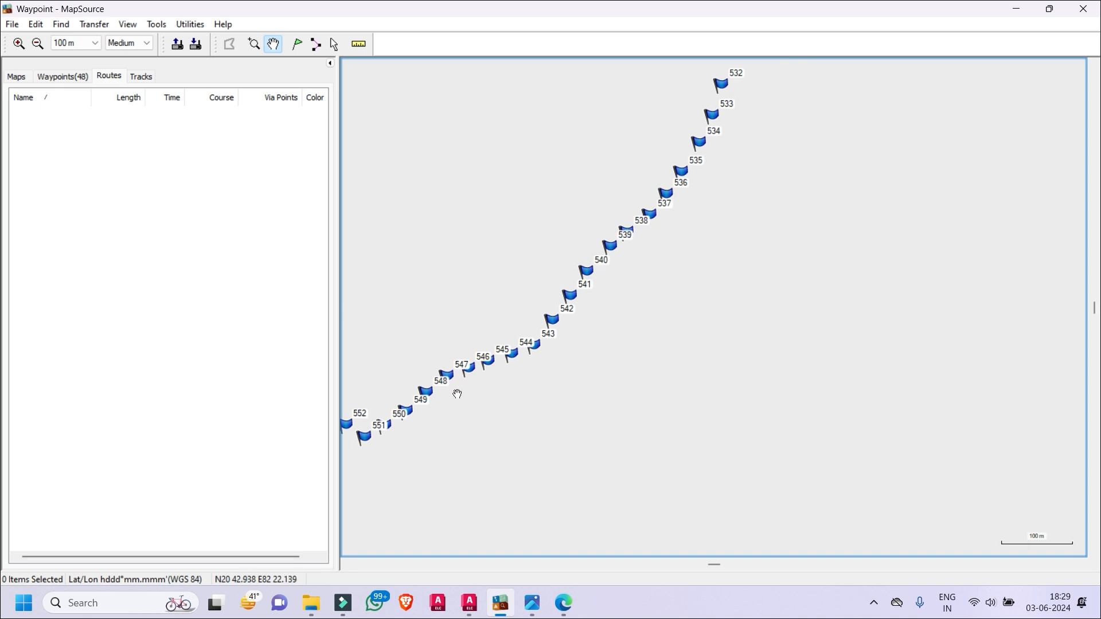
scroll(517, 433, up, 2)
drag(516, 434, 887, 342)
drag(746, 415, 928, 465)
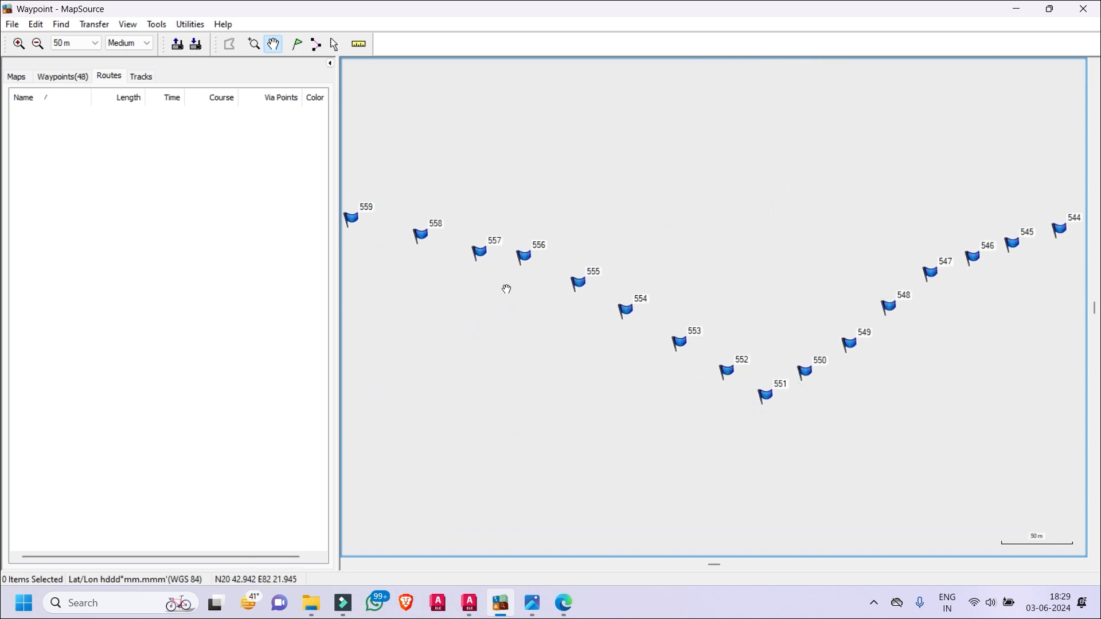
drag(518, 319, 774, 369)
scroll(923, 422, down, 1)
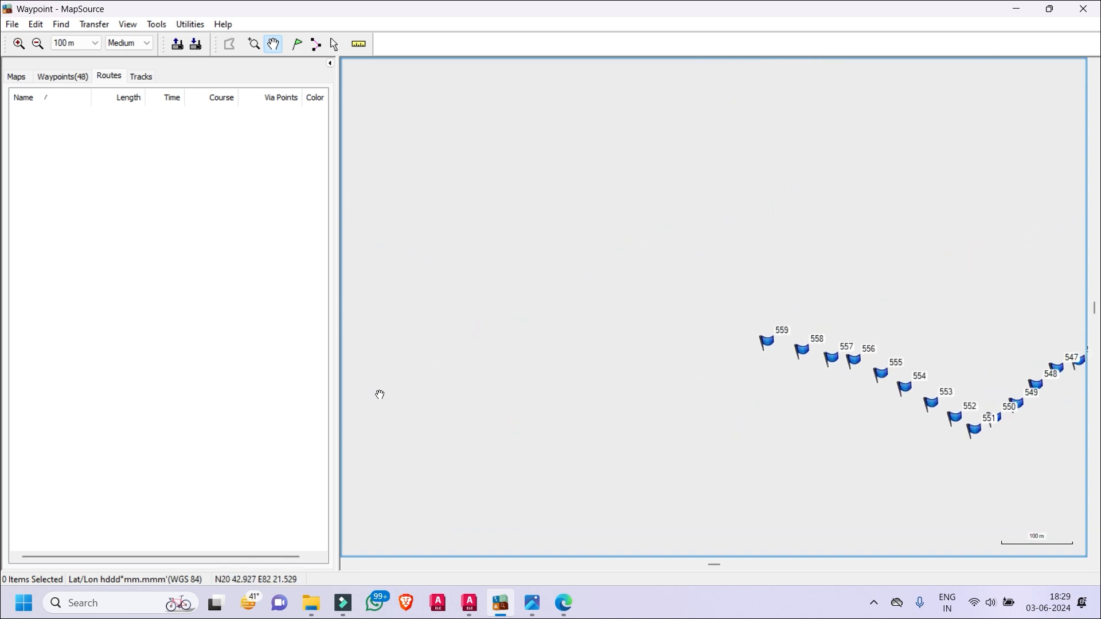
drag(968, 467, 807, 430)
drag(965, 404, 828, 412)
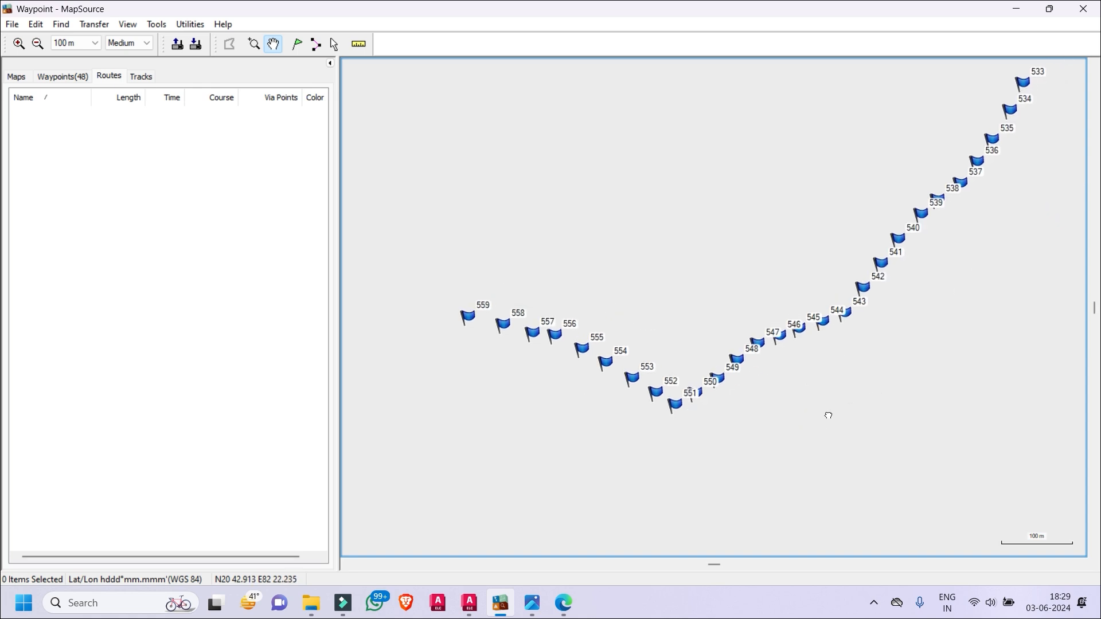
drag(1003, 263, 855, 332)
drag(1000, 218, 855, 286)
drag(1067, 178, 801, 256)
drag(899, 295, 833, 320)
scroll(885, 225, up, 2)
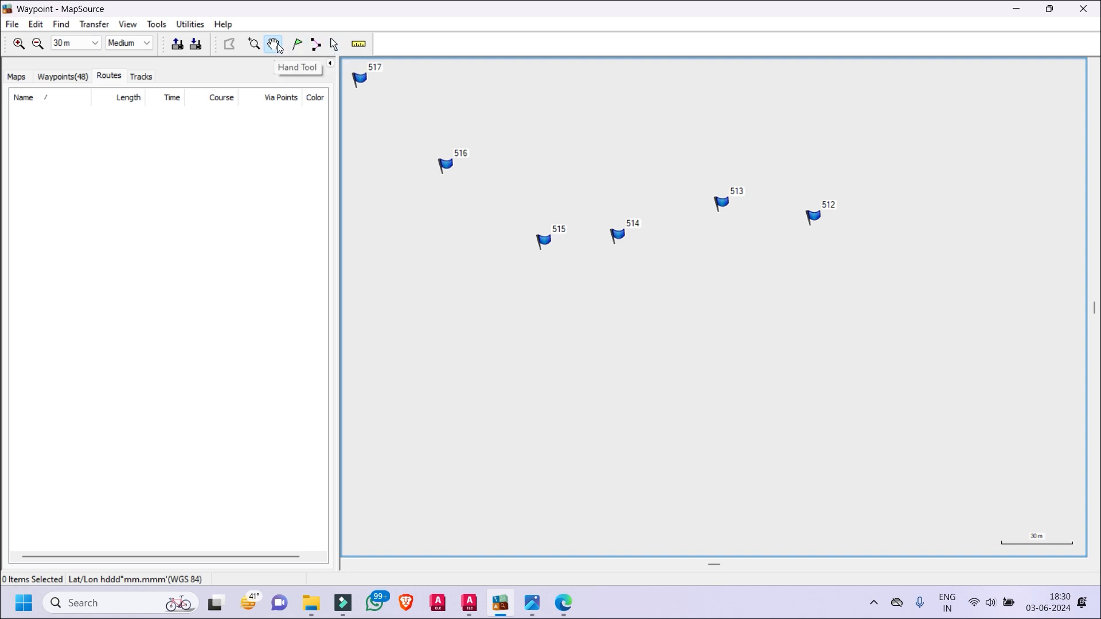
- Draw a route leg from waypoint 512 to waypoint 513 and end the route there
click(317, 46)
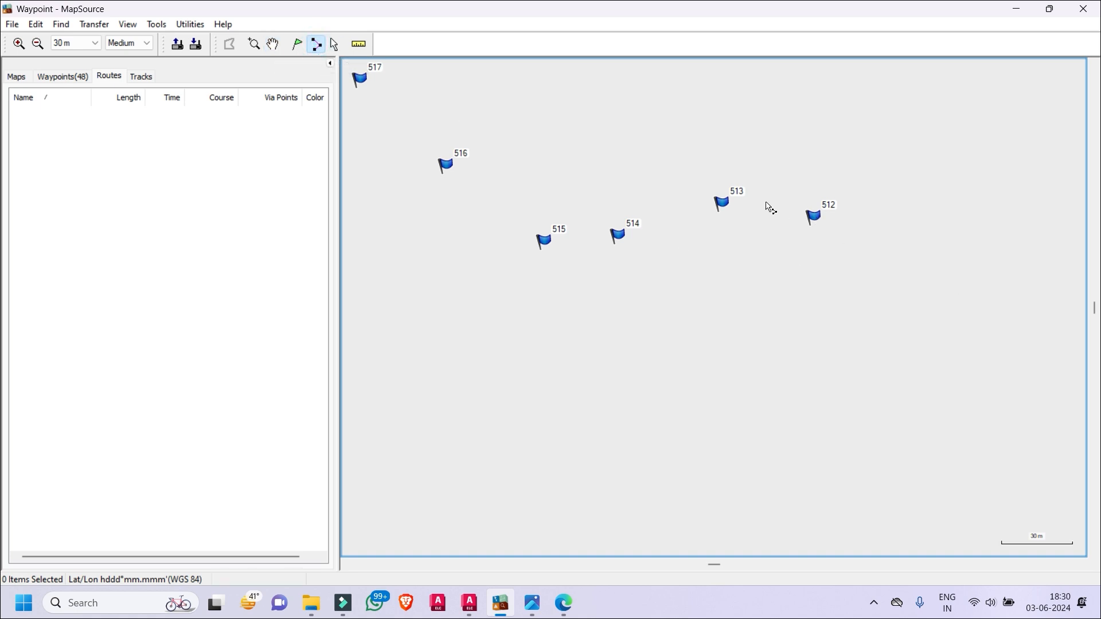
click(812, 216)
click(723, 204)
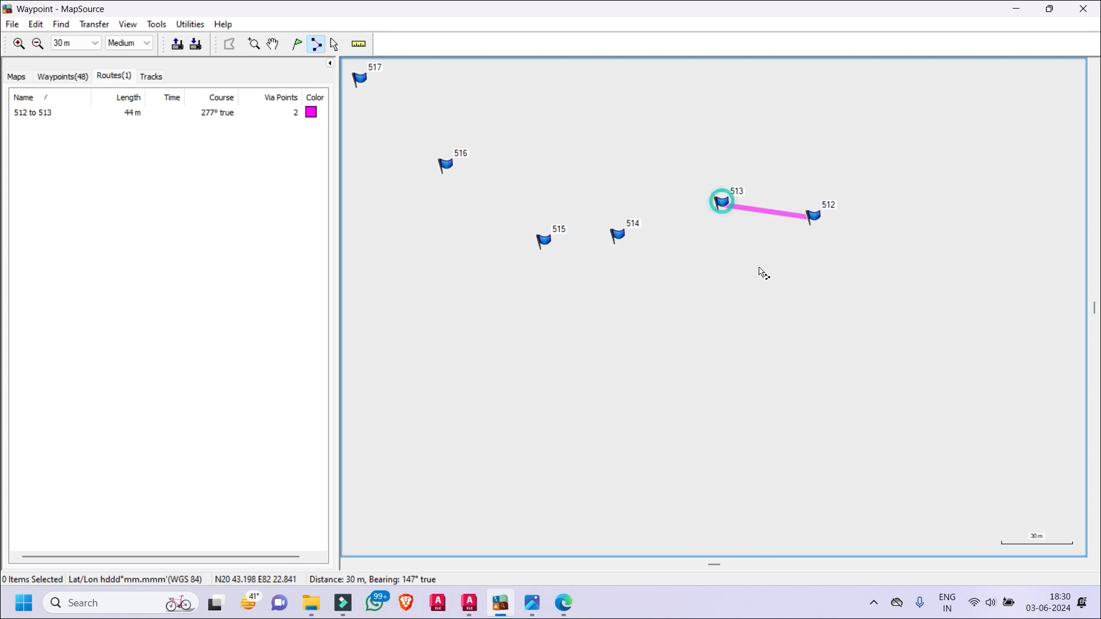
key(Escape)
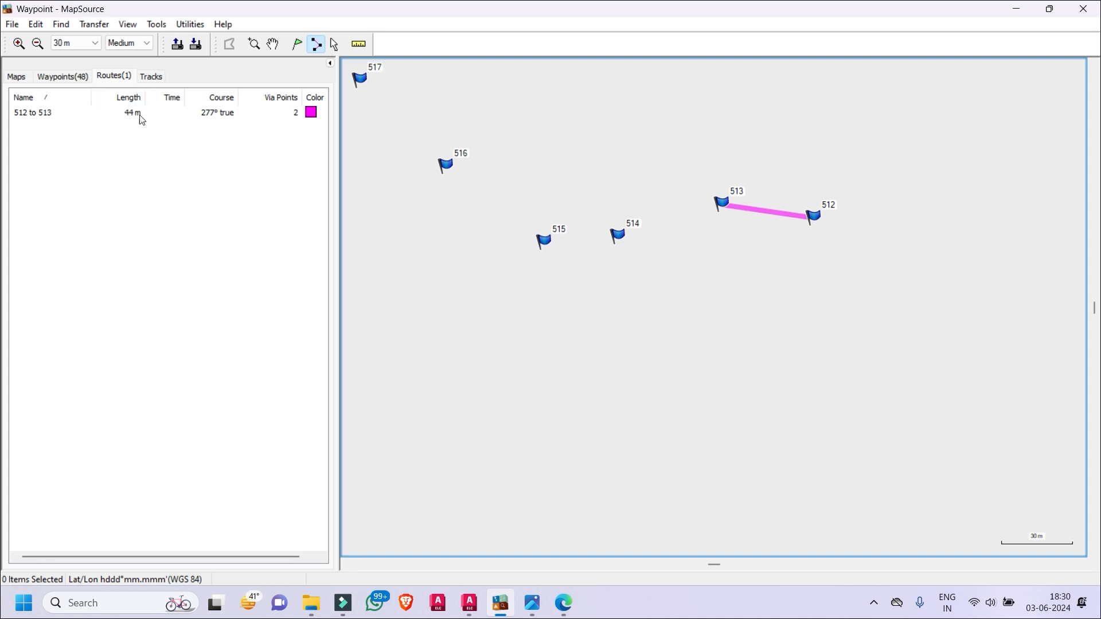
- Try to draw separate route legs from waypoint 513 to 514 and from 514 to 515, and undo them
click(315, 44)
click(723, 202)
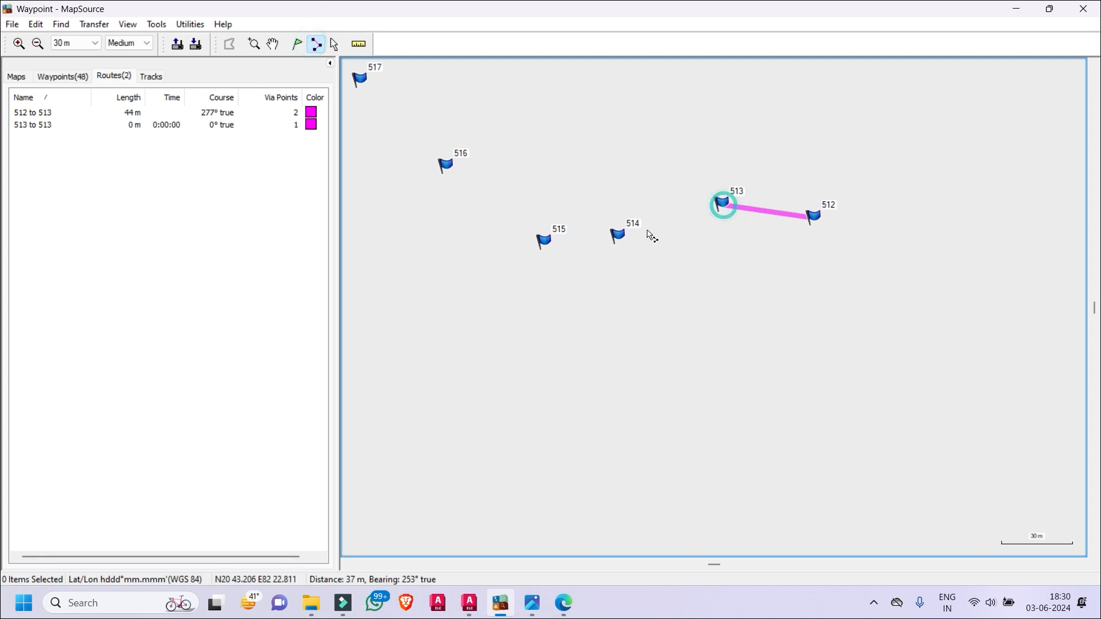
click(619, 236)
click(620, 235)
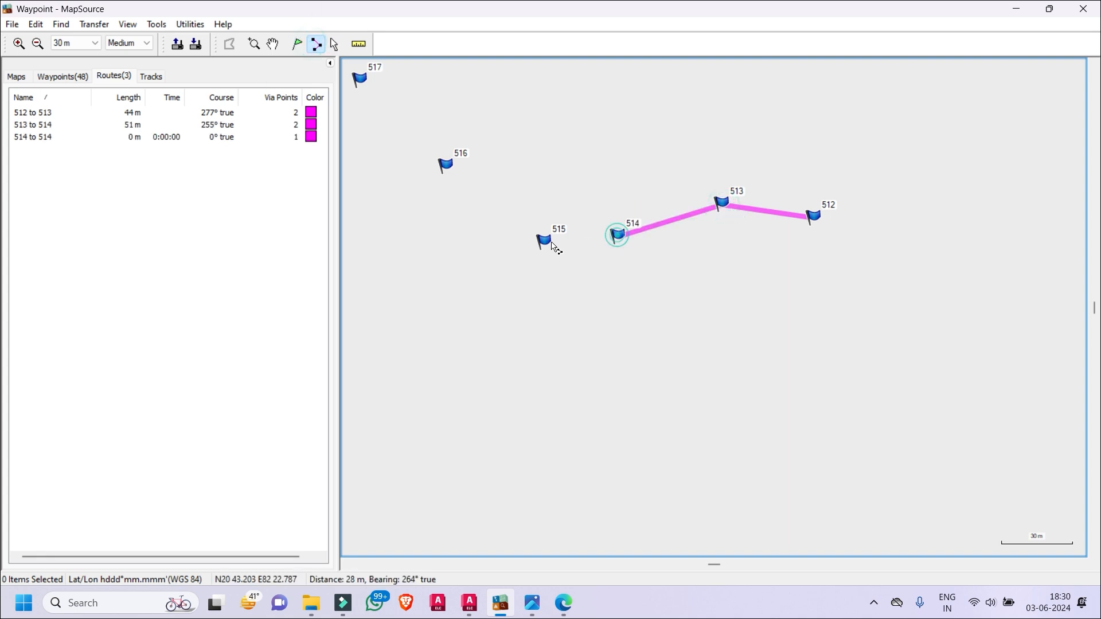
click(549, 244)
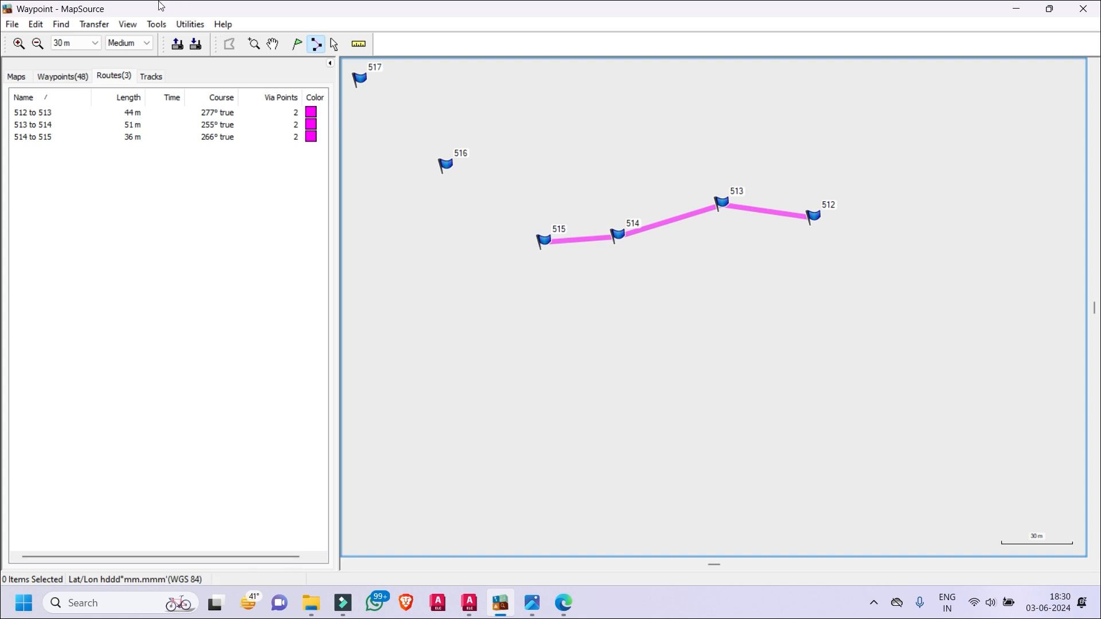
click(274, 45)
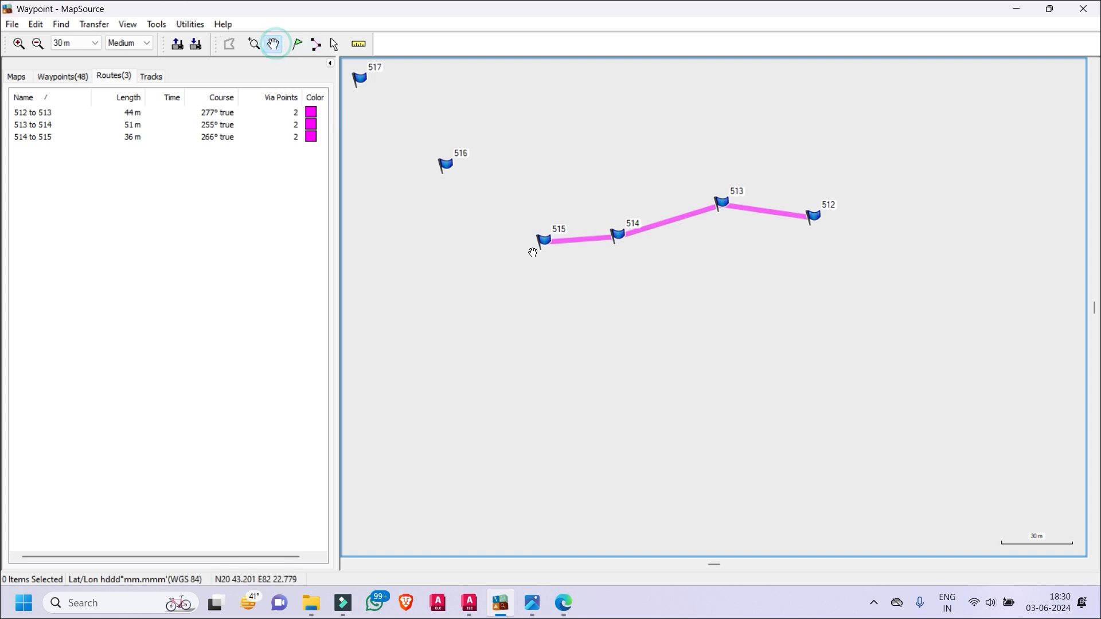
key(ctrl+z)
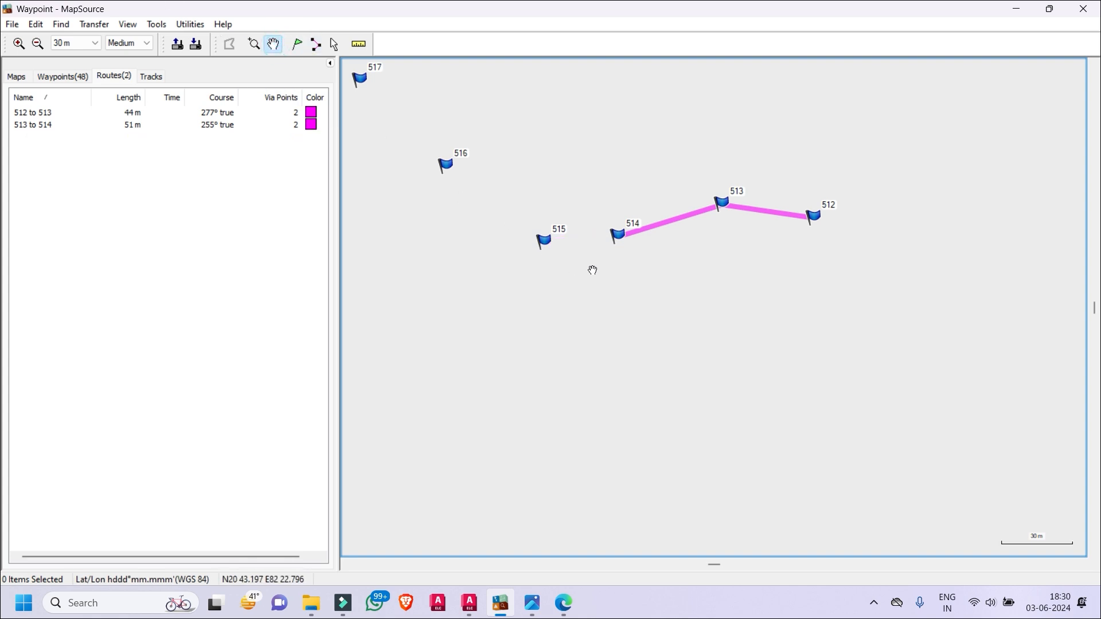
key(ctrl+z)
- Draw separate route legs from waypoint 513 to 514, 514 to 515, and 515 to 516
click(316, 44)
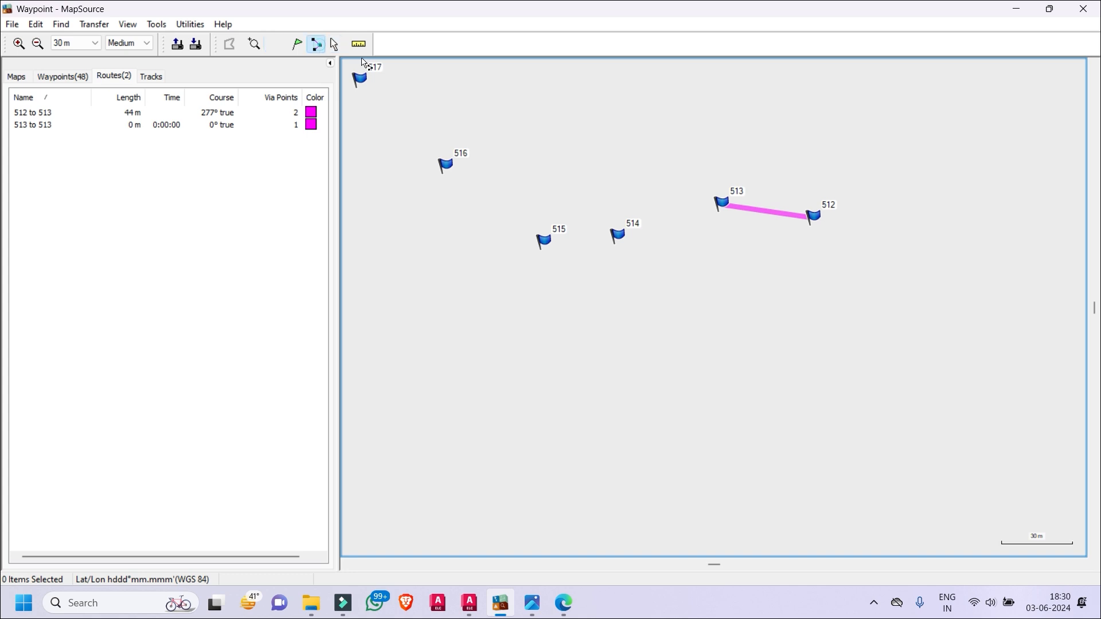
click(721, 203)
click(619, 246)
click(546, 244)
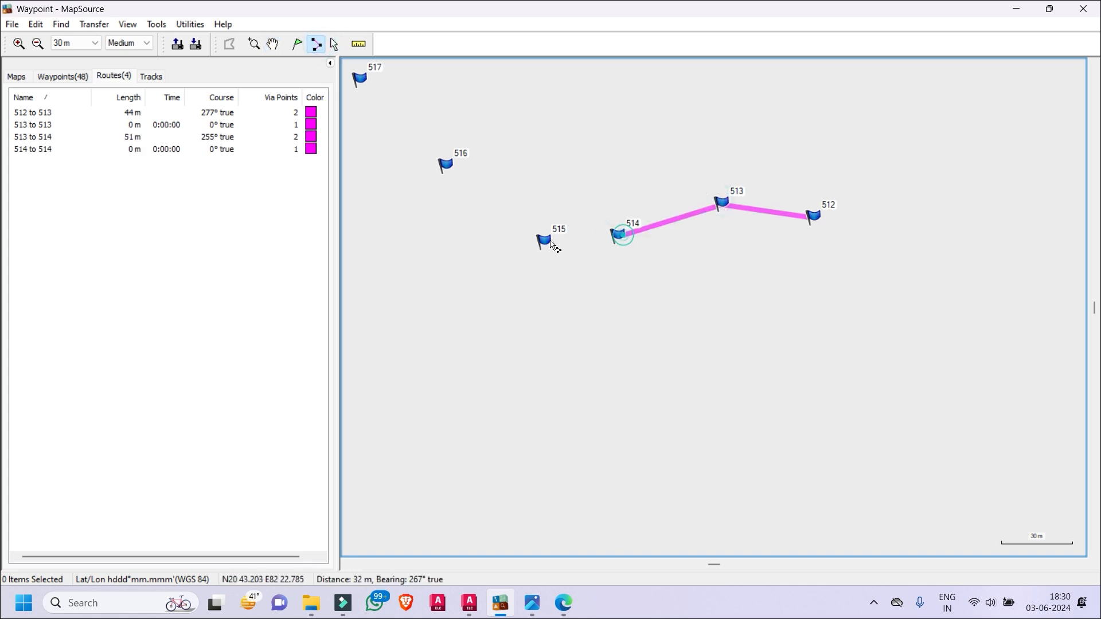
click(448, 167)
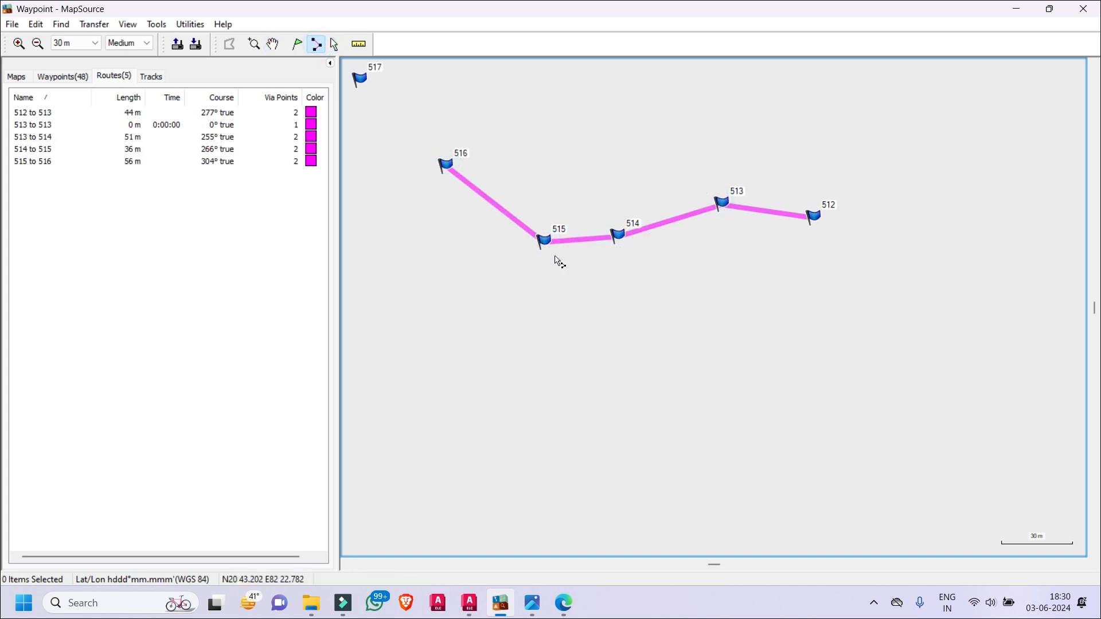
- Draw one continuous route from waypoint 516 through 517, 518 and 519 to 520
click(273, 44)
drag(494, 263, 878, 447)
click(316, 44)
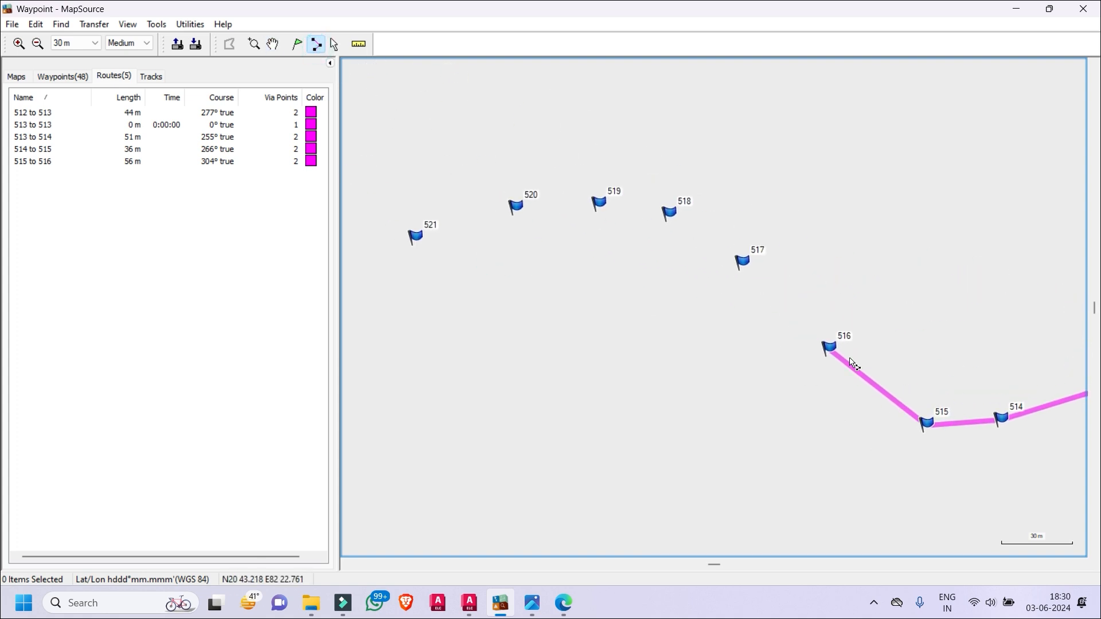
click(829, 346)
click(743, 262)
click(670, 213)
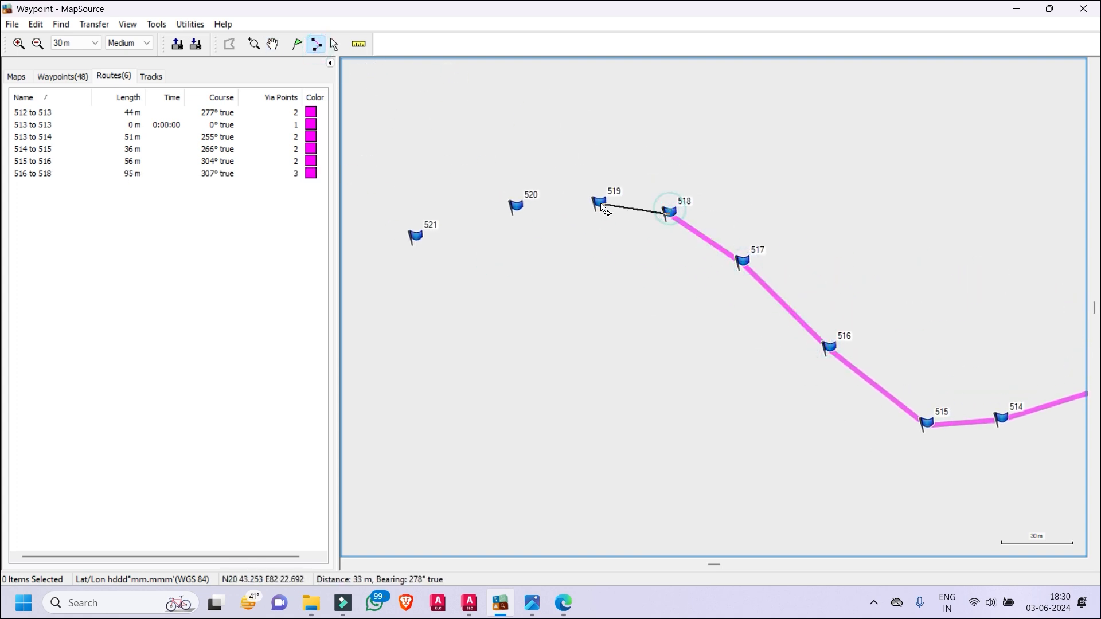
click(599, 203)
click(515, 206)
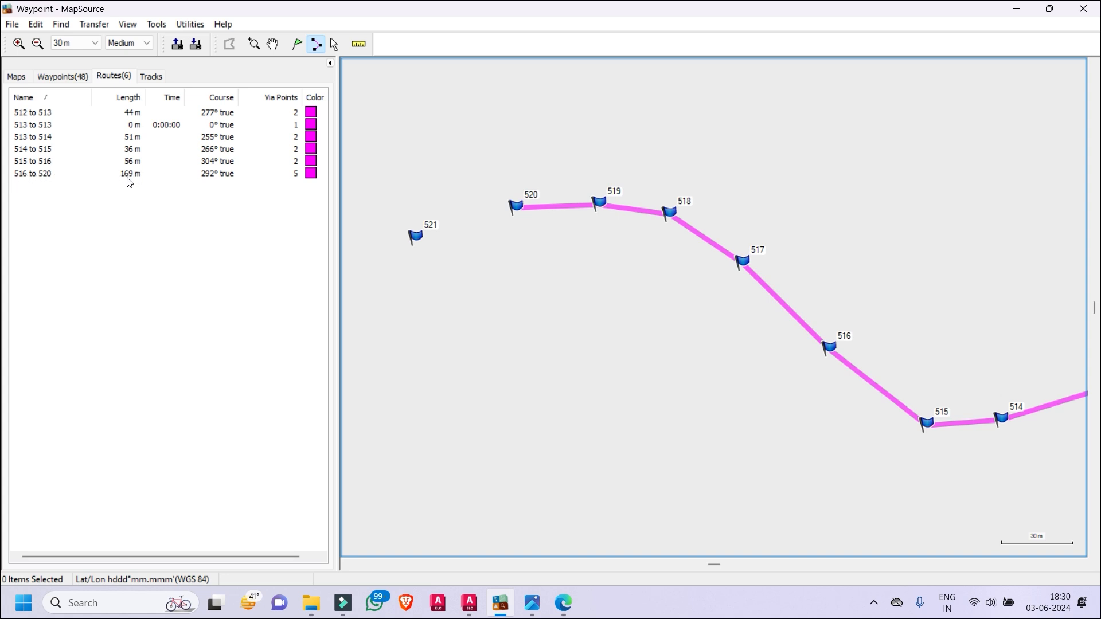
- Undo the entire continuous route that starts at waypoint 516
key(ctrl+z)
key(ctrl+z)
key(ctrl+z)
key(ctrl+z)
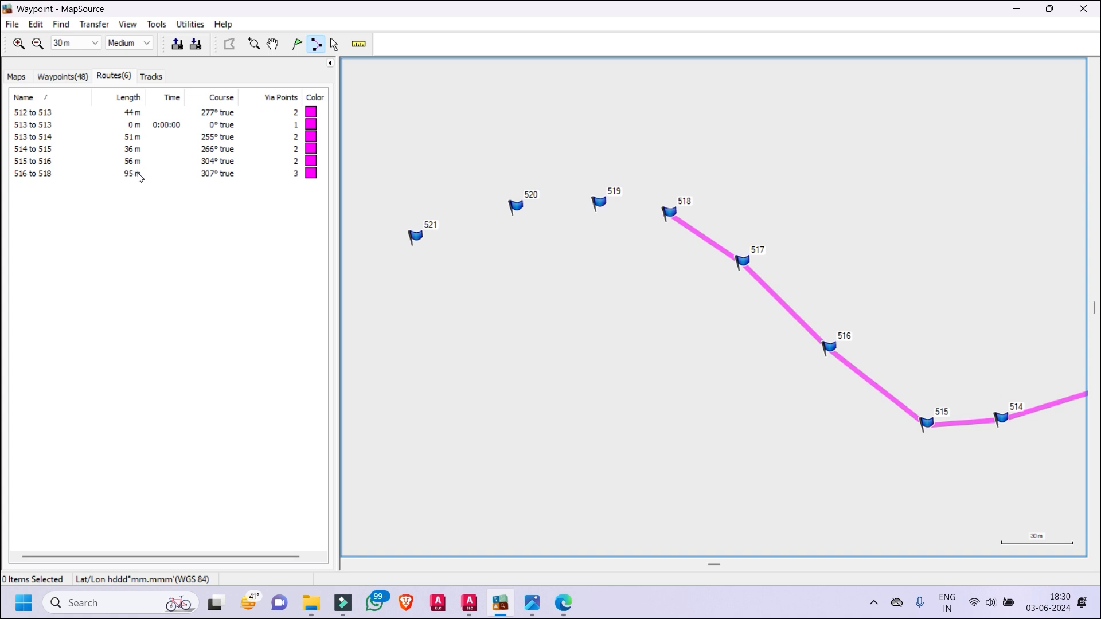
key(ctrl+z)
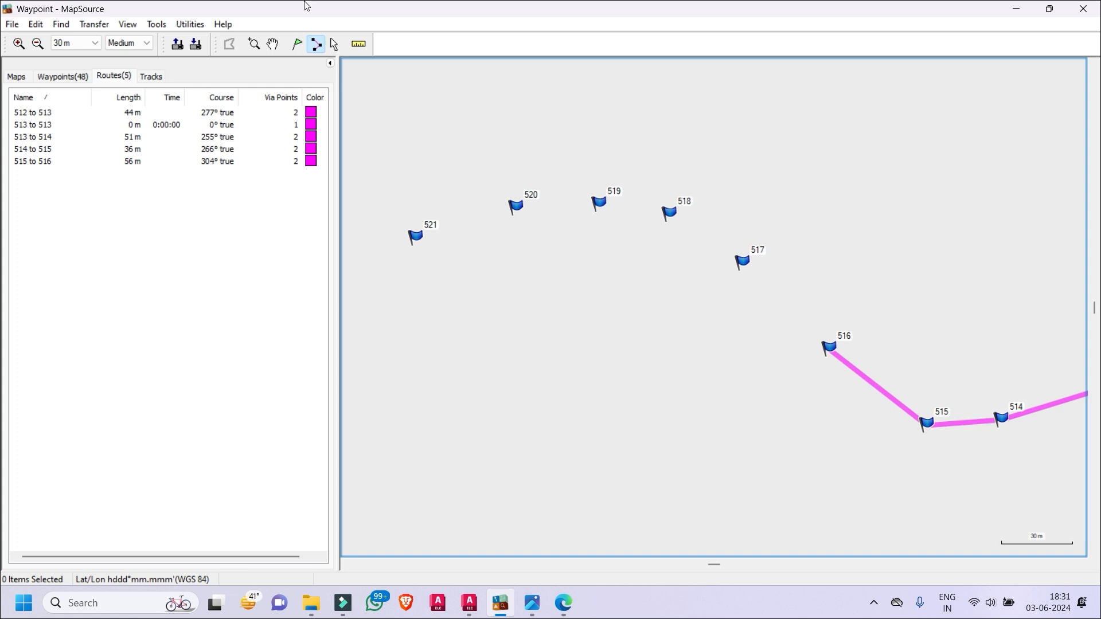
- Draw separate route legs from waypoint 516 to 517 and from 517 to 518
click(829, 347)
click(742, 264)
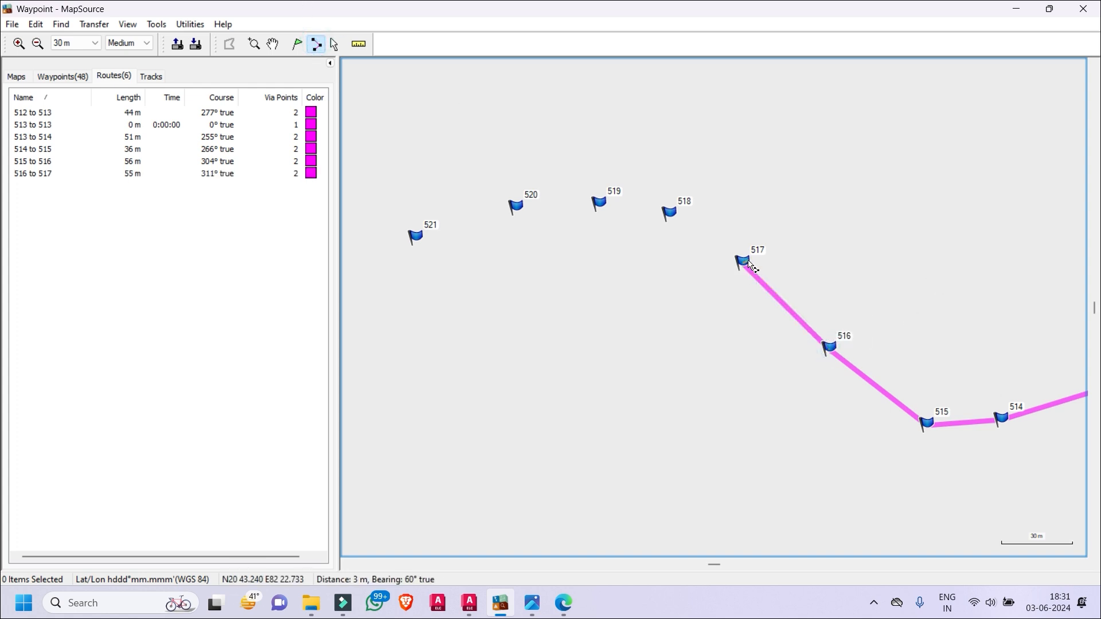
click(669, 214)
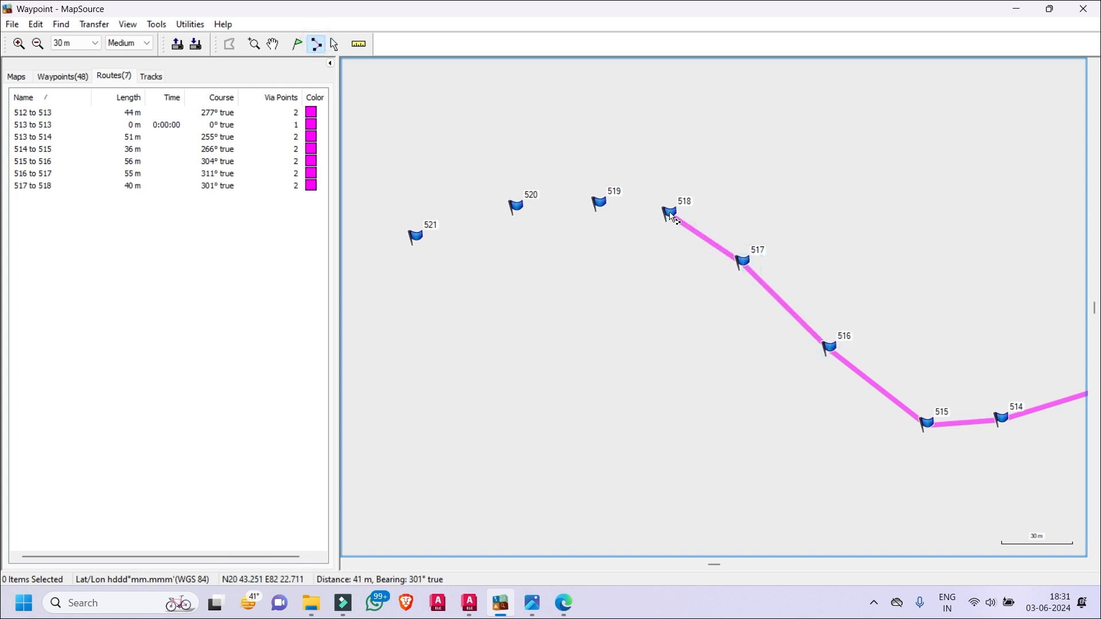
- Try to extend the route that ends at waypoint 518 on to waypoint 519, and undo the extension
click(599, 205)
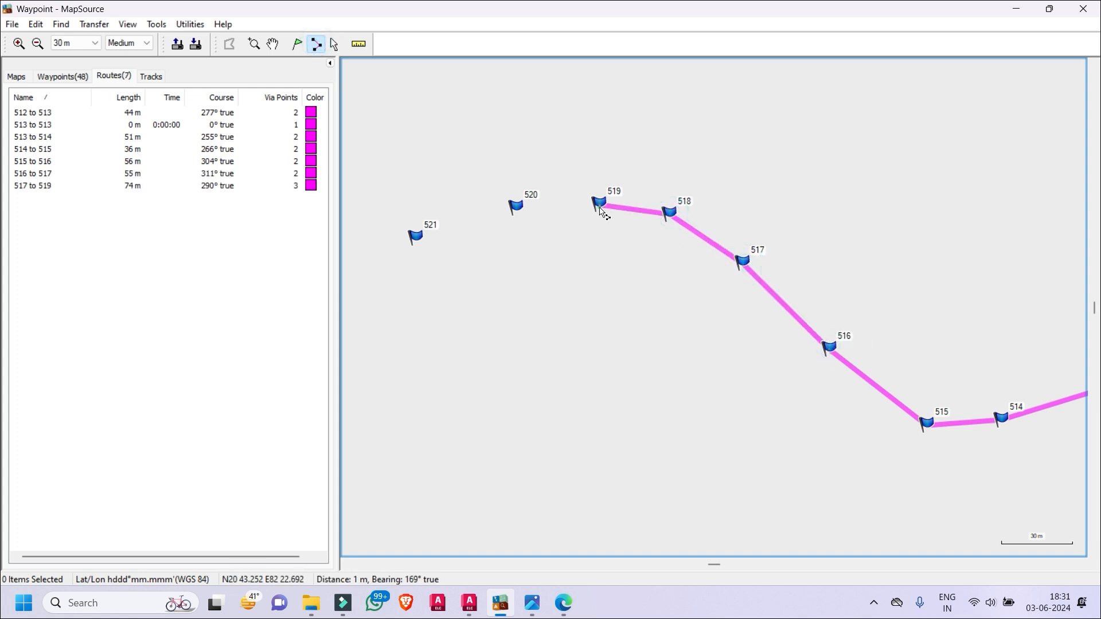
click(516, 208)
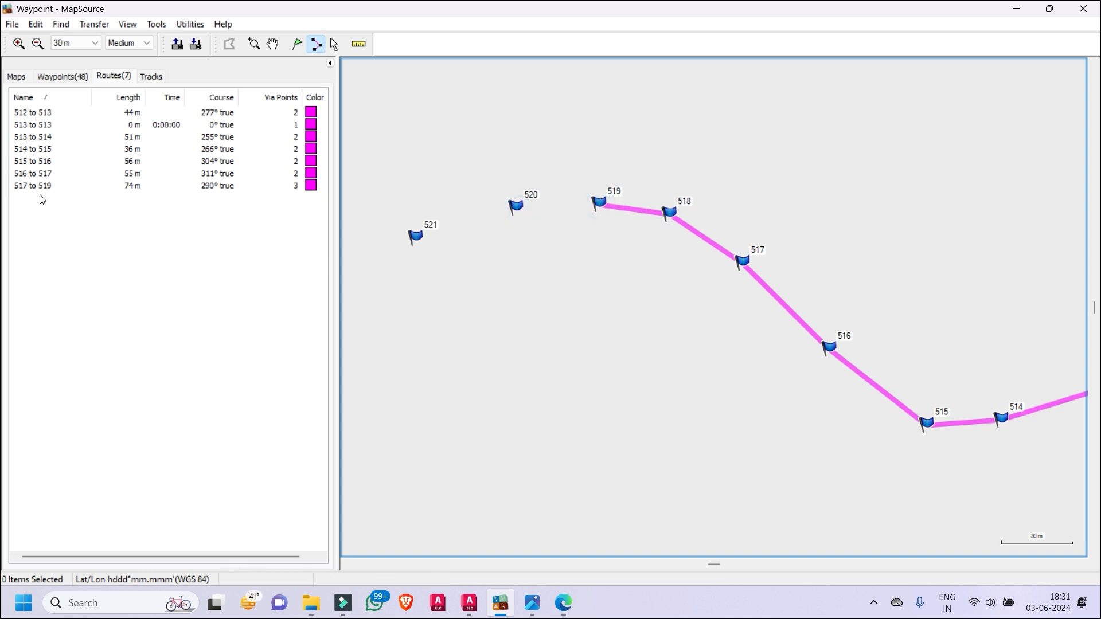
key(ctrl+z)
- Draw separate route legs from waypoint 518 to 519, 519 to 520, and 520 to 521
click(315, 45)
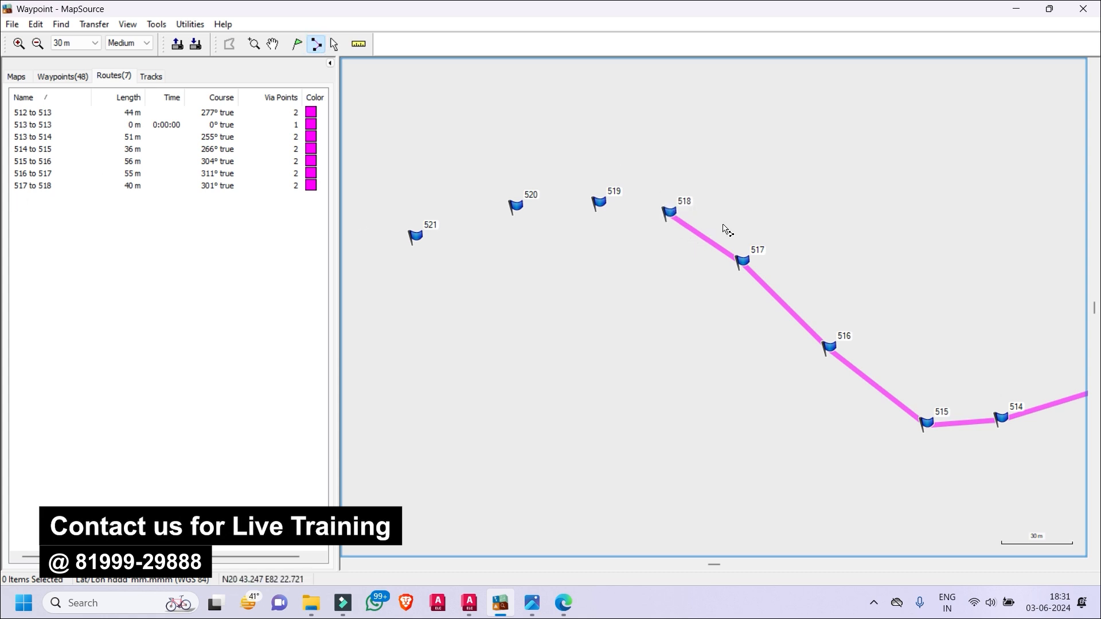
click(669, 213)
double_click(598, 205)
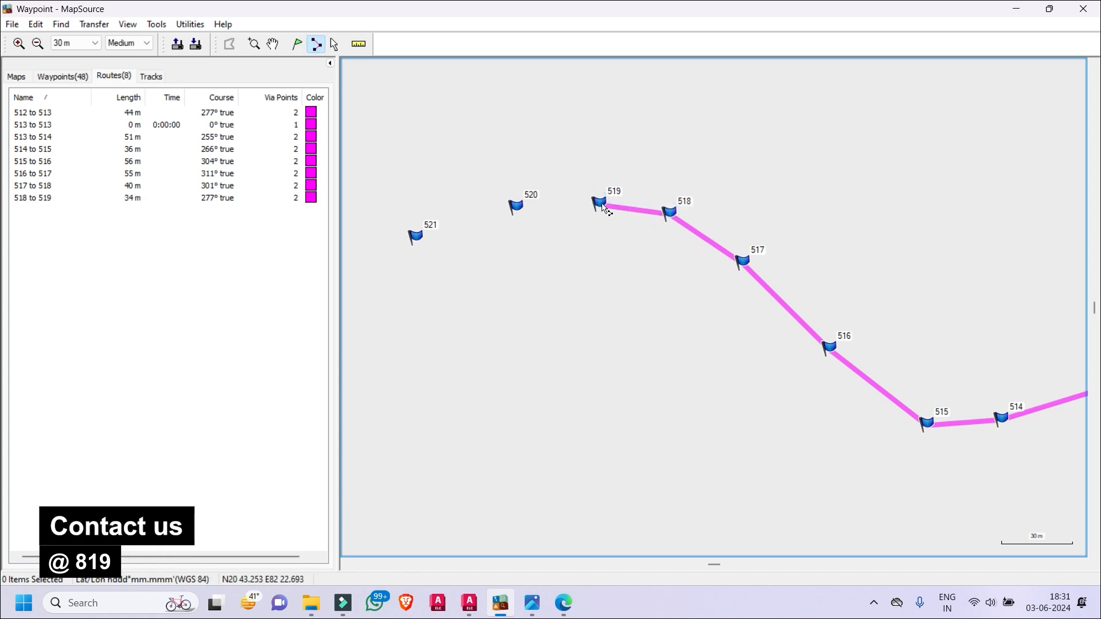
double_click(516, 208)
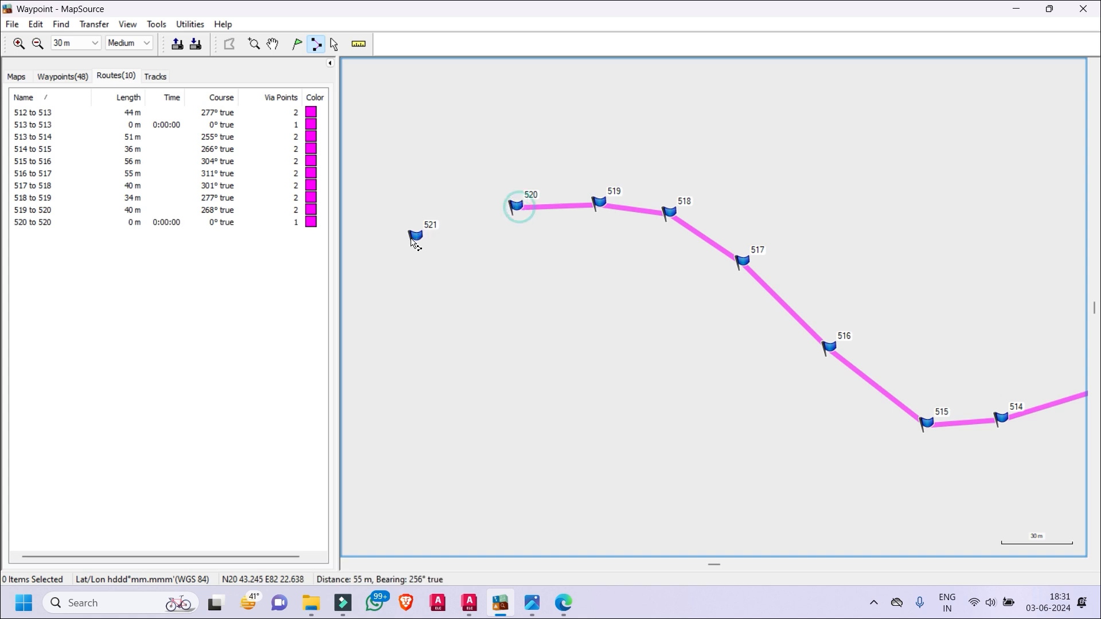
click(416, 235)
- Draw separate route legs between each pair of consecutive waypoints from 521 through 522, 523, 524 and 525 to 526
click(272, 44)
drag(485, 294, 1078, 308)
click(316, 44)
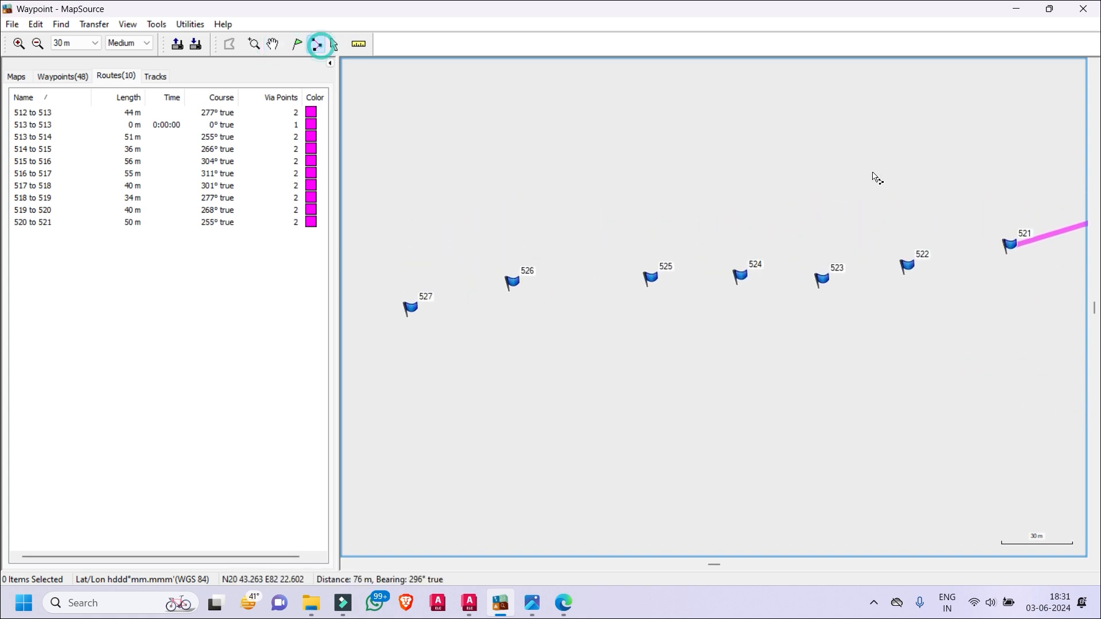
click(909, 267)
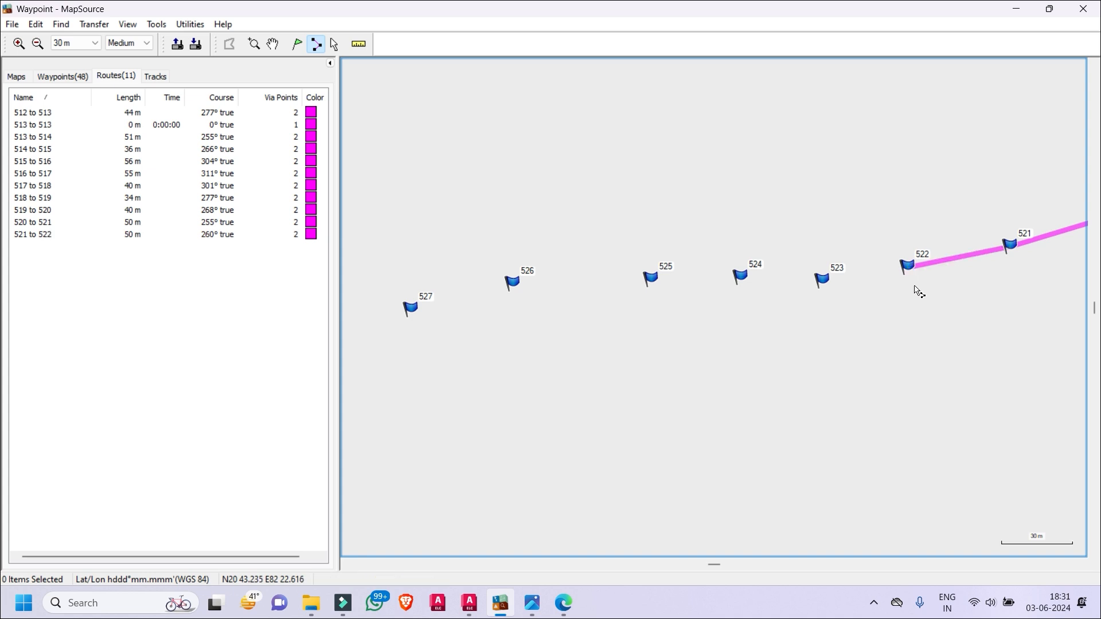
click(821, 279)
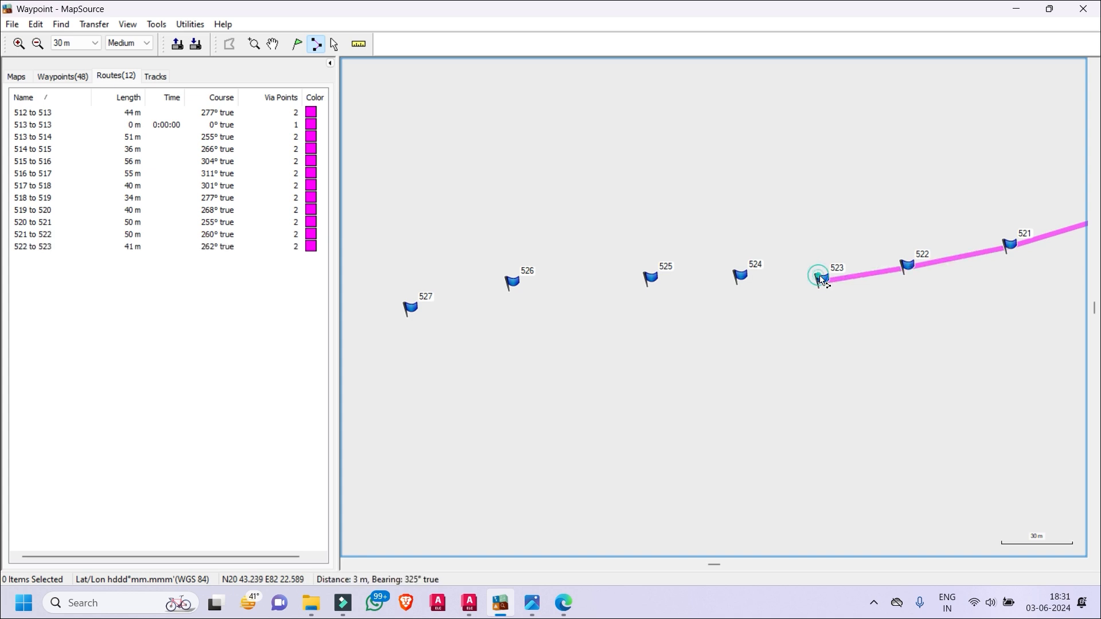
click(741, 277)
click(654, 280)
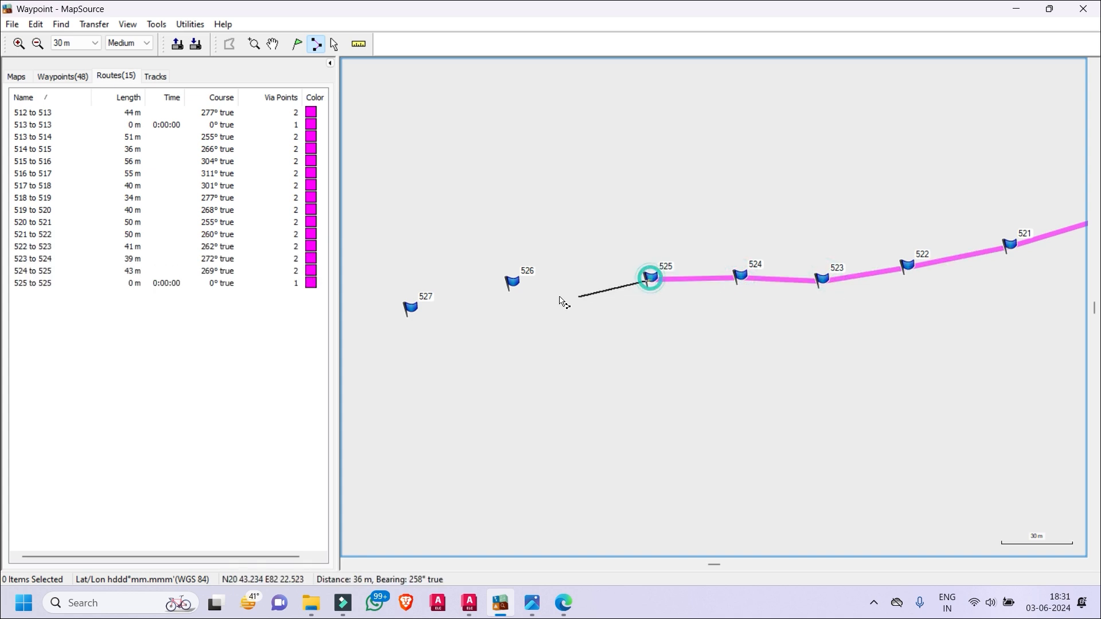
click(513, 281)
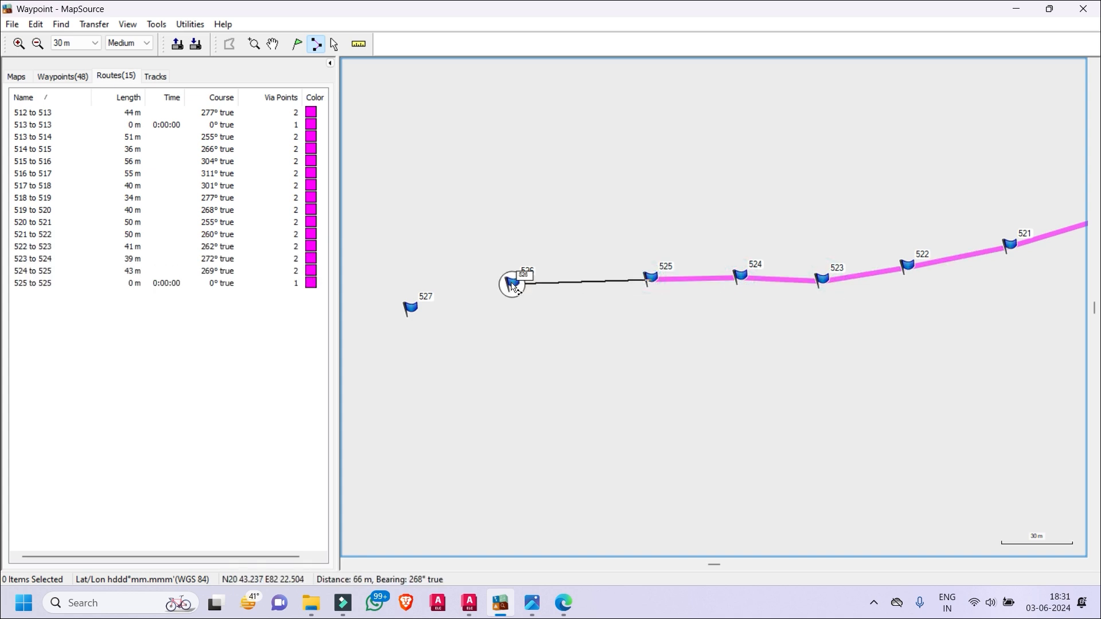
- Draw separate route legs from waypoint 526 to 527, 527 to 528, and 528 to 529
click(274, 45)
drag(450, 388, 877, 266)
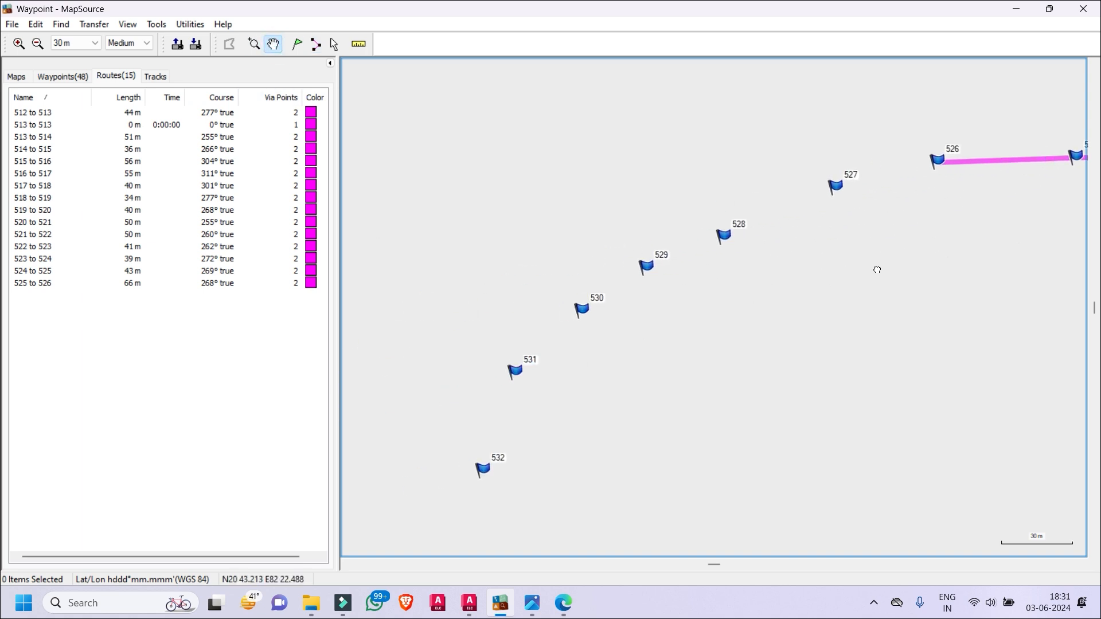
click(317, 46)
click(949, 161)
click(852, 186)
right_click(852, 194)
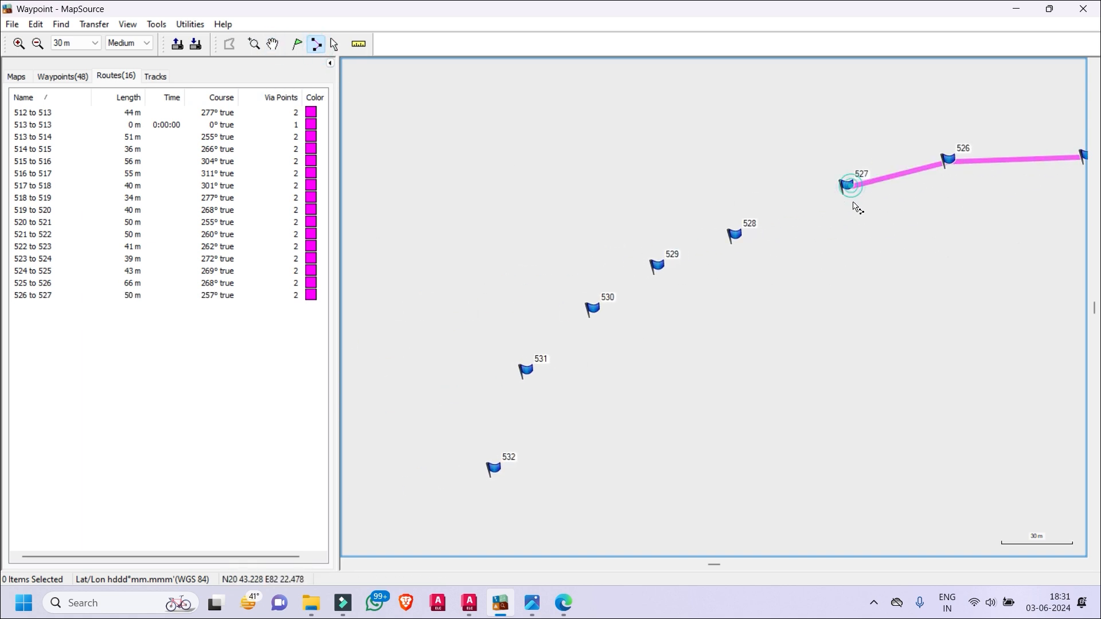
click(847, 189)
click(736, 236)
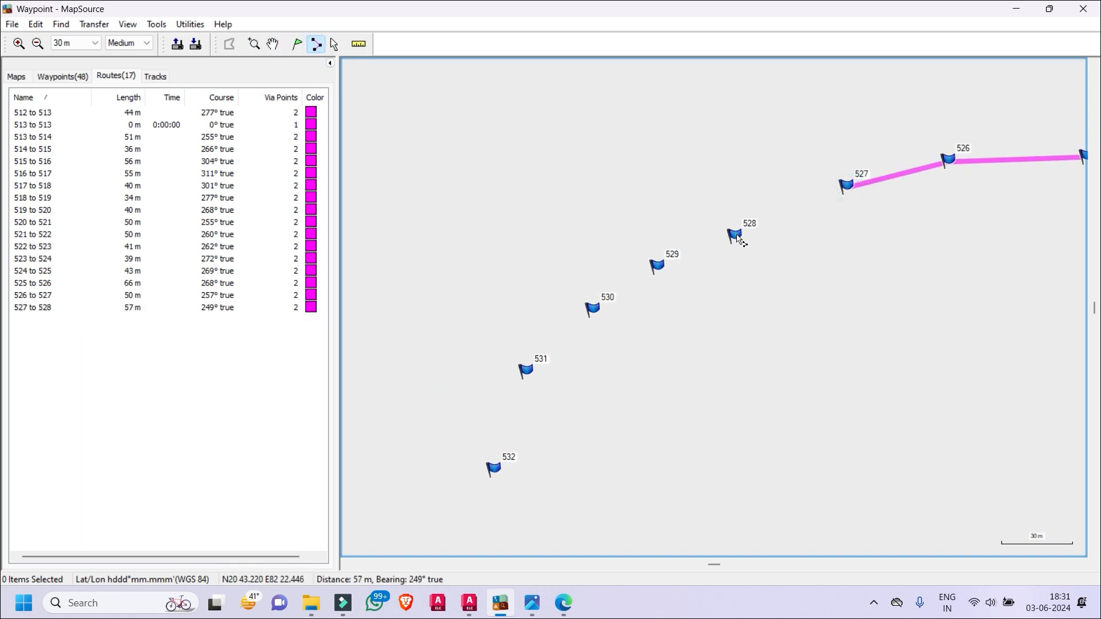
click(659, 265)
- Draw separate route legs from waypoint 529 to 530, 530 to 531, and 531 to 532
click(317, 46)
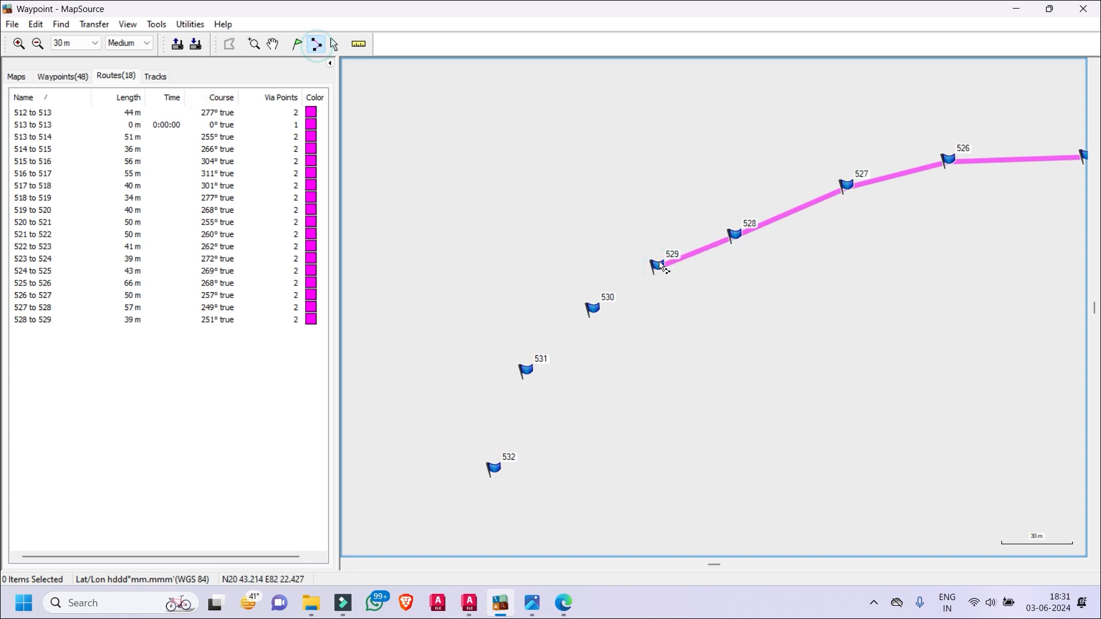
click(658, 266)
click(595, 310)
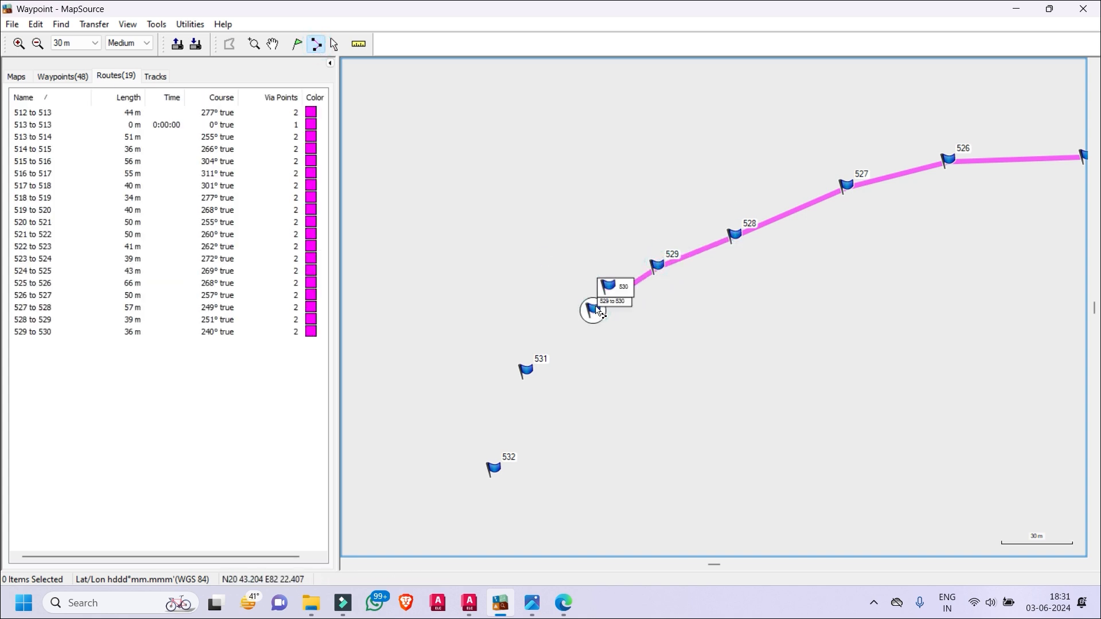
click(527, 370)
click(495, 470)
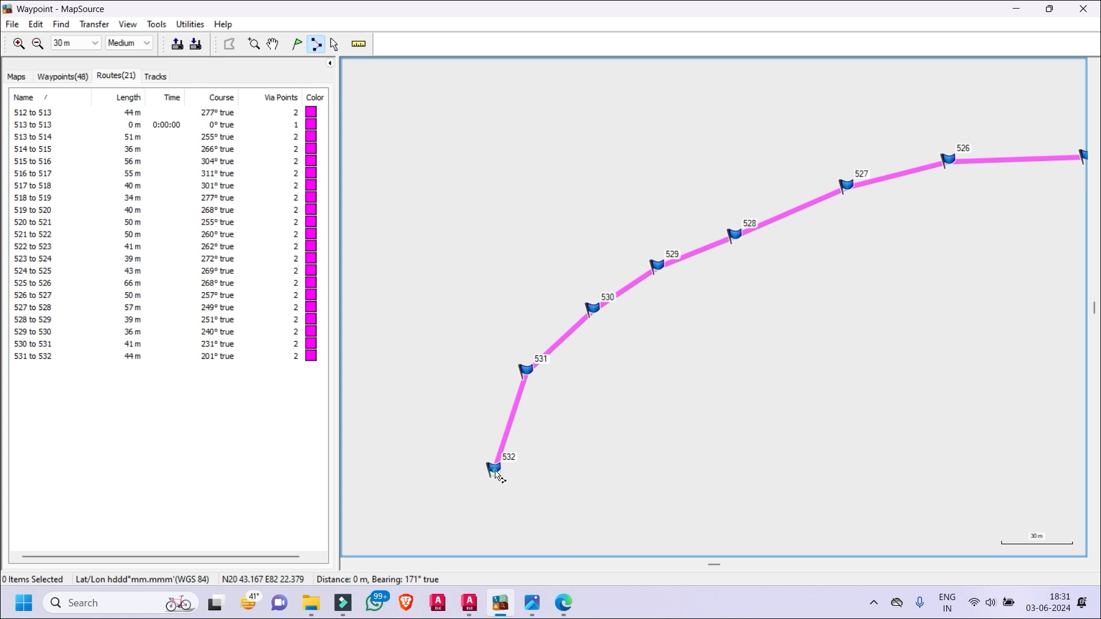
- Draw separate route legs from waypoint 532 to 533, 533 to 534, and 534 to 535
click(272, 44)
drag(599, 439, 833, 125)
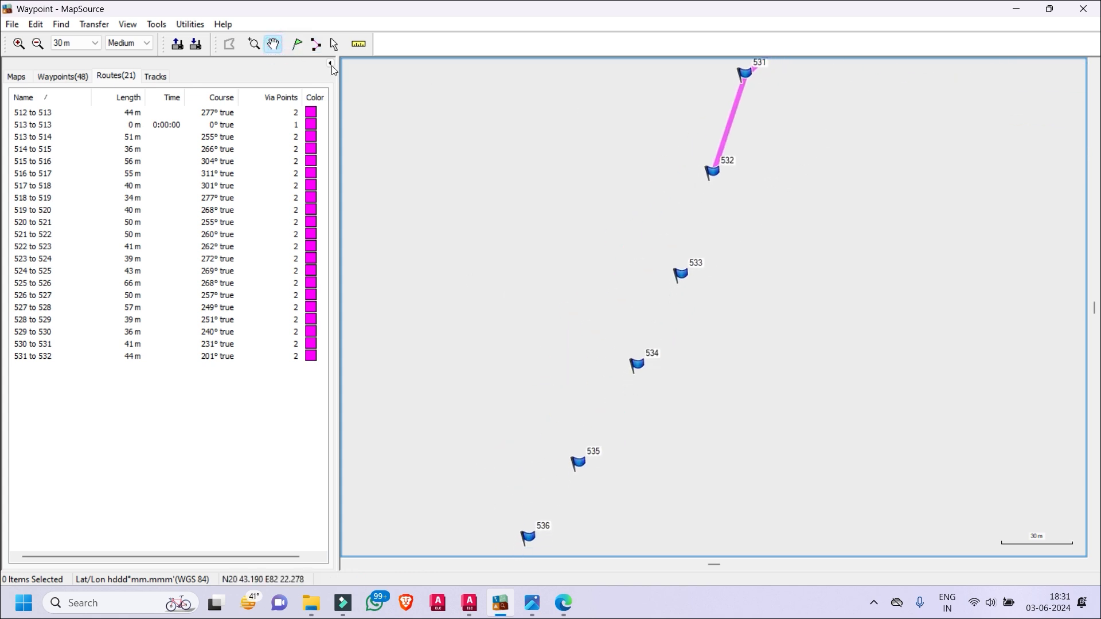
click(316, 44)
click(712, 171)
click(681, 275)
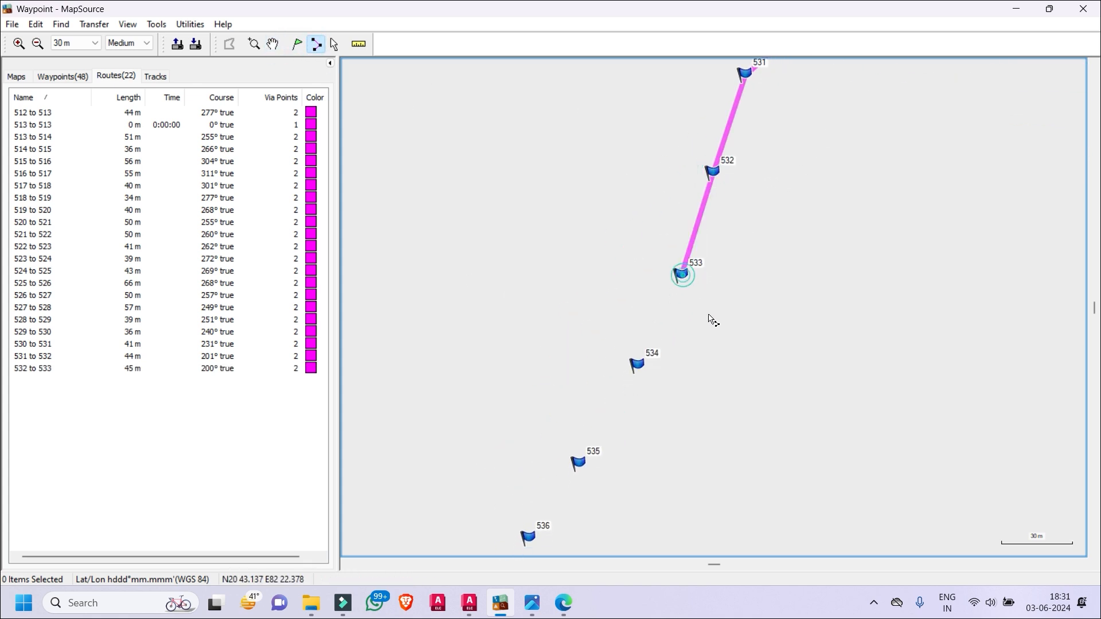
click(317, 44)
click(681, 274)
click(636, 364)
click(316, 44)
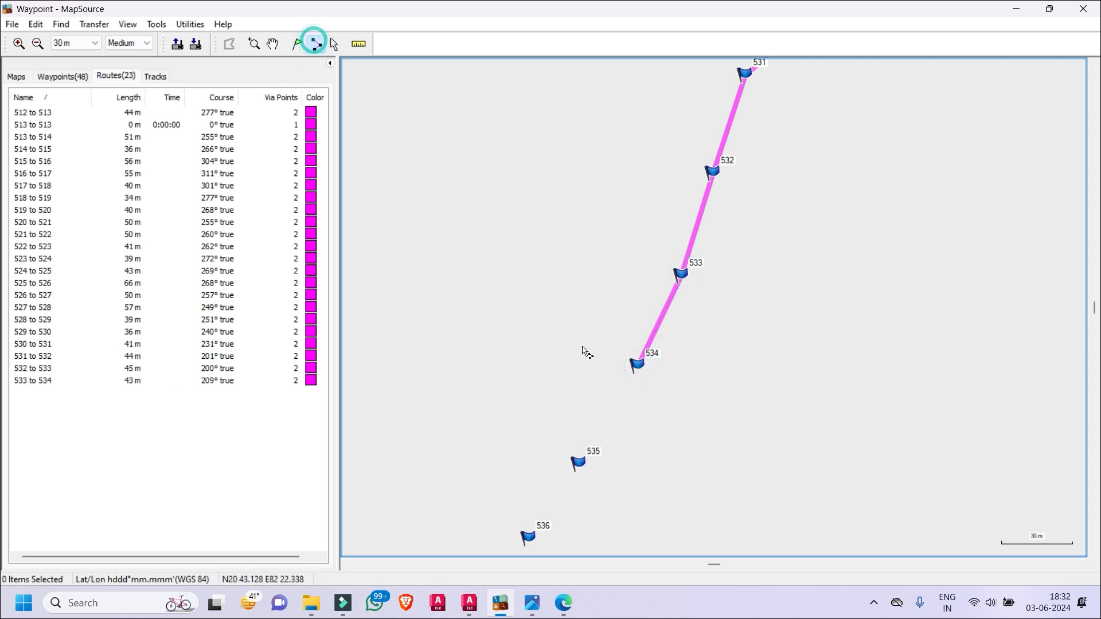
click(637, 364)
click(578, 460)
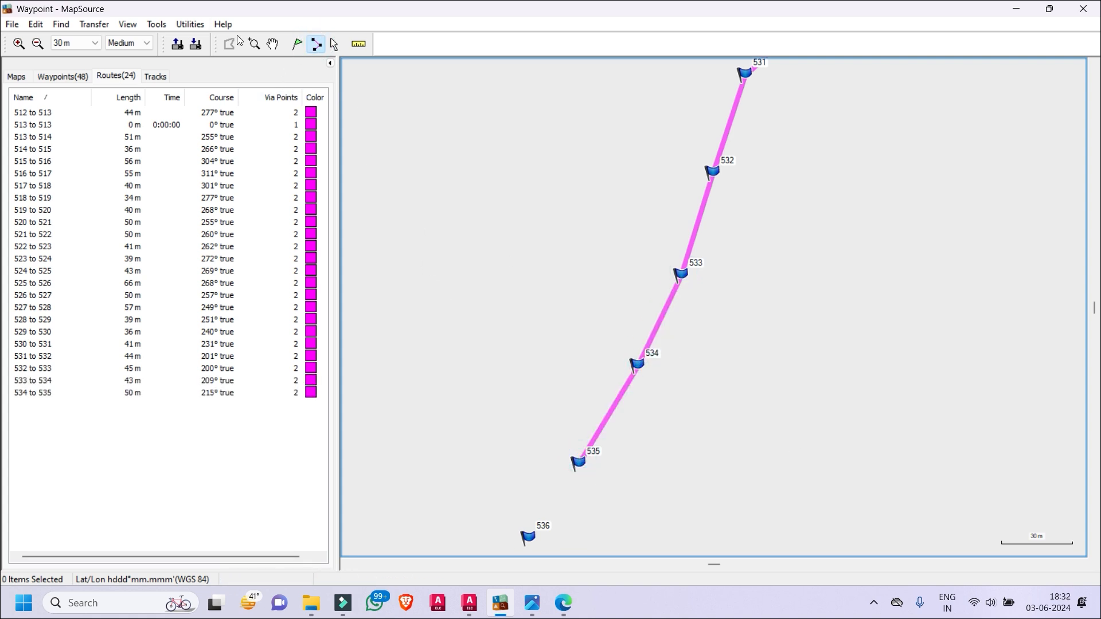
click(722, 459)
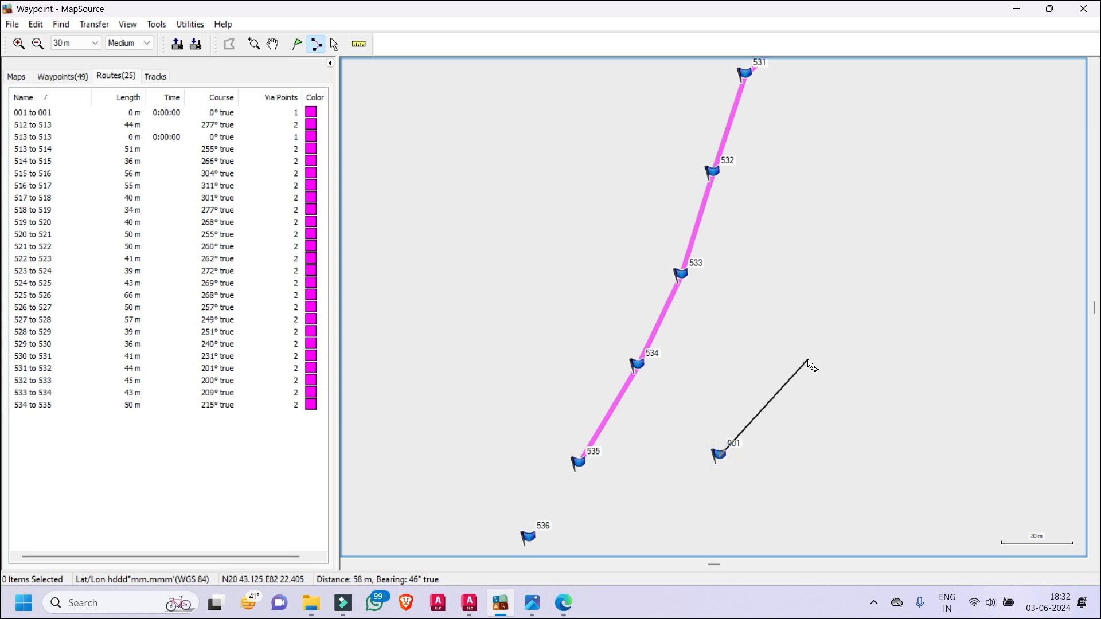
key(Escape)
click(311, 45)
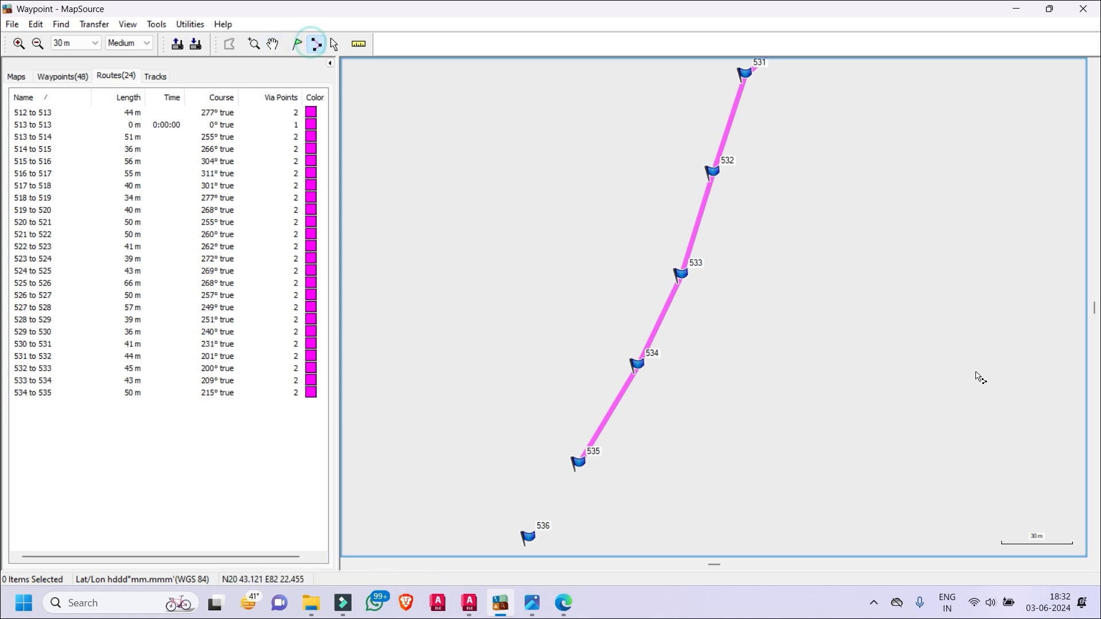
click(963, 367)
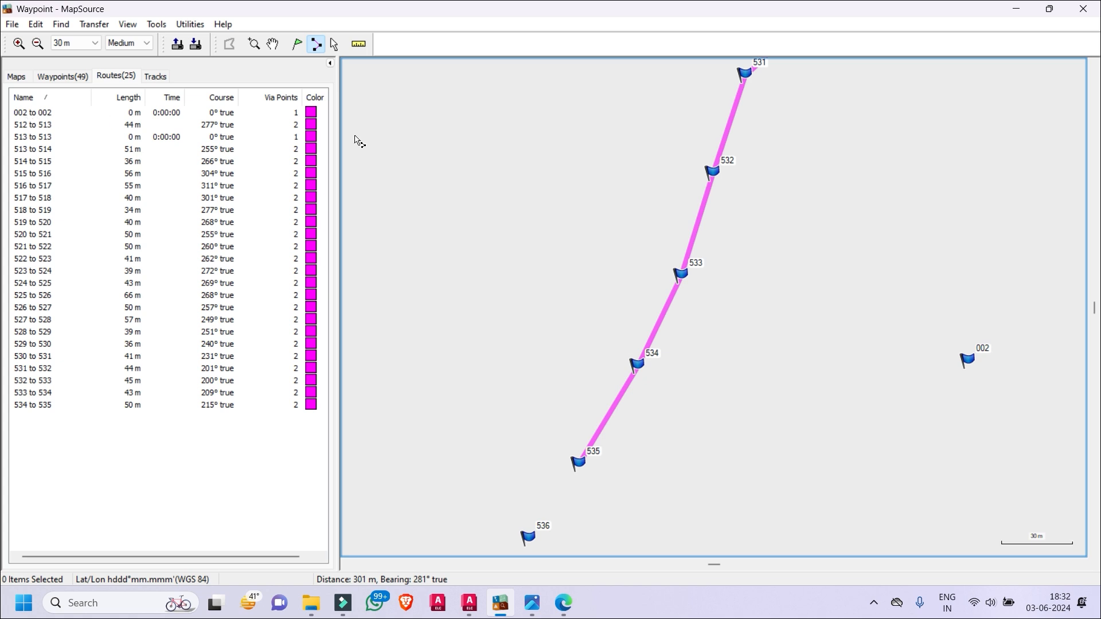
right_click(1024, 371)
click(973, 363)
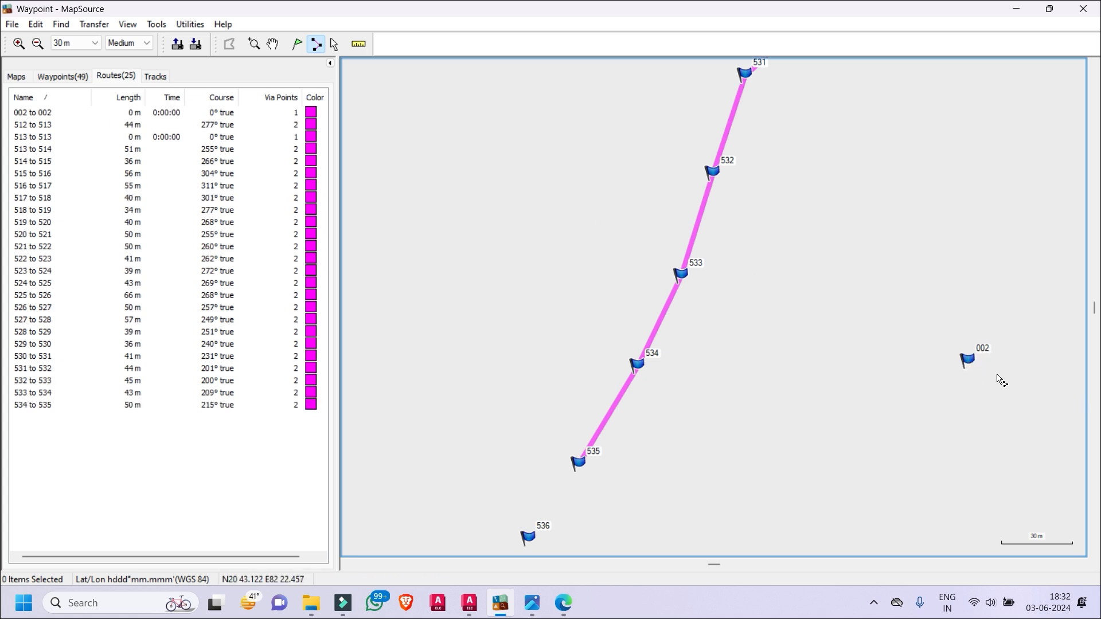
click(961, 348)
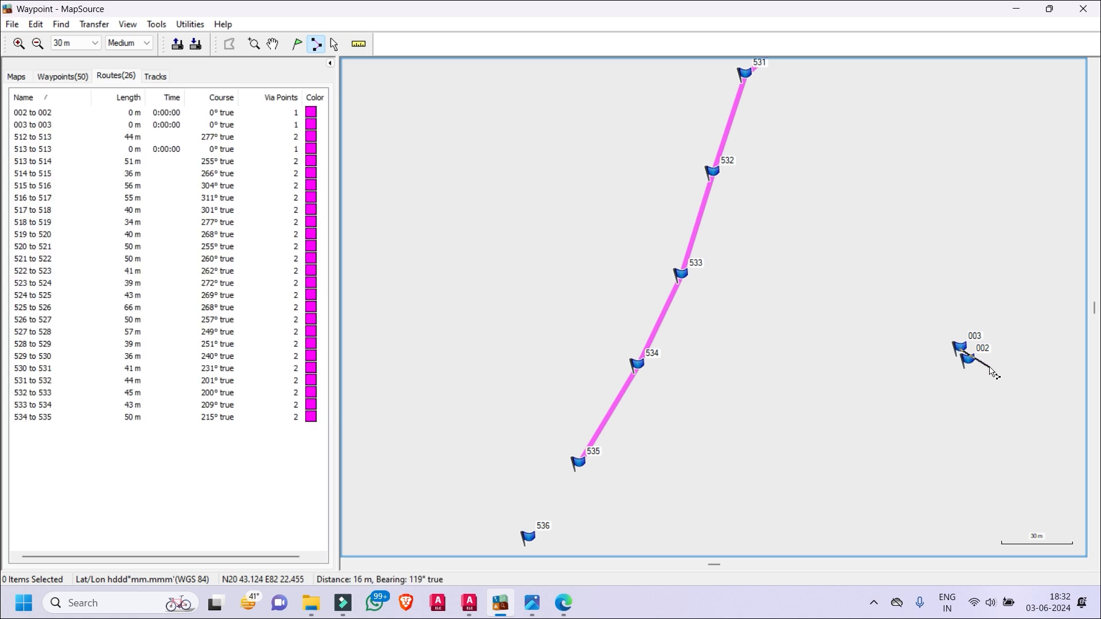
right_click(994, 373)
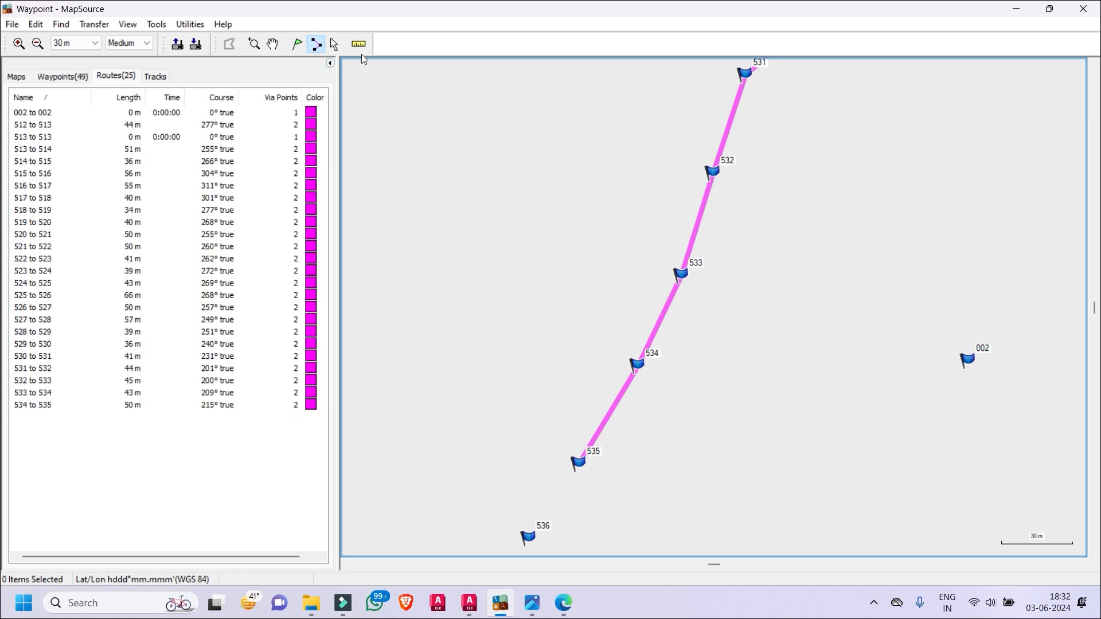
key(ctrl+z)
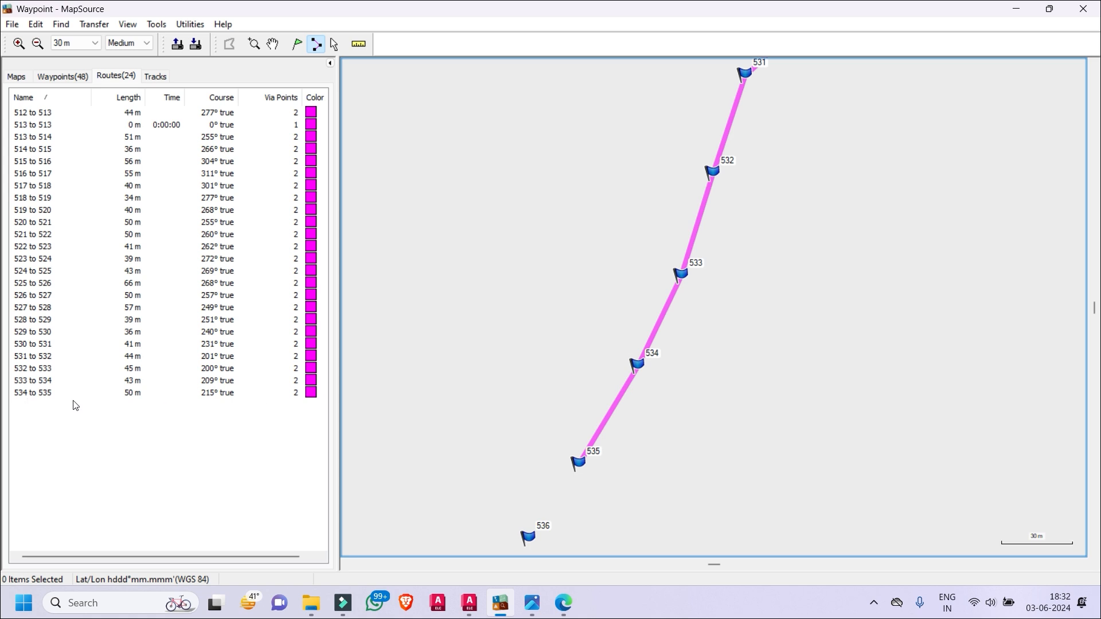
- Draw separate route legs from waypoint 535 to 536 and from 536 to 537
click(273, 44)
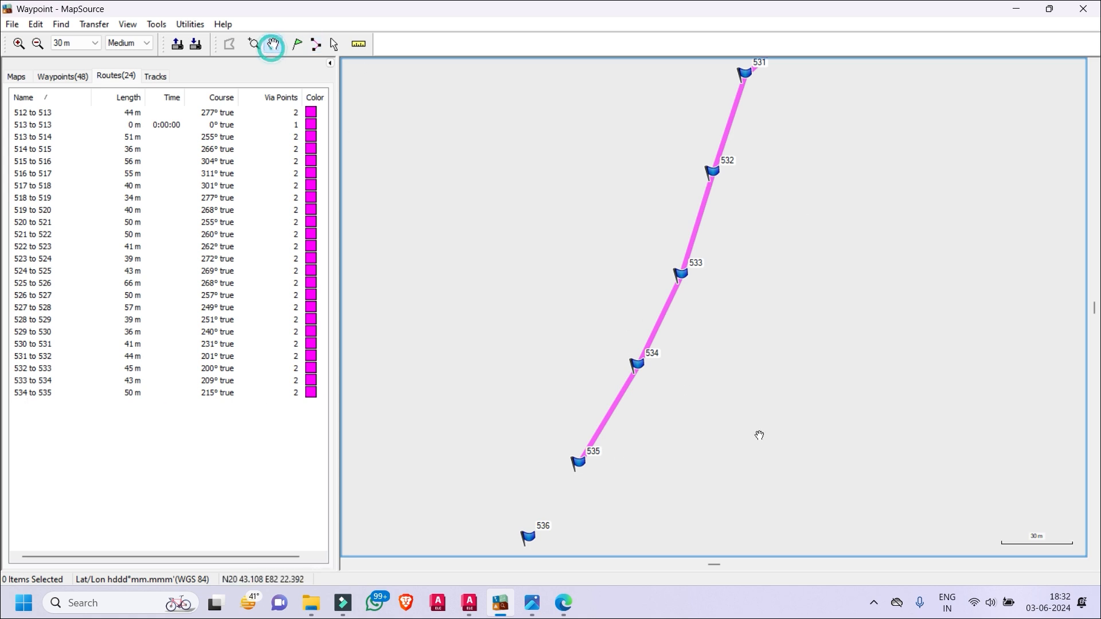
drag(737, 445, 1012, 86)
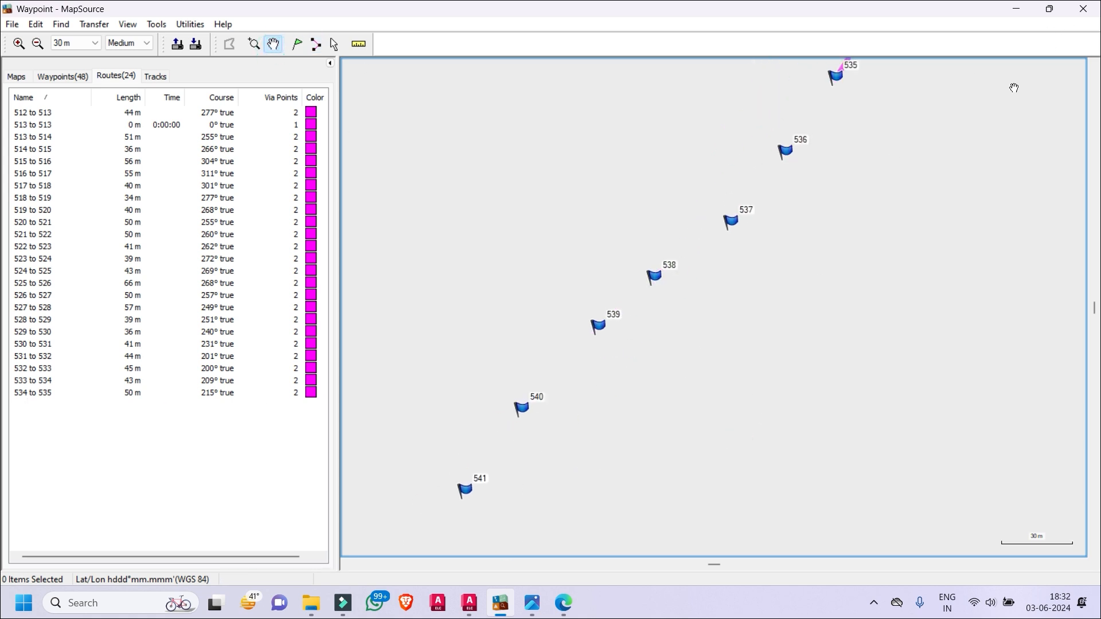
click(316, 45)
click(836, 77)
click(786, 151)
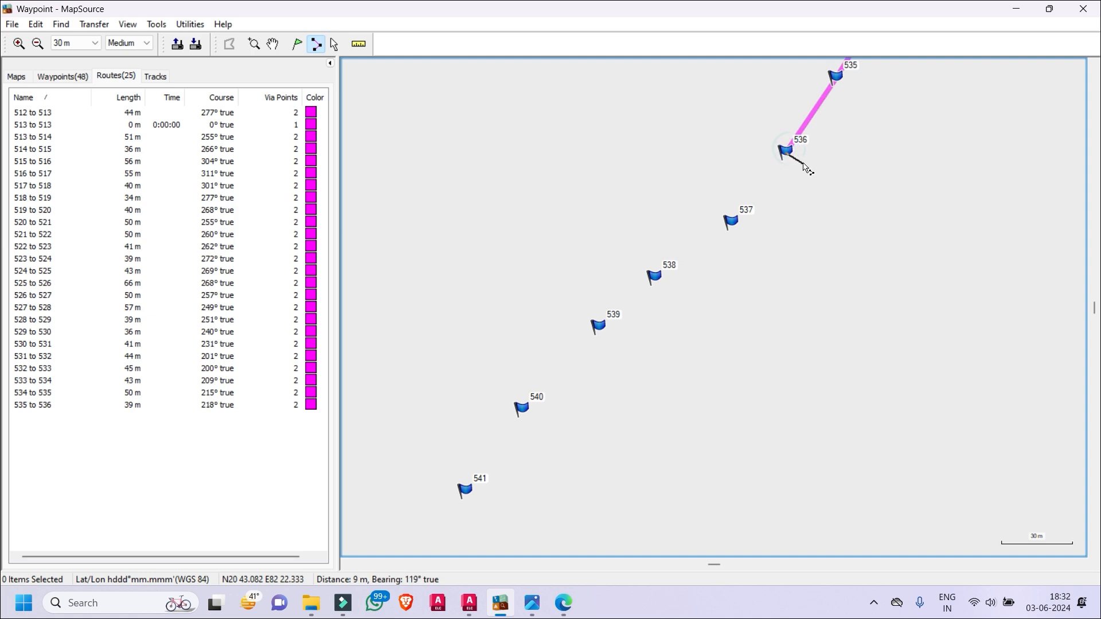
click(786, 151)
click(732, 222)
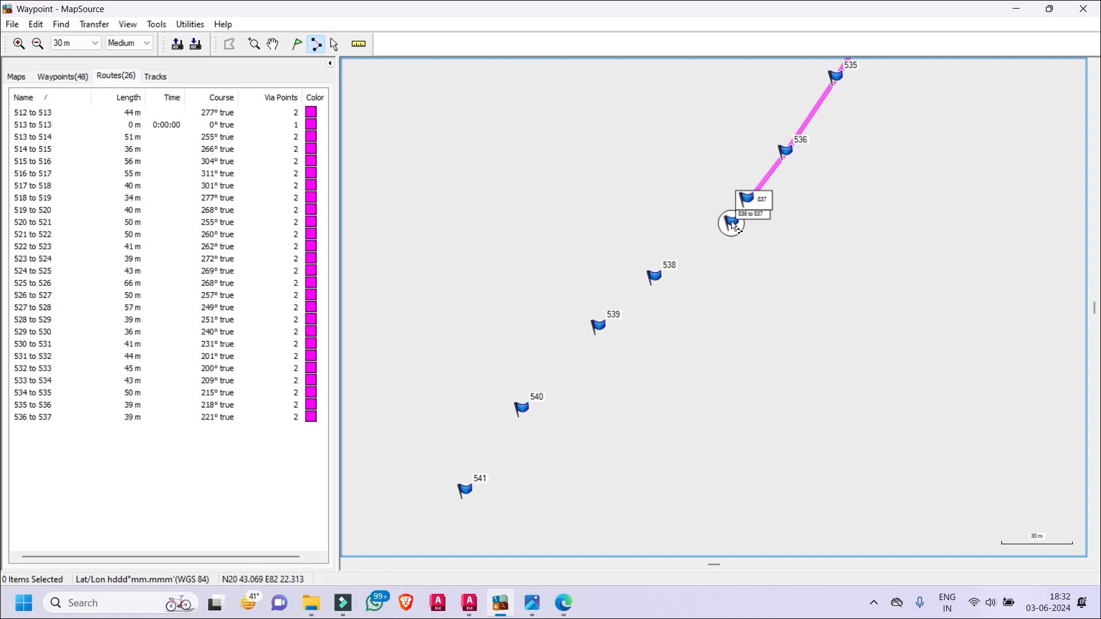
- Draw separate route legs from waypoint 537 to 538, 538 to 539, and 539 to 540
click(654, 277)
click(654, 277)
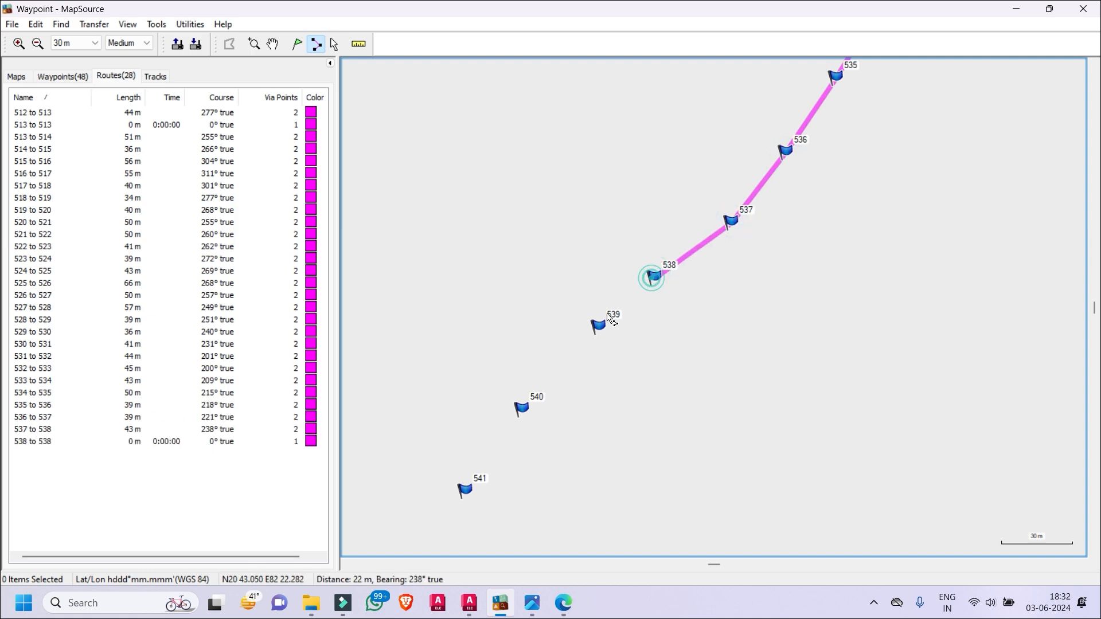
click(598, 326)
click(598, 326)
click(521, 408)
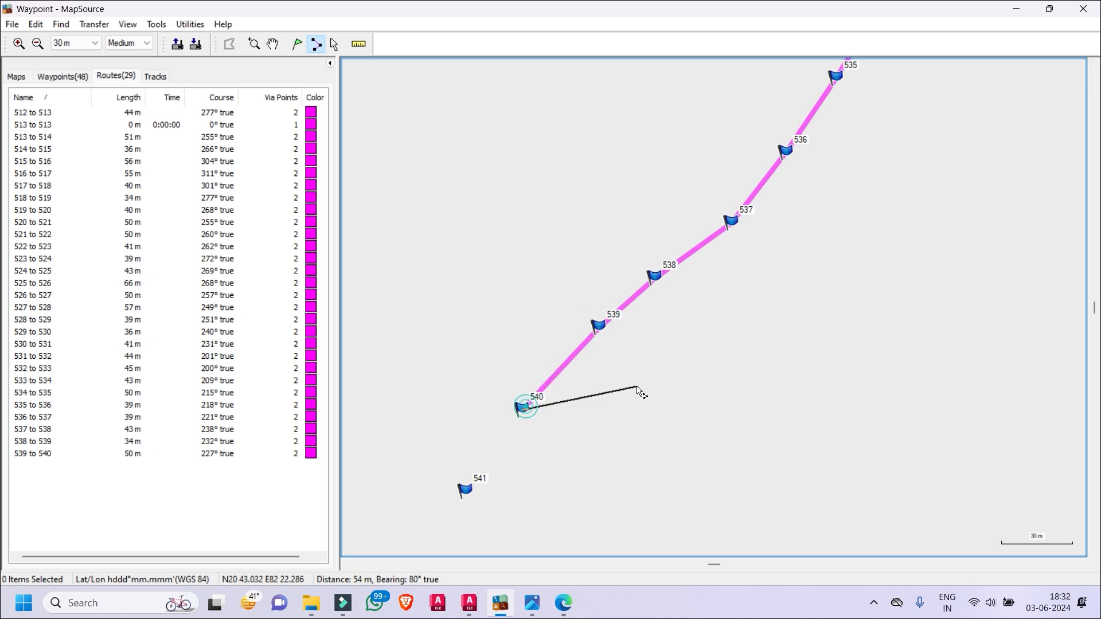
- Draw a separate route leg from waypoint 540 to 541
key(Escape)
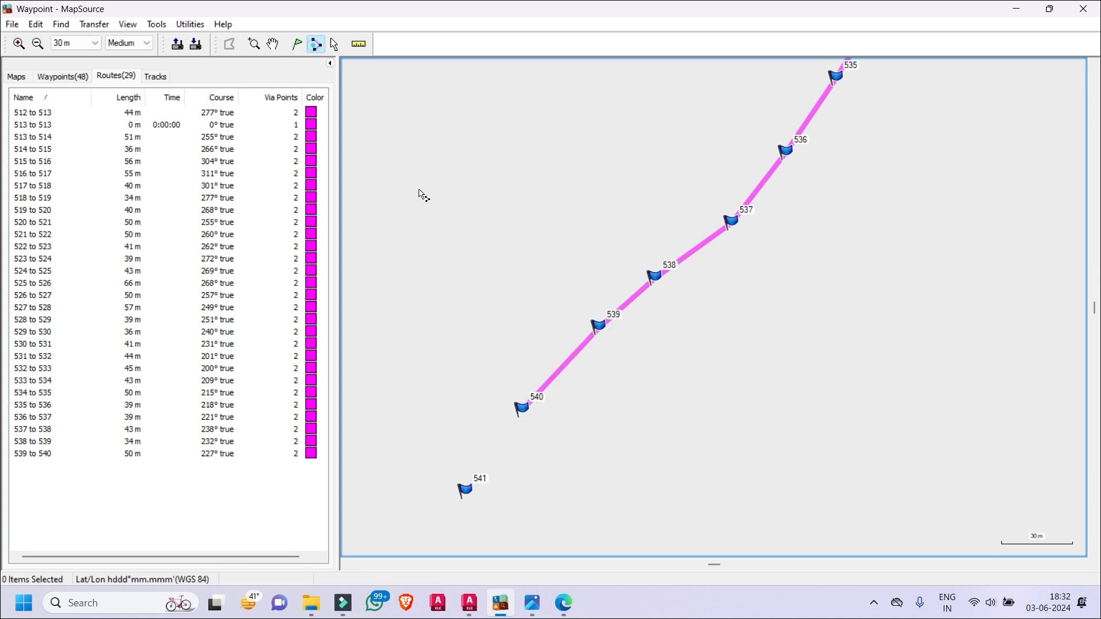
click(521, 407)
click(464, 489)
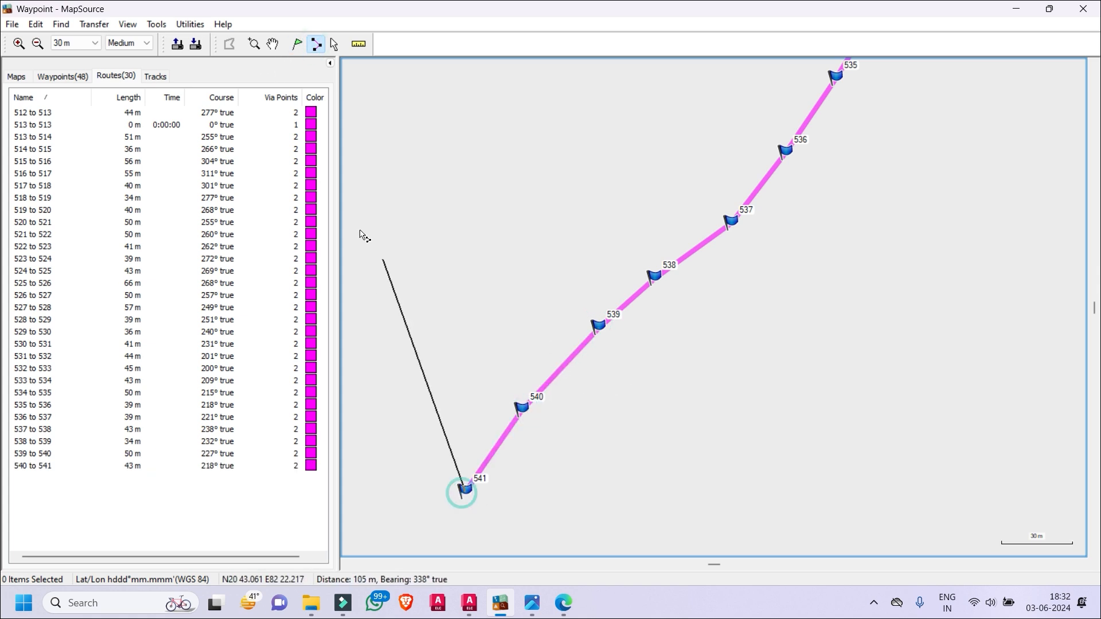
- Draw separate route legs from waypoint 541 to 542, 542 to 543, and 543 to 544
click(273, 44)
drag(579, 493, 927, 157)
click(316, 44)
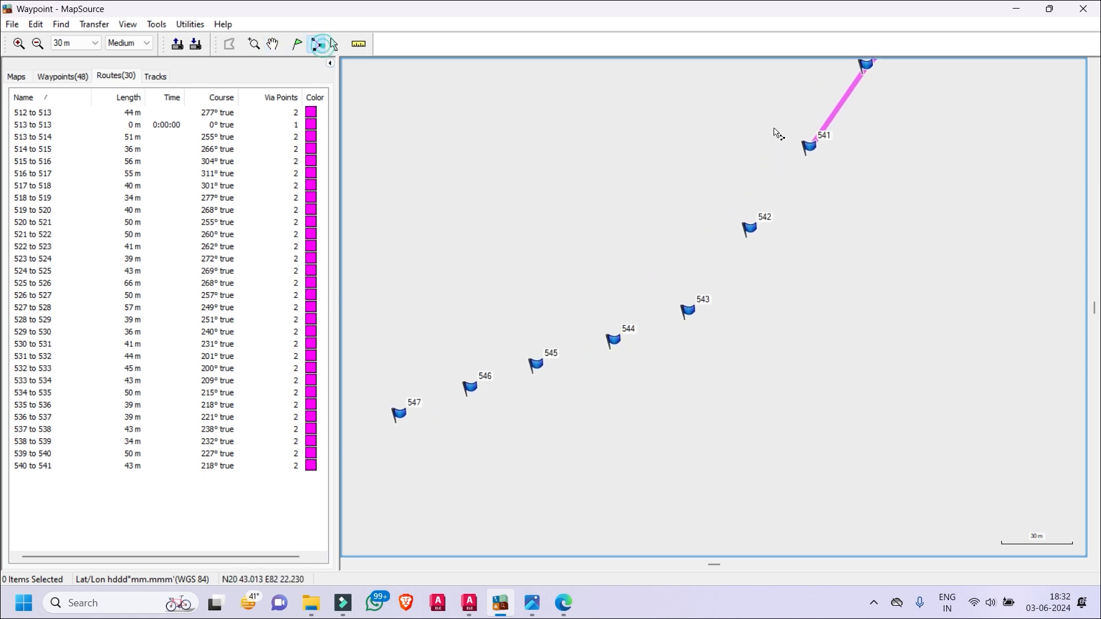
click(809, 147)
click(748, 230)
click(688, 310)
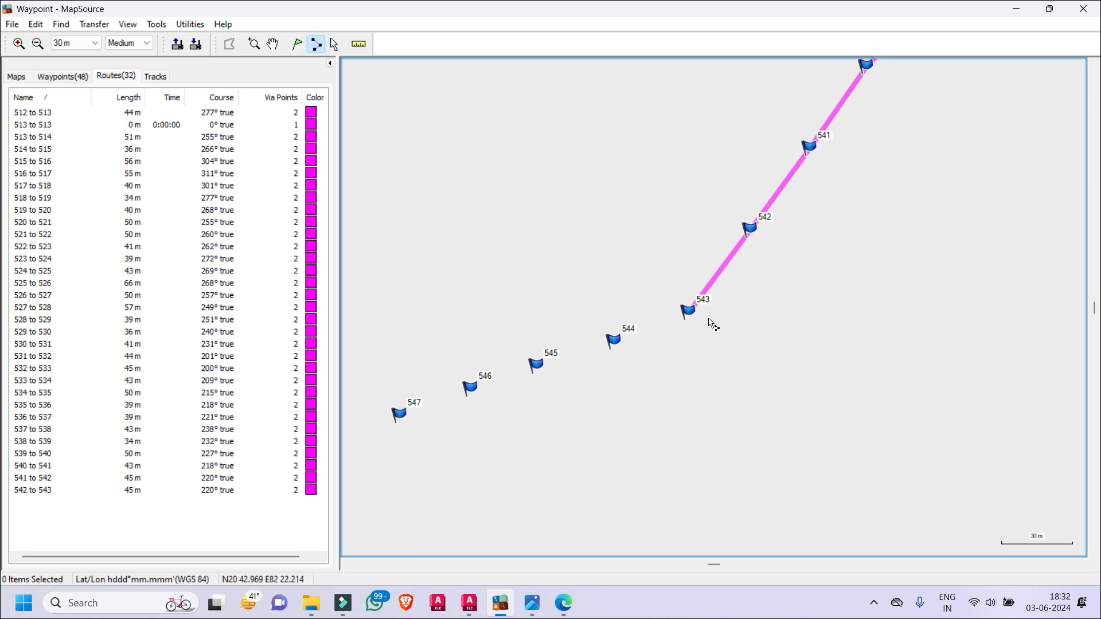
click(618, 342)
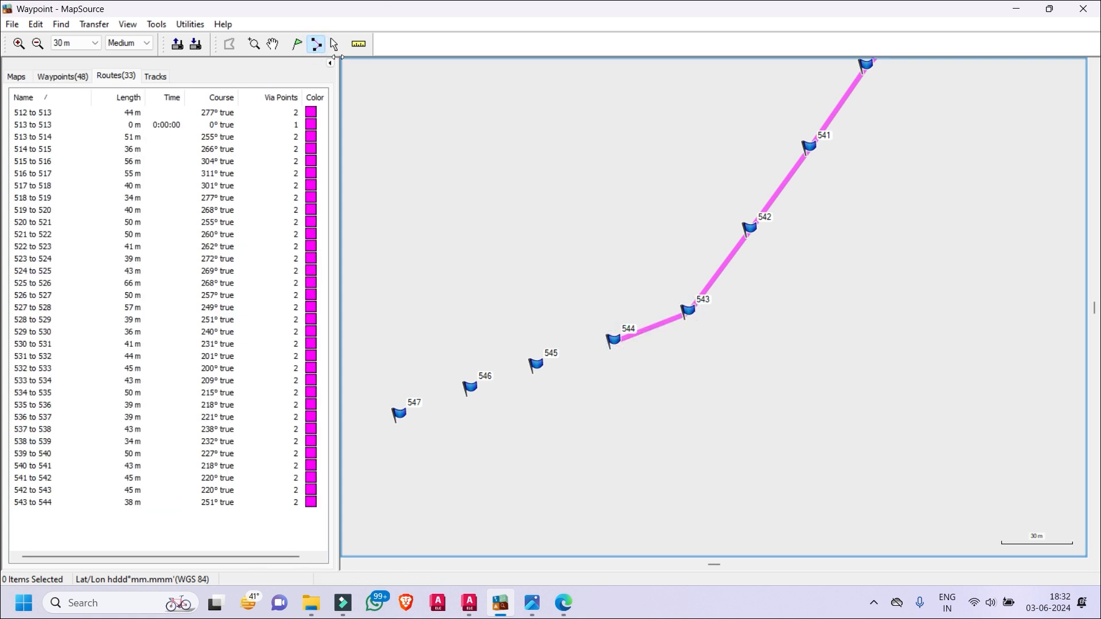
- Draw separate route legs from waypoint 544 to 545 and from 545 to 546
click(273, 44)
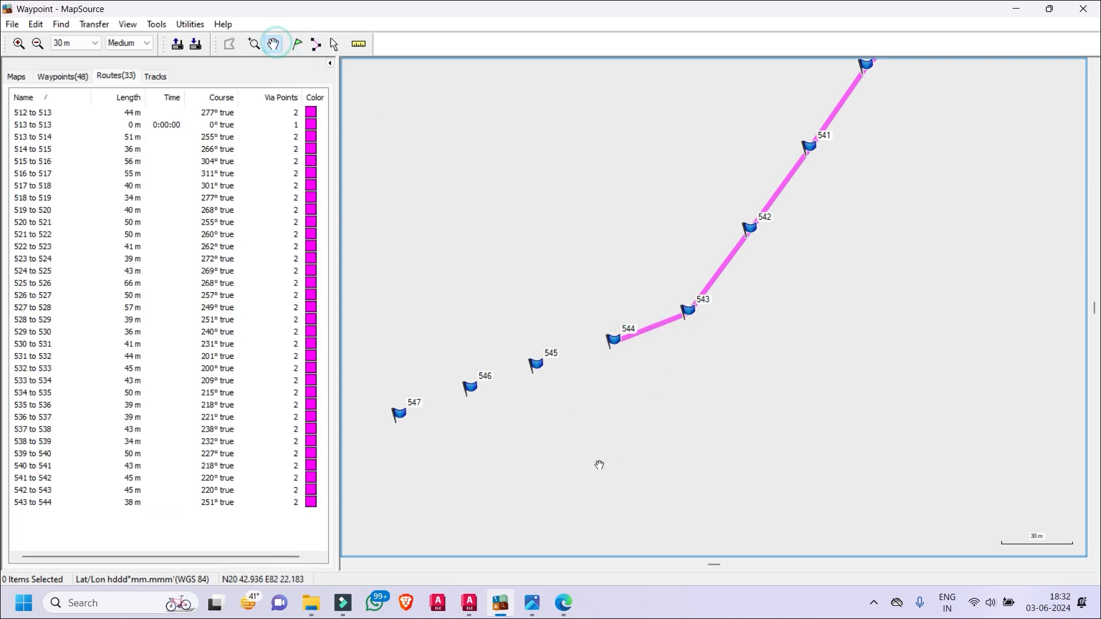
drag(599, 465, 929, 296)
click(315, 44)
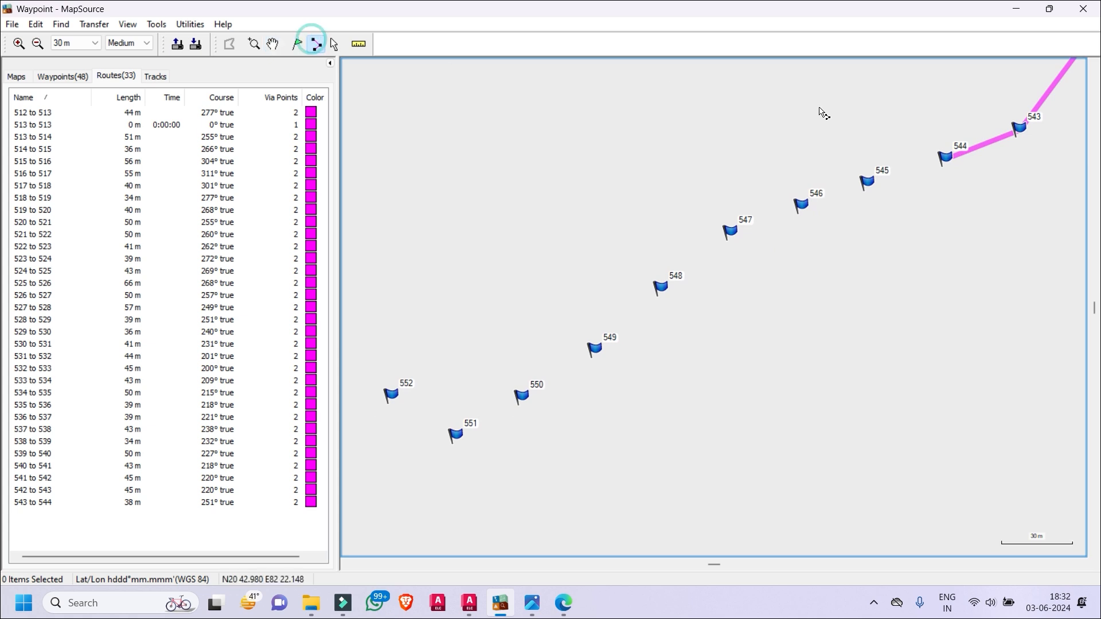
click(953, 162)
click(867, 181)
key(Escape)
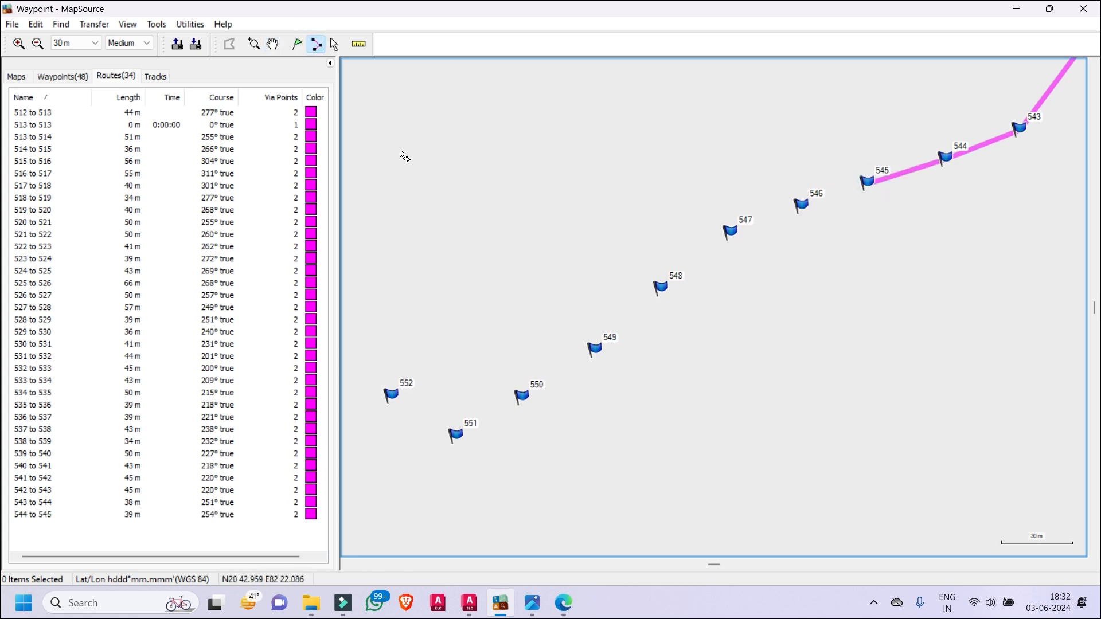
click(315, 45)
click(867, 181)
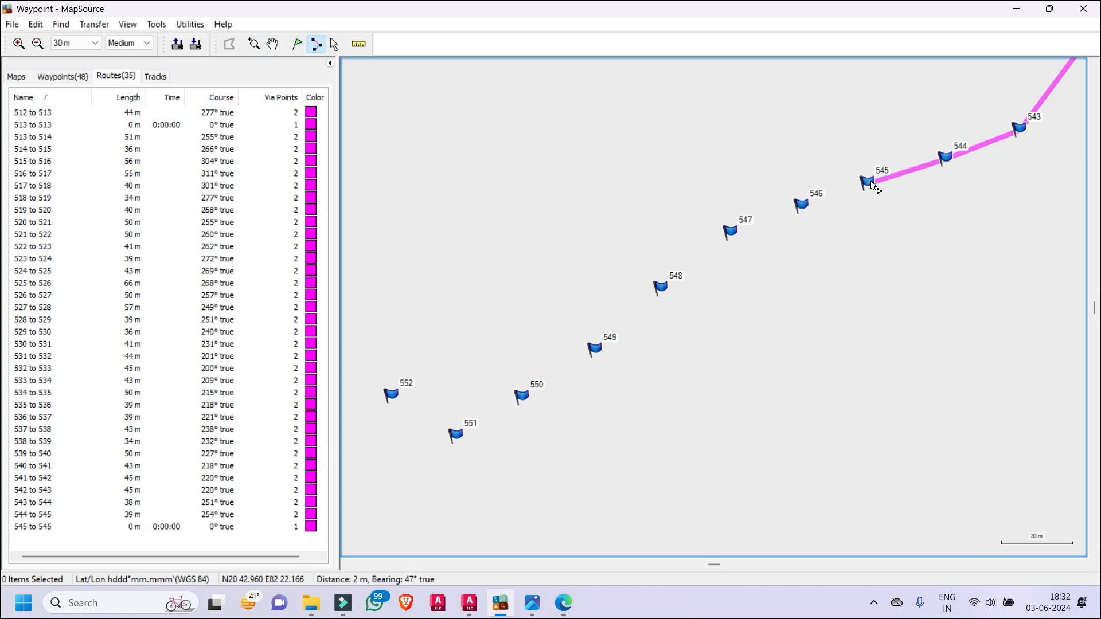
click(801, 204)
key(Escape)
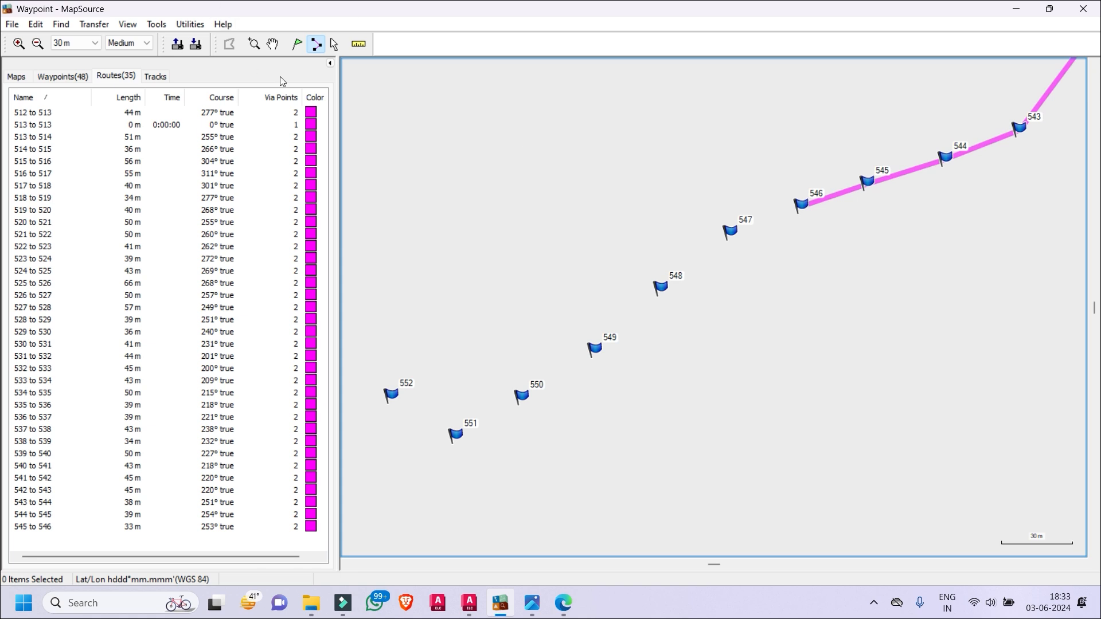
- Draw separate route legs from waypoint 546 to 547, 547 to 548, and 548 to 549
click(801, 205)
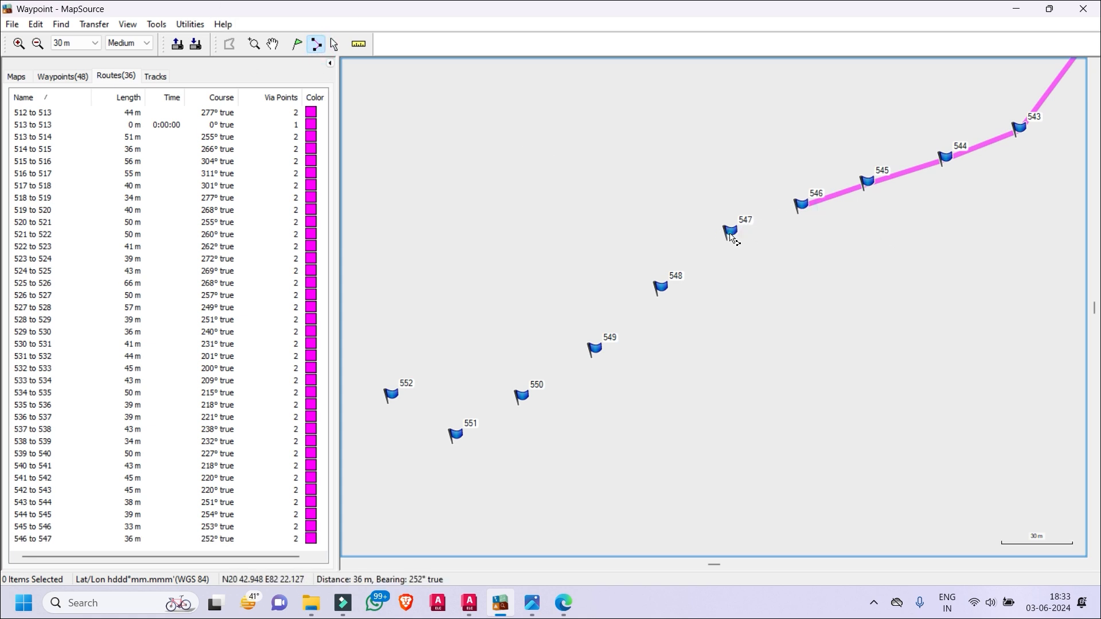
click(729, 231)
key(Escape)
click(729, 231)
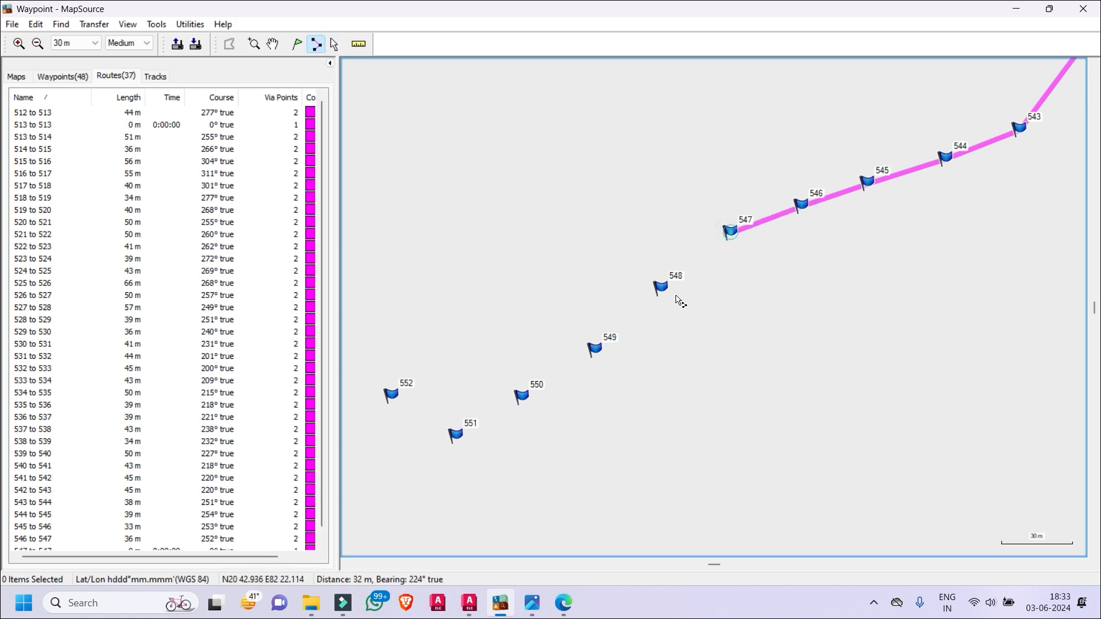
click(660, 287)
click(596, 348)
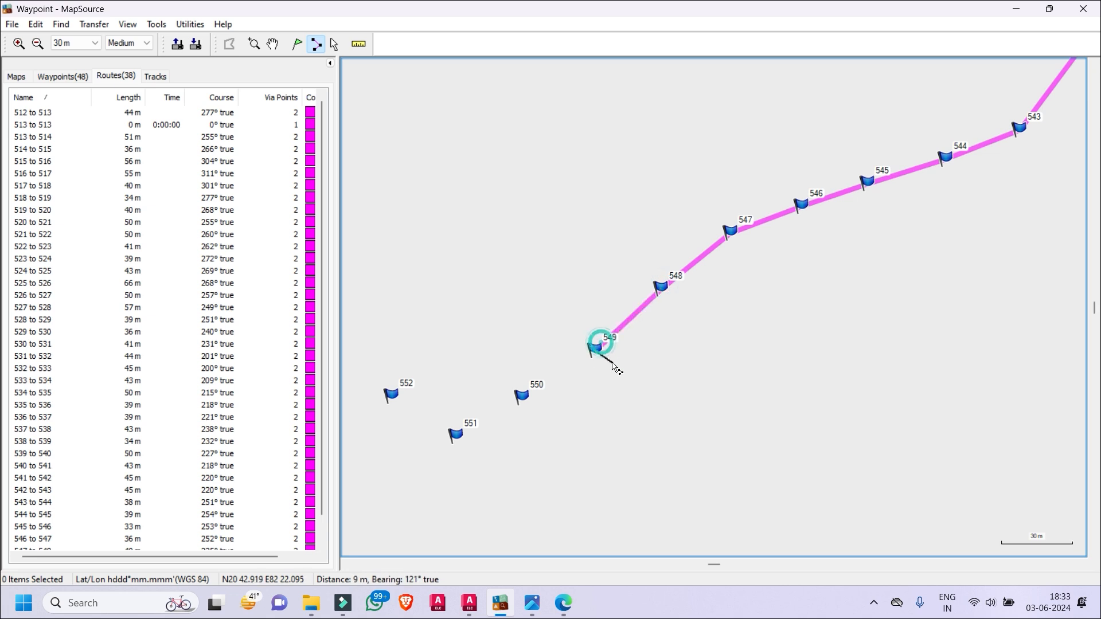
key(Escape)
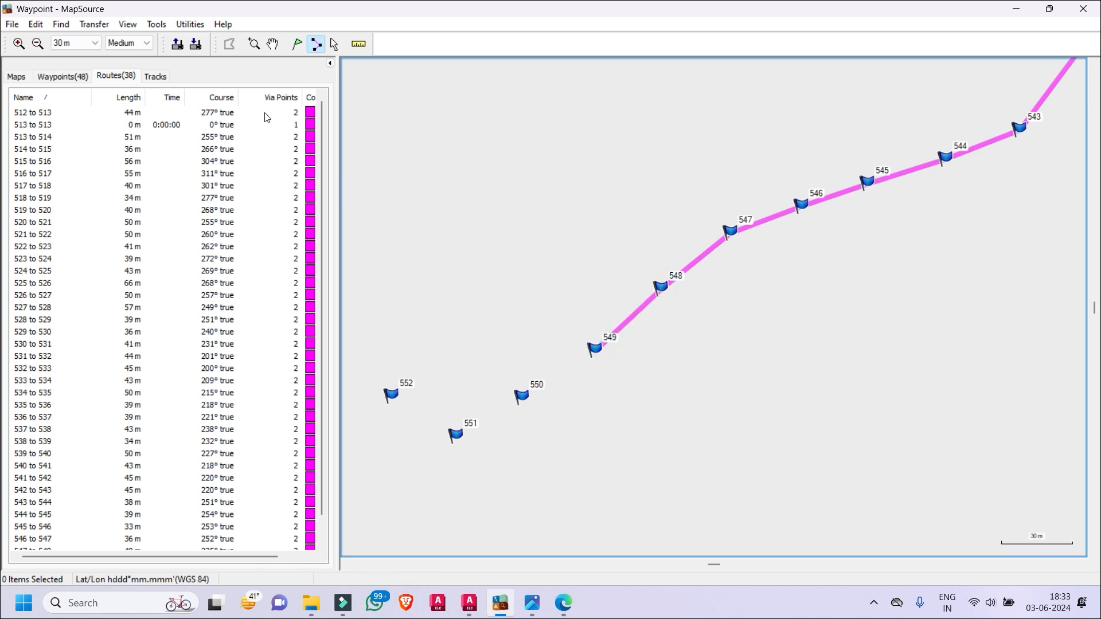
- Draw separate route legs from waypoint 549 to 550, 550 to 551, and 551 to 552
click(595, 348)
click(522, 395)
key(Escape)
click(274, 44)
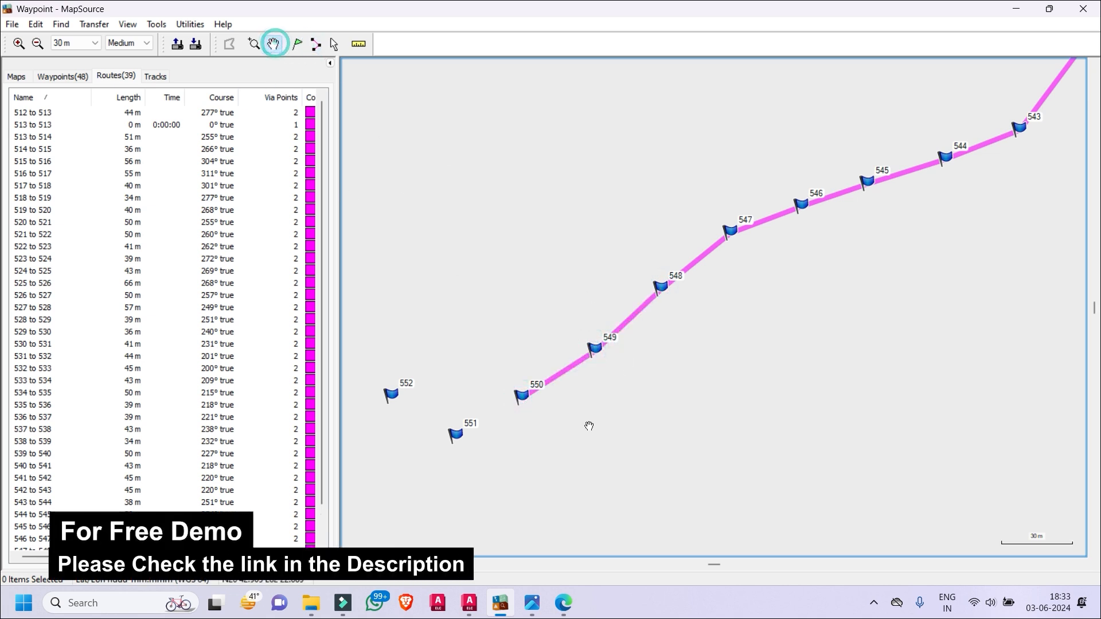
drag(579, 440, 926, 379)
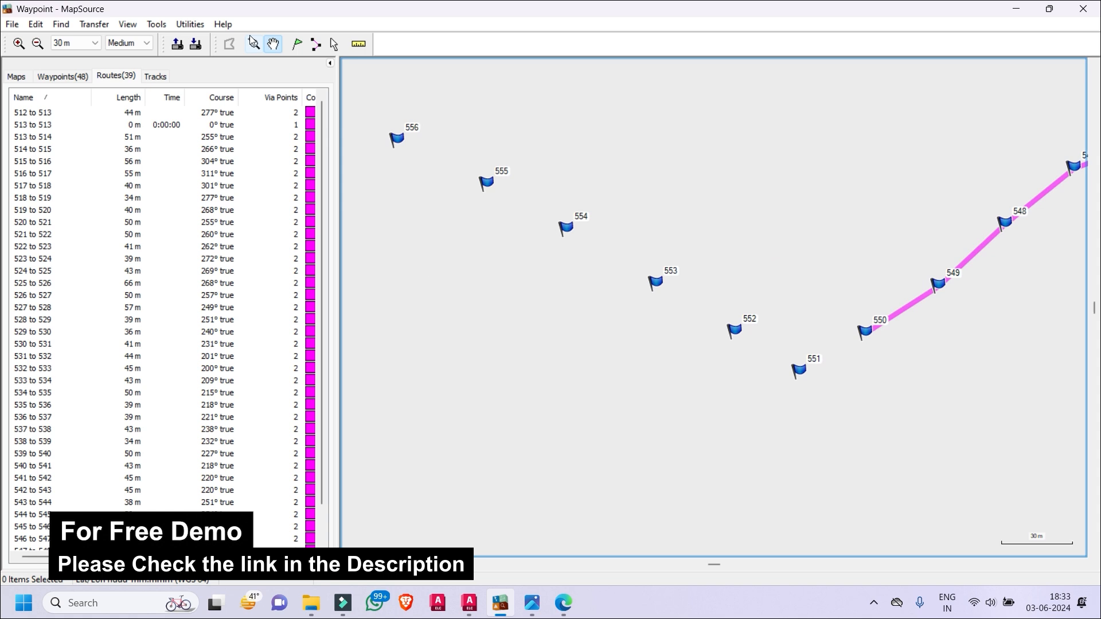
click(316, 44)
click(866, 332)
click(800, 370)
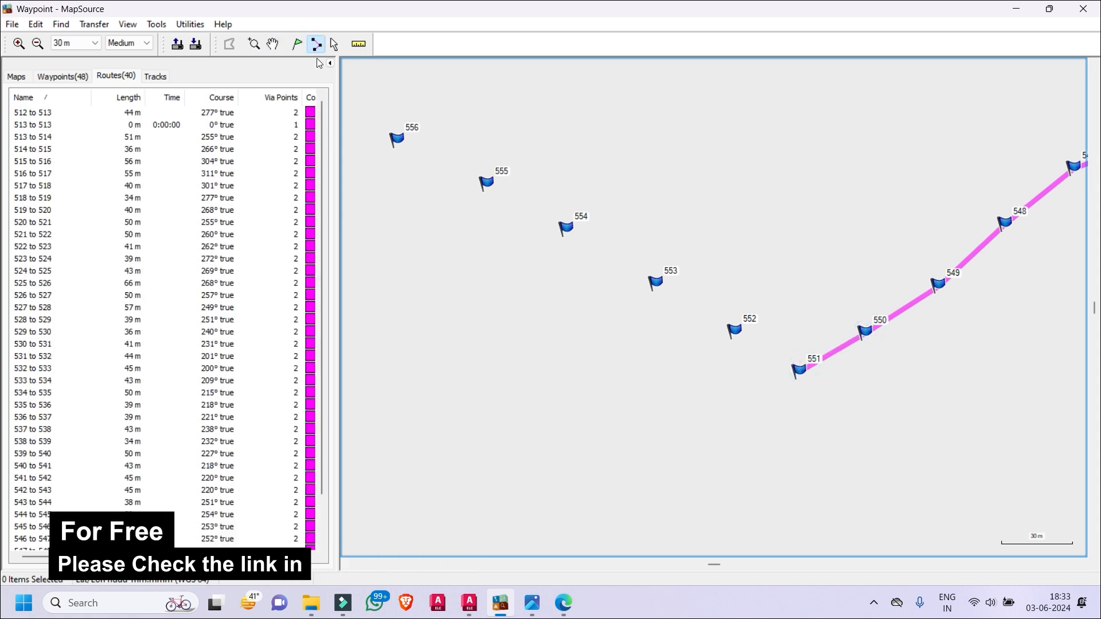
click(800, 369)
click(735, 334)
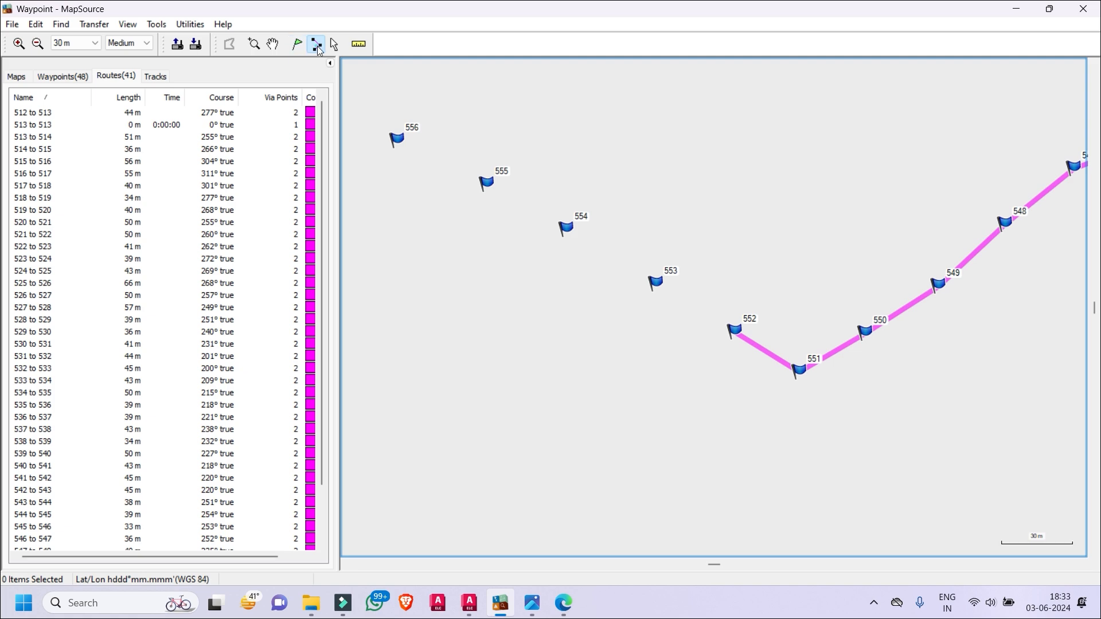
- Draw separate route legs from waypoint 552 to 553, 553 to 554, 554 to 555, and 555 to 556
click(316, 45)
click(735, 332)
click(660, 287)
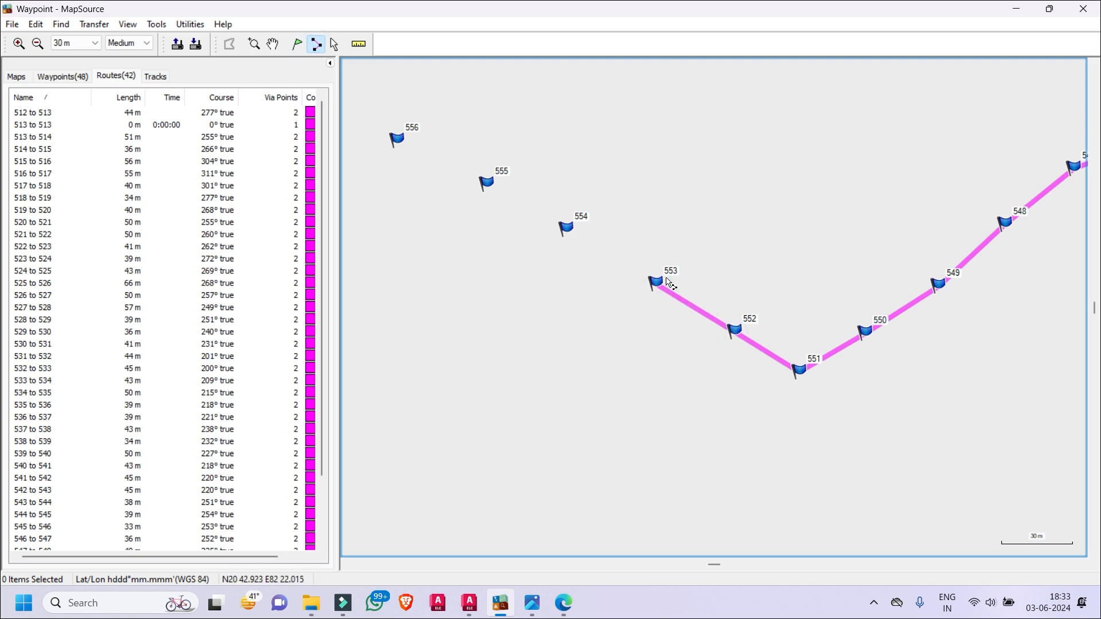
click(655, 281)
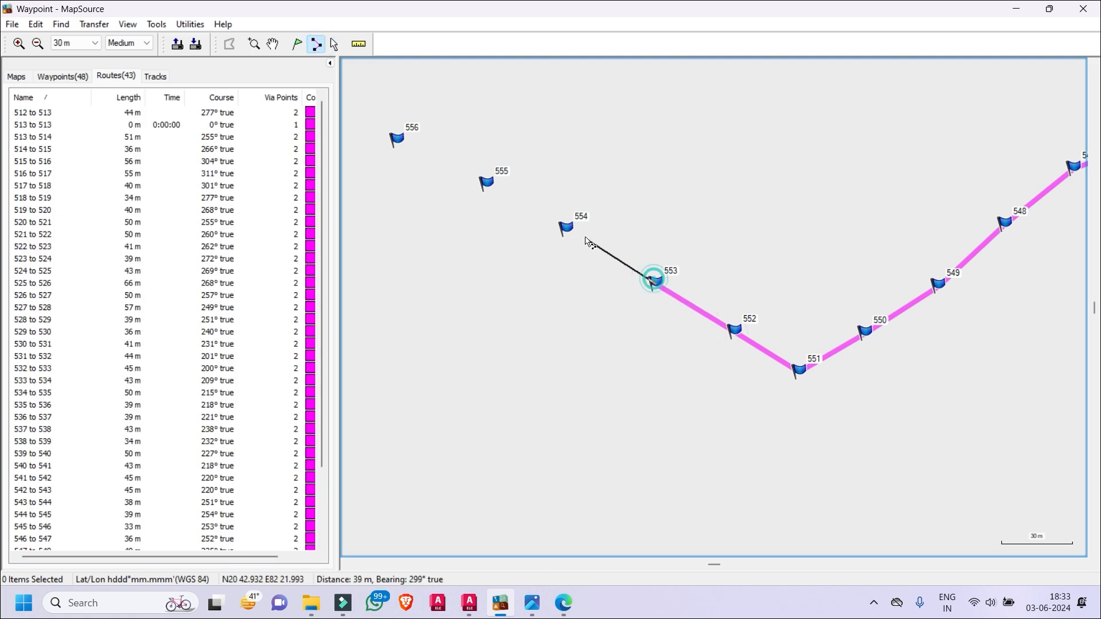
click(567, 227)
click(487, 183)
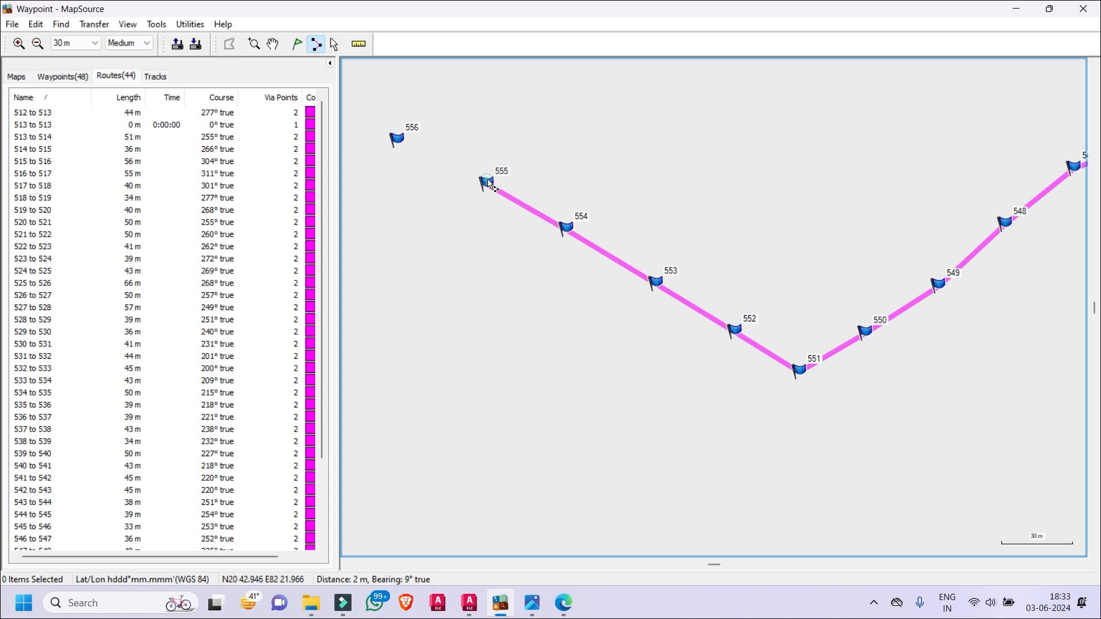
click(316, 44)
click(487, 183)
click(395, 139)
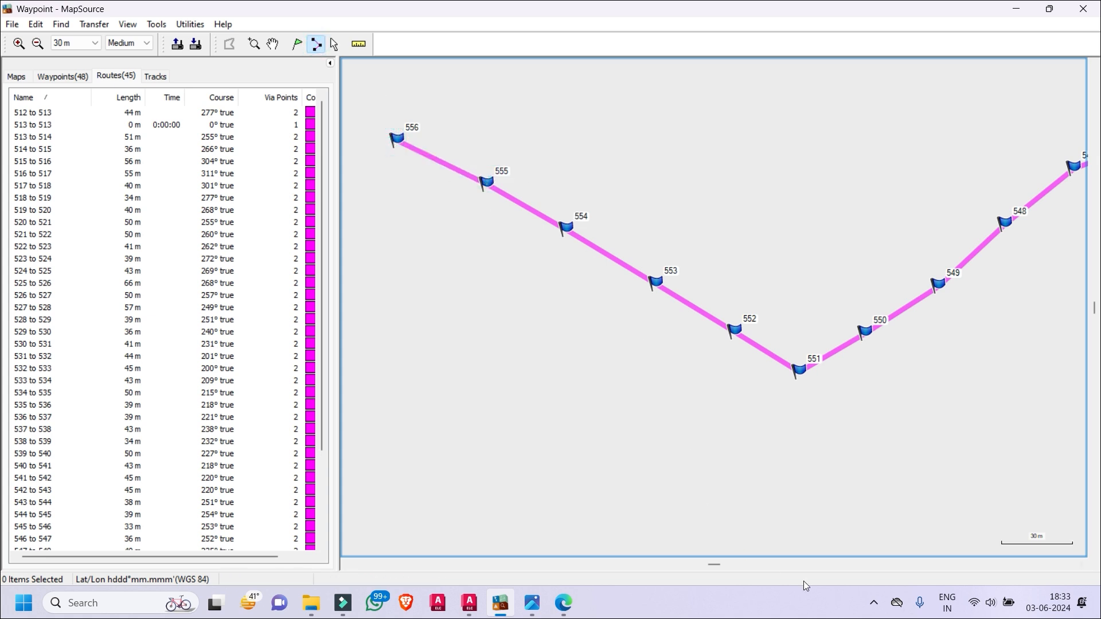
- Draw separate route legs from waypoint 556 to 557, 557 to 558, and 558 to 559
click(273, 44)
drag(494, 300, 872, 486)
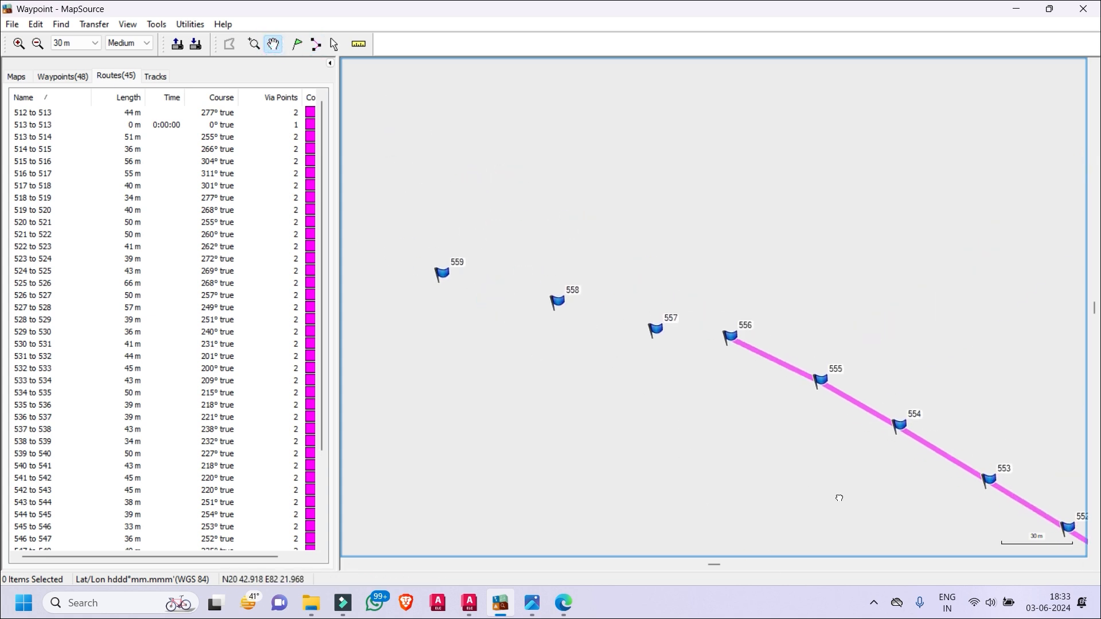
click(316, 44)
click(774, 326)
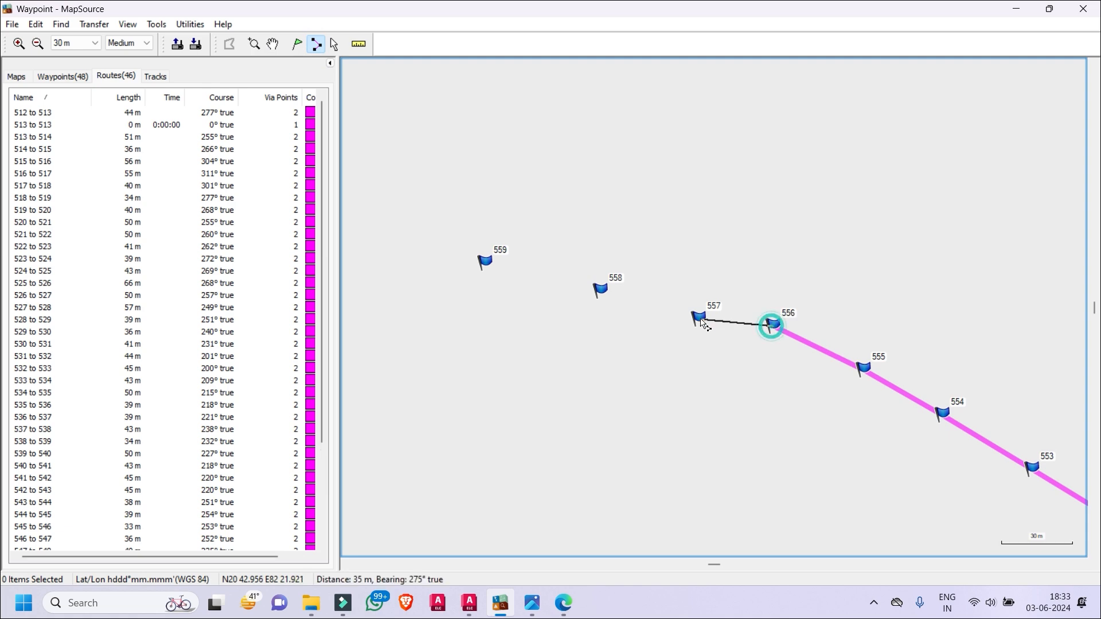
click(699, 317)
click(314, 46)
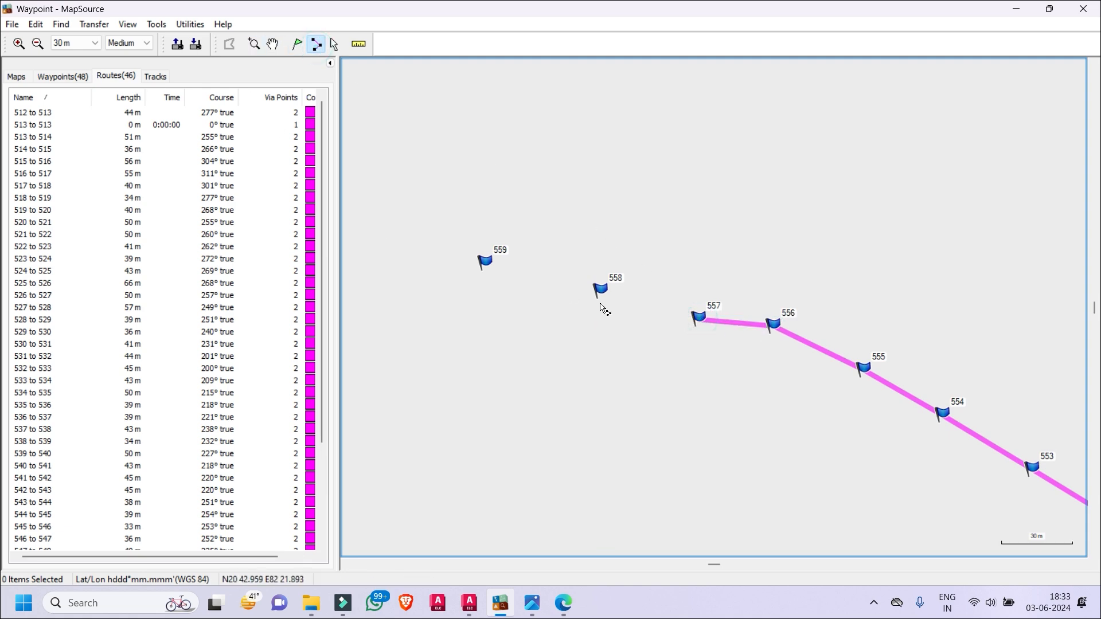
click(316, 44)
click(700, 319)
click(600, 289)
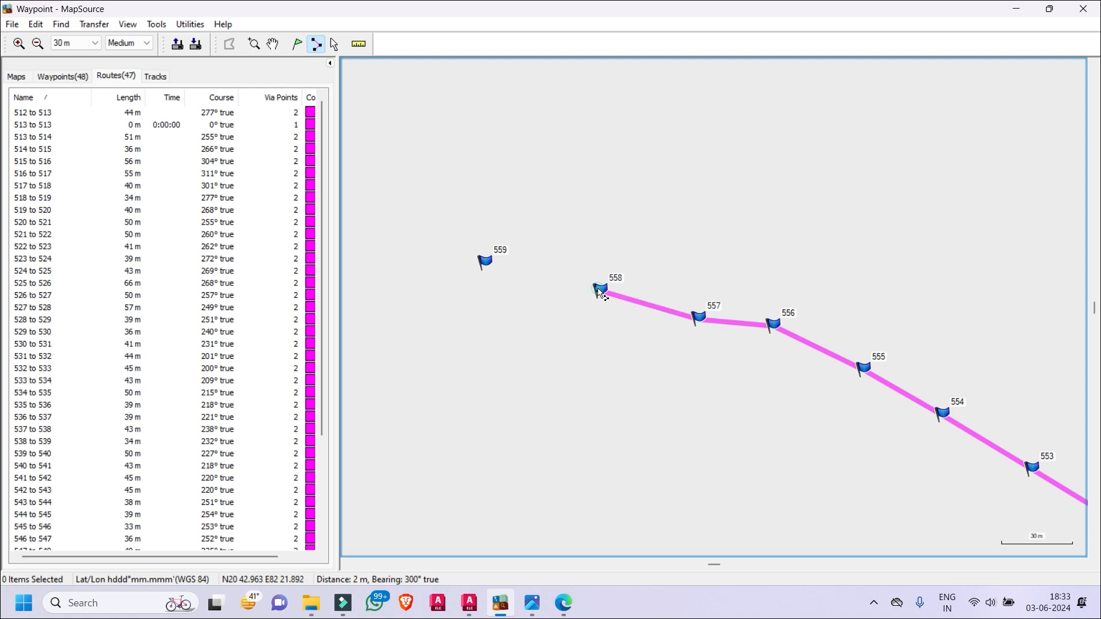
click(484, 261)
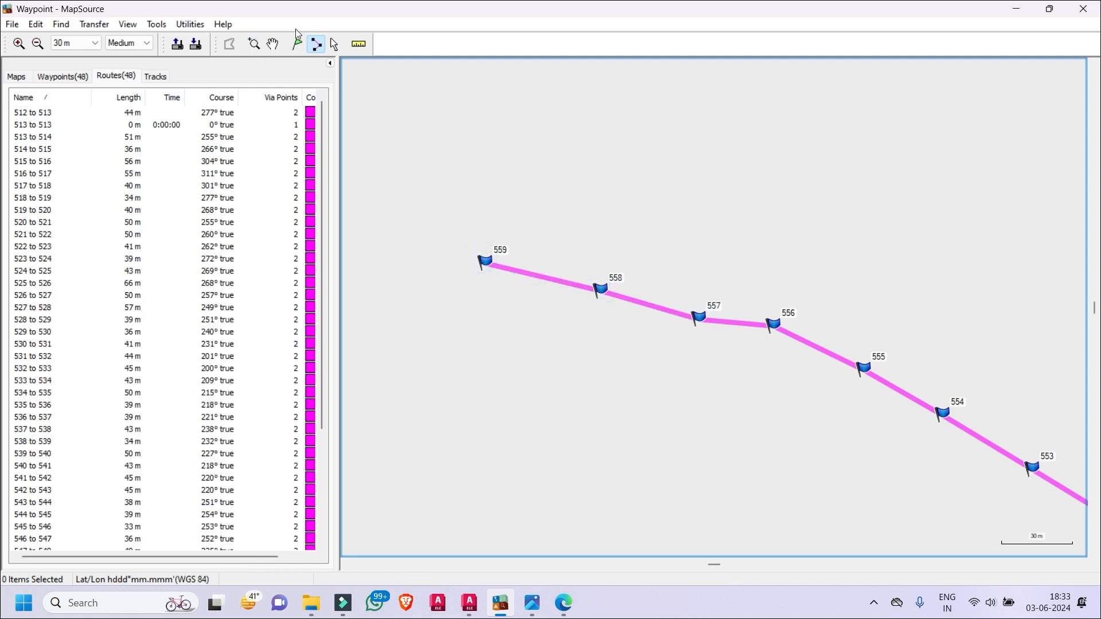
- Examine the whole connected line on the map from waypoint 559 back to waypoint 512
click(273, 43)
drag(474, 322, 522, 264)
scroll(636, 269, down, 4)
scroll(738, 334, up, 2)
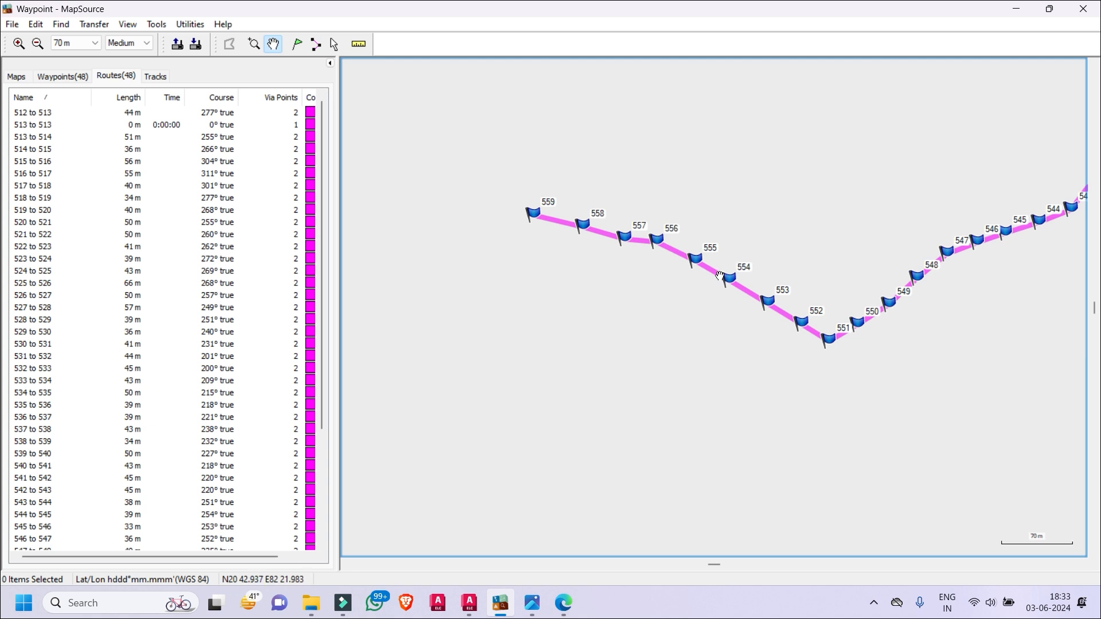
scroll(633, 237, up, 2)
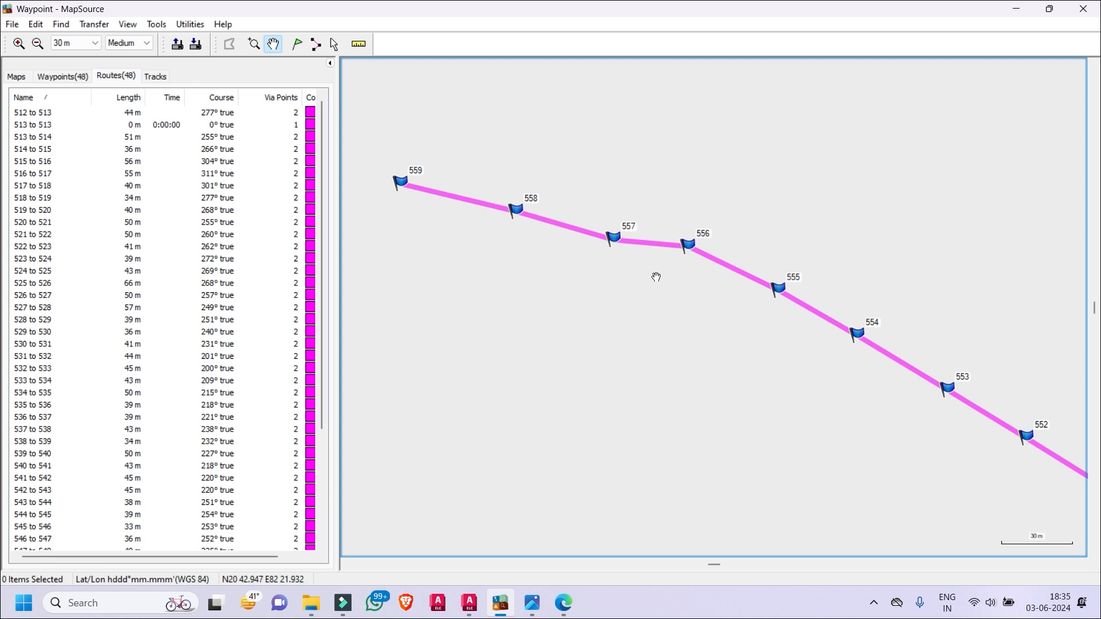
scroll(734, 273, down, 4)
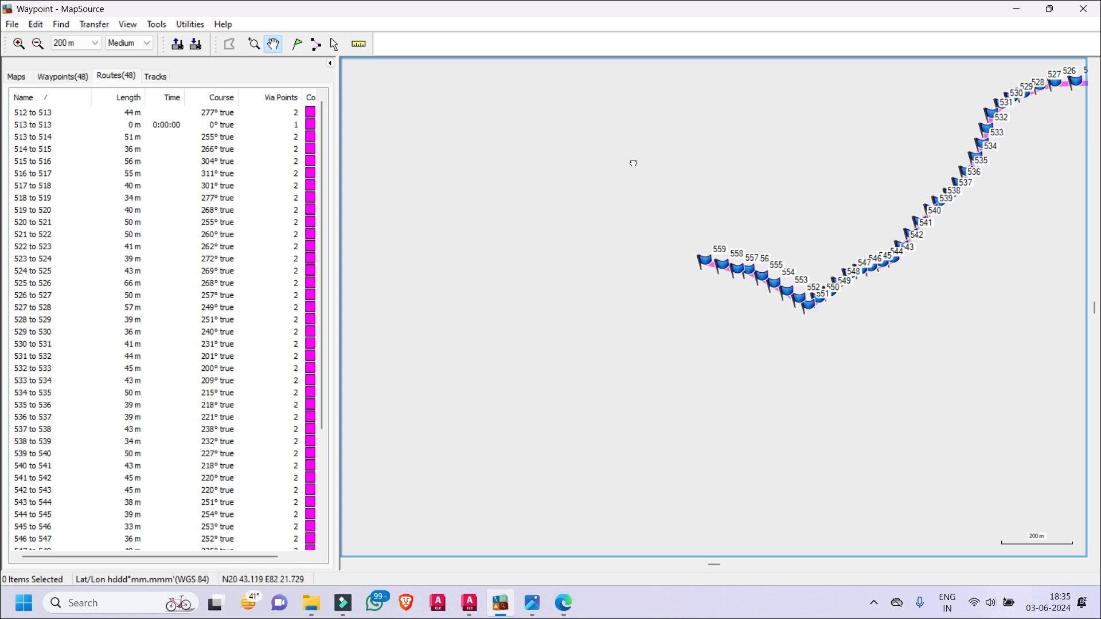
drag(633, 162, 380, 236)
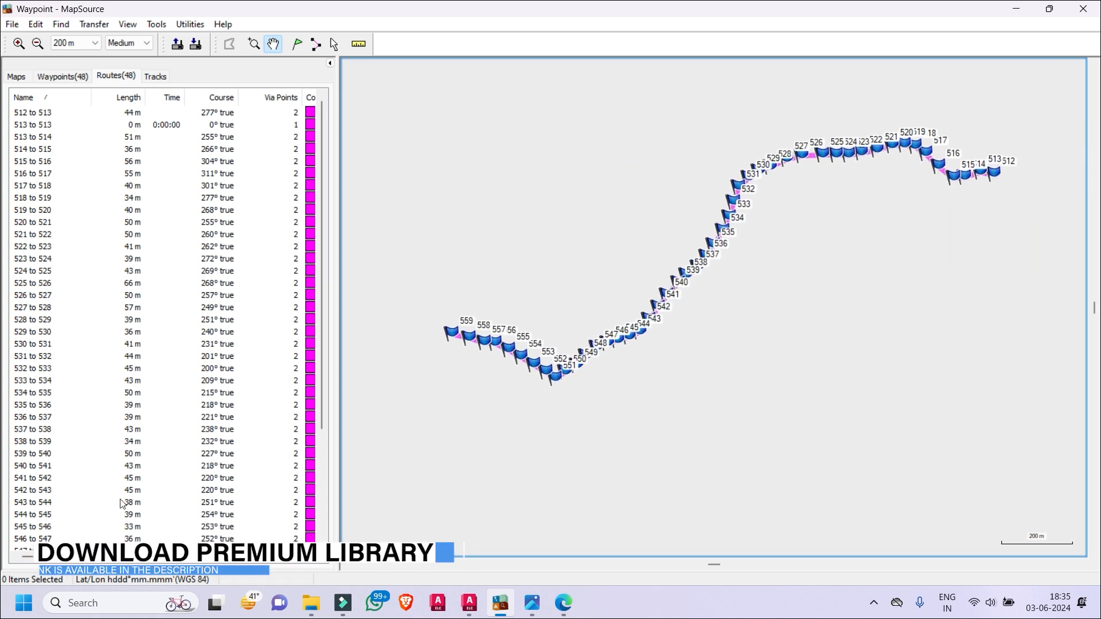
- Select all routes in the list to read their total length, and examine the line near waypoint 512
click(58, 113)
key(ctrl+a)
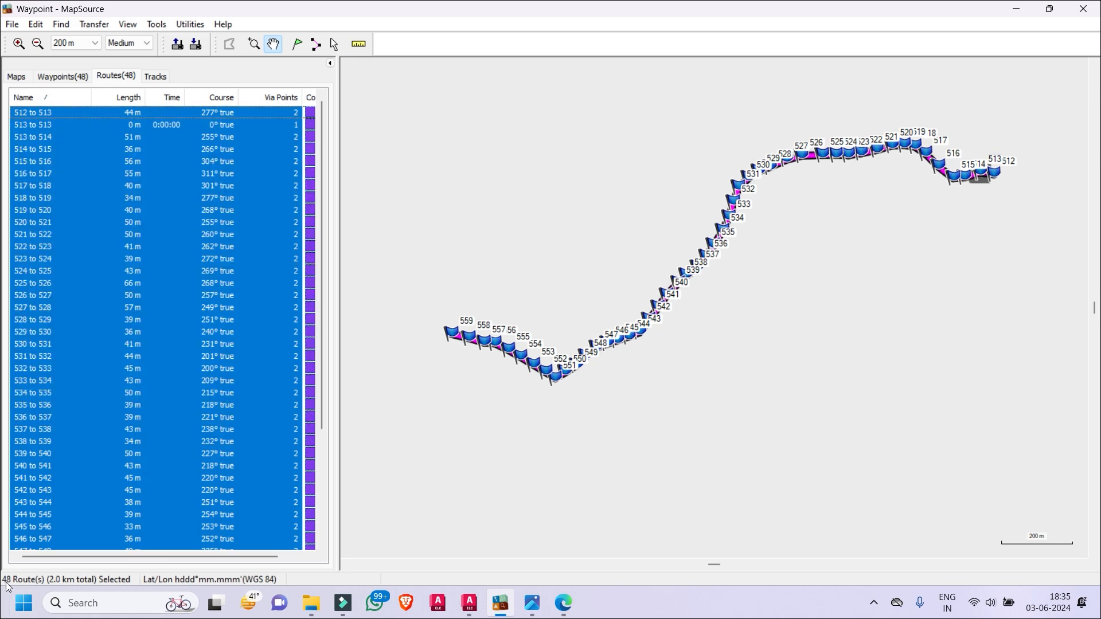
scroll(719, 296, up, 1)
drag(865, 307, 793, 355)
scroll(921, 283, up, 3)
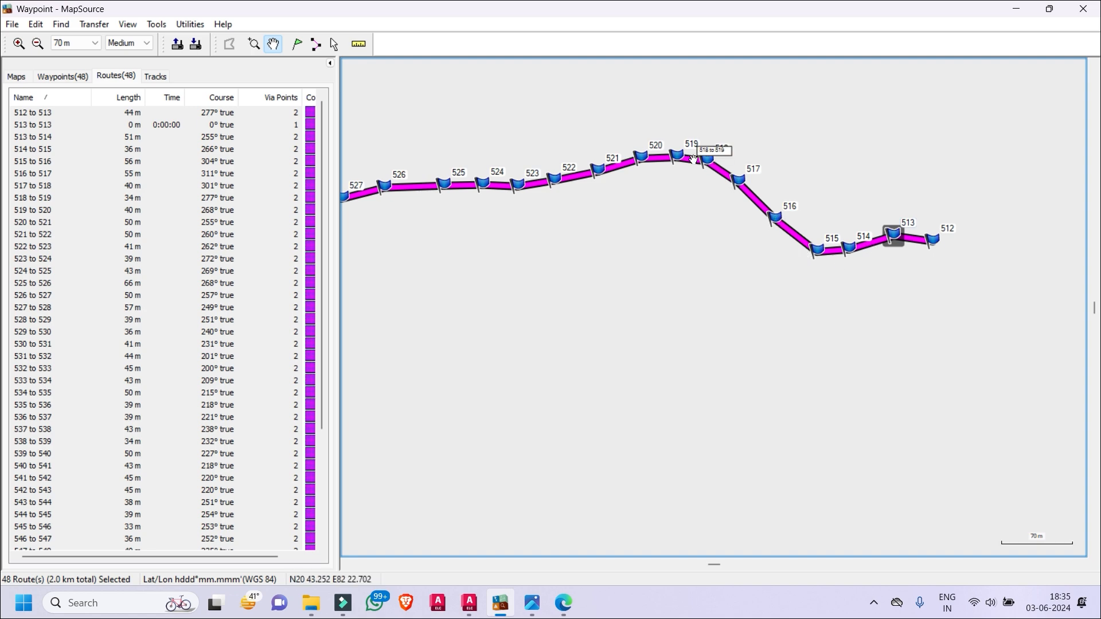
- Find and open the Windows Calculator
click(136, 607)
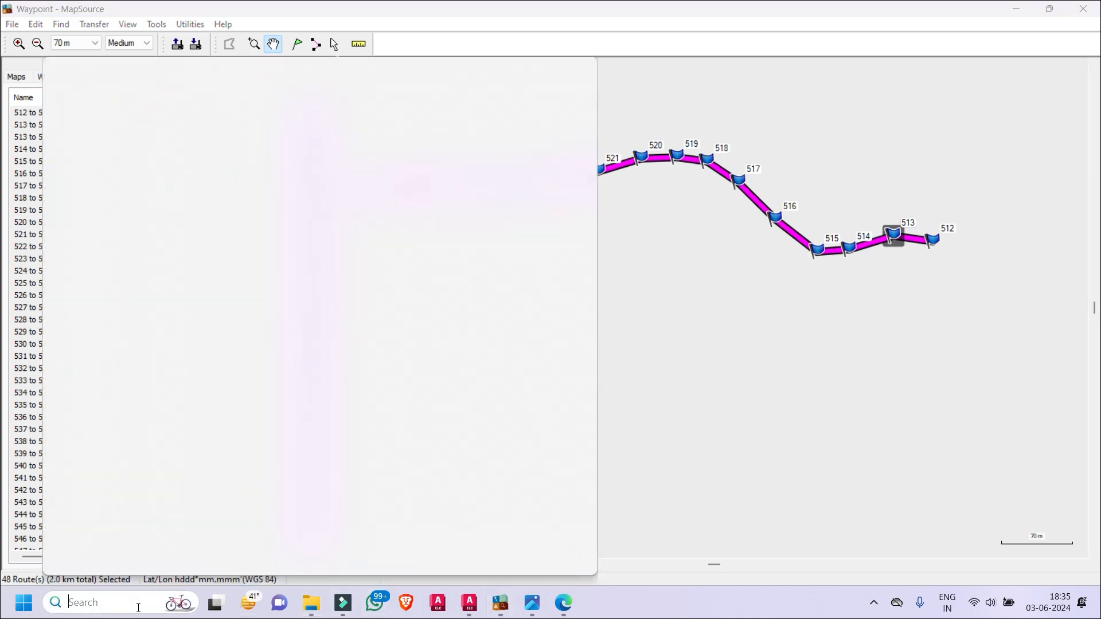
text(cal)
key(Return)
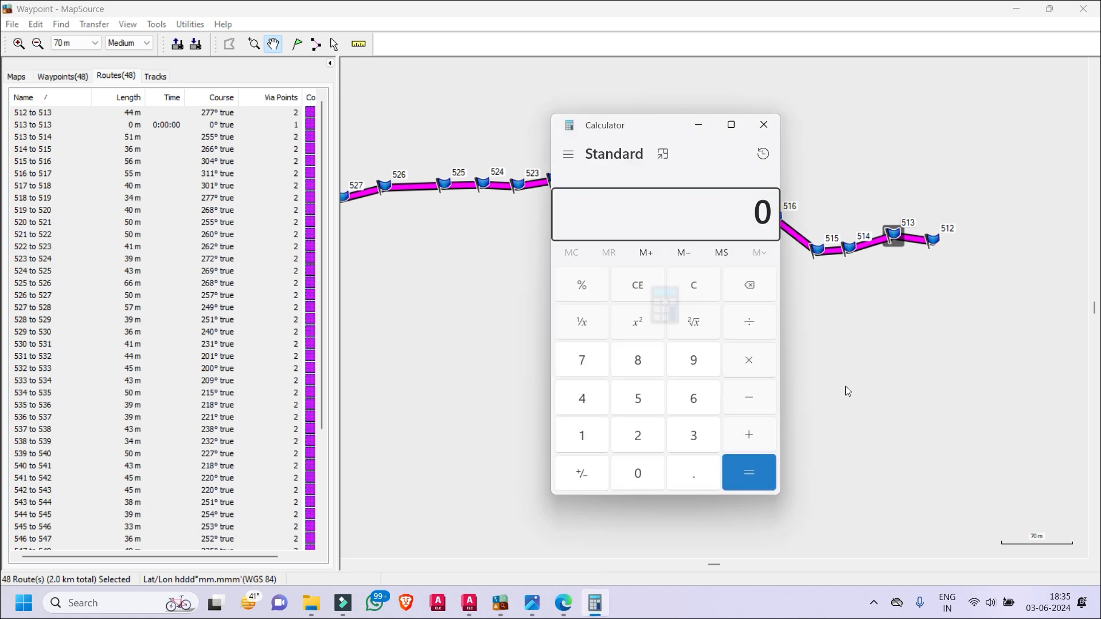
- Subtract the line's last waypoint number from its first (512 − 559) in the Calculator, checking the end waypoint on the map, and close the Calculator
click(638, 399)
click(585, 434)
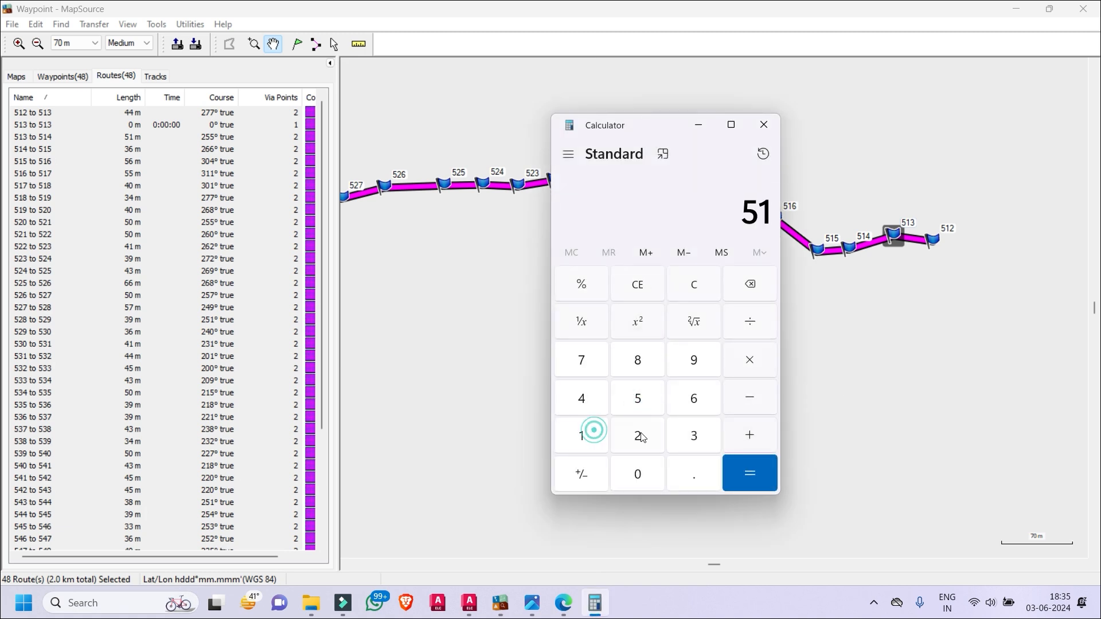
click(637, 435)
click(747, 399)
click(893, 374)
drag(618, 353, 898, 373)
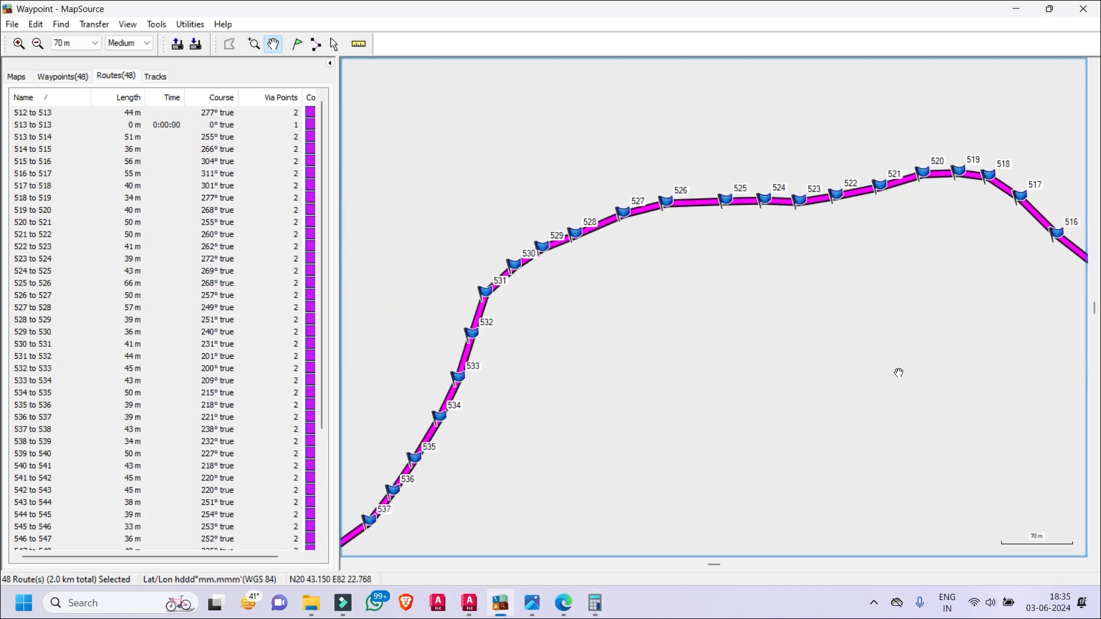
drag(697, 375, 872, 225)
drag(678, 406, 924, 265)
drag(457, 326, 769, 315)
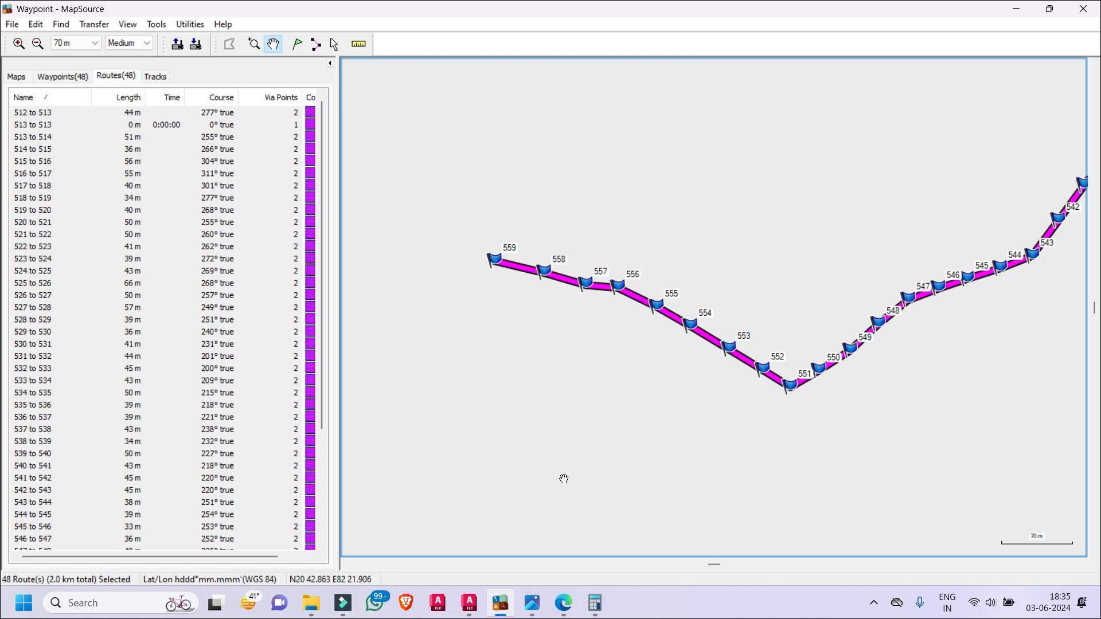
click(595, 603)
text(559)
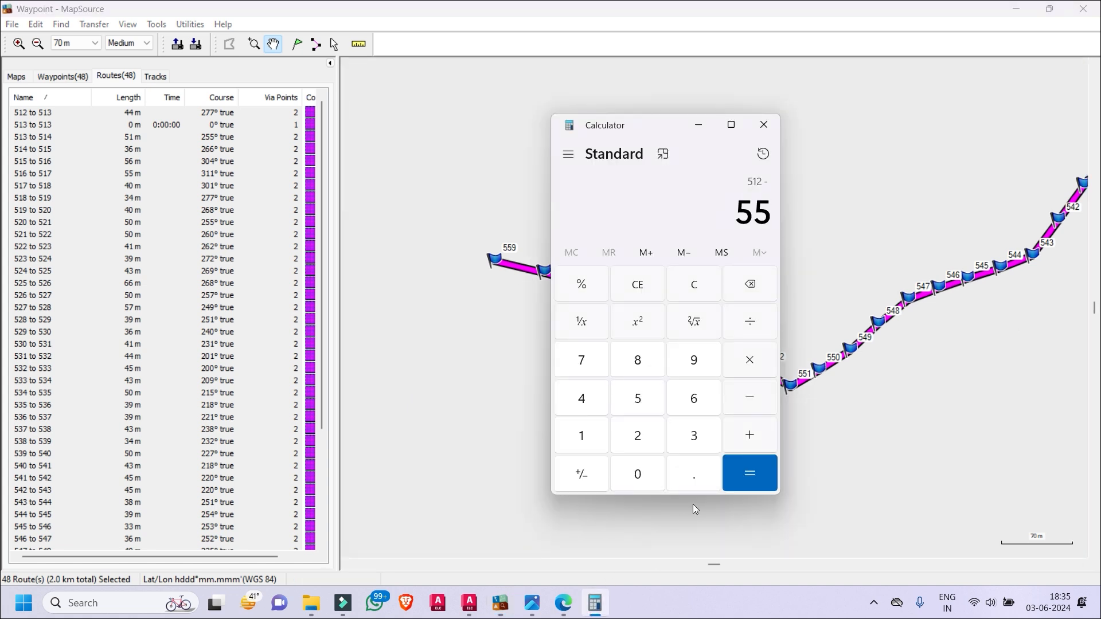
key(Return)
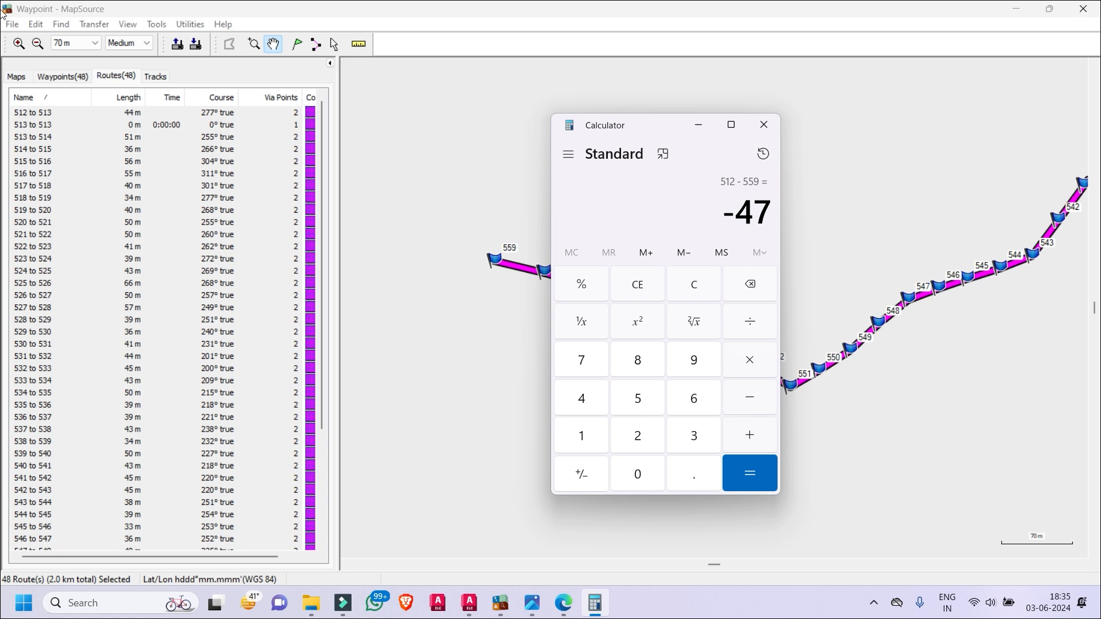
click(763, 125)
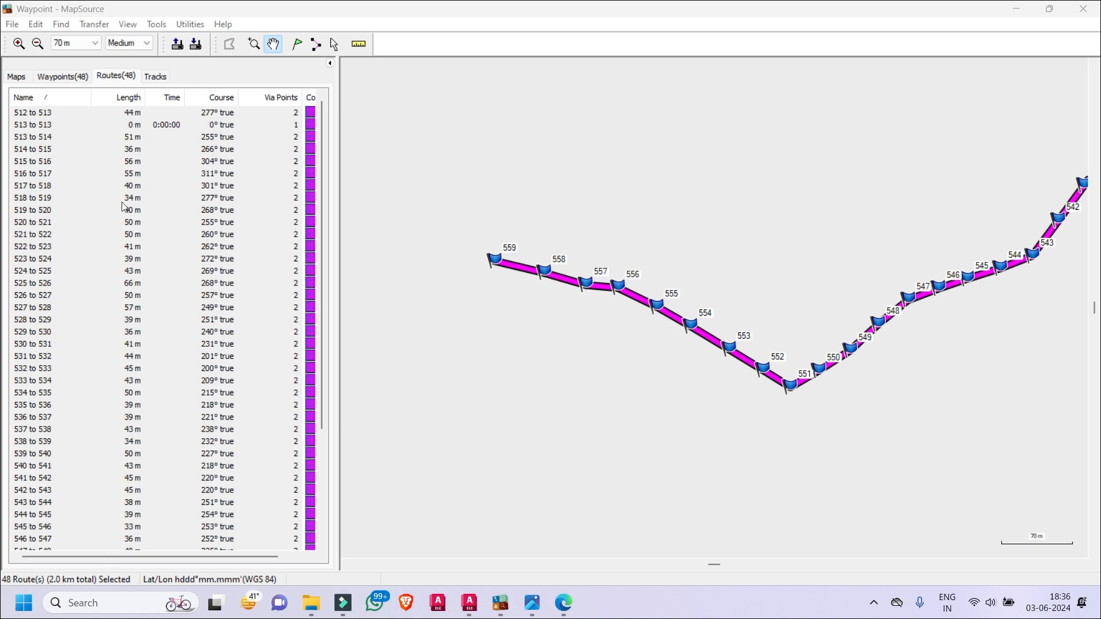
scroll(436, 246, down, 4)
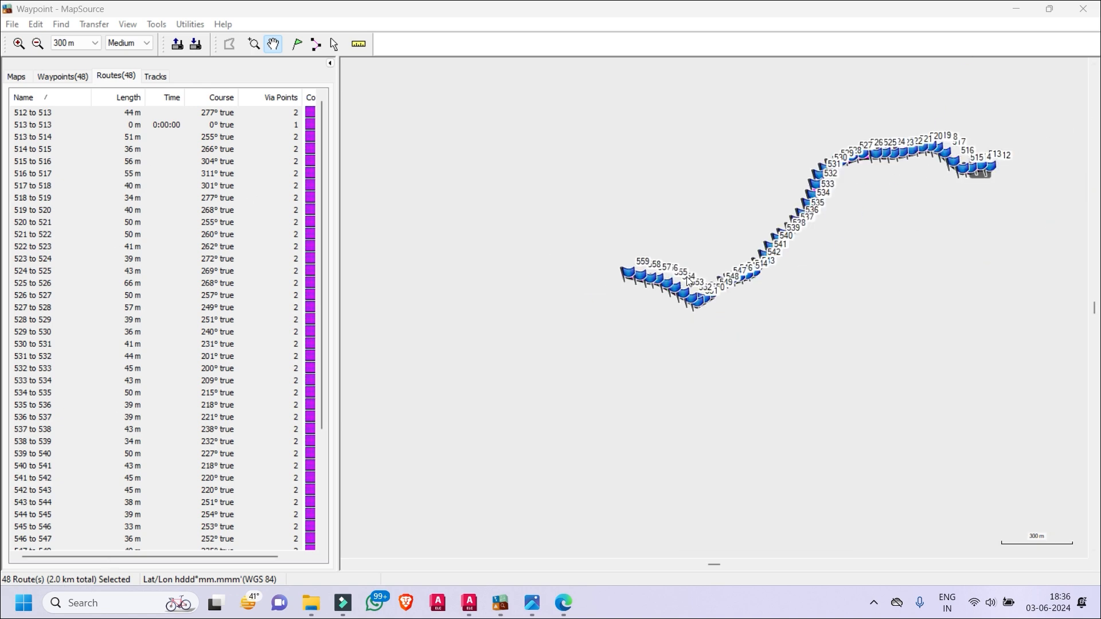
scroll(658, 289, up, 4)
scroll(844, 344, down, 2)
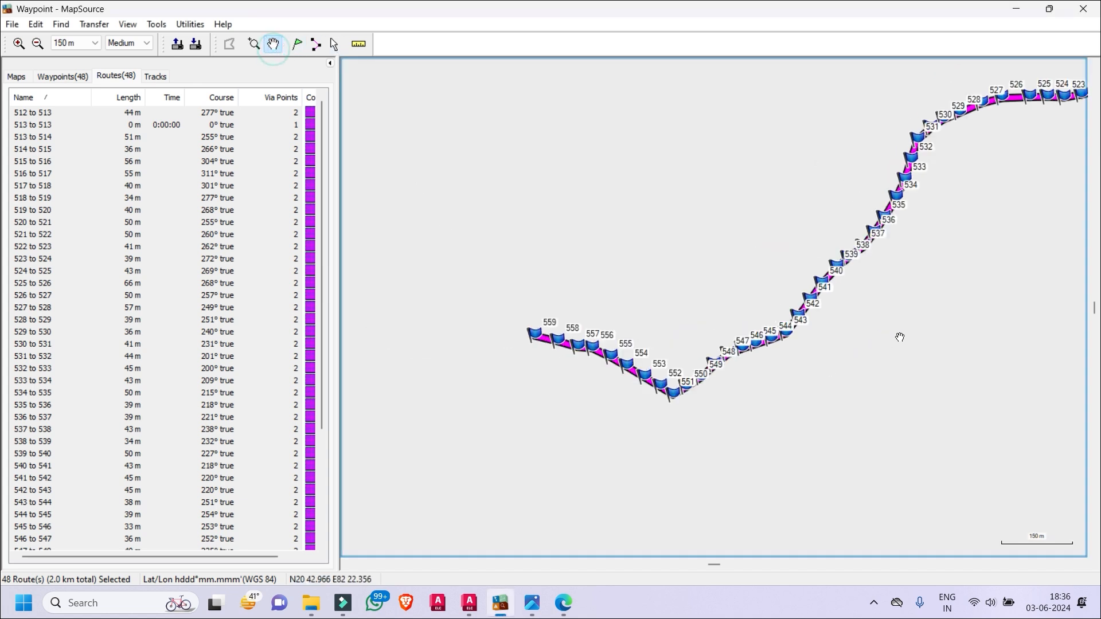
drag(902, 334, 763, 342)
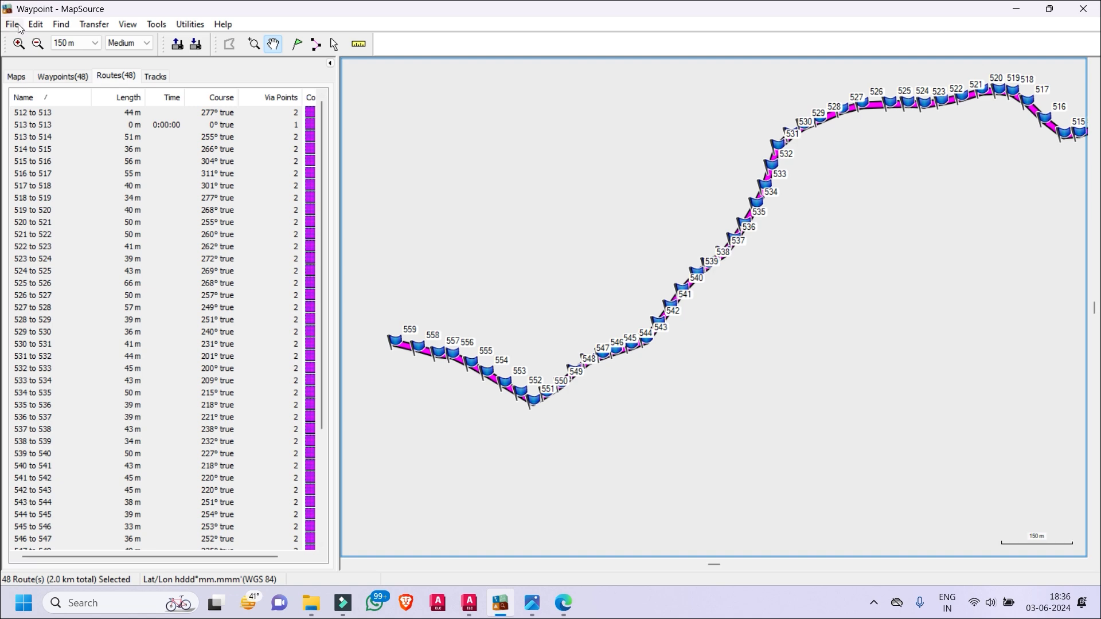
key(ctrl+s)
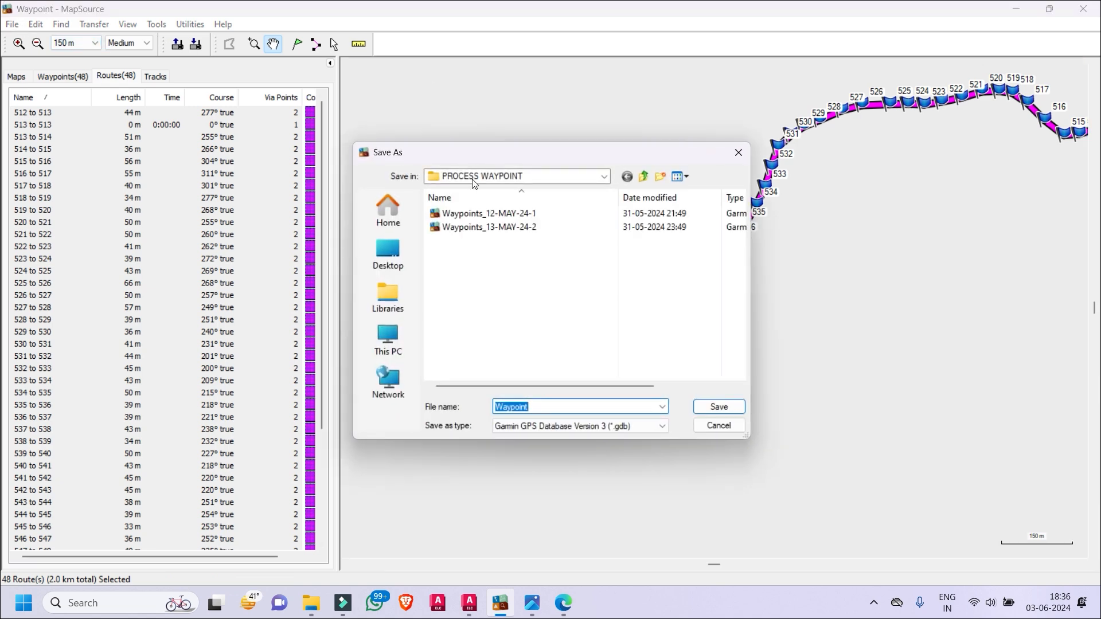
click(388, 339)
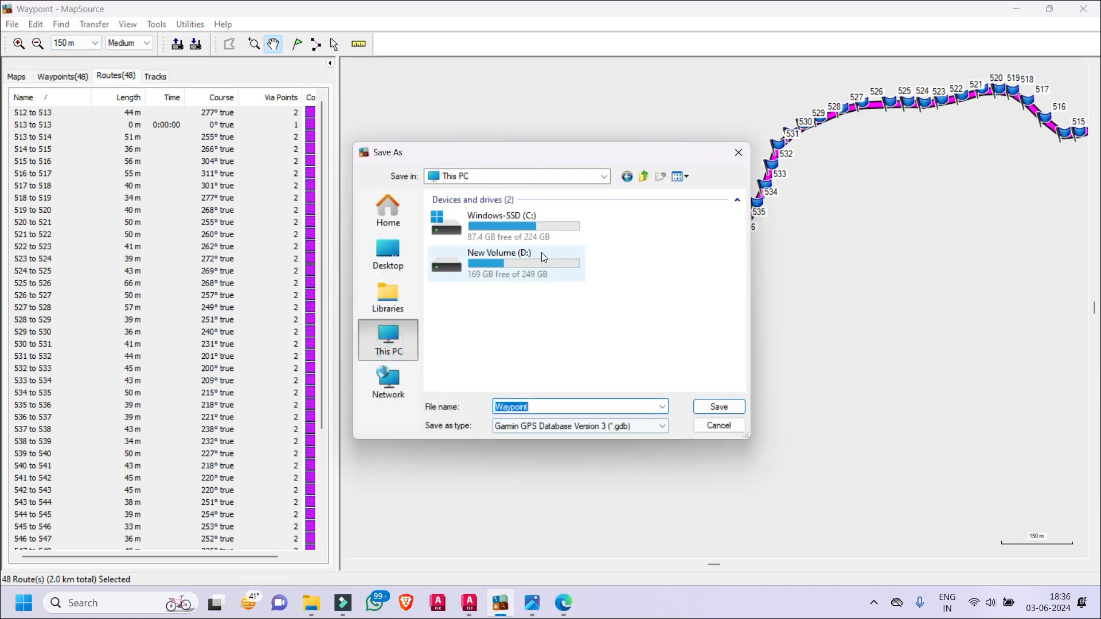
click(740, 153)
click(1015, 8)
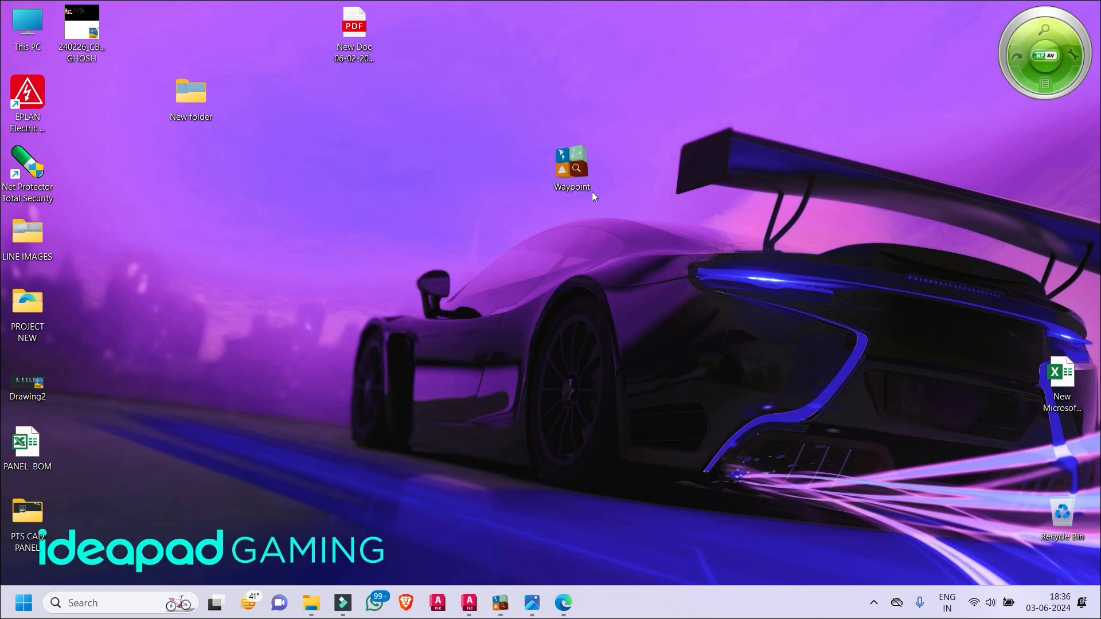
mouse_move(500, 602)
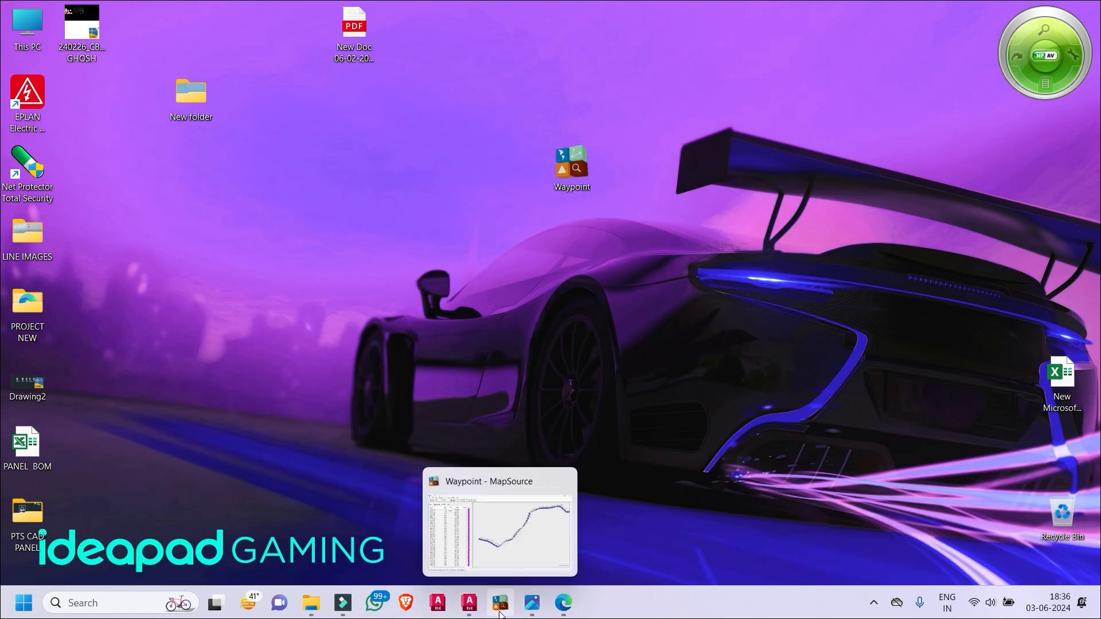
click(495, 542)
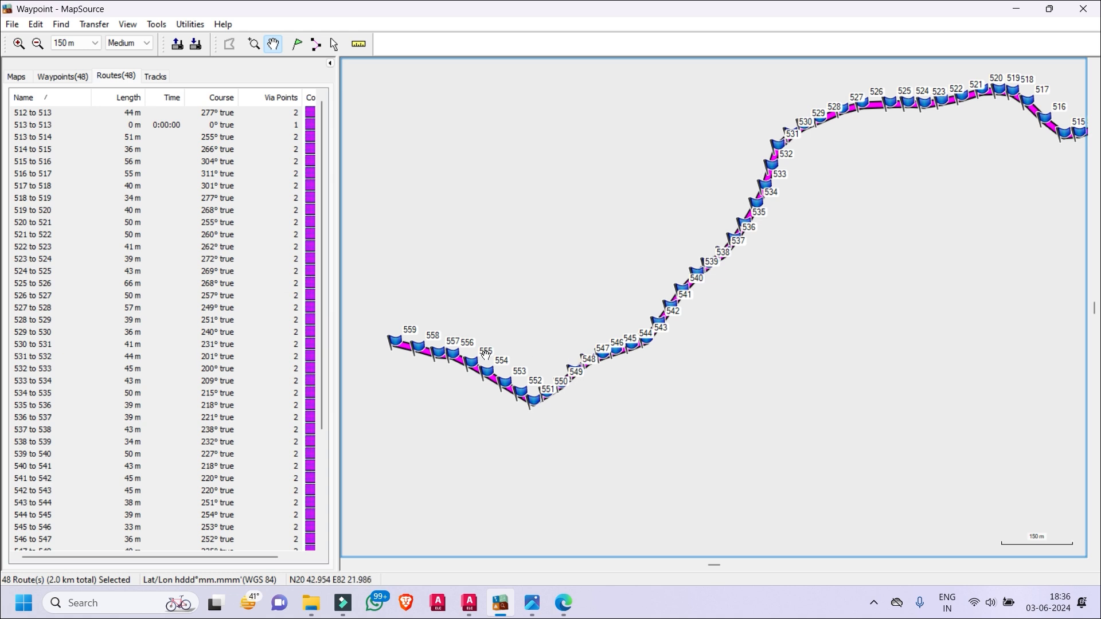
- Save the connected route file to the Desktop as "Waypoint-pts cad" in Garmin GPS Database Version 3 format
scroll(647, 324, up, 1)
key(ctrl+s)
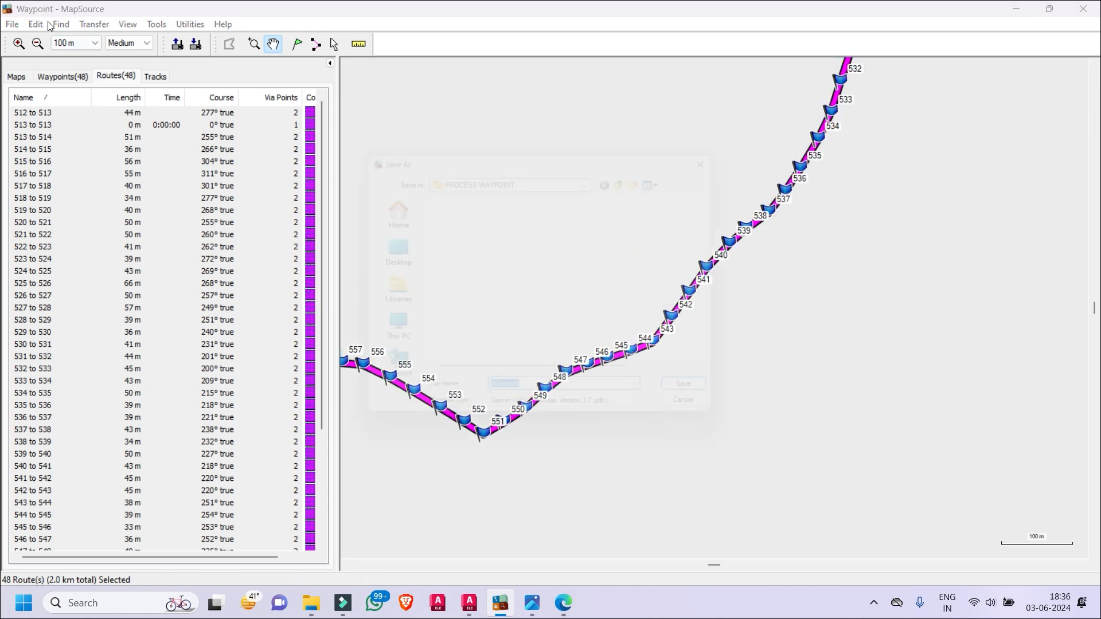
click(388, 255)
click(554, 405)
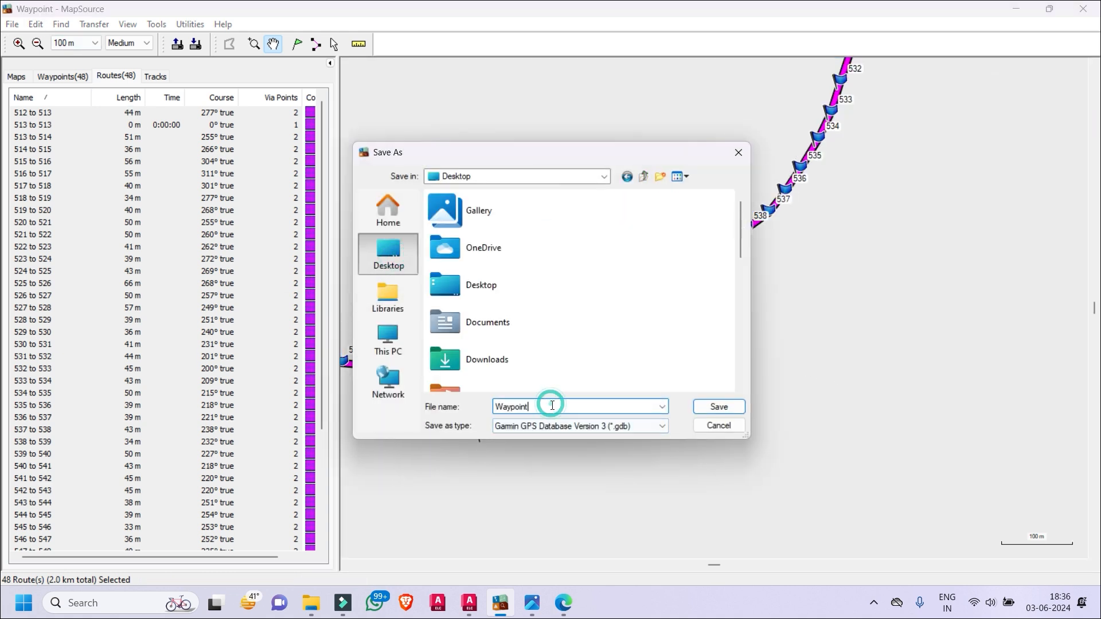
text(=)
key(BackSpace)
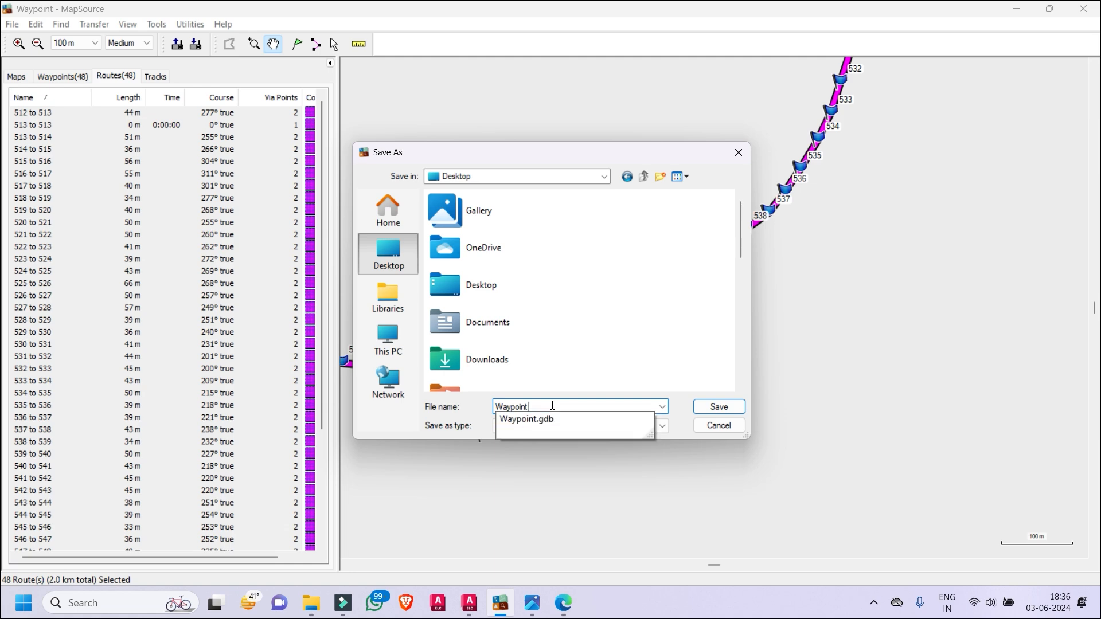
text(-pts cad)
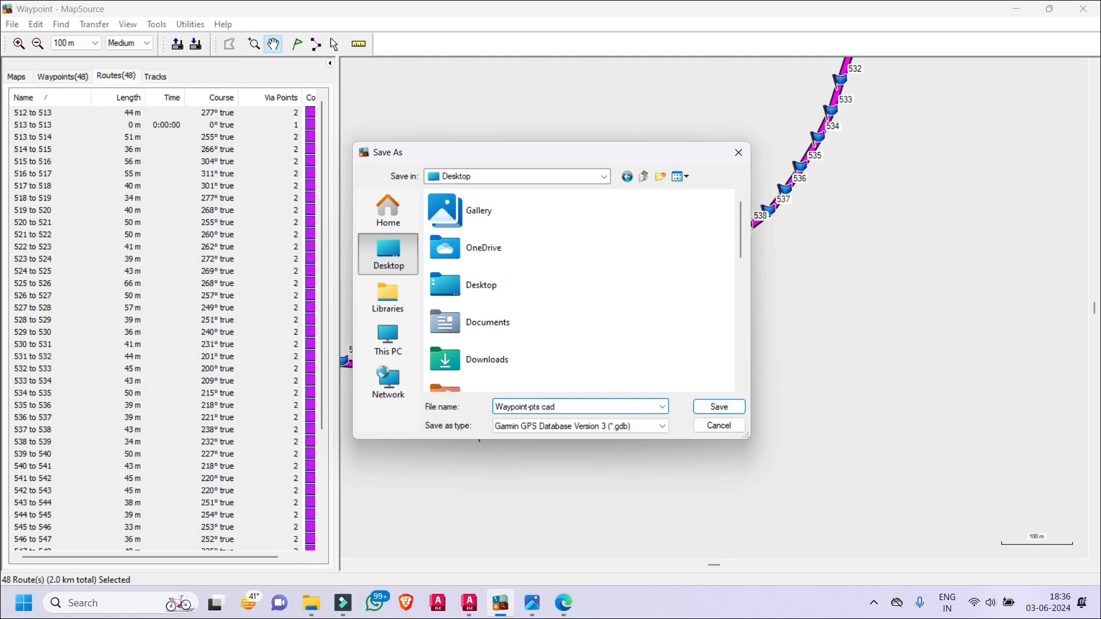
click(381, 262)
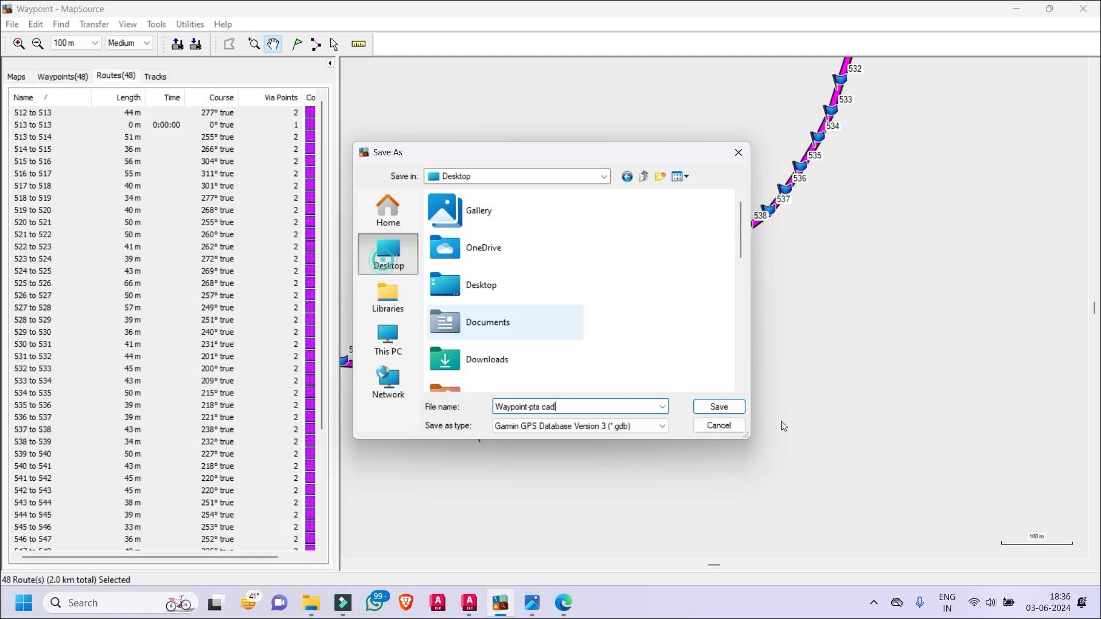
click(733, 414)
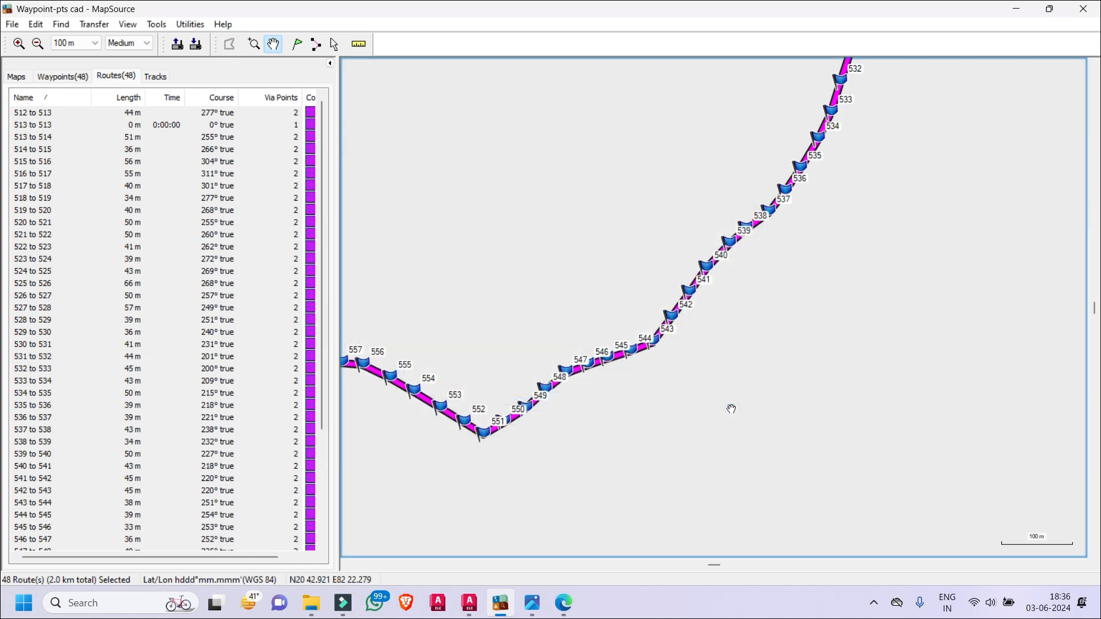
scroll(731, 409, down, 1)
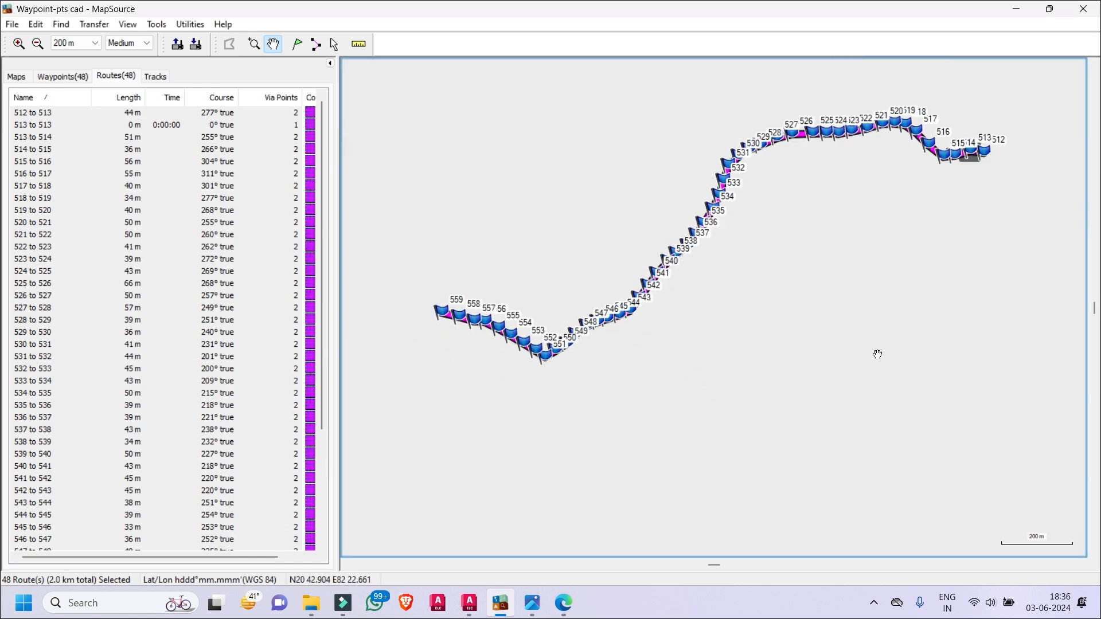
scroll(768, 344, up, 1)
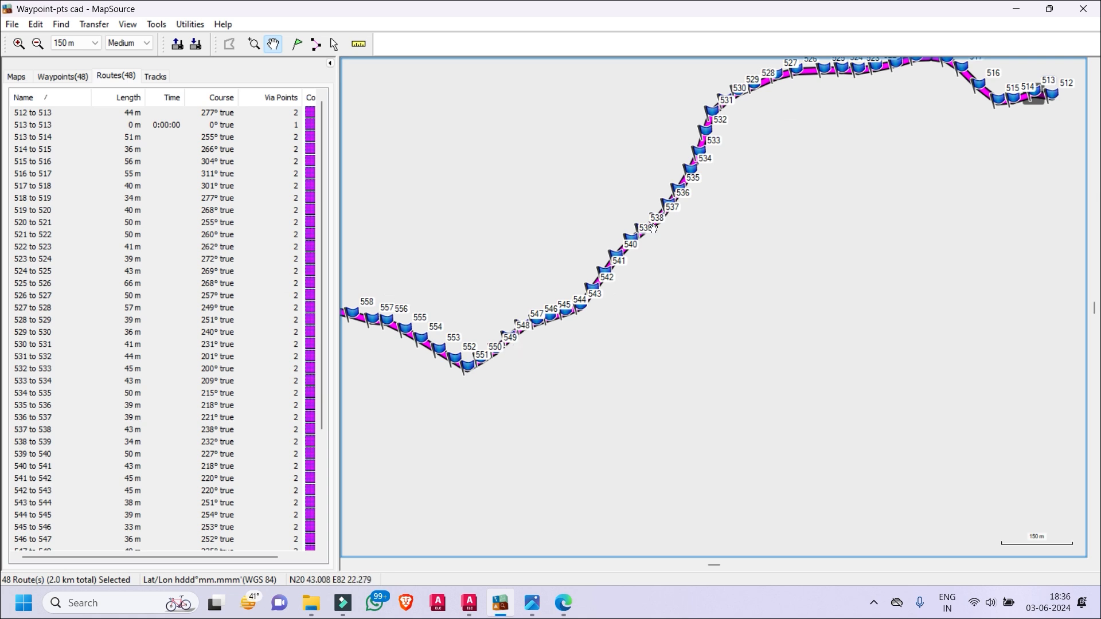
drag(877, 247, 887, 322)
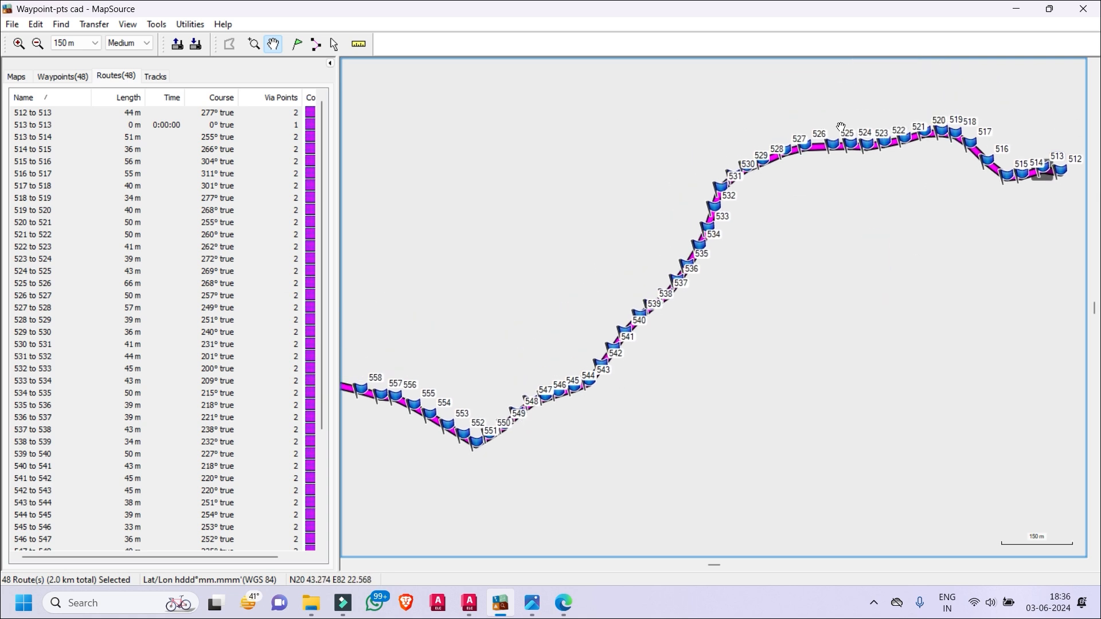
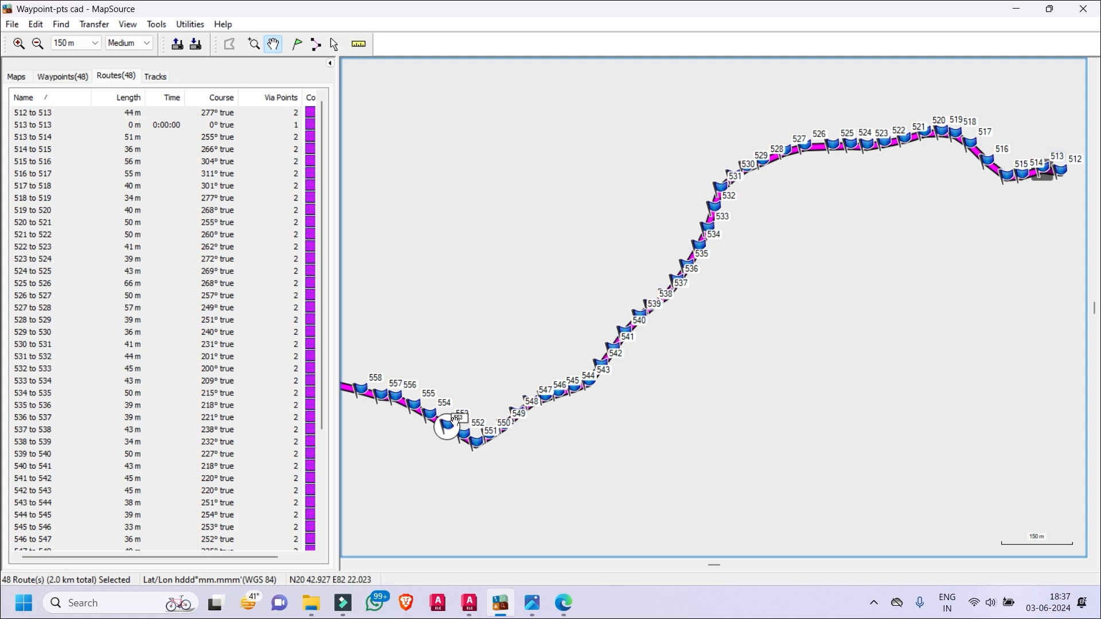
- Export the survey to the Desktop as "Waypoint-pts cad.dxf" in DXF format, using decimal degrees and the default scaling factors
click(12, 24)
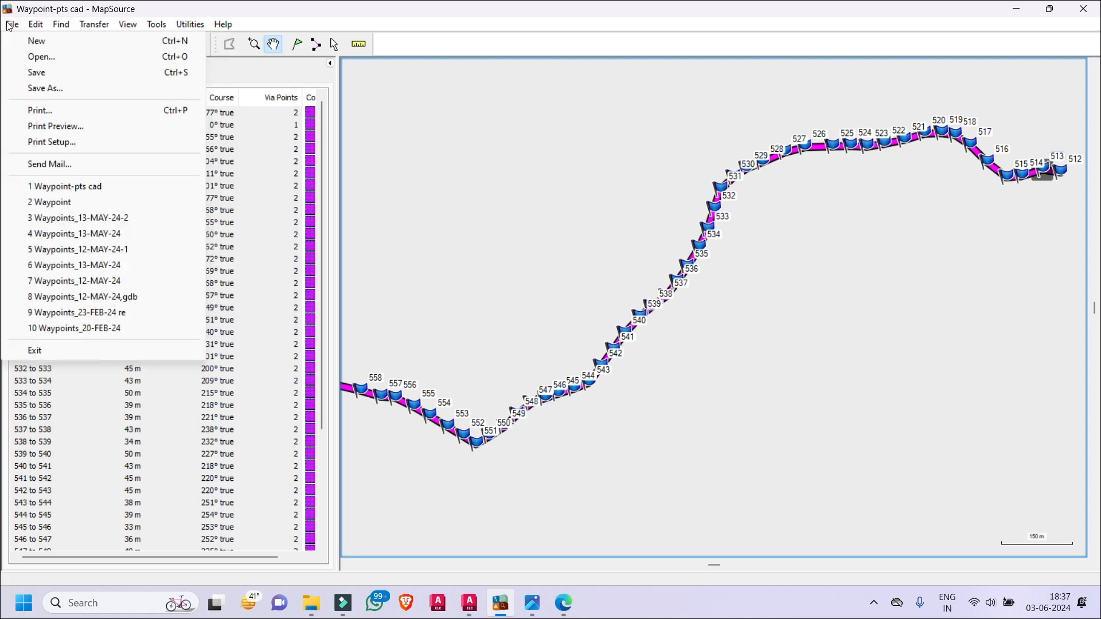
click(44, 88)
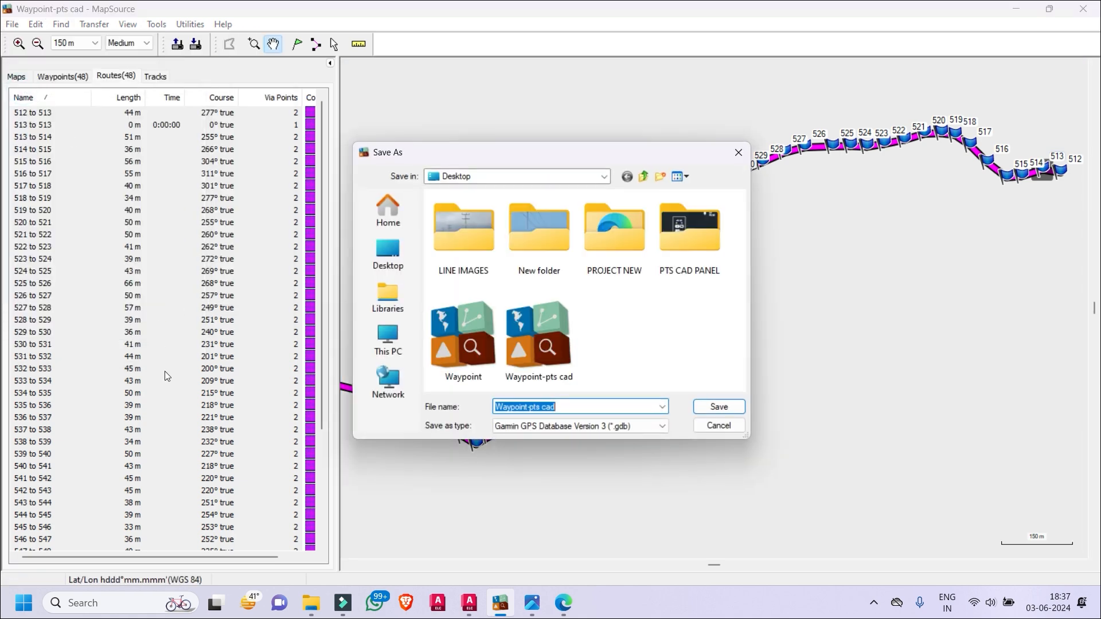
click(385, 255)
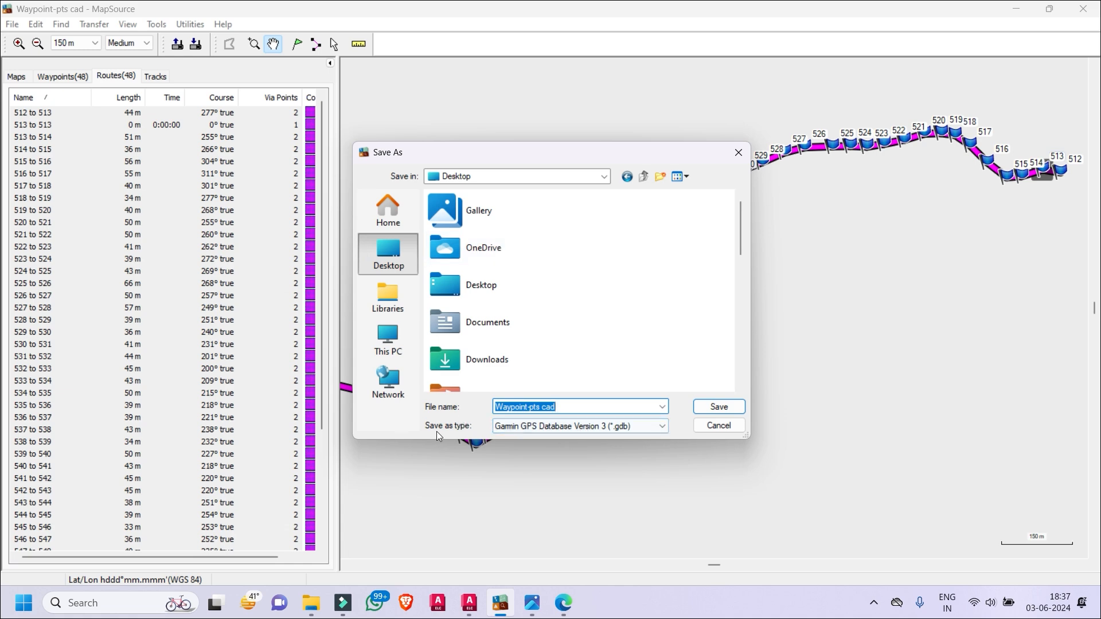
click(531, 429)
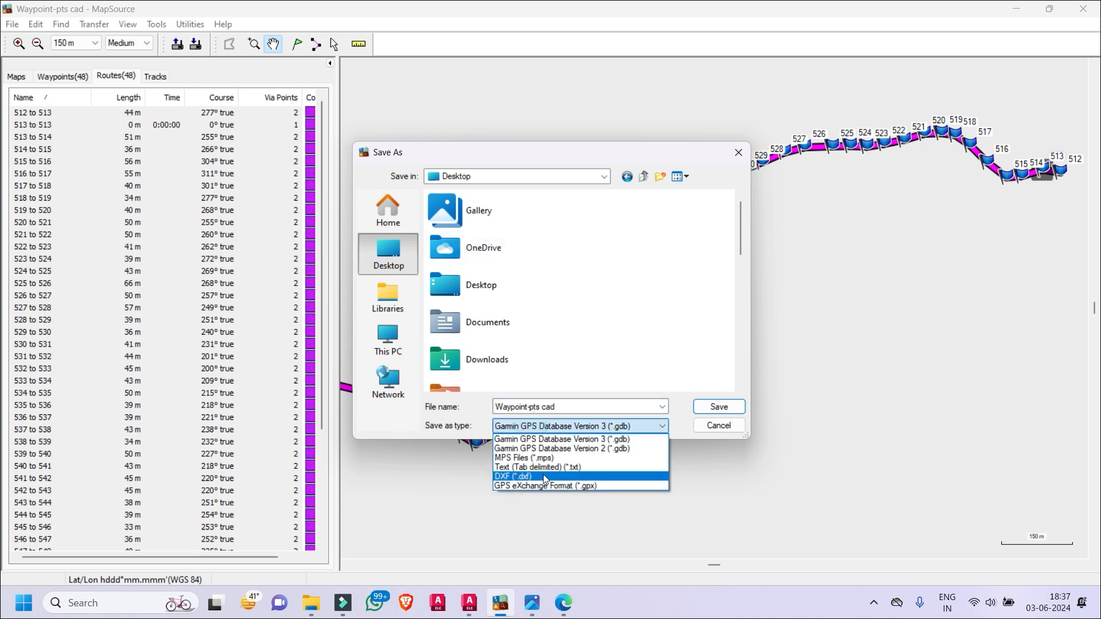
click(511, 479)
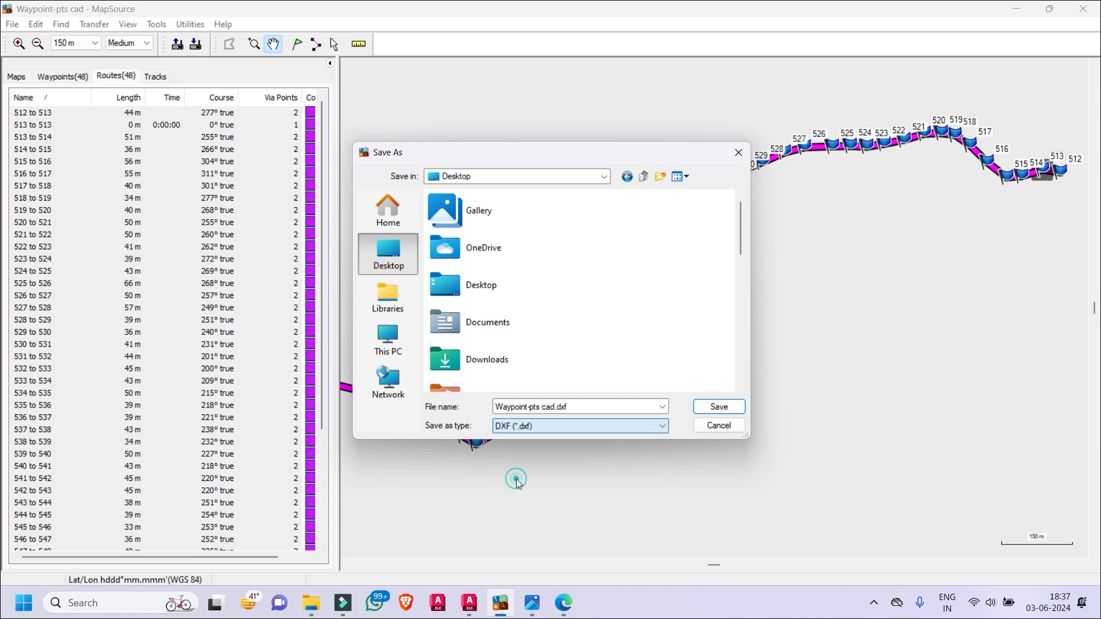
click(538, 429)
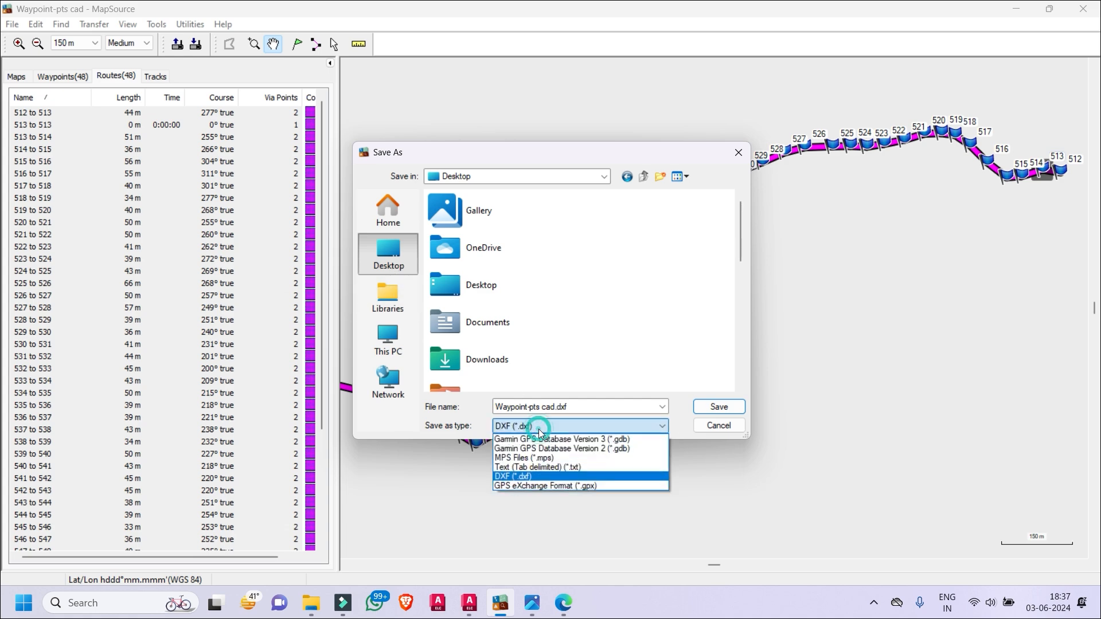
click(521, 477)
click(710, 406)
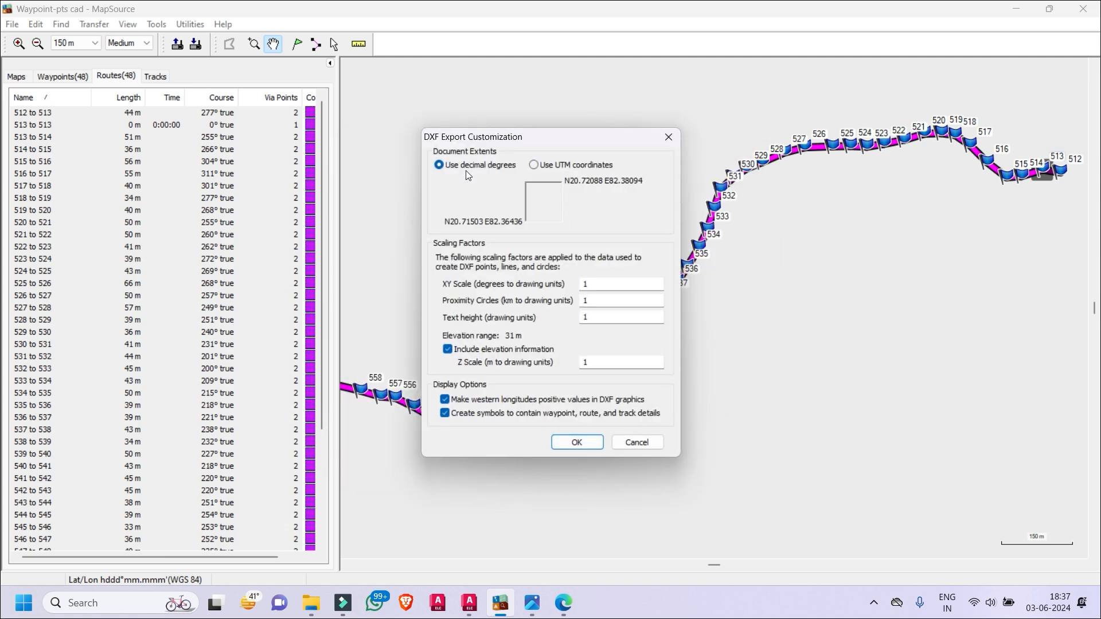
click(577, 443)
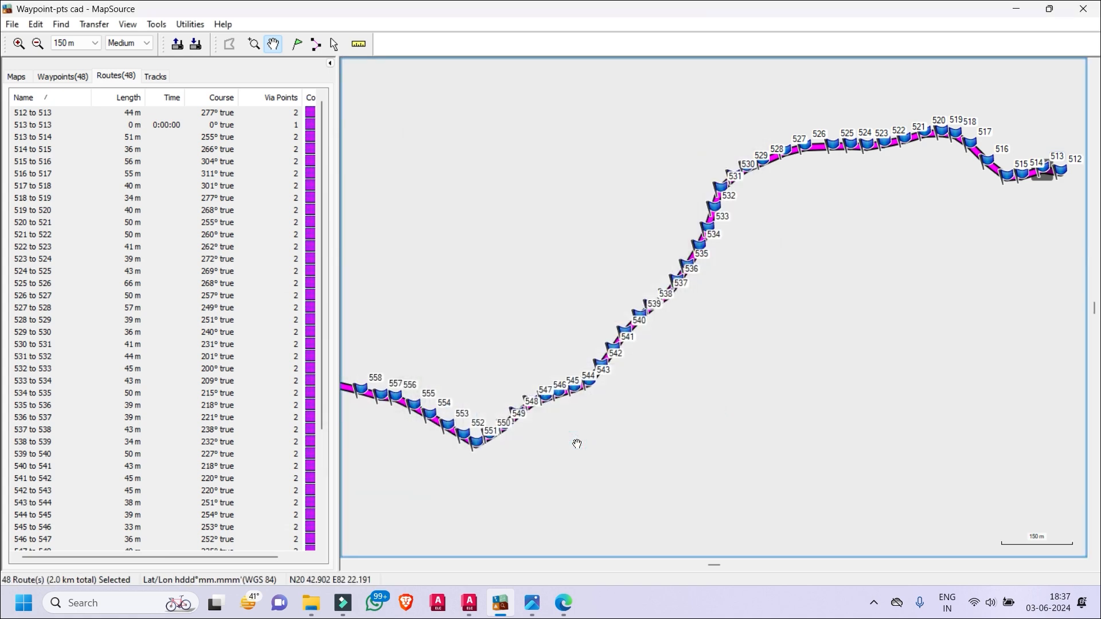
- Move the exported Waypoint-pts cad DXF file into the free desktop area beside the Waypoint file and switch to AutoCAD Electrical
click(1013, 16)
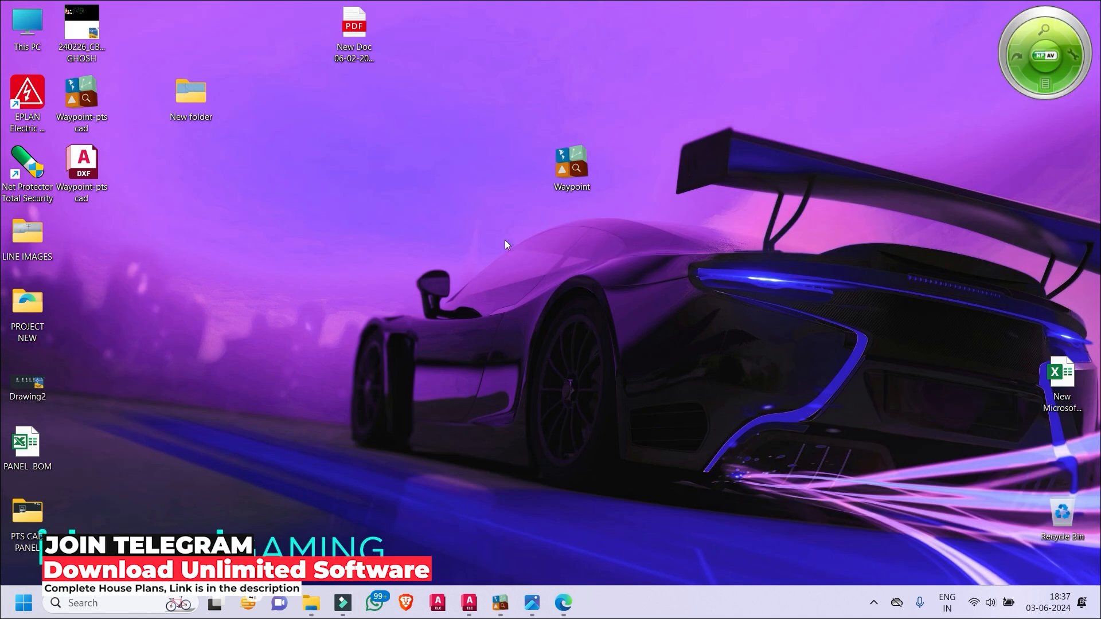
drag(94, 183, 413, 181)
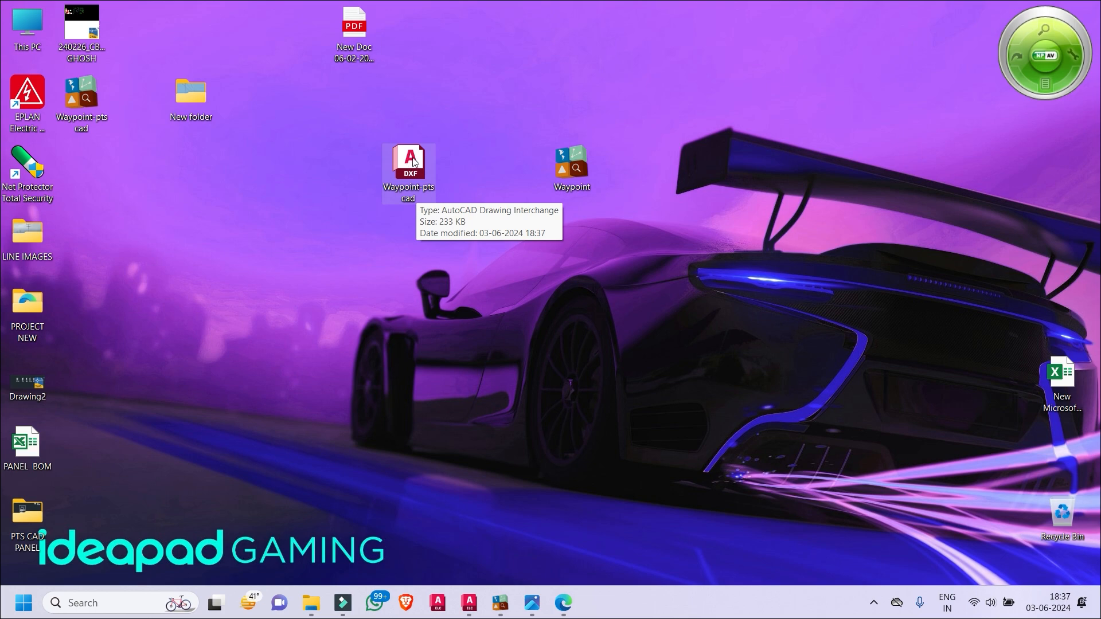
click(469, 605)
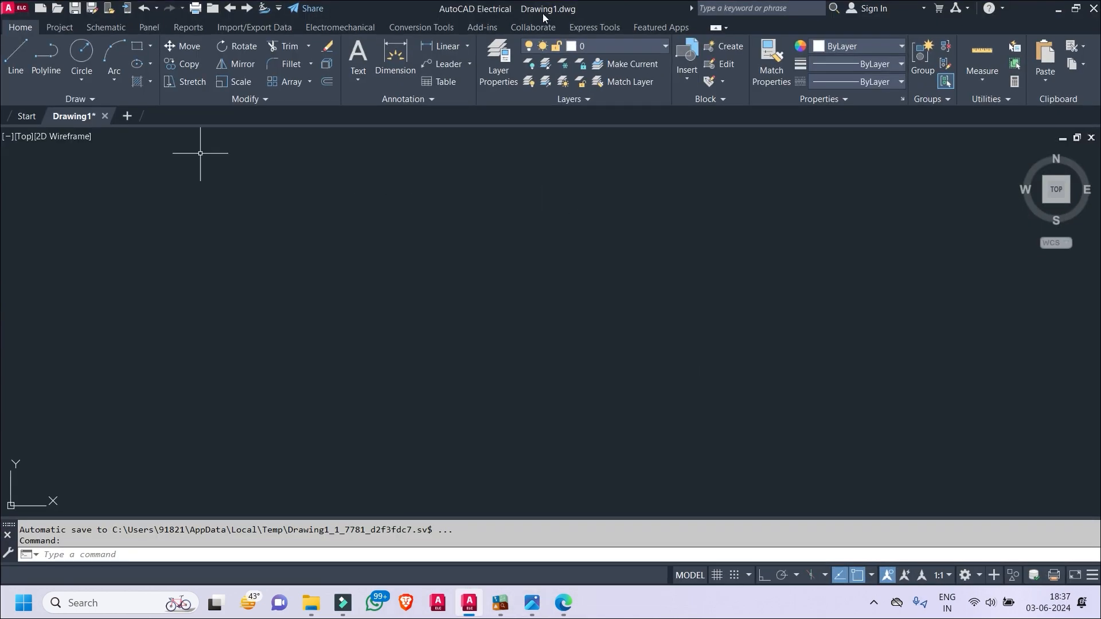
- Try to insert the Waypoint-pts cad DXF file from the desktop into Drawing1 at a picked point
drag(342, 15, 422, 185)
mouse_move(524, 426)
mouse_down()
mouse_move(482, 105)
mouse_move(511, 398)
mouse_up()
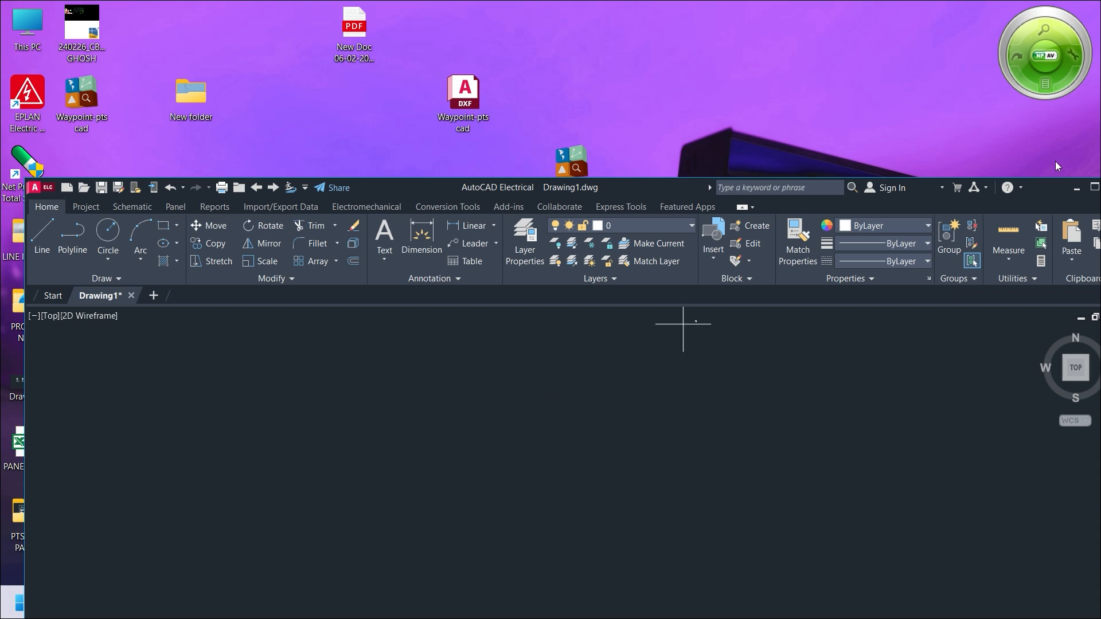
click(580, 441)
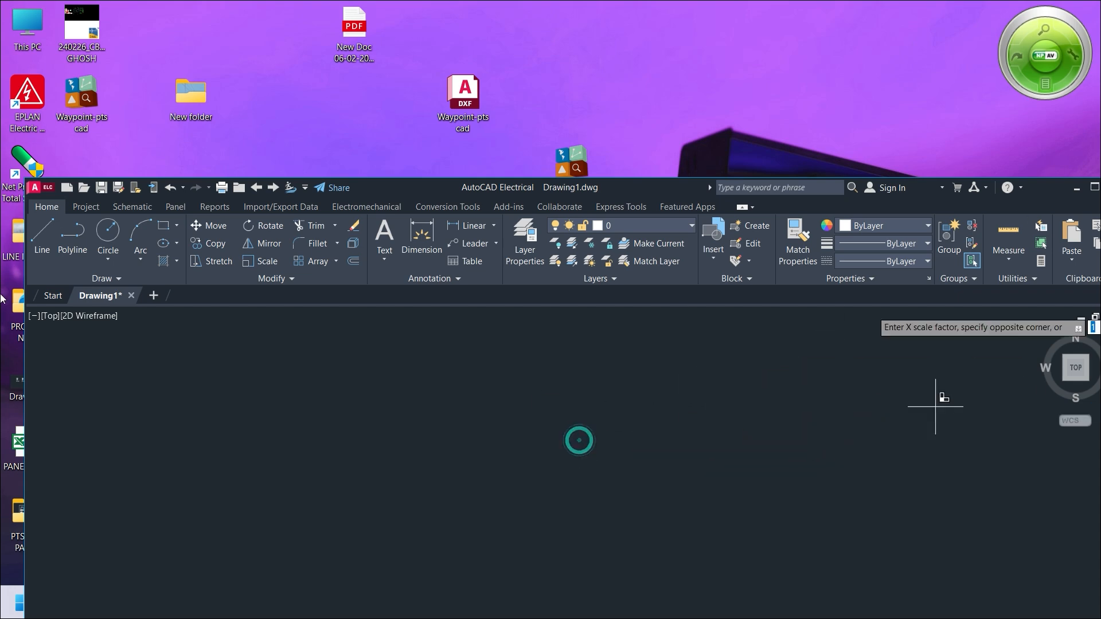
click(1089, 189)
key(Escape)
- Zoom Drawing1 to all objects to check whether the survey line was inserted
text(z)
key(Return)
text(a)
key(Return)
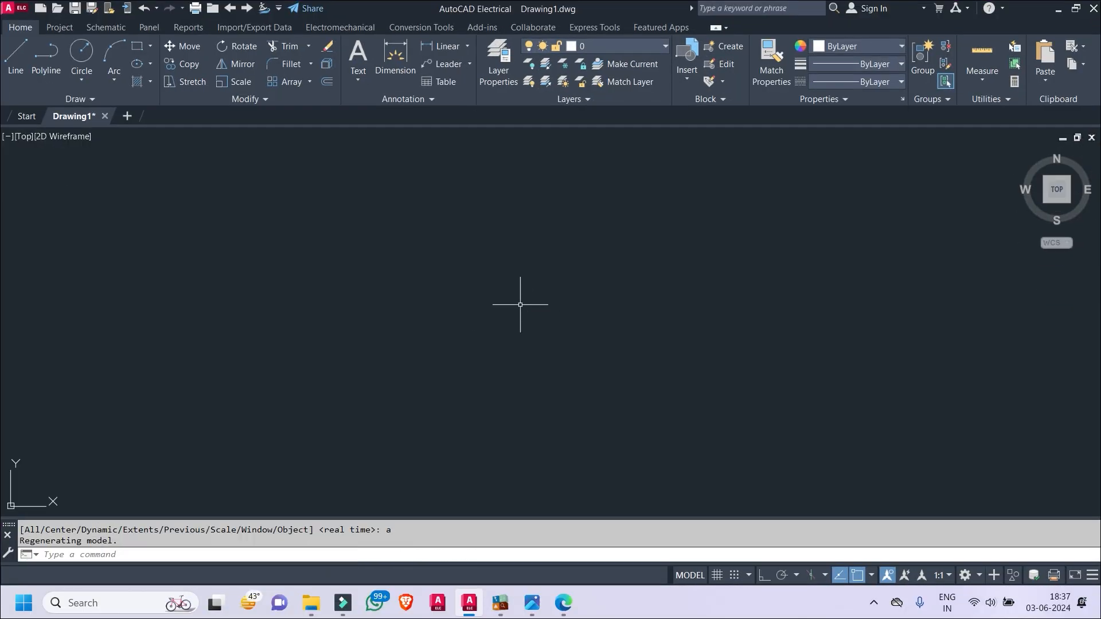
scroll(588, 299, down, 5)
middle_drag(390, 280, 506, 296)
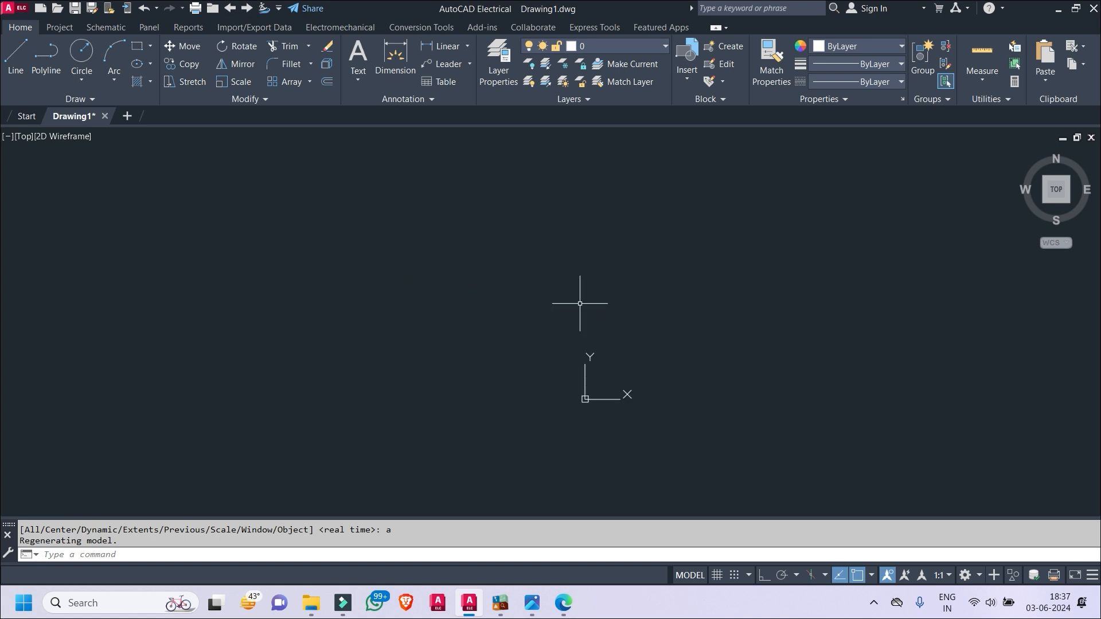
text(z)
key(Return)
text(a)
key(Return)
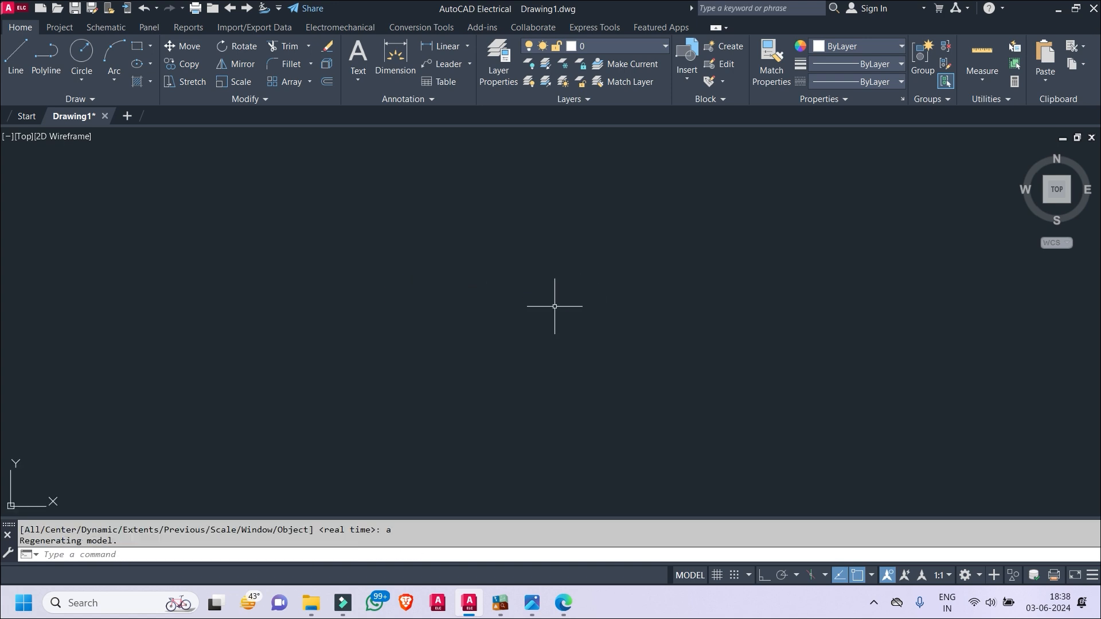
click(40, 8)
key(Escape)
key(Escape)
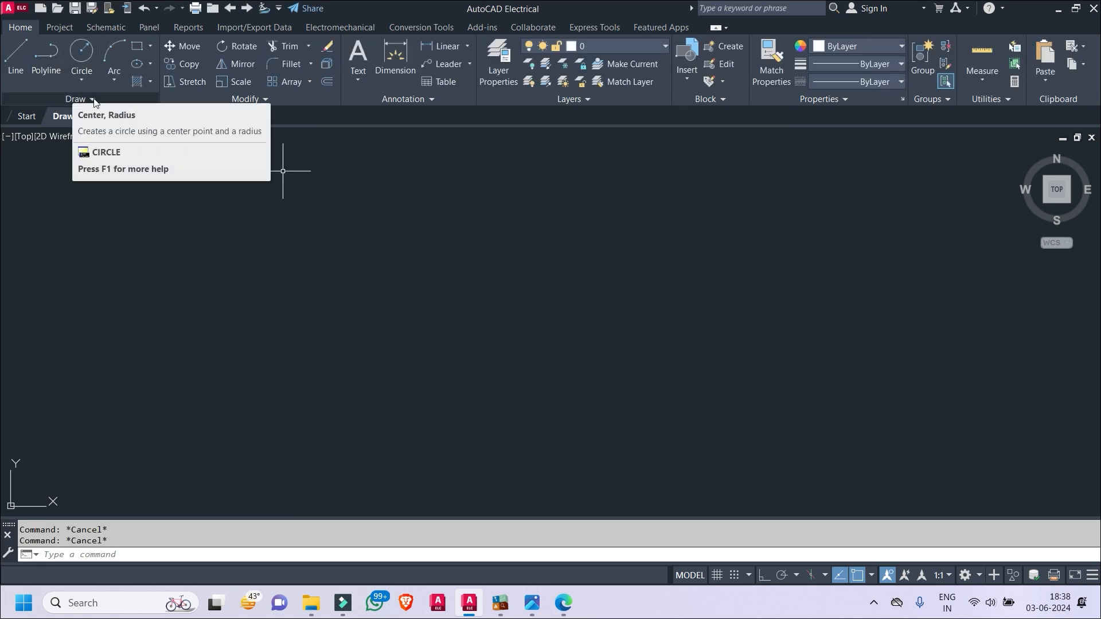
- Open the Waypoint-pts cad drawing from the Desktop with the file type set to DXF (*.dxf)
key(ctrl+o)
click(352, 264)
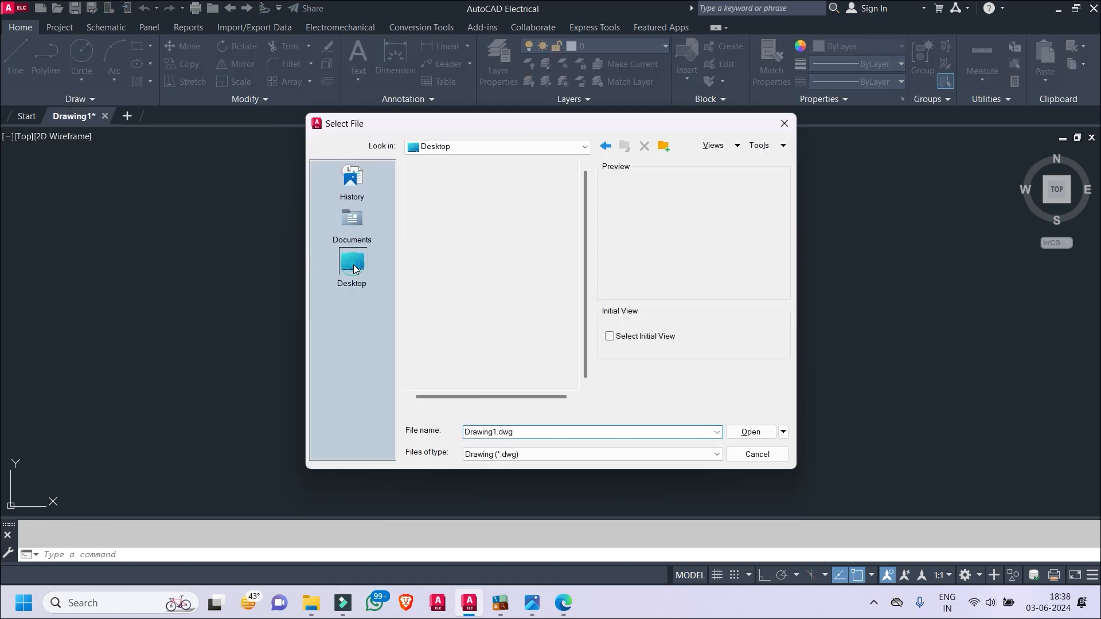
scroll(481, 385, down, 1)
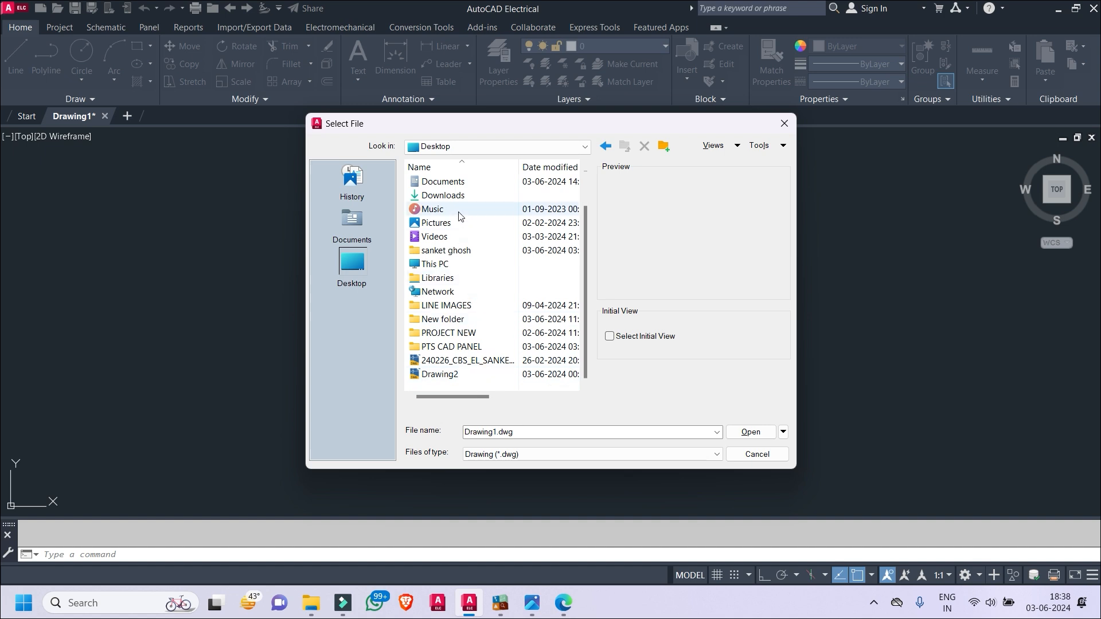
scroll(457, 222, up, 1)
scroll(458, 252, down, 1)
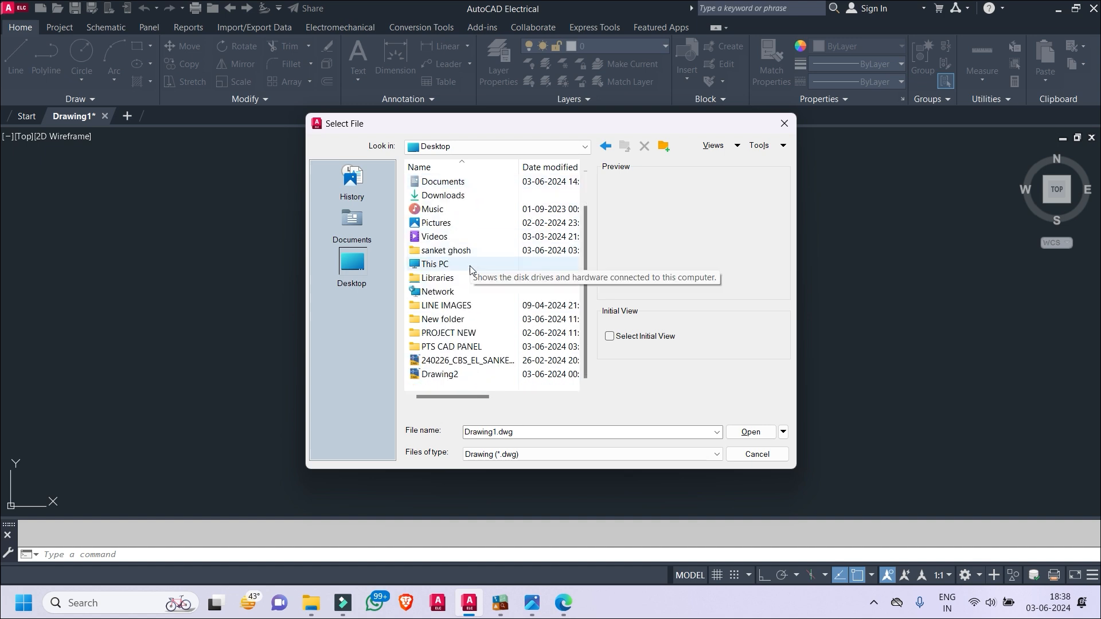
click(528, 454)
click(516, 489)
scroll(445, 276, down, 1)
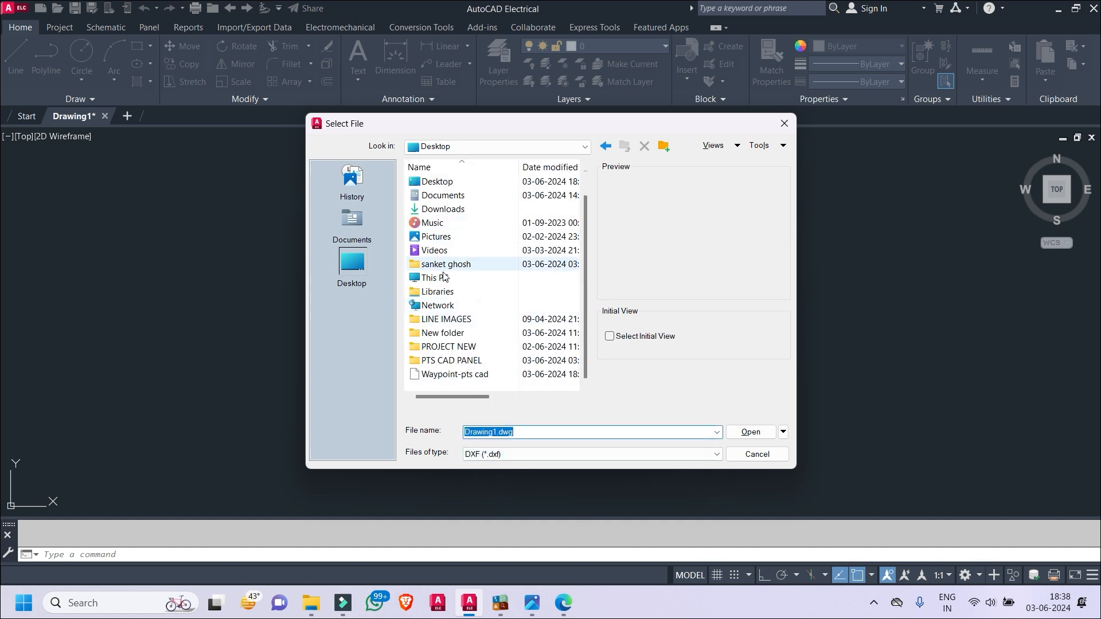
double_click(453, 374)
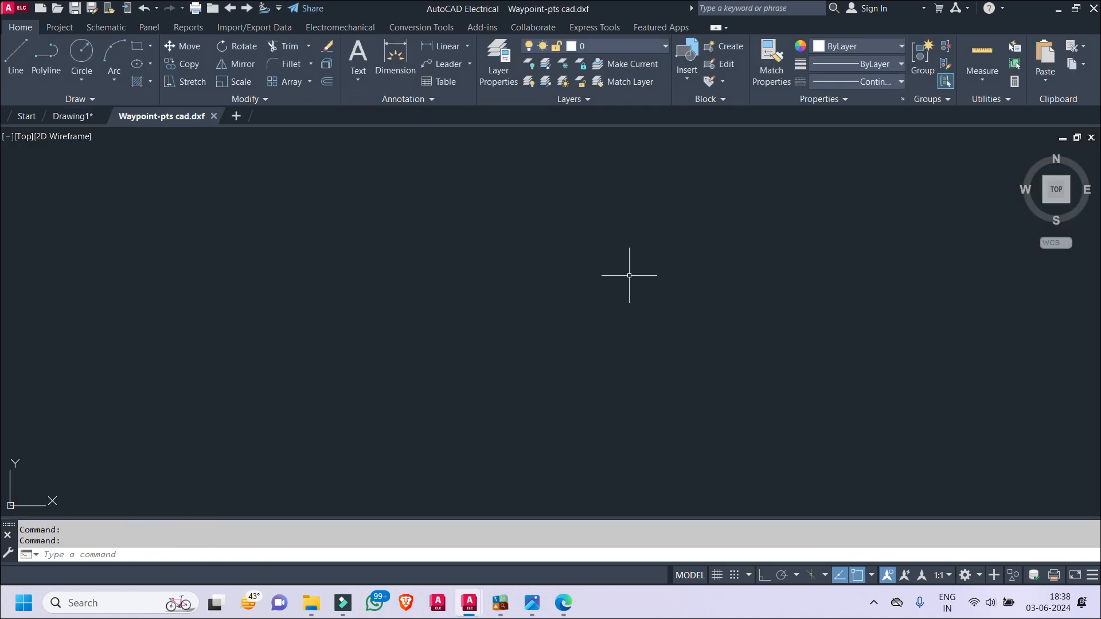
- Zoom to all objects in the opened survey and compare its overlapping waypoint and route labels with the route map in MapSource
text(z)
key(Return)
text(a)
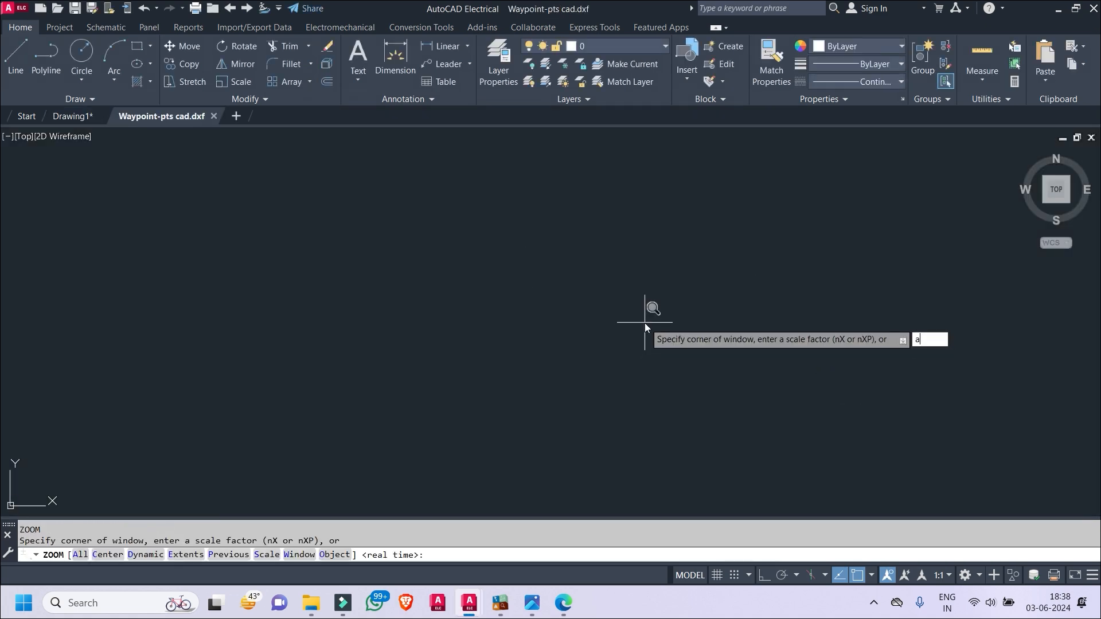
key(Return)
scroll(644, 314, down, 4)
scroll(517, 346, up, 6)
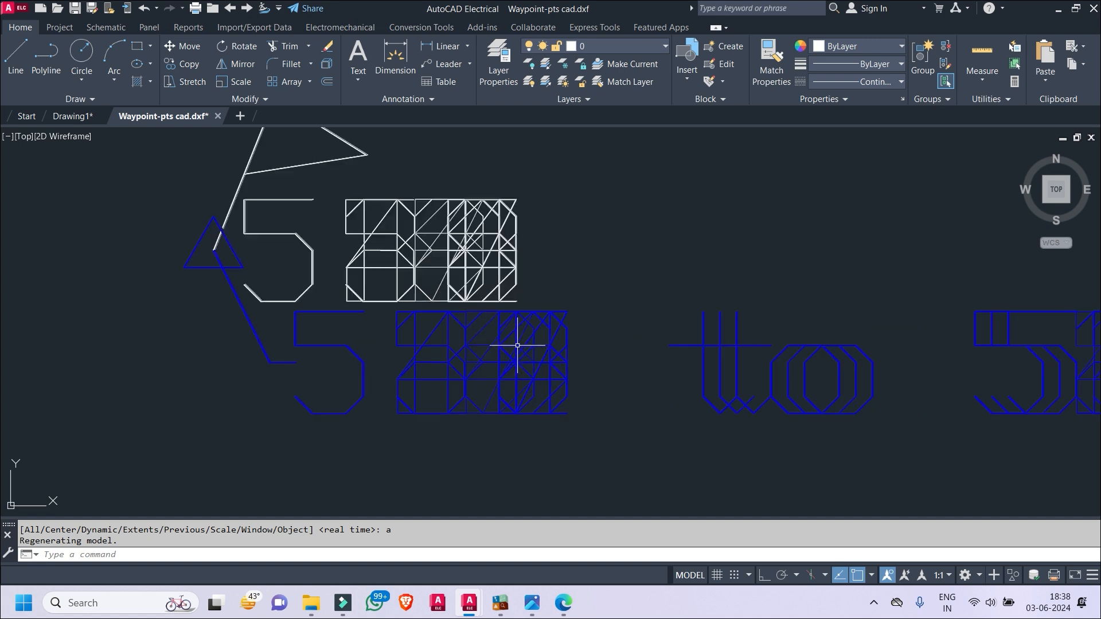
scroll(349, 278, down, 4)
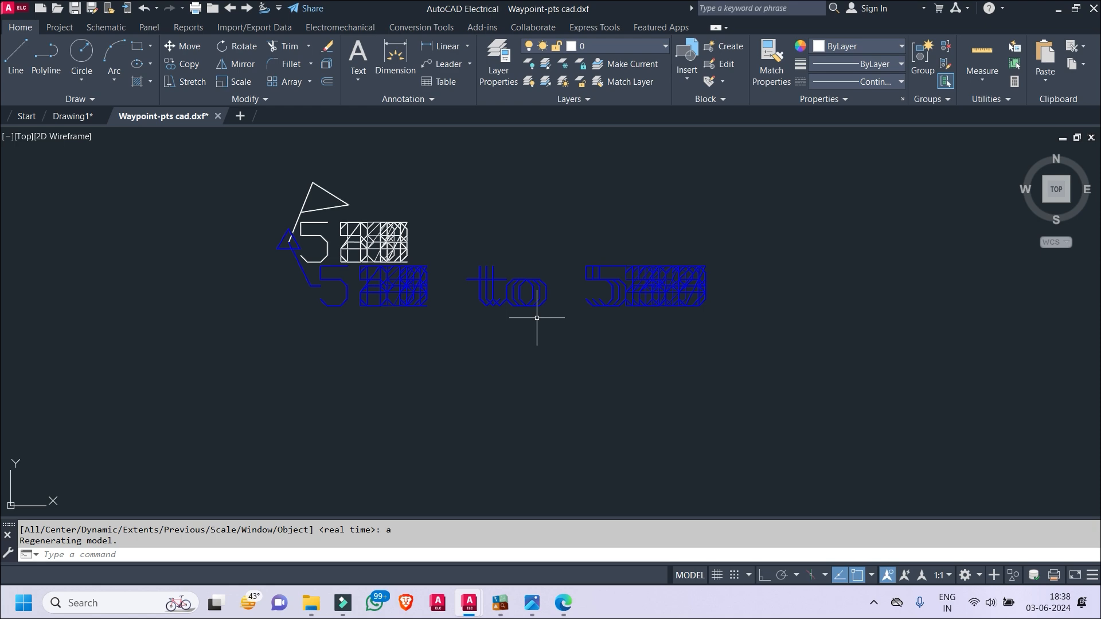
click(500, 603)
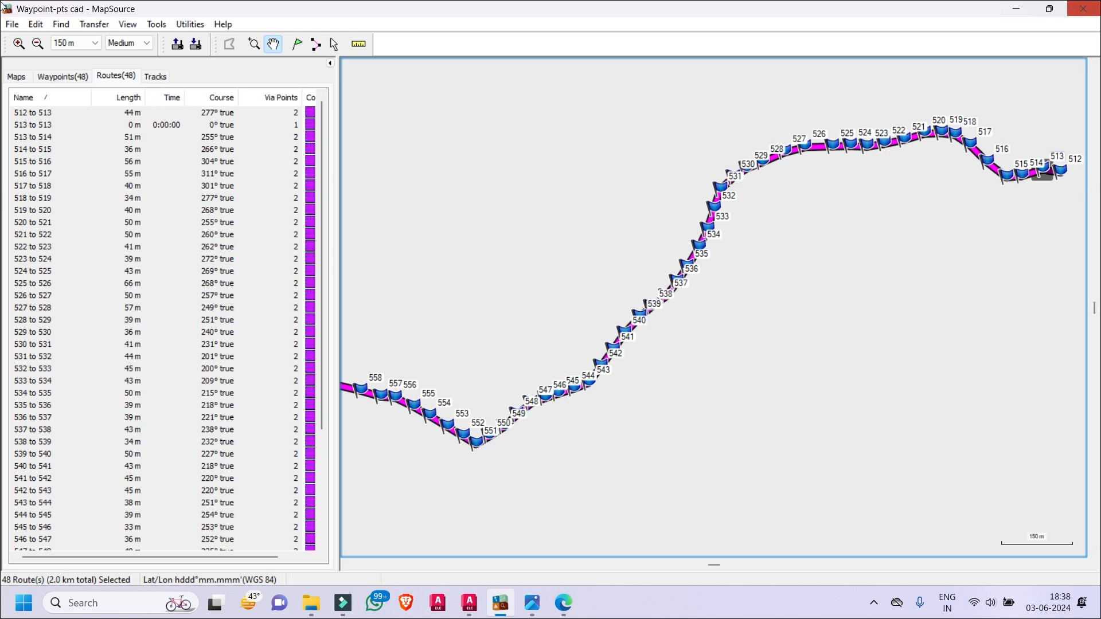
click(1016, 12)
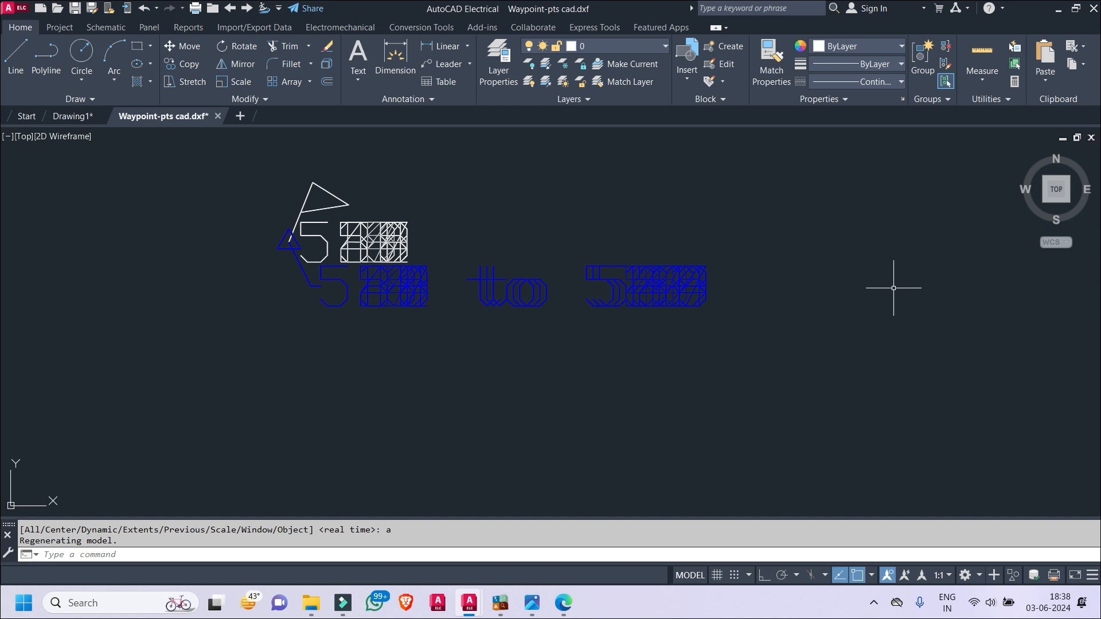
scroll(848, 319, down, 2)
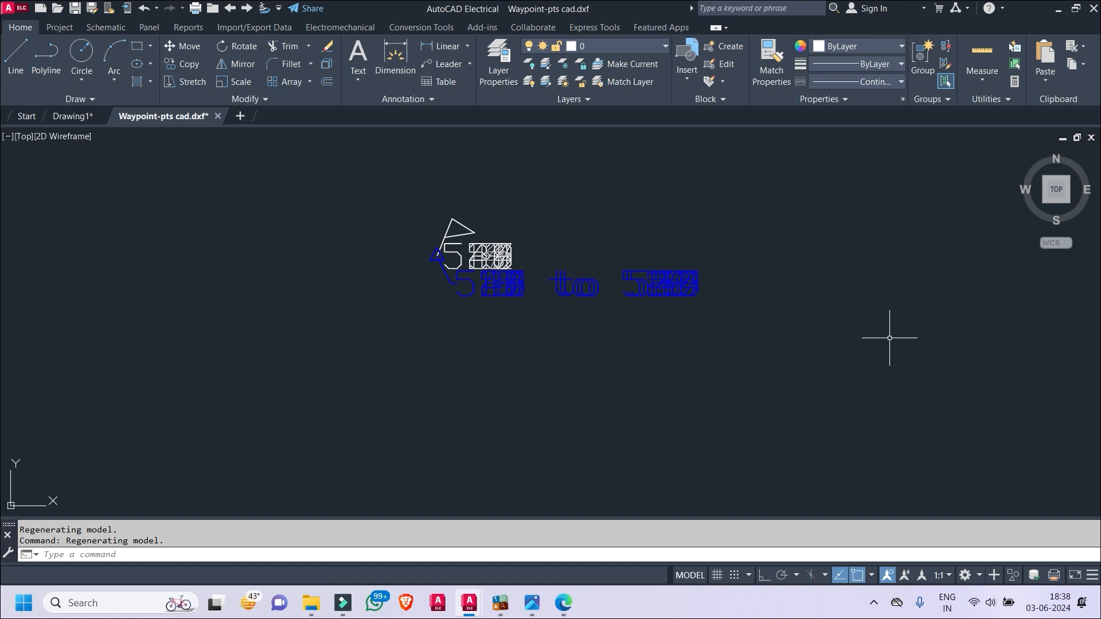
- Show the properties of objects and select all the imported waypoint and route objects with a window
text(pr)
key(Return)
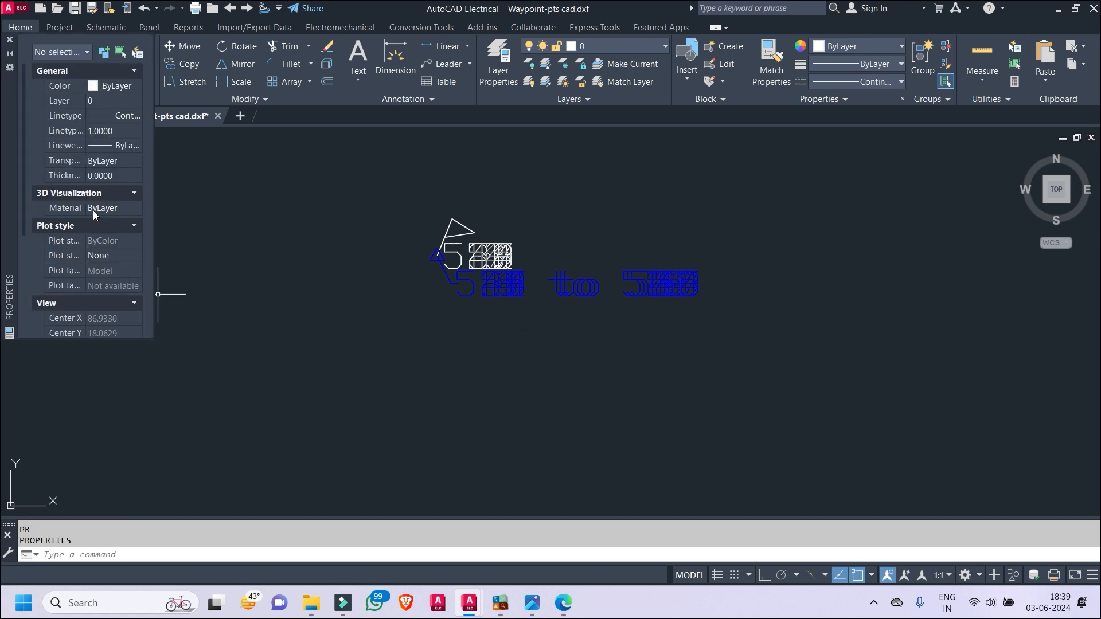
right_click(248, 192)
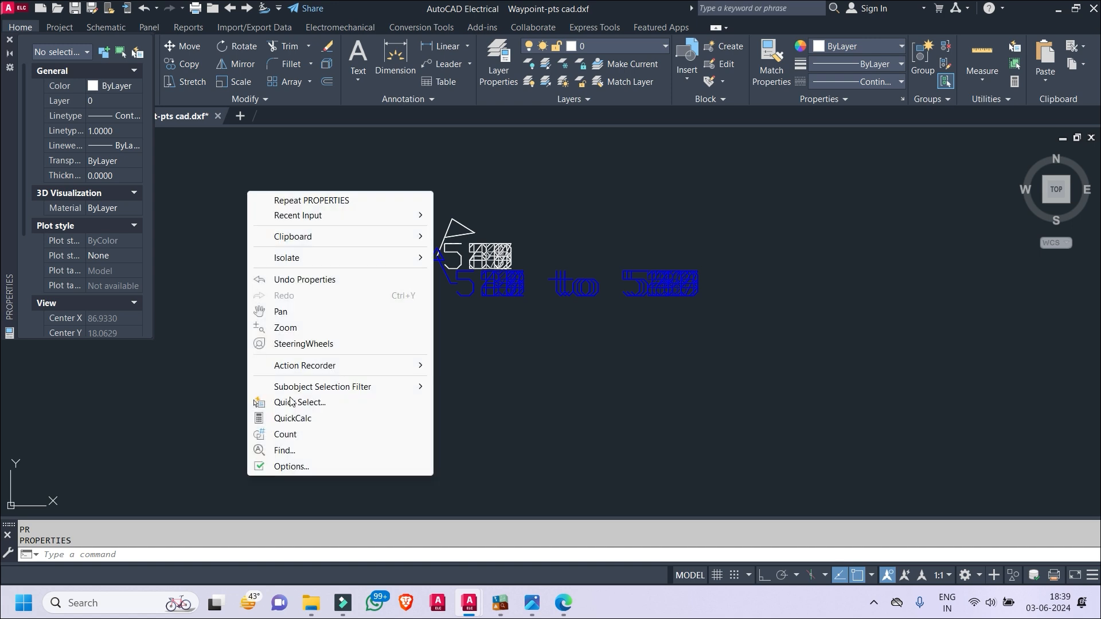
click(196, 171)
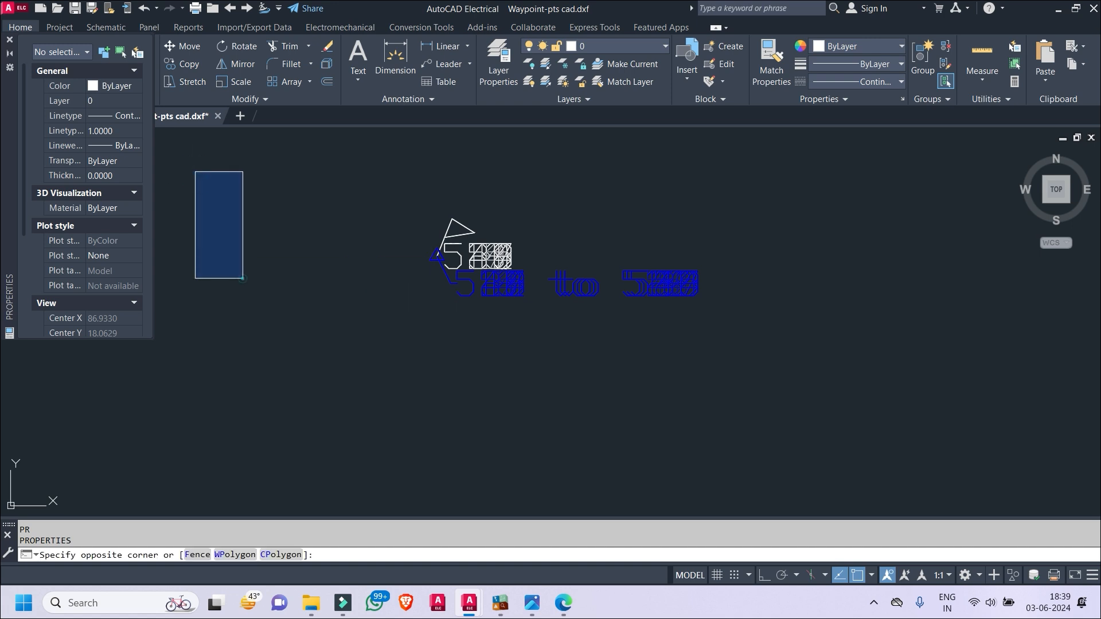
click(241, 278)
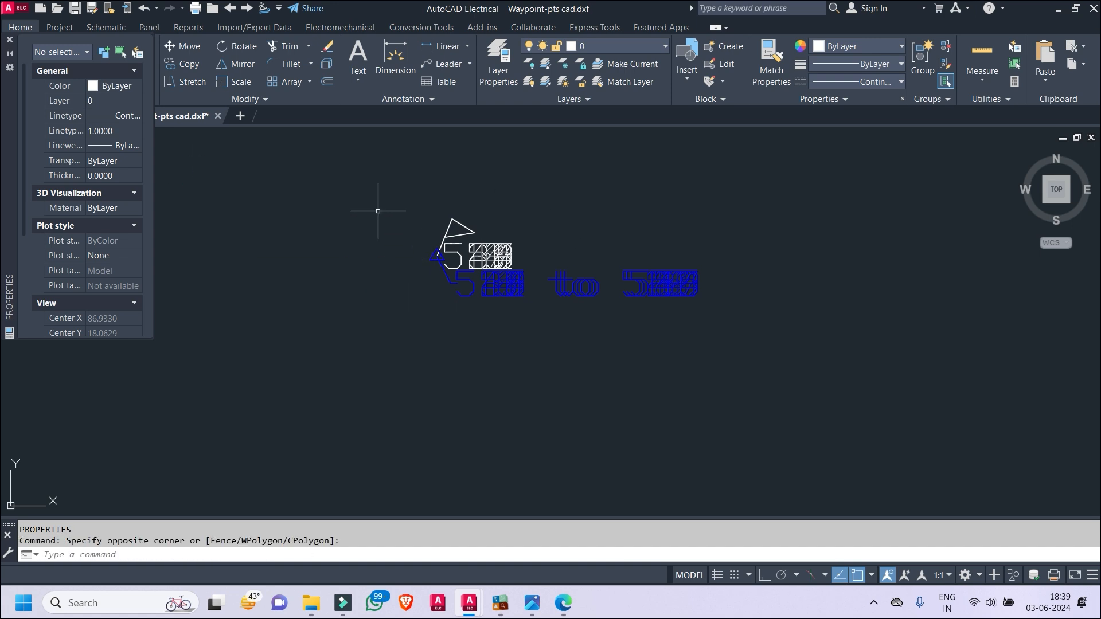
click(373, 193)
click(809, 377)
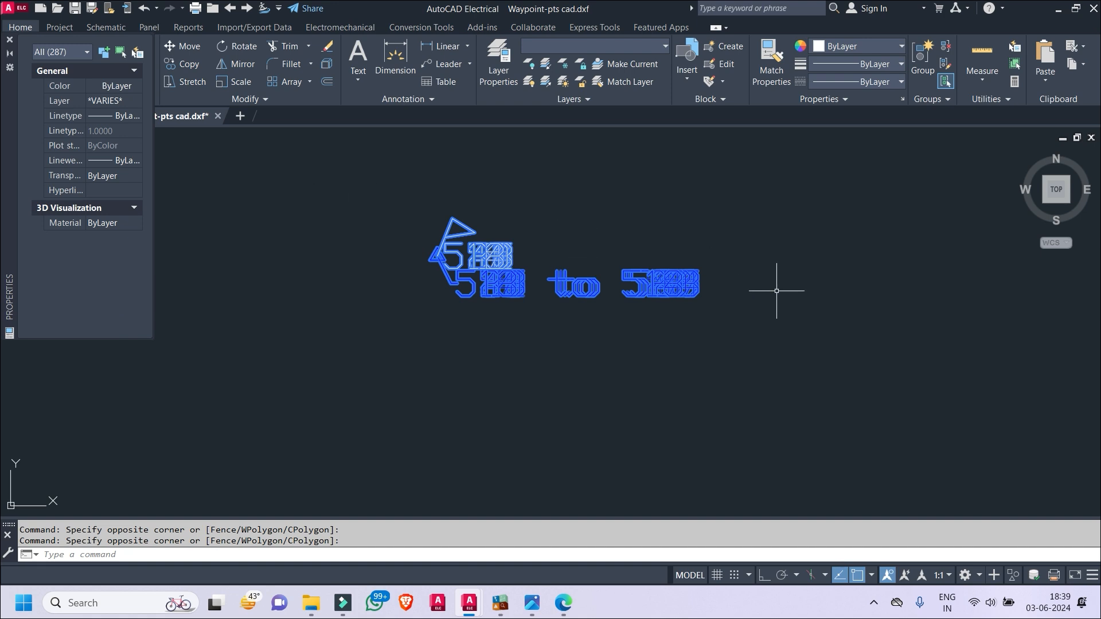
- Select everything in the drawing, check which object types the selection contains, and window-select the survey objects again
key(ctrl+a)
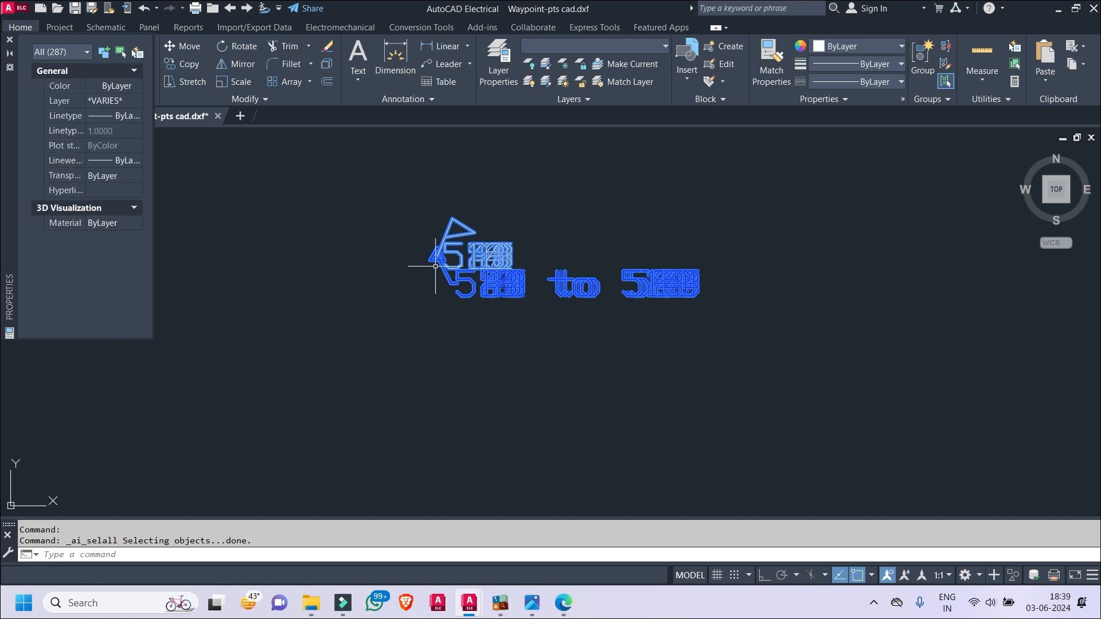
text(Sc)
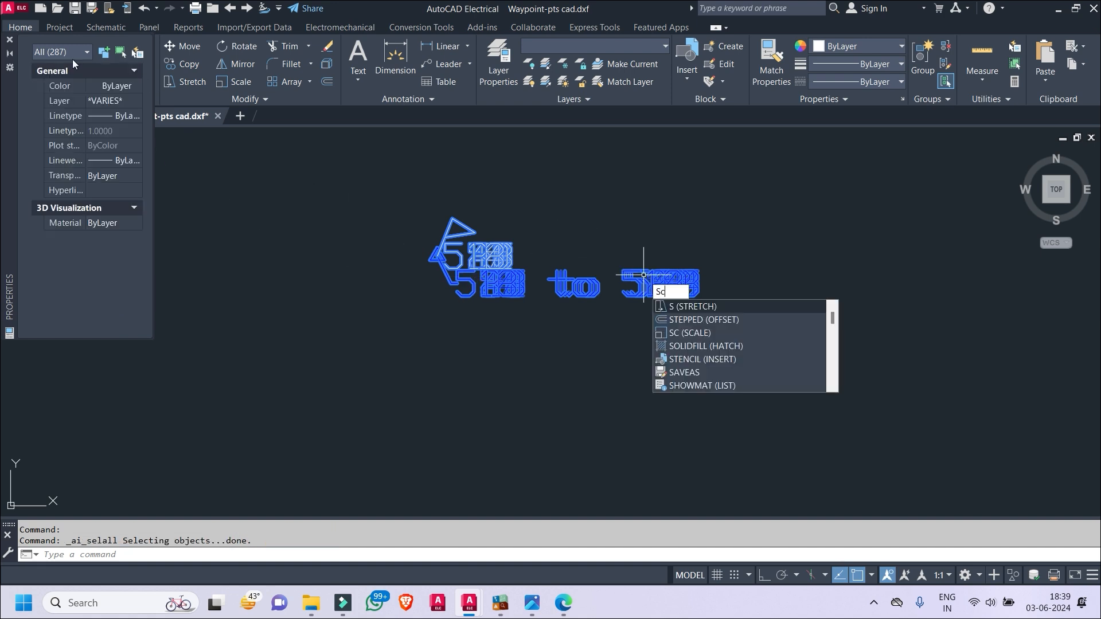
click(77, 53)
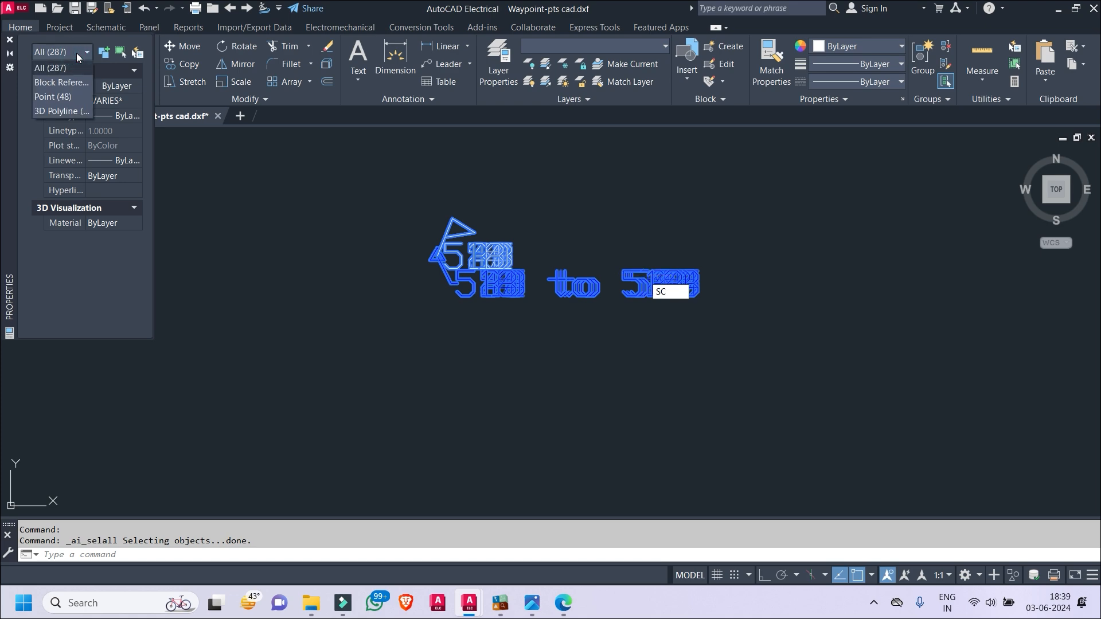
click(249, 240)
click(398, 169)
click(810, 388)
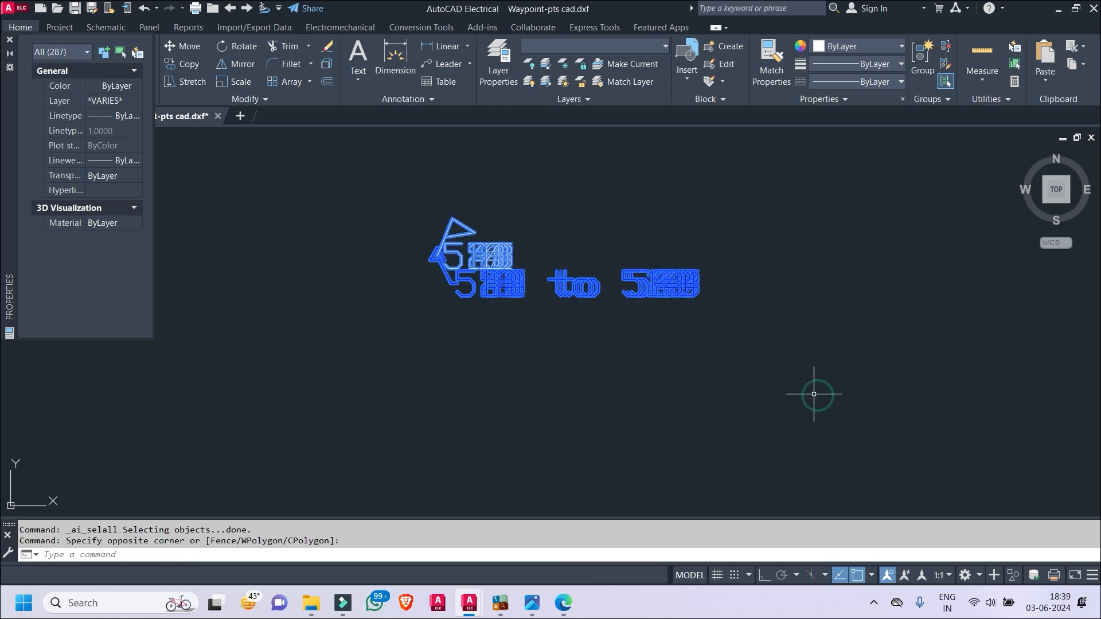
- Scale the selected survey objects by a factor of 100000, using the route's eastern end point as the base point
text(sc)
key(Return)
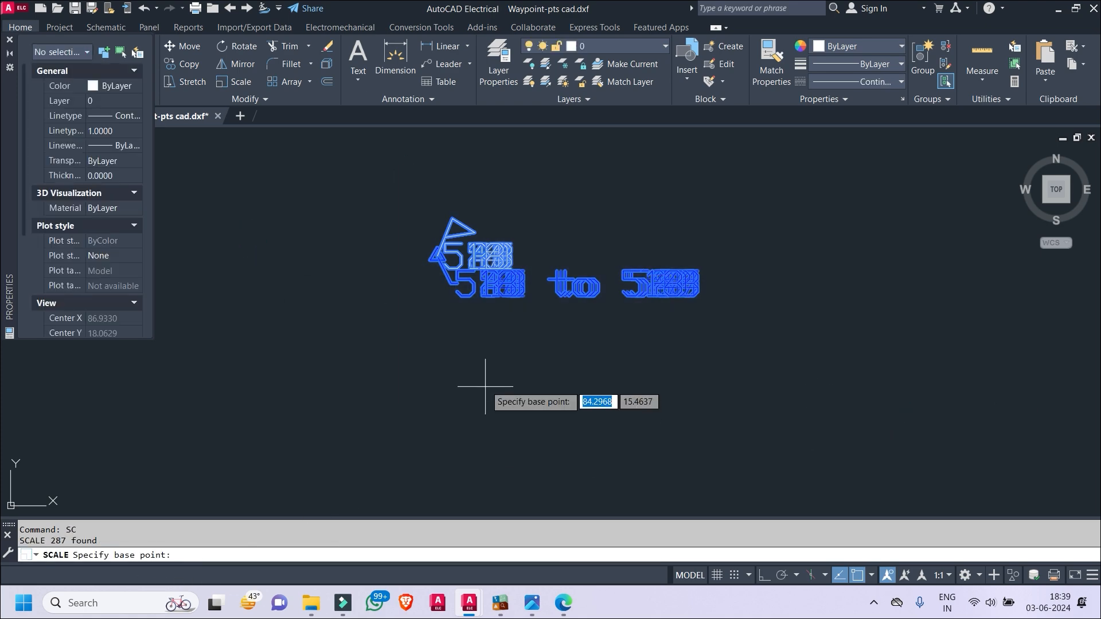
scroll(445, 225, up, 9)
scroll(442, 221, up, 6)
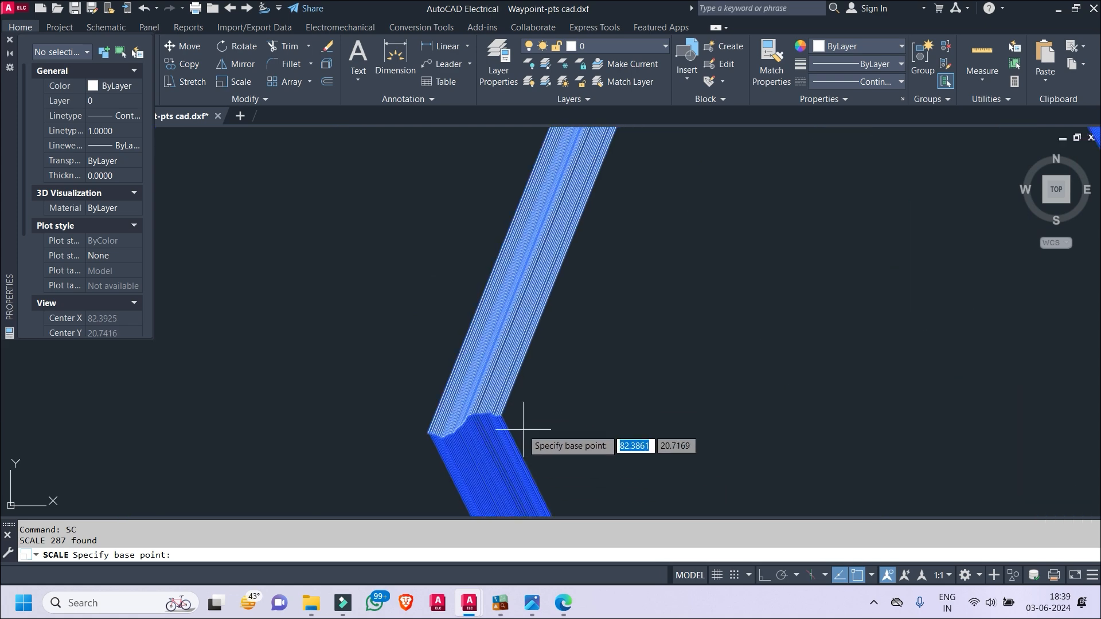
scroll(519, 430, down, 10)
middle_drag(573, 346, 532, 390)
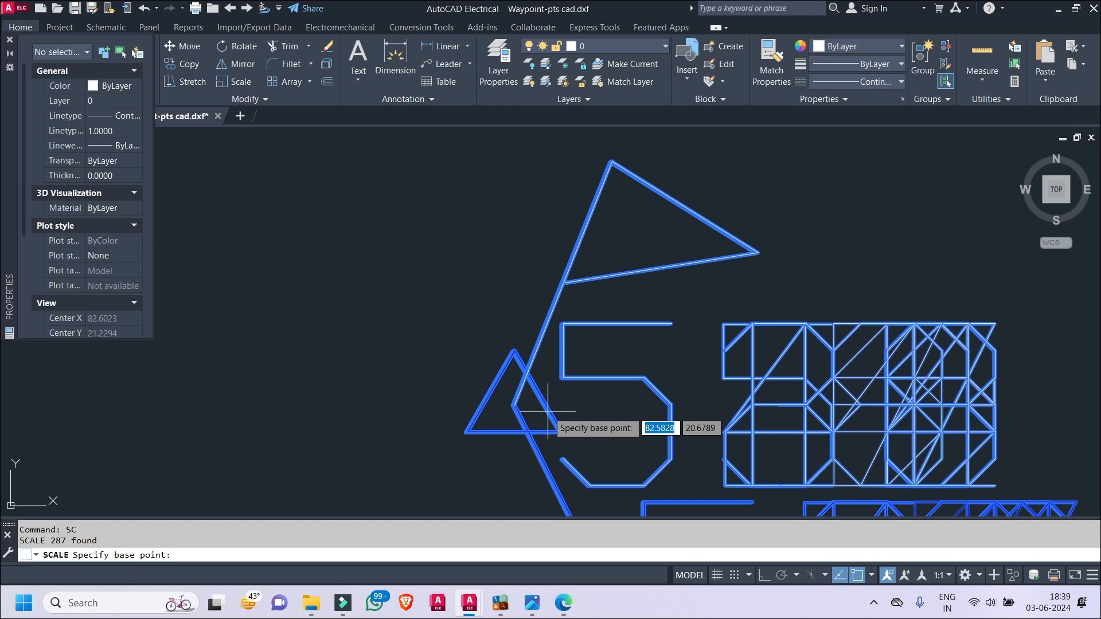
scroll(516, 408, up, 10)
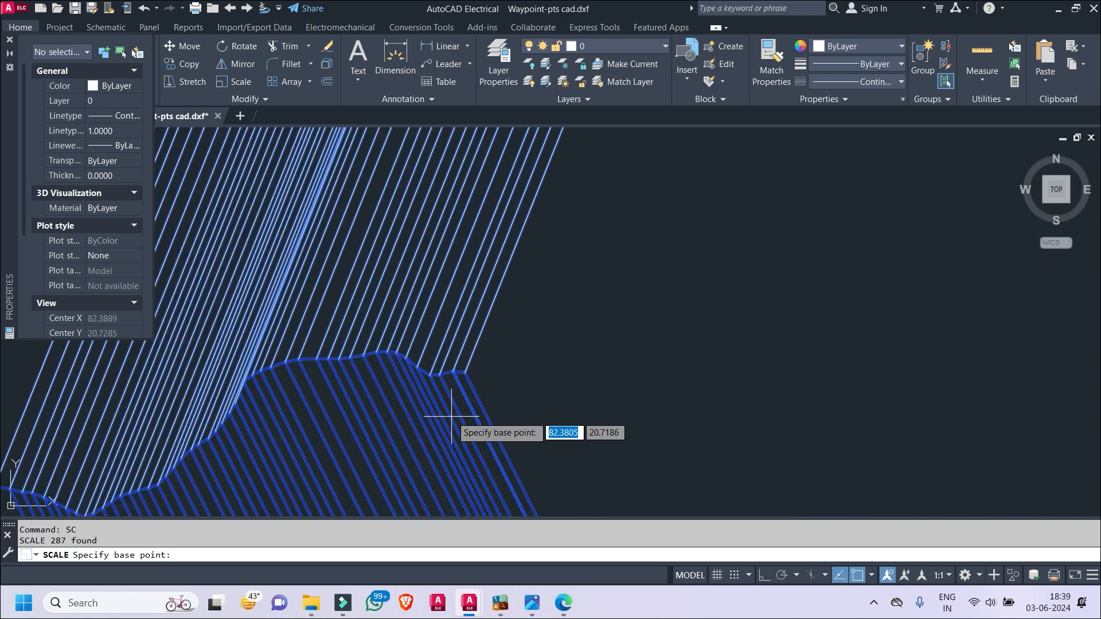
scroll(516, 298, up, 5)
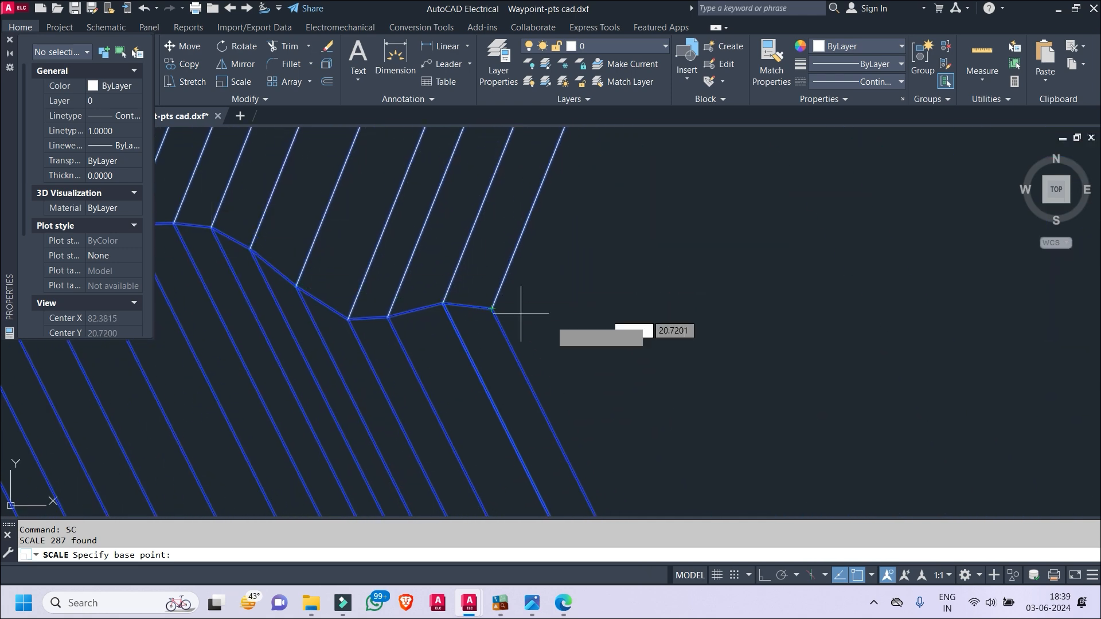
scroll(522, 332, down, 2)
middle_drag(200, 264, 852, 302)
middle_drag(613, 396, 667, 176)
middle_drag(345, 440, 615, 350)
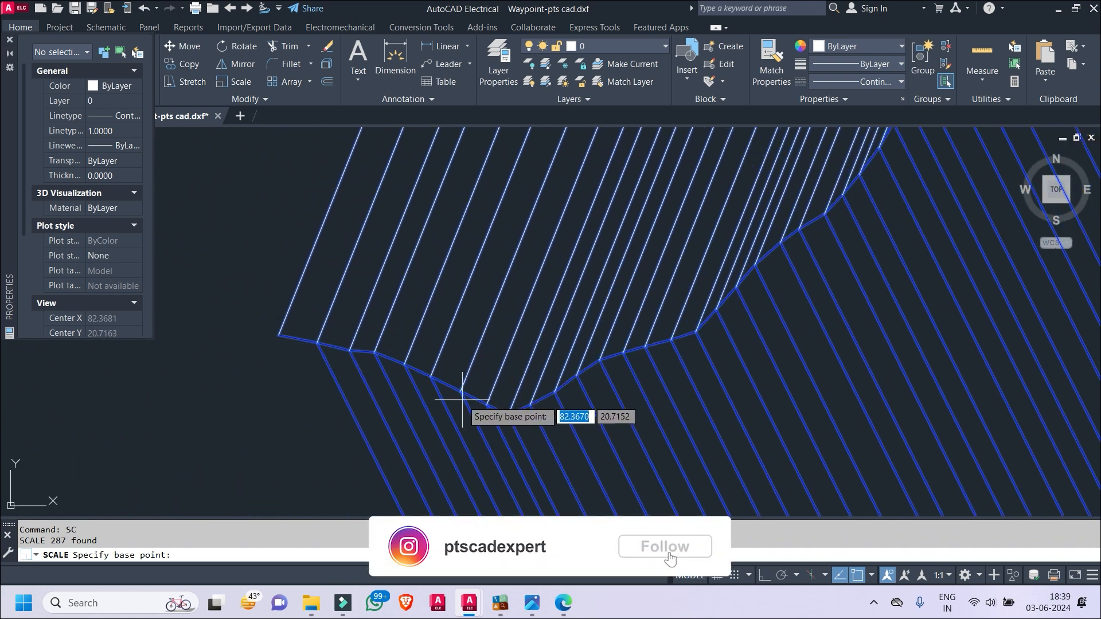
scroll(462, 400, up, 5)
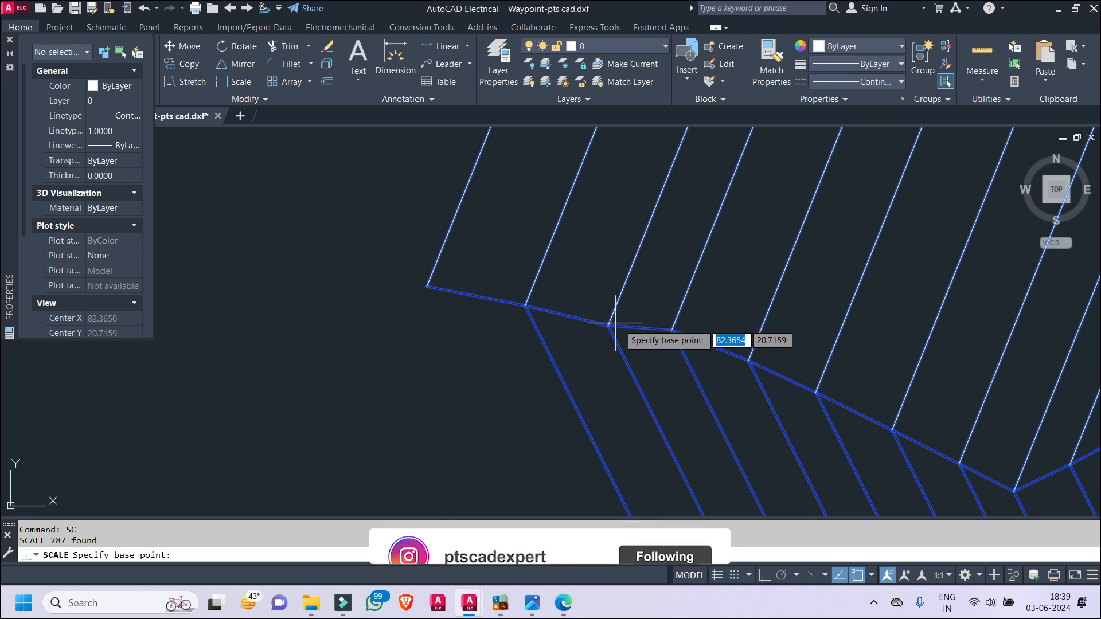
mouse_move(998, 477)
middle_down()
mouse_move(597, 327)
mouse_move(543, 324)
middle_up()
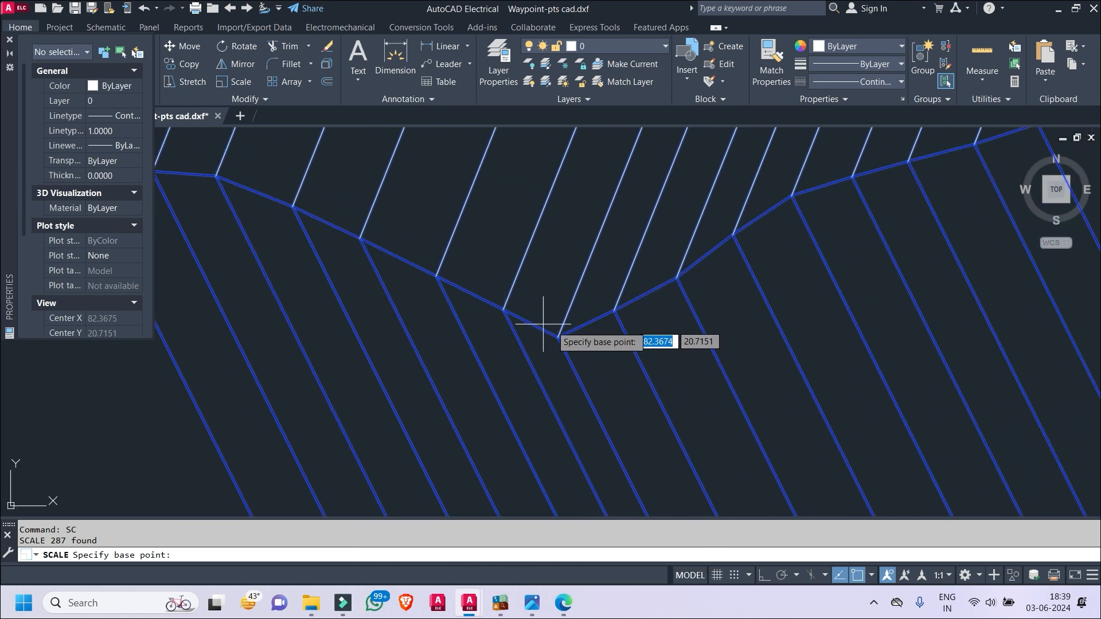
mouse_move(688, 281)
middle_down()
mouse_move(634, 298)
mouse_move(508, 290)
middle_up()
middle_drag(634, 246, 627, 282)
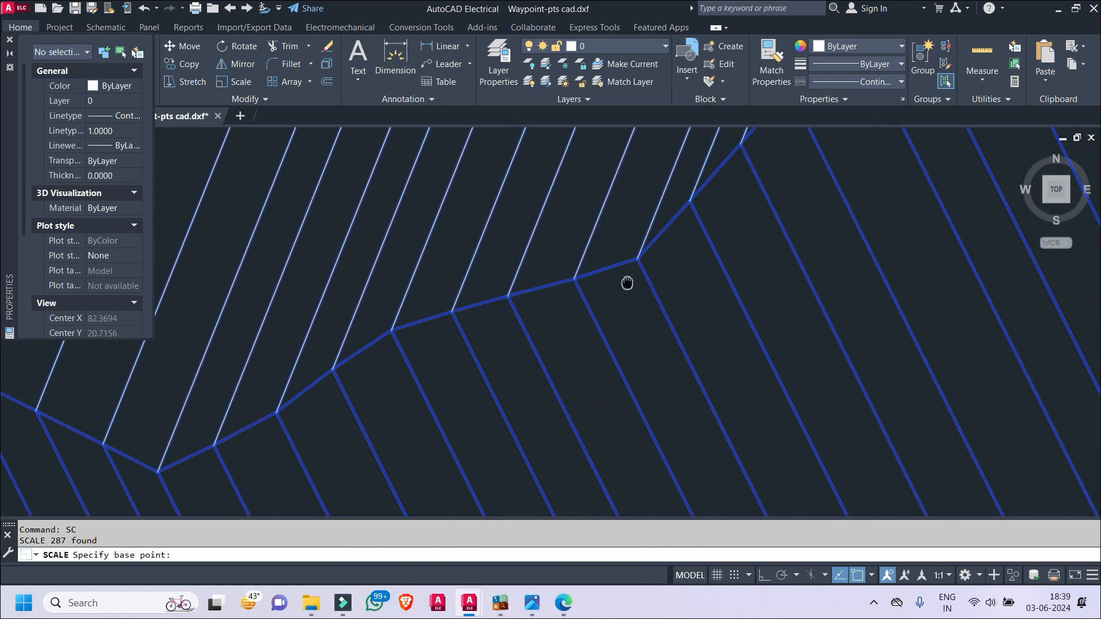
scroll(453, 270, down, 5)
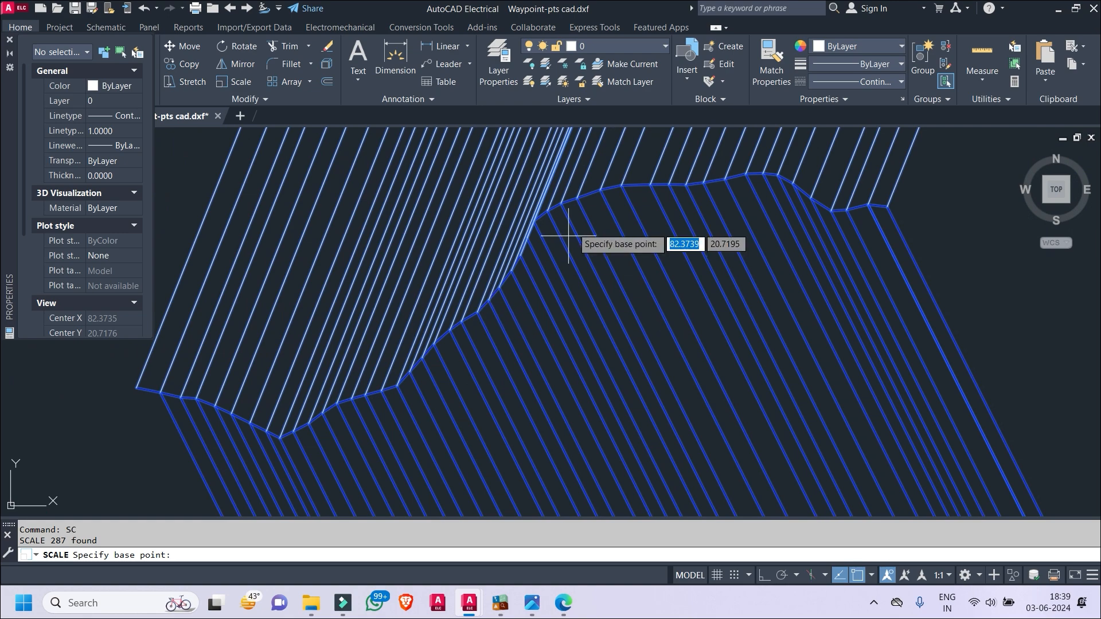
click(890, 213)
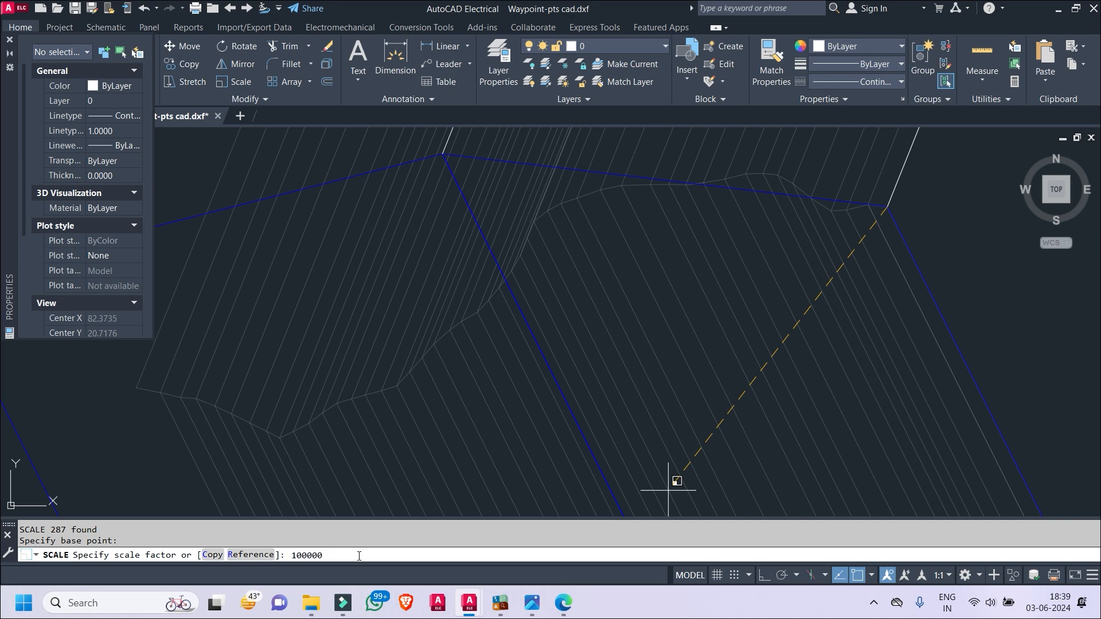
key(Return)
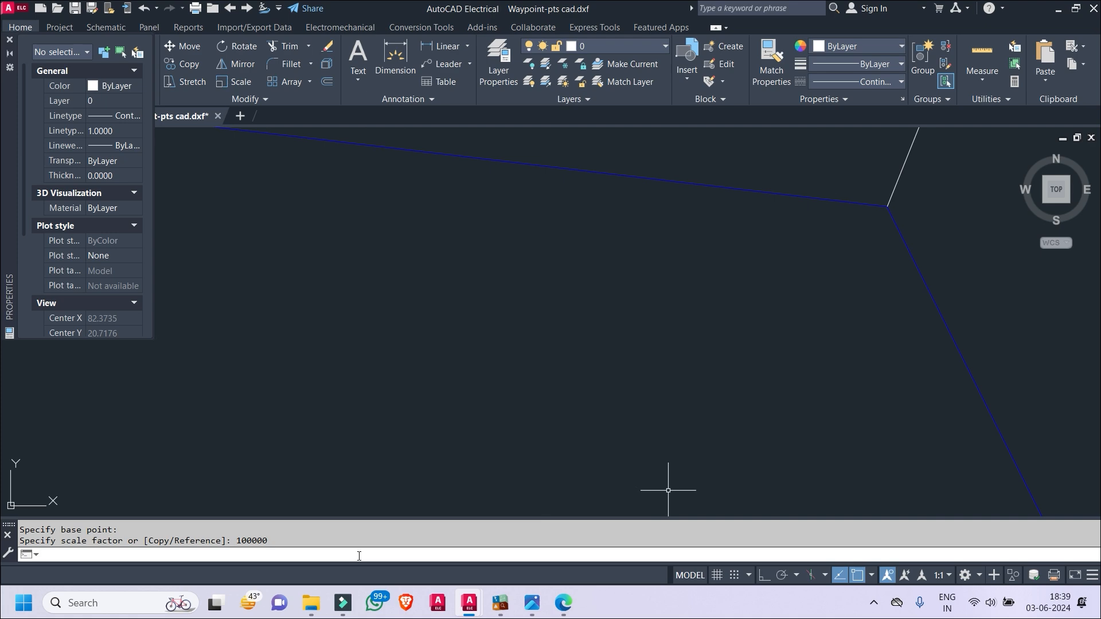
- Turn off the WAYPOINTS and TRACKS layers
scroll(486, 408, down, 15)
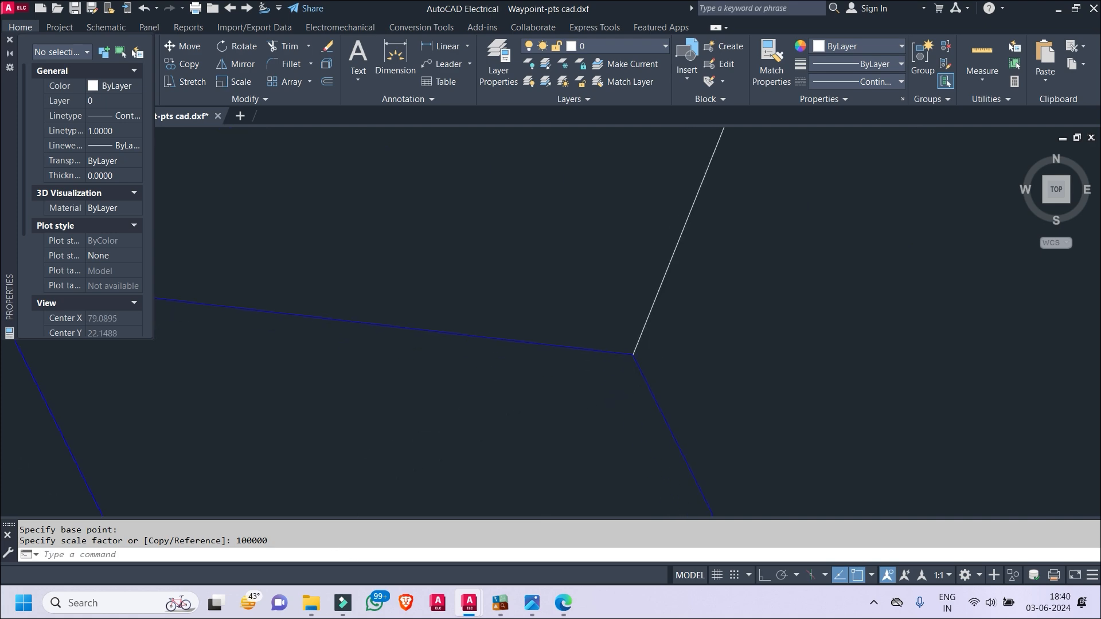
scroll(646, 374, down, 20)
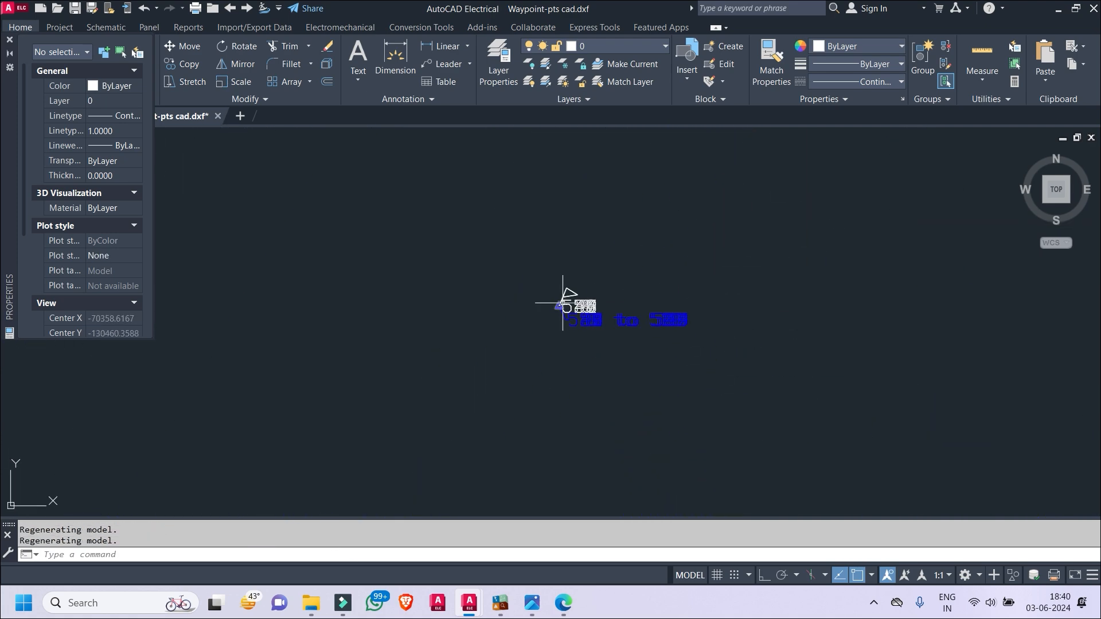
click(515, 261)
click(791, 388)
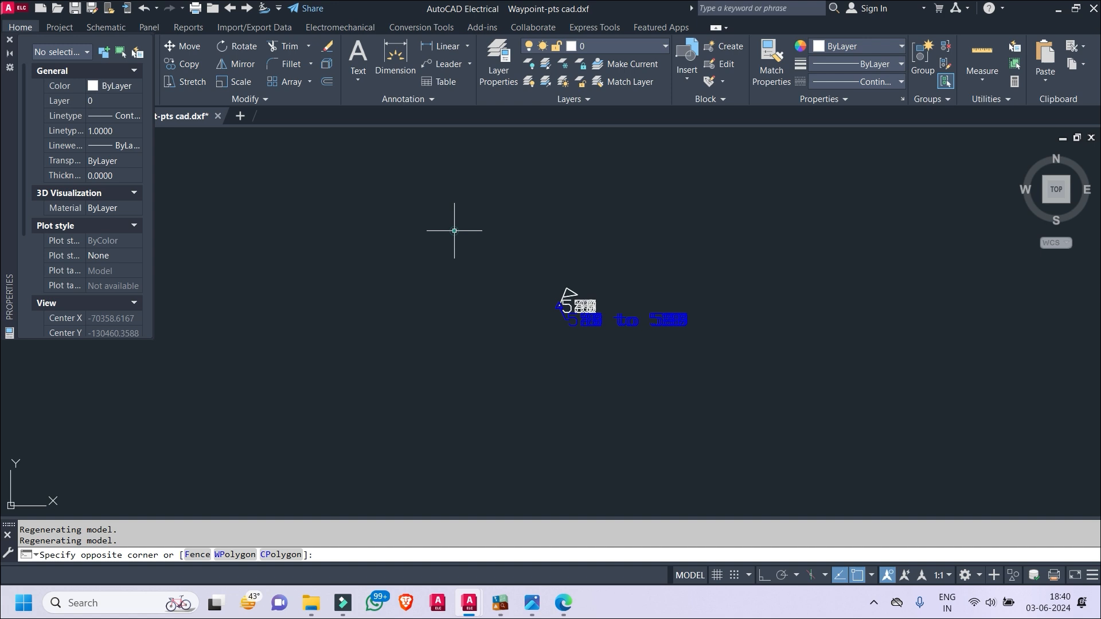
click(617, 52)
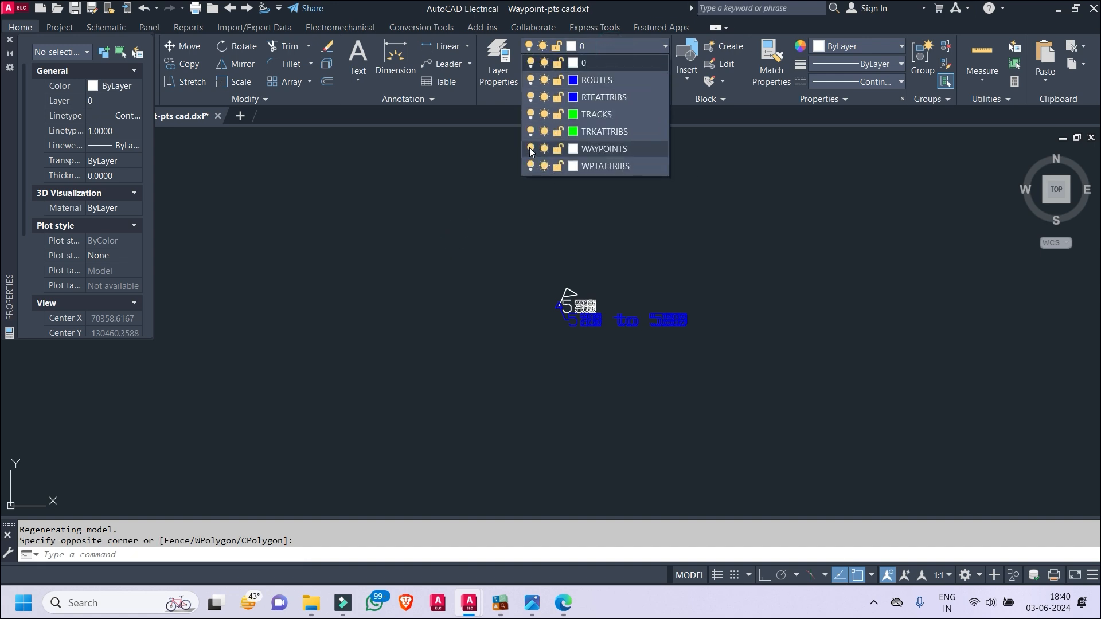
click(530, 151)
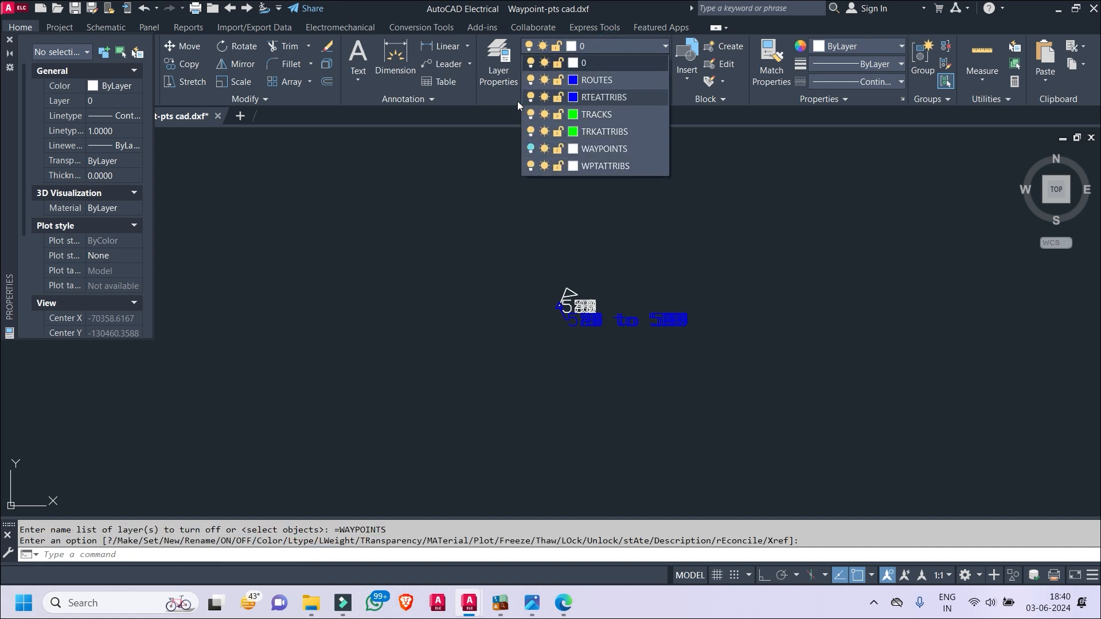
click(531, 115)
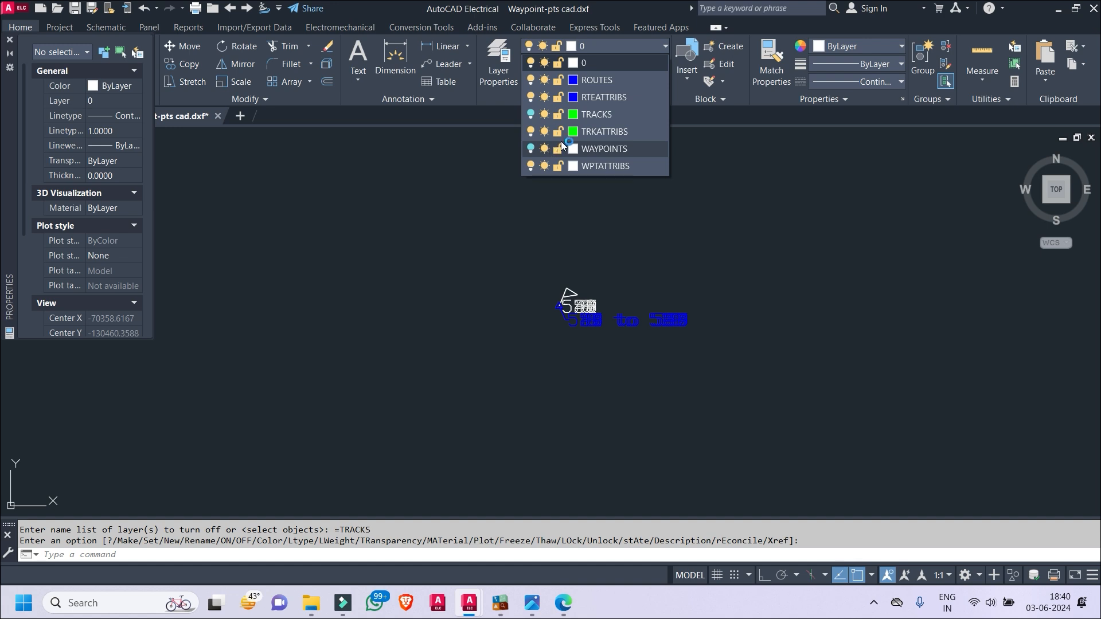
click(932, 340)
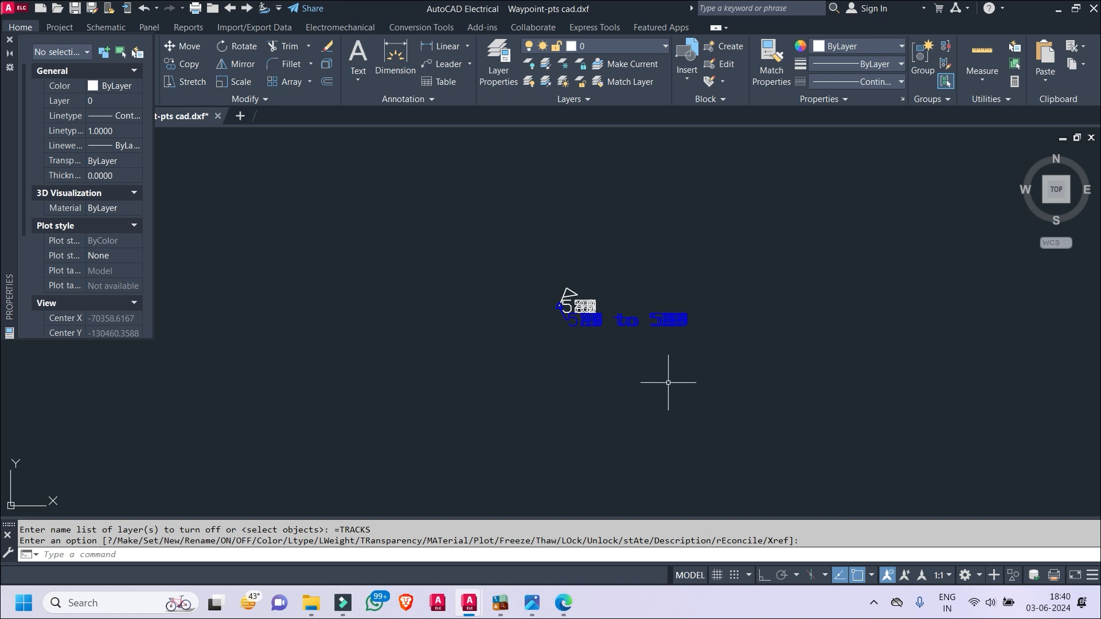
- Select the visible survey objects, limit the properties to the block references, and set their Scale X to 1
click(509, 253)
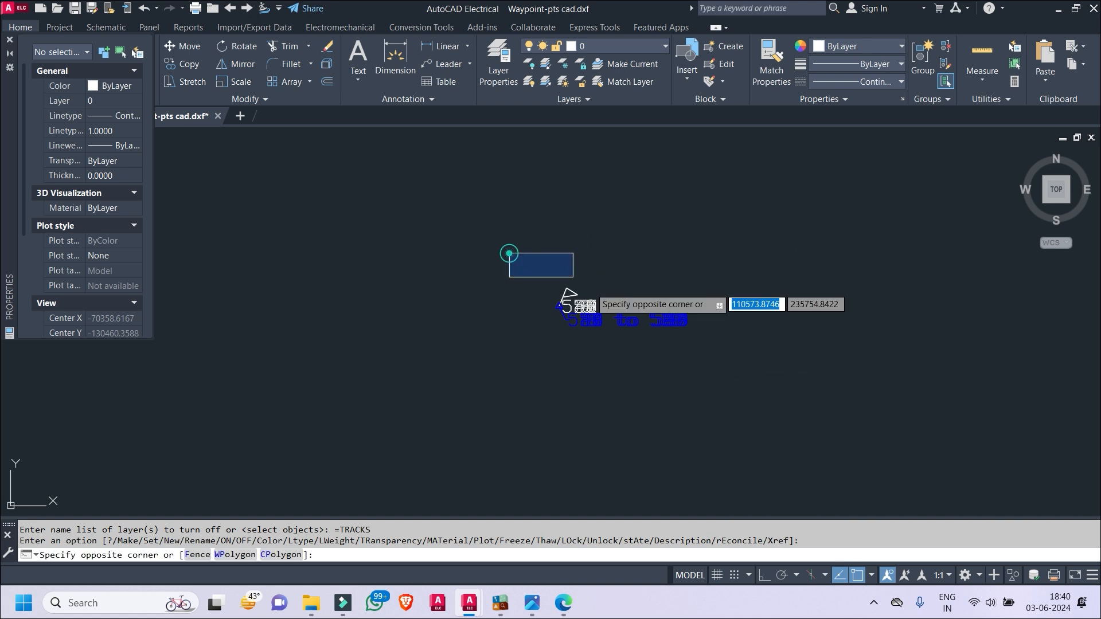
click(769, 401)
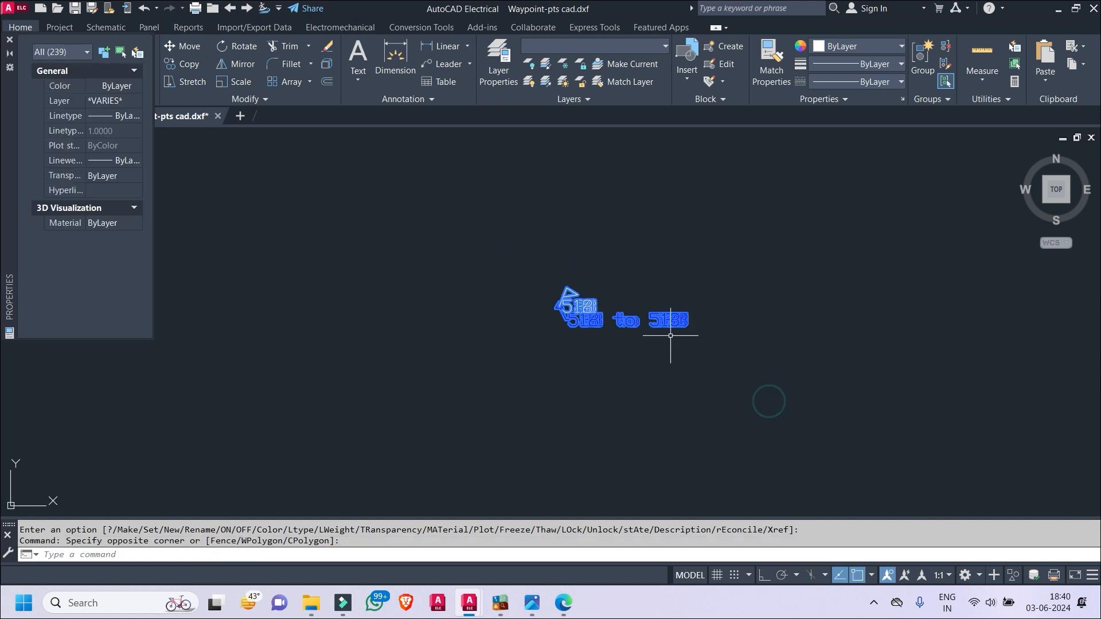
click(83, 55)
click(78, 87)
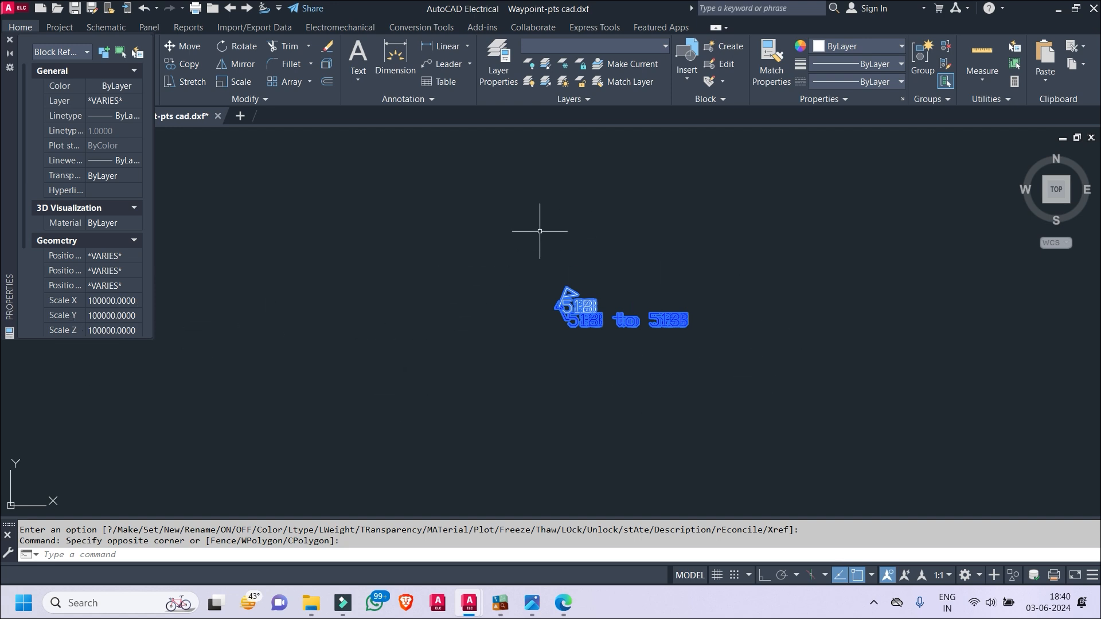
click(119, 301)
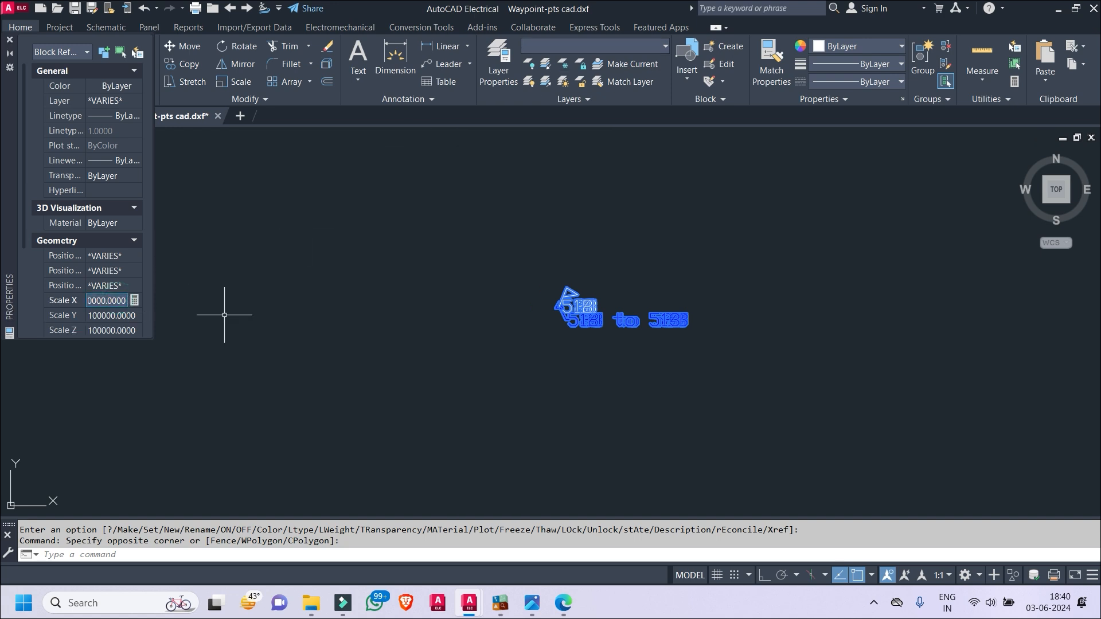
text(1.0)
click(135, 312)
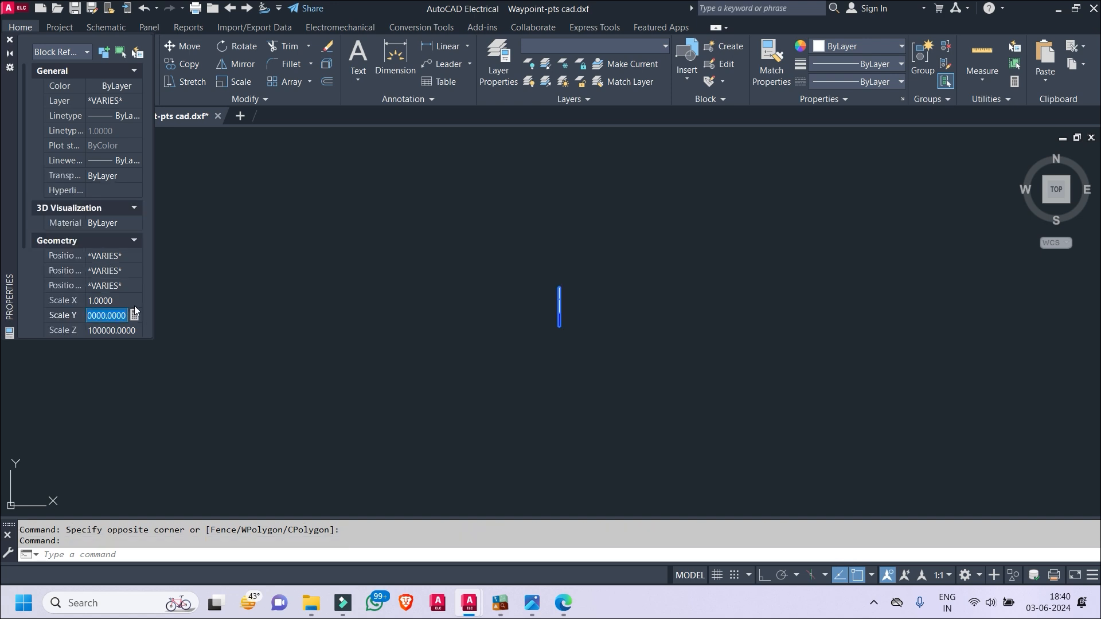
text(1.)
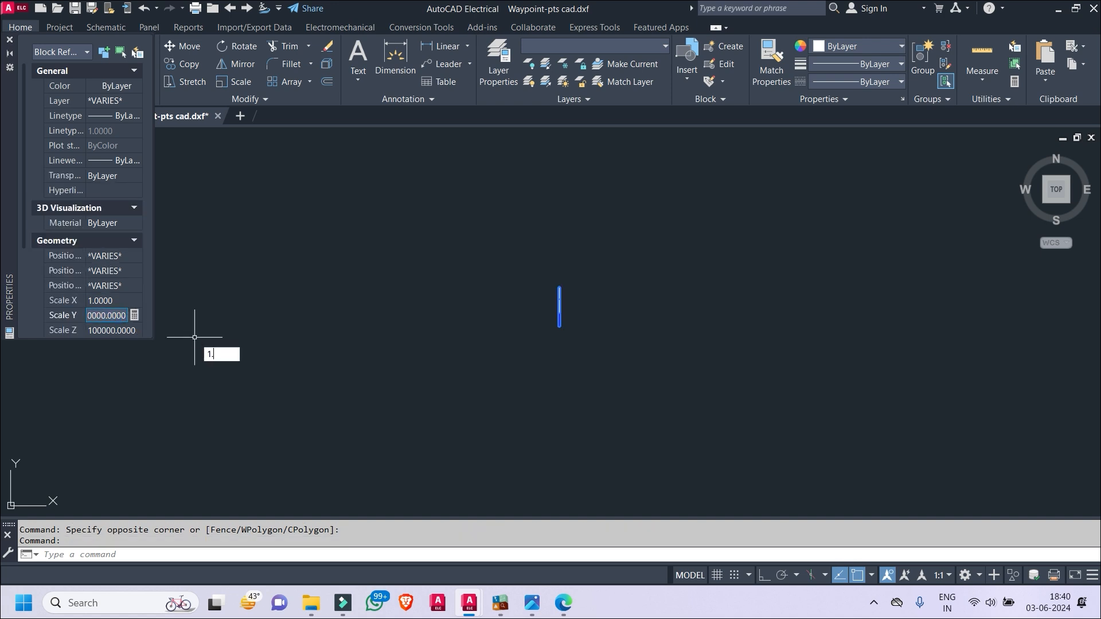
key(Escape)
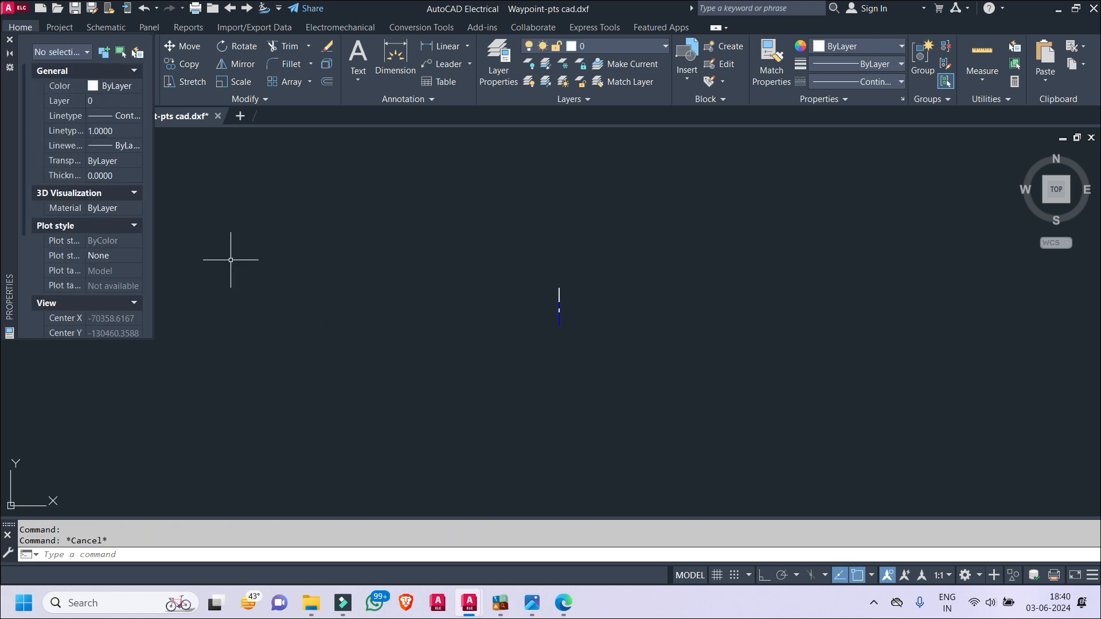
- Reselect the survey objects and set Scale Y and Scale Z of the block references to 1
click(565, 238)
click(480, 377)
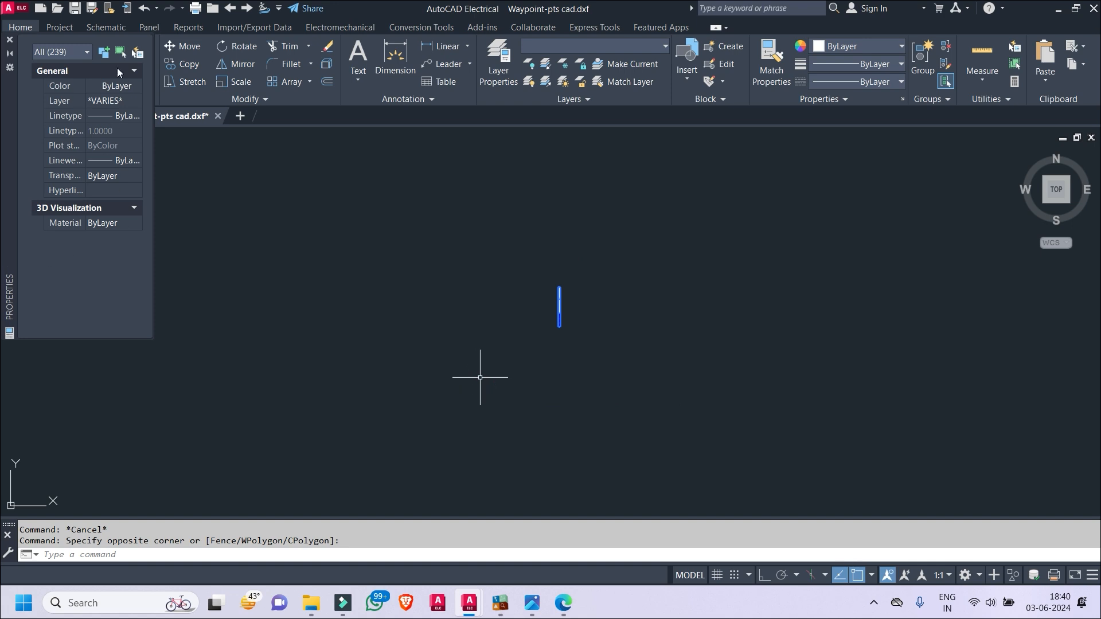
click(63, 53)
click(75, 84)
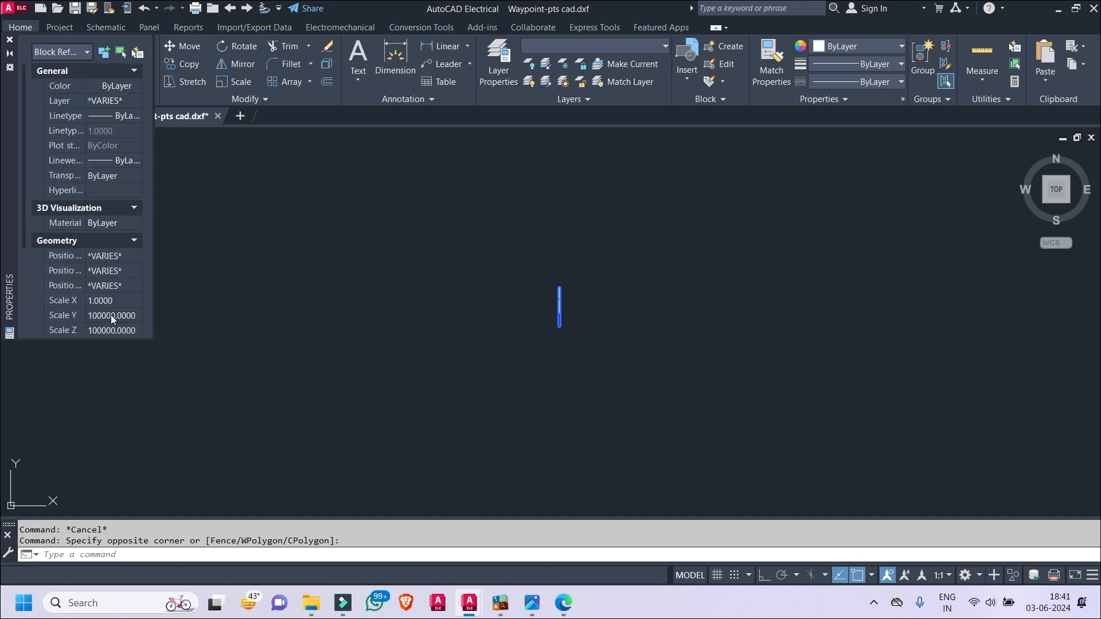
click(110, 315)
text(1.)
key(Tab)
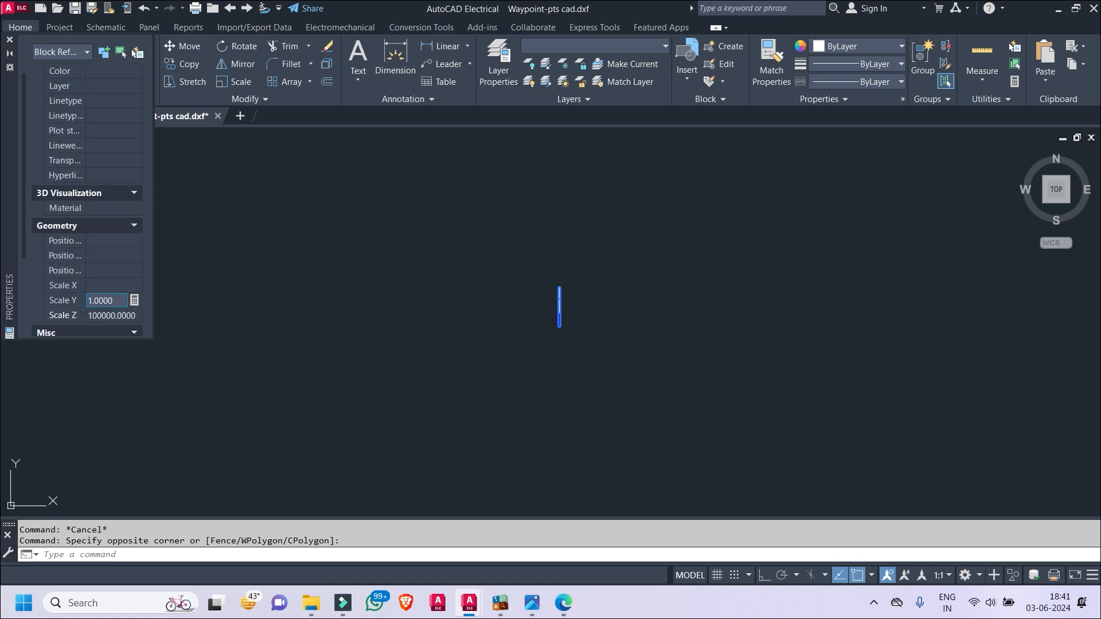
text(1.)
key(Return)
scroll(118, 314, down, 1)
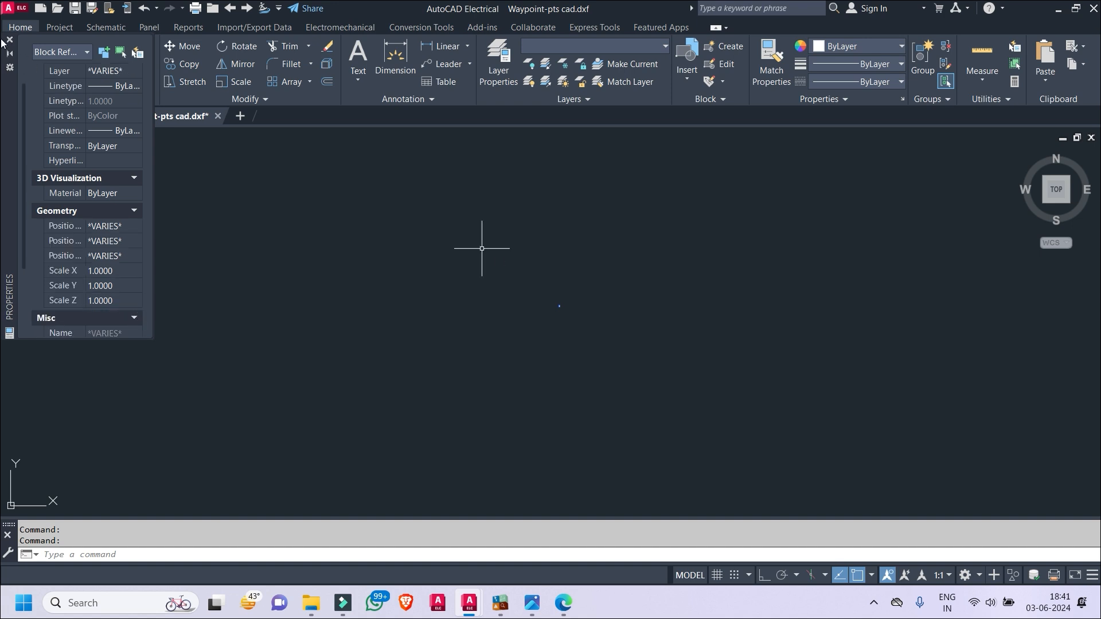
- Hide the object properties and clear the selection of survey objects
key(ctrl+1)
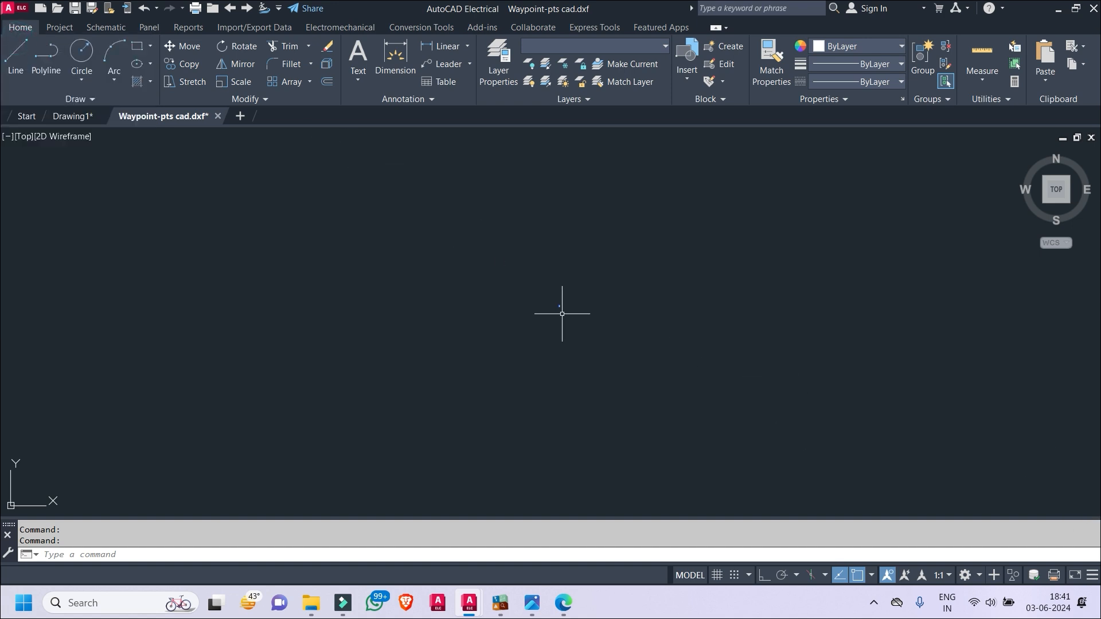
scroll(558, 290, up, 10)
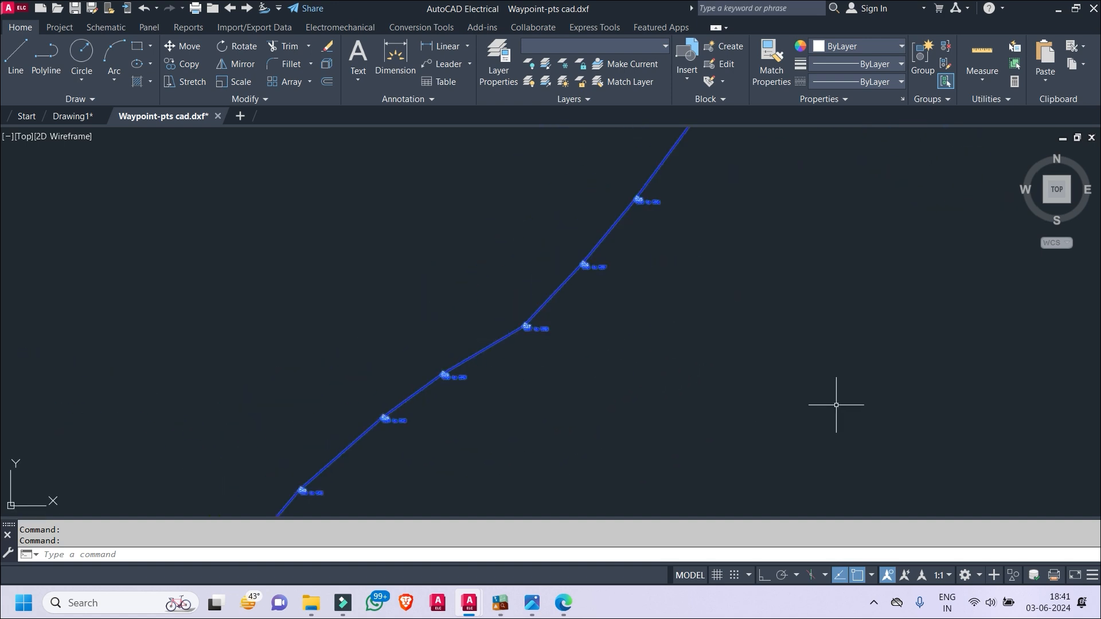
key(Escape)
key(Escape)
- View the whole scaled route and examine the waypoint marker and labels at its eastern end
scroll(732, 327, down, 6)
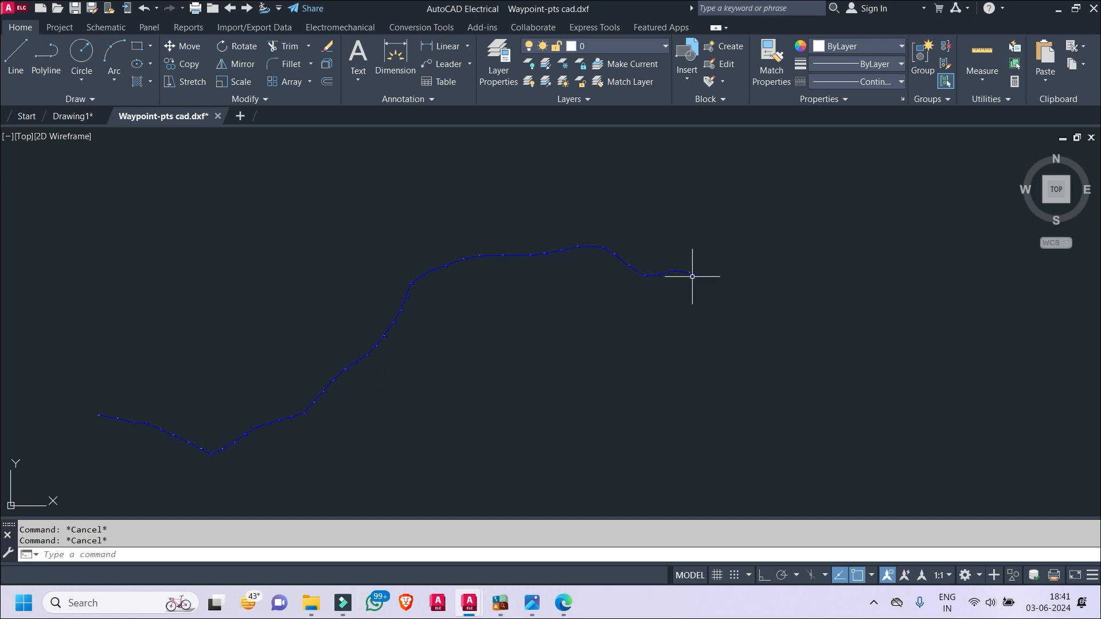
scroll(680, 258, up, 8)
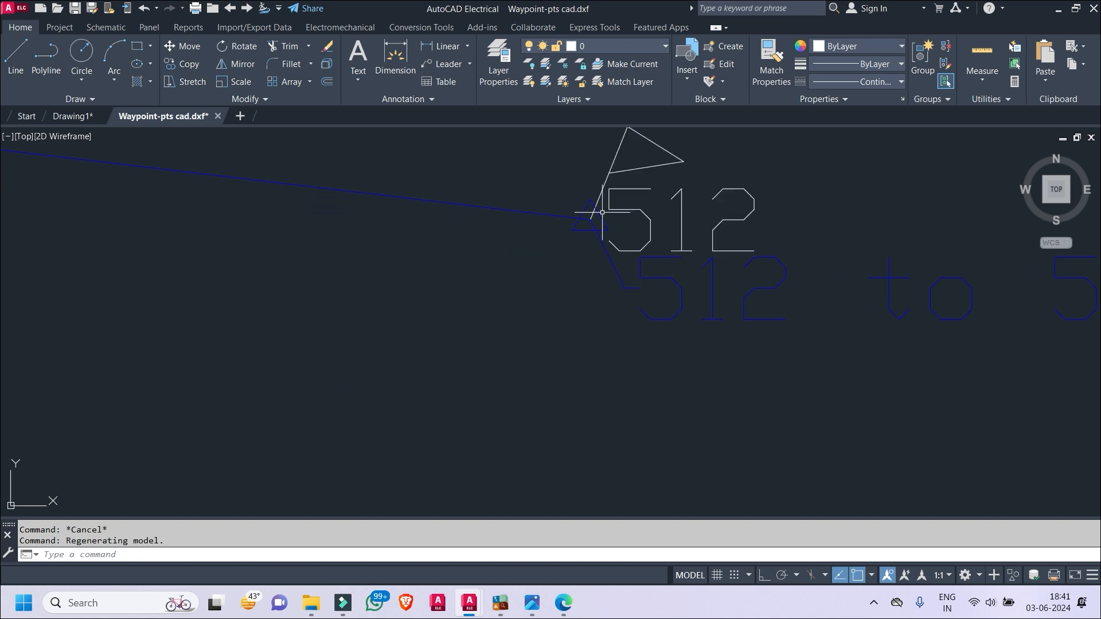
middle_drag(604, 239, 570, 299)
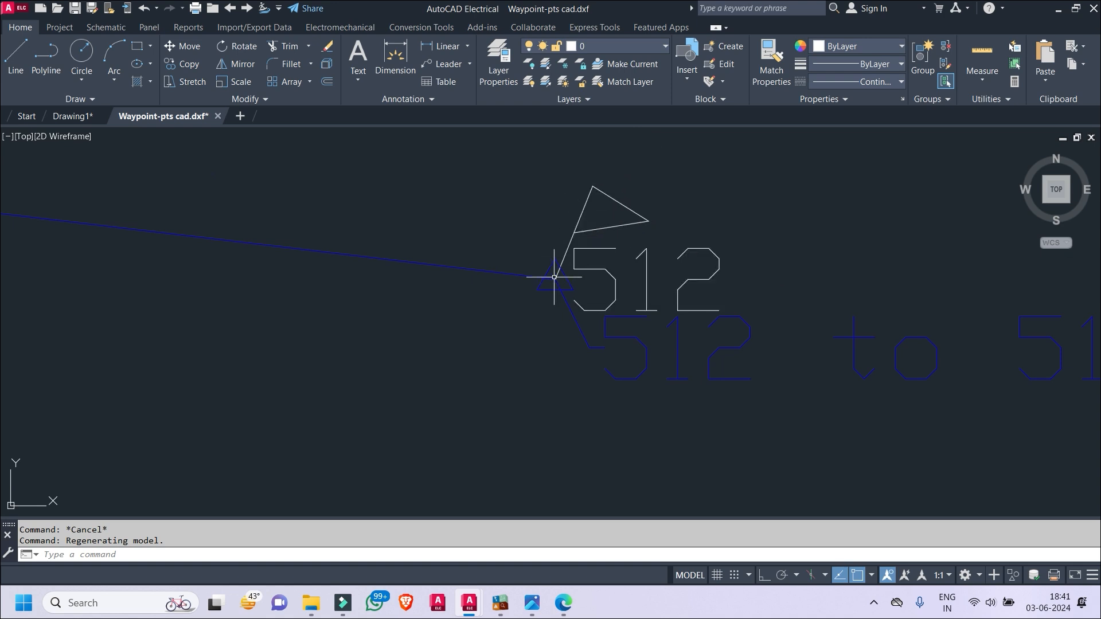
- Examine the waypoint markers and segment labels along the route, from waypoint 512 westward past waypoint 532
scroll(635, 251, down, 8)
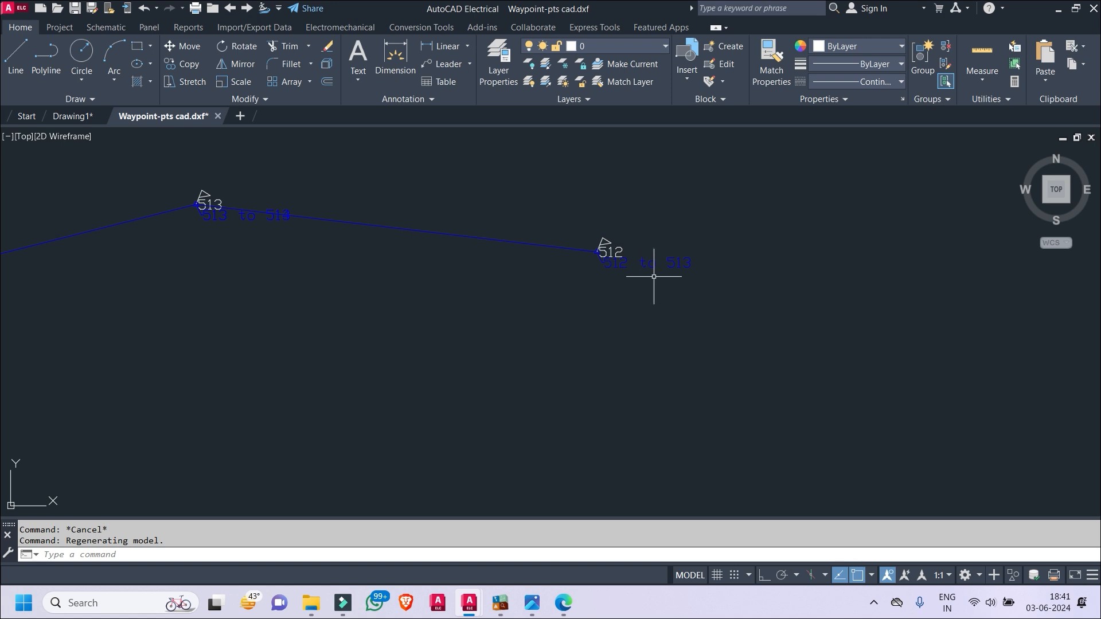
mouse_move(255, 238)
middle_down()
mouse_move(528, 196)
mouse_move(837, 205)
mouse_move(580, 233)
mouse_move(153, 207)
middle_up()
scroll(855, 168, up, 2)
scroll(755, 218, up, 2)
middle_drag(908, 210, 625, 214)
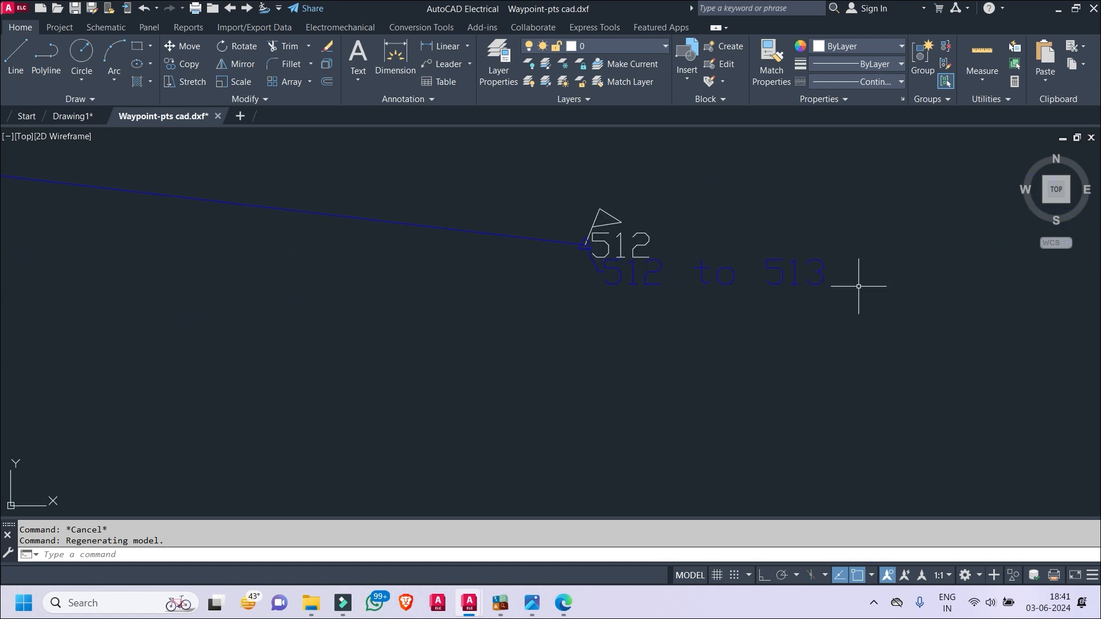
scroll(588, 245, down, 2)
scroll(646, 272, down, 2)
middle_drag(442, 279, 608, 266)
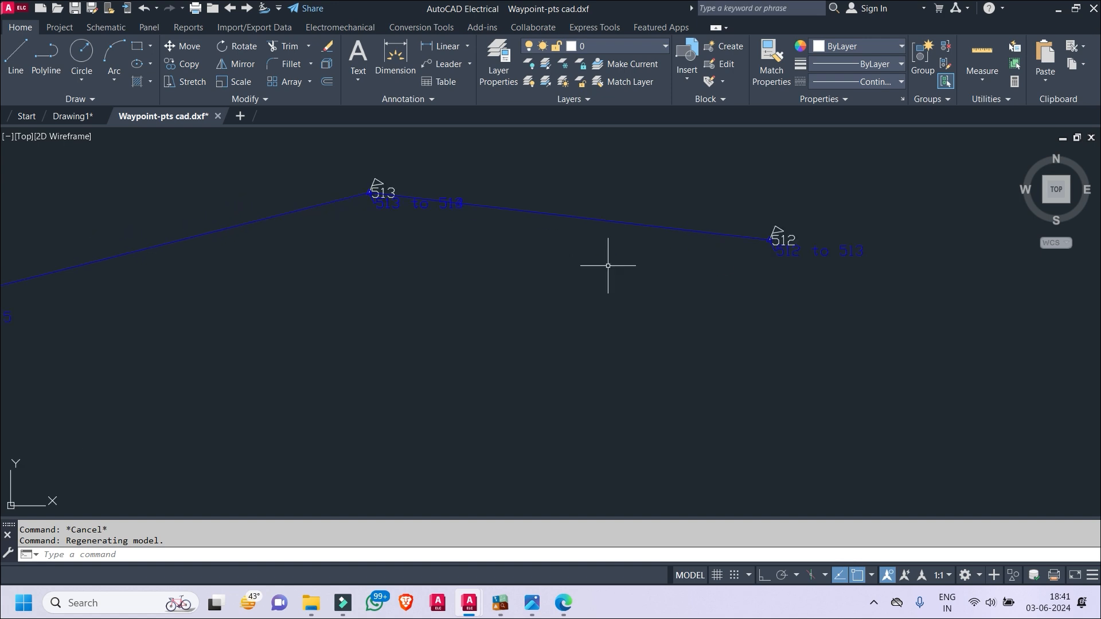
middle_drag(405, 207, 829, 200)
scroll(470, 289, down, 2)
middle_drag(458, 293, 826, 209)
middle_drag(476, 258, 874, 464)
scroll(614, 304, down, 2)
middle_drag(562, 264, 822, 498)
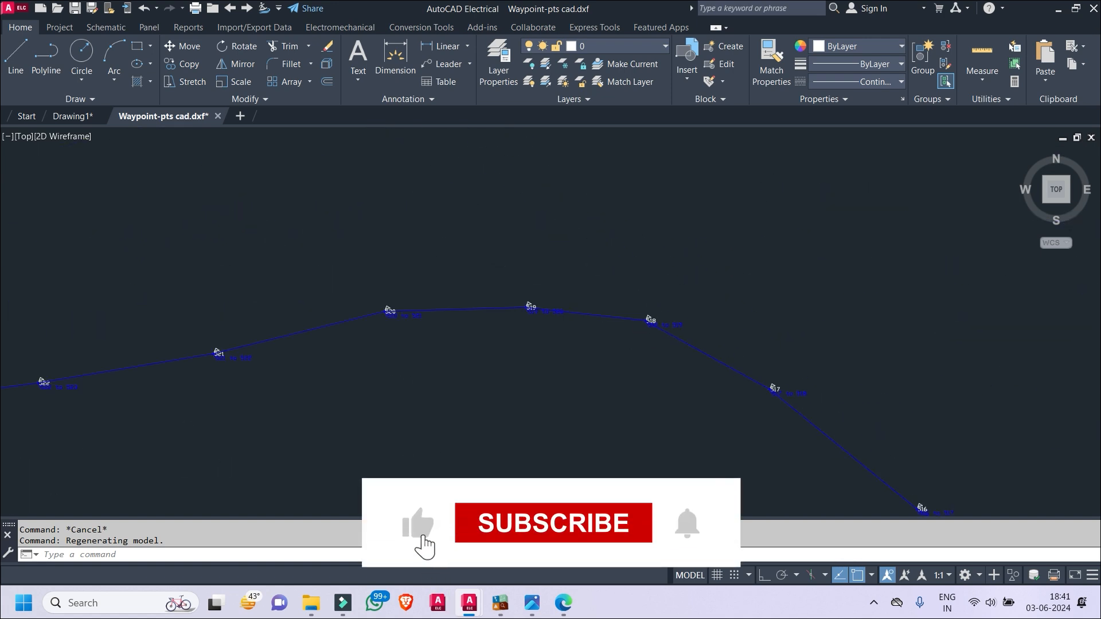
middle_drag(688, 505, 882, 368)
middle_drag(183, 212, 649, 319)
middle_drag(53, 361, 749, 266)
middle_drag(532, 368, 749, 233)
middle_drag(642, 252, 707, 225)
middle_drag(507, 388, 557, 264)
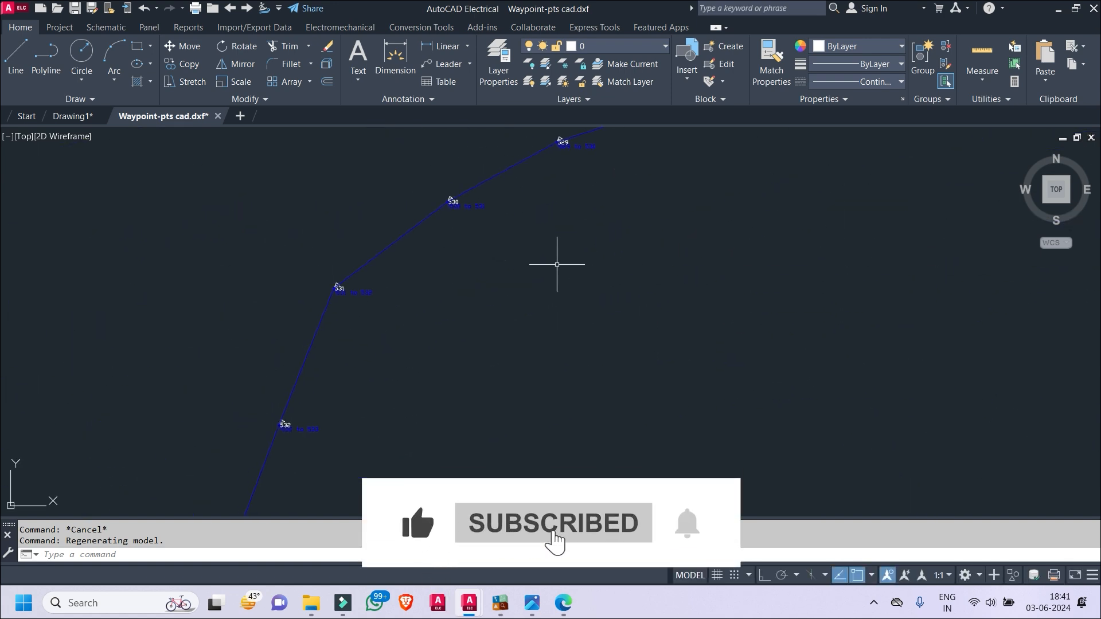
middle_drag(489, 266, 639, 167)
scroll(668, 251, down, 10)
middle_drag(746, 253, 598, 231)
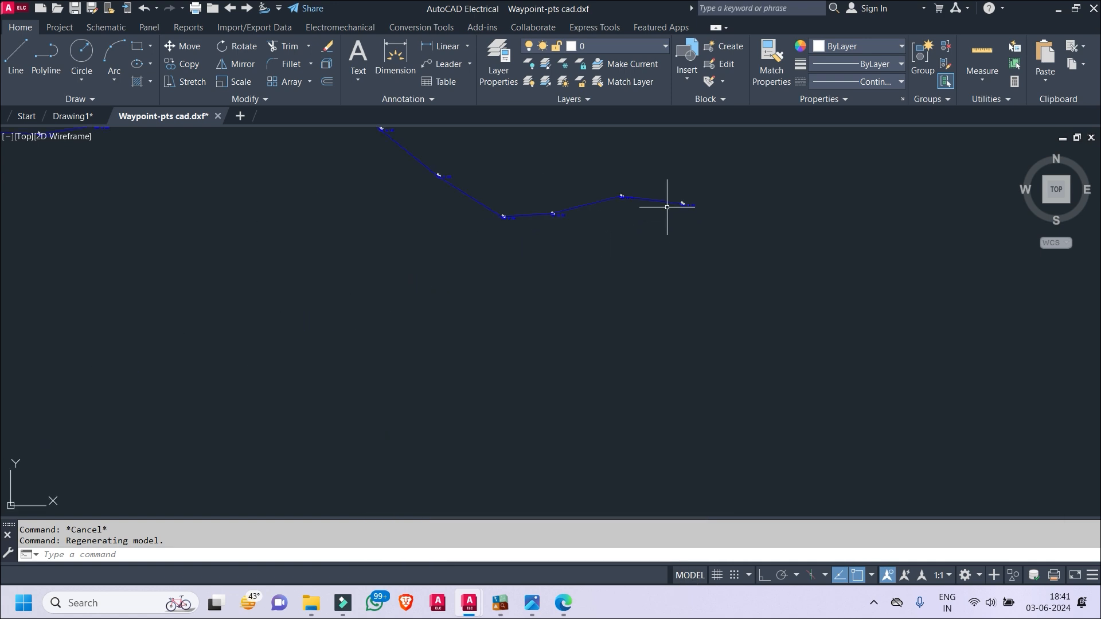
- Select the blue triangle and the "512 to 513" label at waypoint 512, select all similar objects along the route, and erase them
scroll(667, 207, up, 4)
scroll(717, 211, up, 12)
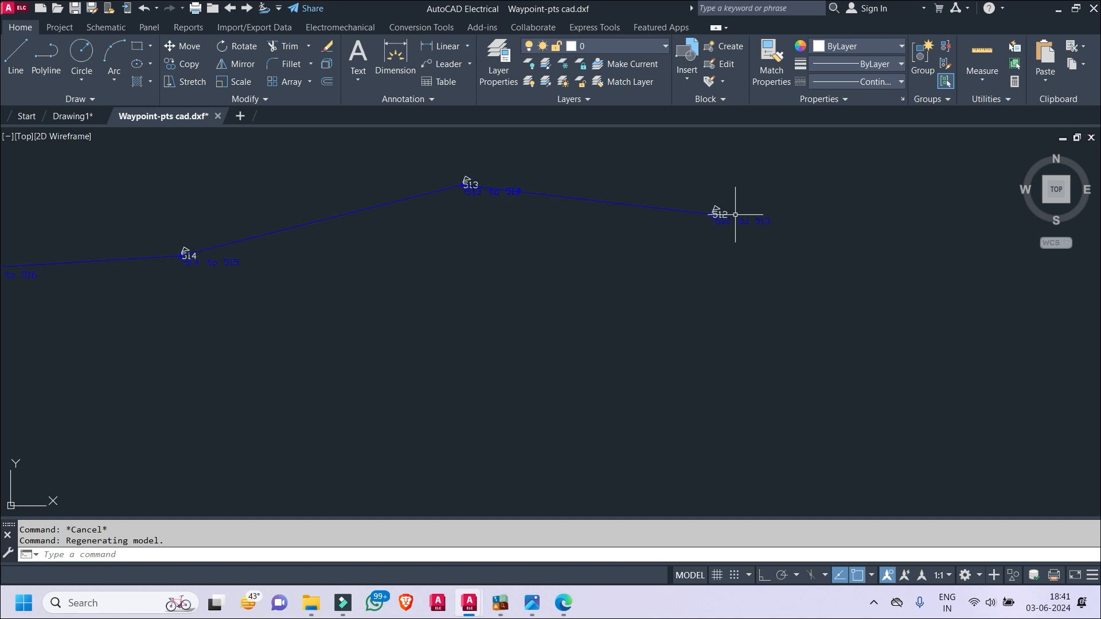
click(636, 210)
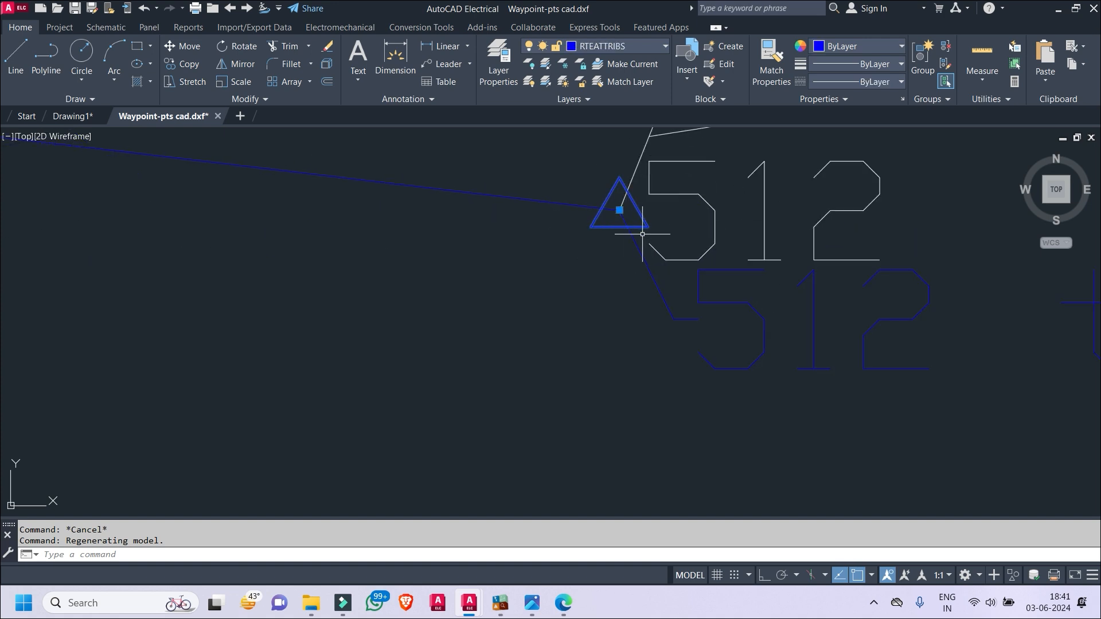
click(654, 270)
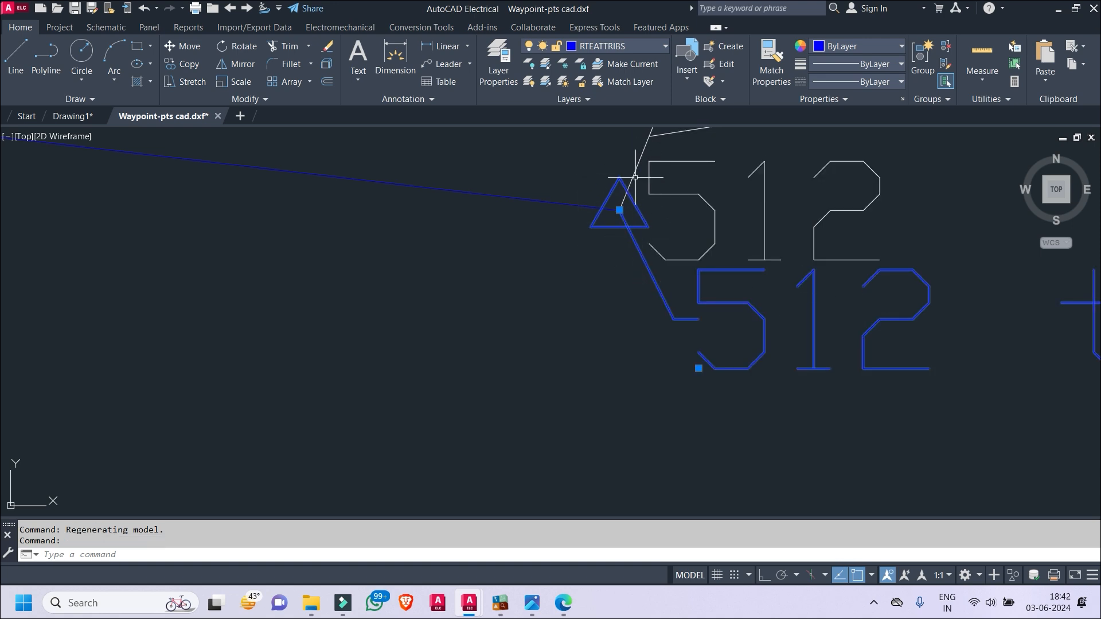
scroll(643, 275, down, 4)
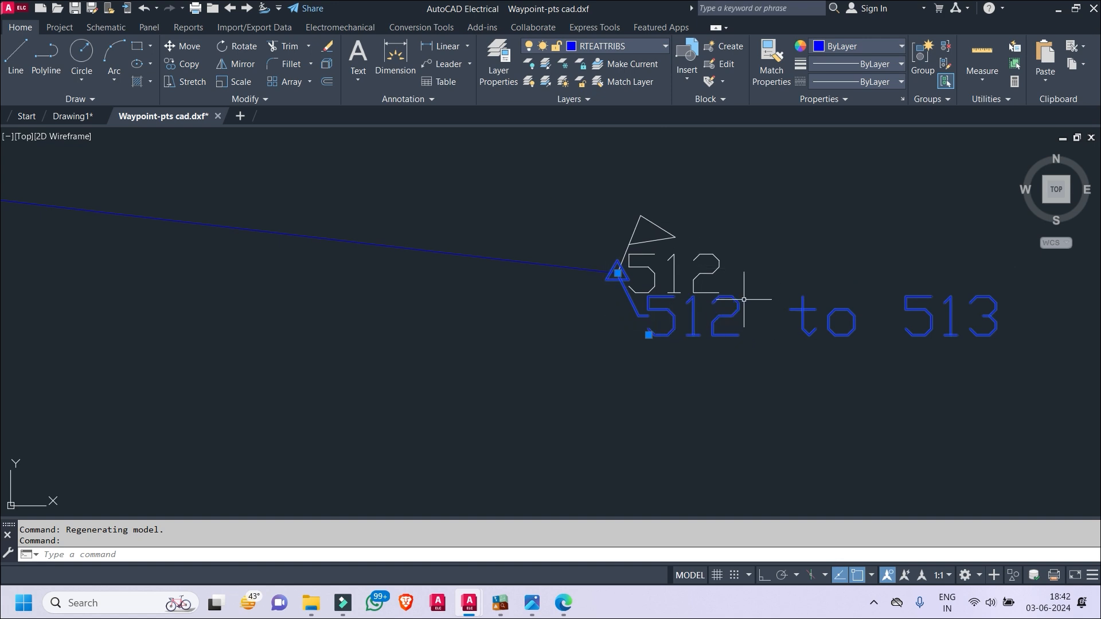
right_click(737, 299)
click(554, 353)
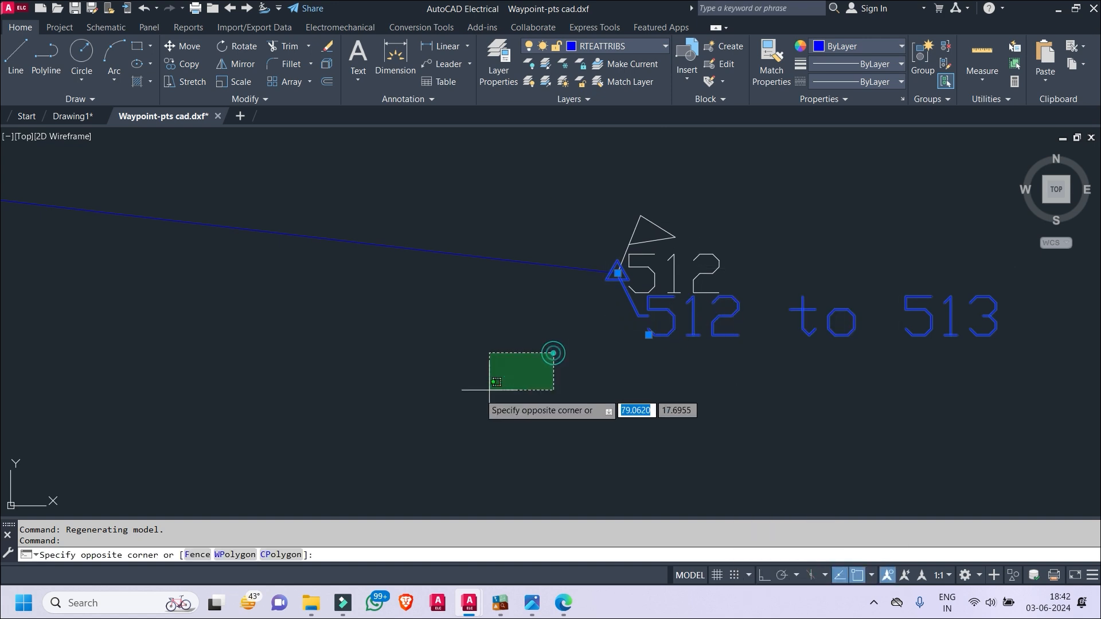
click(467, 397)
scroll(665, 352, down, 6)
middle_drag(290, 339, 751, 283)
middle_drag(646, 281, 7, 262)
scroll(478, 257, up, 8)
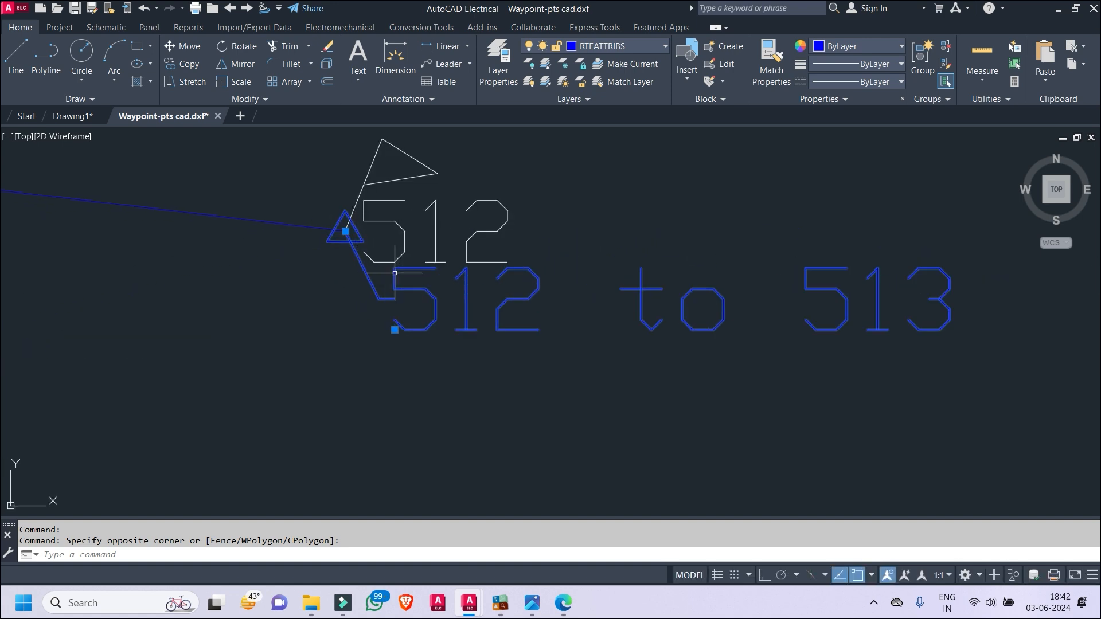
right_click(412, 275)
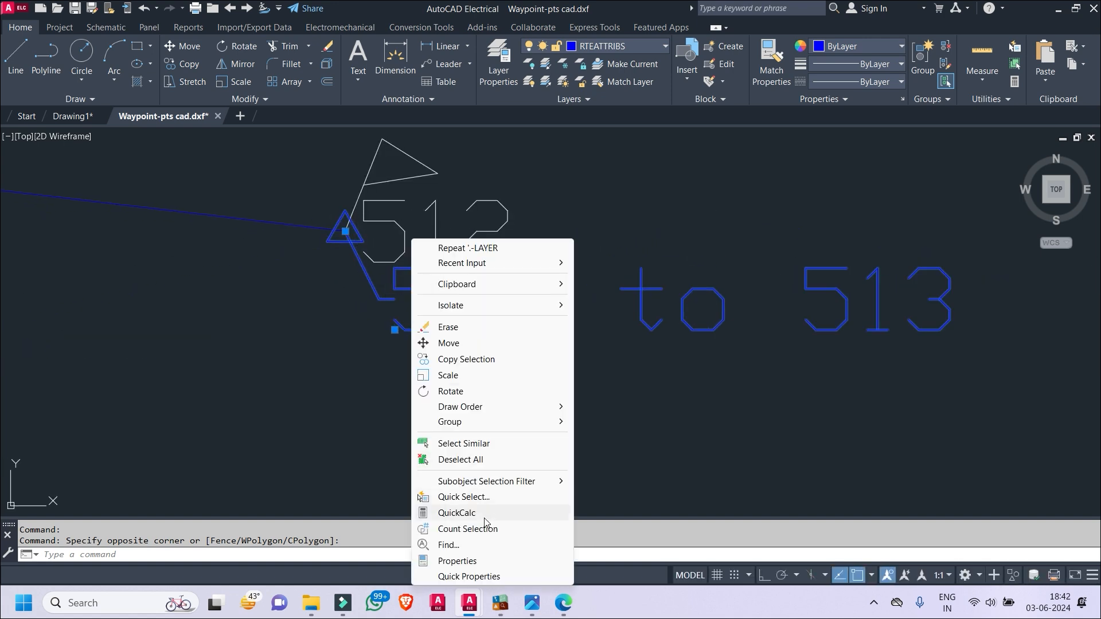
click(462, 445)
scroll(322, 319, down, 15)
middle_drag(351, 320, 1058, 342)
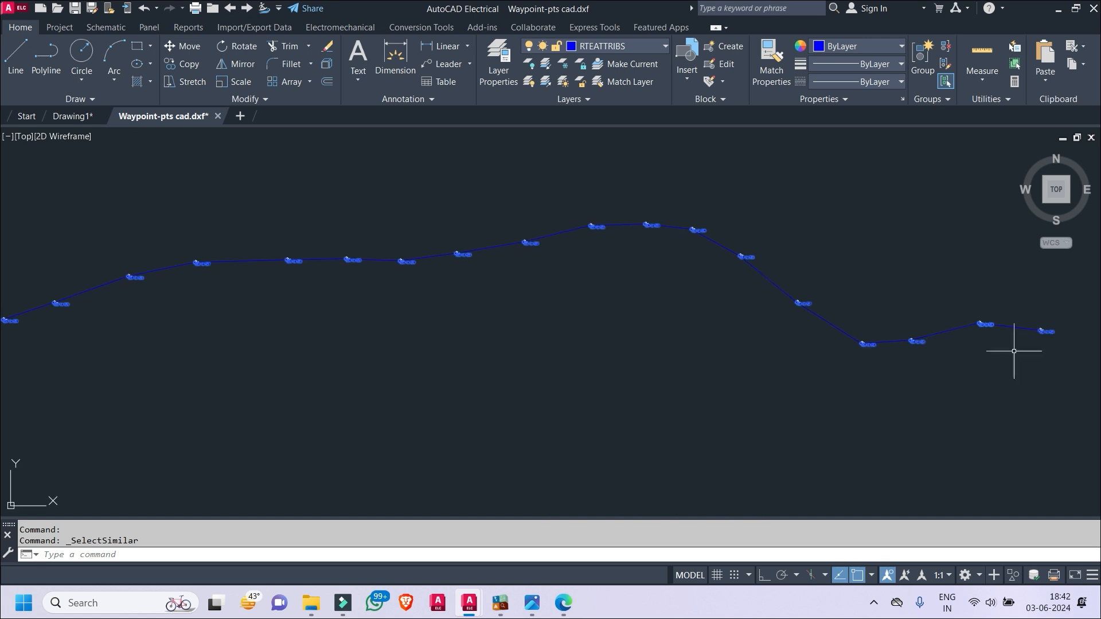
scroll(196, 271, up, 2)
scroll(196, 271, up, 5)
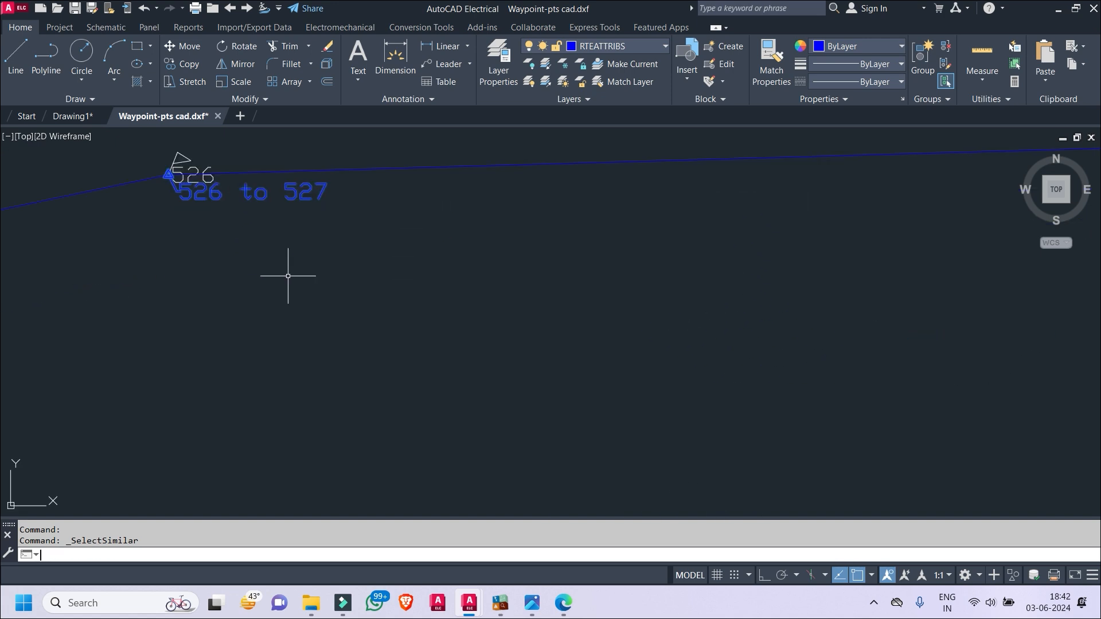
scroll(584, 328, down, 5)
scroll(652, 338, up, 3)
key(Delete)
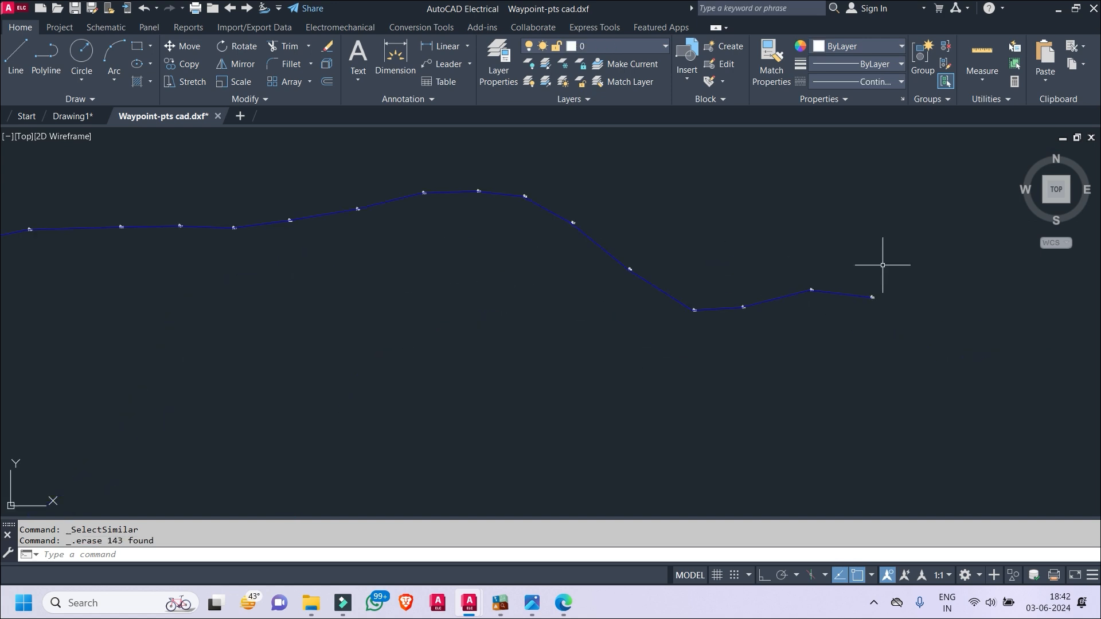
scroll(883, 265, up, 5)
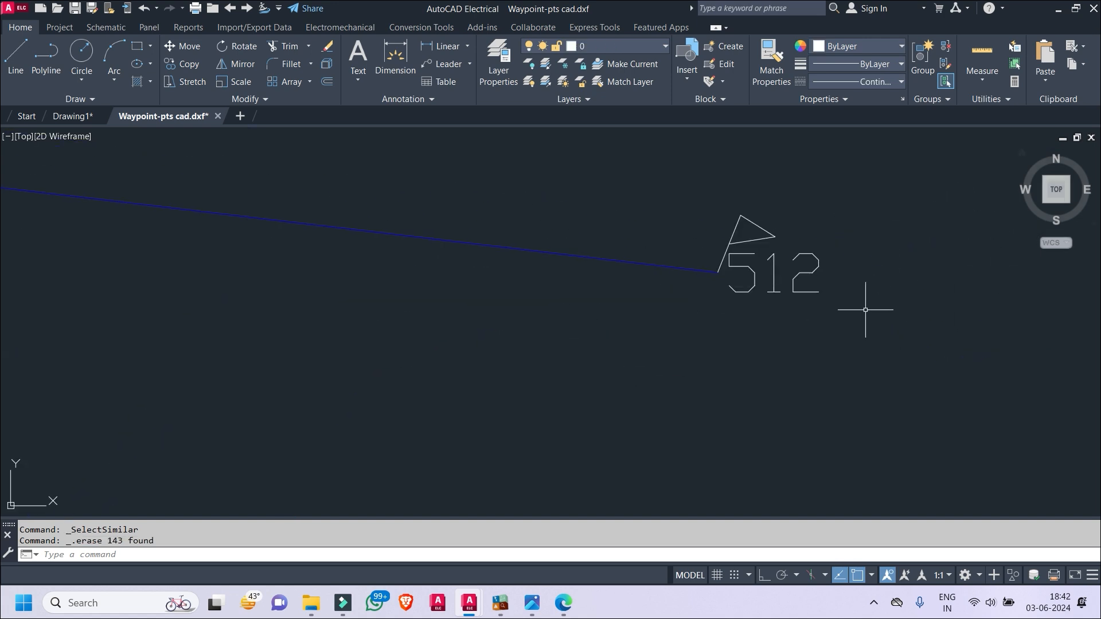
scroll(761, 218, down, 5)
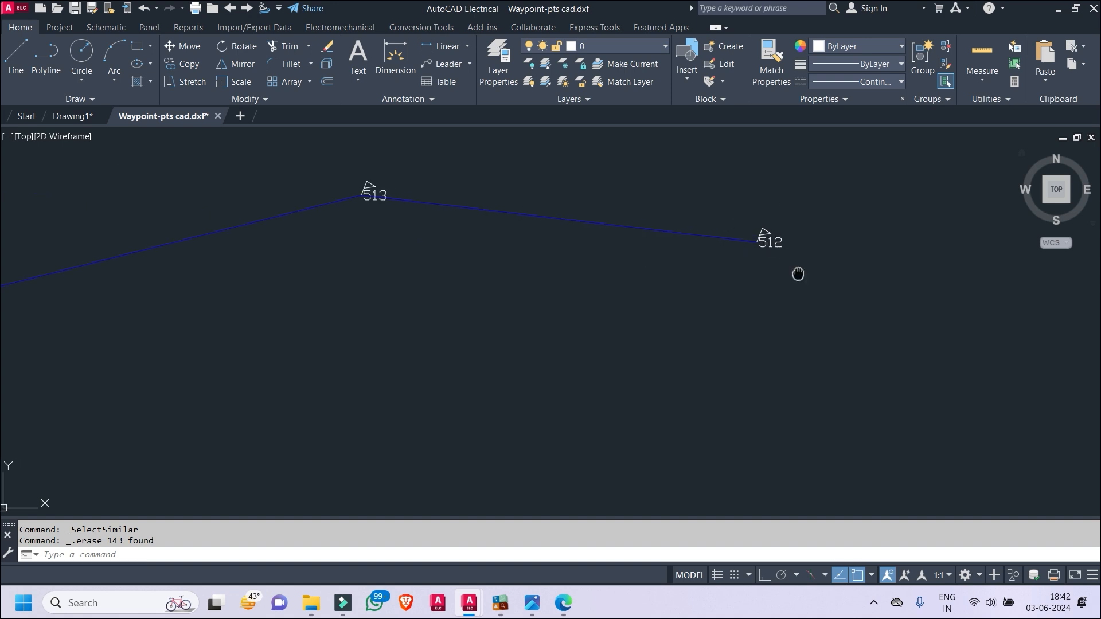
middle_drag(797, 270, 546, 255)
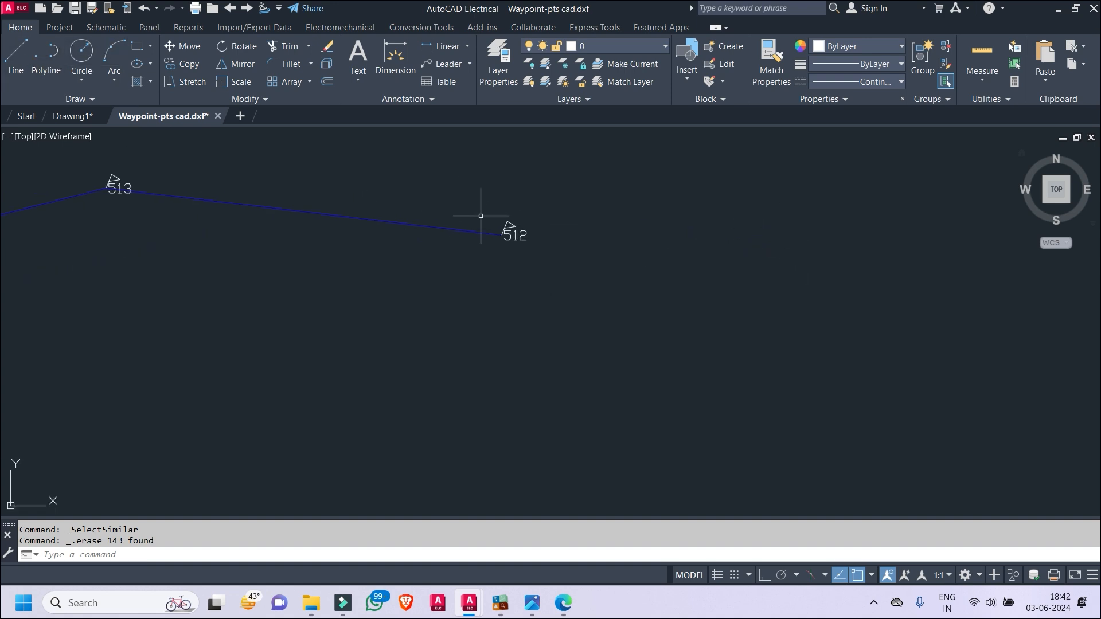
scroll(496, 252, up, 2)
click(75, 57)
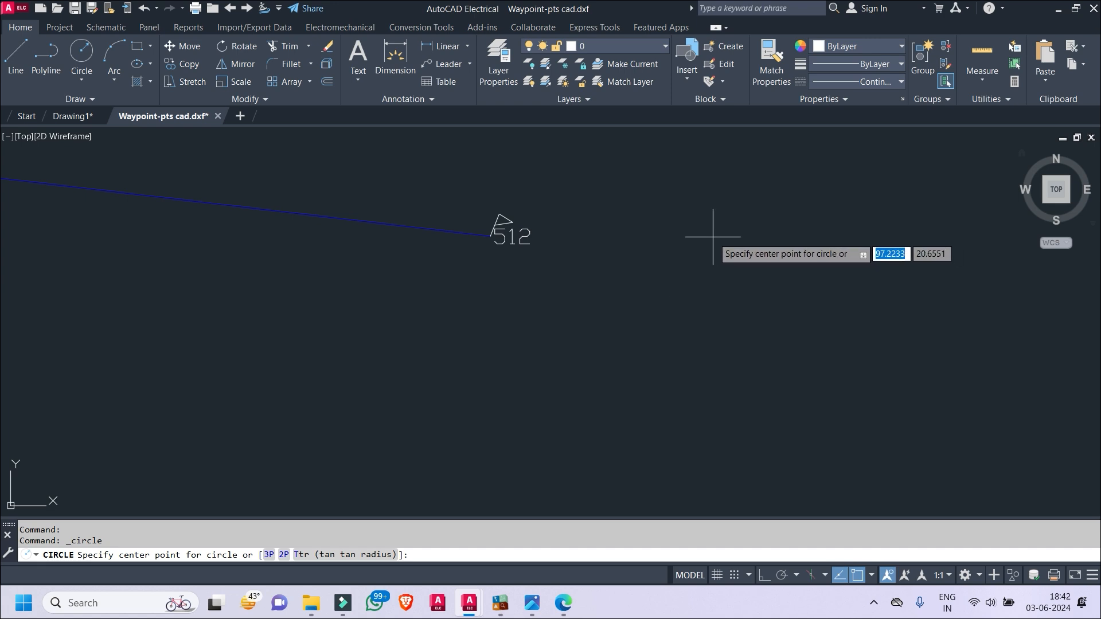
key(Escape)
key(Escape)
key(Escape)
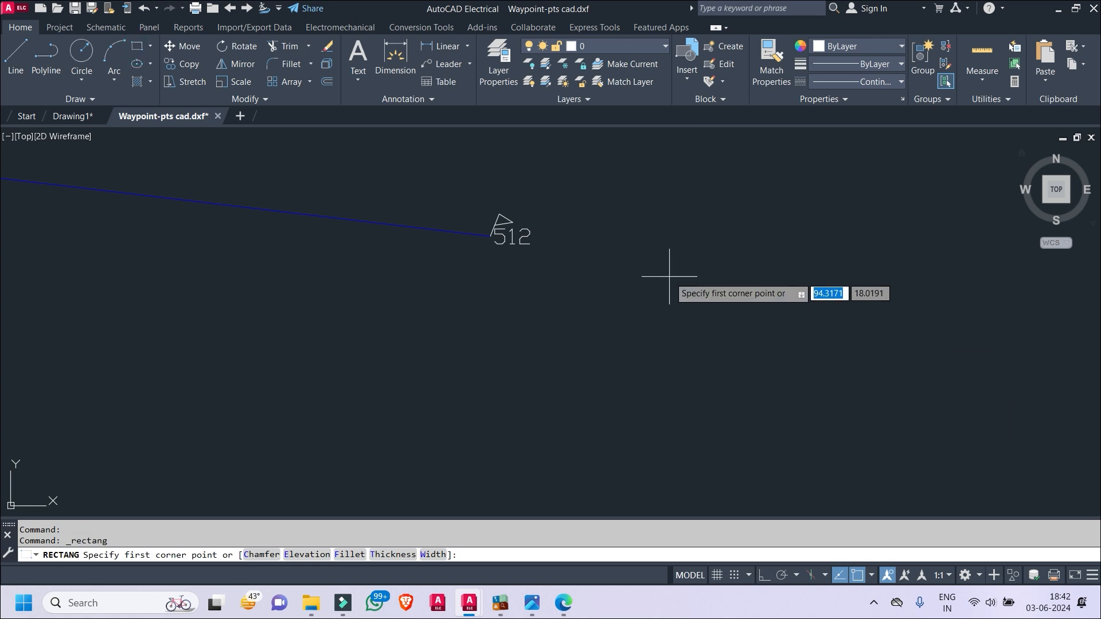
- Draw a small square in the empty area east of waypoint 512 with the Rectangle command
middle_drag(668, 275, 583, 281)
click(633, 205)
click(657, 229)
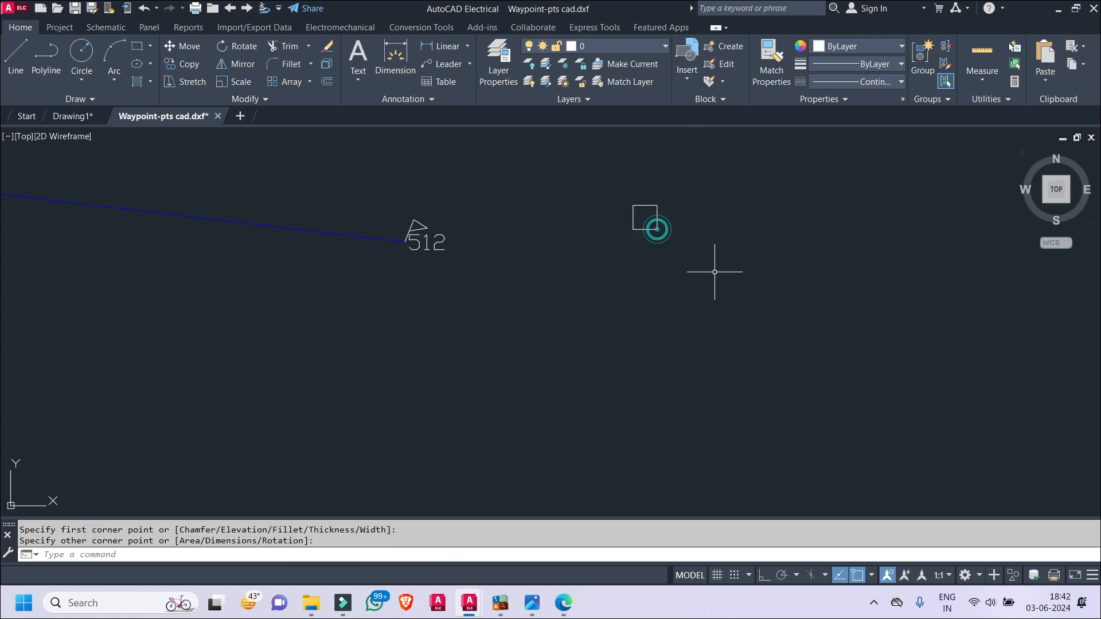
- Copy the small square about 3.75 units horizontally to the east with Ortho on
click(681, 199)
click(627, 235)
right_click(627, 235)
click(682, 334)
click(682, 339)
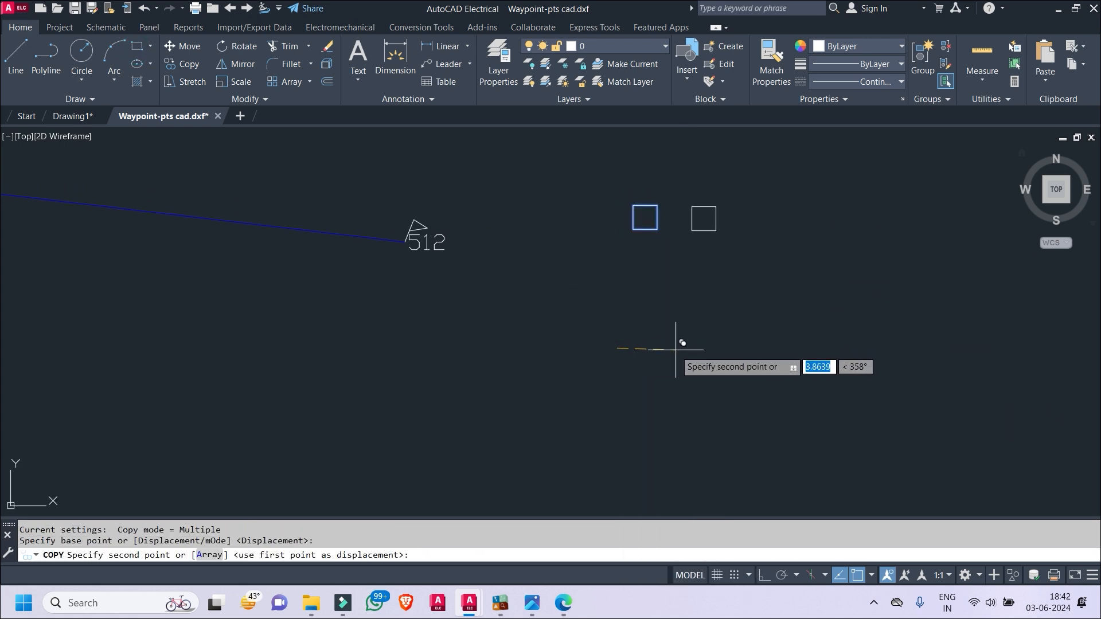
key(F8)
click(673, 311)
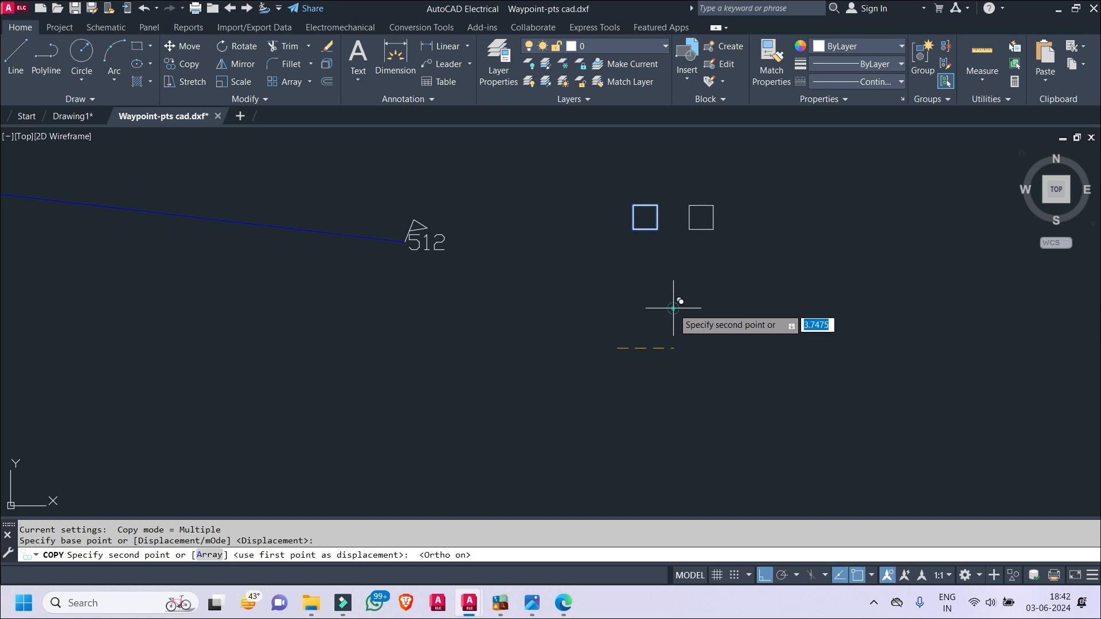
key(Escape)
key(Escape)
key(Escape)
- Draw two diagonal lines between opposite corners of the copied square to make a crossed box
click(22, 54)
scroll(648, 207, up, 4)
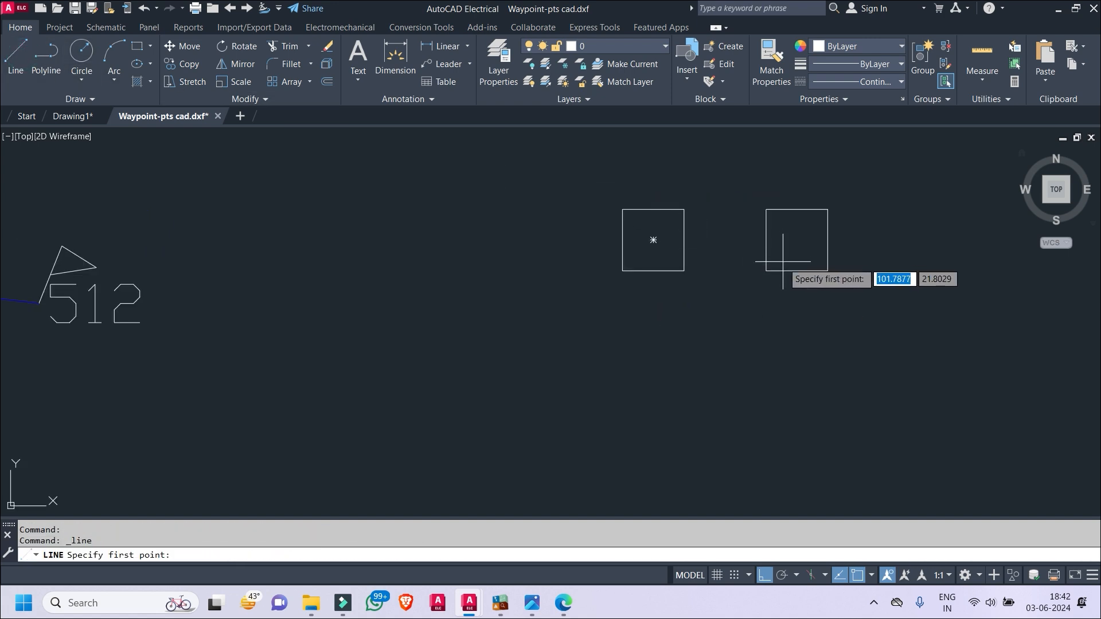
click(766, 271)
click(826, 209)
key(Return)
key(Return)
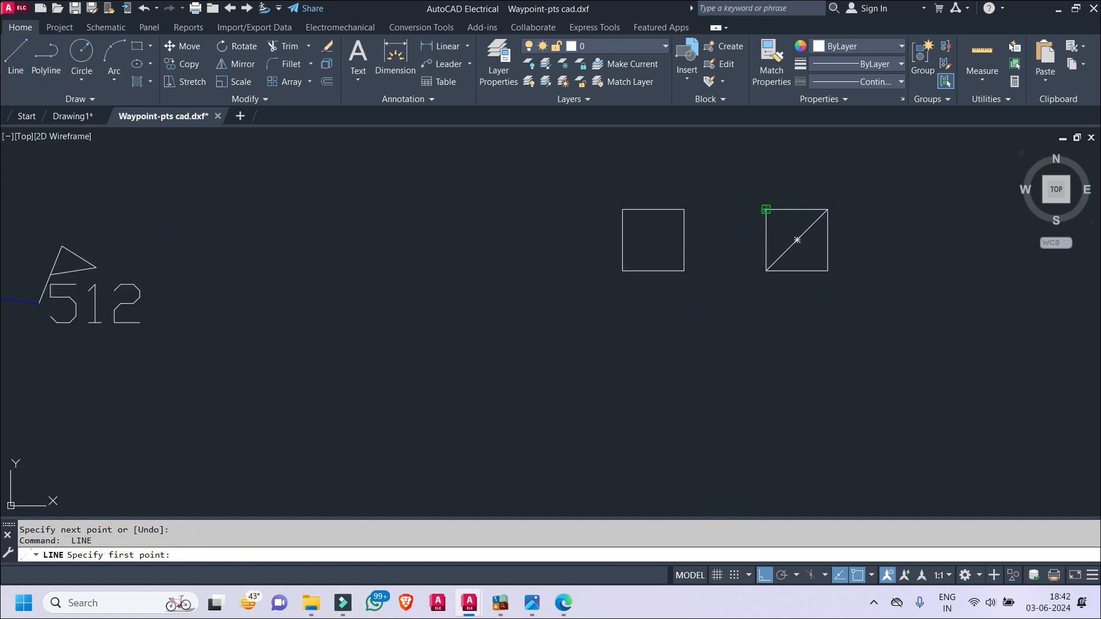
click(766, 209)
click(827, 270)
key(Escape)
key(Escape)
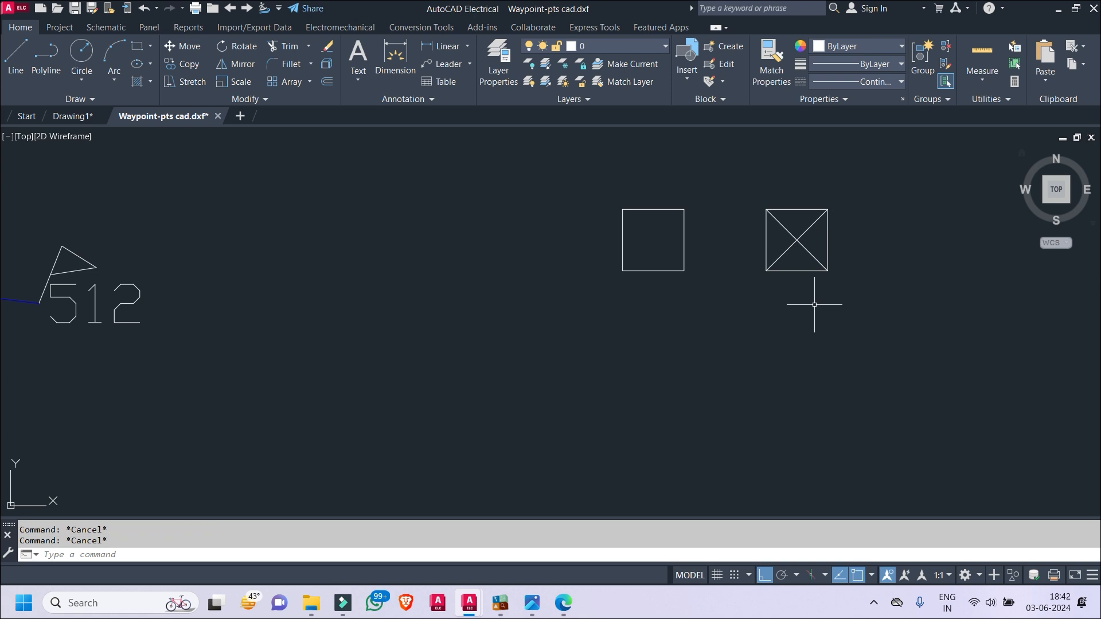
- Compare the plain and crossed square symbols with the waypoint markers 512 and 513 along the line
scroll(813, 304, down, 4)
middle_drag(325, 298, 618, 336)
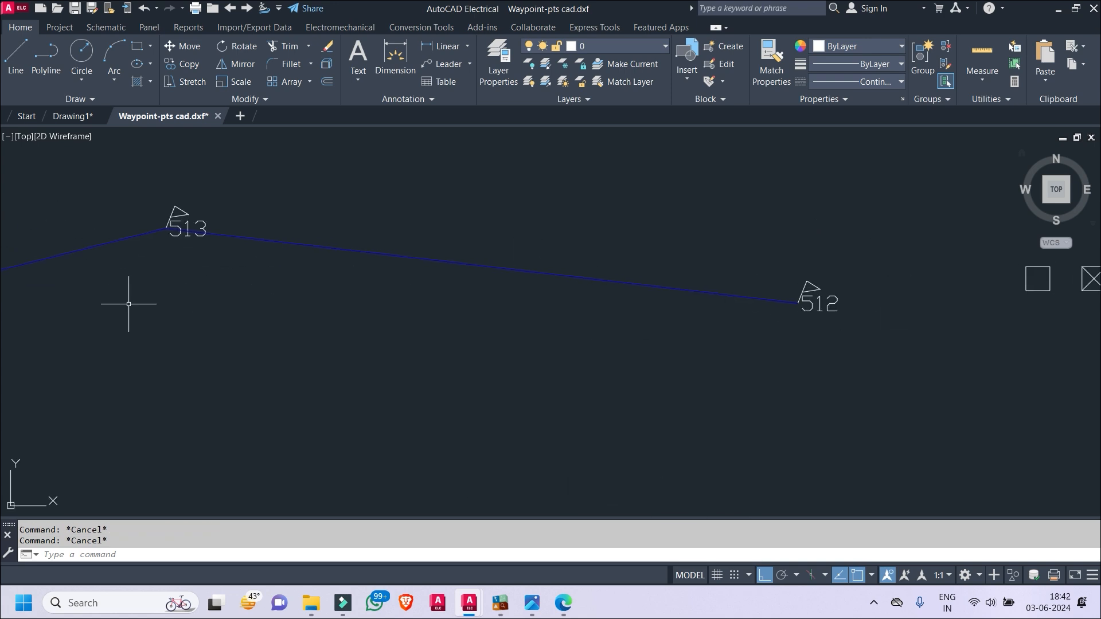
middle_drag(128, 304, 436, 301)
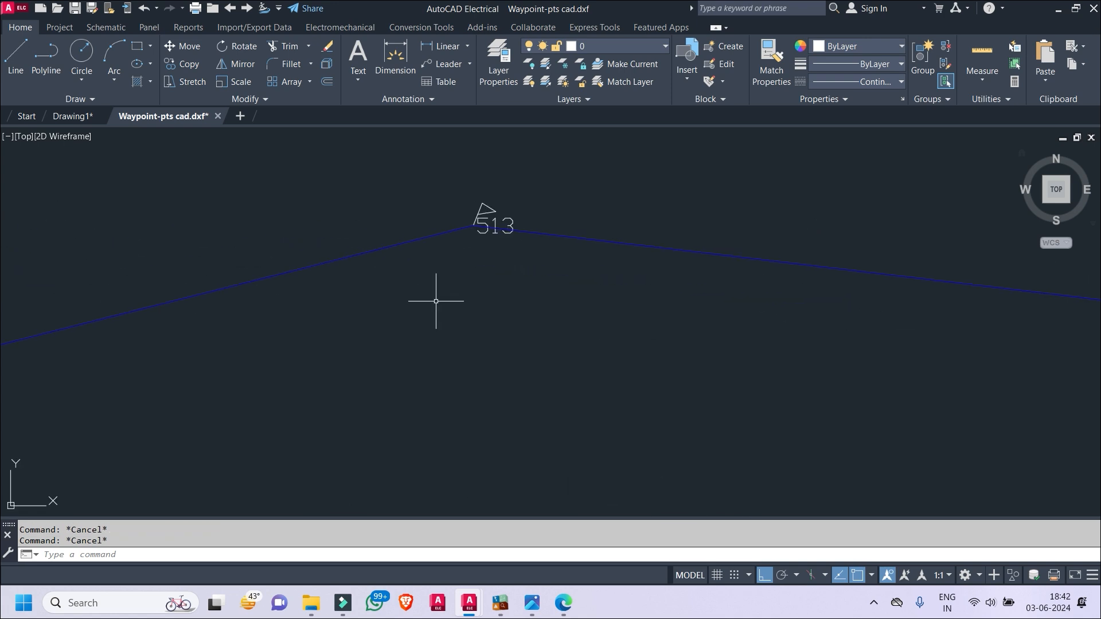
scroll(701, 360, down, 2)
middle_drag(663, 352, 269, 293)
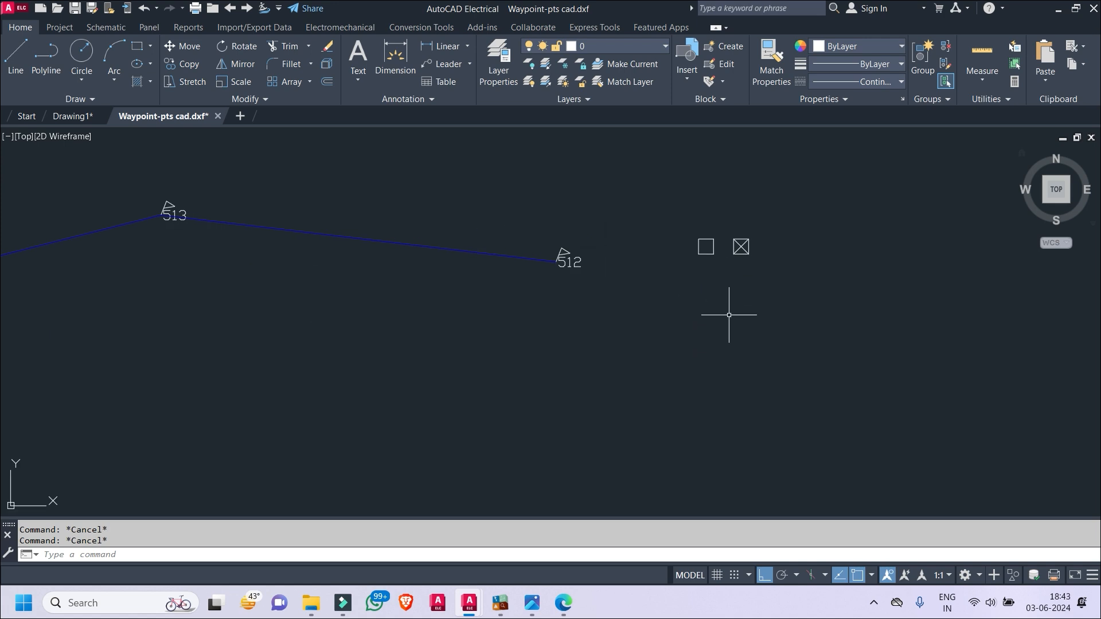
scroll(690, 241, up, 2)
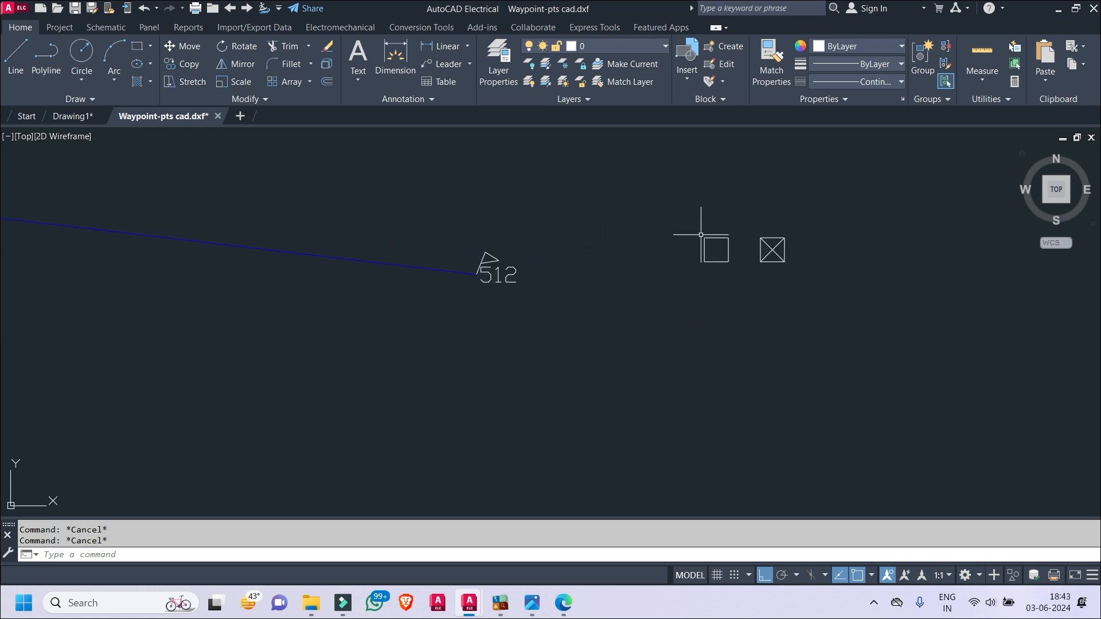
scroll(711, 221, up, 6)
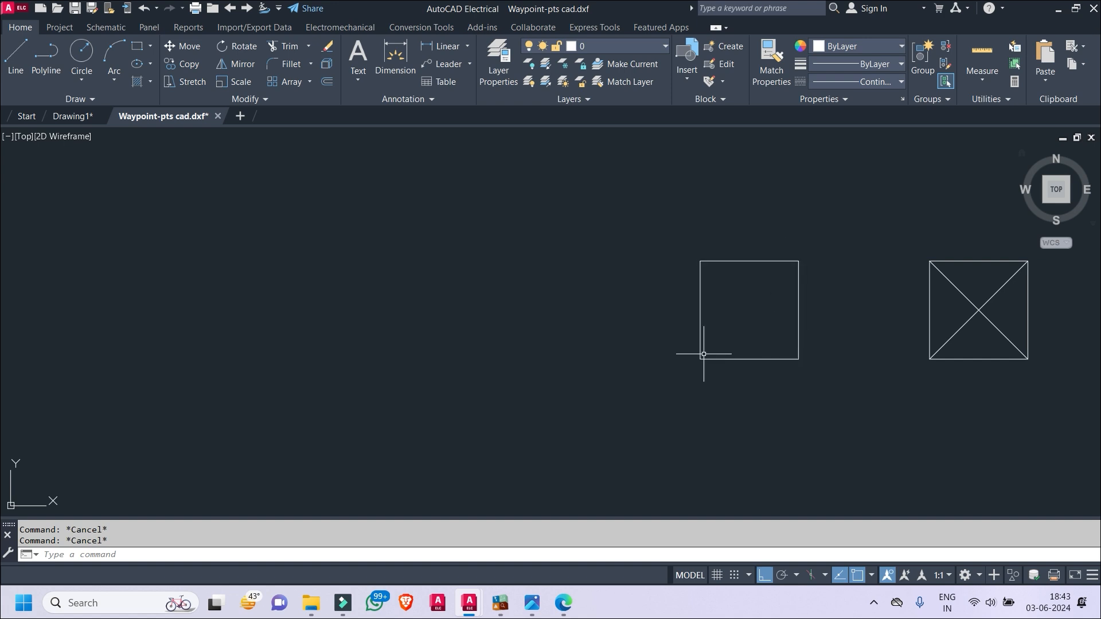
scroll(705, 352, down, 4)
middle_drag(737, 327, 515, 207)
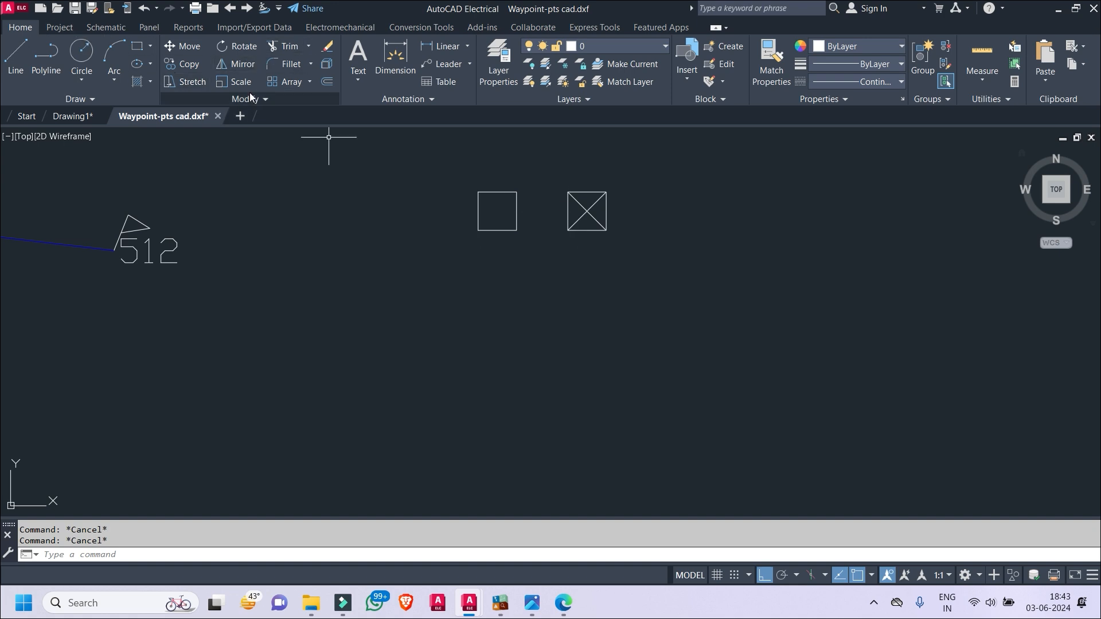
text(TXT2MTXT)
key(Return)
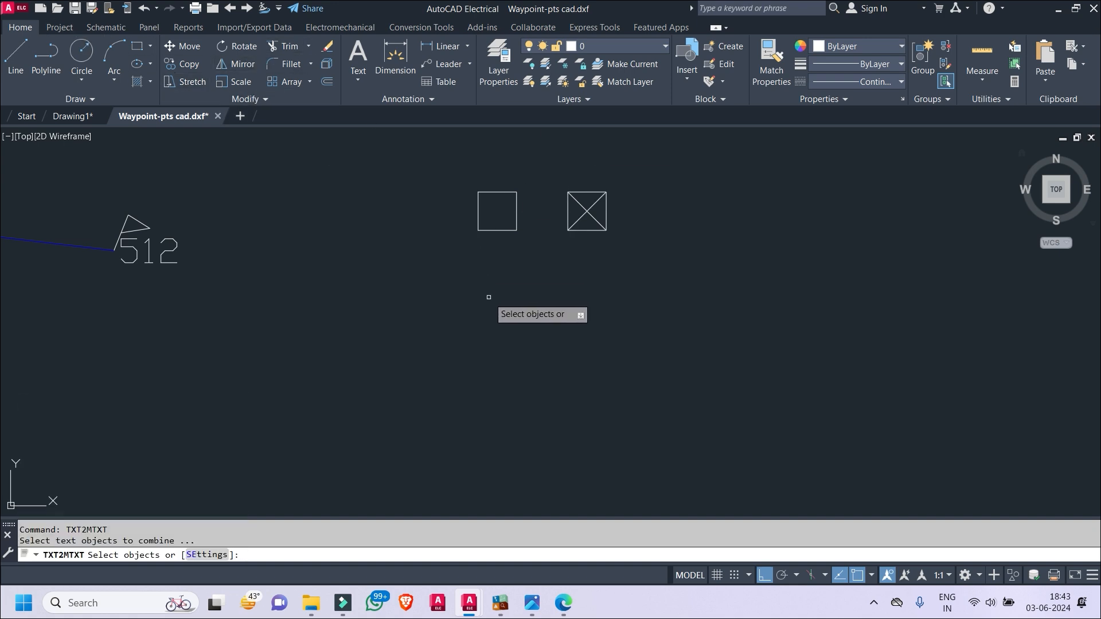
click(472, 253)
click(619, 314)
key(Escape)
- Add the multiline text HT just below the plain and crossed squares
text(M)
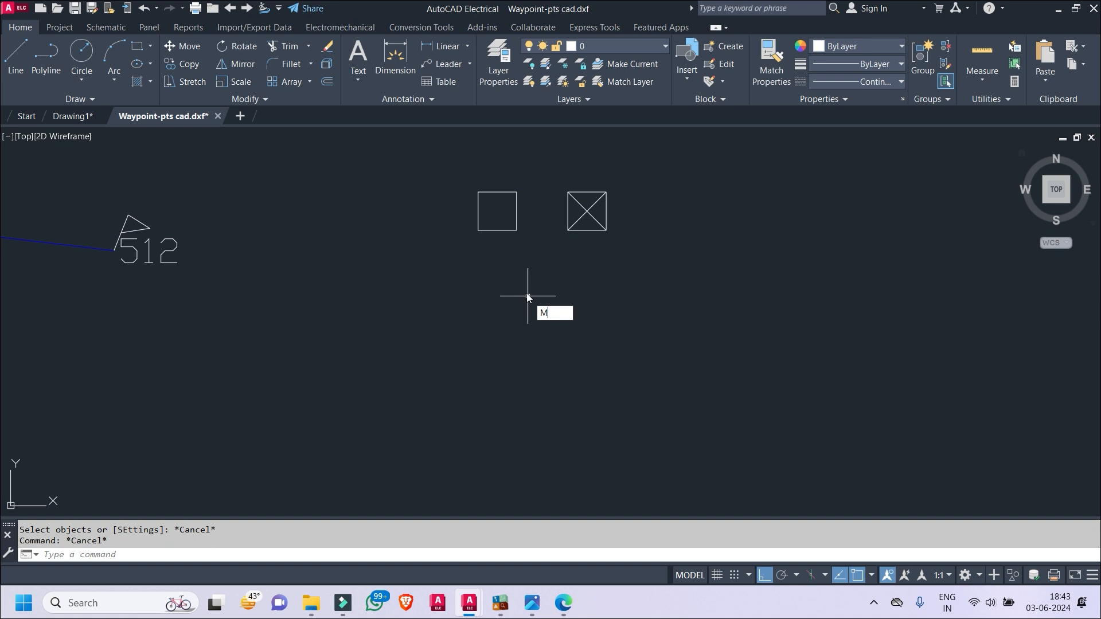
text(TEXT)
key(Return)
click(483, 247)
click(619, 328)
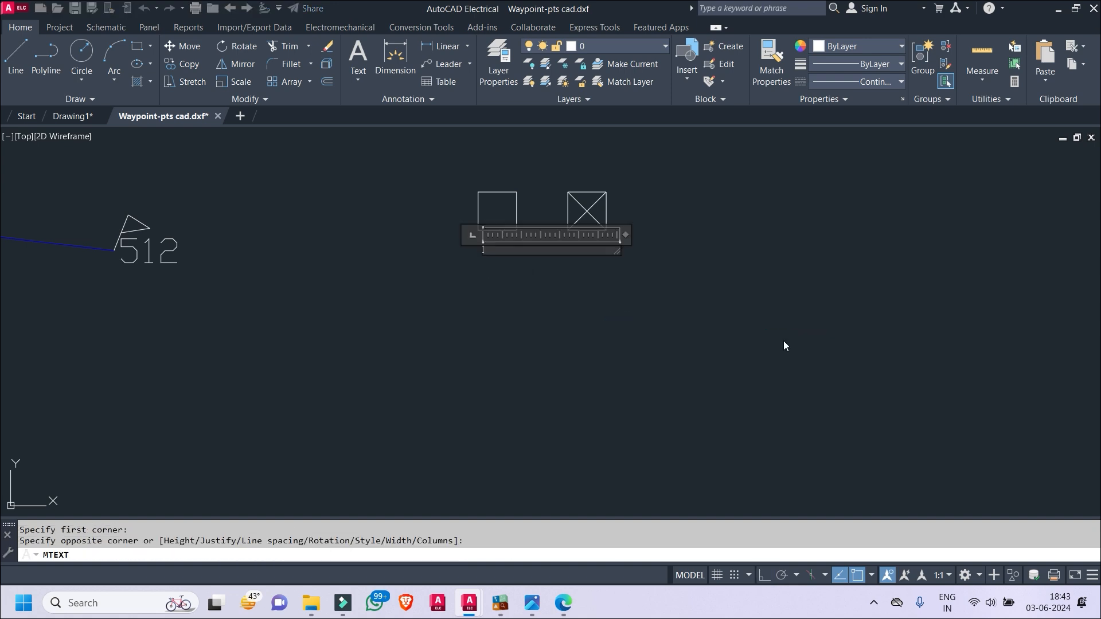
text(HT)
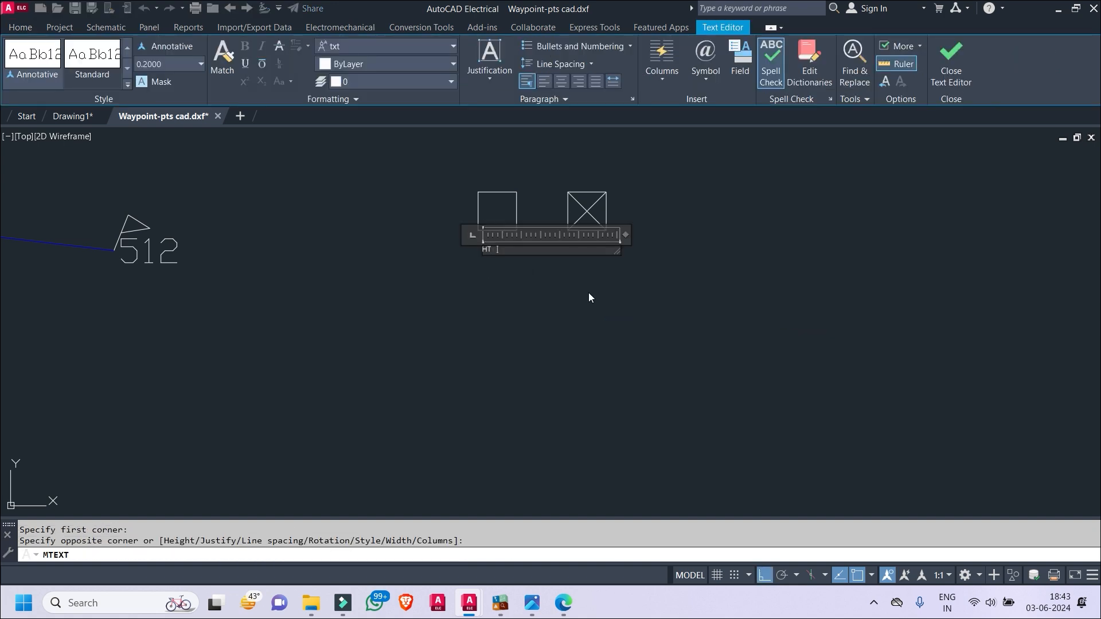
click(654, 306)
- Scale up the HT text to a height of about 0.49 from a base point at its lower-left corner
scroll(482, 242, up, 4)
click(479, 240)
click(549, 312)
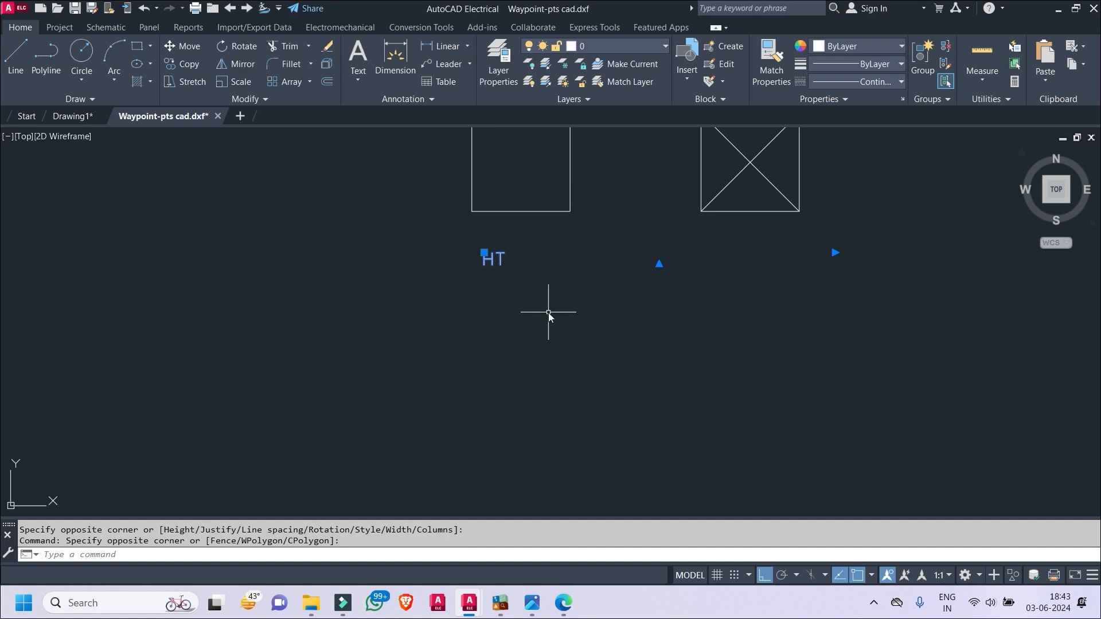
text(sc)
key(Return)
click(483, 264)
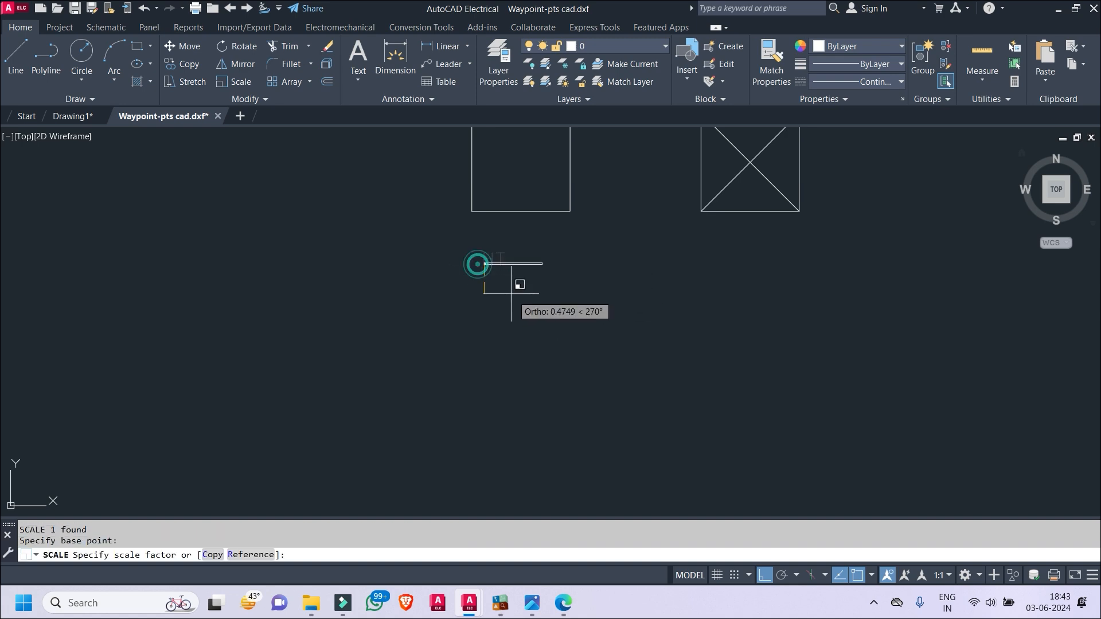
click(921, 453)
- Move the HT text horizontally east so it sits midway below the plain and crossed squares
click(534, 228)
click(438, 263)
text(m)
key(Return)
click(620, 349)
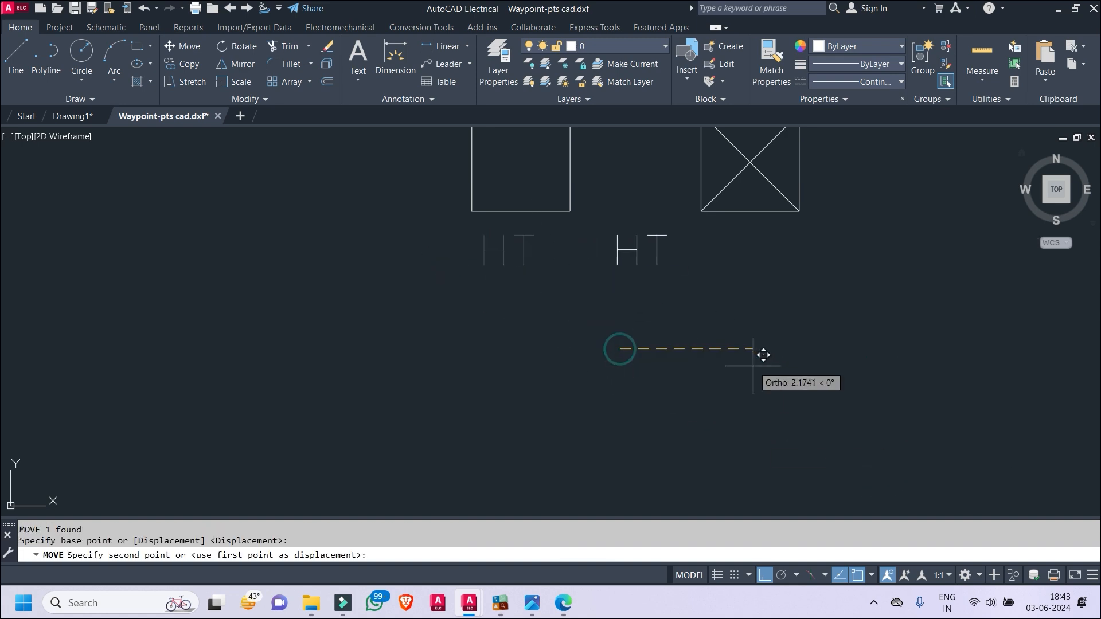
key(Escape)
- Copy the HT text above the plain square and above the crossed square with Ortho off
scroll(439, 243, down, 4)
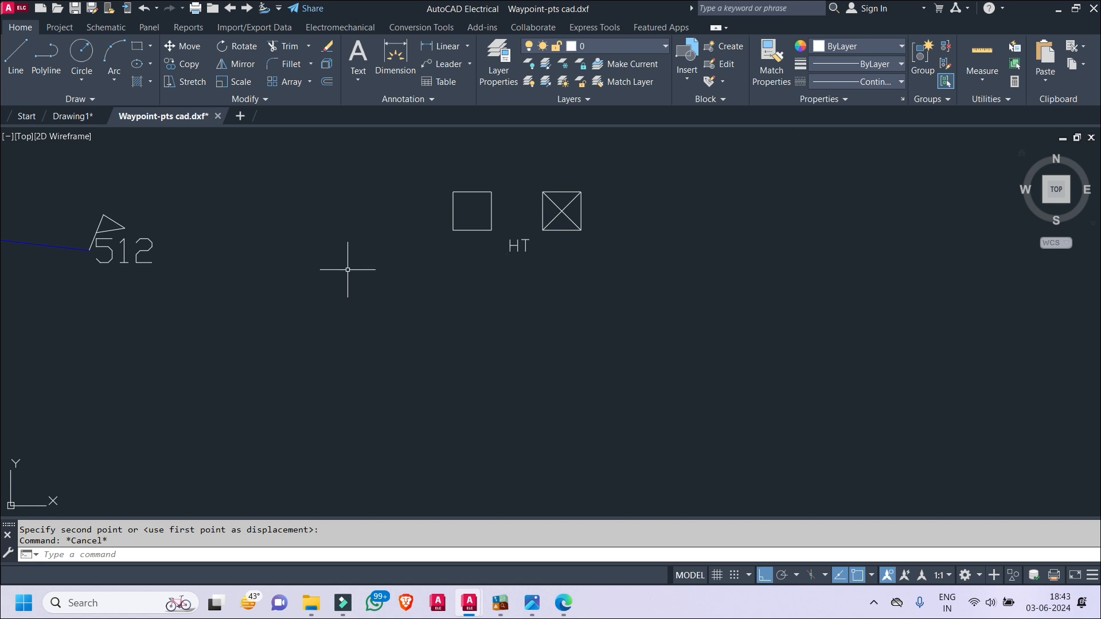
middle_drag(348, 269, 602, 291)
click(772, 266)
right_click(772, 265)
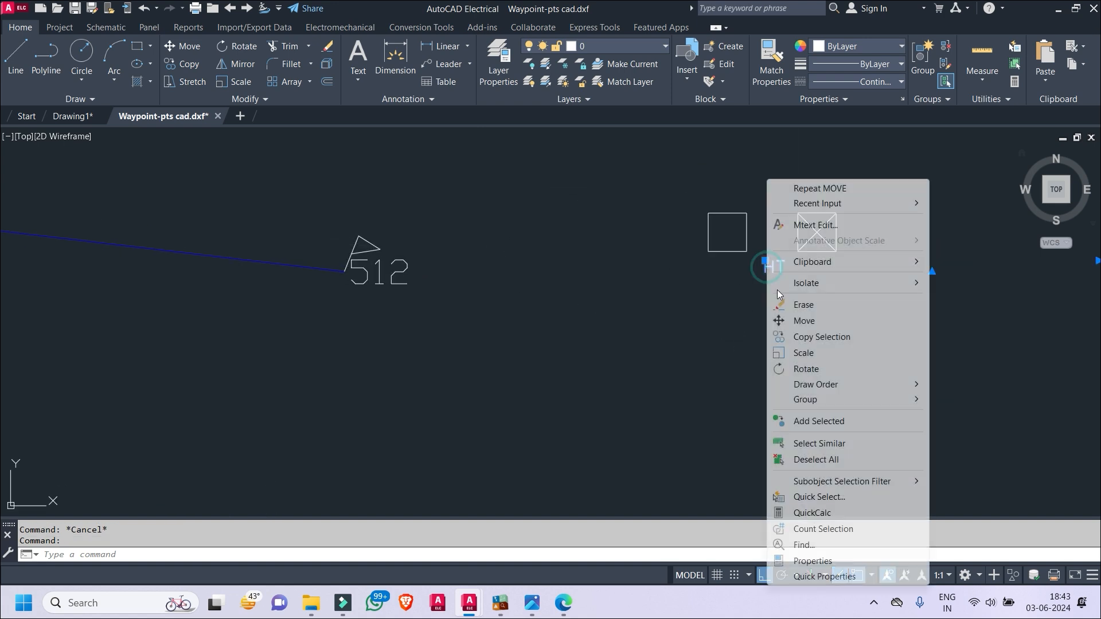
click(798, 337)
click(820, 430)
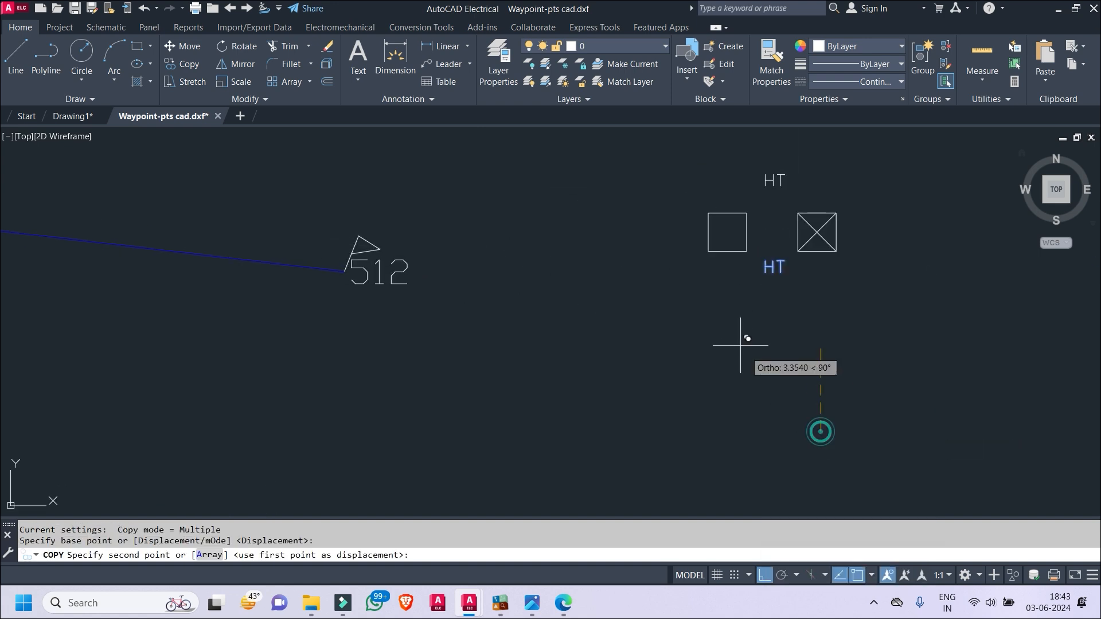
click(765, 576)
click(775, 362)
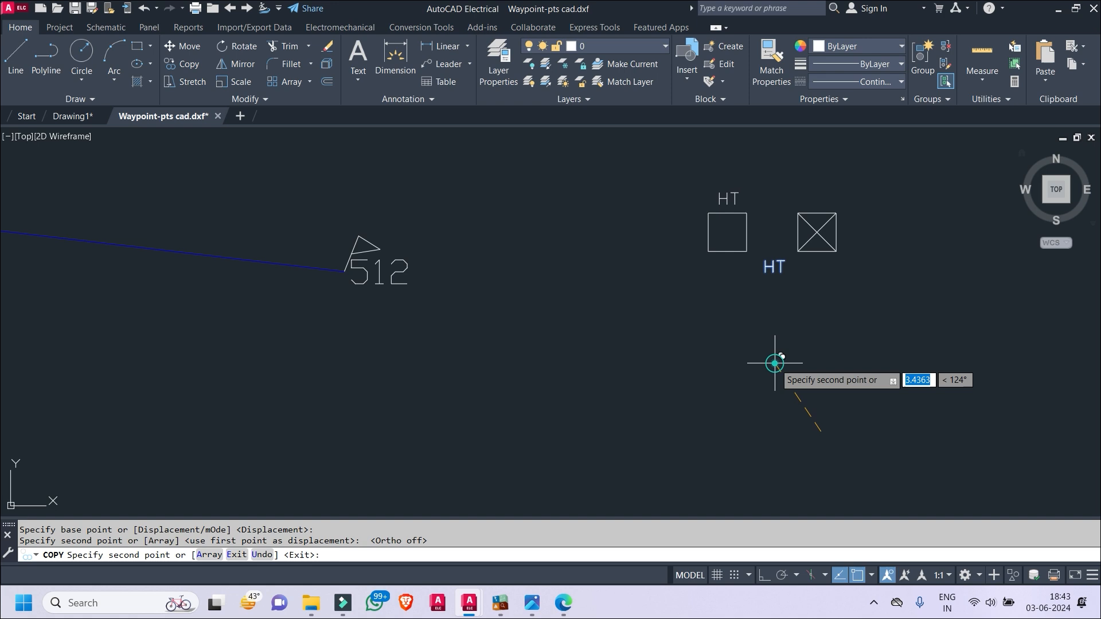
click(860, 363)
key(Escape)
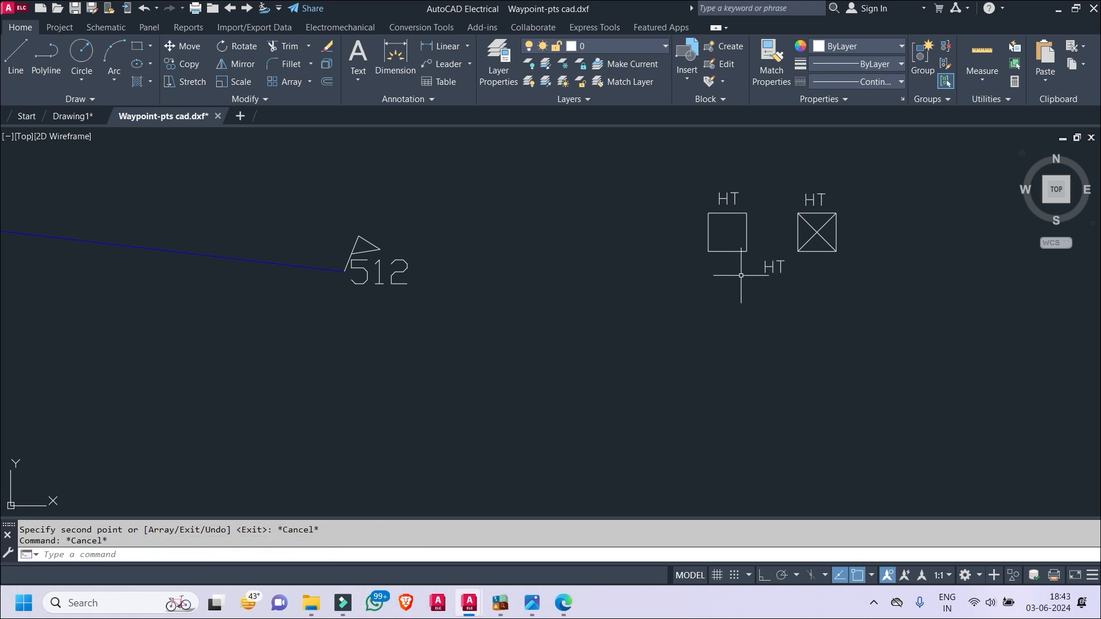
- Change the text above the plain square to NEW
click(721, 191)
key(Escape)
click(721, 191)
key(Escape)
click(725, 196)
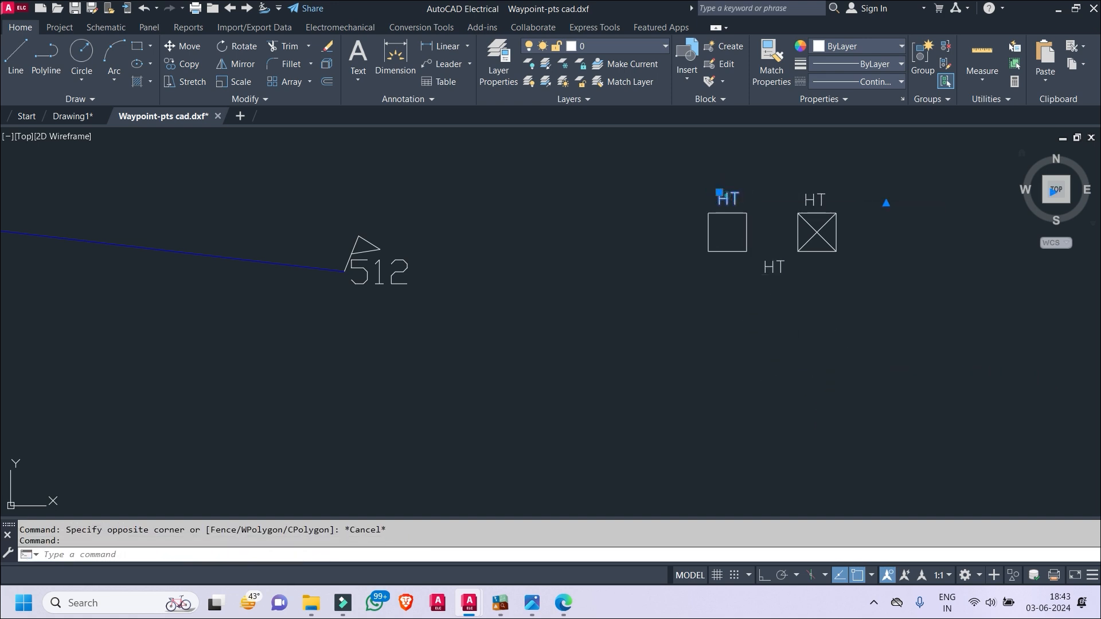
double_click(727, 198)
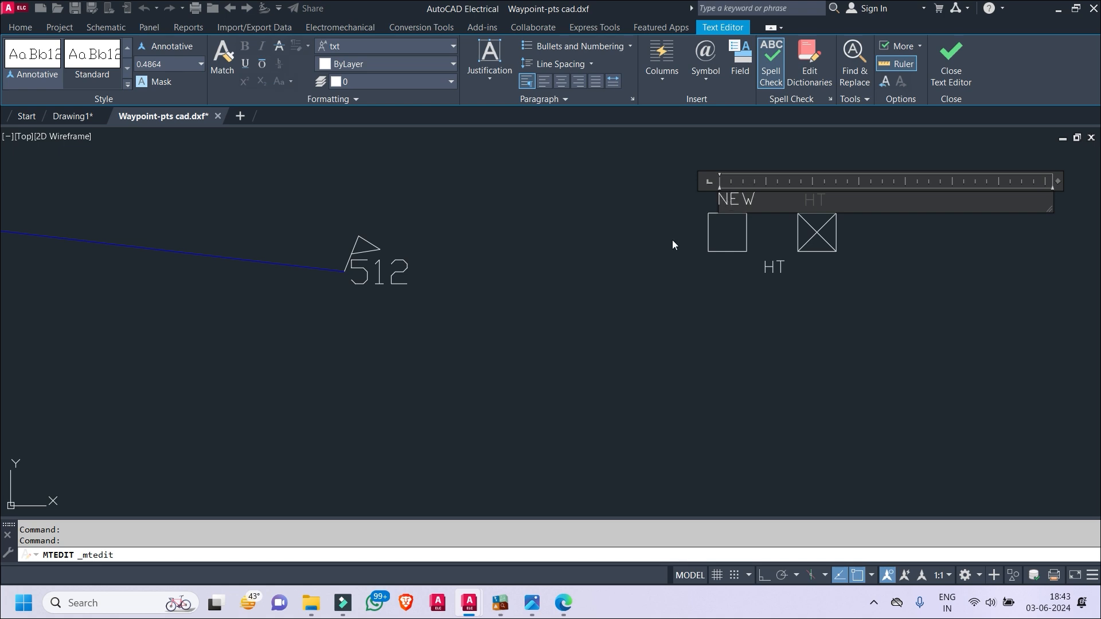
key(Escape)
key(Escape)
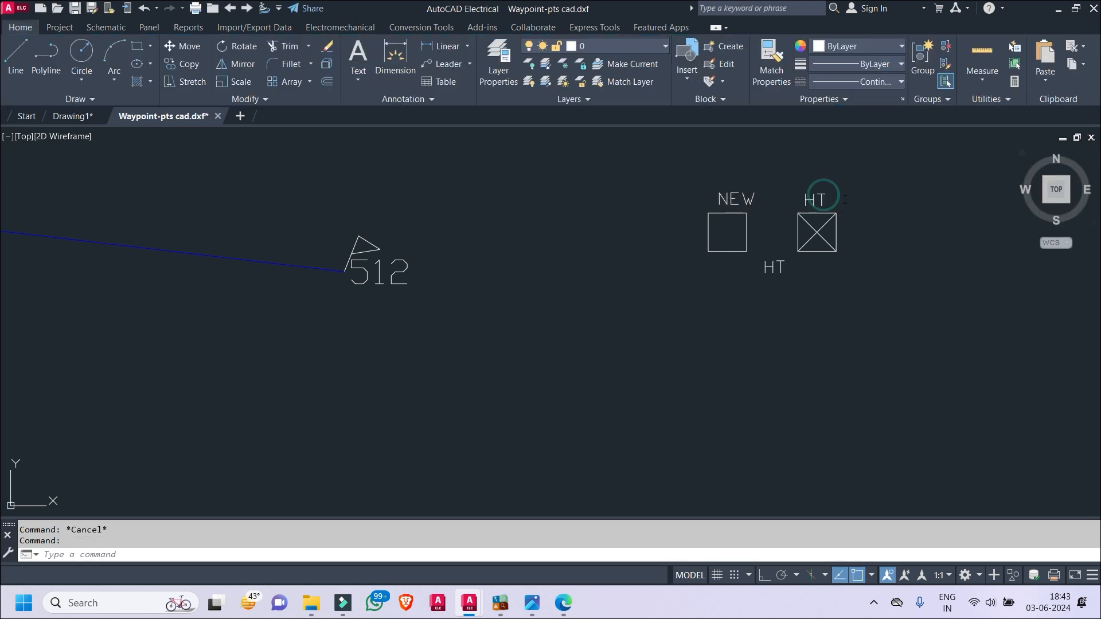
- Change the text above the crossed square to EXISTING
double_click(824, 196)
text(EXISTING)
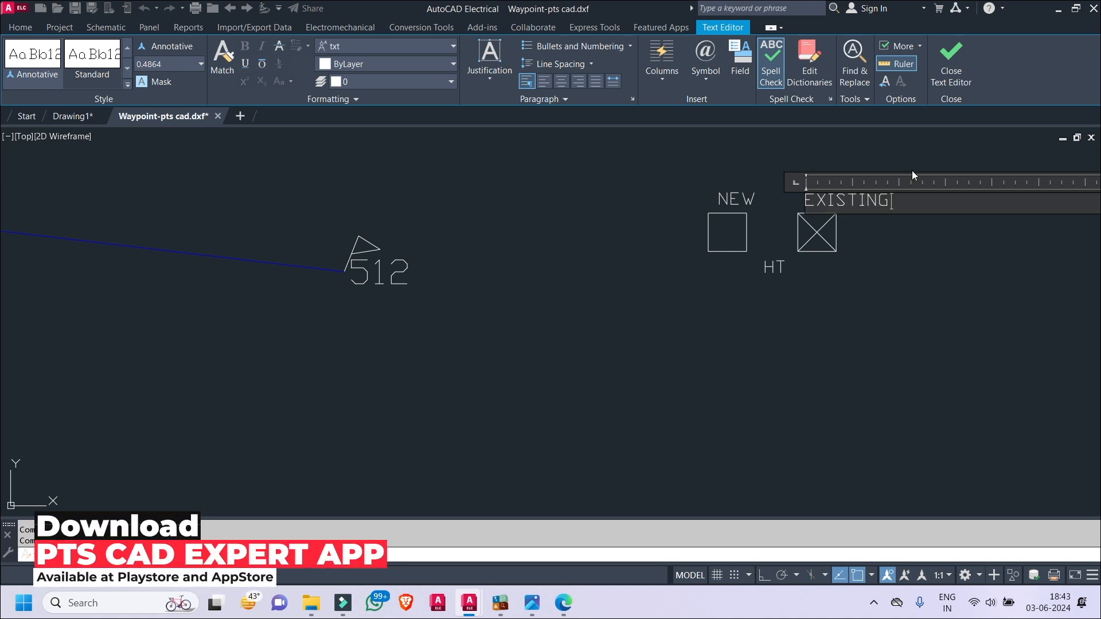
click(906, 308)
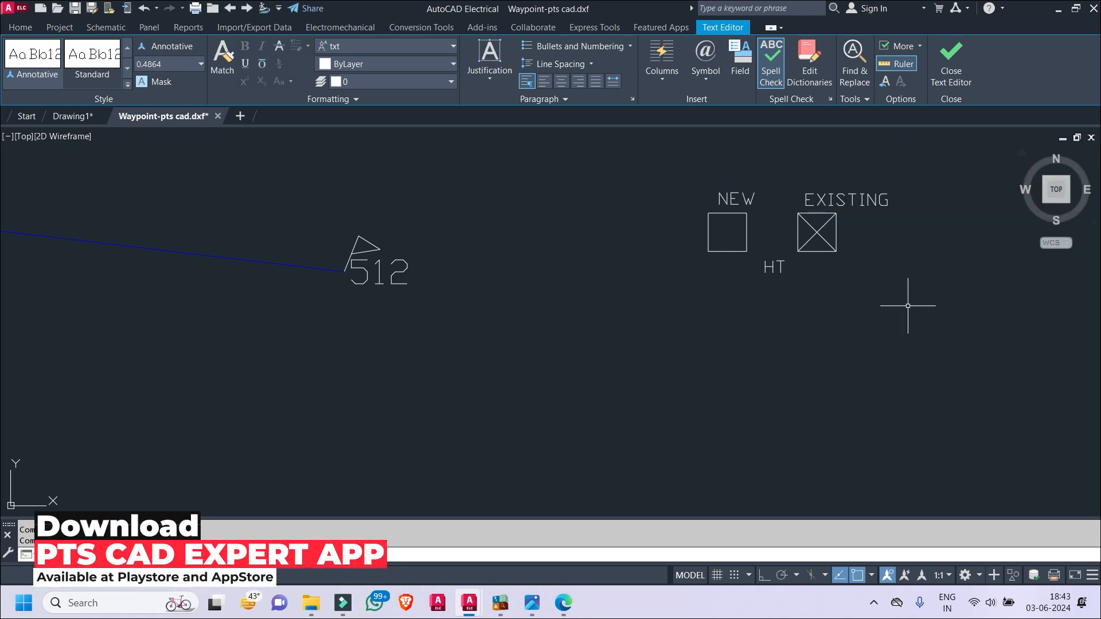
key(Escape)
- Shift the NEW label slightly west by its grip so it sits over the plain square
click(725, 197)
scroll(724, 197, up, 4)
click(711, 182)
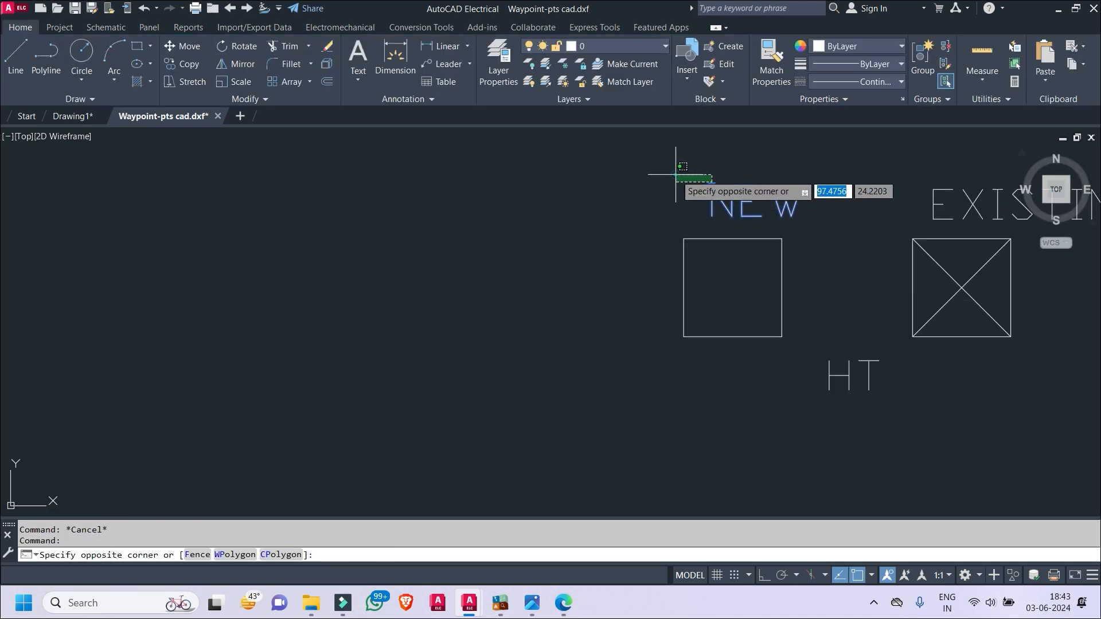
click(711, 182)
click(712, 185)
click(675, 185)
key(Escape)
- Shift the EXISTING label west by its grip so it sits more centrally over the crossed square
middle_drag(838, 220, 518, 206)
click(653, 191)
click(613, 174)
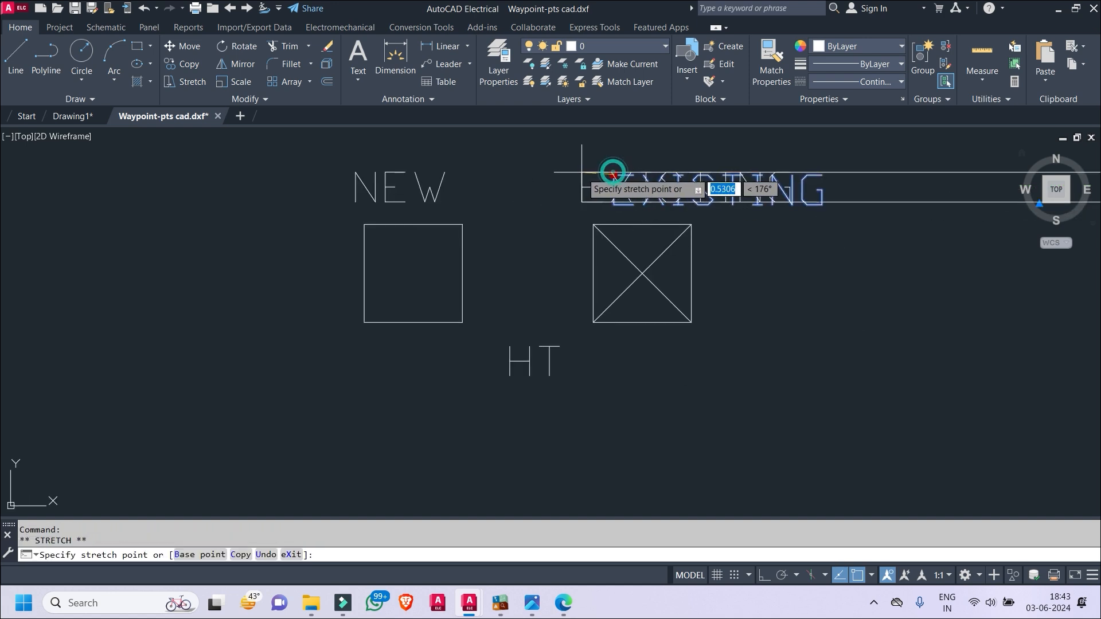
click(562, 175)
key(Escape)
key(Escape)
scroll(707, 246, down, 3)
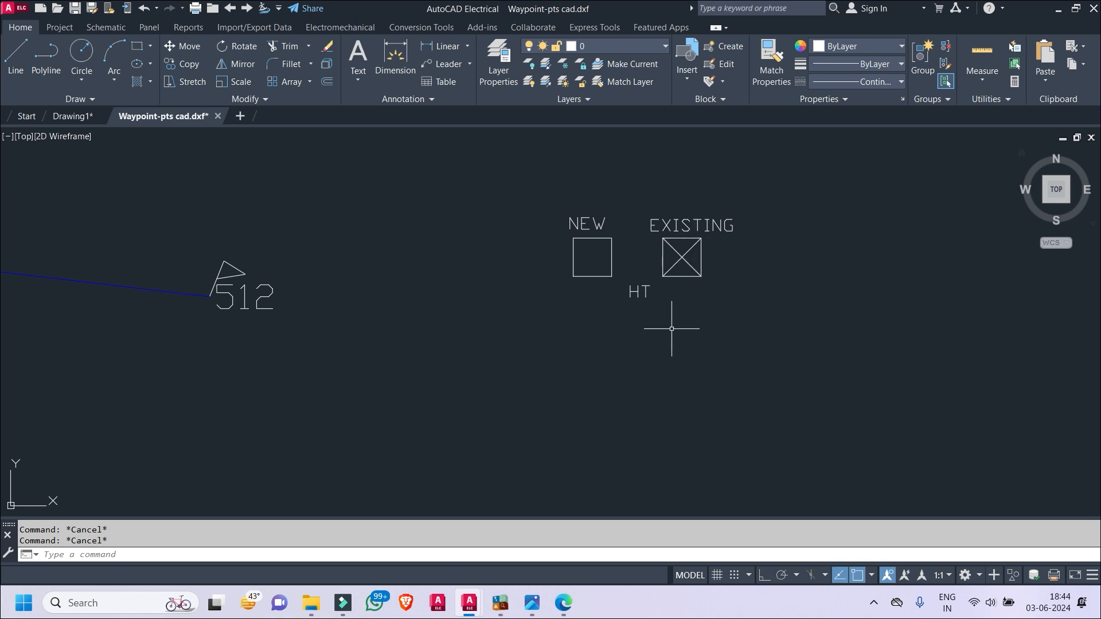
- Draw a small circle in the empty area east of the crossed square, level with the two squares
middle_drag(304, 299, 757, 307)
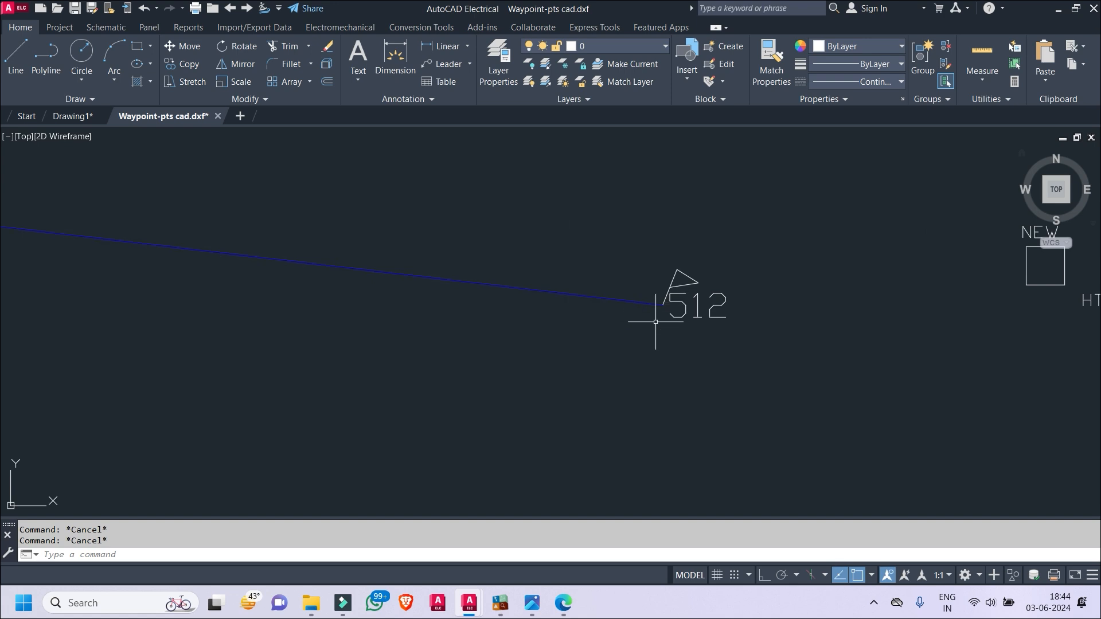
middle_drag(569, 302, 830, 324)
scroll(459, 269, down, 2)
middle_drag(453, 269, 599, 286)
mouse_move(1026, 314)
middle_down()
mouse_move(693, 300)
mouse_move(466, 268)
middle_up()
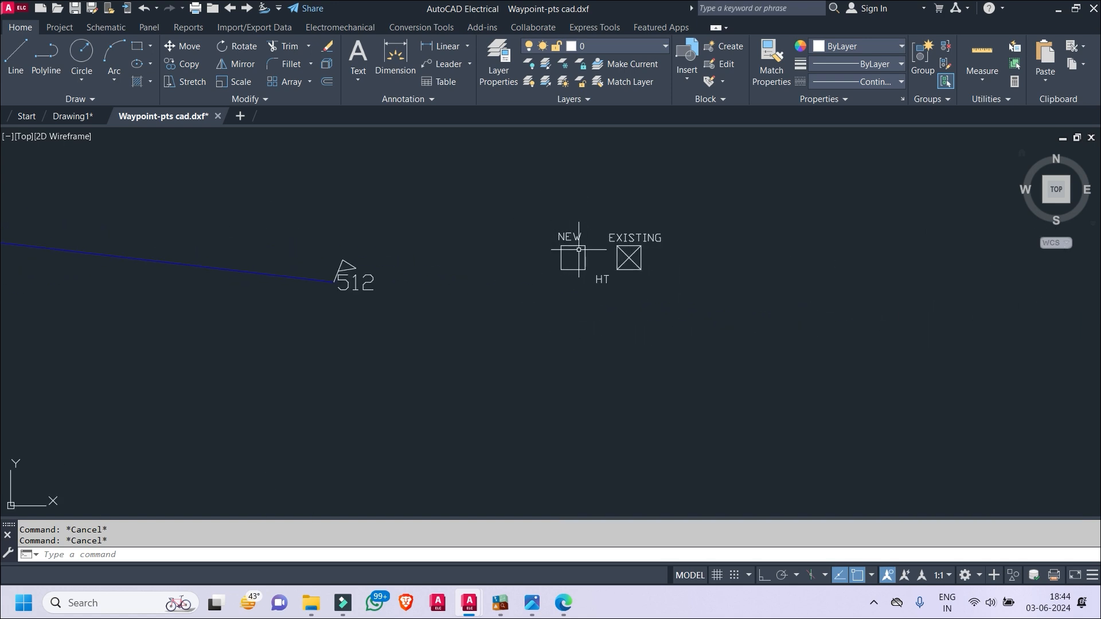
middle_drag(710, 255, 585, 258)
click(82, 57)
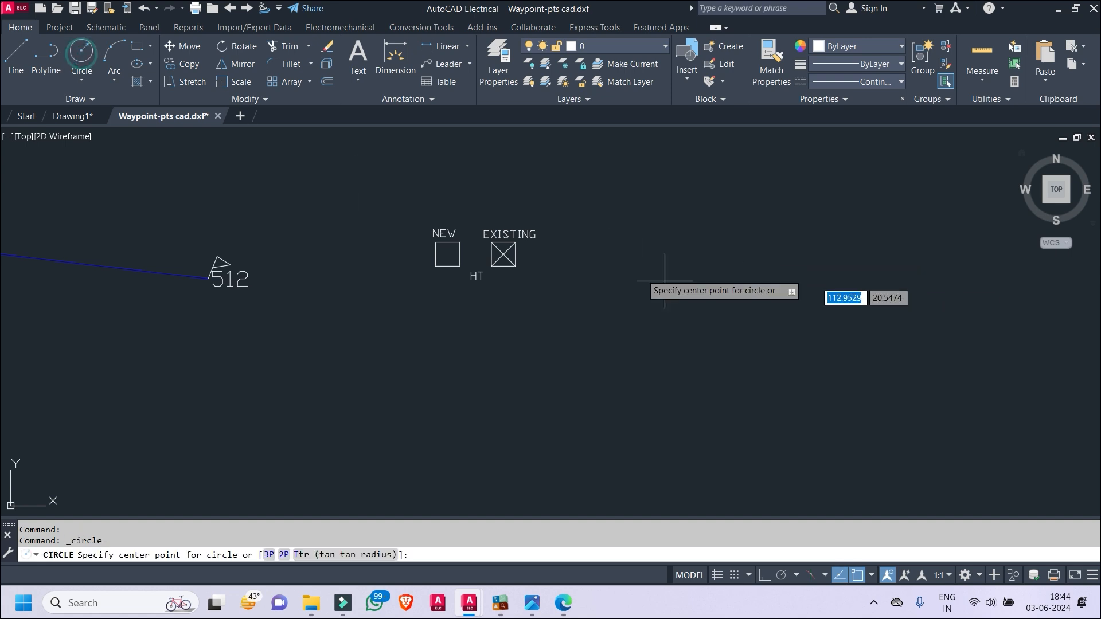
click(654, 254)
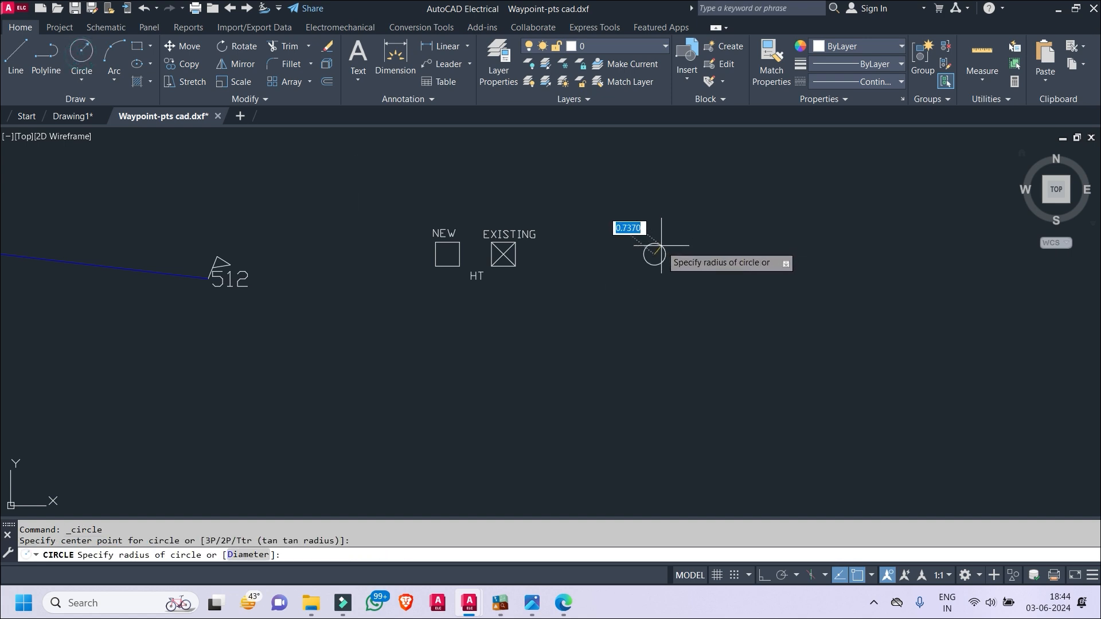
- Draw a circle of about 0.74 radius to the right of the HT symbols and copy it once beside itself
click(661, 246)
drag(638, 261, 659, 252)
right_click(753, 214)
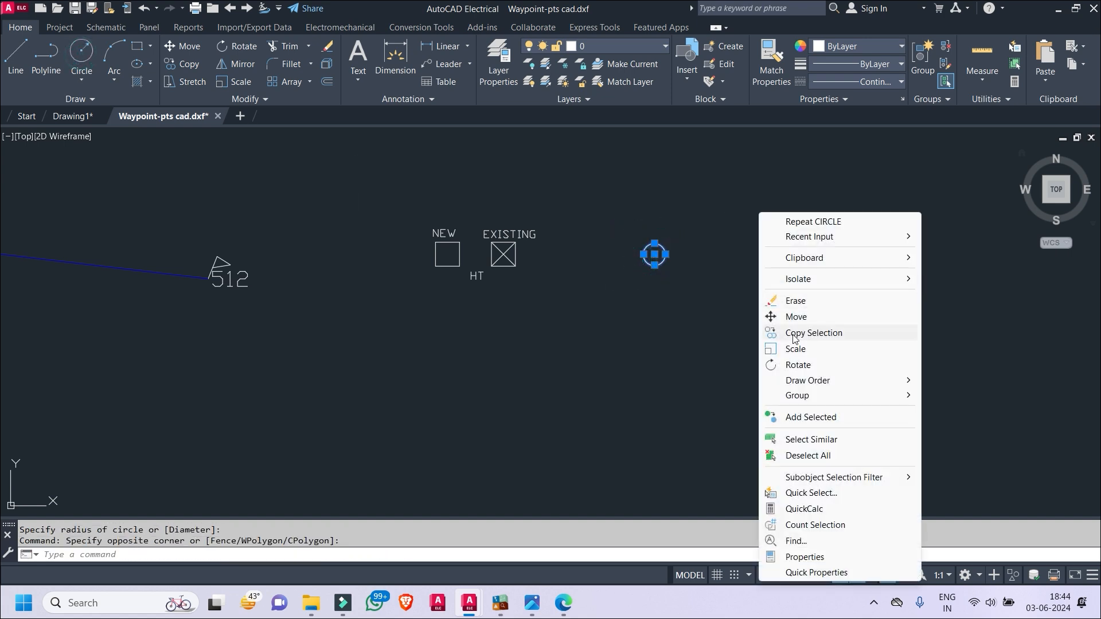
click(826, 329)
click(700, 345)
click(763, 345)
right_click(766, 344)
click(801, 357)
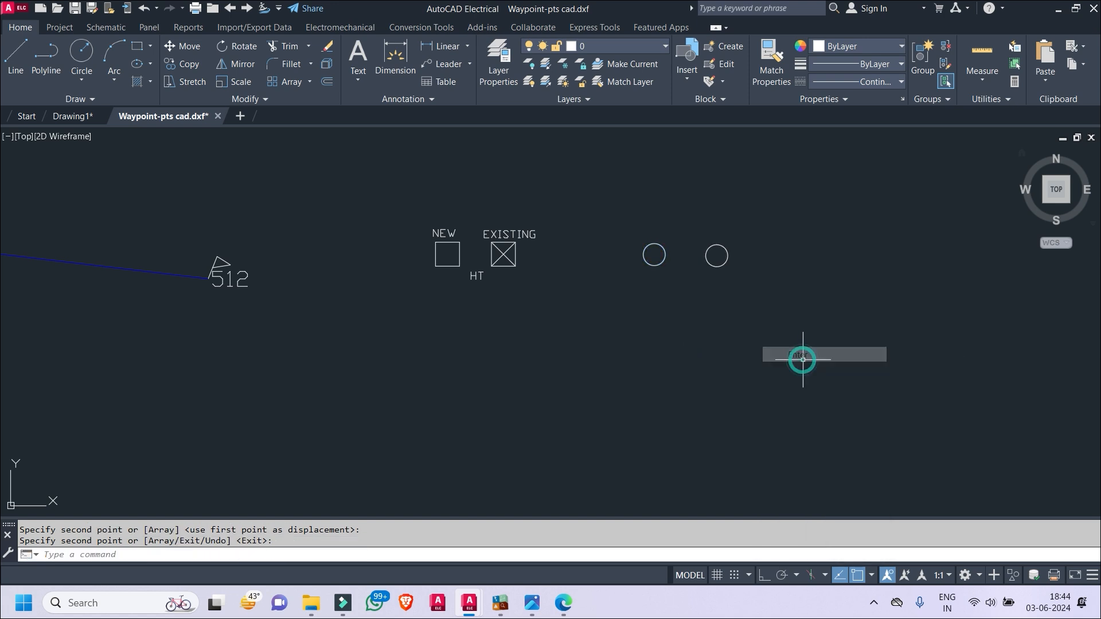
click(750, 234)
click(805, 238)
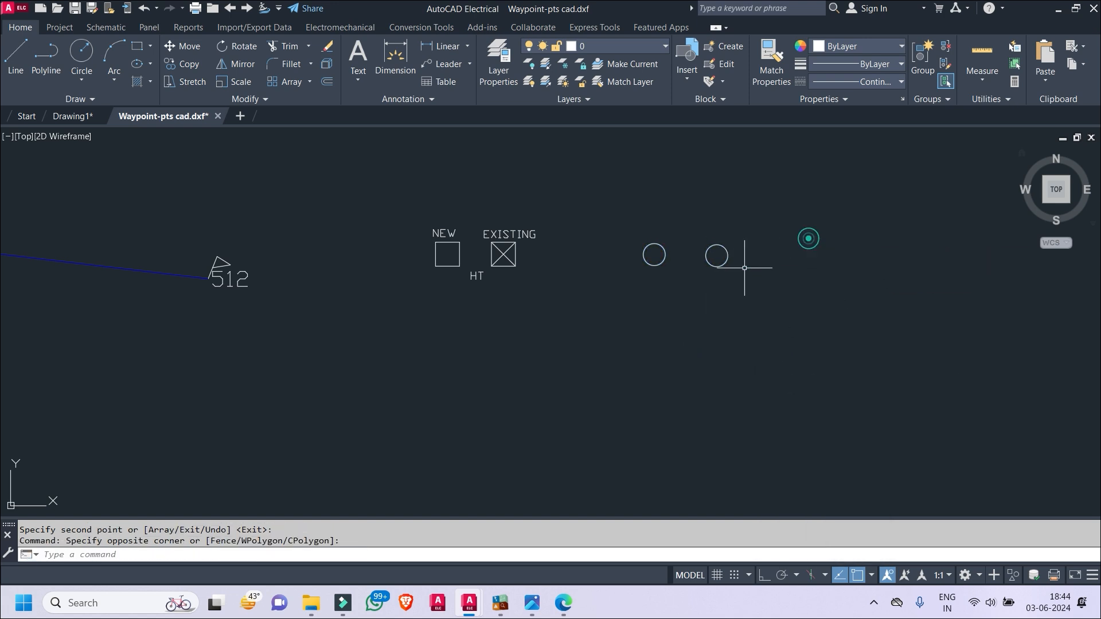
- Copy the HT label to a spot below the two circles and to one above each circle
click(476, 275)
right_click(480, 275)
click(538, 336)
click(531, 347)
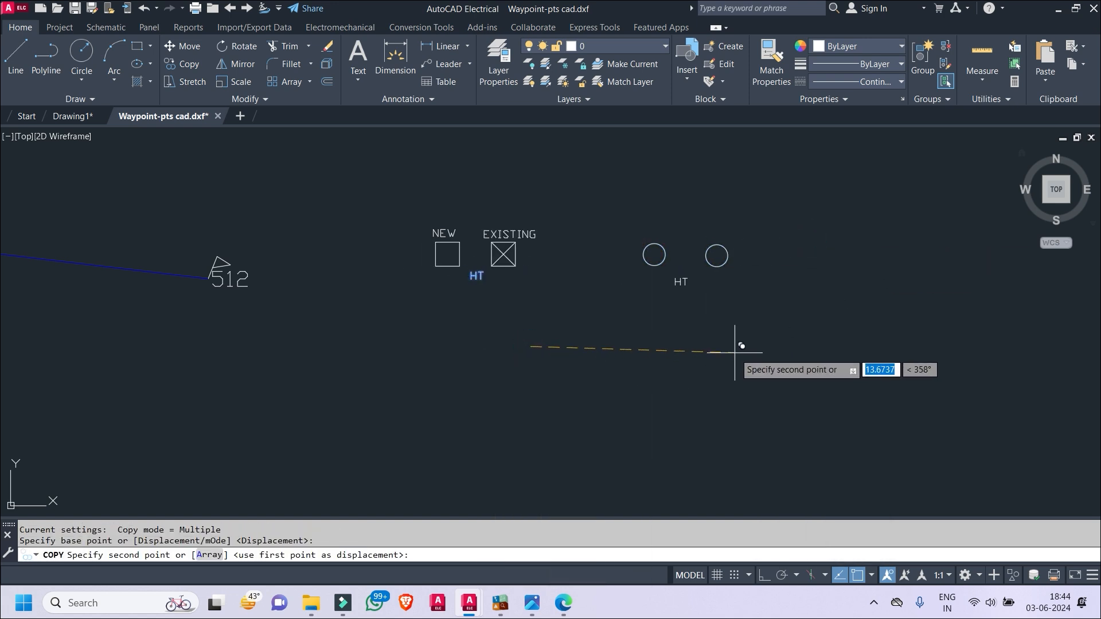
click(706, 304)
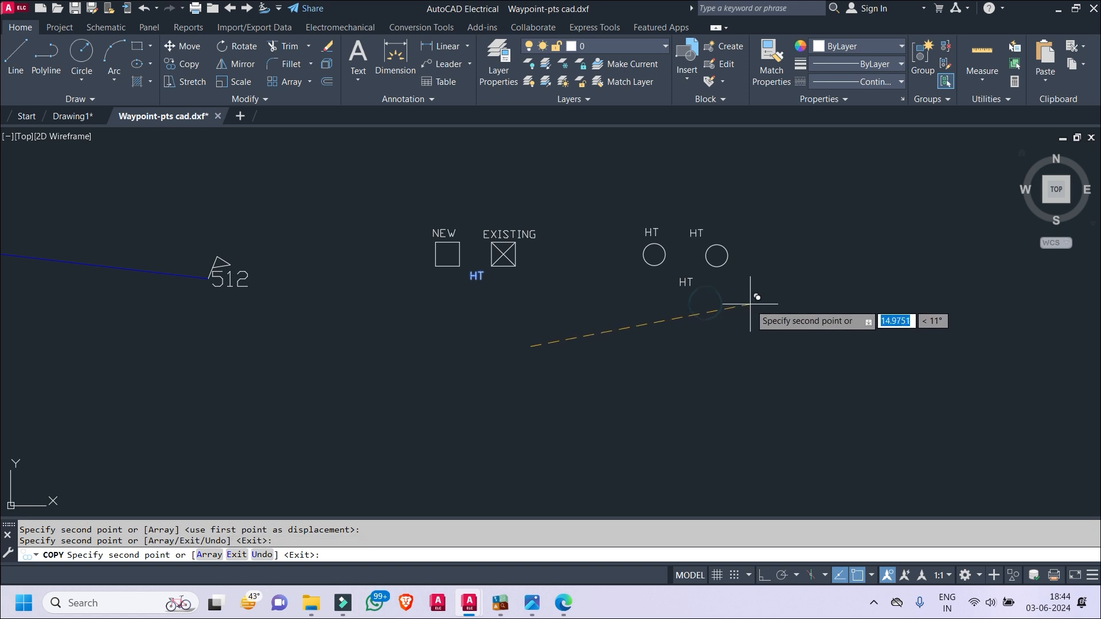
key(Escape)
key(Escape)
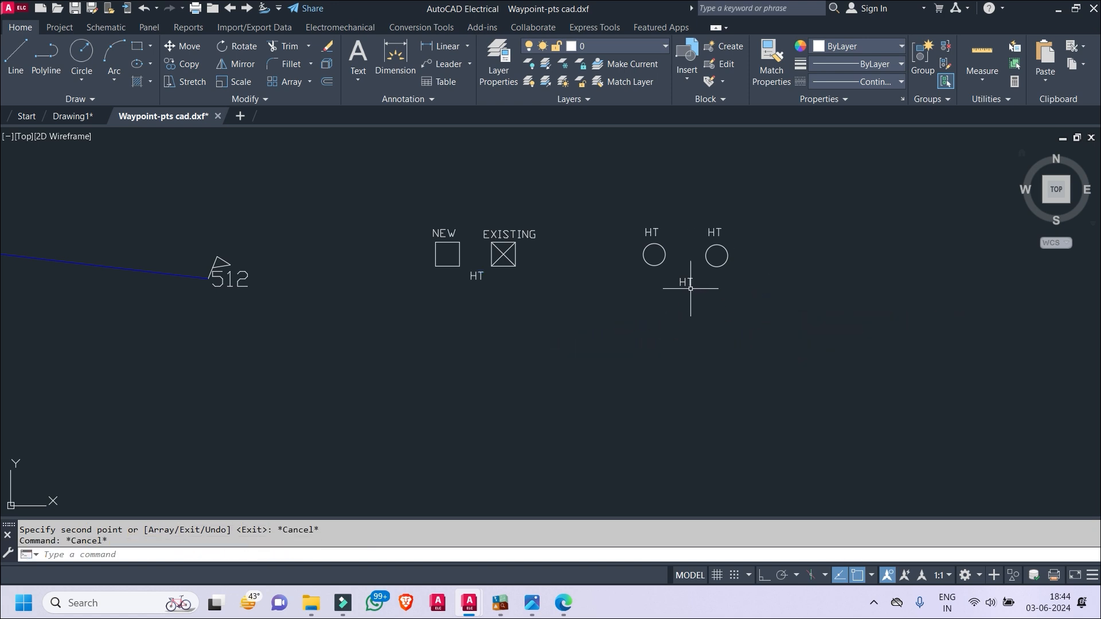
- Change the label below the two circles to LT
click(688, 283)
double_click(688, 284)
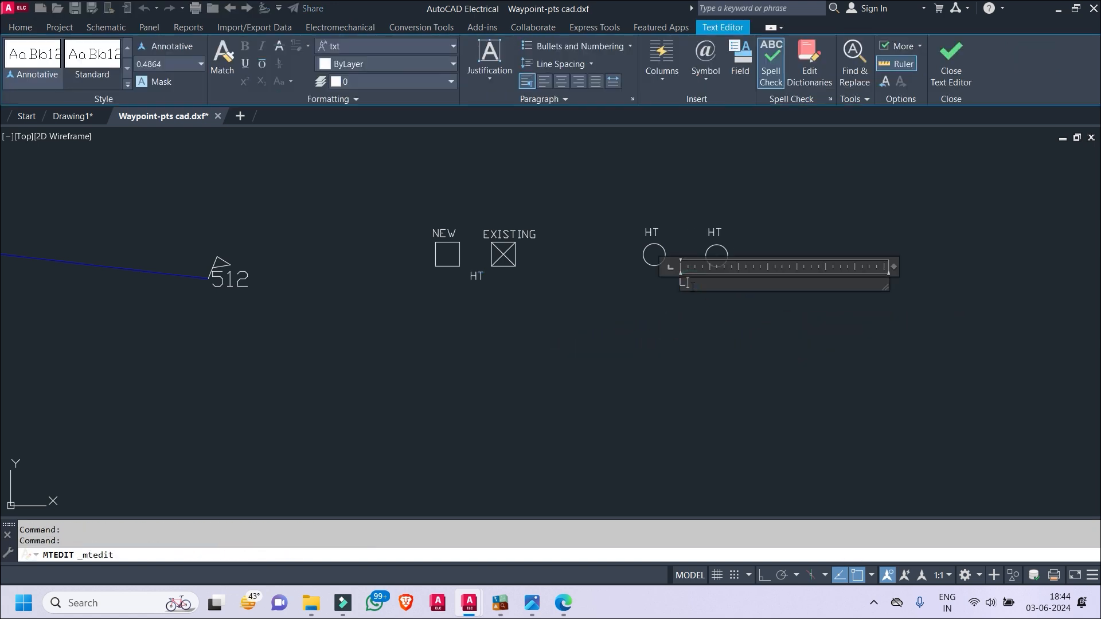
click(739, 370)
- Change the labels above the two circles to NEW for the first and EXISTING for the second
click(651, 232)
double_click(651, 232)
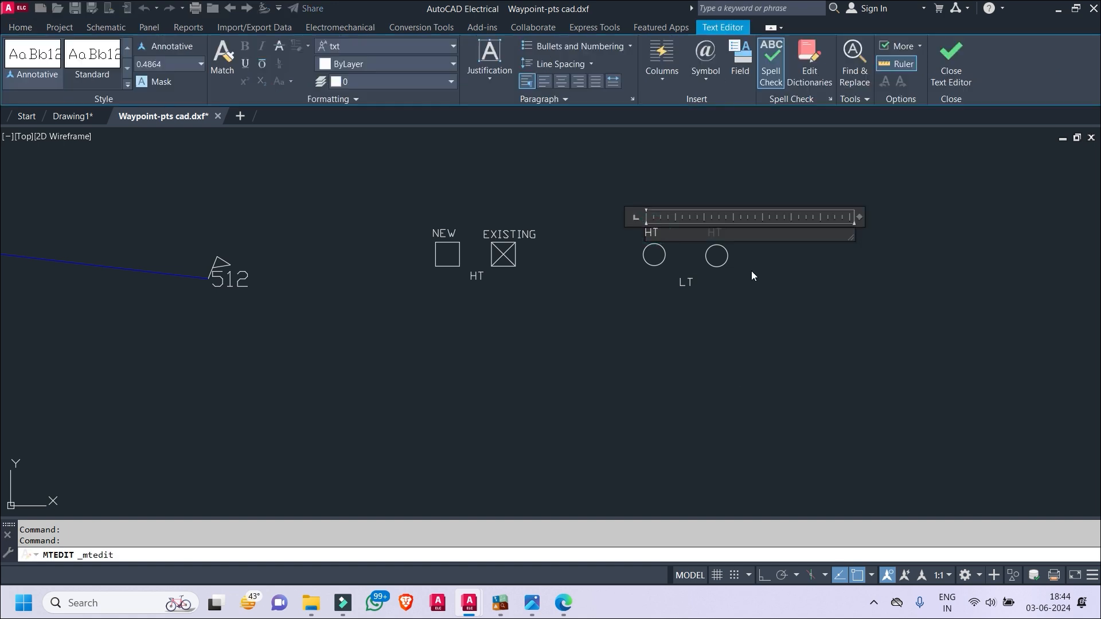
text(NEW)
key(Escape)
key(Escape)
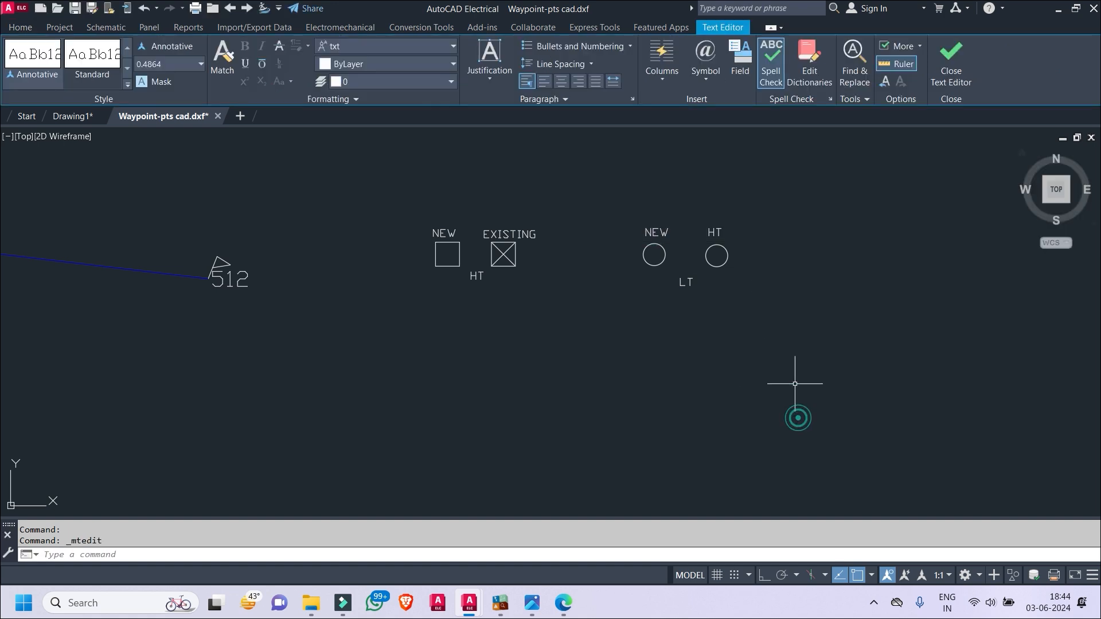
click(733, 228)
double_click(740, 234)
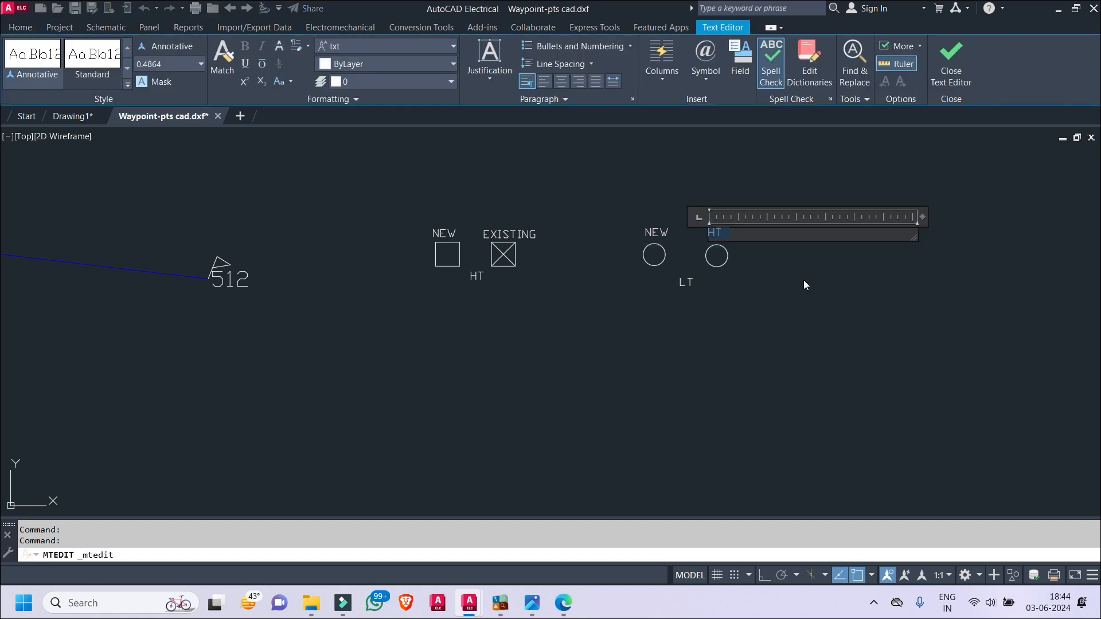
text(EXISSTING)
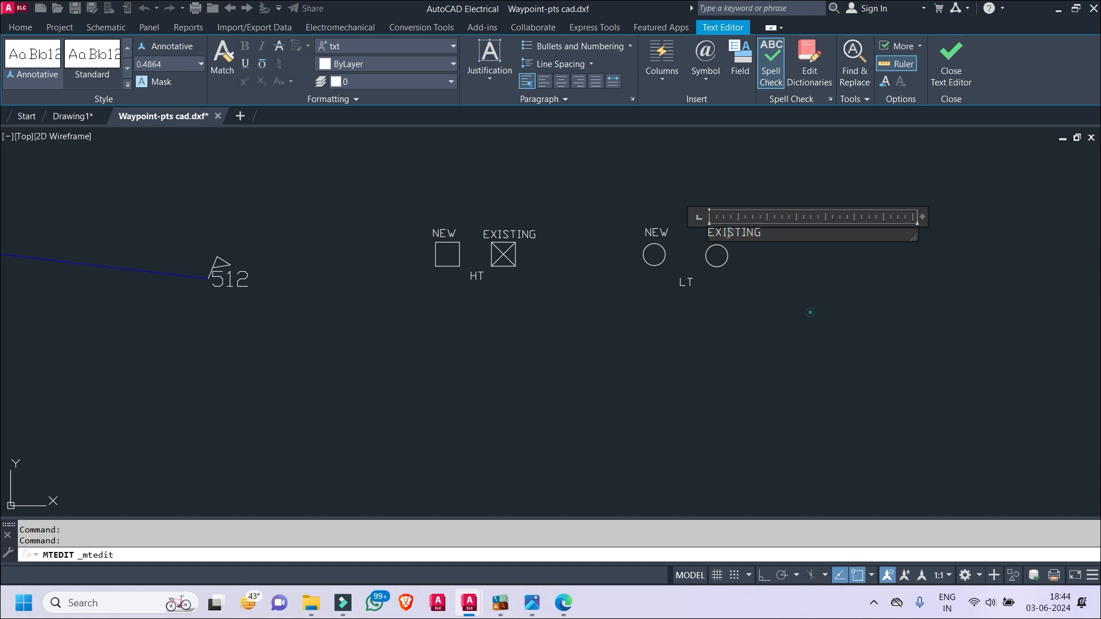
click(807, 313)
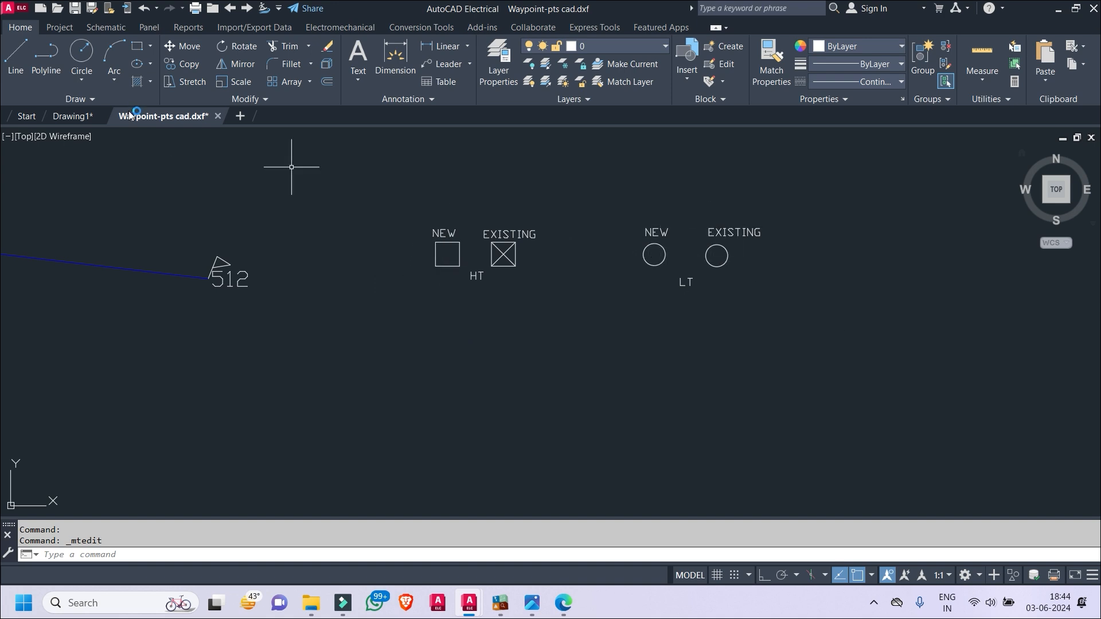
- Draw a diagonal line from the EXISTING circle's centre to its edge and stretch it to the opposite edge
click(16, 55)
scroll(722, 282, up, 3)
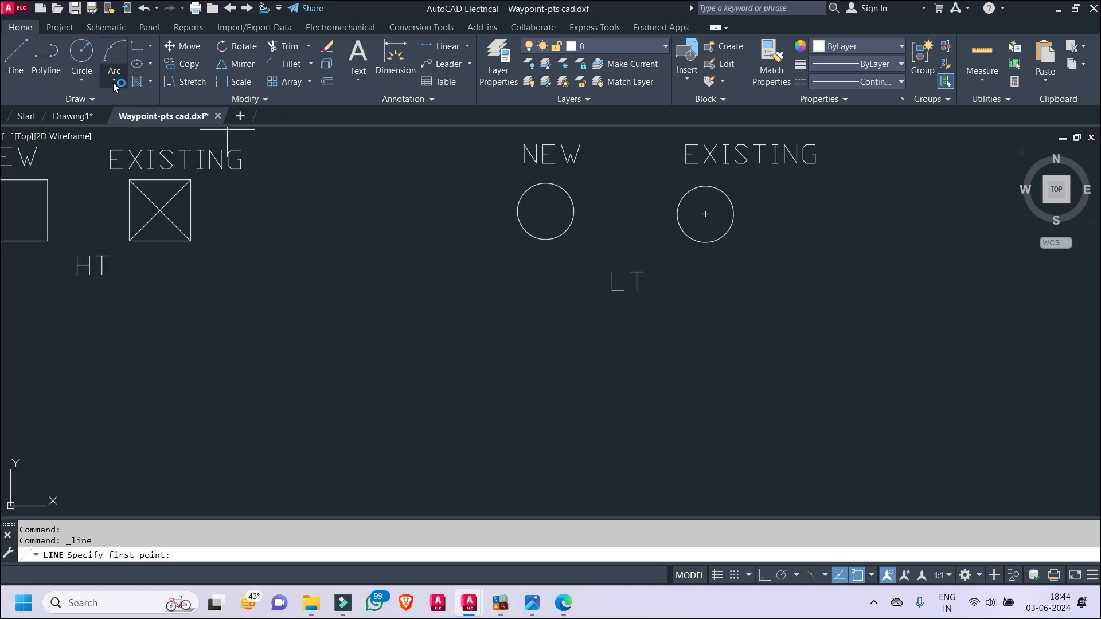
click(705, 214)
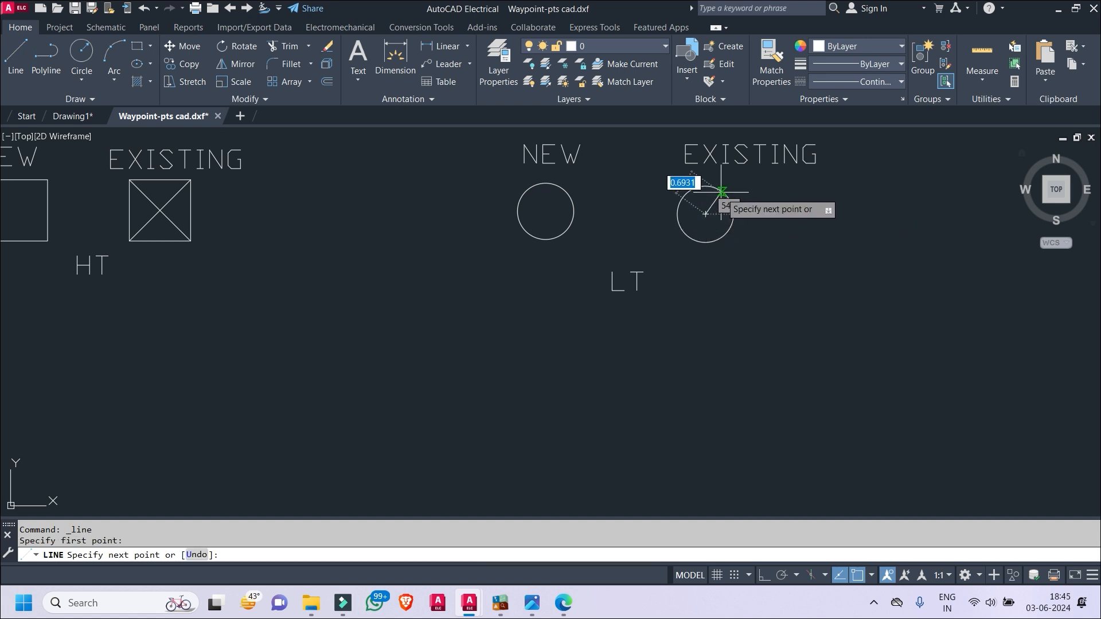
click(722, 191)
key(Escape)
click(713, 202)
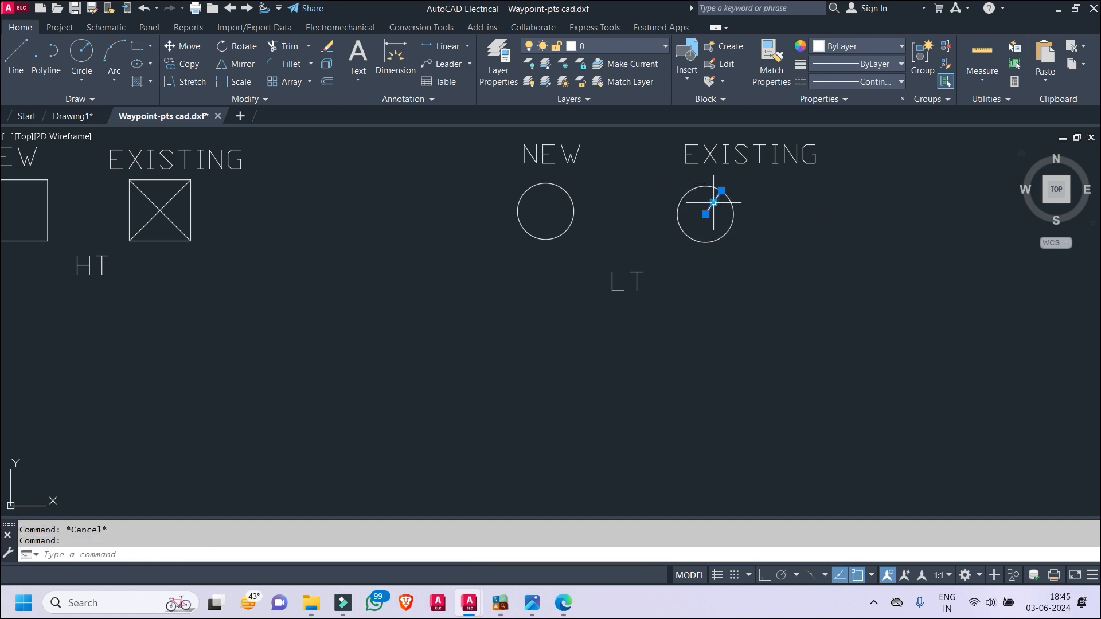
click(705, 214)
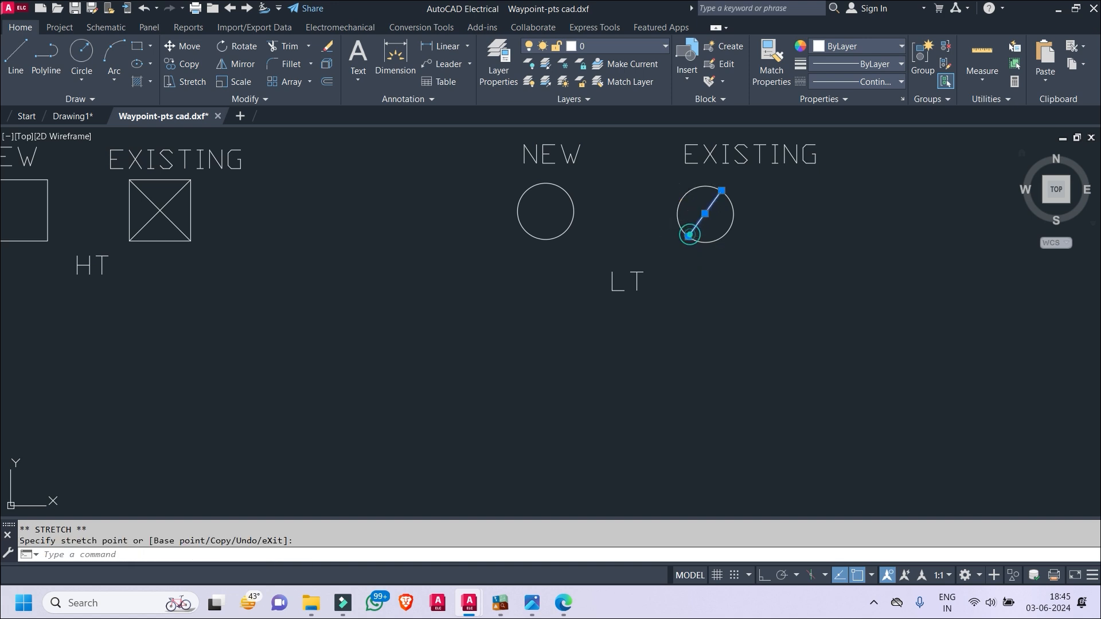
key(Escape)
key(Escape)
- Mirror the diagonal about the circle's vertical axis, keeping the source line, to form a cross in the EXISTING circle
click(713, 204)
text(mi)
key(Return)
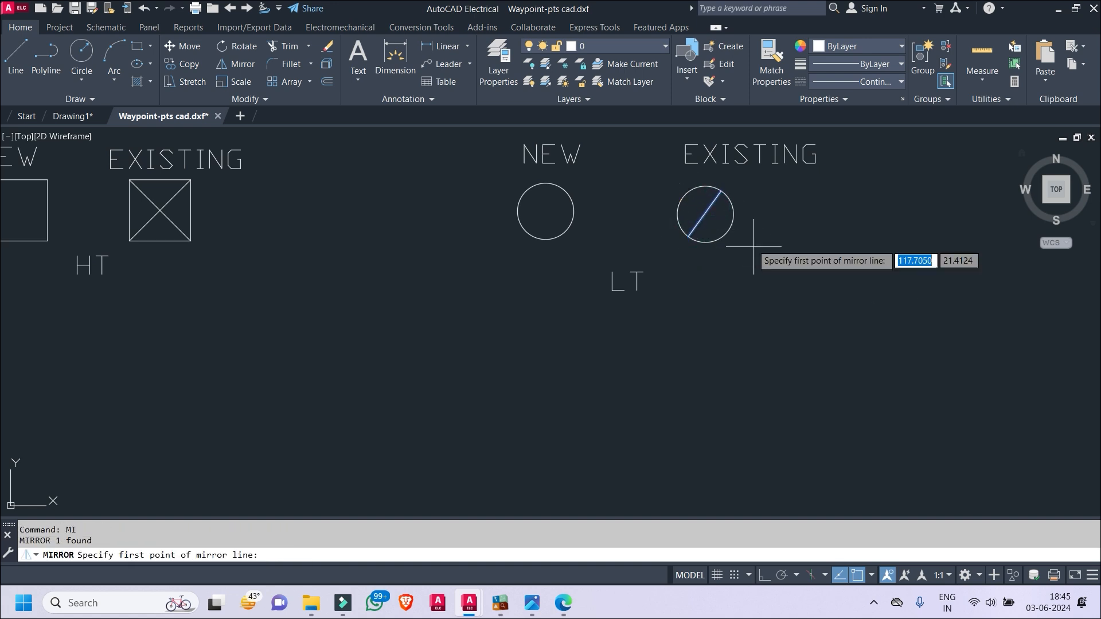
click(706, 186)
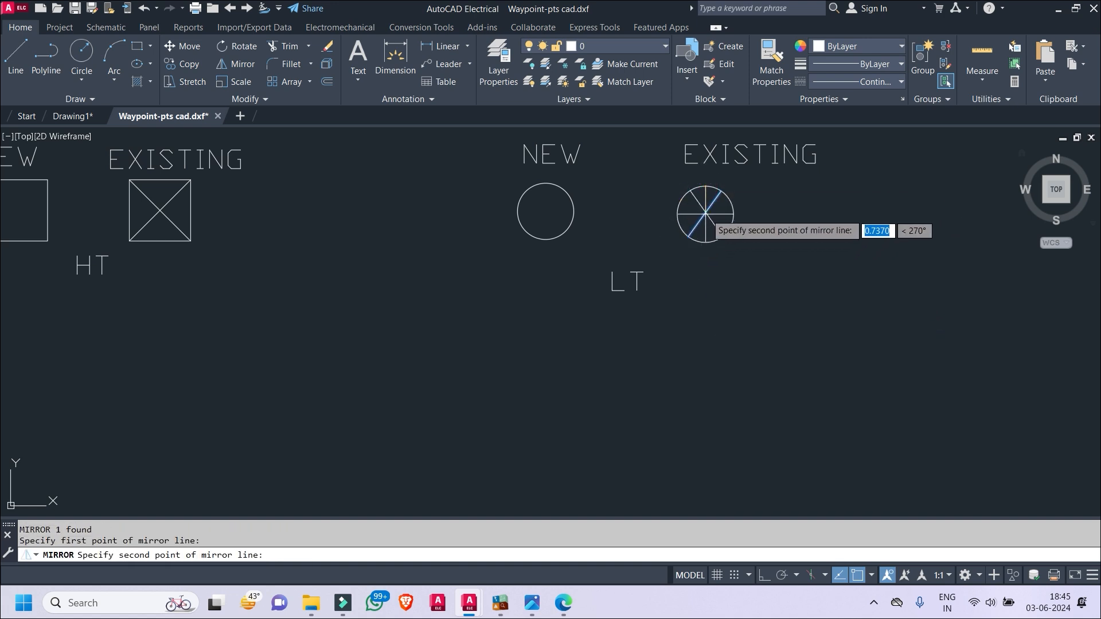
click(705, 242)
key(Return)
- Copy the NEW circle of the LT group to a spot above its label
scroll(725, 238, down, 4)
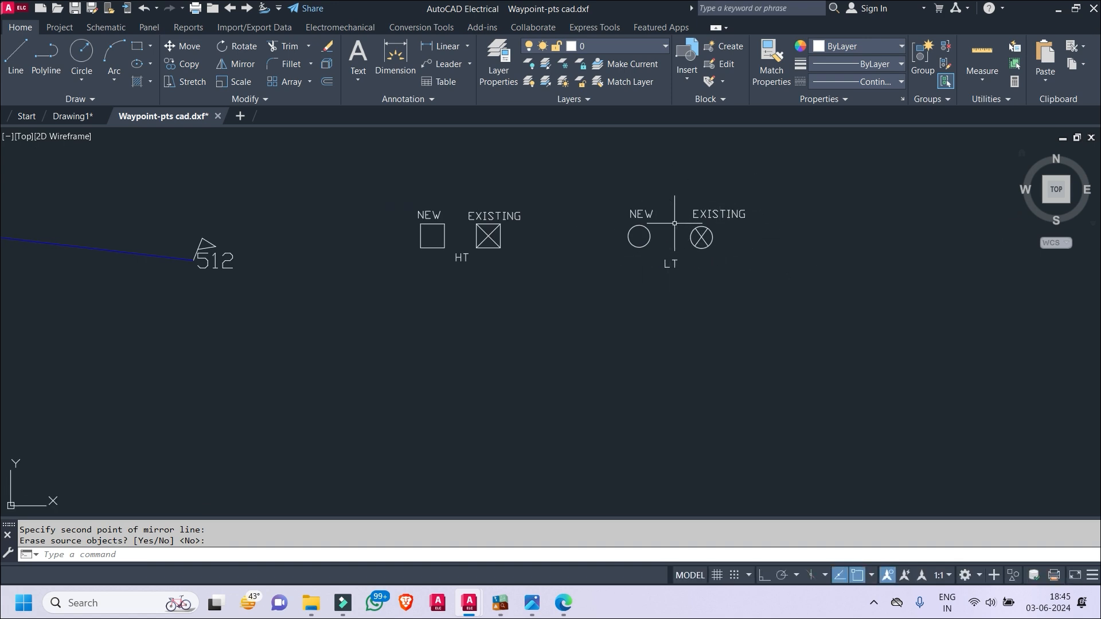
click(639, 226)
right_click(639, 227)
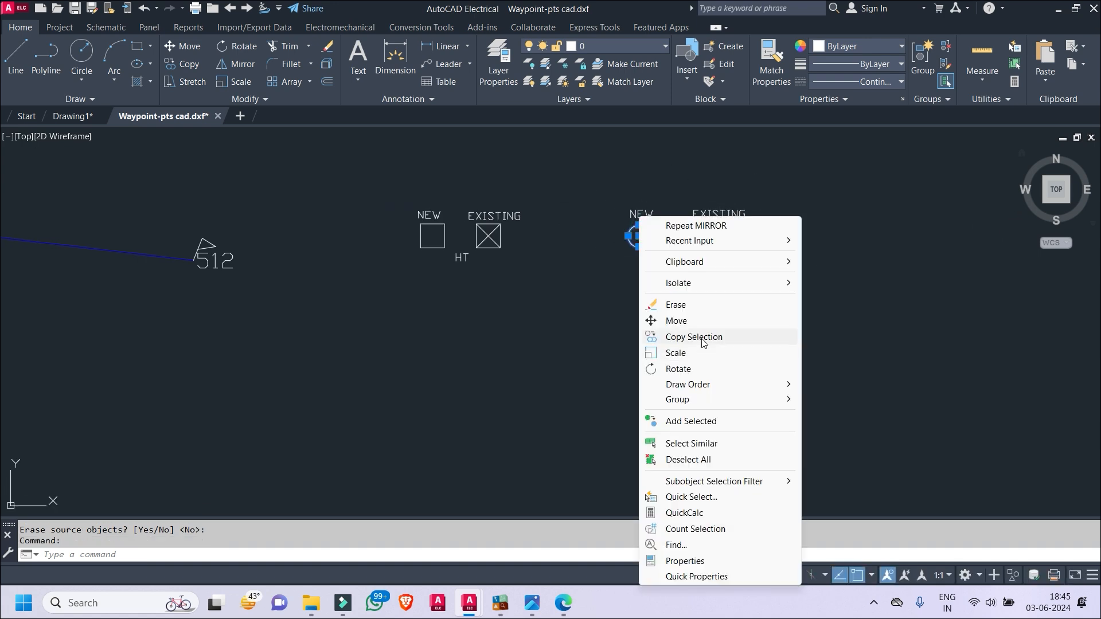
click(703, 338)
click(661, 323)
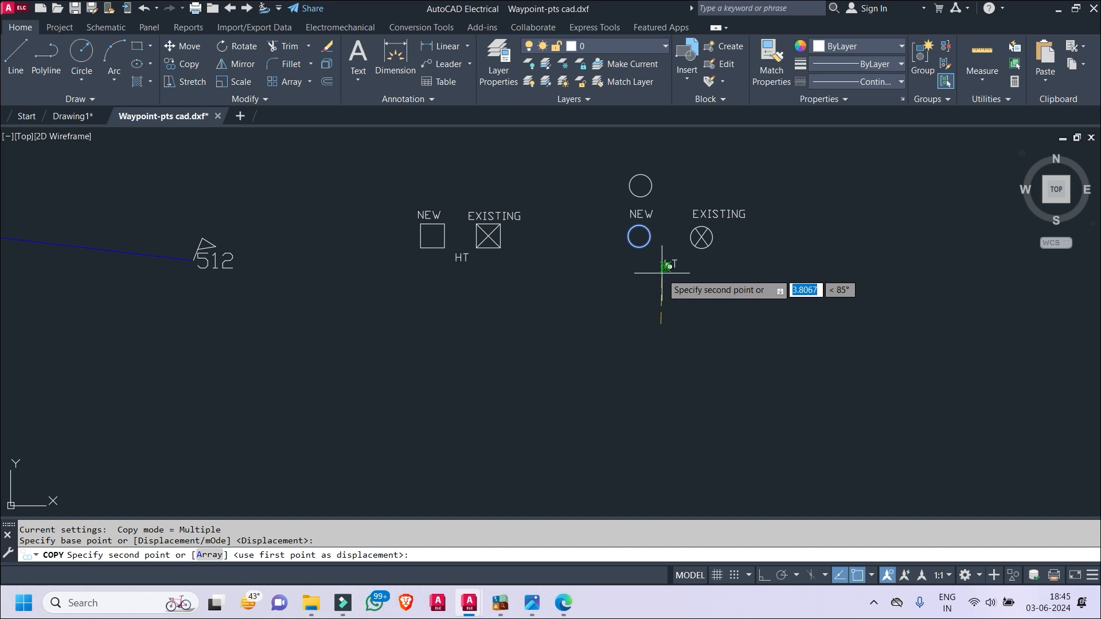
right_click(663, 273)
click(709, 296)
- Move the copied circle slightly left so it lines up above the NEW circle
click(663, 152)
click(609, 189)
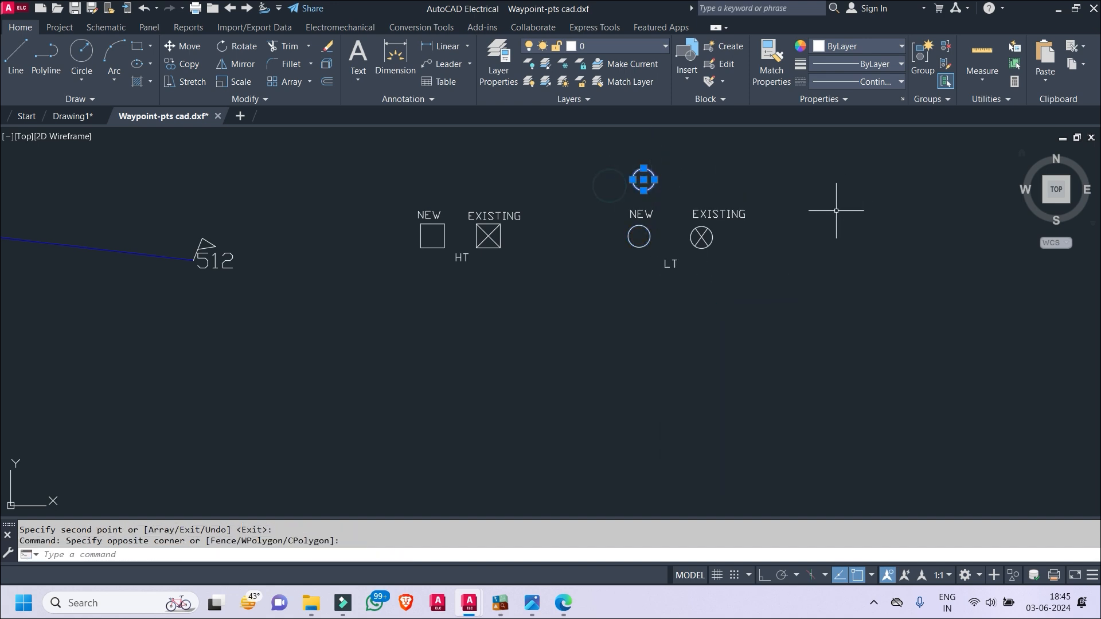
text(m)
key(Return)
click(807, 355)
click(802, 356)
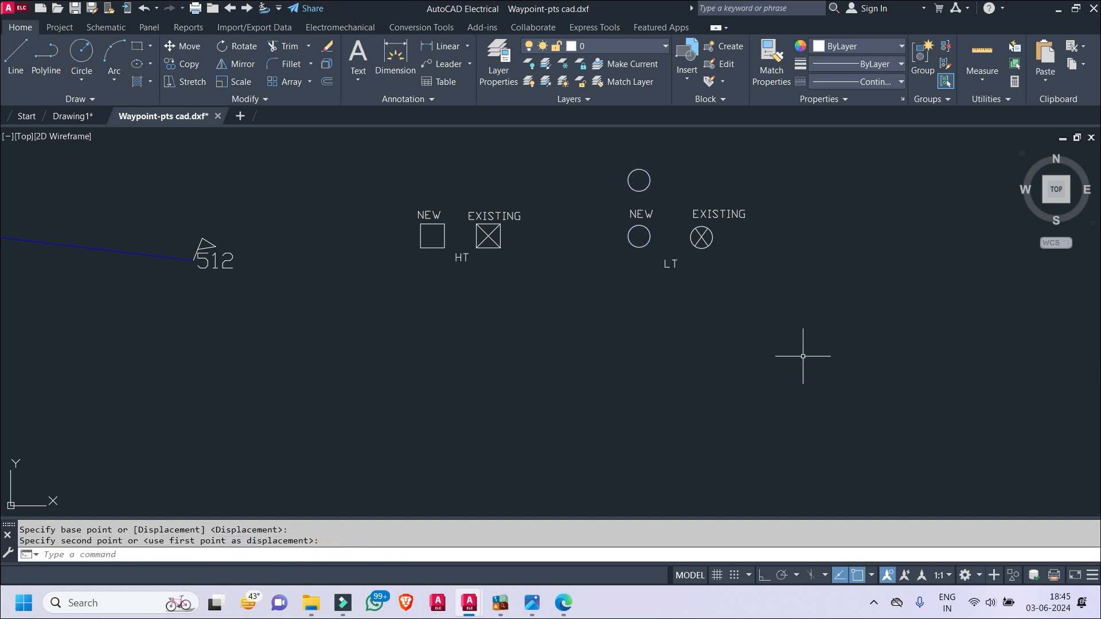
- Fill the circle above the NEW label with a SOLID hatch
text(H)
key(Return)
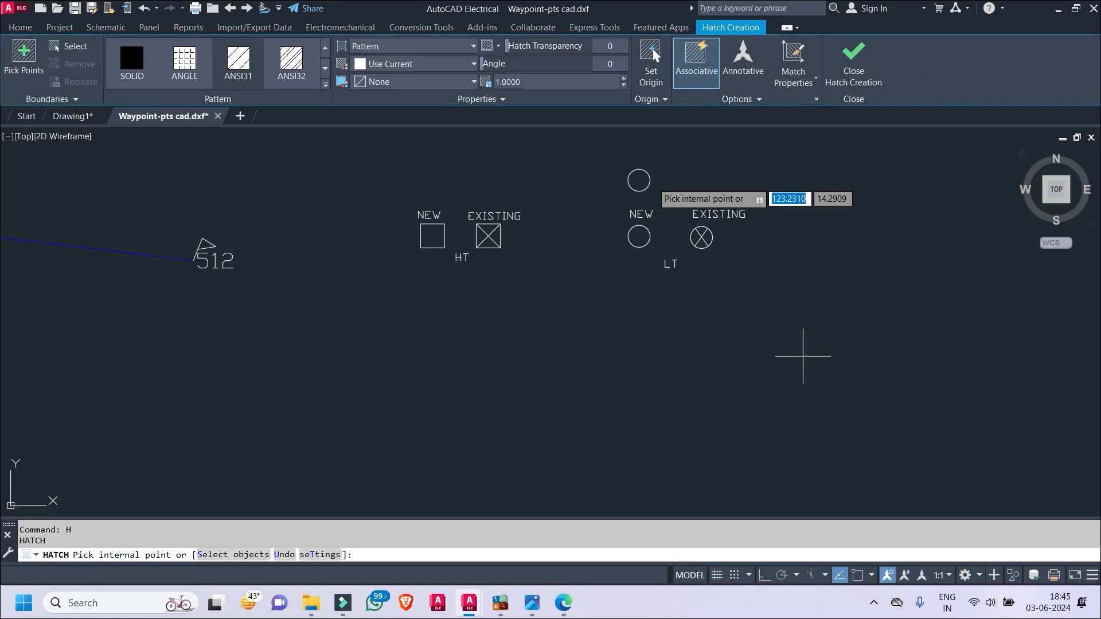
click(150, 68)
click(639, 180)
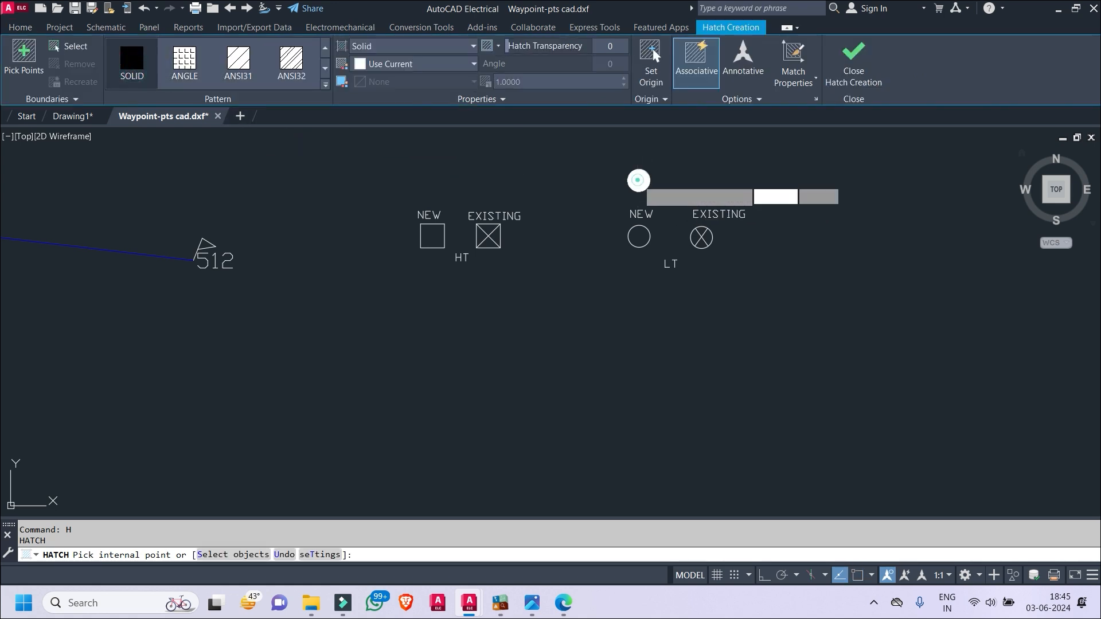
click(853, 63)
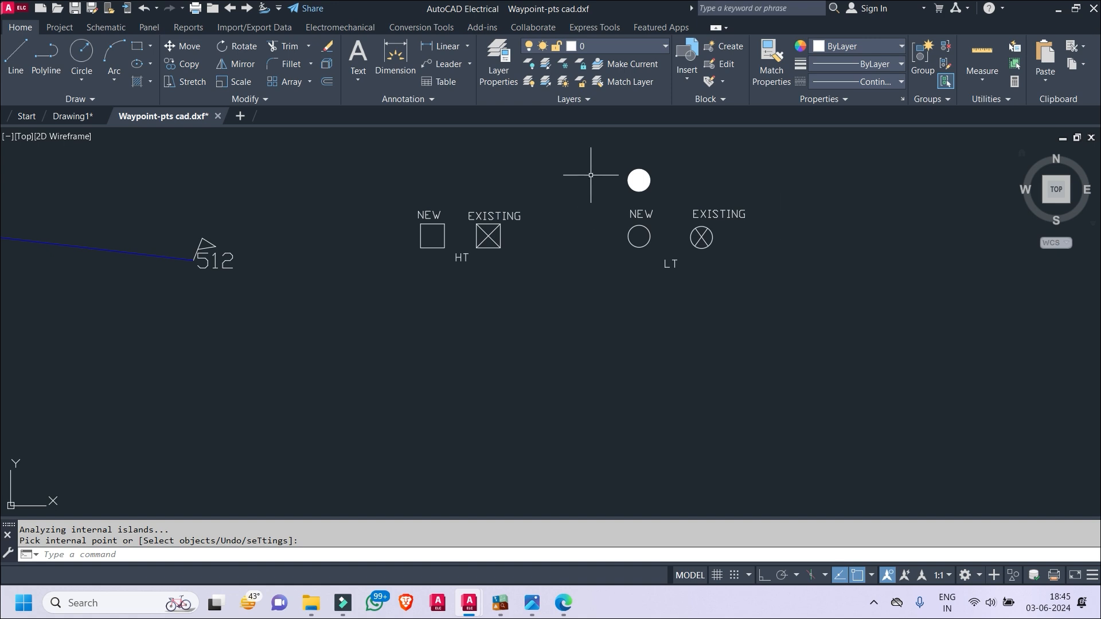
- Copy the filled circle from its centre onto the end of the blue route line at waypoint 512
middle_drag(201, 311, 228, 343)
middle_drag(575, 364, 639, 353)
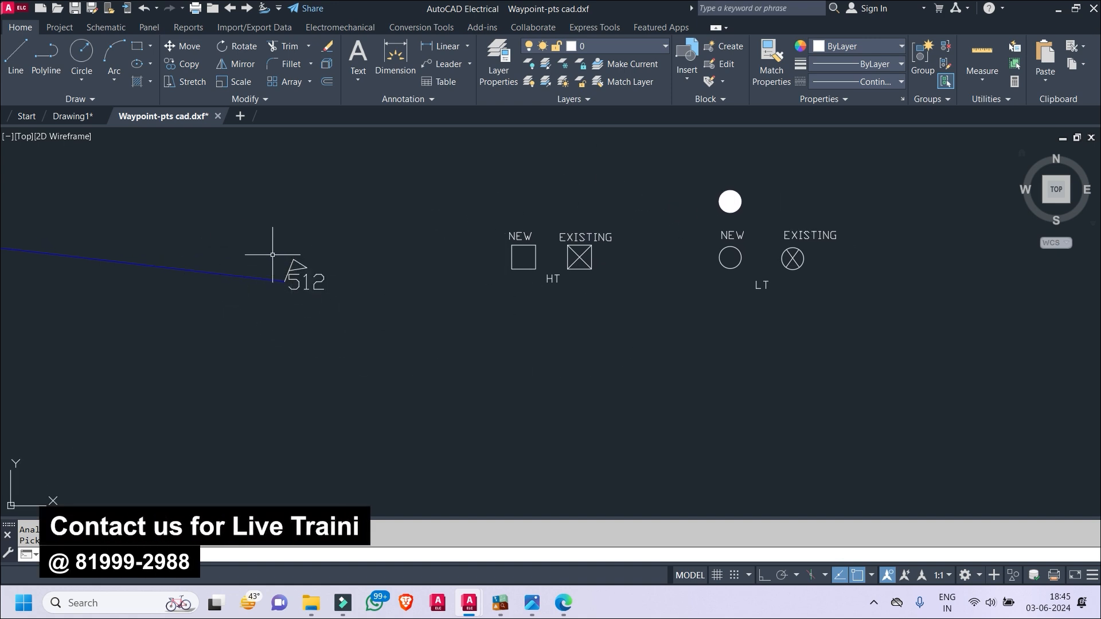
scroll(304, 337, down, 2)
middle_drag(451, 336, 669, 323)
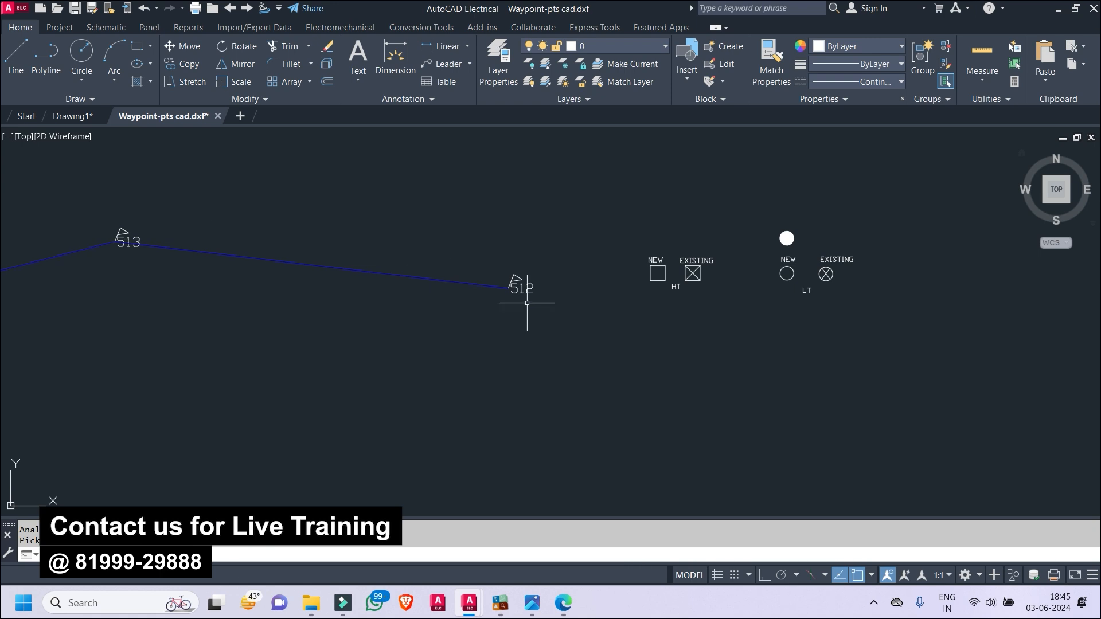
middle_drag(527, 303, 406, 306)
click(647, 219)
click(683, 253)
right_click(715, 201)
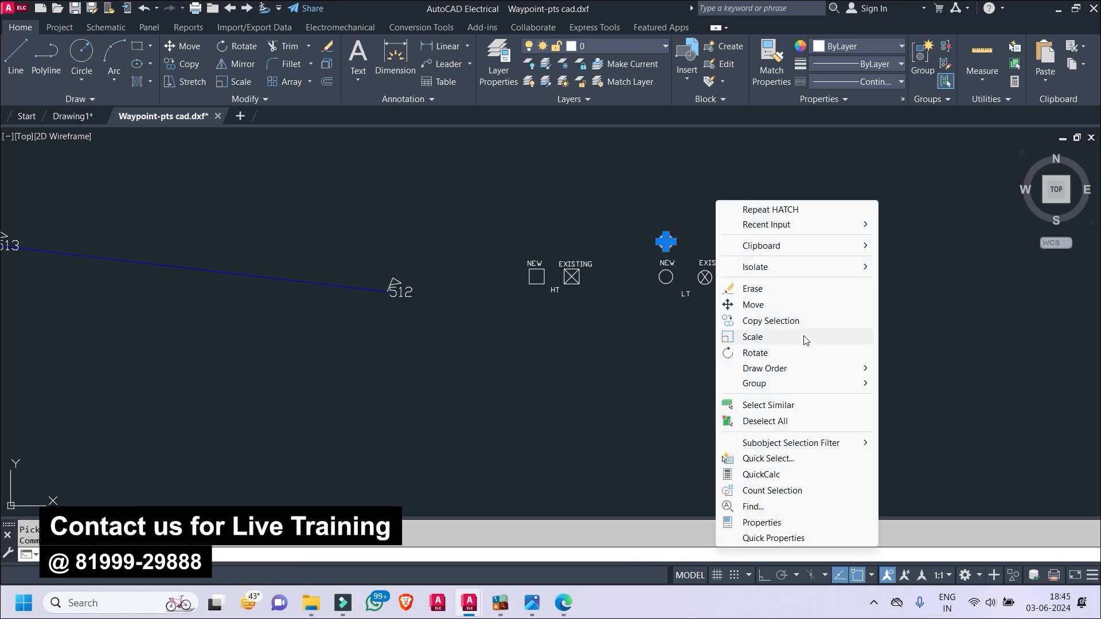
click(771, 321)
scroll(714, 193, up, 2)
click(667, 223)
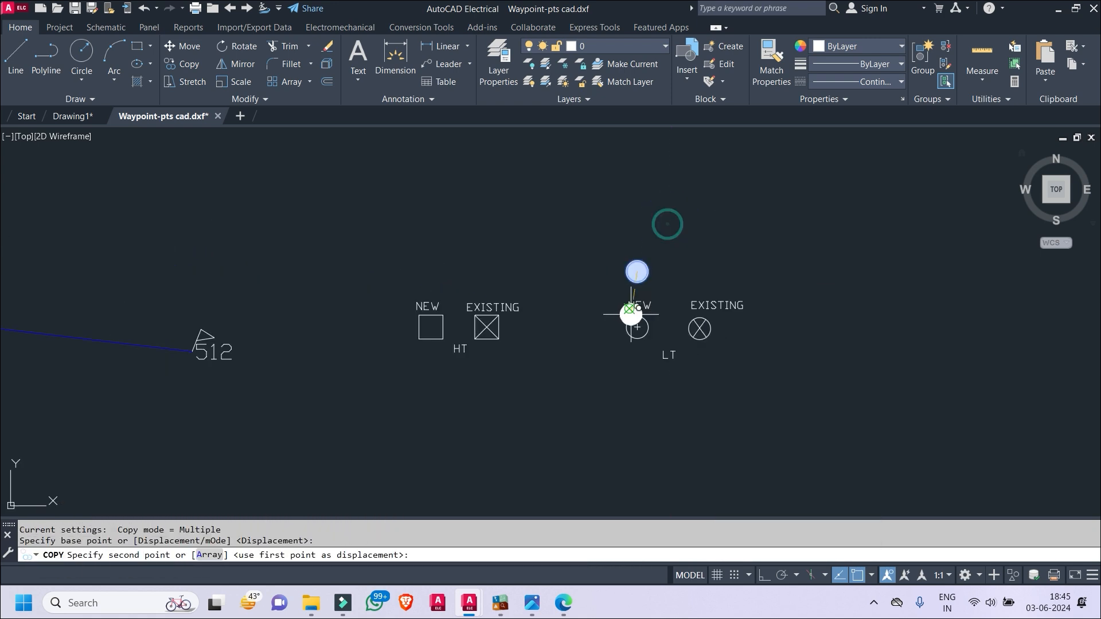
middle_drag(204, 358, 563, 305)
scroll(541, 261, up, 4)
click(537, 256)
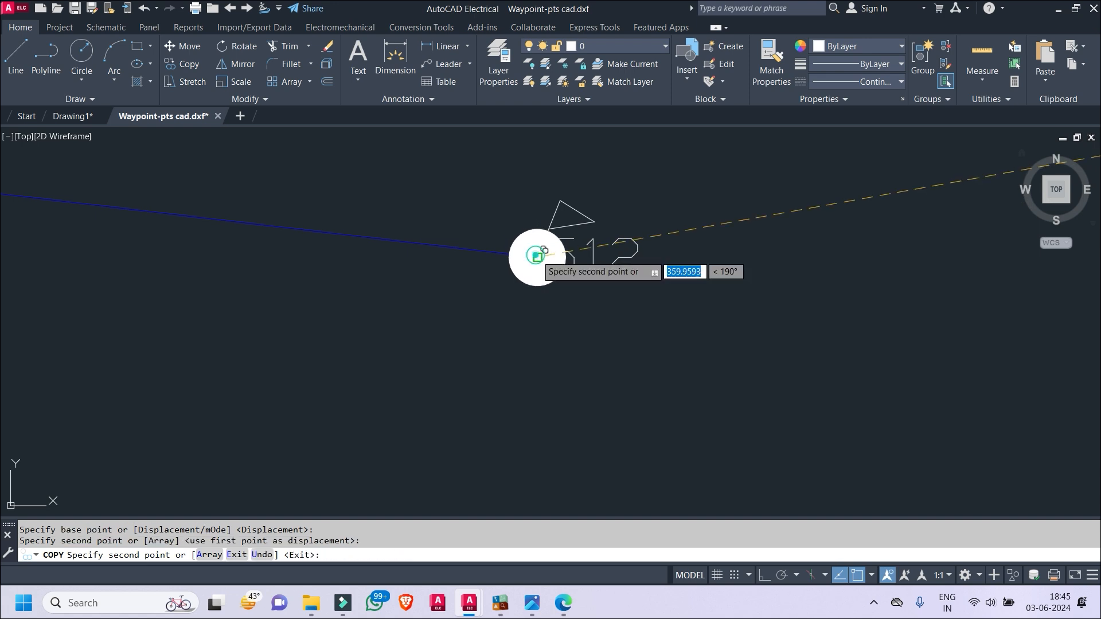
right_click(586, 312)
click(618, 320)
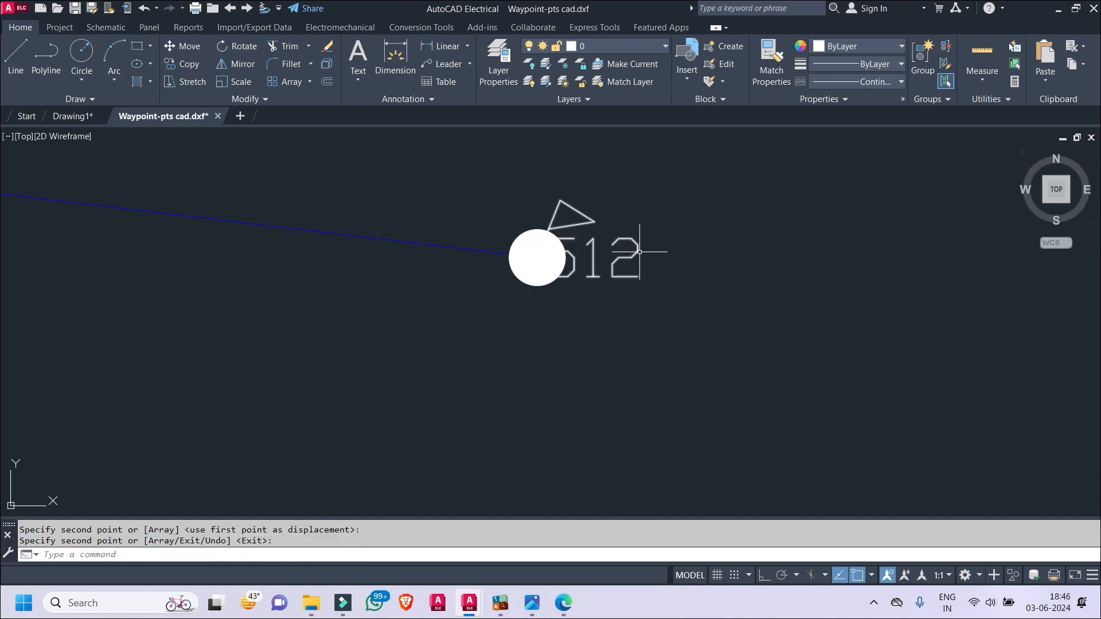
- Copy the HT label from the square symbols to just below the filled circle at waypoint 512
middle_drag(640, 252, 297, 314)
click(874, 311)
right_click(869, 326)
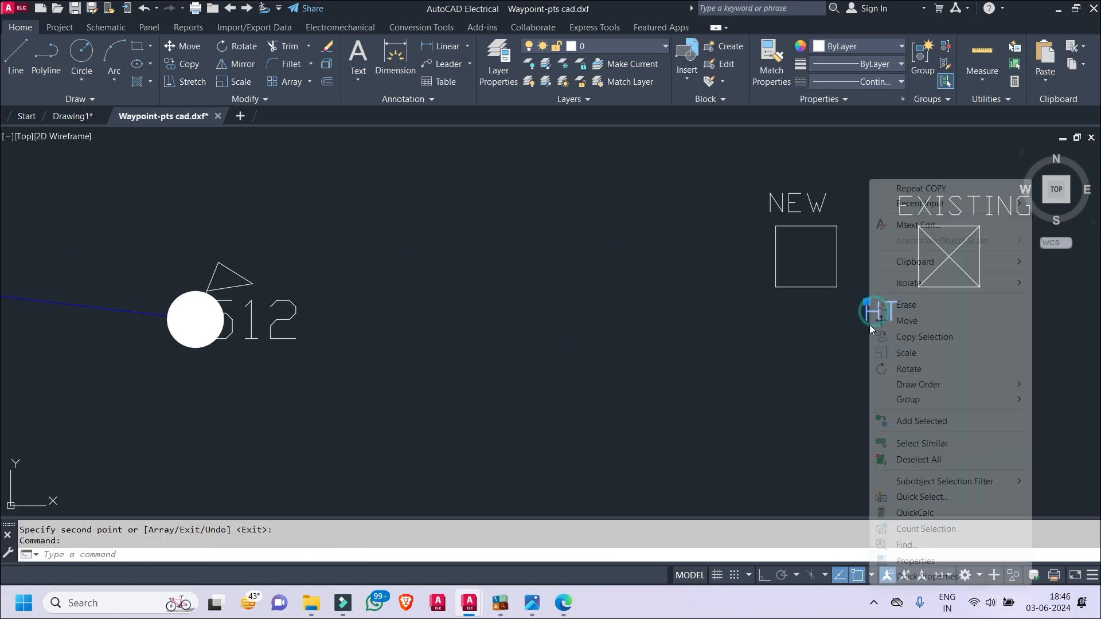
click(929, 336)
click(865, 321)
middle_drag(399, 458, 711, 389)
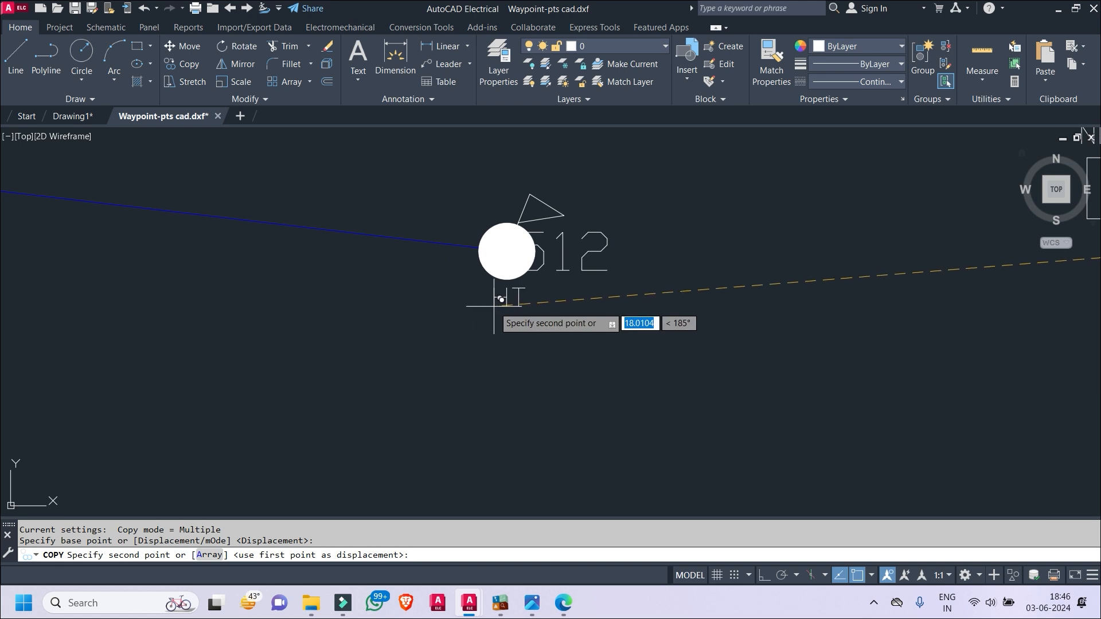
click(505, 300)
right_click(494, 308)
click(500, 319)
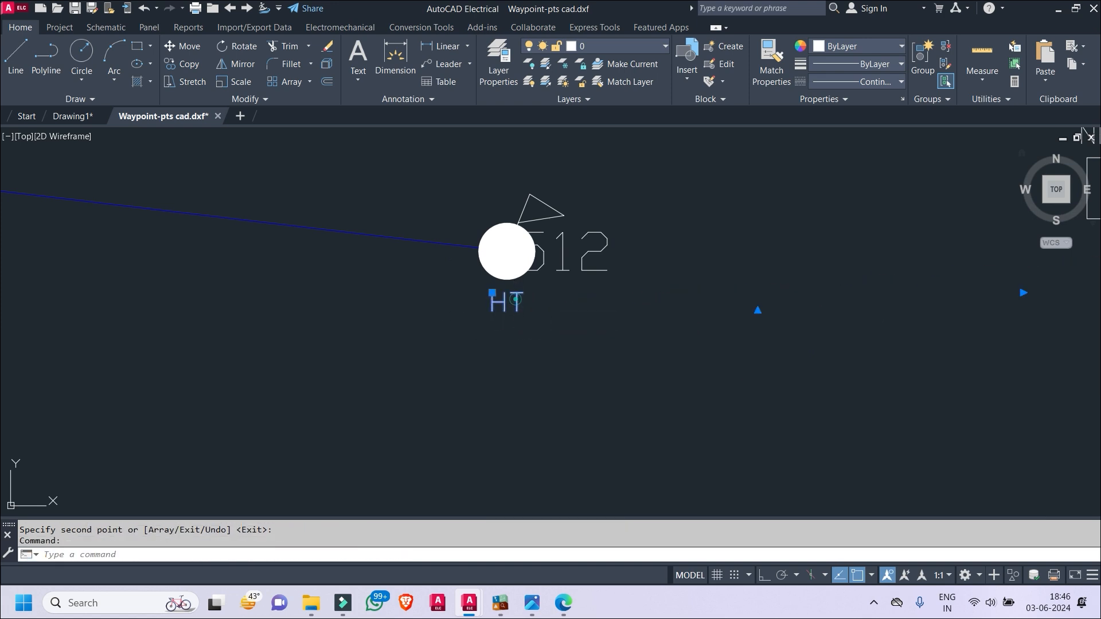
- Change the text of the copied HT label below the filled circle at the end of the route to 512
double_click(514, 300)
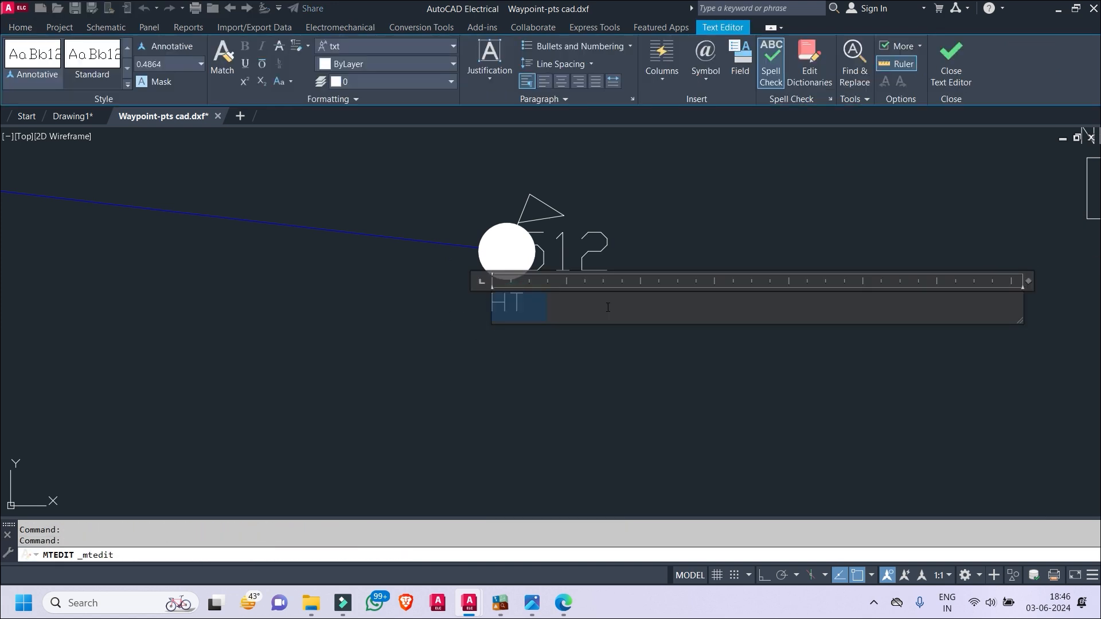
click(629, 352)
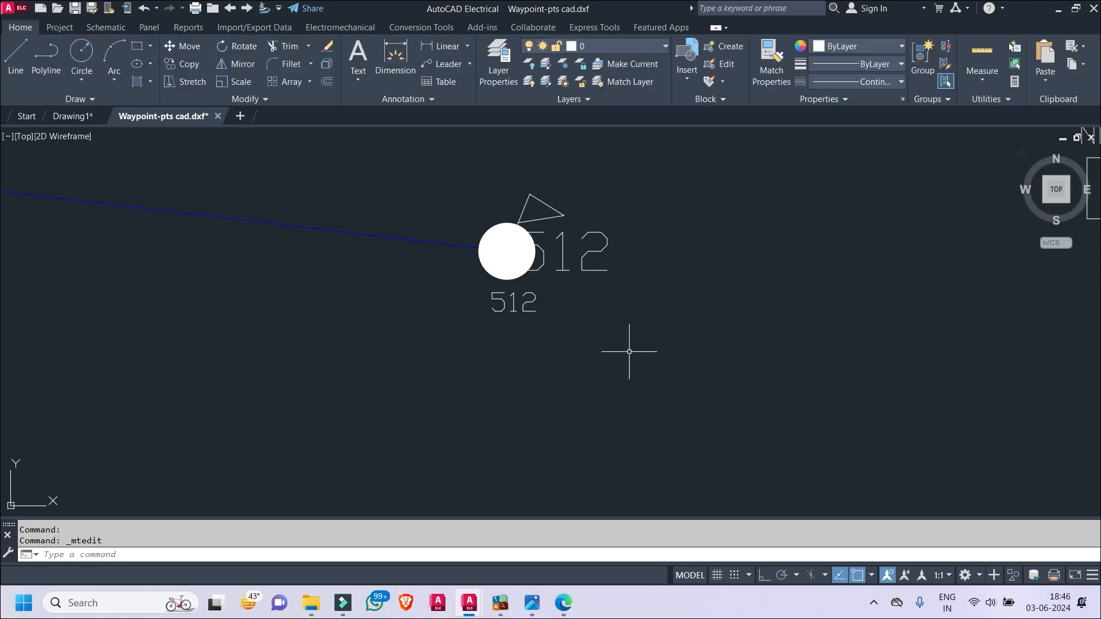
click(503, 209)
click(493, 229)
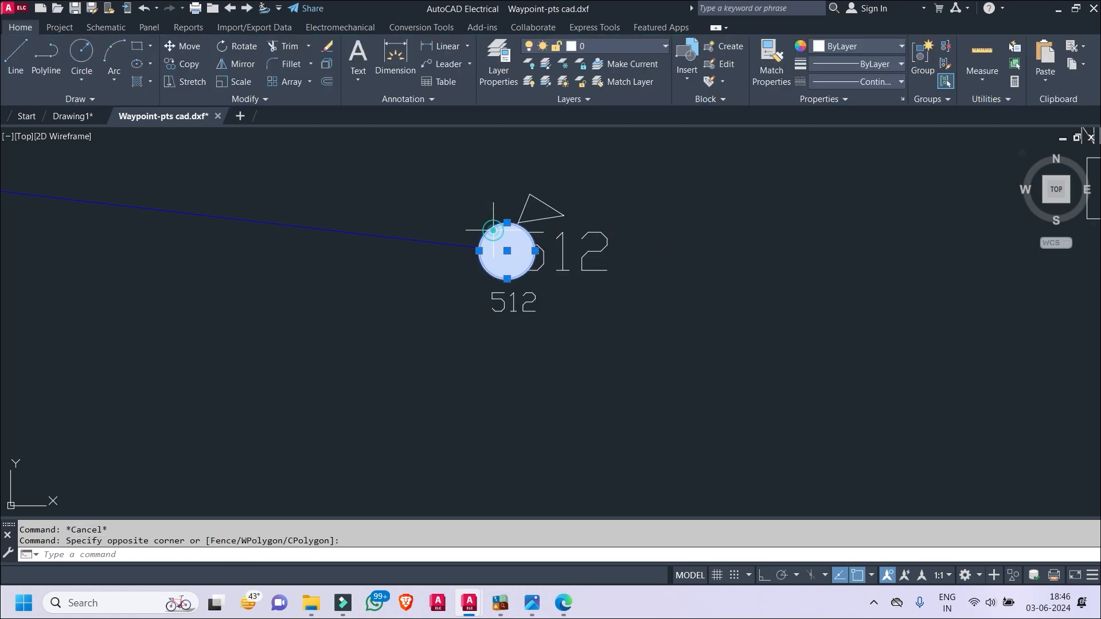
key(Escape)
- Switch to the browser to check the hand-drawn pole route sketch in the PDF, and return to the drawing
click(563, 603)
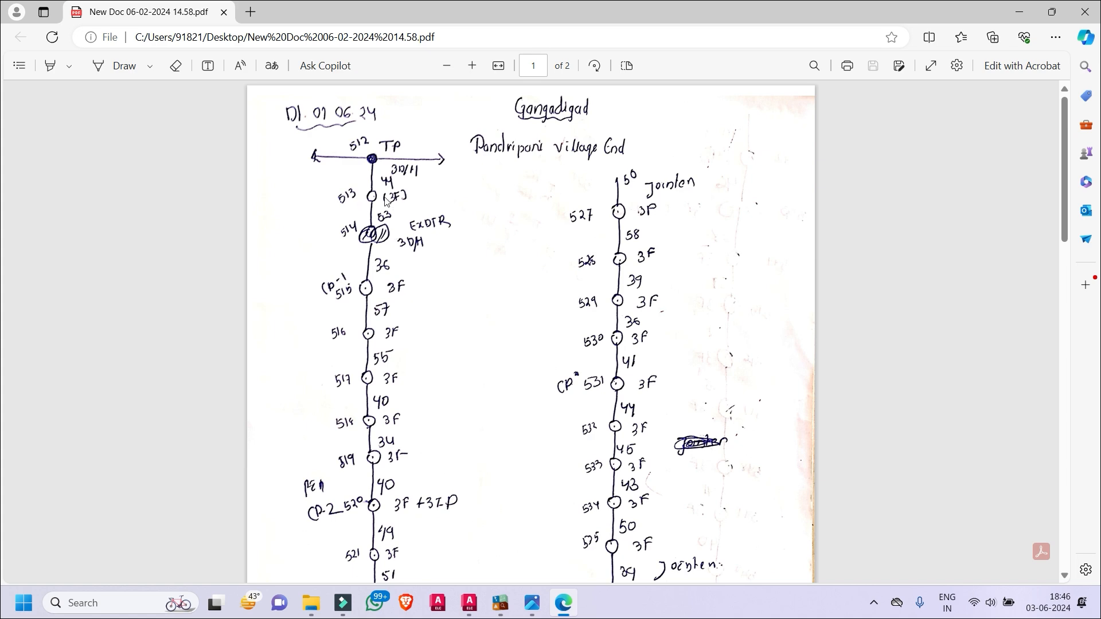
click(1020, 7)
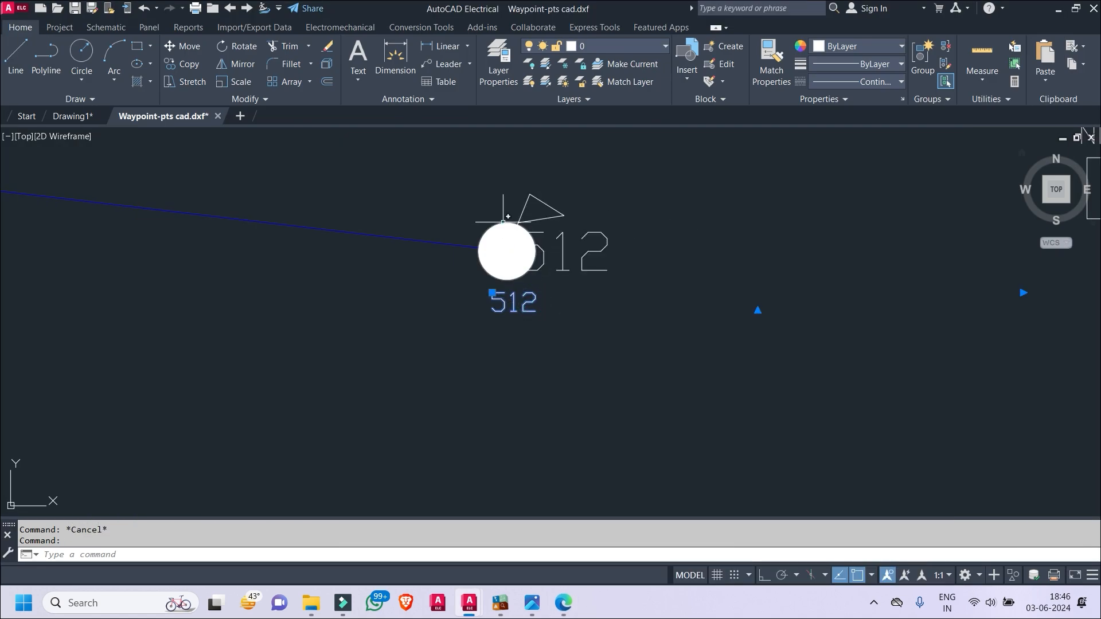
- Try to copy the circle and its 512 label from the circle's centre to waypoint 513, and undo the copy
right_click(456, 201)
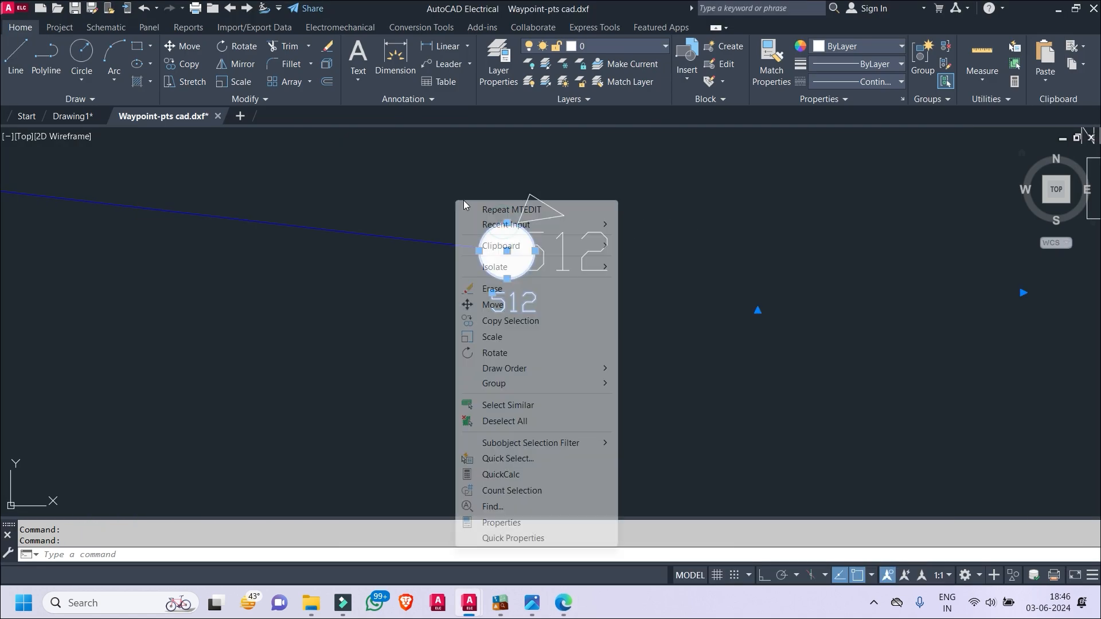
click(517, 321)
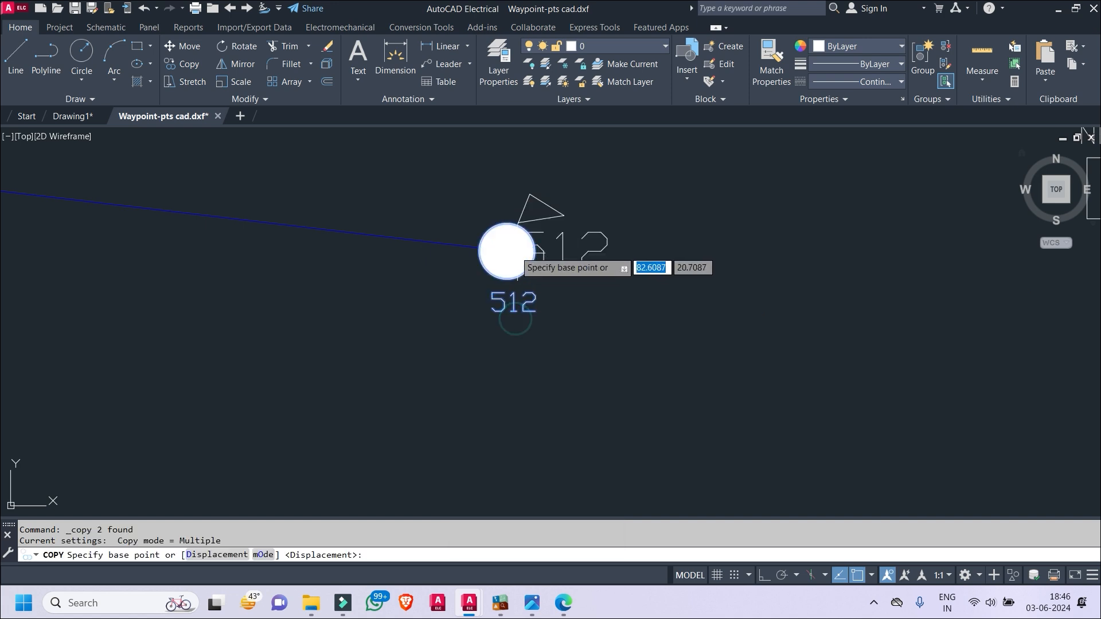
click(504, 250)
scroll(918, 303, down, 4)
scroll(309, 230, up, 3)
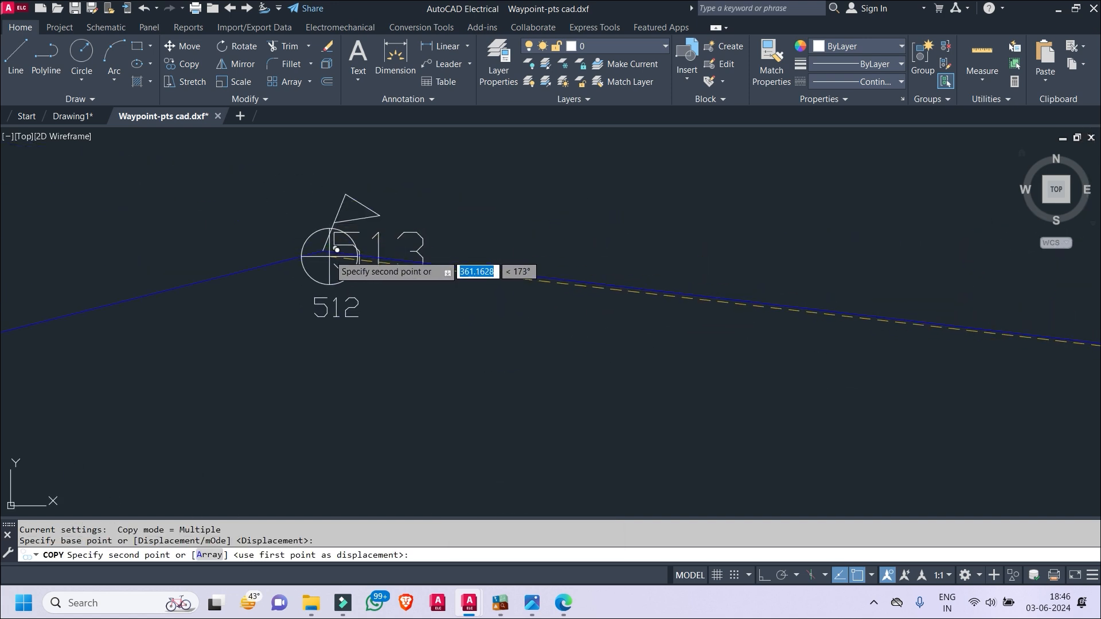
click(322, 251)
key(Escape)
key(ctrl+z)
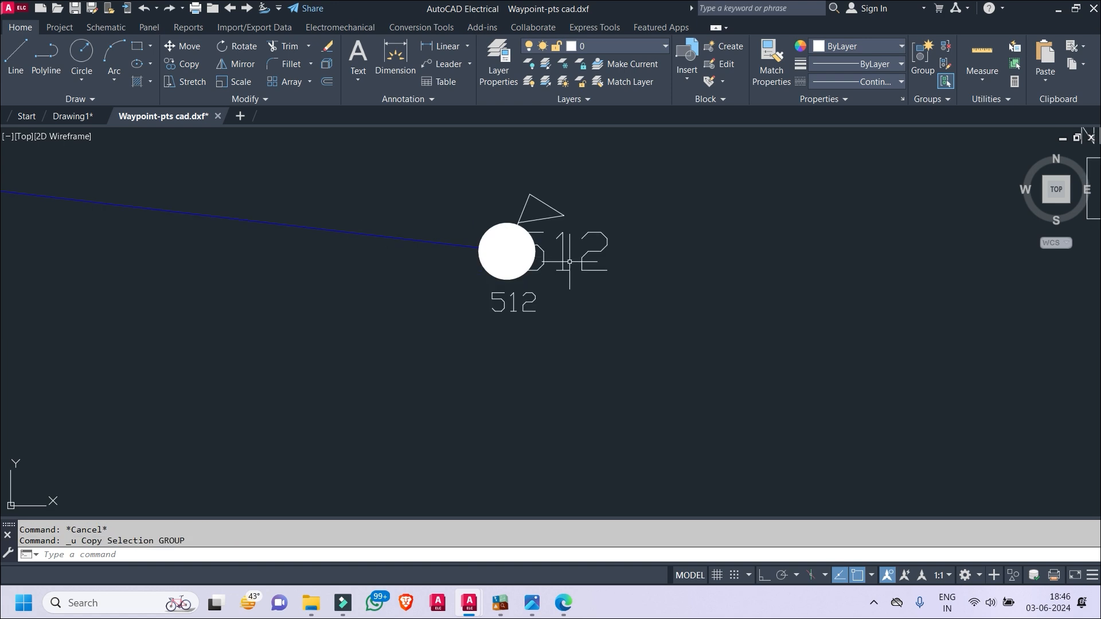
- Copy the circle with its solid fill and 512 label, using the circle's centre as base point, onto waypoint 513
scroll(493, 207, up, 4)
click(521, 210)
click(483, 273)
click(597, 441)
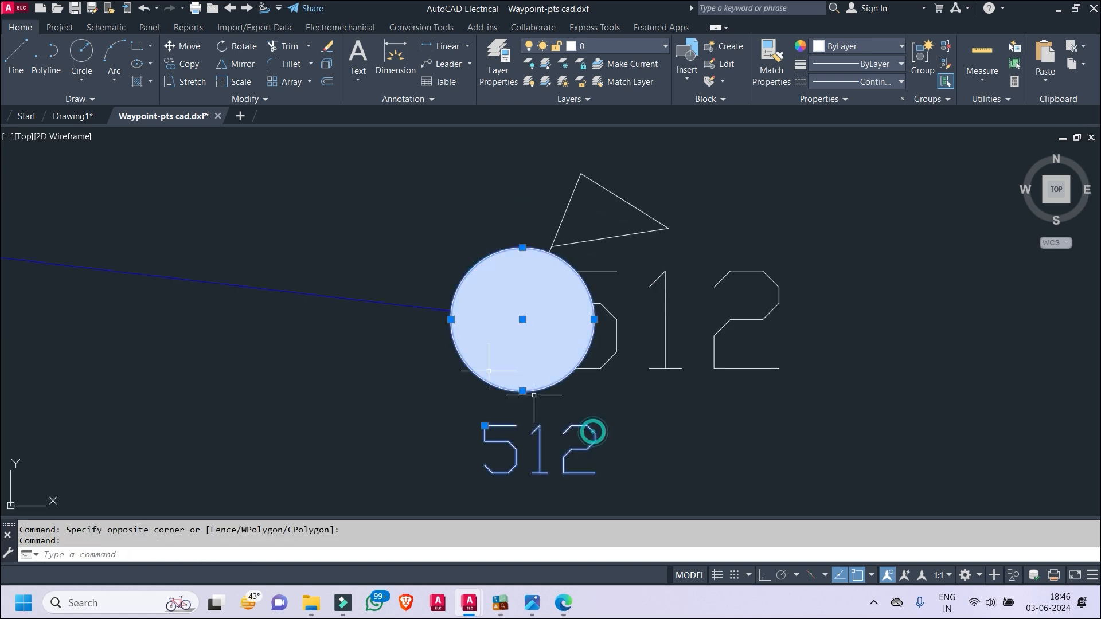
right_click(338, 436)
click(373, 359)
click(509, 317)
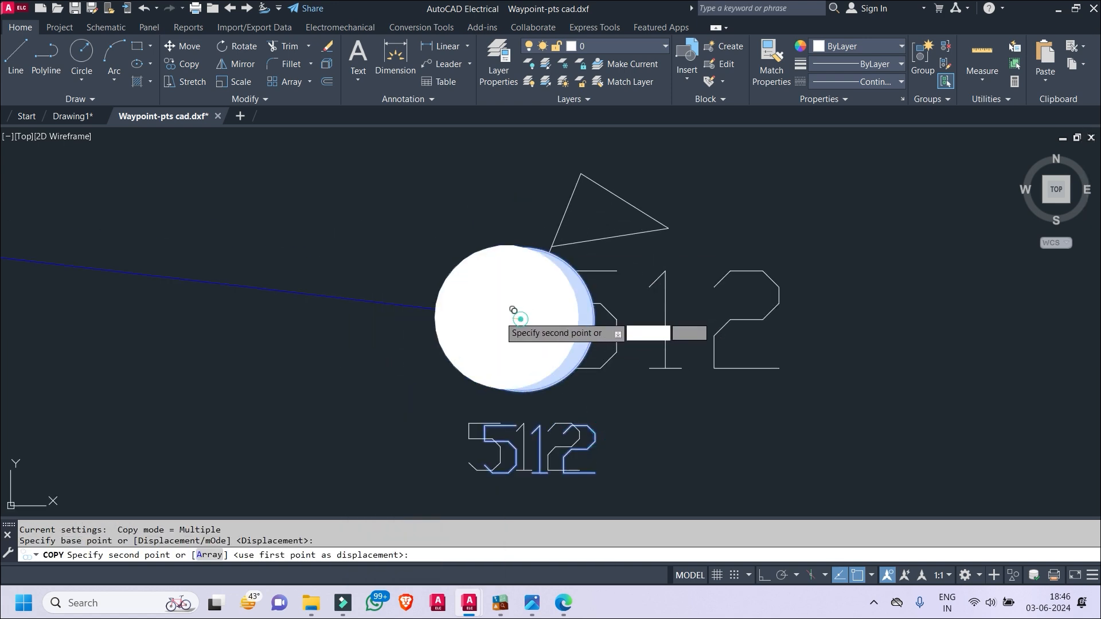
scroll(516, 312, down, 5)
scroll(344, 230, up, 4)
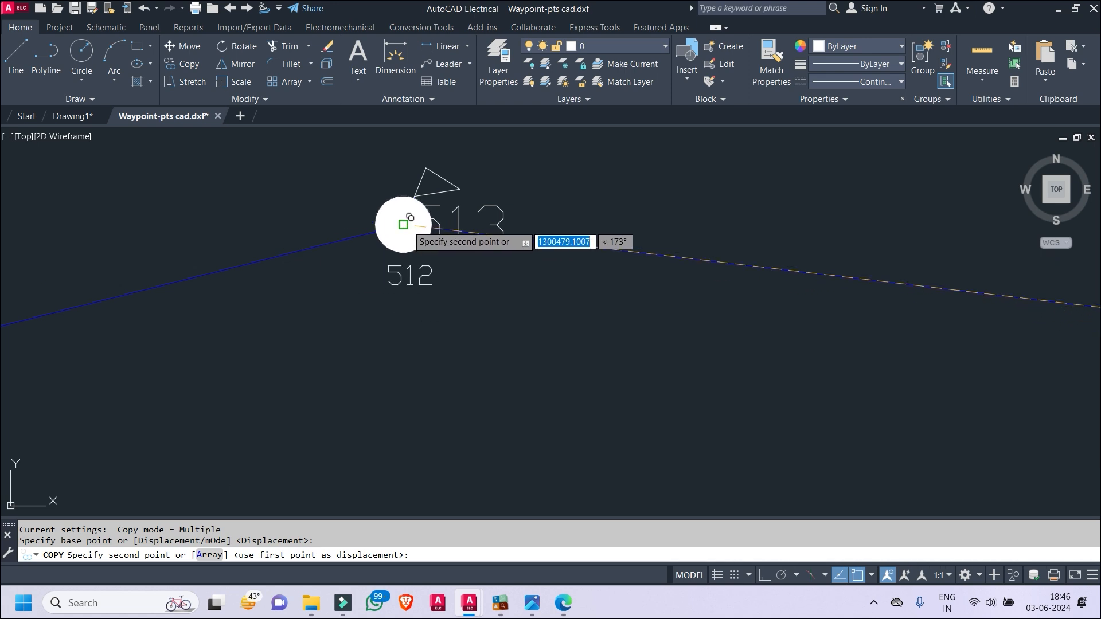
click(403, 225)
- Place further copies of the filled circle and 512 label on the route at waypoints 514 and 515
scroll(410, 253, down, 5)
scroll(379, 272, up, 3)
middle_drag(389, 273, 646, 180)
scroll(458, 251, up, 4)
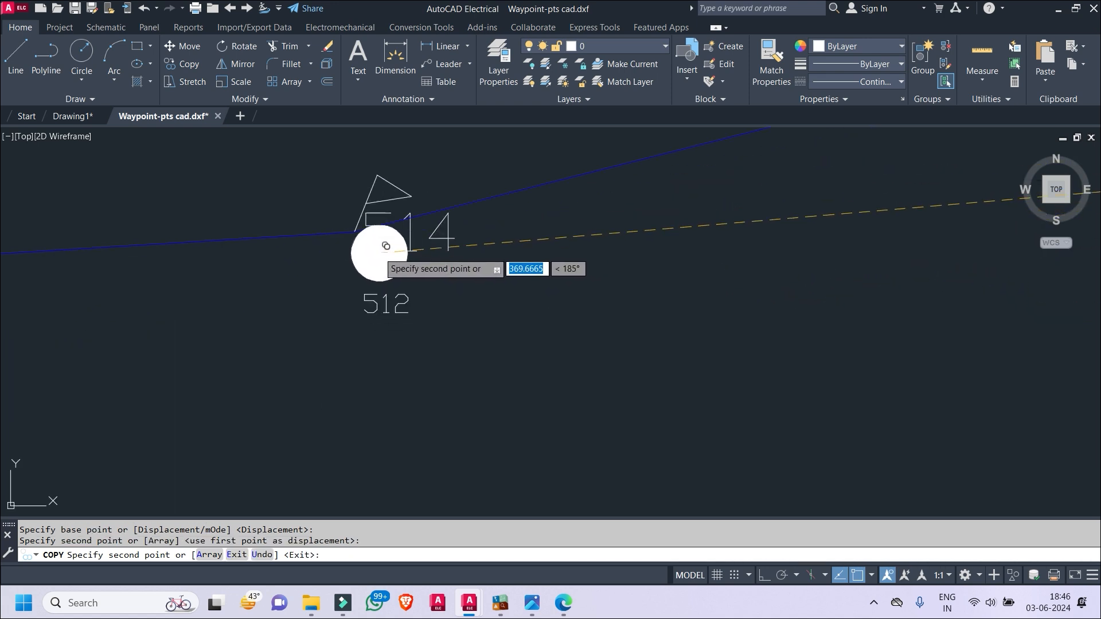
click(356, 230)
scroll(573, 243, down, 6)
middle_drag(571, 252, 1099, 216)
middle_drag(703, 225, 759, 403)
click(211, 208)
- Place copies of the filled circle and 512 label on the route at waypoints 516 and 517
middle_drag(353, 170, 450, 229)
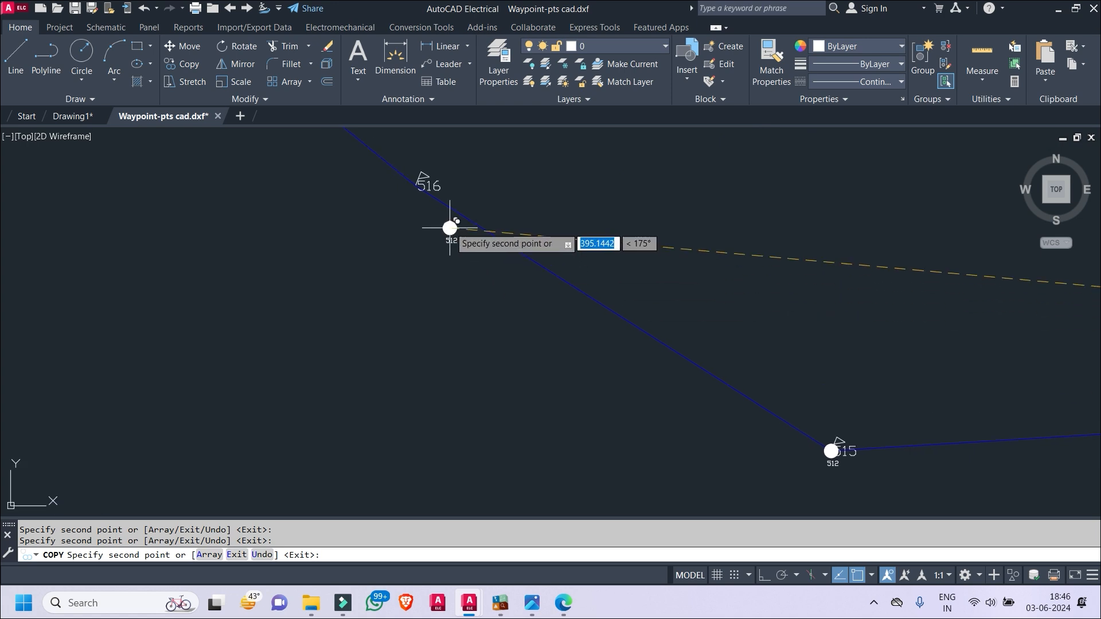
scroll(449, 258, up, 4)
middle_drag(413, 194, 823, 510)
click(450, 242)
scroll(464, 263, down, 2)
scroll(483, 244, up, 2)
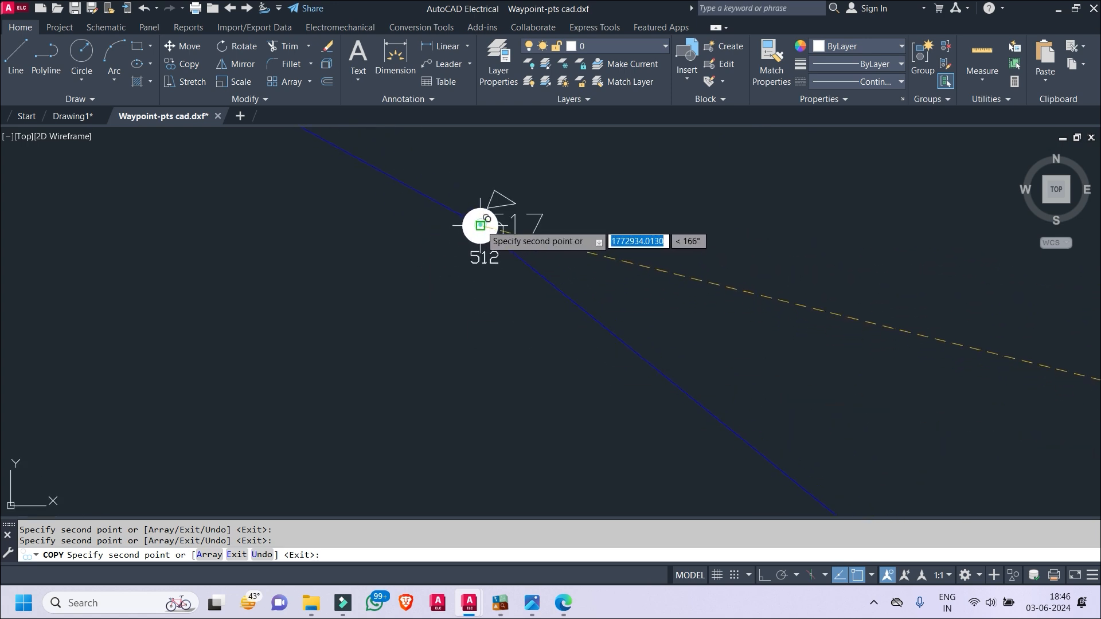
click(480, 227)
- Place copies of the filled circle and 512 label on the route at waypoints 518 and 519
scroll(482, 258, down, 2)
middle_drag(483, 258, 635, 335)
middle_drag(534, 280, 749, 370)
middle_drag(401, 243, 508, 269)
scroll(456, 165, up, 2)
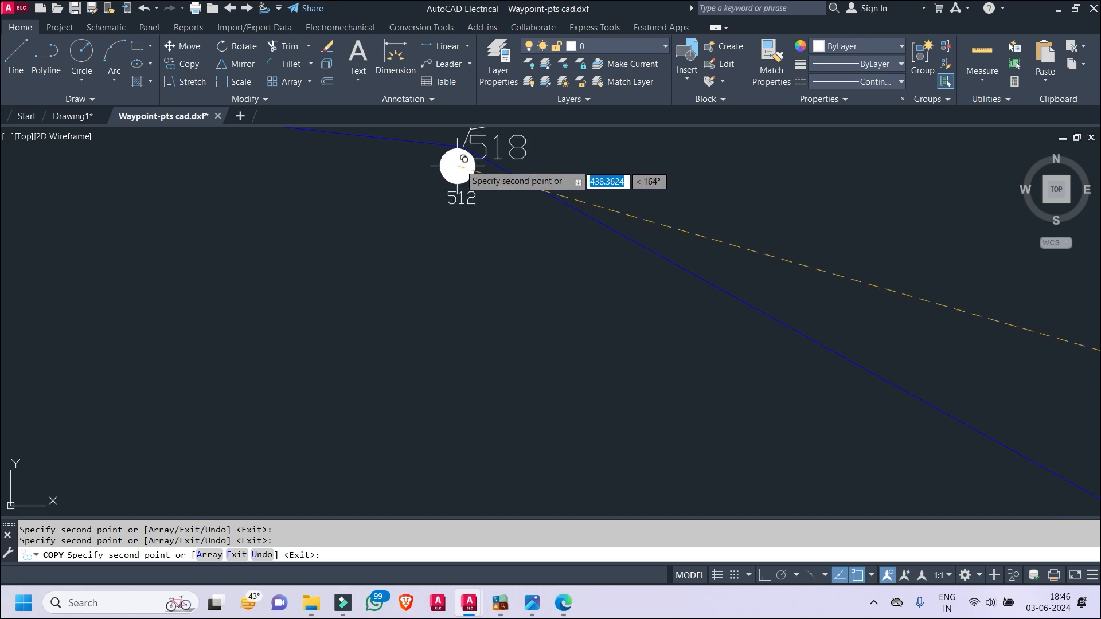
middle_drag(457, 165, 759, 302)
click(463, 233)
scroll(414, 270, down, 2)
scroll(311, 235, up, 4)
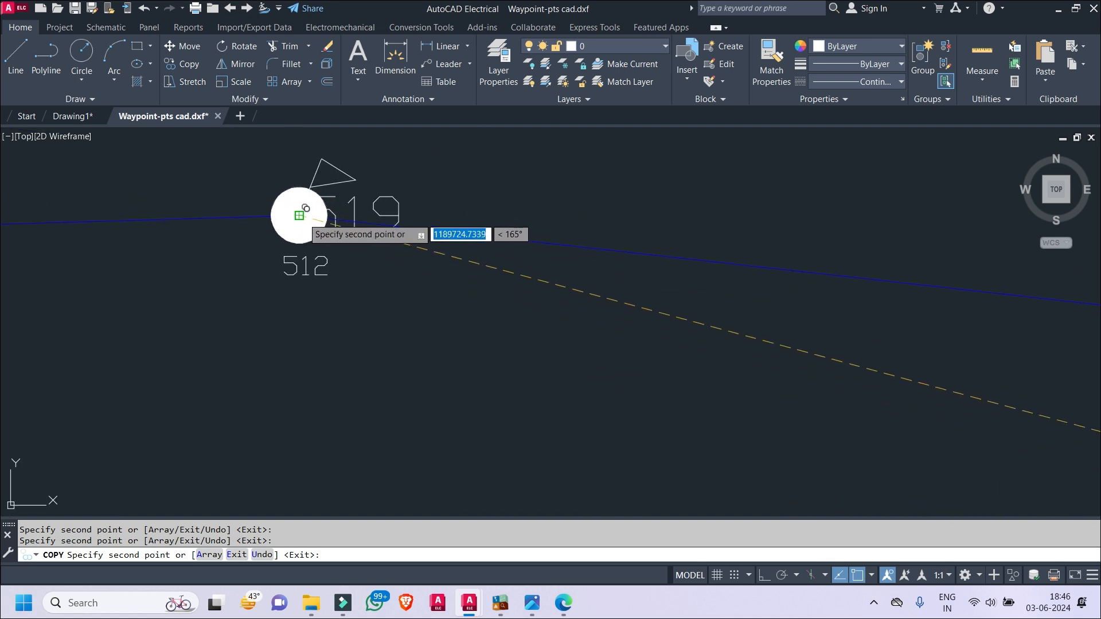
click(300, 217)
- Place copies of the filled circle and 512 label on the route at waypoints 520 and 521
scroll(313, 228, down, 4)
middle_drag(324, 240, 834, 264)
scroll(270, 277, up, 2)
click(250, 258)
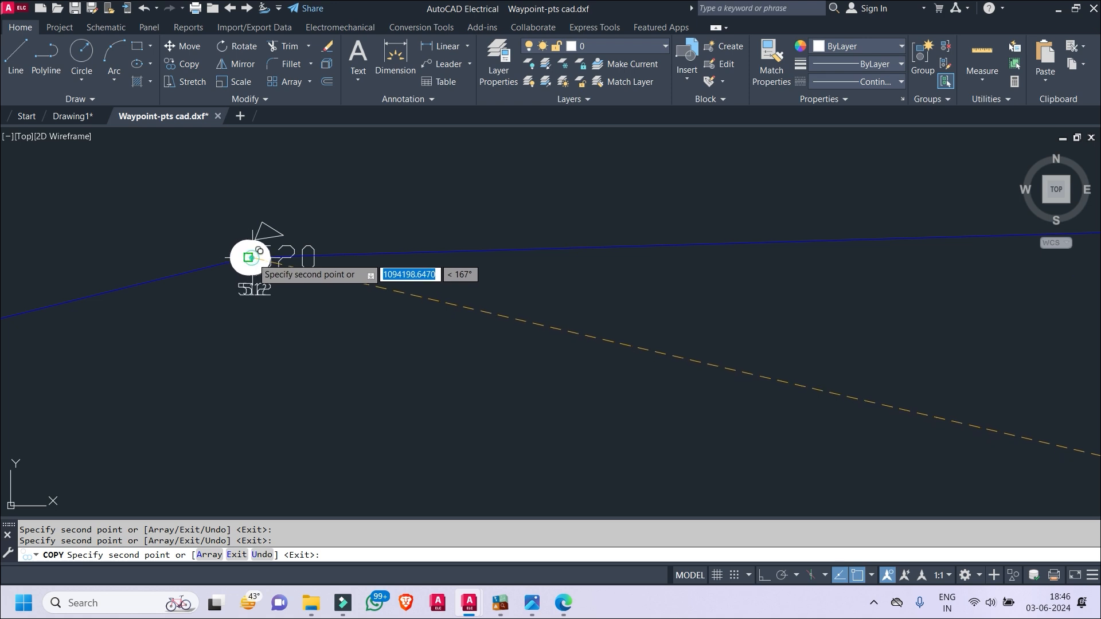
scroll(251, 257, down, 2)
middle_drag(250, 258, 722, 239)
middle_drag(209, 352, 470, 268)
scroll(313, 332, up, 4)
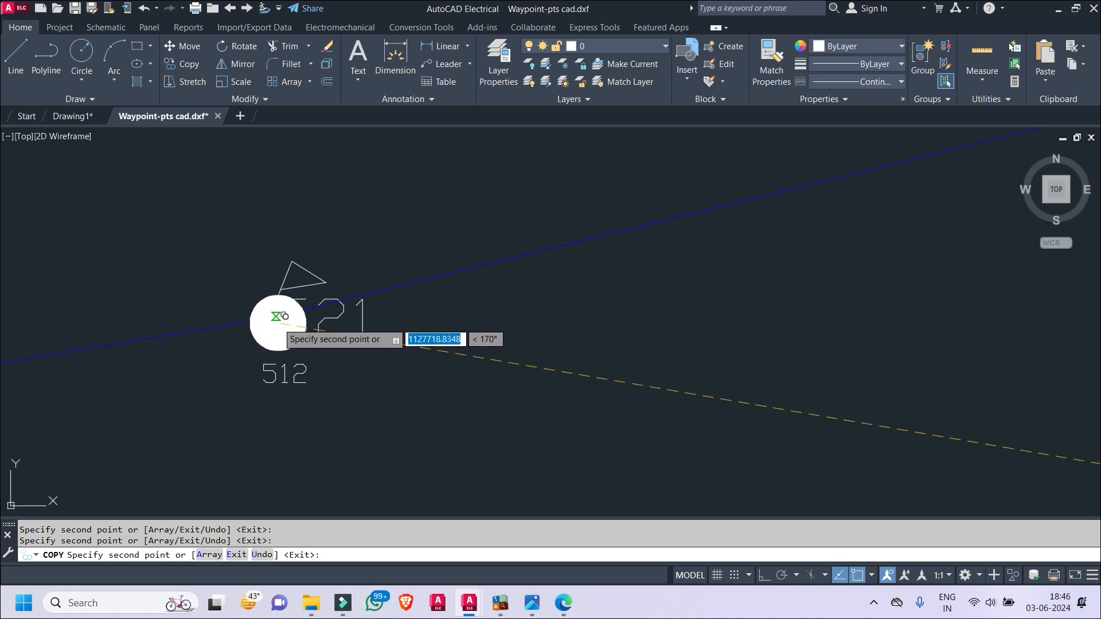
click(267, 315)
- Place copies of the filled circle and 512 label on the route at waypoints 522 and 523
scroll(265, 299, down, 4)
scroll(218, 332, up, 4)
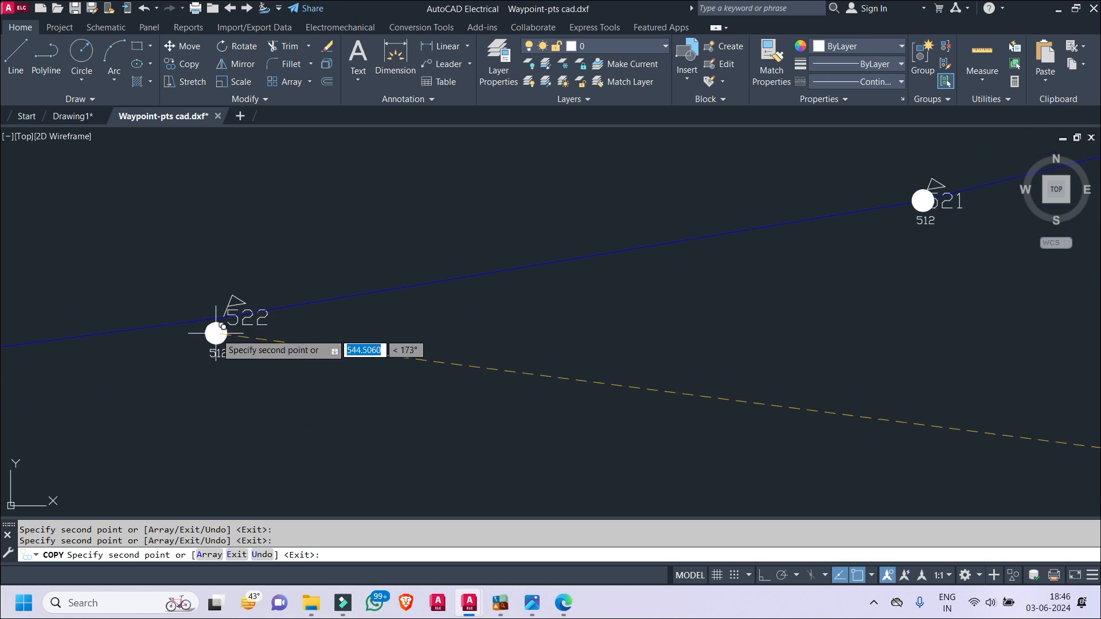
click(241, 267)
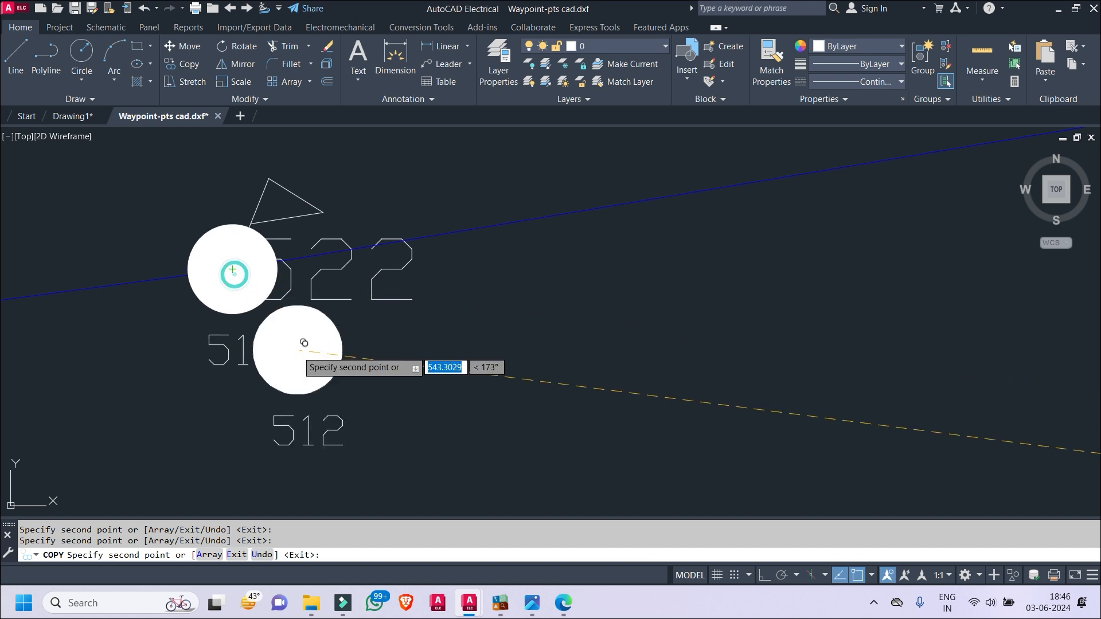
scroll(287, 359, down, 4)
middle_drag(264, 362, 410, 295)
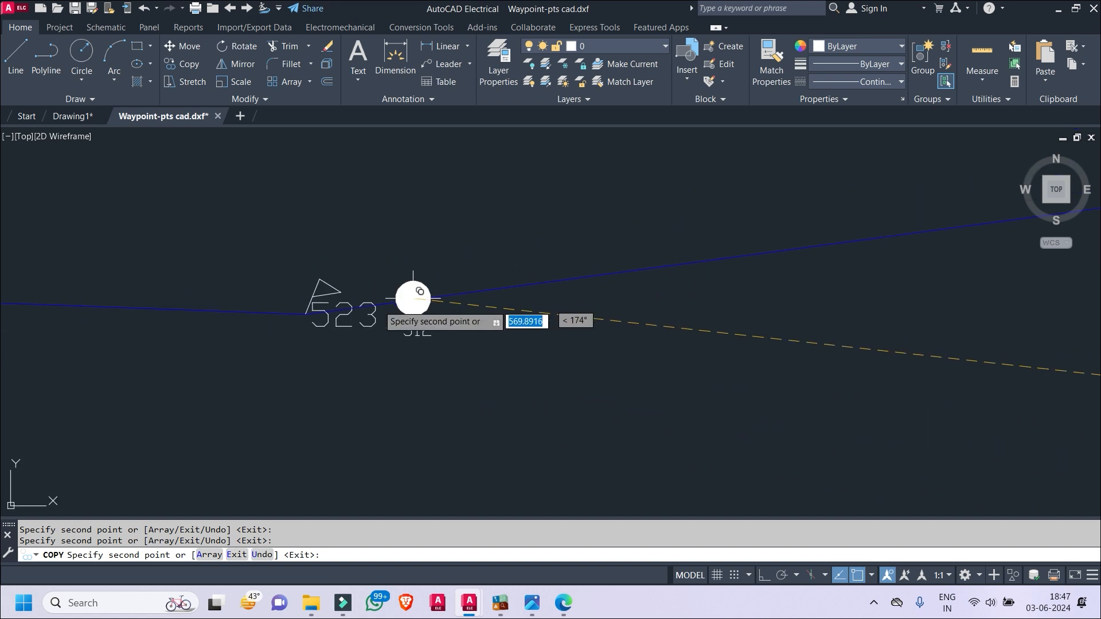
scroll(304, 322, up, 4)
click(328, 303)
- Place copies of the filled circle and 512 label on the route at waypoints 524 and 525
scroll(330, 298, down, 4)
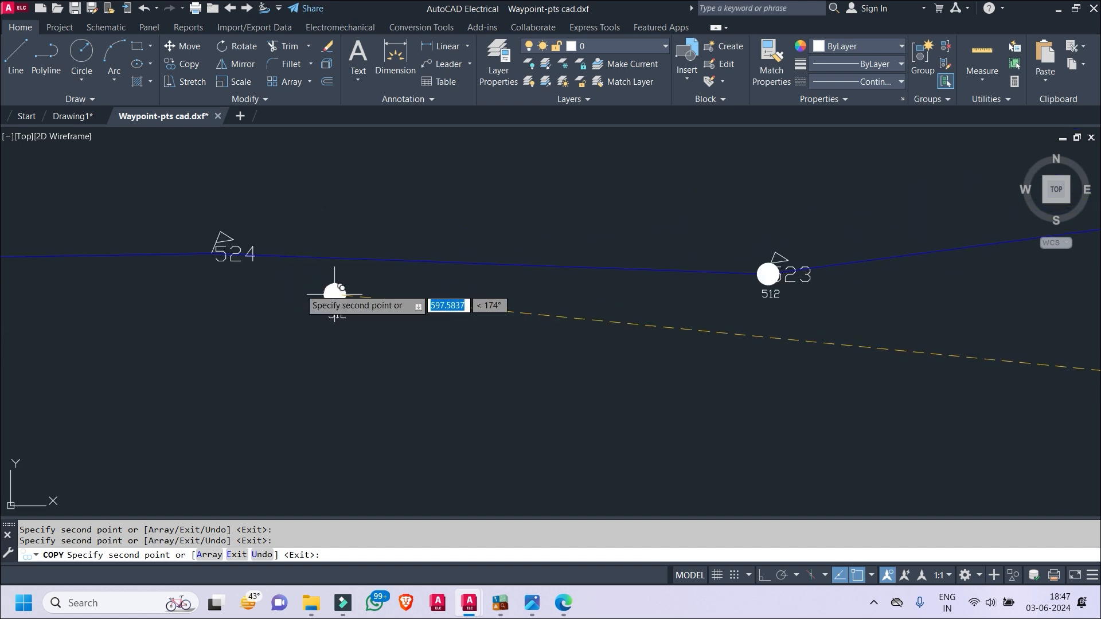
scroll(383, 238, up, 4)
scroll(384, 239, down, 2)
middle_drag(383, 244, 946, 253)
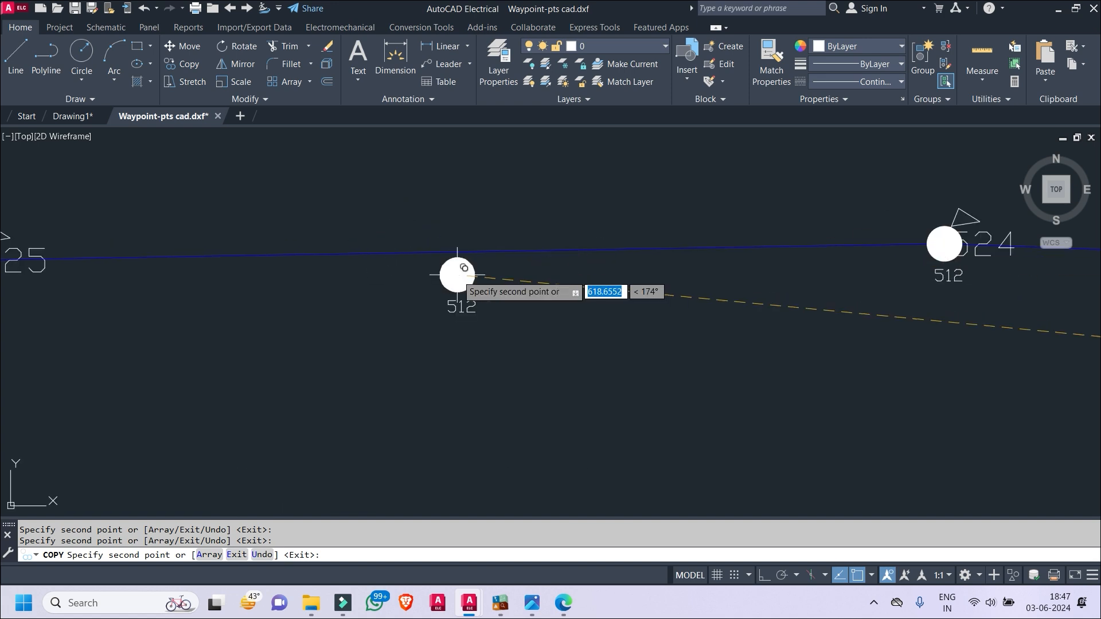
middle_drag(457, 275, 838, 231)
click(358, 214)
- Place copies of the filled circle and 512 label on the route at waypoints 526 and 527
scroll(362, 218, down, 4)
middle_drag(378, 234, 891, 208)
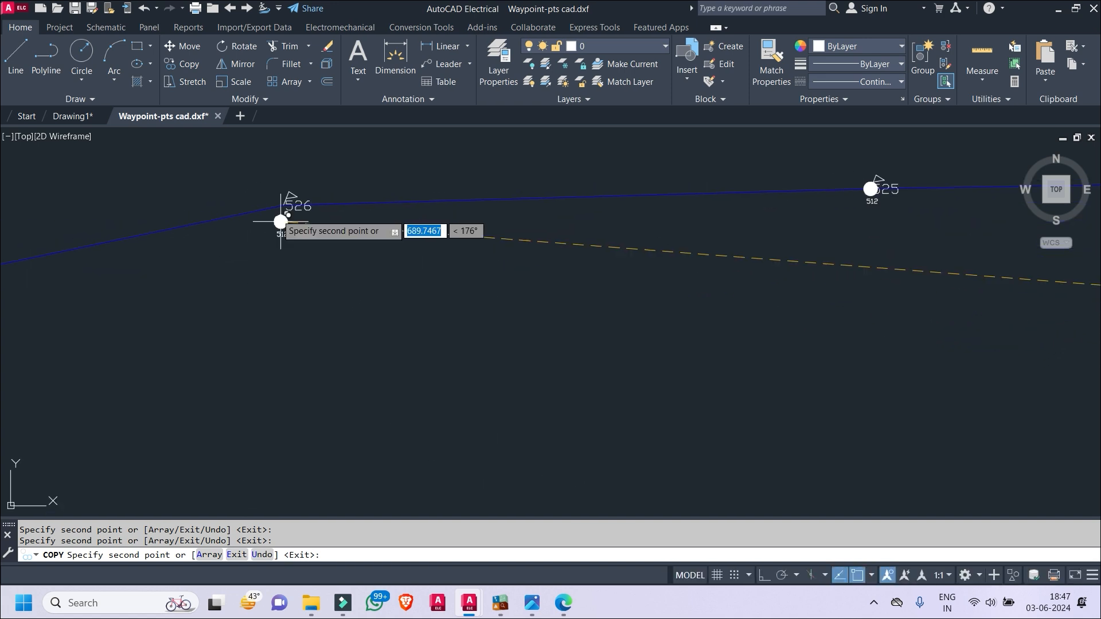
scroll(282, 209, up, 5)
click(311, 192)
scroll(322, 254, down, 4)
middle_drag(322, 272, 496, 168)
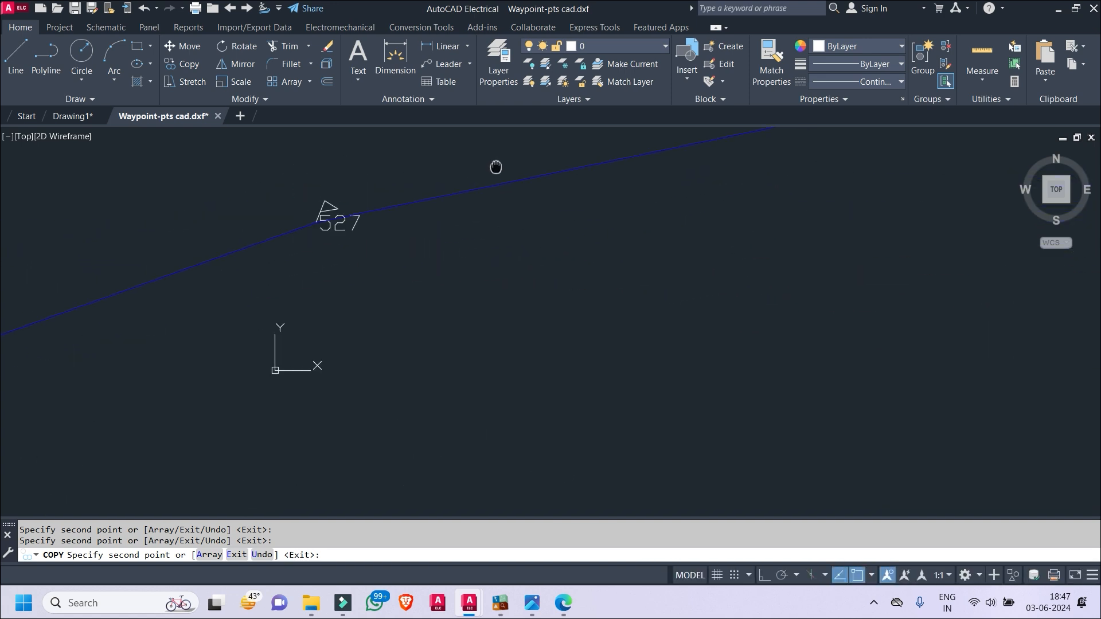
scroll(321, 221, up, 4)
click(308, 216)
- Place copies of the filled circle and 512 label on the route at waypoints 528 and 529
scroll(366, 229, down, 5)
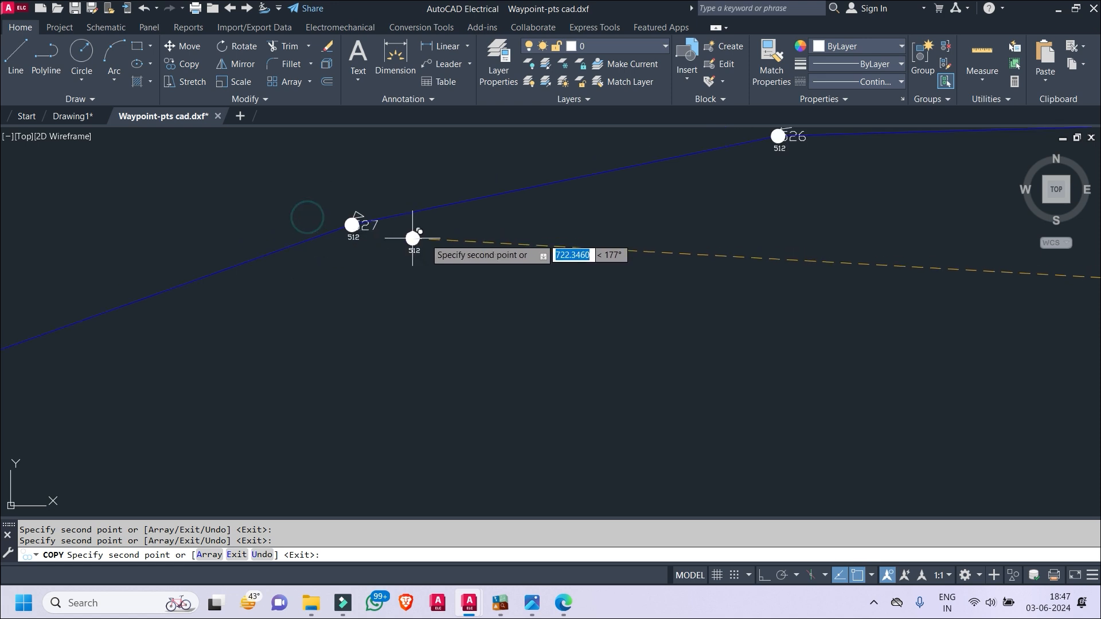
middle_drag(394, 273, 669, 268)
middle_drag(408, 288, 611, 139)
scroll(329, 260, up, 4)
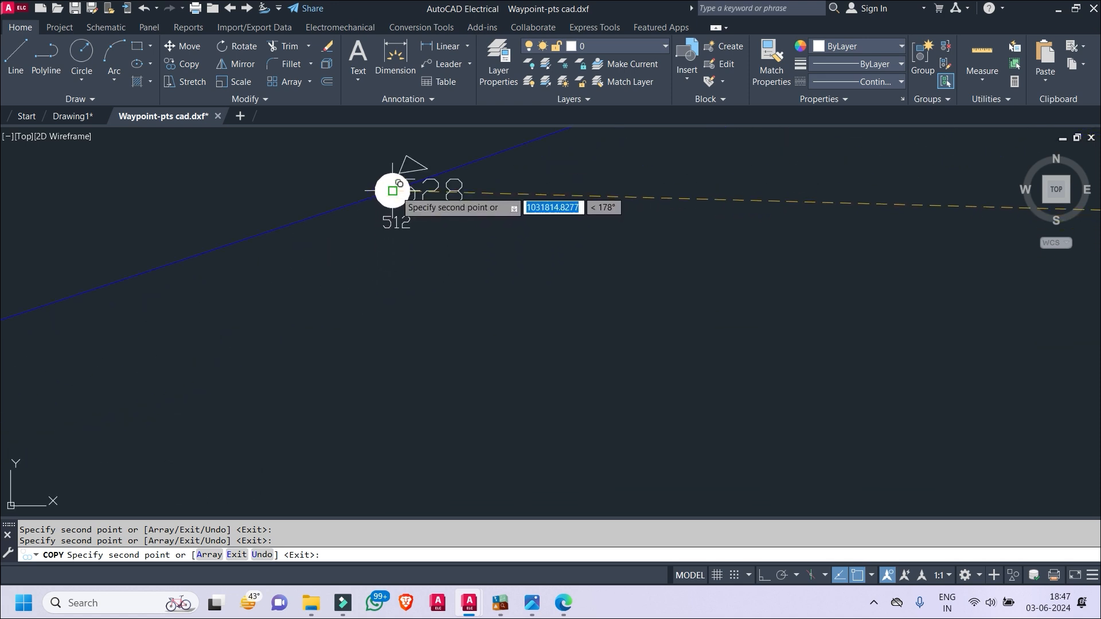
click(393, 191)
middle_drag(253, 284, 710, 258)
middle_drag(397, 270, 636, 146)
click(259, 313)
- Place copies of the filled circle and 512 label on the route at waypoints 530 and 531
middle_drag(330, 332, 737, 112)
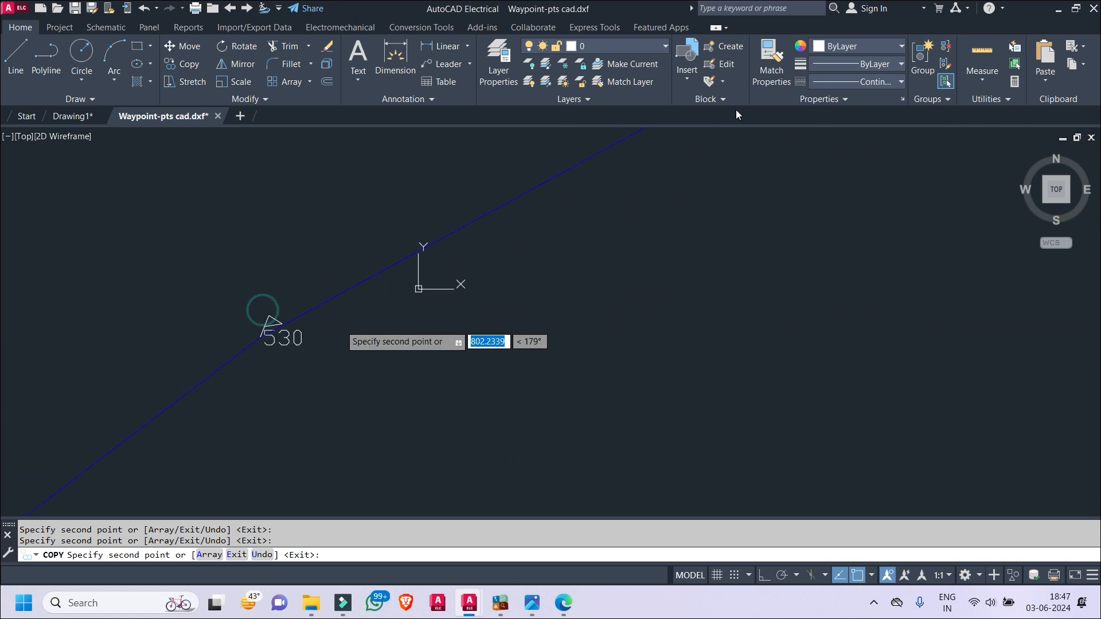
middle_drag(281, 337, 428, 204)
click(396, 208)
middle_drag(240, 310, 456, 131)
scroll(339, 282, up, 2)
middle_drag(155, 390, 379, 230)
click(257, 280)
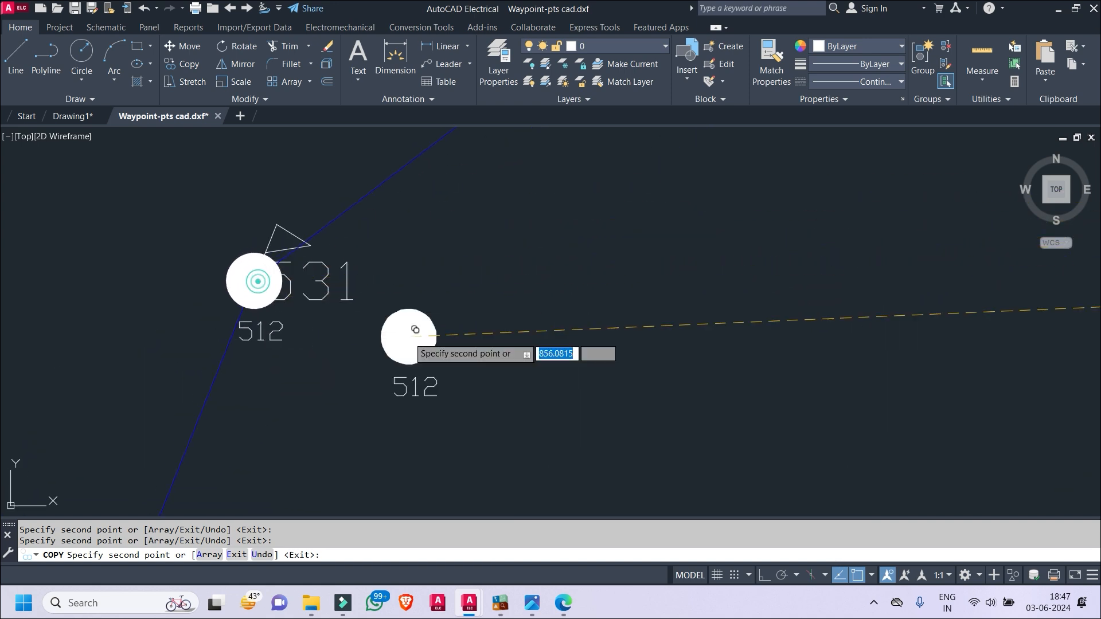
- Place copies of the filled circle and 512 label on the route at waypoints 532 and 533
scroll(440, 343, down, 3)
middle_drag(443, 344, 545, 80)
scroll(373, 403, down, 3)
middle_drag(394, 399, 420, 215)
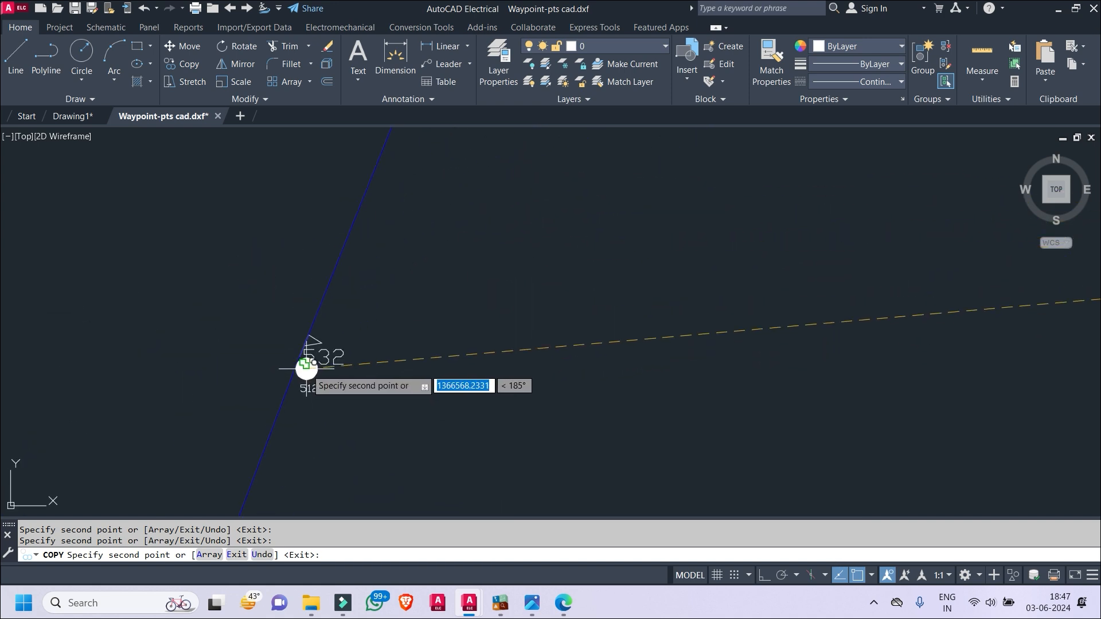
click(304, 362)
middle_drag(378, 377, 516, 256)
middle_drag(383, 464, 434, 307)
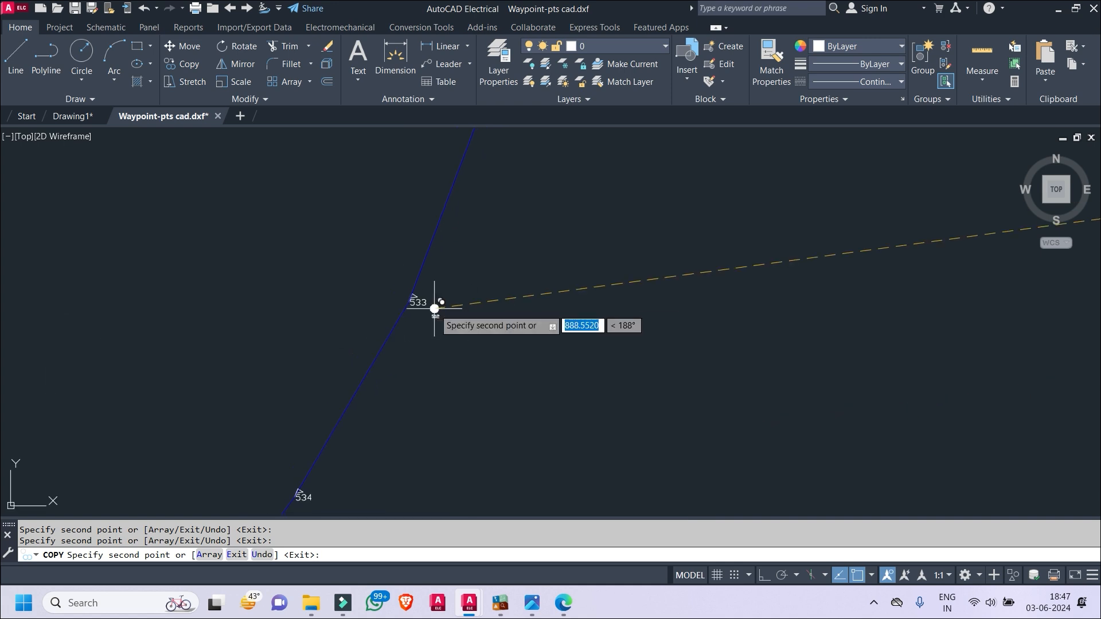
scroll(438, 307, up, 4)
click(330, 278)
- Place copies of the filled circle and 512 label on the route at waypoints 534 and 535
scroll(369, 413, down, 2)
middle_drag(369, 414, 448, 168)
middle_drag(395, 344, 565, 225)
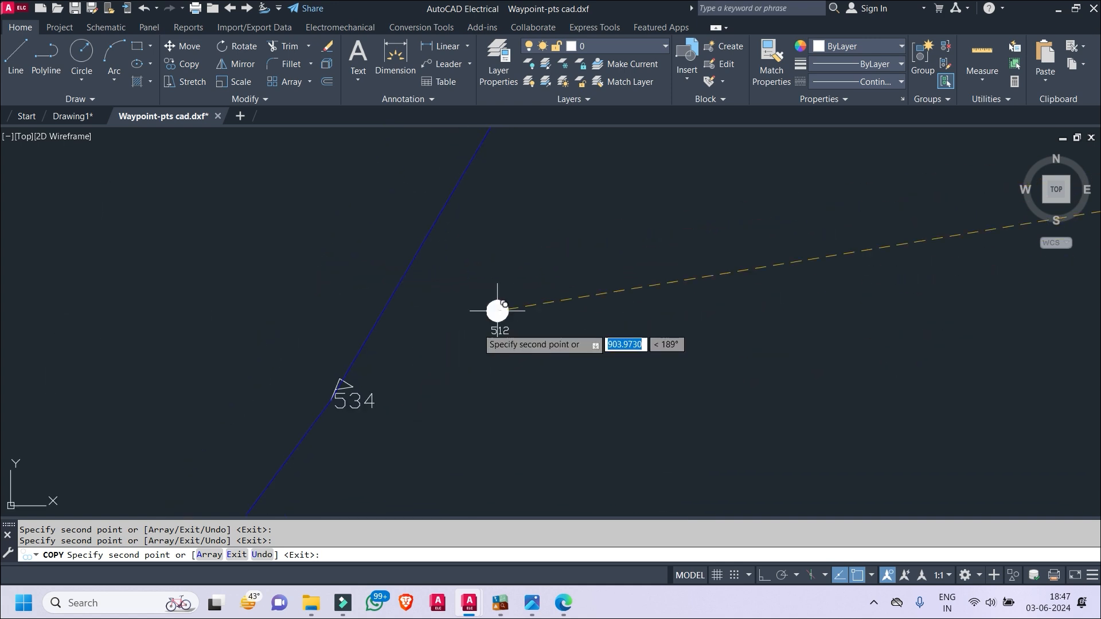
middle_drag(344, 420, 545, 208)
scroll(445, 259, up, 3)
click(428, 221)
scroll(470, 286, down, 3)
middle_drag(531, 306, 608, 171)
click(386, 312)
- Place copies of the filled circle and 512 label on the route at waypoints 536 and 537
middle_drag(390, 314, 534, 178)
middle_drag(529, 322, 569, 272)
scroll(429, 307, up, 4)
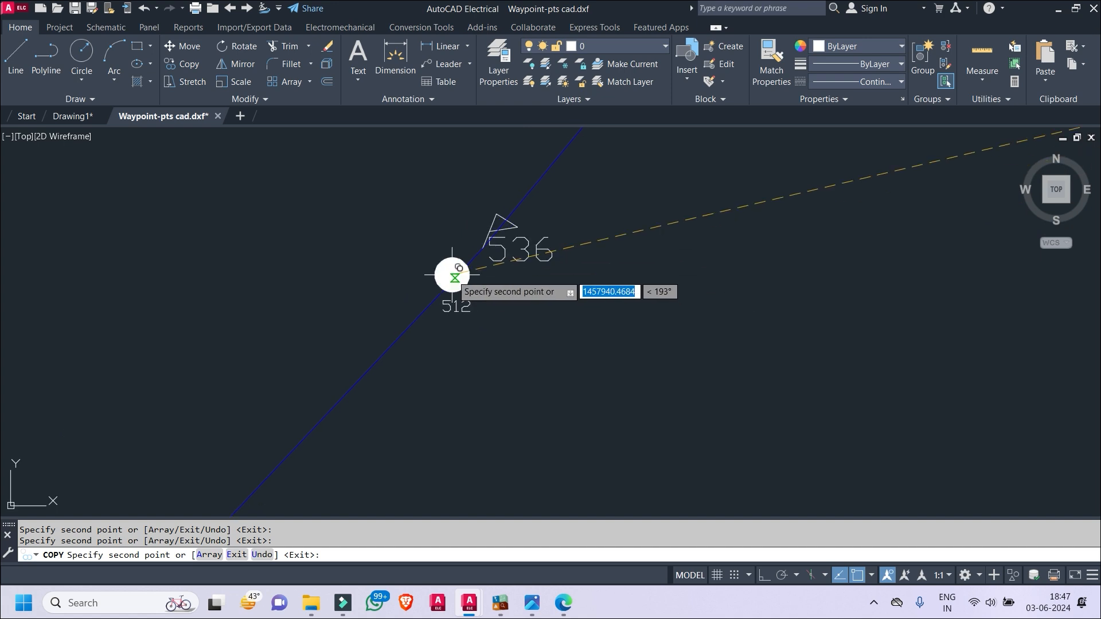
click(484, 248)
scroll(498, 318, down, 2)
middle_drag(401, 368, 496, 217)
middle_drag(450, 353, 569, 189)
scroll(393, 299, up, 2)
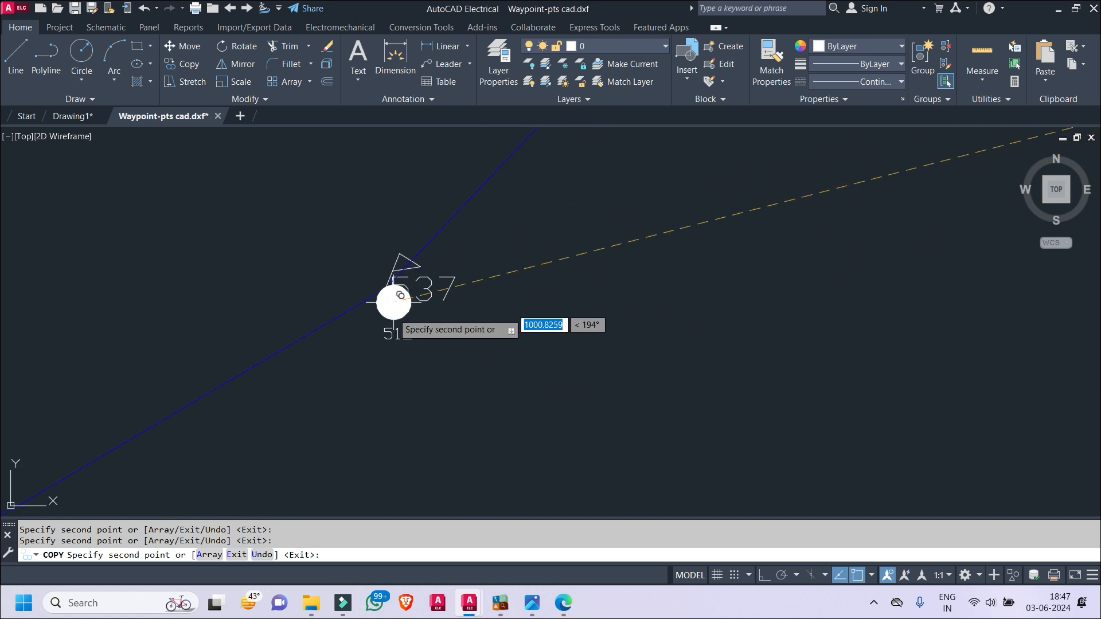
click(385, 288)
- Place copies of the filled circle and 512 label on the route at waypoints 538 and 539
scroll(391, 297, down, 2)
middle_drag(394, 295, 530, 218)
middle_drag(459, 298, 688, 191)
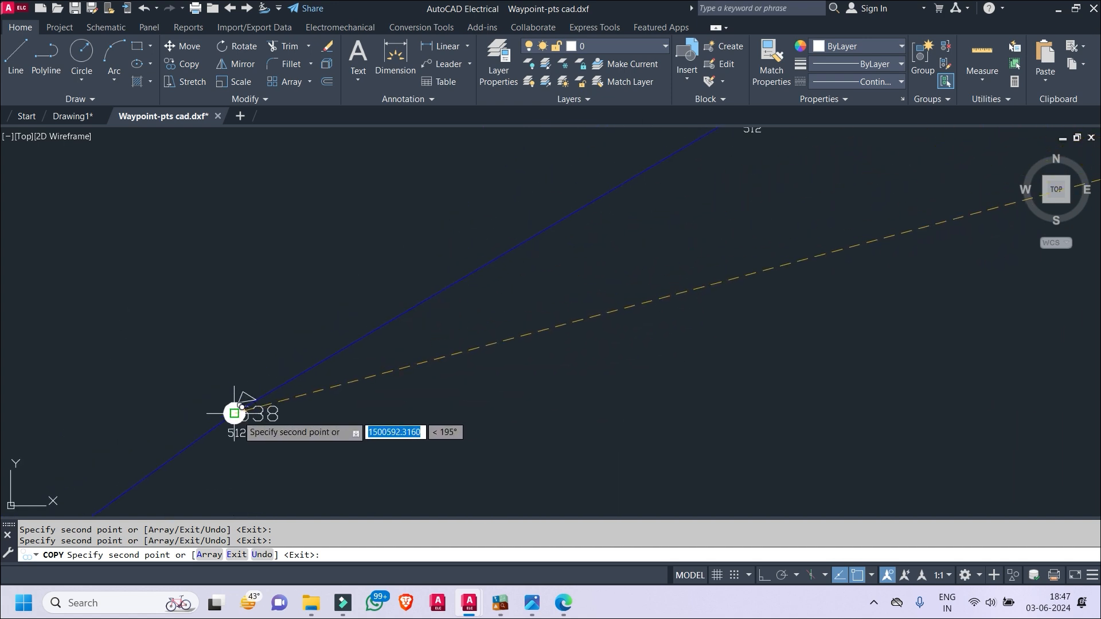
click(235, 413)
middle_drag(401, 367, 734, 144)
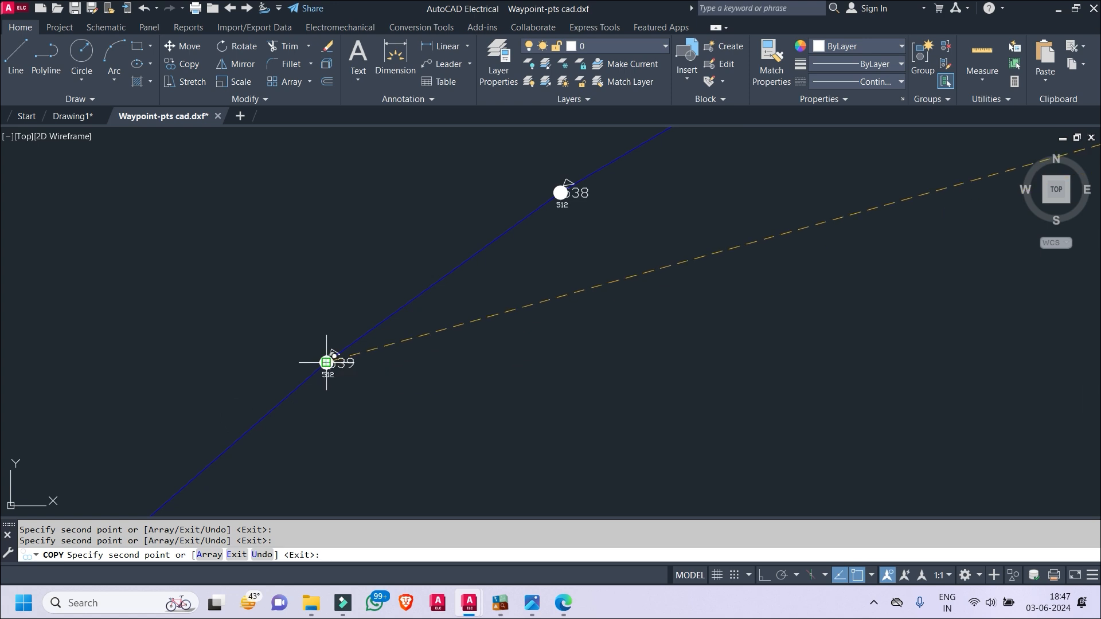
click(327, 365)
- Place copies of the filled circle and 512 label on the route at waypoints 540 and 541
scroll(327, 366, down, 2)
middle_drag(327, 366, 550, 83)
scroll(383, 222, up, 8)
click(338, 201)
scroll(393, 251, down, 4)
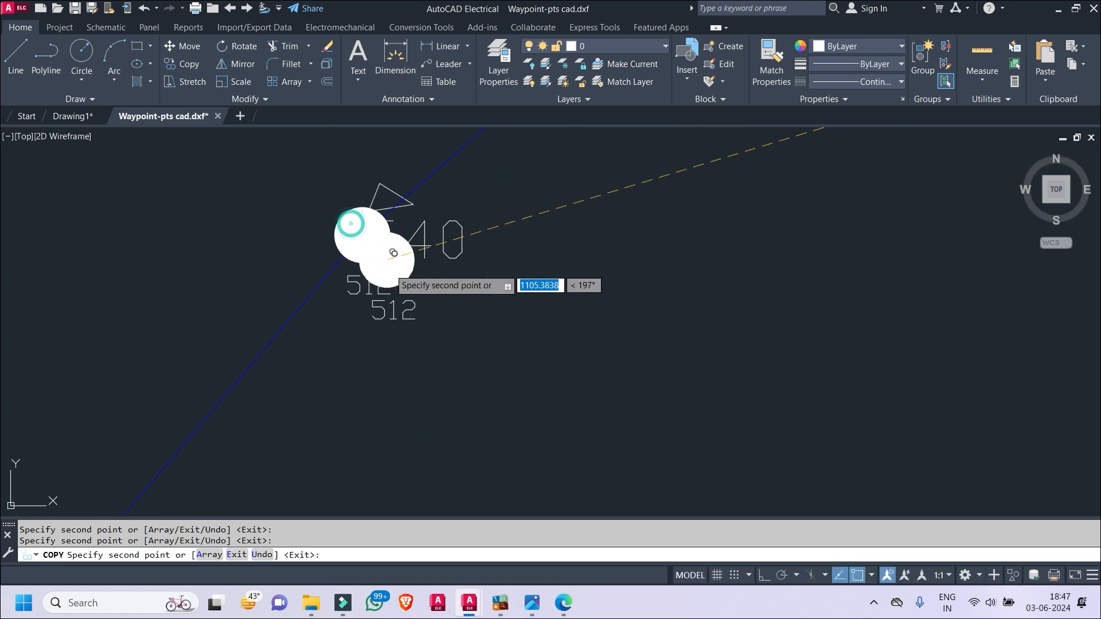
middle_drag(473, 359, 424, 325)
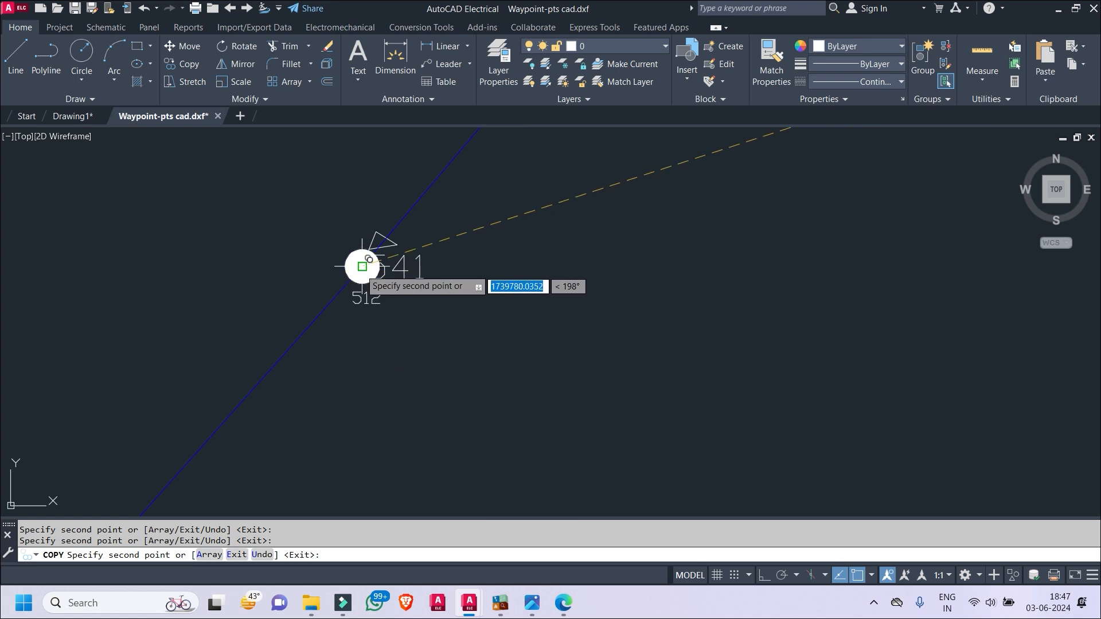
click(362, 267)
- Place copies of the filled circle and 512 label on the route at waypoints 542 and 543
scroll(353, 337, down, 4)
middle_drag(353, 358, 487, 137)
middle_drag(346, 344, 443, 226)
scroll(372, 198, up, 4)
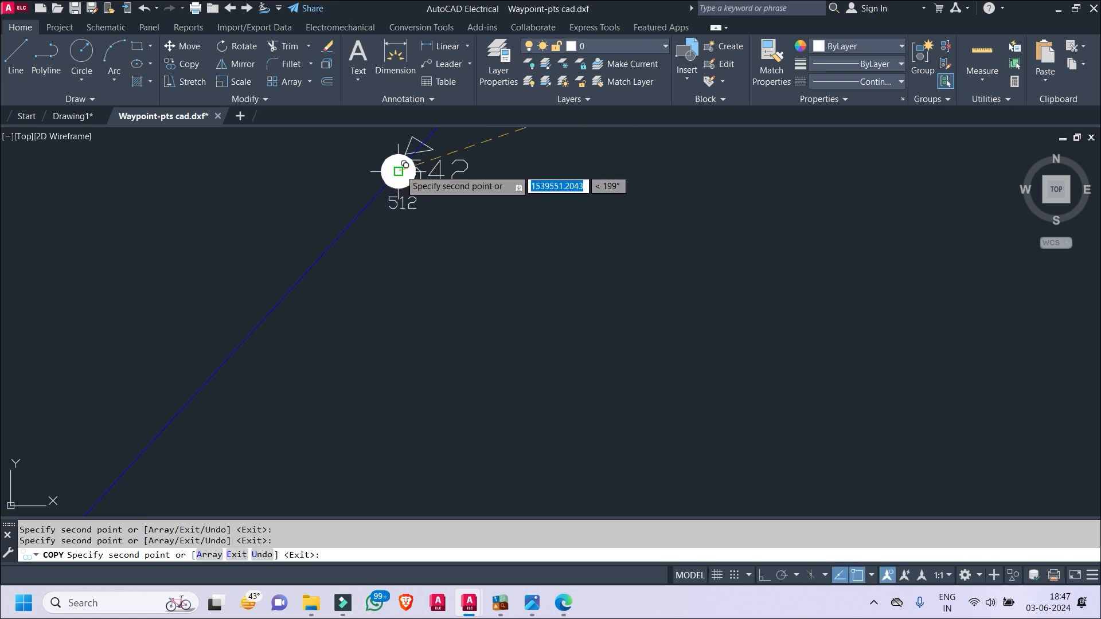
click(399, 172)
scroll(421, 327, down, 4)
middle_drag(367, 373, 489, 232)
click(324, 356)
- Place copies of the filled circle and 512 label on the route at waypoints 544, 545 and 546
middle_drag(325, 357, 740, 175)
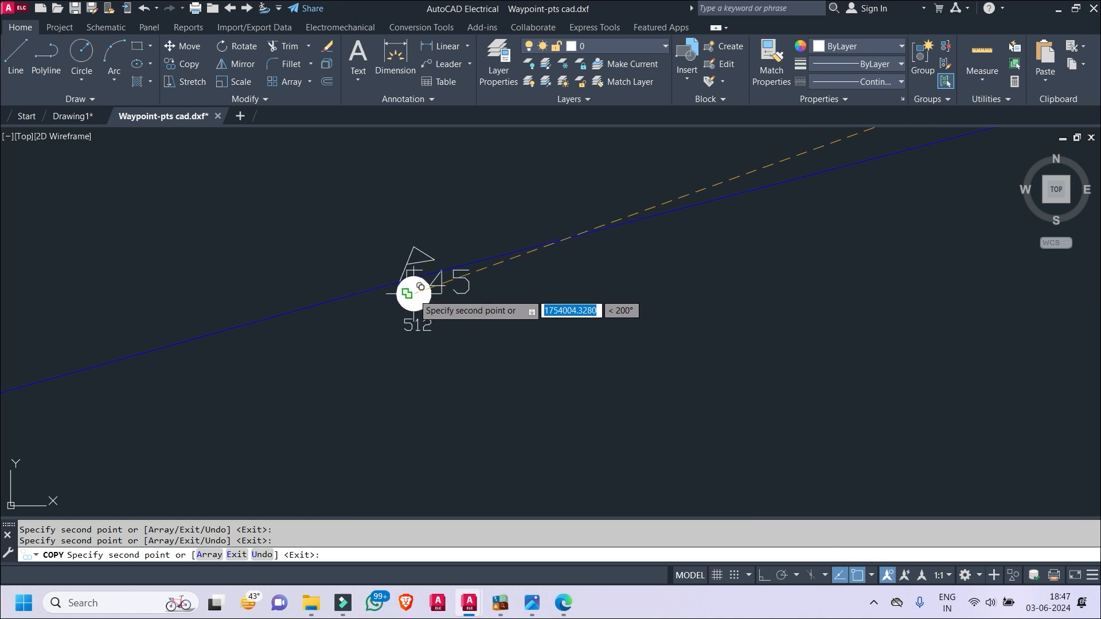
middle_drag(410, 325, 749, 189)
scroll(564, 240, up, 5)
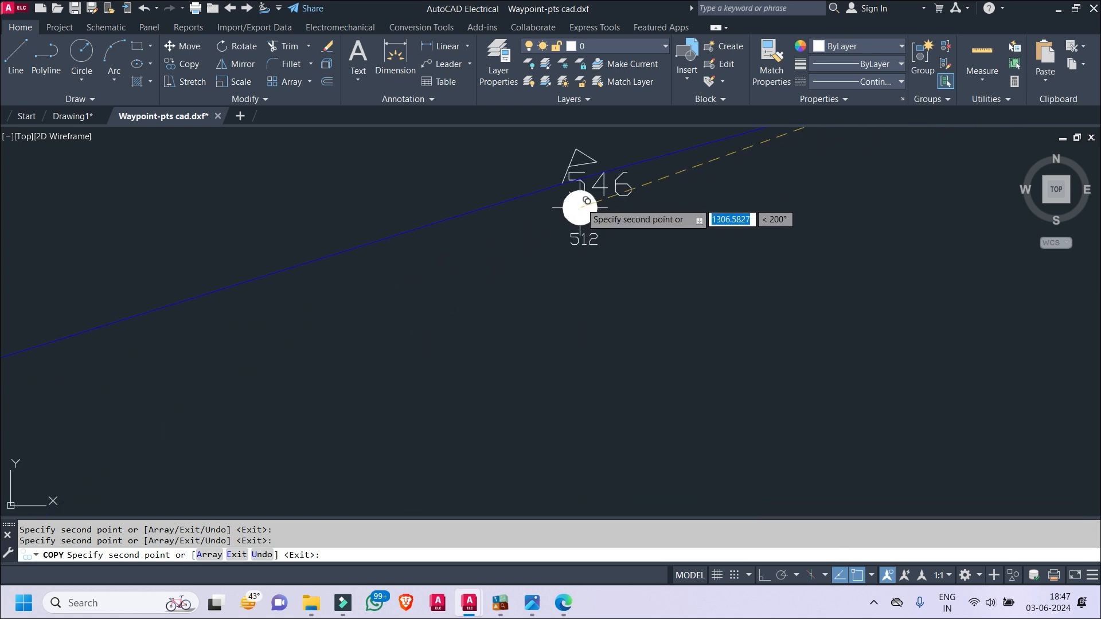
click(563, 180)
- Place copies of the filled circle and 512 label on the route at waypoints 547 and 548
scroll(532, 256, down, 4)
middle_drag(451, 299, 708, 257)
scroll(528, 279, up, 5)
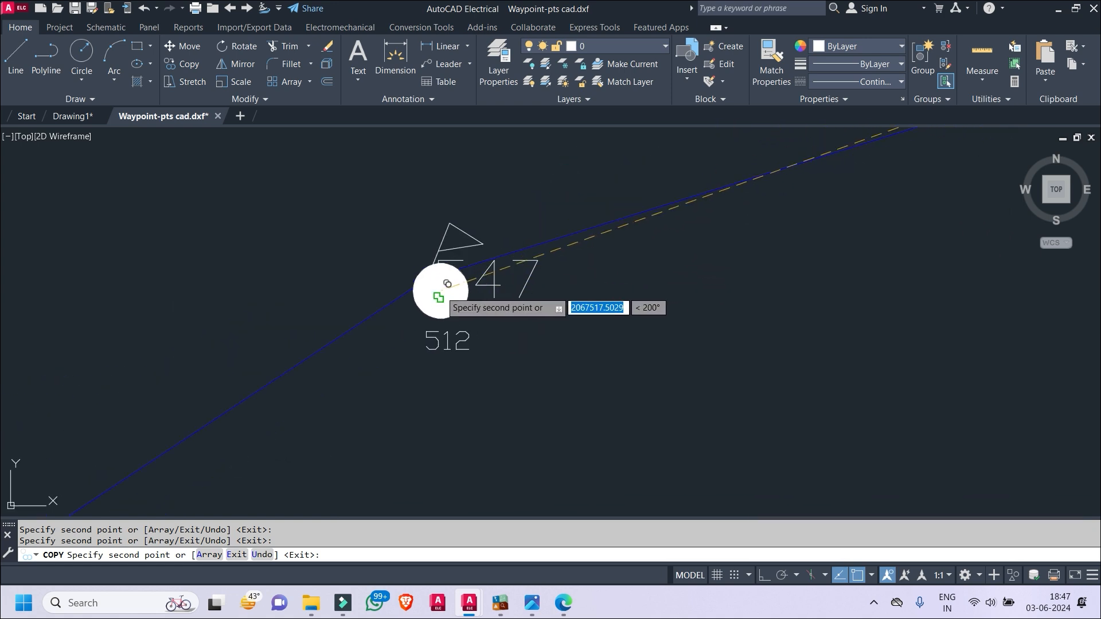
click(436, 277)
scroll(437, 285, down, 5)
middle_drag(440, 285, 679, 140)
scroll(396, 323, up, 4)
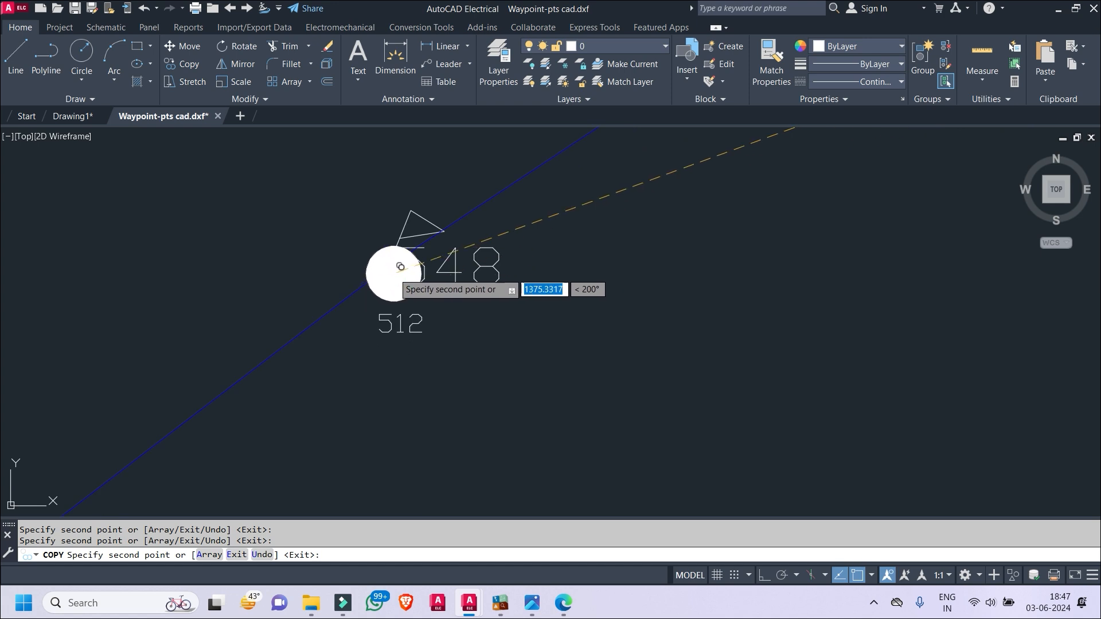
click(392, 265)
- Place copies of the filled circle and 512 label on the route at waypoints 549, 550 and 551
scroll(391, 265, down, 5)
middle_drag(391, 266, 659, 140)
scroll(403, 334, up, 5)
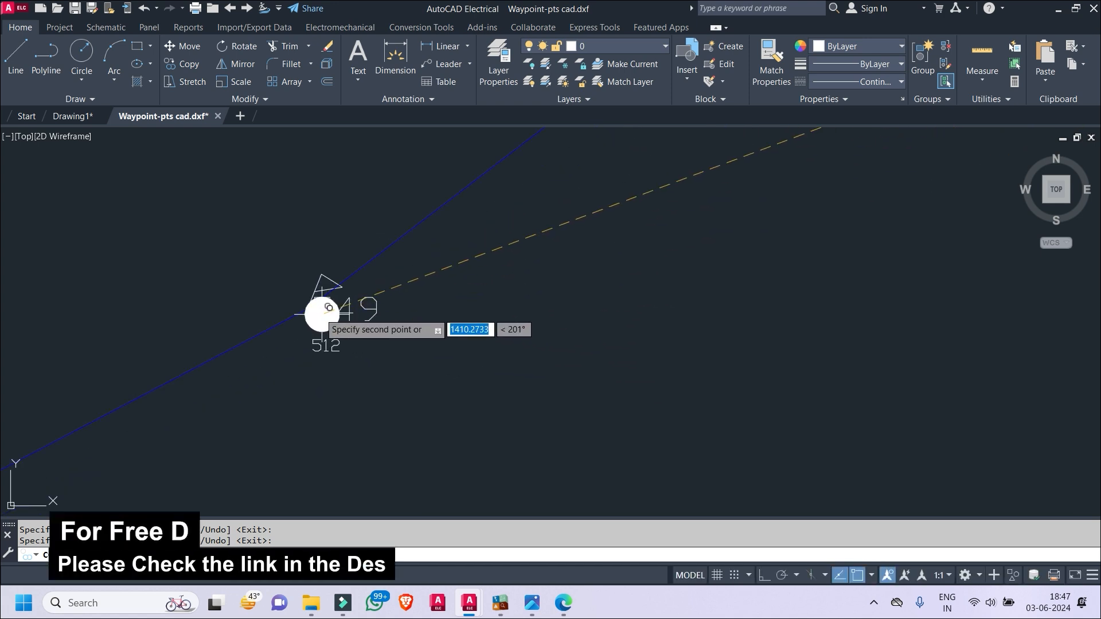
click(313, 310)
scroll(313, 309, down, 5)
middle_drag(313, 310, 534, 172)
scroll(337, 275, up, 4)
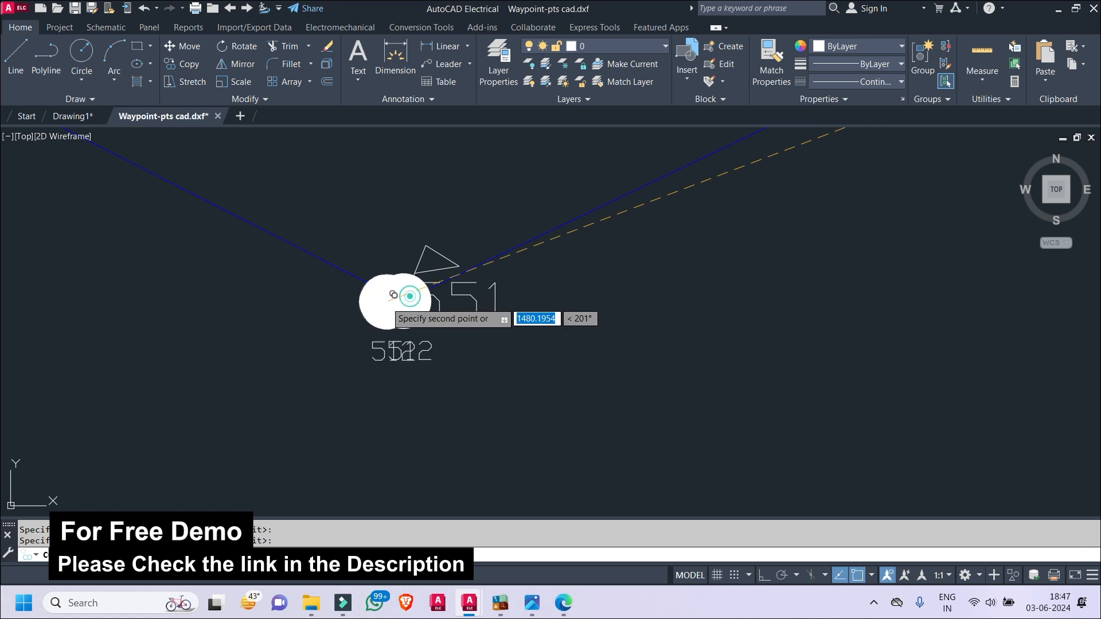
- Place copies of the filled circle and 512 label on the route at waypoints 552 and 553
scroll(388, 301, down, 4)
middle_drag(387, 301, 710, 477)
scroll(287, 253, up, 4)
click(287, 254)
scroll(290, 254, down, 6)
middle_drag(291, 254, 471, 281)
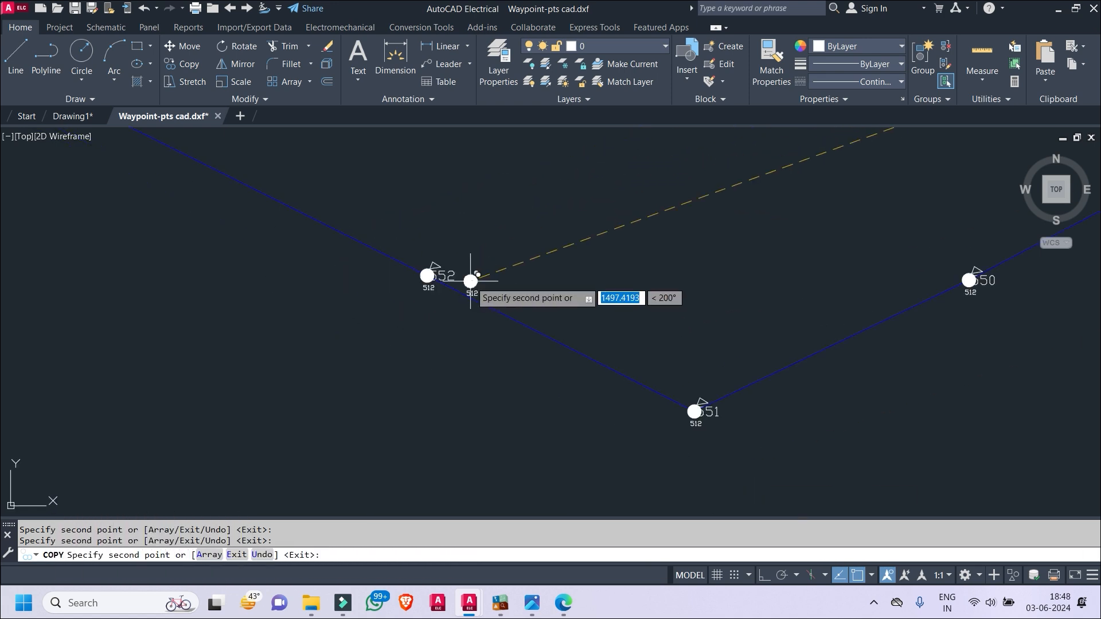
scroll(374, 210, up, 4)
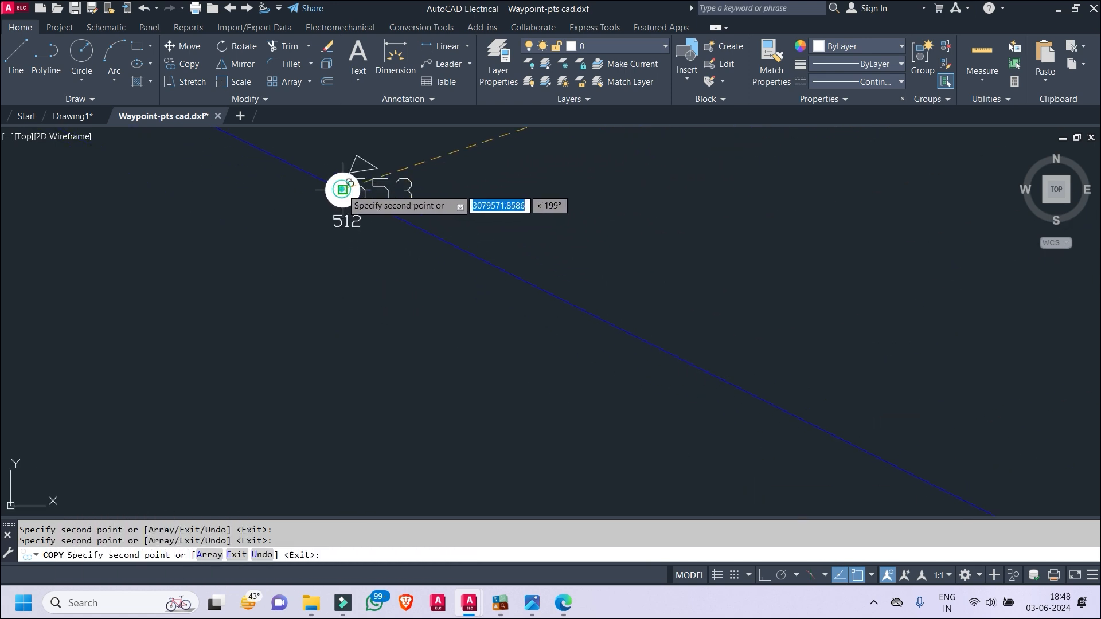
click(343, 189)
- Place copies of the filled circle and 512 label on the route at waypoints 554 and 555
middle_drag(344, 191, 522, 327)
scroll(367, 230, down, 4)
middle_drag(391, 244, 617, 317)
scroll(600, 316, up, 4)
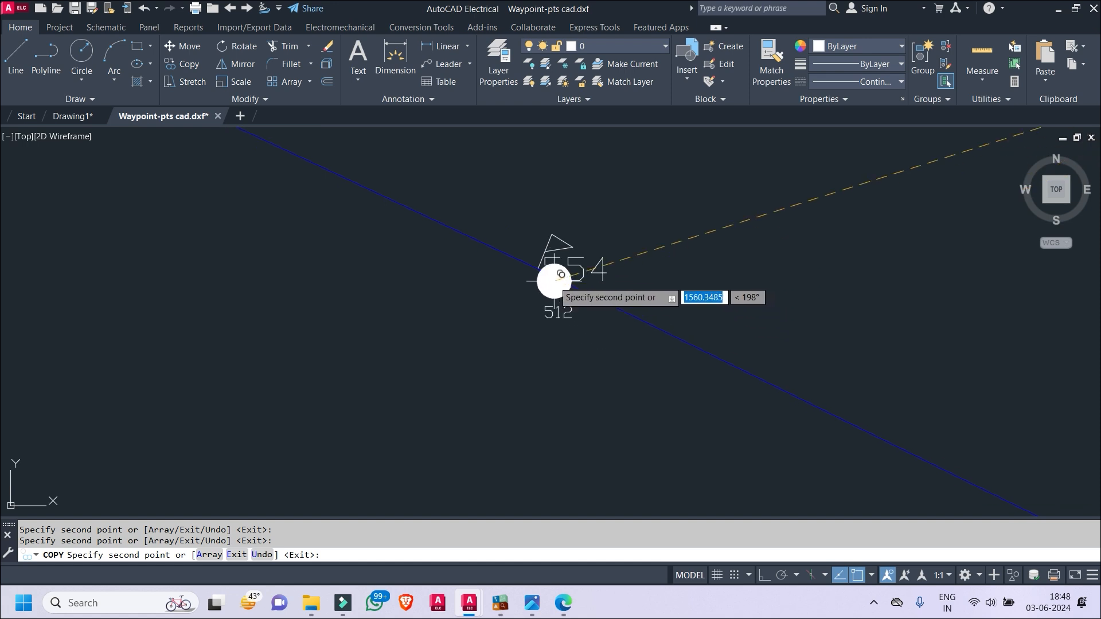
click(544, 262)
scroll(547, 264, down, 4)
middle_drag(407, 233, 579, 340)
scroll(596, 310, up, 4)
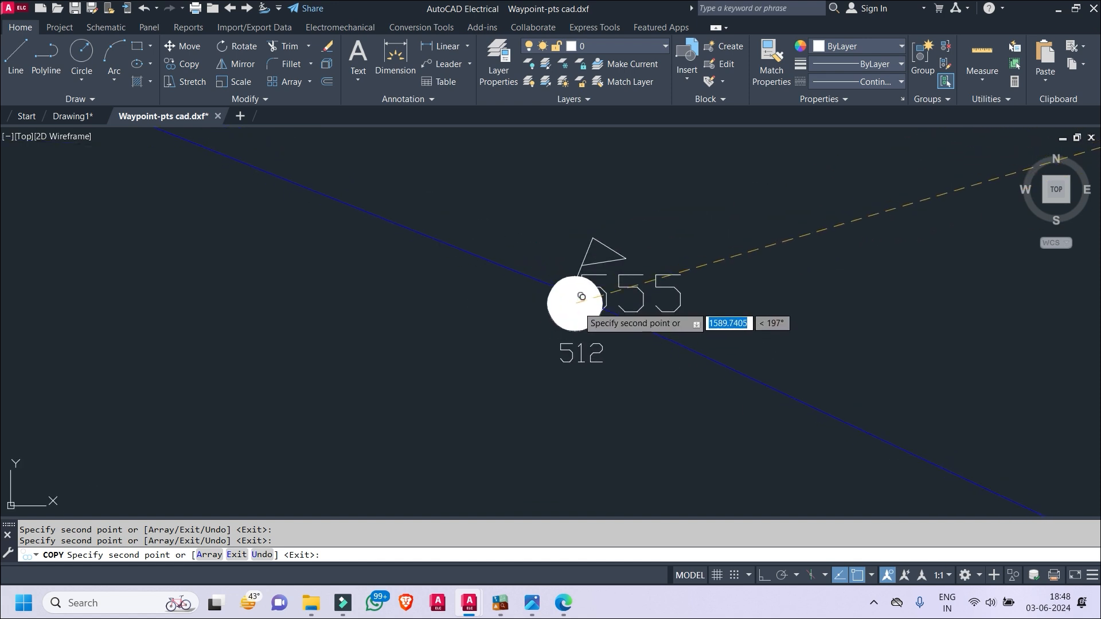
click(577, 285)
- Place copies of the filled circle and 512 label on the route at waypoints 556 and 557
scroll(577, 285, down, 4)
middle_drag(577, 286, 842, 421)
scroll(487, 265, up, 4)
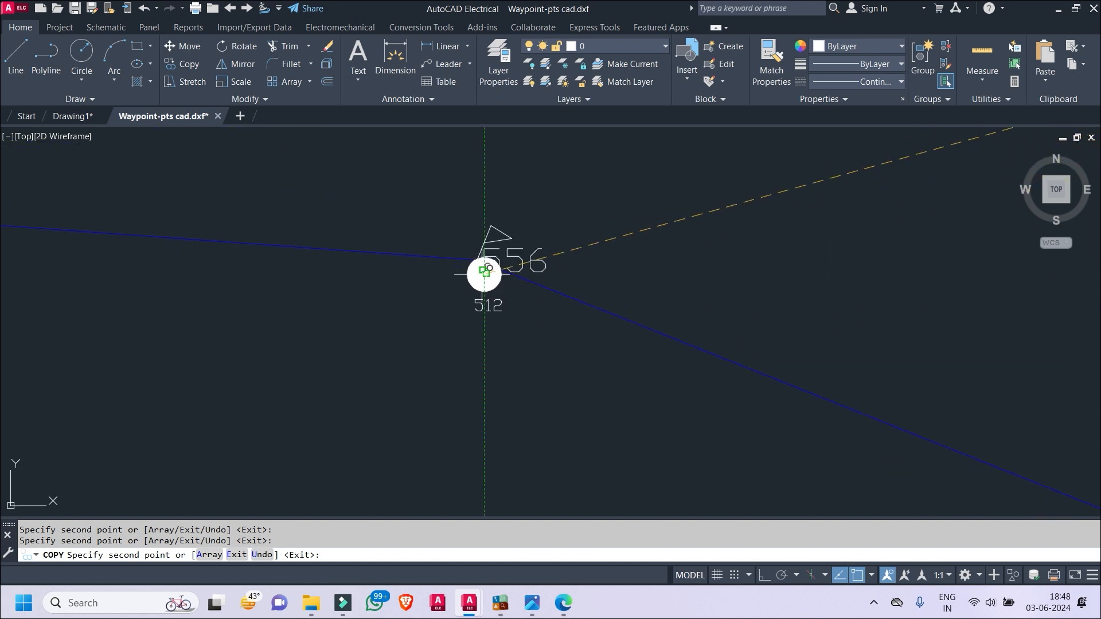
click(473, 265)
scroll(497, 321, down, 2)
middle_drag(499, 322, 836, 366)
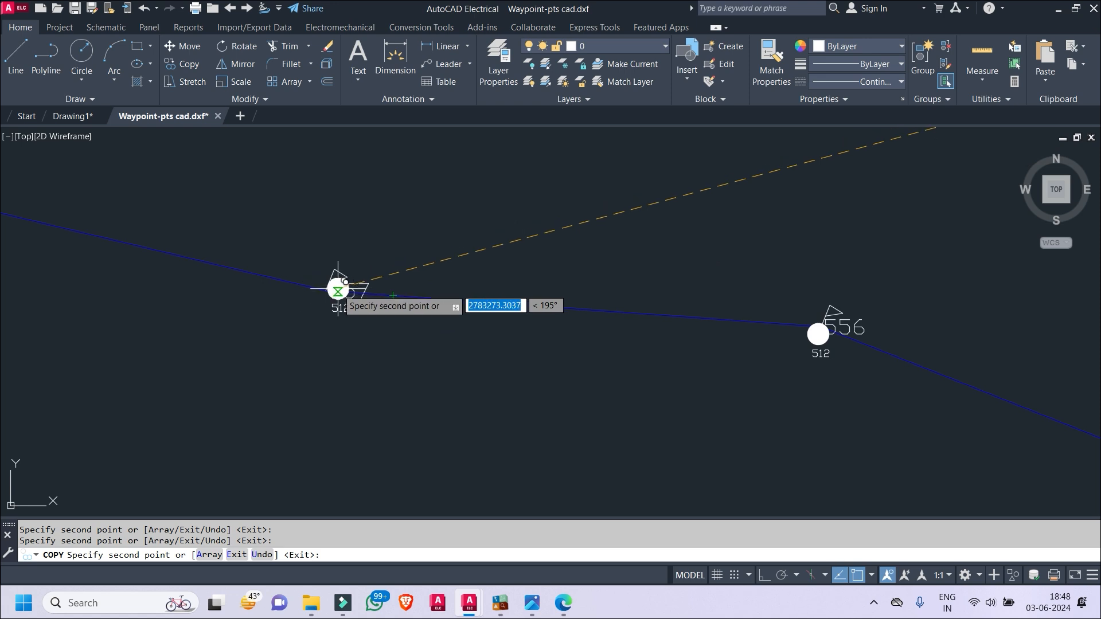
click(328, 290)
- Place copies of the filled circle and 512 label at waypoints 558 and 559, and finish copying
scroll(331, 295, down, 2)
middle_drag(344, 299, 786, 321)
scroll(400, 295, down, 2)
middle_drag(382, 255, 438, 315)
scroll(437, 316, up, 4)
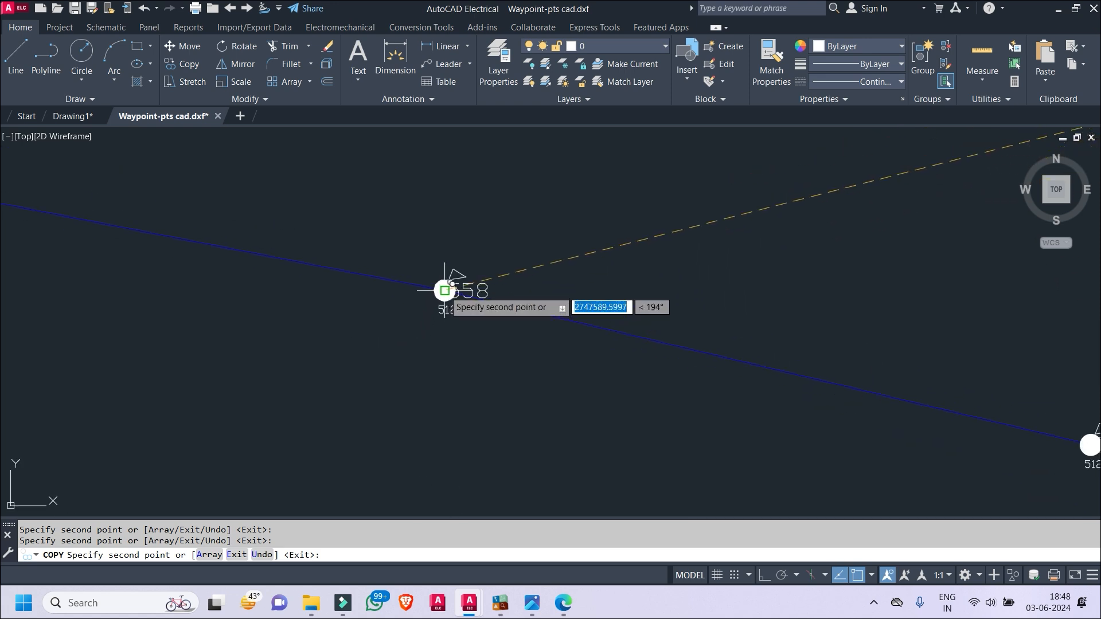
click(443, 289)
middle_drag(352, 305, 755, 337)
middle_drag(307, 267, 489, 317)
click(263, 224)
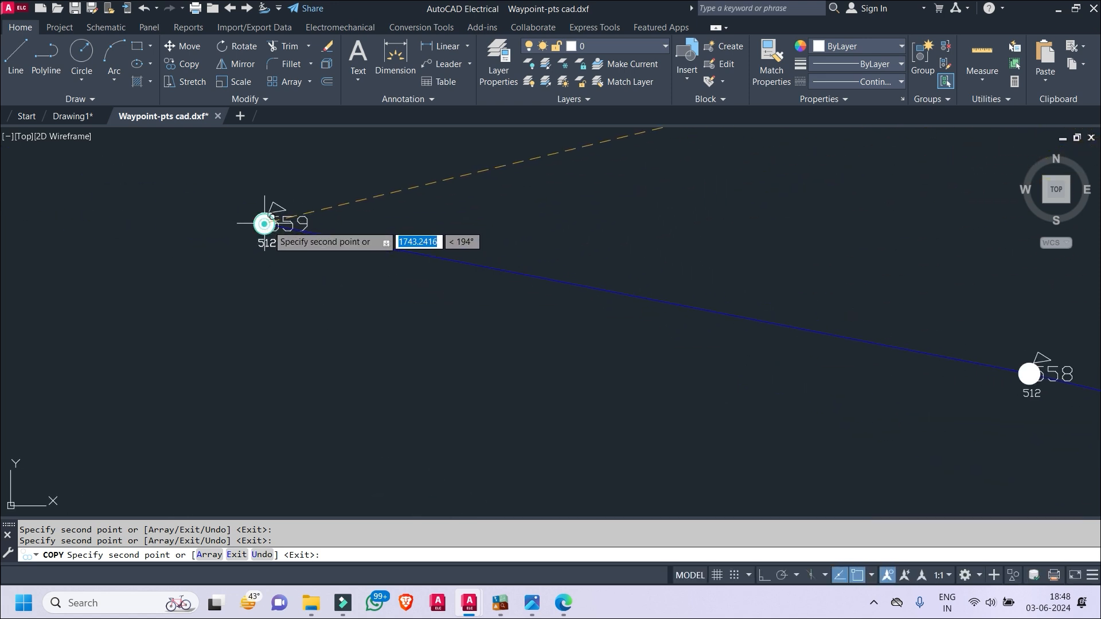
scroll(452, 275, down, 4)
scroll(663, 250, down, 5)
right_click(676, 241)
click(713, 250)
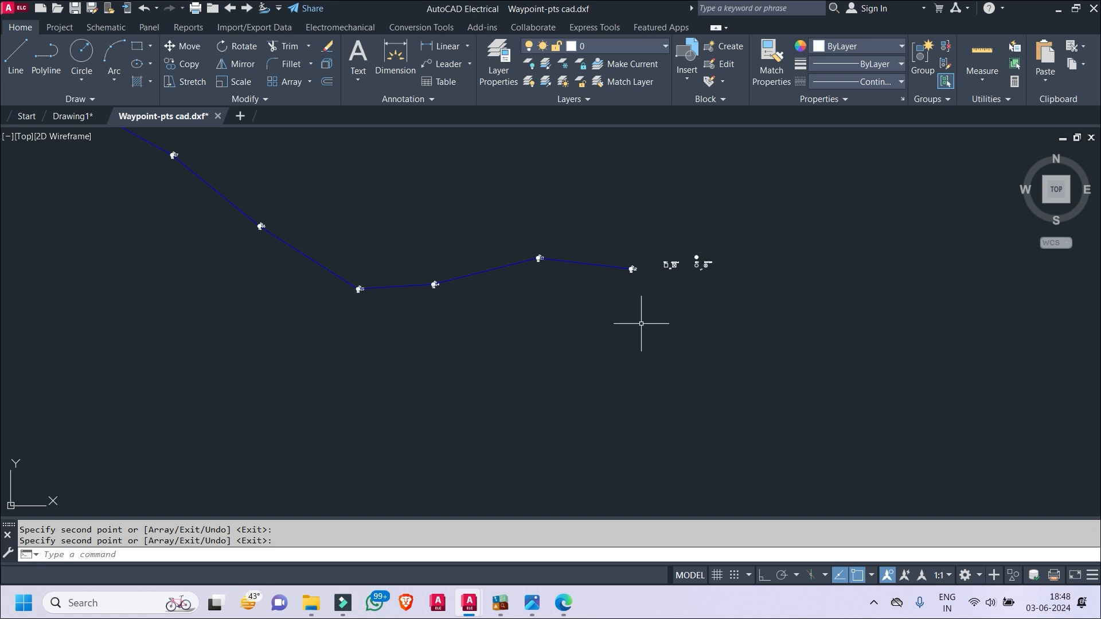
- Start TCOUNT text numbering and select the copied 512 labels below the circles at waypoints 512 and 513
scroll(651, 291, up, 2)
scroll(632, 298, down, 2)
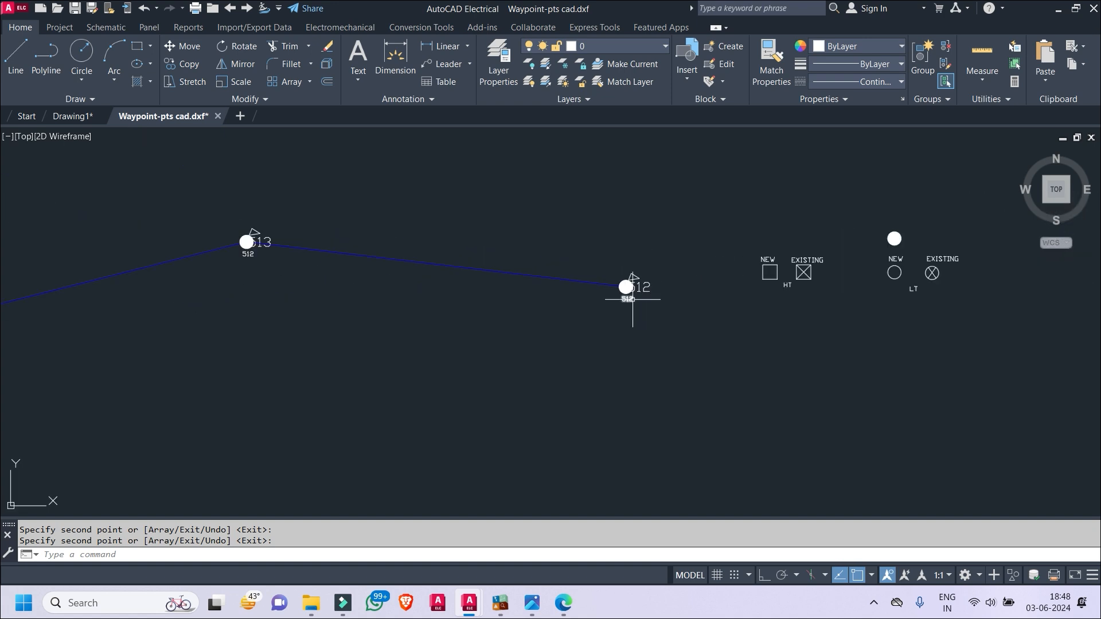
middle_drag(241, 241, 488, 162)
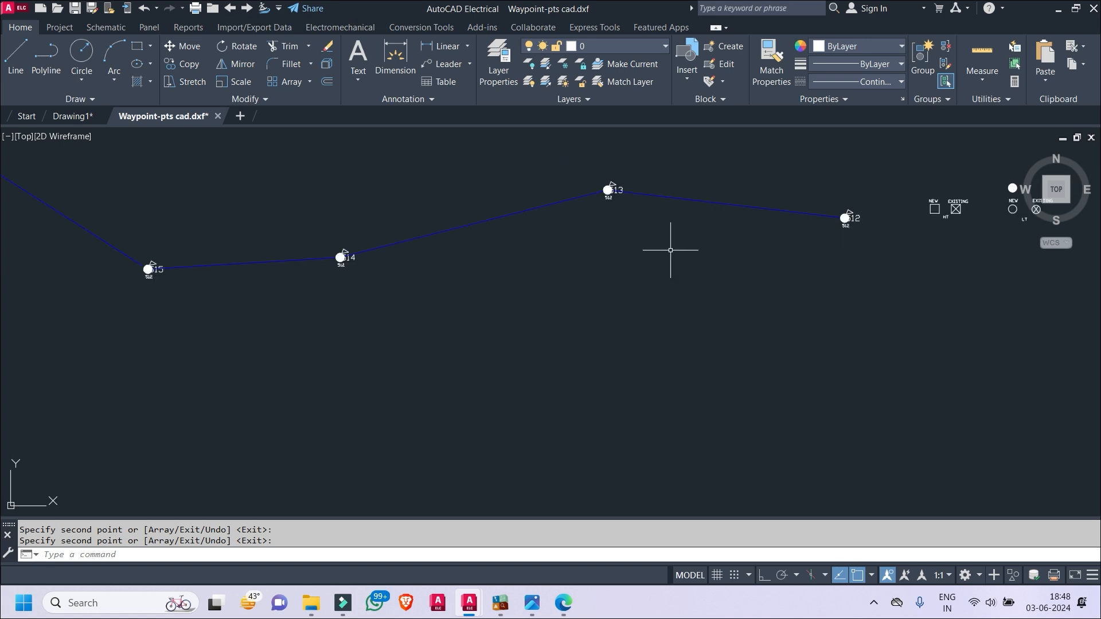
middle_drag(670, 251, 714, 292)
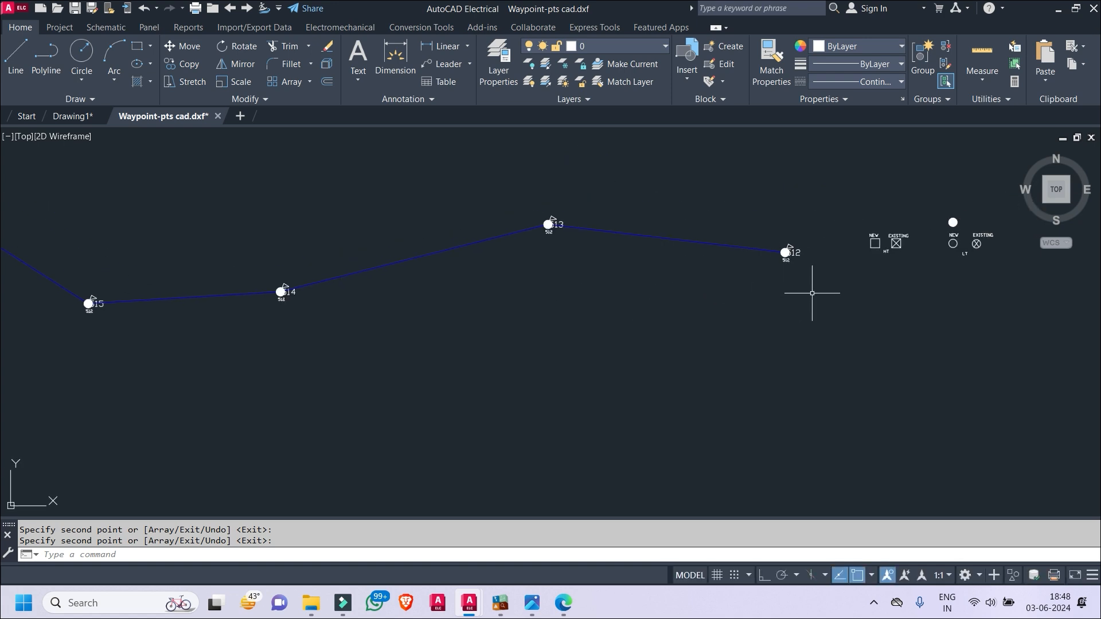
mouse_move(667, 331)
middle_down()
mouse_move(690, 329)
mouse_move(573, 325)
middle_up()
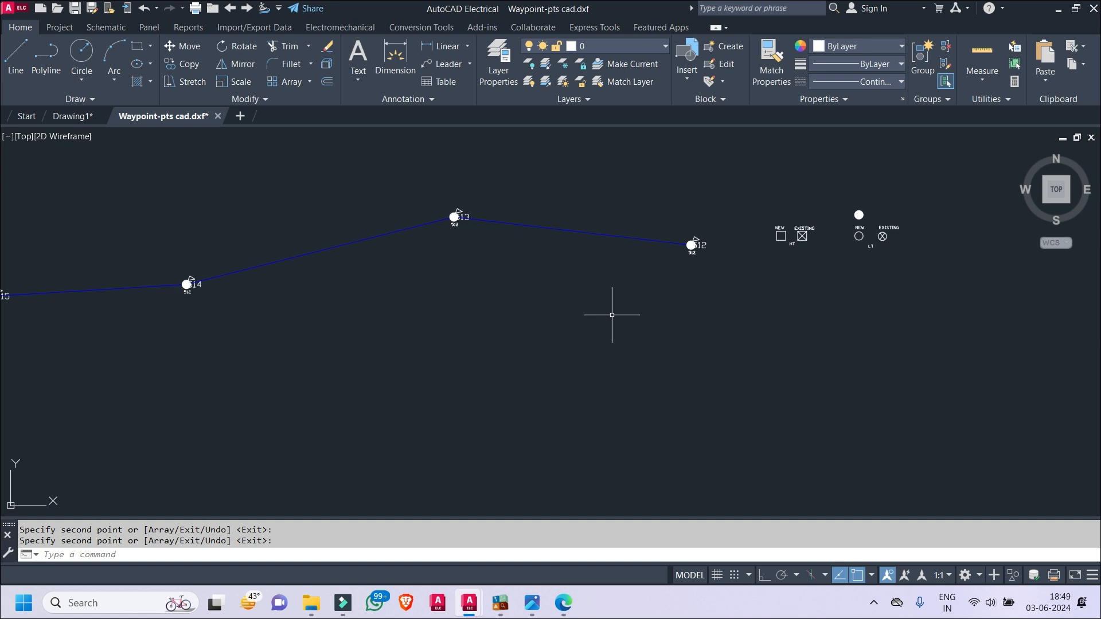
text(TCOUNT)
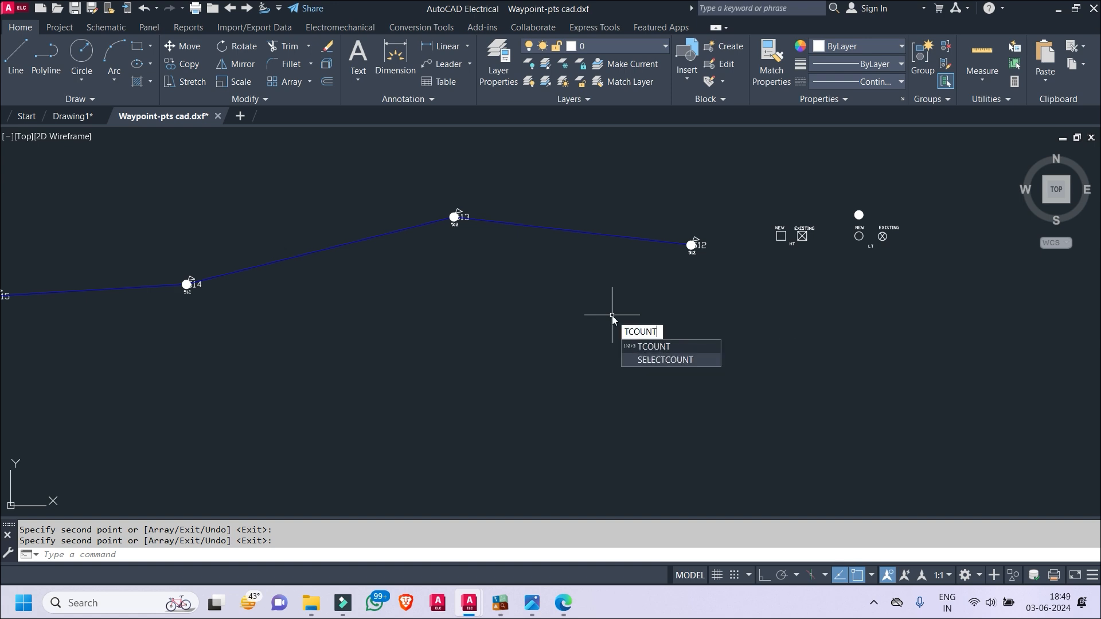
key(Return)
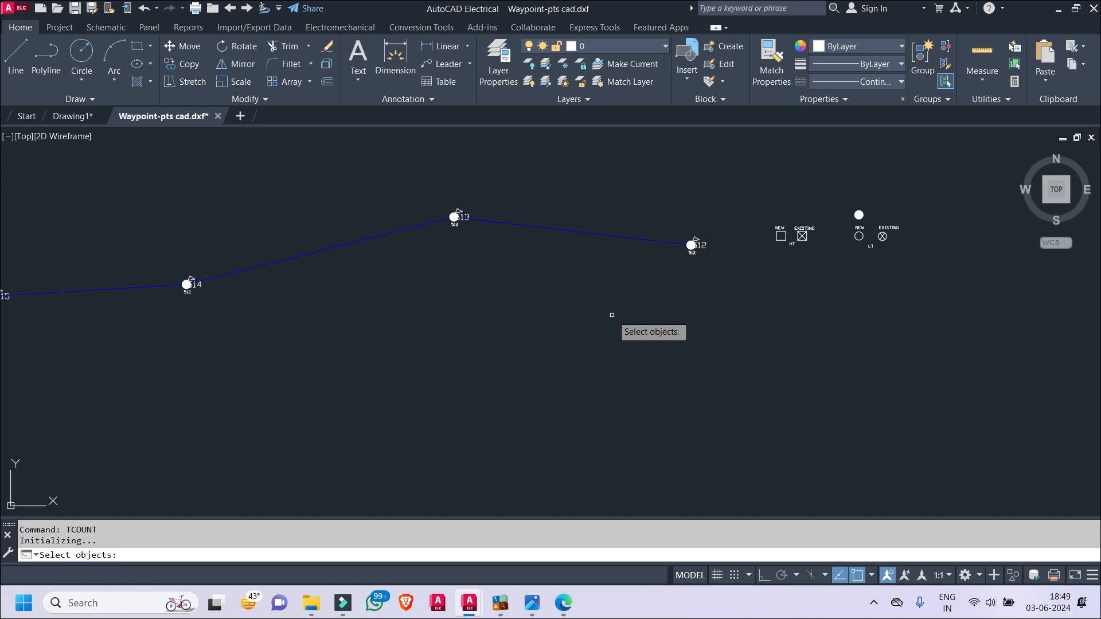
scroll(693, 264, up, 4)
click(698, 235)
middle_drag(514, 257, 916, 271)
click(483, 178)
- Add the 512 labels below the circles at waypoints 514, 515 and 516 to the TCOUNT selection
middle_drag(447, 298, 860, 223)
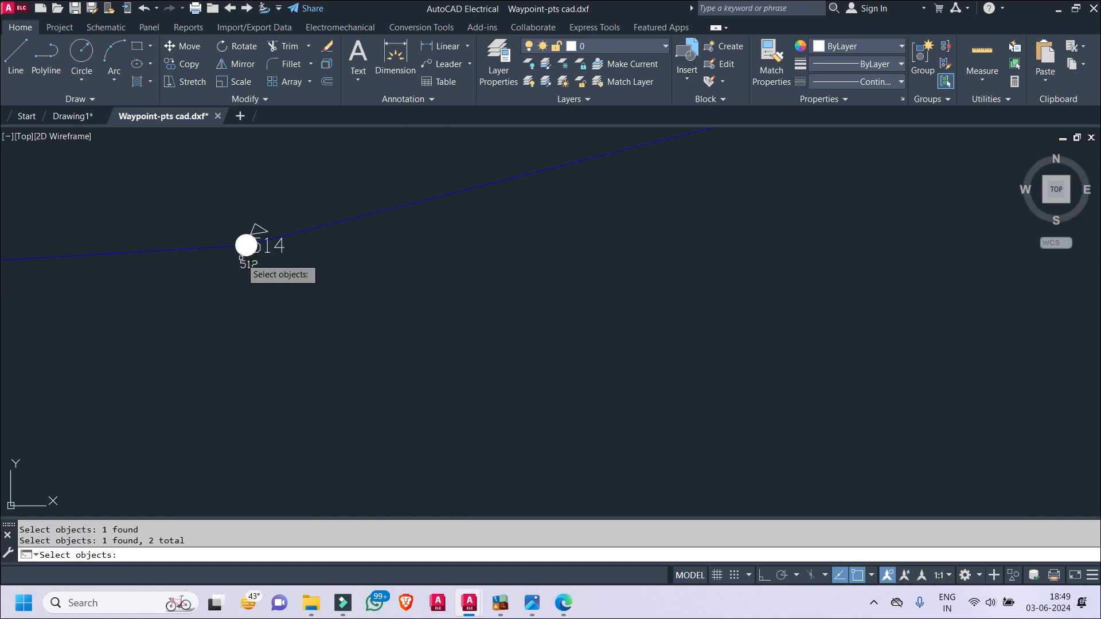
middle_drag(280, 293, 1083, 235)
click(550, 241)
middle_drag(583, 241, 841, 437)
middle_drag(436, 245, 706, 376)
click(574, 236)
- Add the 512 labels below the circles at waypoints 517 and 518 to the TCOUNT selection
mouse_move(577, 254)
middle_down()
mouse_move(752, 376)
mouse_move(849, 499)
middle_up()
middle_drag(566, 316, 631, 353)
click(544, 232)
middle_drag(543, 232, 798, 393)
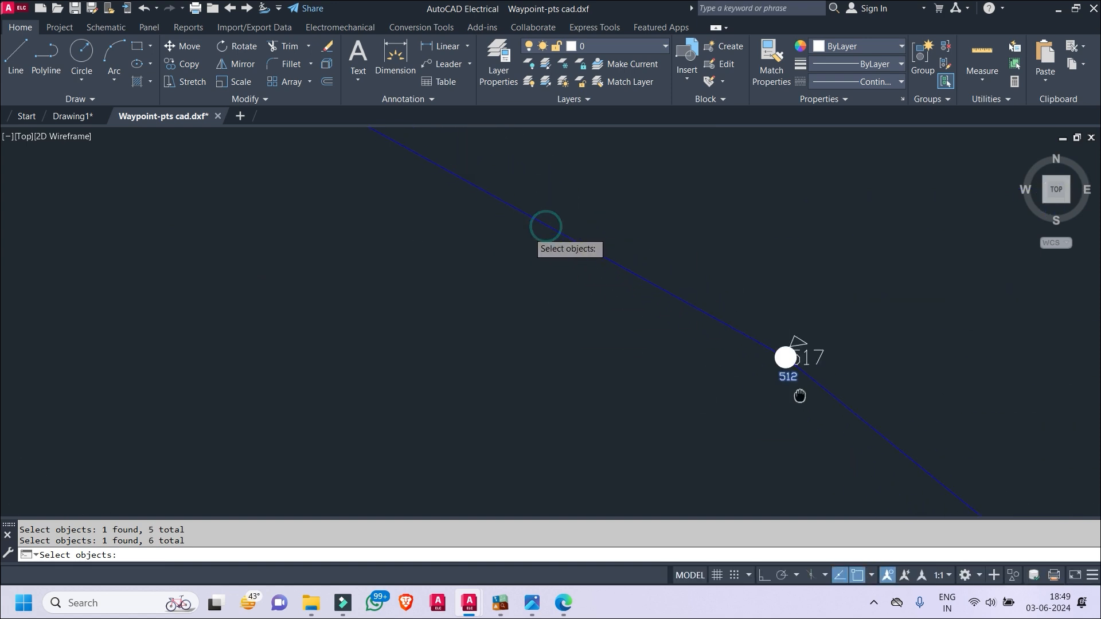
click(412, 167)
middle_drag(412, 167, 898, 410)
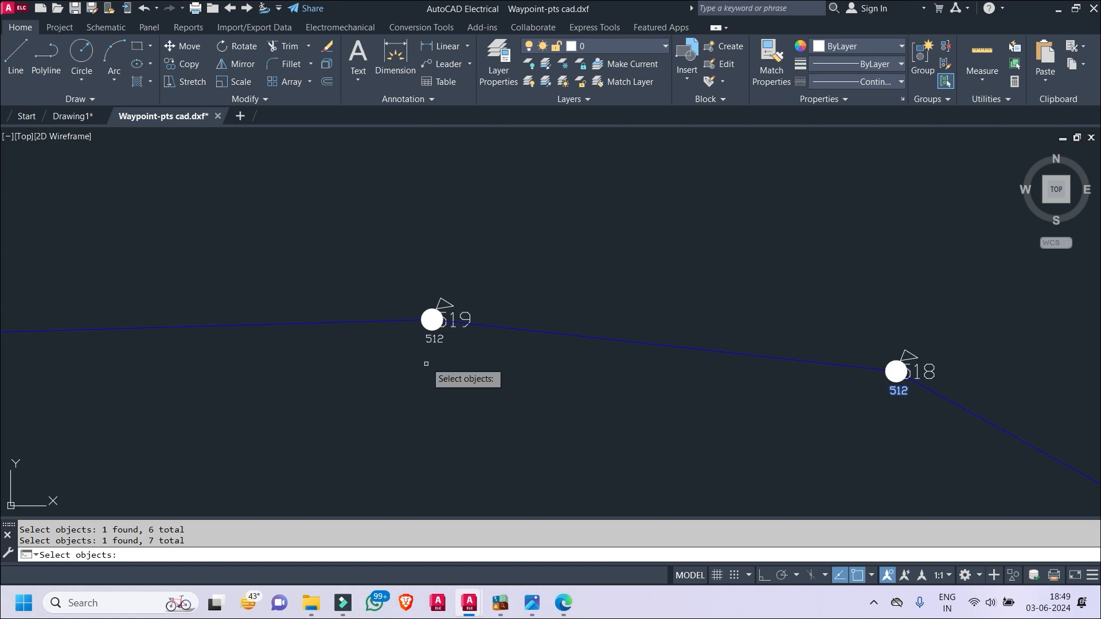
- Add the 512 labels below the circles at waypoints 519 and 520 to the TCOUNT selection
click(434, 340)
middle_drag(201, 350, 543, 264)
middle_drag(10, 273, 216, 262)
click(431, 262)
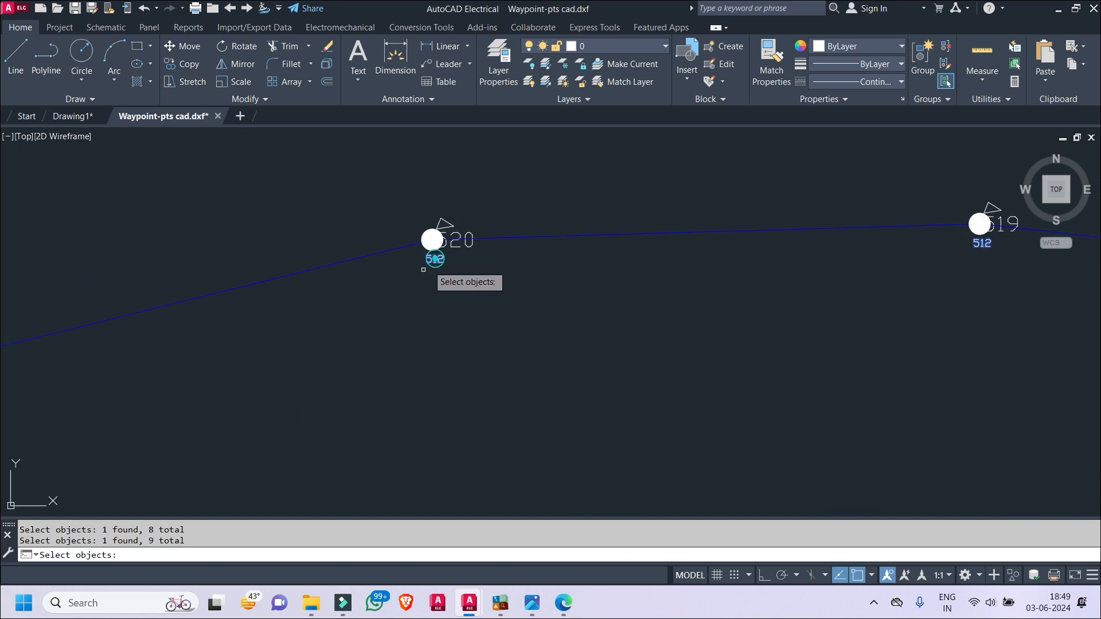
- Add the 512 labels below the circles at waypoints 521, 522 and 523 to the TCOUNT selection
middle_drag(30, 347, 528, 232)
middle_drag(34, 354, 508, 208)
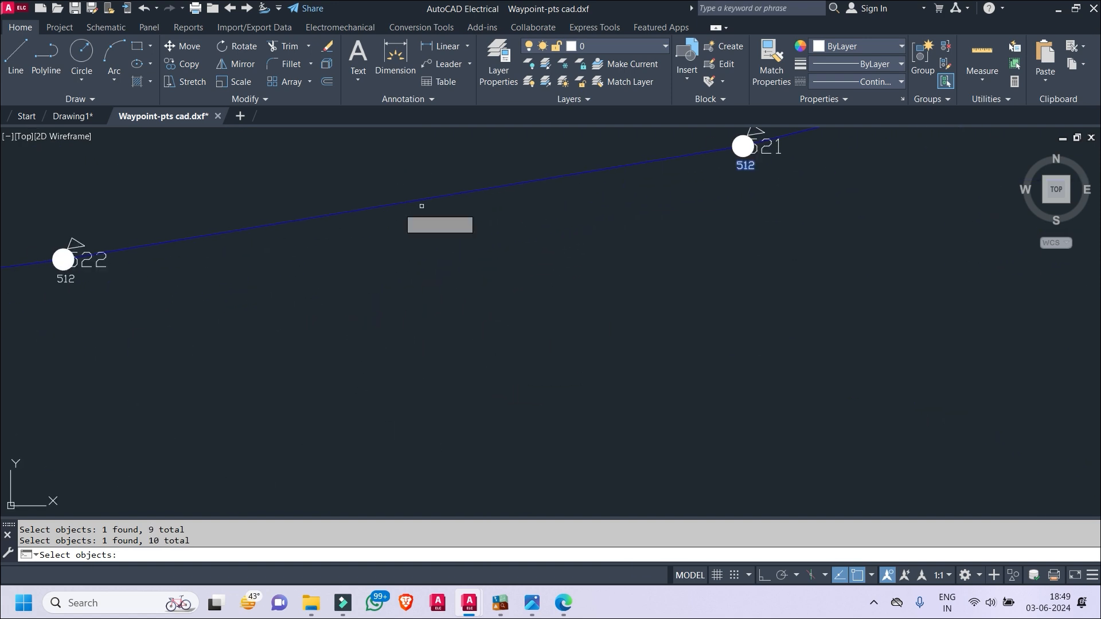
middle_drag(198, 275, 397, 258)
middle_drag(23, 298, 304, 261)
middle_drag(30, 290, 331, 250)
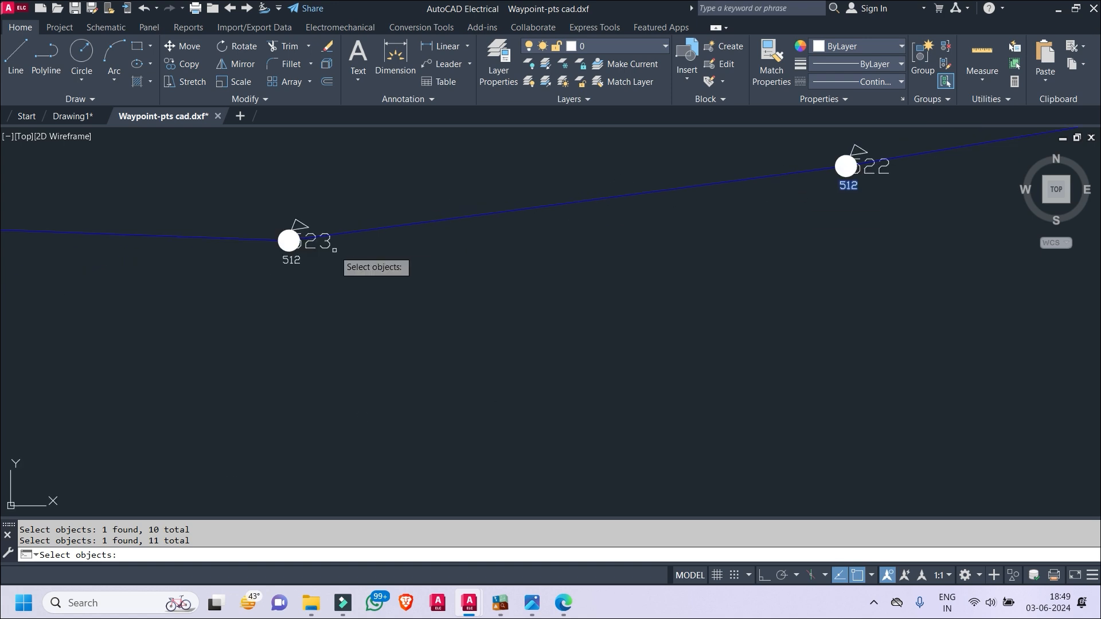
click(287, 261)
middle_drag(233, 350, 668, 350)
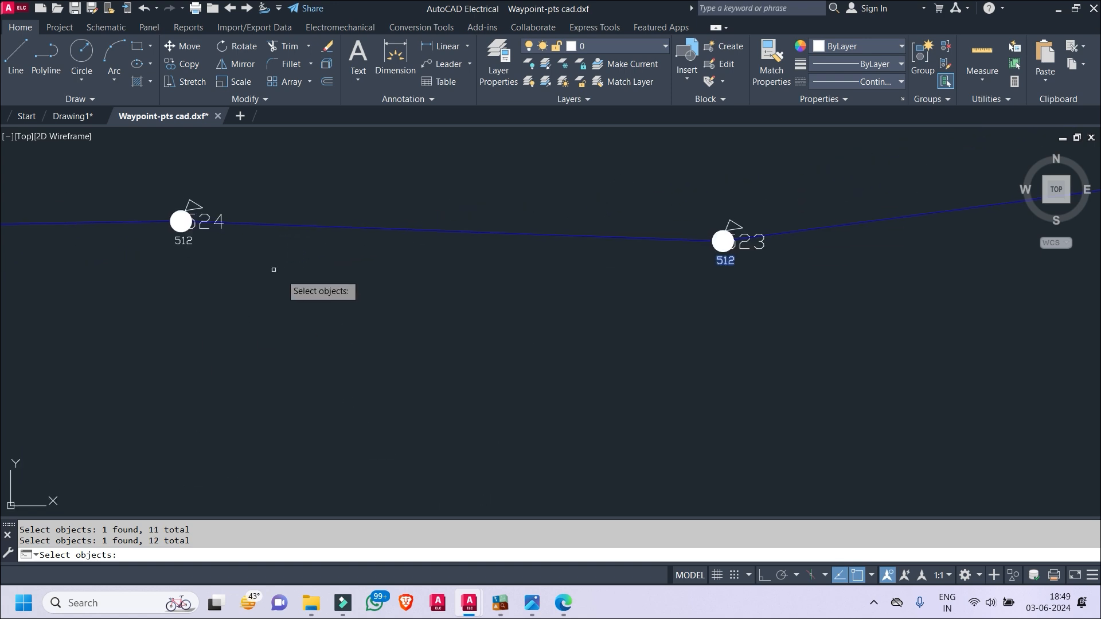
- Add the 512 labels below the circles at waypoints 524, 525 and 526 to the TCOUNT selection
click(184, 242)
middle_drag(183, 242, 897, 190)
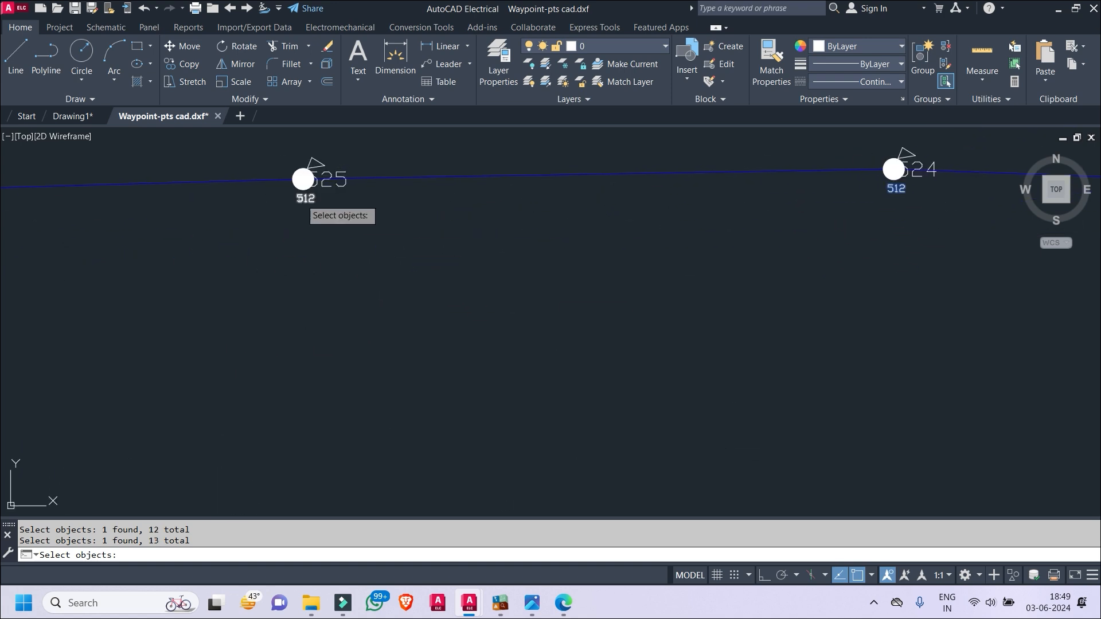
click(302, 199)
middle_drag(15, 266, 437, 283)
middle_drag(86, 303, 448, 282)
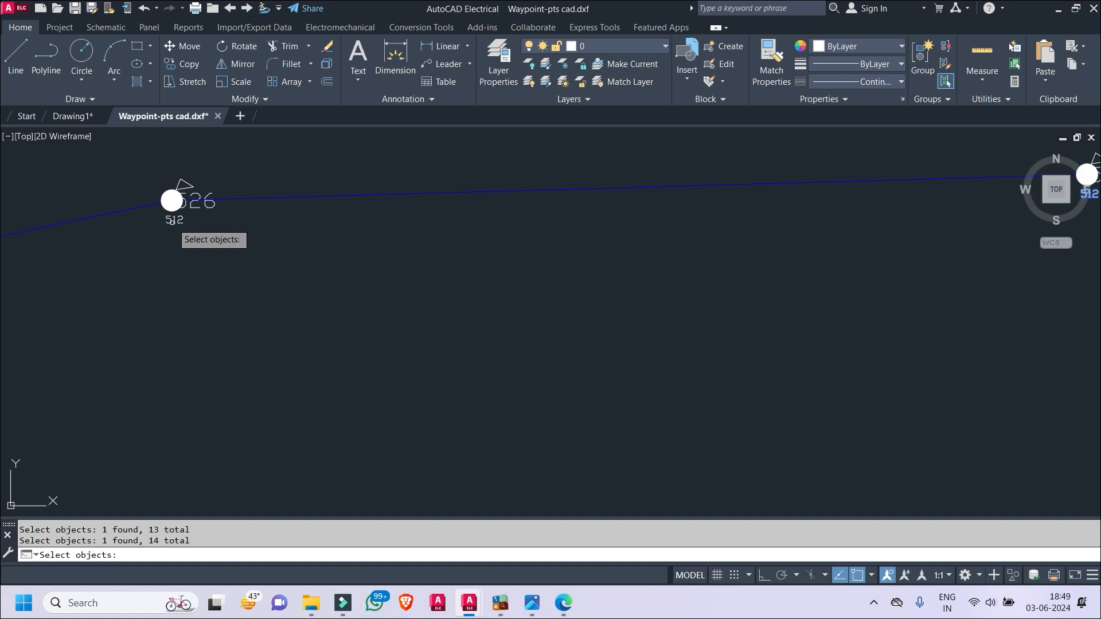
click(173, 220)
- Add the 512 labels below the circles at waypoints 527, 528 and 529 to the TCOUNT selection
middle_drag(173, 220, 546, 184)
middle_drag(383, 293, 658, 264)
click(164, 293)
middle_drag(455, 282, 718, 194)
click(137, 348)
middle_drag(277, 313, 690, 160)
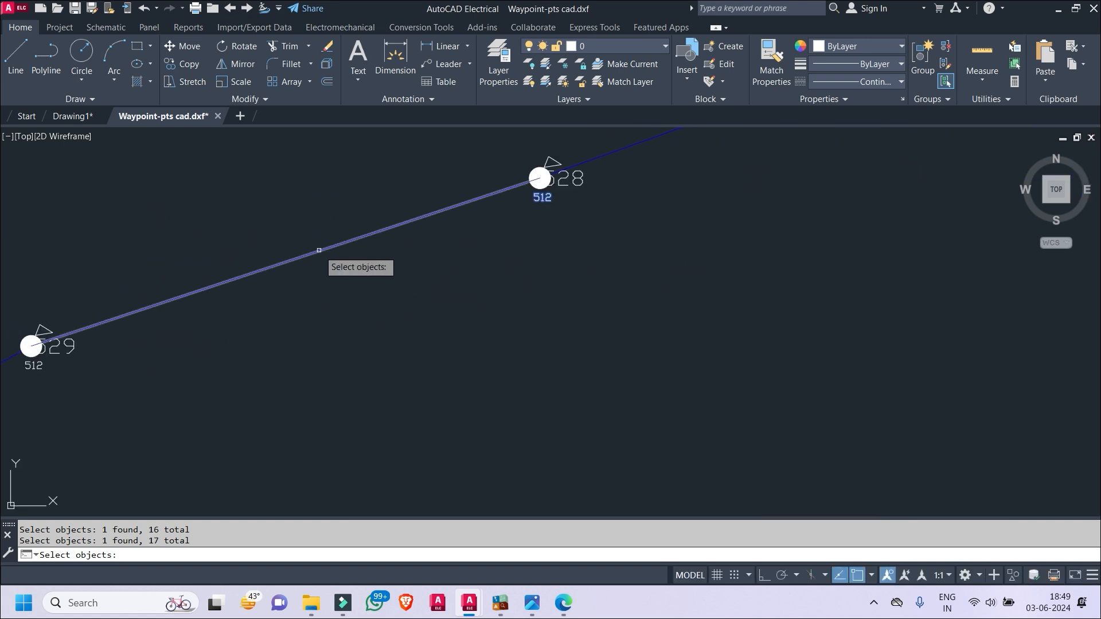
middle_drag(304, 248, 532, 192)
click(260, 305)
- Add the 512 labels below the circles at waypoints 530, 531 and 532 to the TCOUNT selection
middle_drag(259, 305, 626, 145)
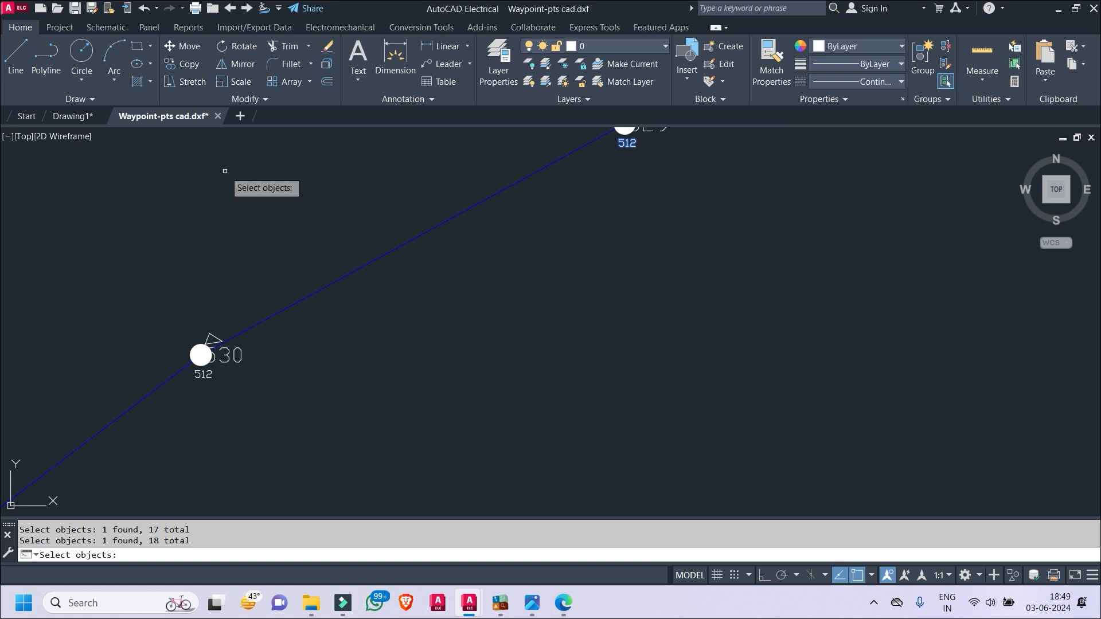
click(210, 375)
middle_drag(210, 374, 414, 228)
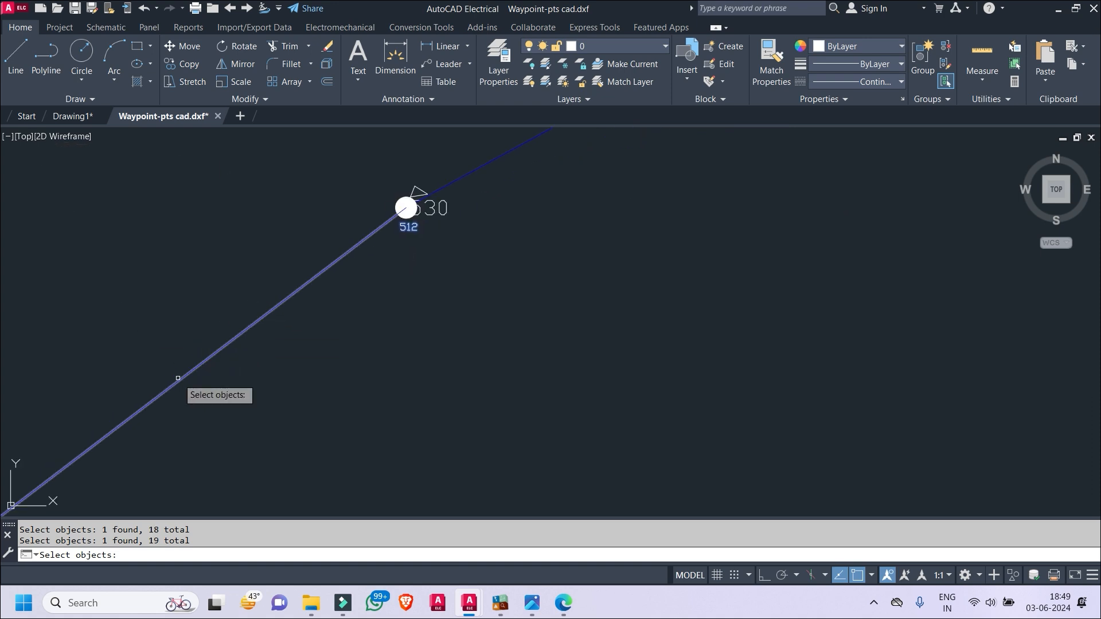
middle_drag(132, 394, 346, 183)
click(194, 331)
middle_drag(204, 373, 235, 158)
middle_drag(211, 375, 289, 244)
click(119, 453)
- Add the 512 labels below the circles at waypoints 533 and 534 to the TCOUNT selection
middle_drag(188, 479, 310, 177)
middle_drag(265, 319, 291, 239)
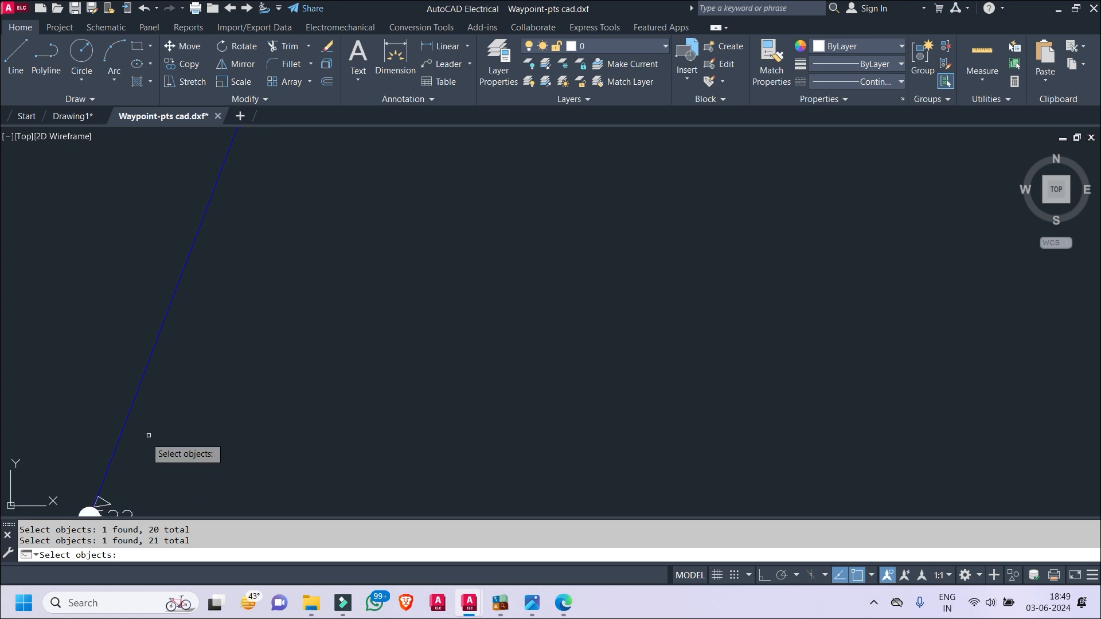
middle_drag(143, 446, 268, 231)
click(215, 315)
middle_drag(250, 374, 358, 153)
middle_drag(194, 414, 324, 256)
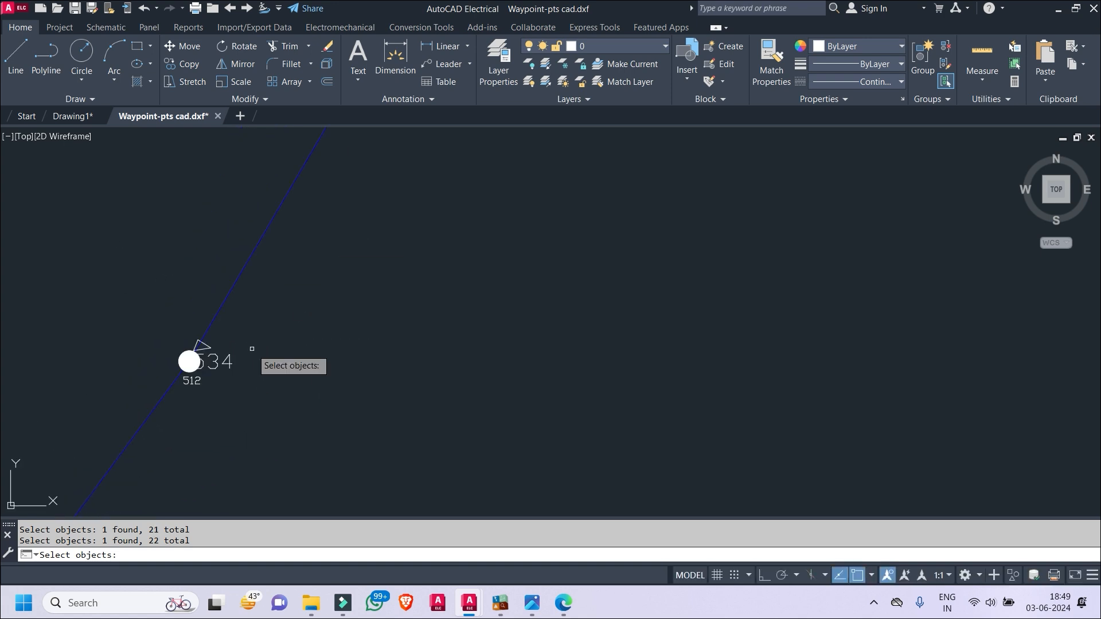
click(196, 380)
- Add the 512 labels below the circles at waypoints 535 and 536 to the TCOUNT selection
middle_drag(228, 426, 367, 224)
middle_drag(224, 439, 340, 280)
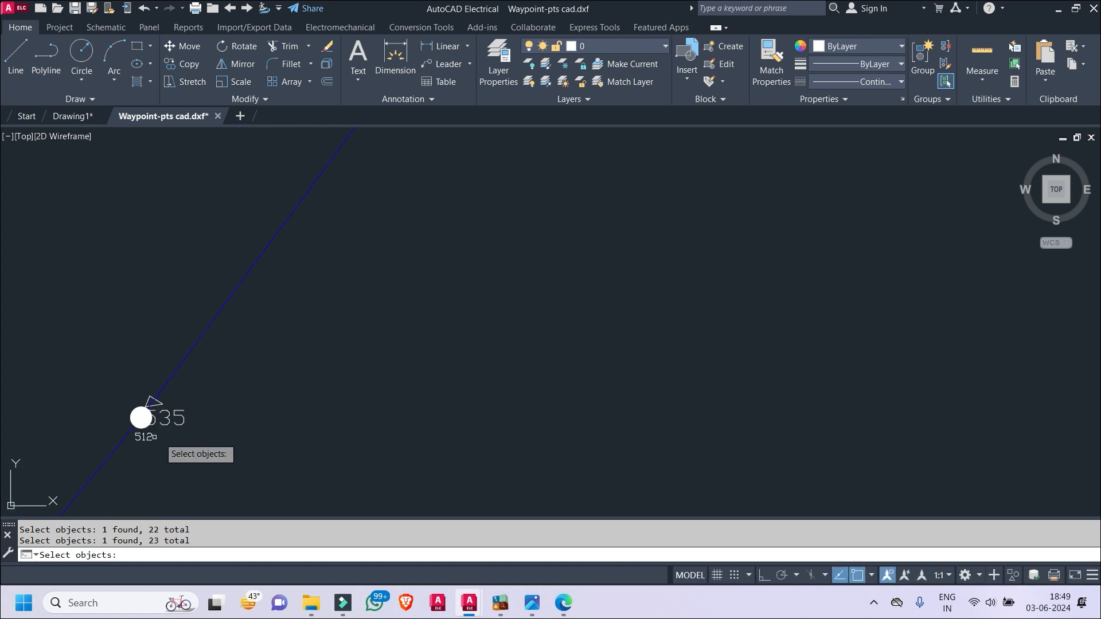
click(147, 438)
middle_drag(229, 451, 381, 234)
middle_drag(307, 376, 459, 195)
middle_drag(224, 387, 368, 229)
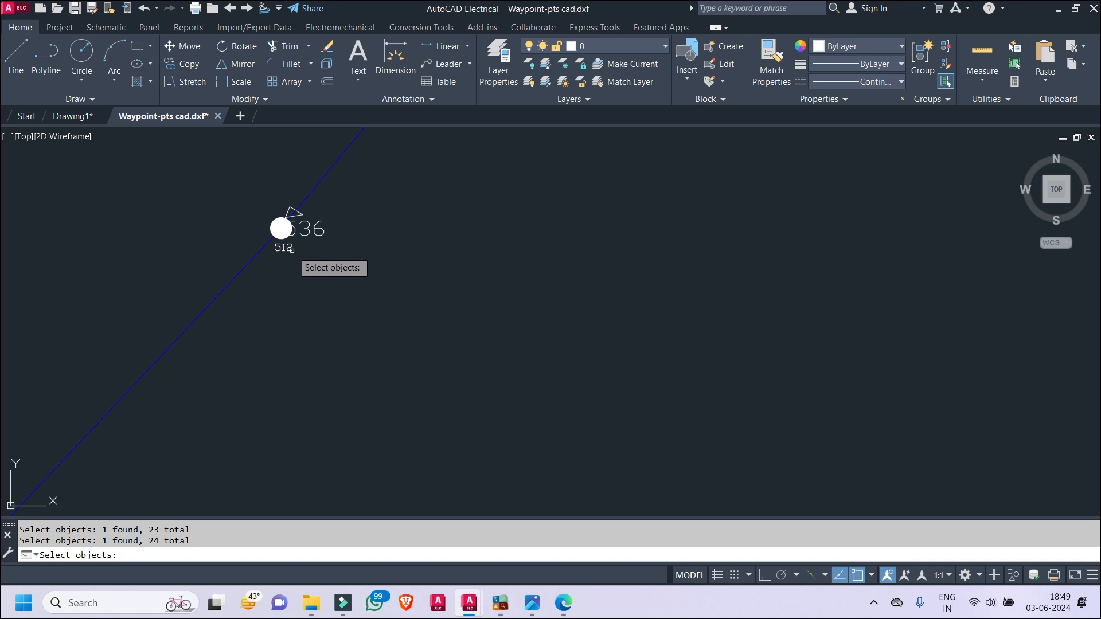
click(288, 251)
- Add the 512 labels below the circles at waypoints 537, 538 and 539 to the TCOUNT selection
middle_drag(297, 334, 543, 157)
middle_drag(331, 355, 436, 211)
click(274, 308)
middle_drag(283, 354, 505, 207)
middle_drag(337, 298, 512, 194)
click(252, 304)
middle_drag(269, 381, 655, 144)
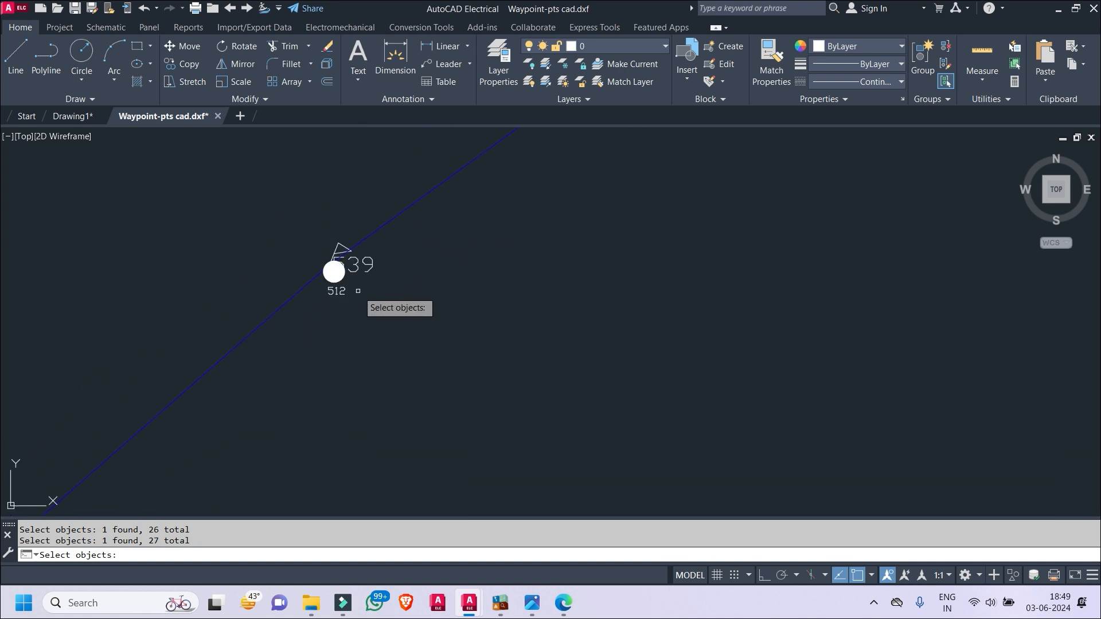
click(339, 292)
- Add the 512 labels below the circles at waypoints 540 and 541 to the TCOUNT selection
middle_drag(309, 385, 392, 313)
middle_drag(495, 245, 655, 111)
click(280, 349)
middle_drag(307, 373, 502, 198)
middle_drag(458, 306, 487, 240)
middle_drag(350, 385, 448, 261)
click(352, 275)
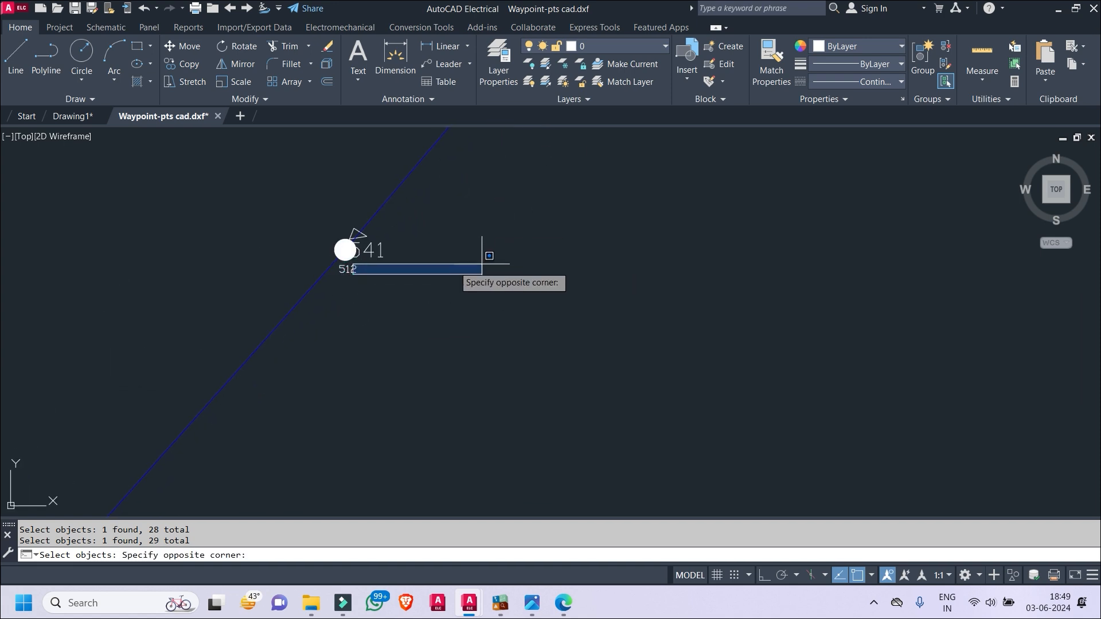
click(351, 274)
- Add the 512 labels below the circles at waypoints 542 and 543 to the TCOUNT selection
middle_drag(338, 399, 536, 170)
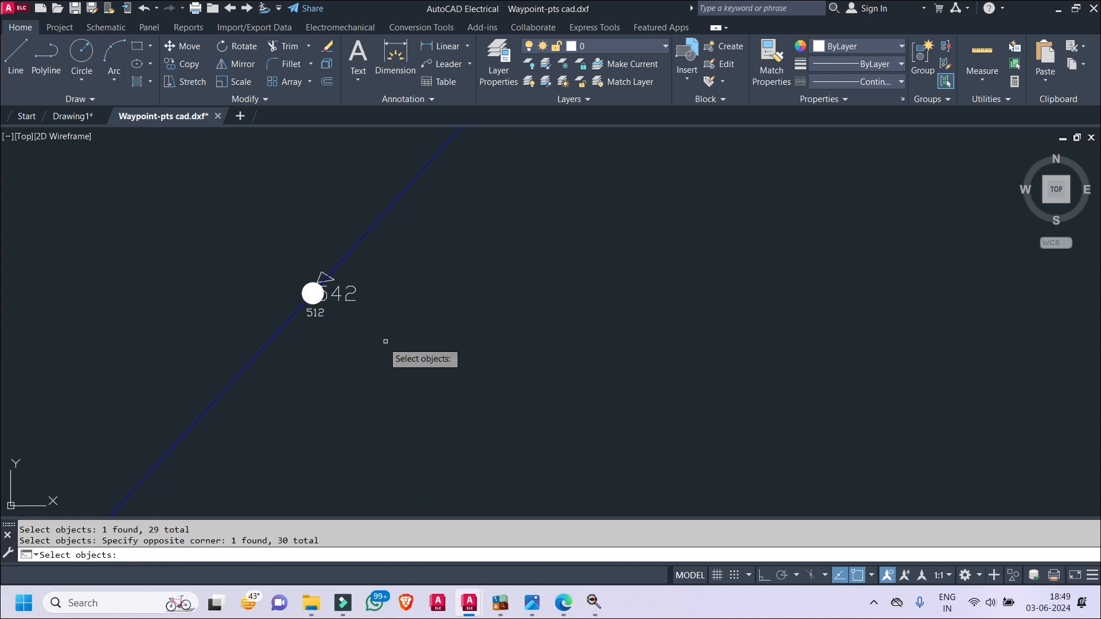
click(322, 311)
middle_drag(324, 367, 499, 178)
middle_drag(321, 390, 612, 74)
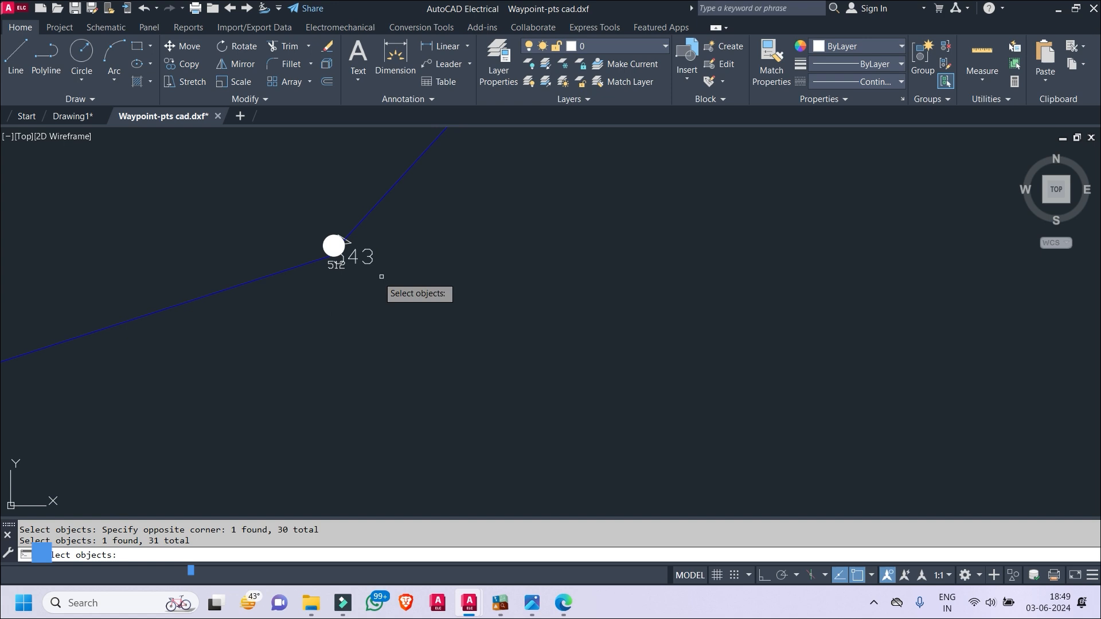
click(339, 268)
- Add the 512 labels below the circles at waypoints 544 and 545 to the TCOUNT selection
middle_drag(377, 284, 790, 185)
middle_drag(276, 305, 877, 136)
scroll(577, 243, up, 3)
click(634, 213)
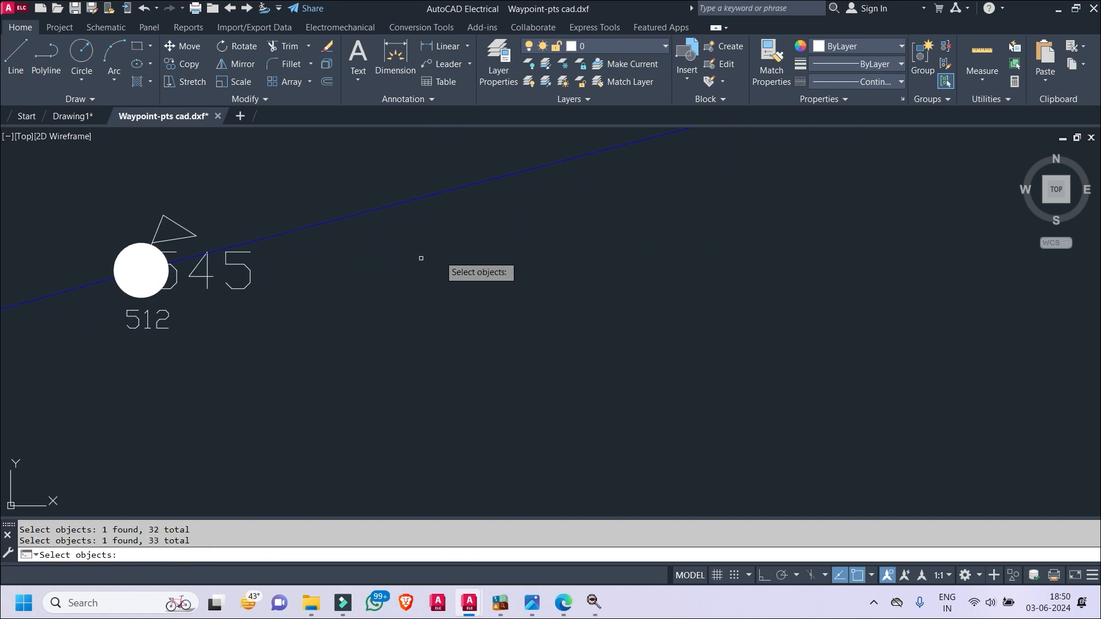
click(161, 320)
- Add the 512 labels below the circles at waypoints 546, 547 and 548 to the TCOUNT selection
middle_drag(298, 280, 1023, 152)
click(519, 249)
click(491, 291)
middle_drag(602, 283, 814, 149)
middle_drag(554, 306, 625, 166)
click(393, 281)
- Add the 512 labels below the circles at waypoints 549 and 550 to the TCOUNT selection
scroll(439, 350, up, 2)
middle_drag(435, 360, 684, 108)
middle_drag(246, 344, 459, 298)
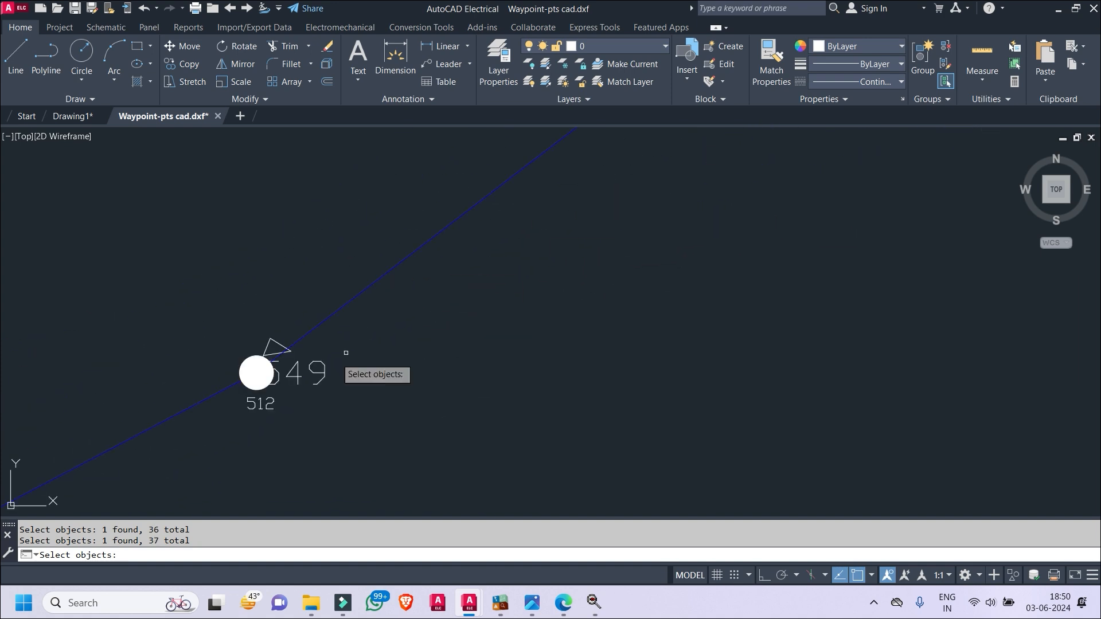
click(268, 403)
middle_drag(275, 400, 456, 179)
middle_drag(424, 299, 803, 172)
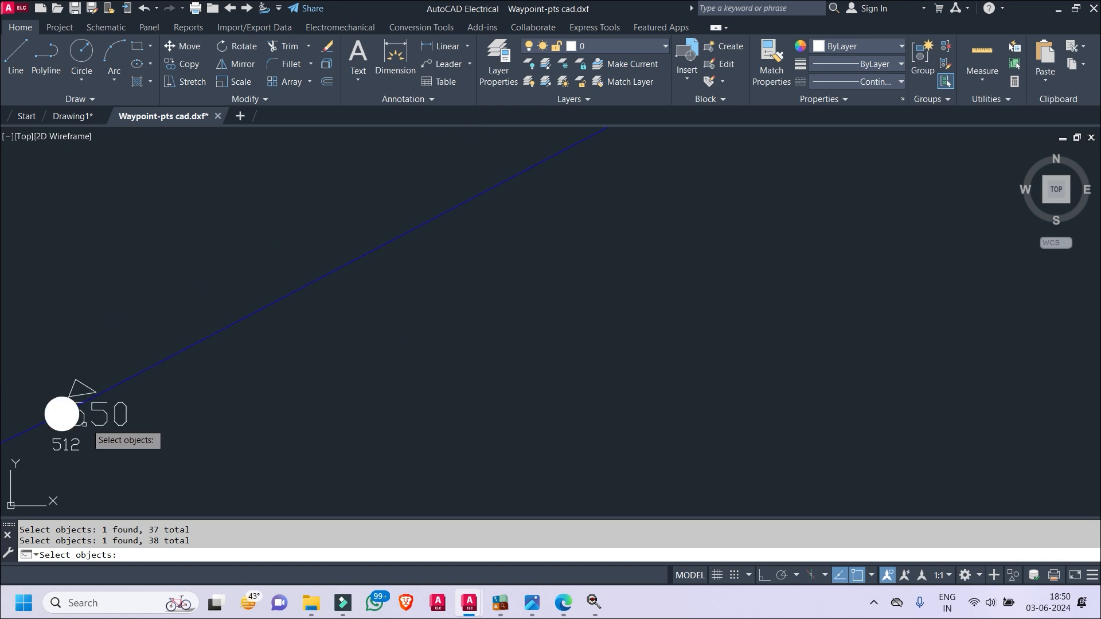
click(78, 442)
- Add the 512 labels below the circles at waypoints 551 and 552 to the TCOUNT selection
middle_drag(287, 380, 573, 198)
middle_drag(191, 371, 216, 356)
middle_drag(216, 356, 517, 222)
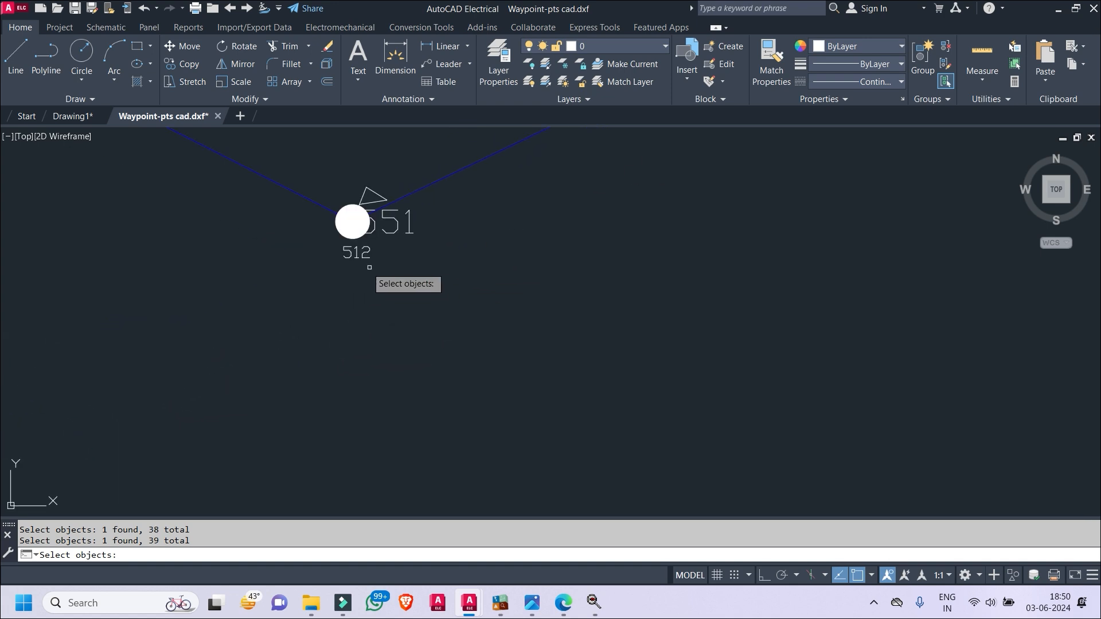
click(356, 255)
middle_drag(258, 218, 793, 415)
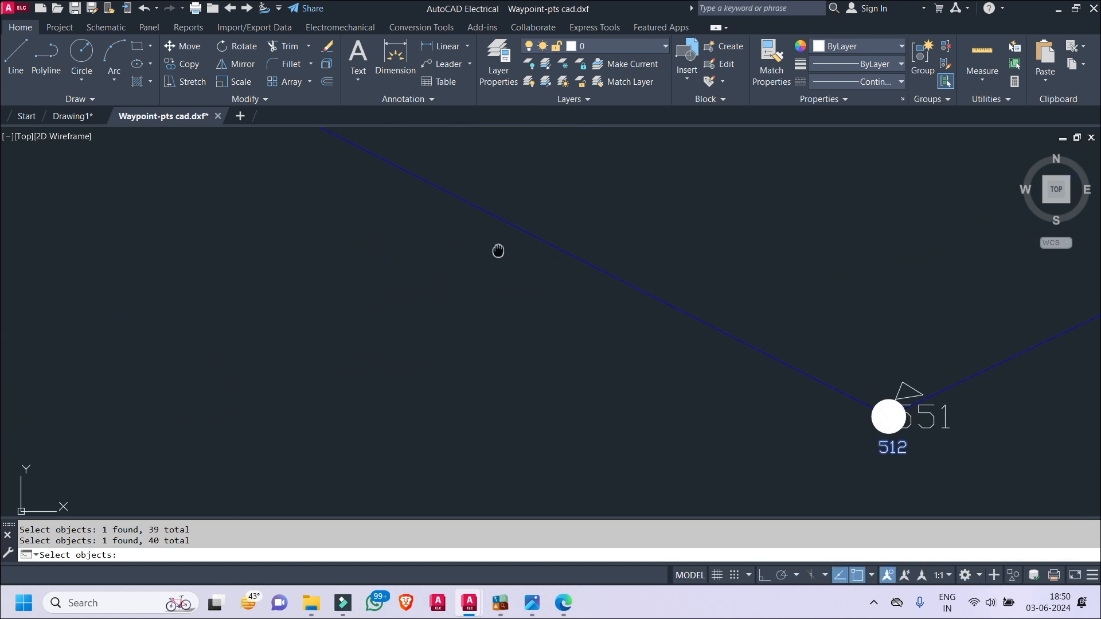
middle_drag(499, 250, 661, 344)
middle_drag(782, 446, 592, 307)
middle_drag(1038, 491, 609, 303)
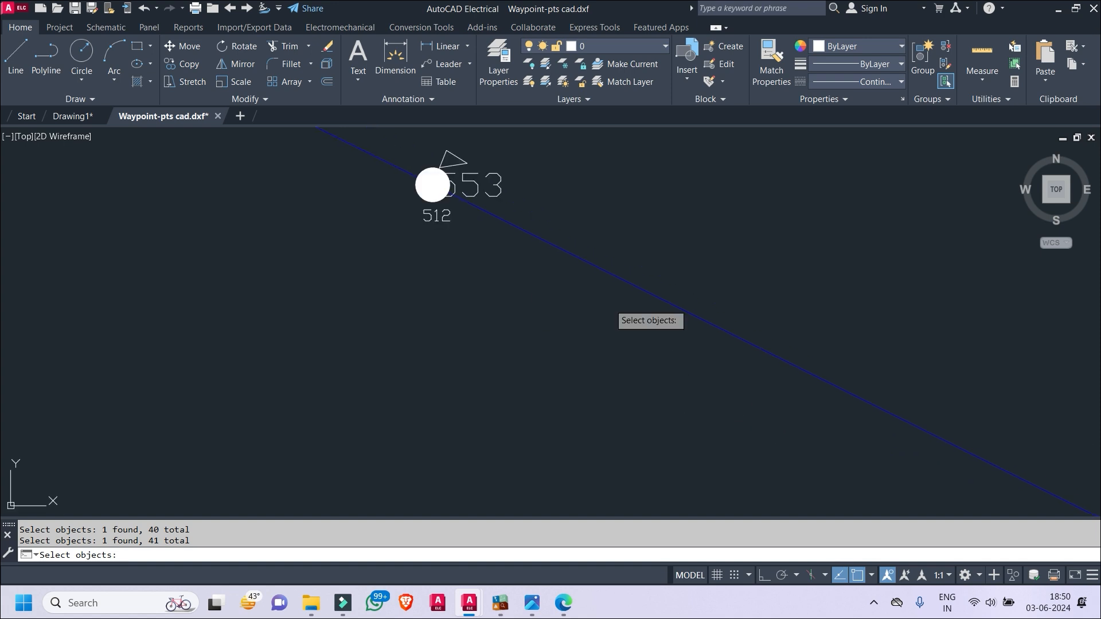
- Add the 512 labels below the circles at waypoints 553 and 554 to the TCOUNT selection
middle_drag(446, 223, 798, 383)
click(503, 261)
middle_drag(396, 210, 911, 490)
click(523, 276)
- Add the 512 labels below the circles at waypoints 555 and 556 to the TCOUNT selection
middle_drag(523, 276, 1015, 455)
middle_drag(587, 290, 886, 406)
middle_drag(571, 280, 644, 359)
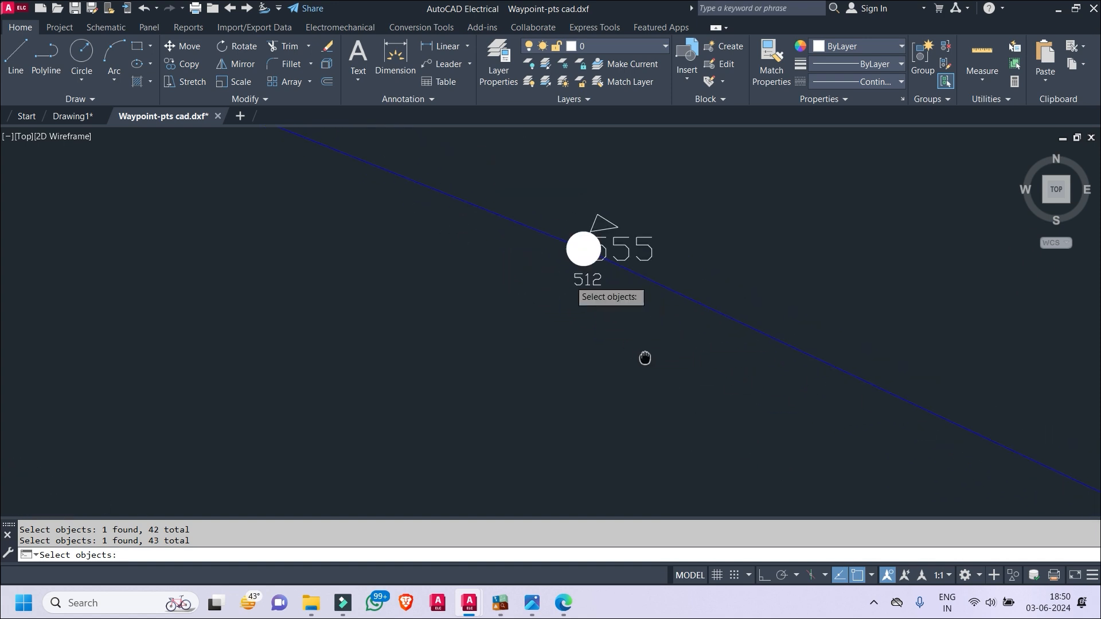
middle_drag(594, 276, 829, 440)
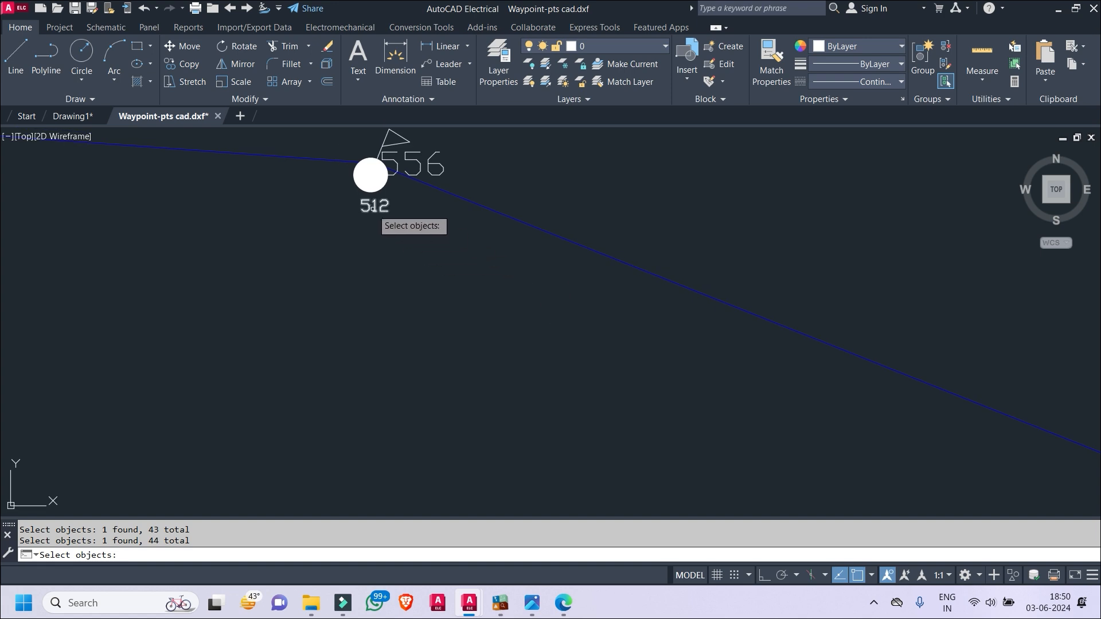
scroll(373, 206, down, 2)
- Add the 512 labels below the circles at waypoints 557, 558 and 559 to the TCOUNT selection
middle_drag(396, 222, 1007, 261)
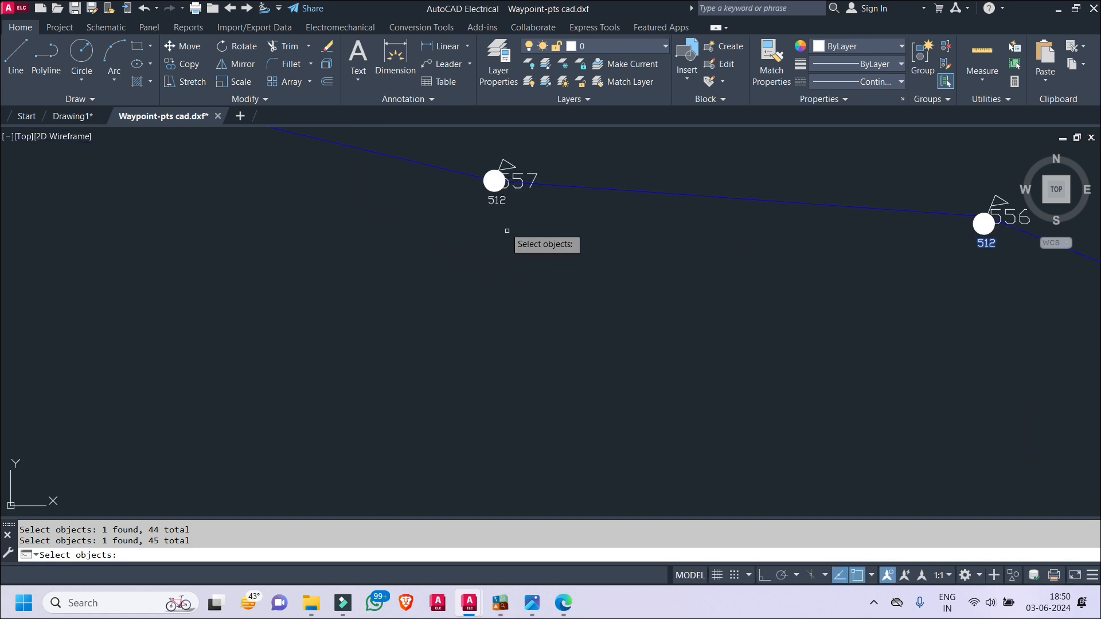
click(495, 197)
middle_drag(495, 198, 1009, 393)
click(372, 242)
middle_drag(372, 241, 969, 366)
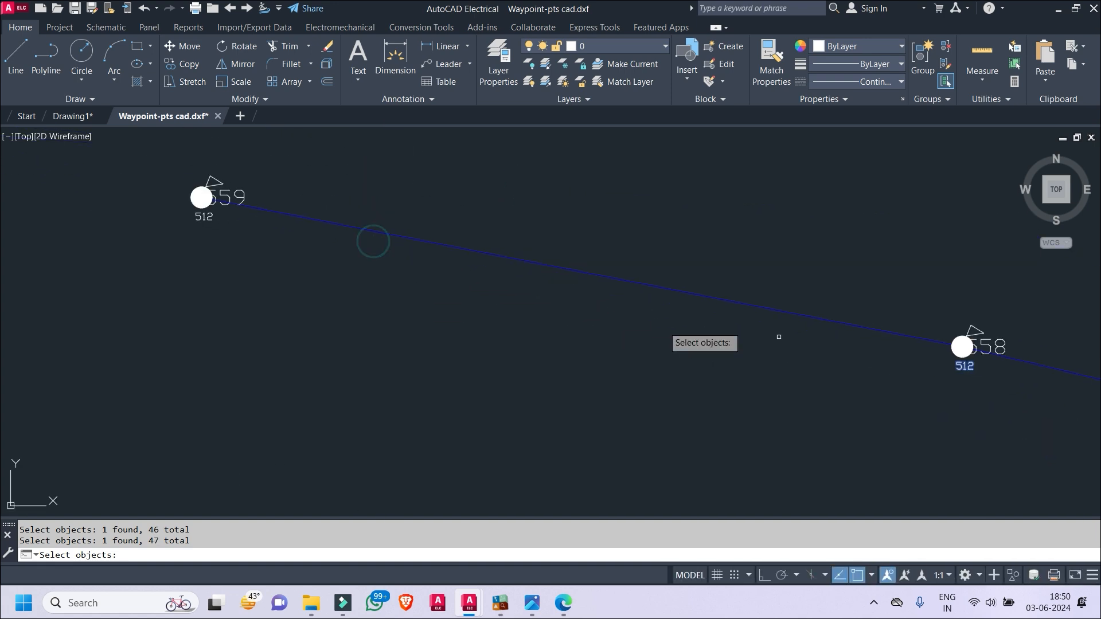
middle_drag(583, 308, 760, 305)
click(379, 213)
- Finish the TCOUNT selection and sort the selected labels by Select-order
scroll(528, 248, down, 2)
middle_drag(593, 258, 274, 224)
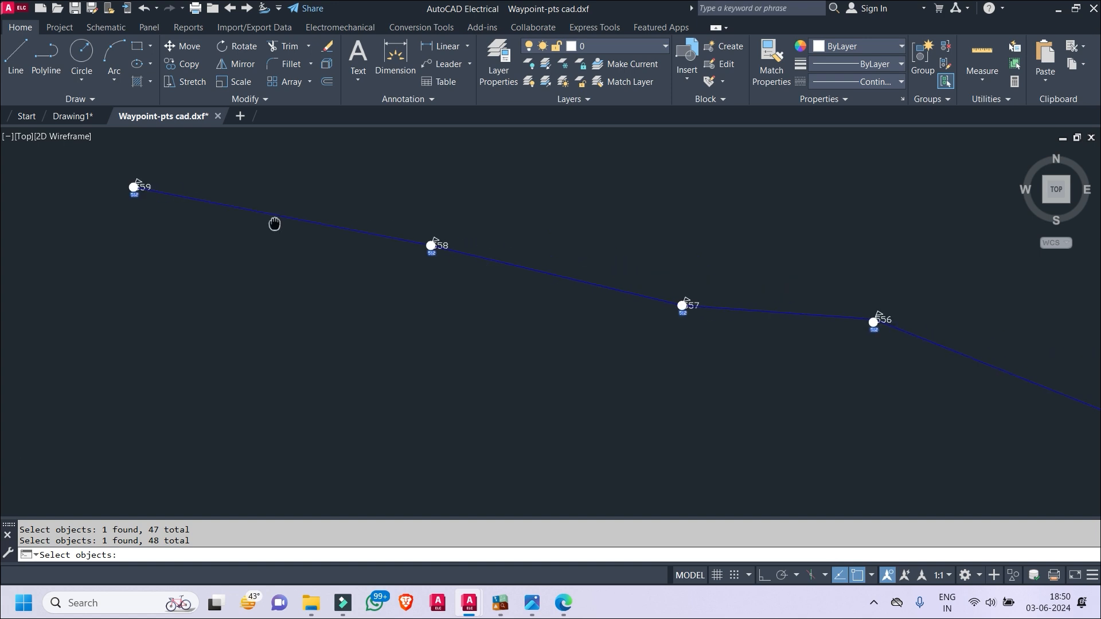
key(Return)
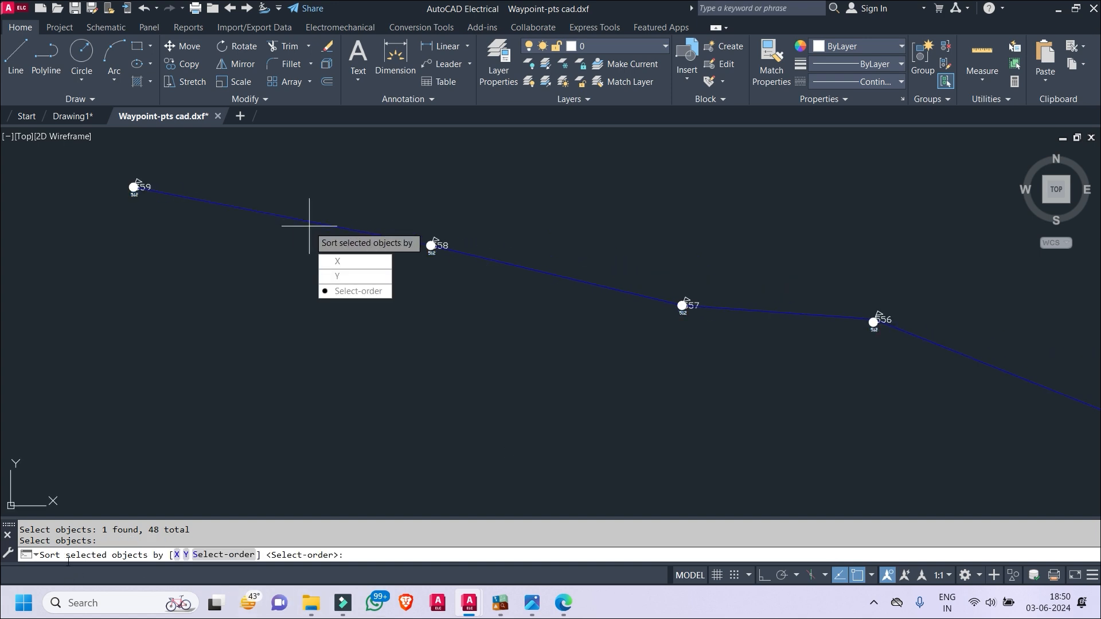
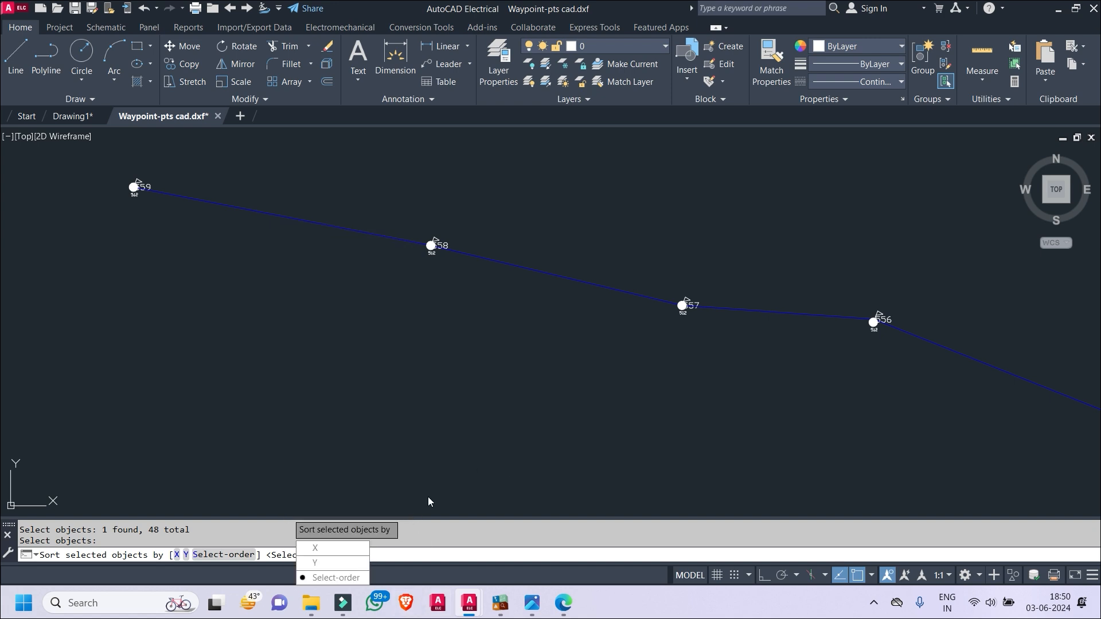
click(336, 577)
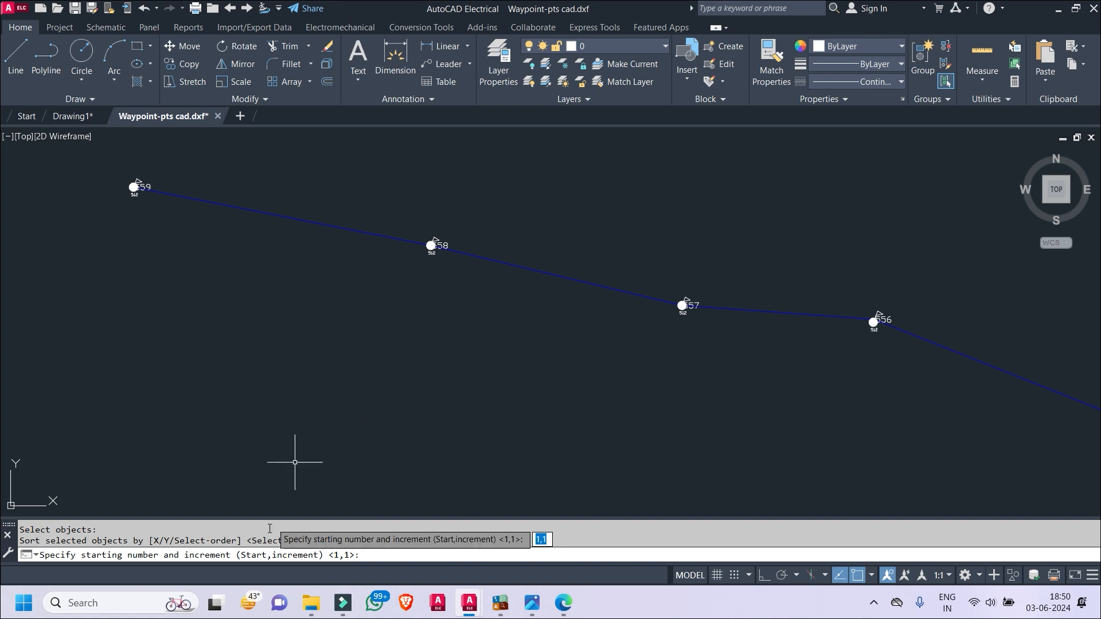
- Set the TCOUNT starting number and increment to 512,1 and choose Overwrite as the number placement in the label text
scroll(596, 352, down, 5)
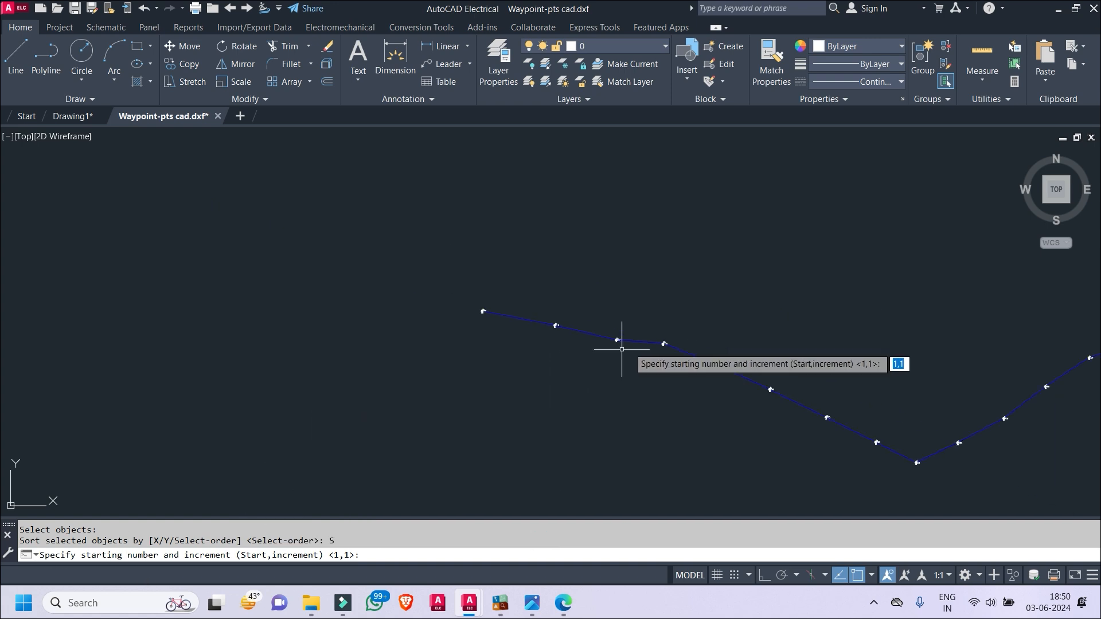
middle_drag(659, 344, 115, 287)
middle_drag(877, 221, 300, 496)
middle_drag(574, 189, 493, 511)
middle_drag(941, 396, 246, 277)
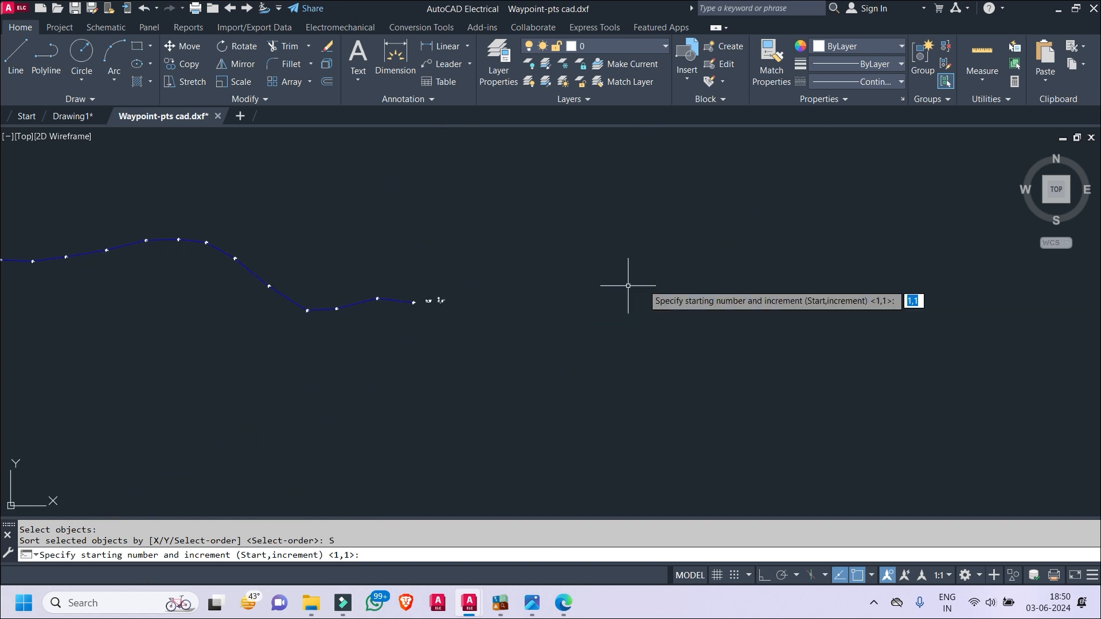
scroll(438, 300, up, 8)
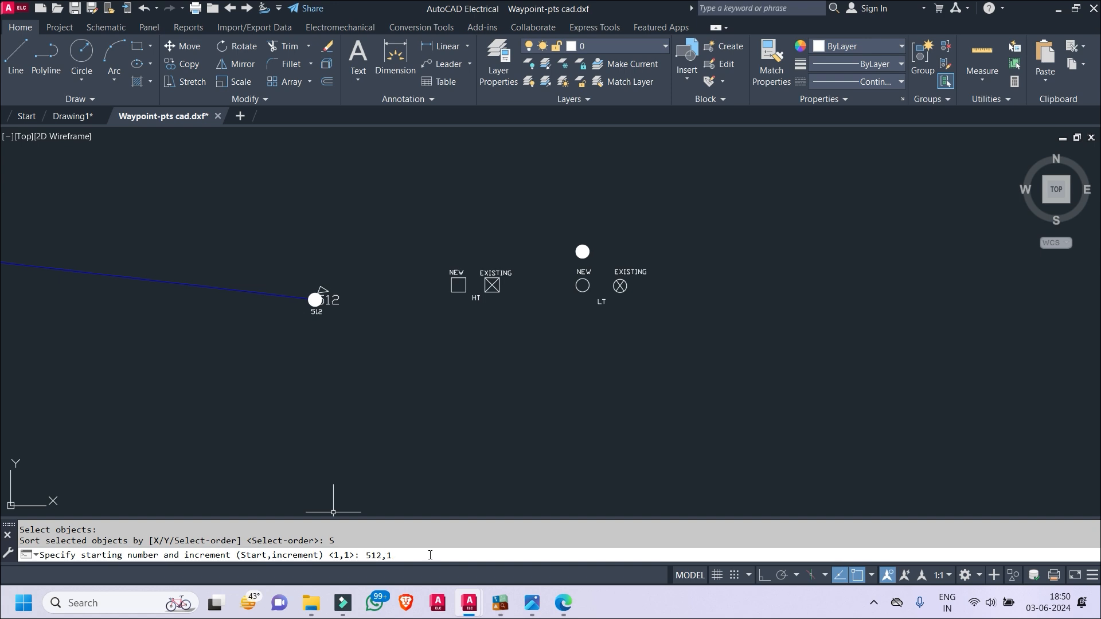
key(Return)
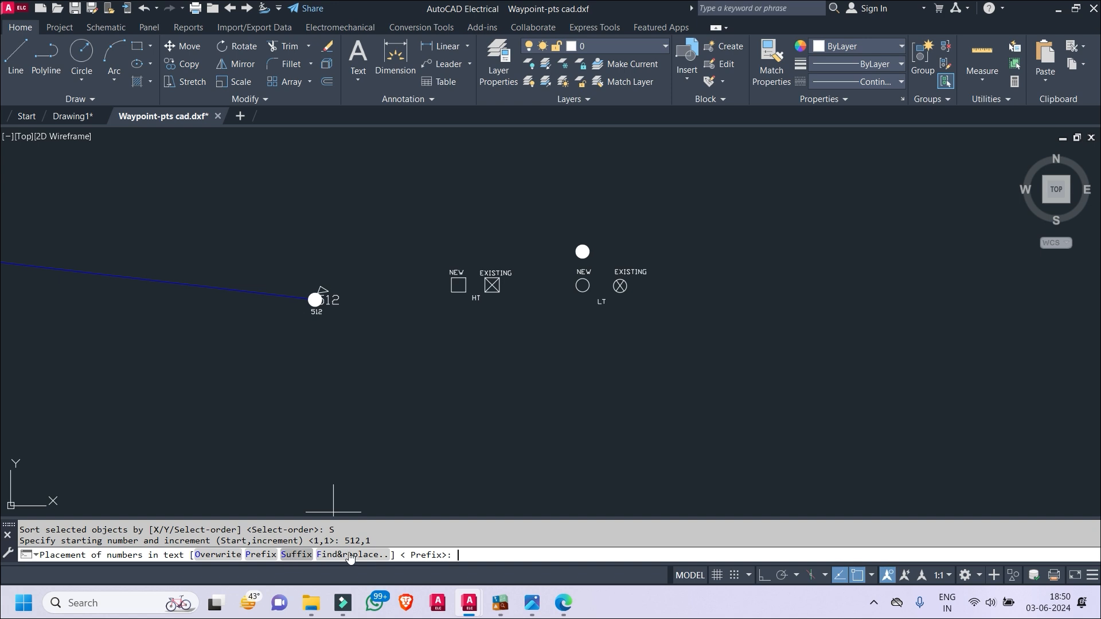
click(219, 555)
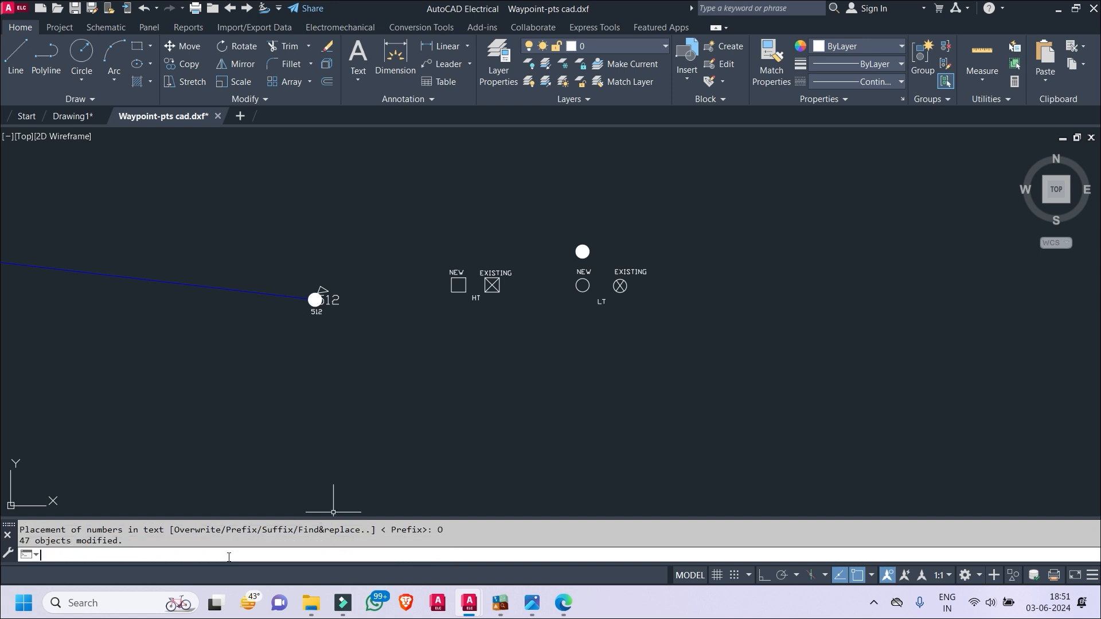
- Check the renumbered labels below the circles against the waypoint numbers along the route from 512 onward
middle_drag(348, 413, 750, 424)
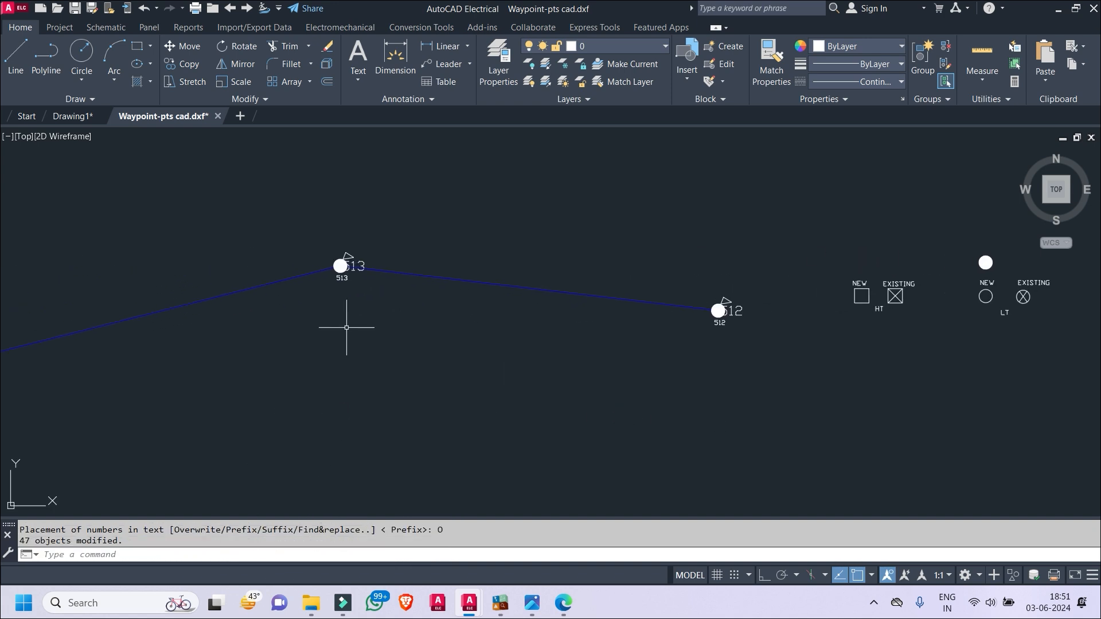
middle_drag(230, 370, 785, 313)
middle_drag(466, 362, 820, 352)
middle_drag(493, 333, 857, 517)
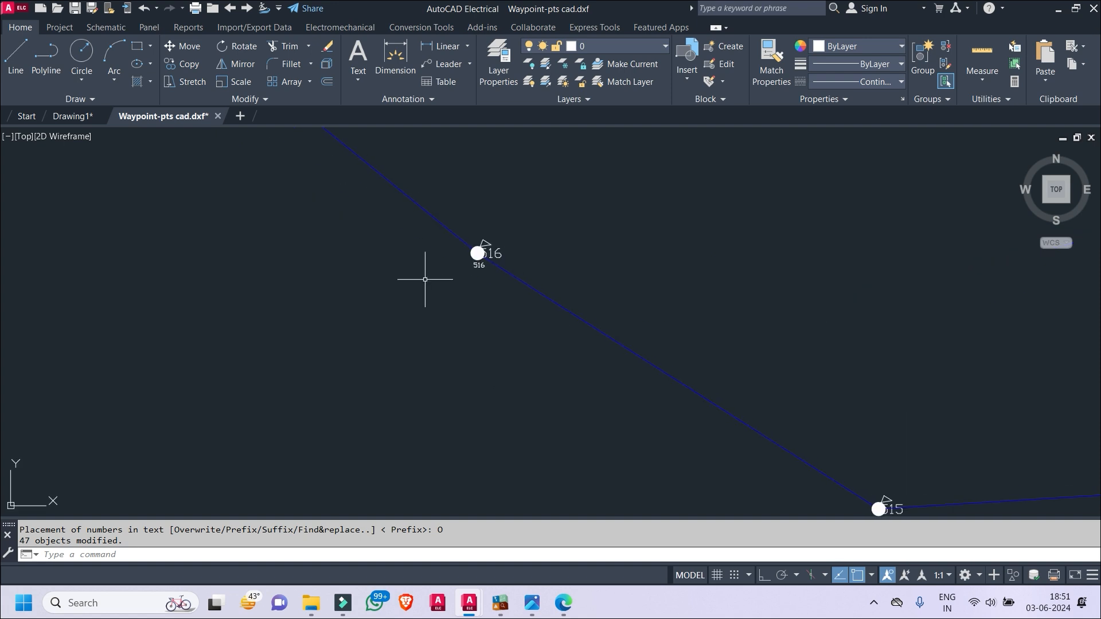
scroll(510, 262, up, 6)
scroll(511, 263, down, 4)
middle_drag(457, 250, 905, 543)
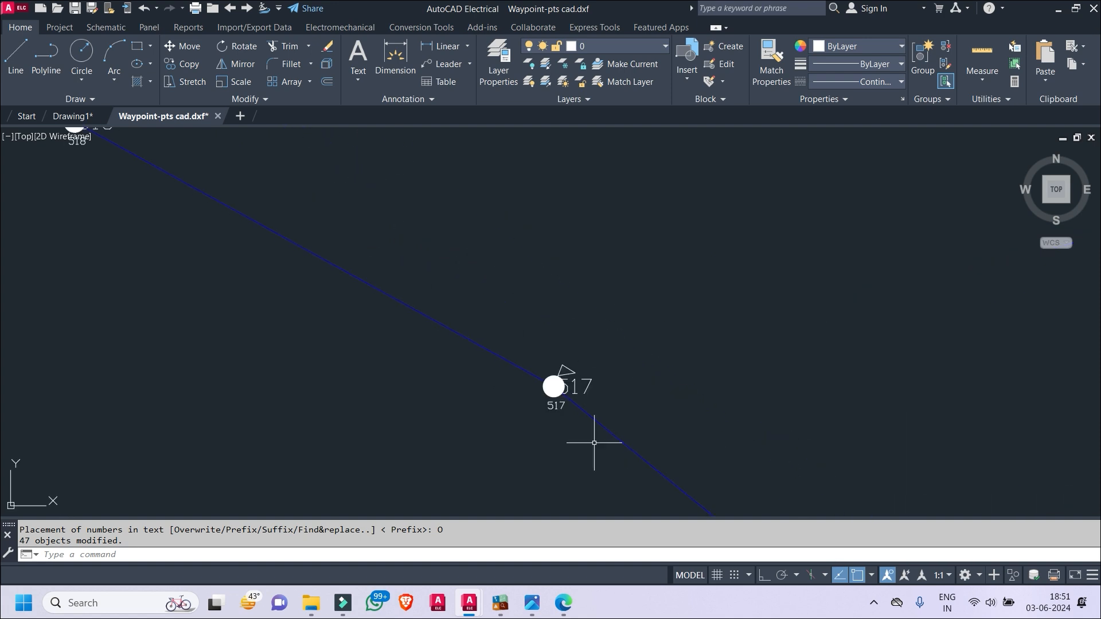
- Compare the labels below the circles with the waypoint numbers from 517 to 524, and return to waypoint 512
middle_drag(578, 417, 908, 438)
mouse_move(391, 177)
middle_down()
mouse_move(475, 297)
mouse_move(578, 303)
middle_up()
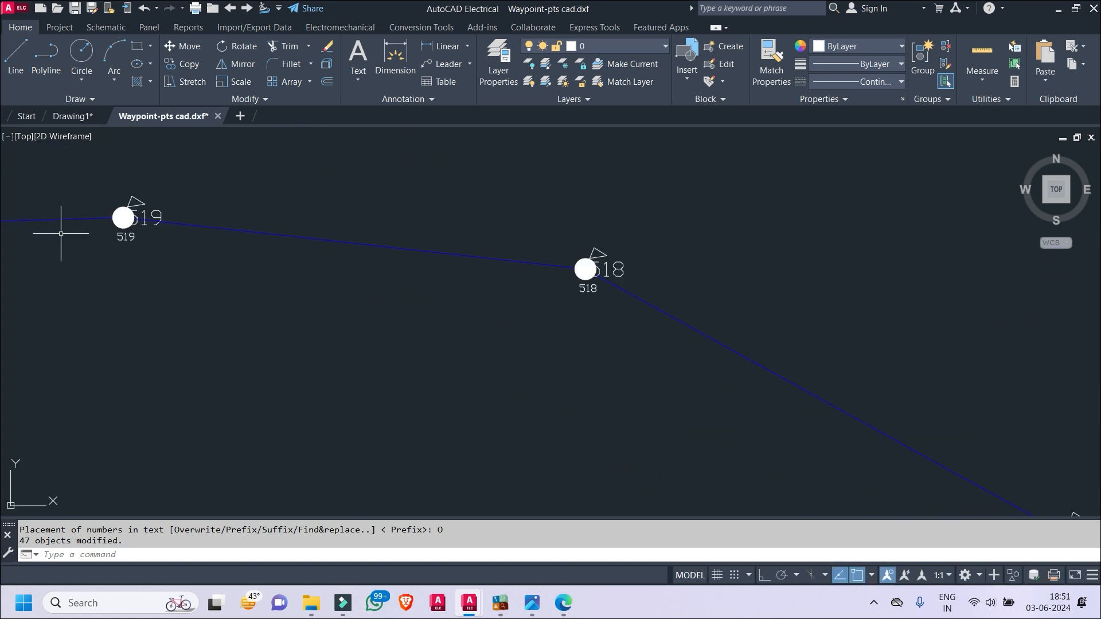
scroll(140, 244, down, 6)
middle_drag(141, 245, 828, 290)
scroll(229, 386, up, 6)
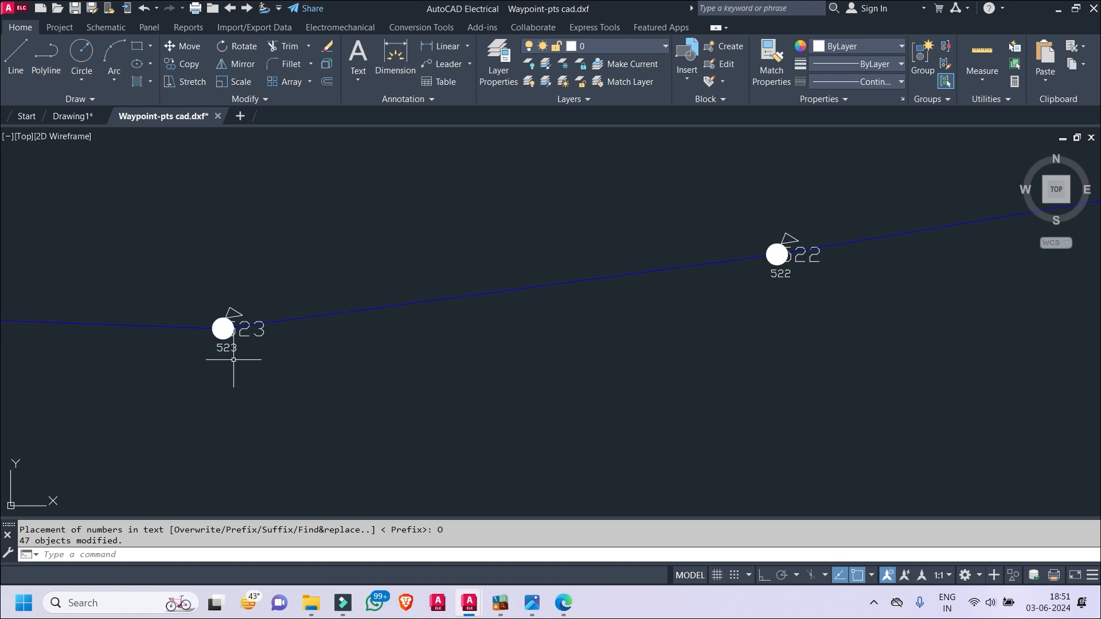
scroll(245, 326, up, 4)
scroll(221, 389, down, 4)
middle_drag(216, 393, 868, 356)
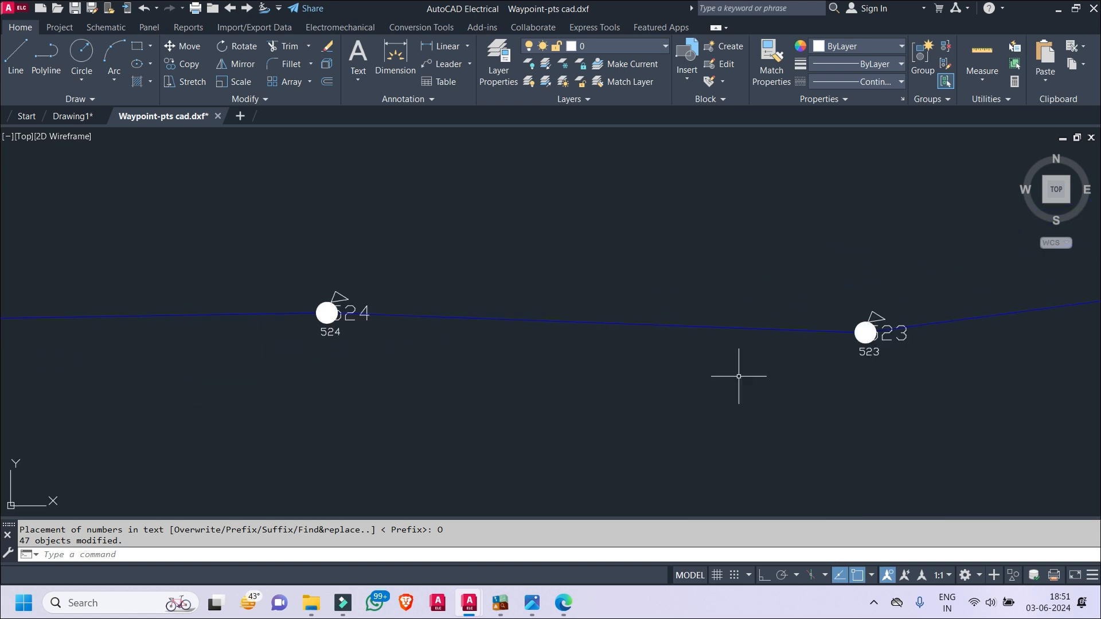
scroll(331, 320, up, 4)
scroll(318, 301, down, 8)
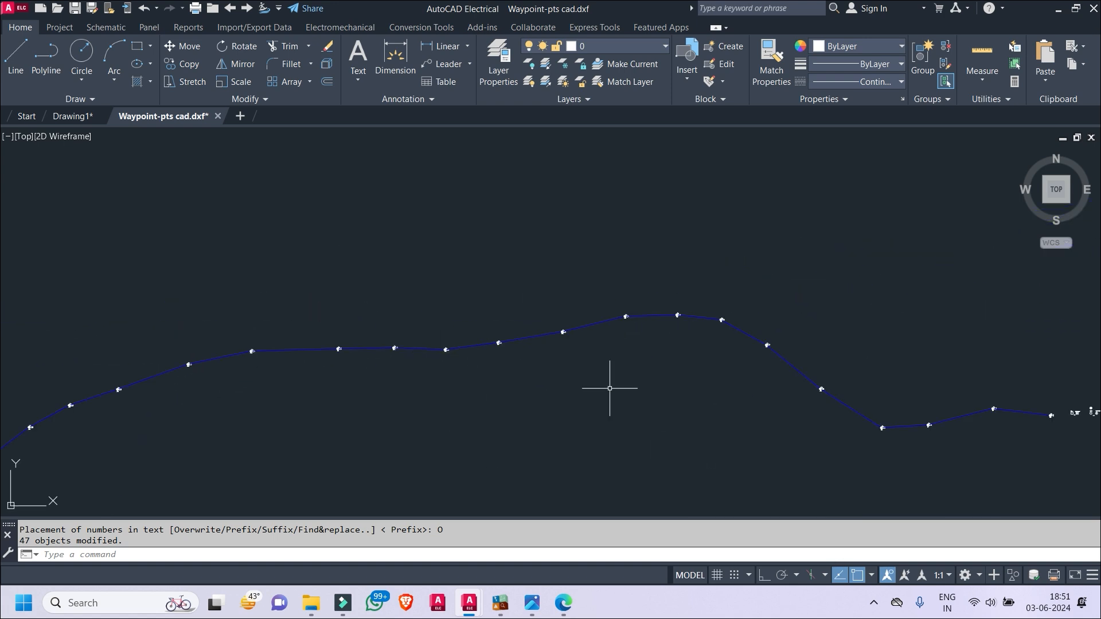
middle_drag(903, 381, 664, 364)
scroll(519, 304, up, 10)
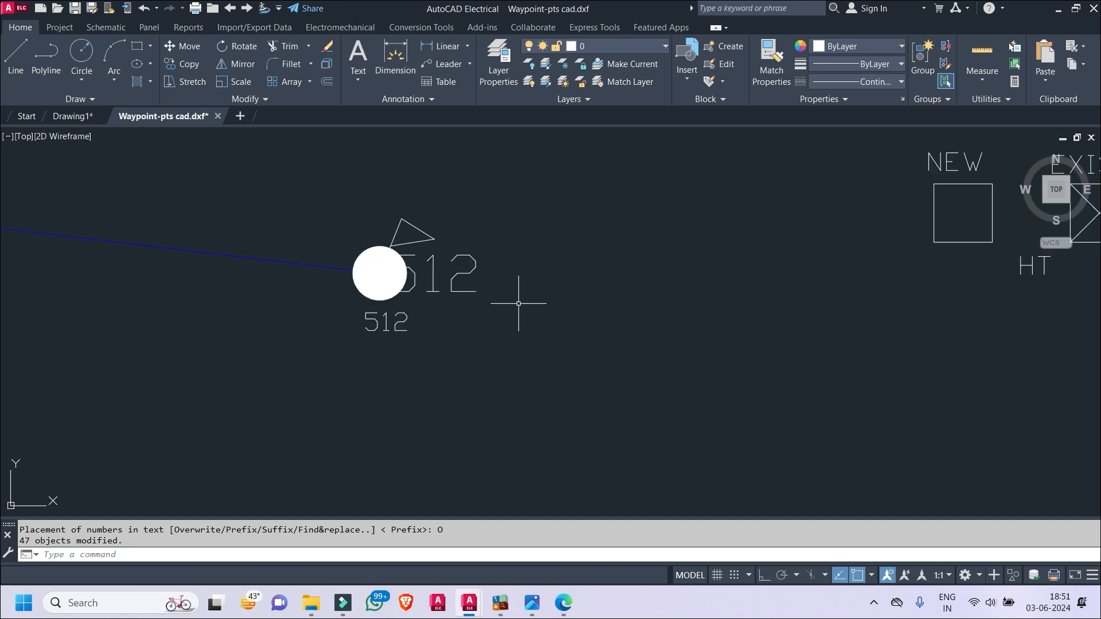
middle_drag(426, 271, 444, 285)
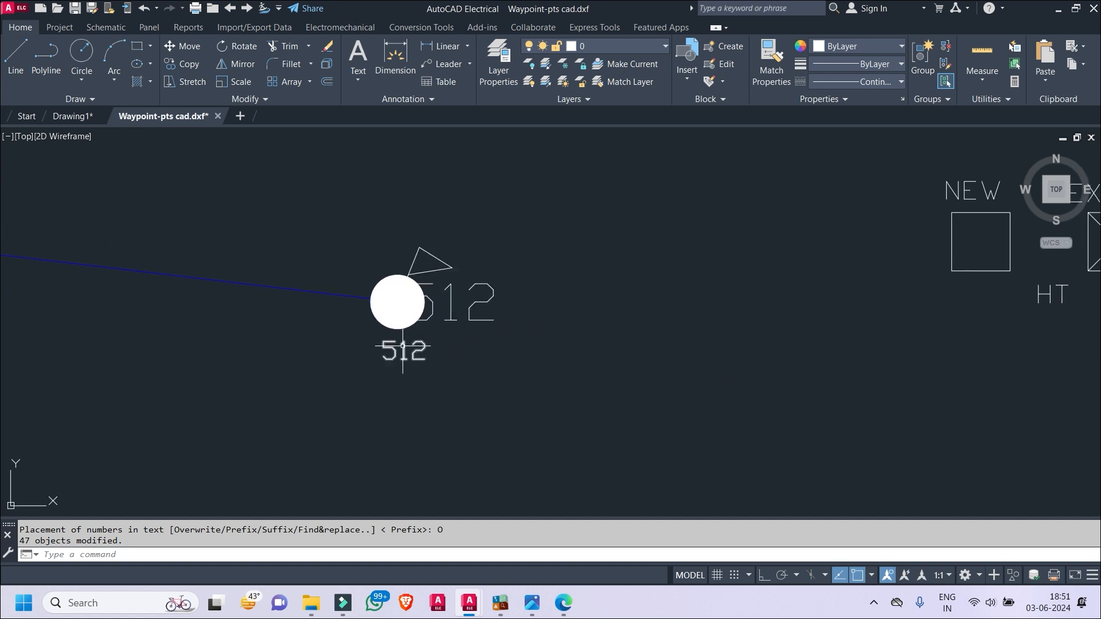
click(448, 266)
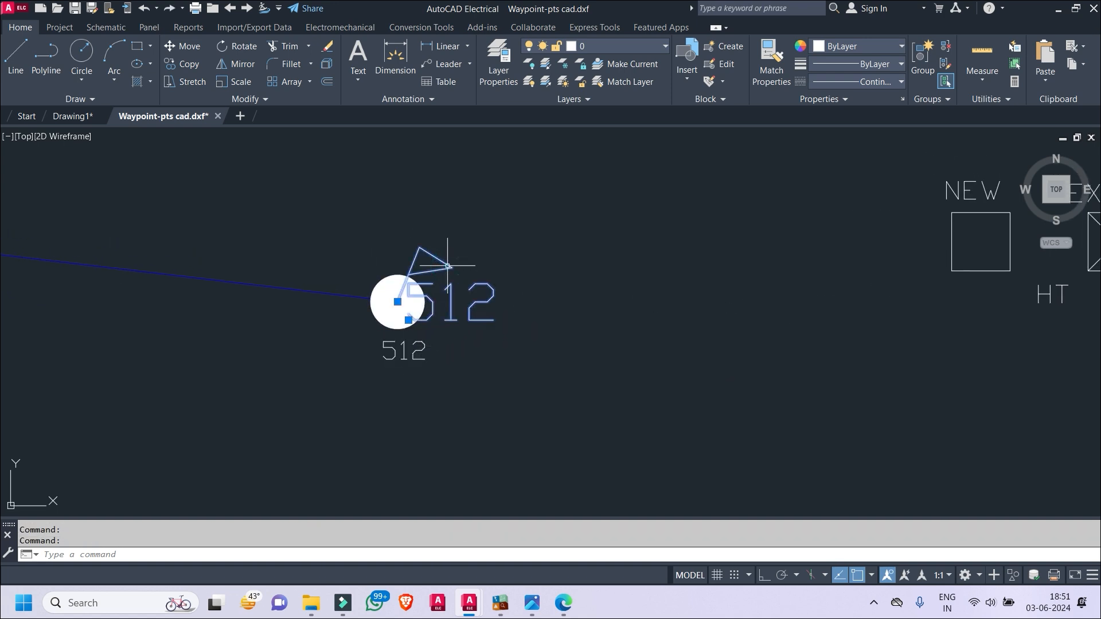
key(Escape)
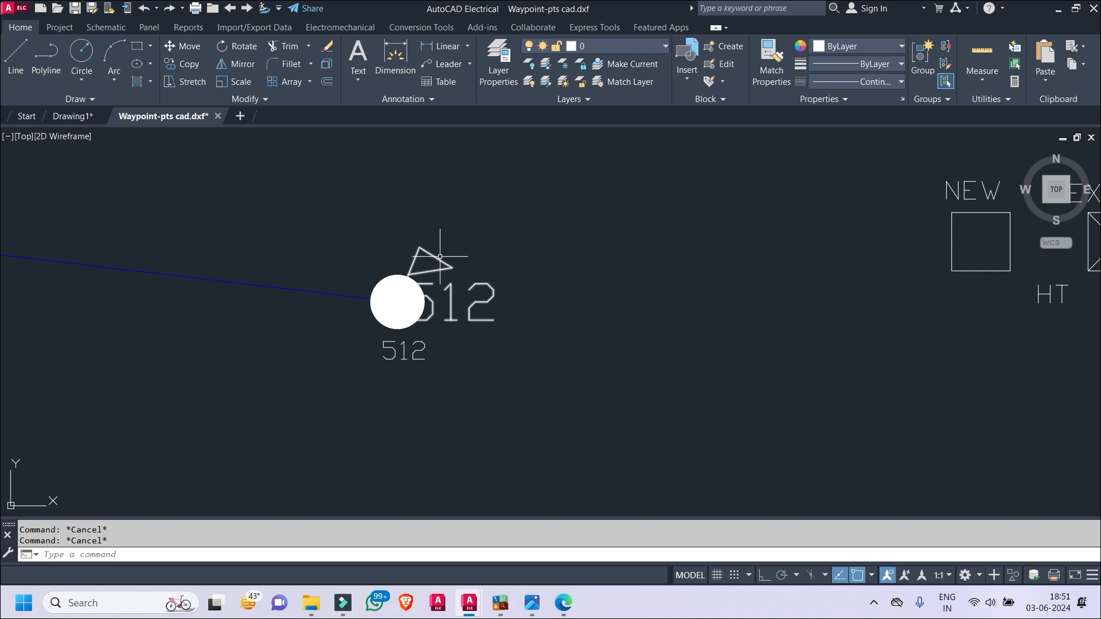
click(440, 257)
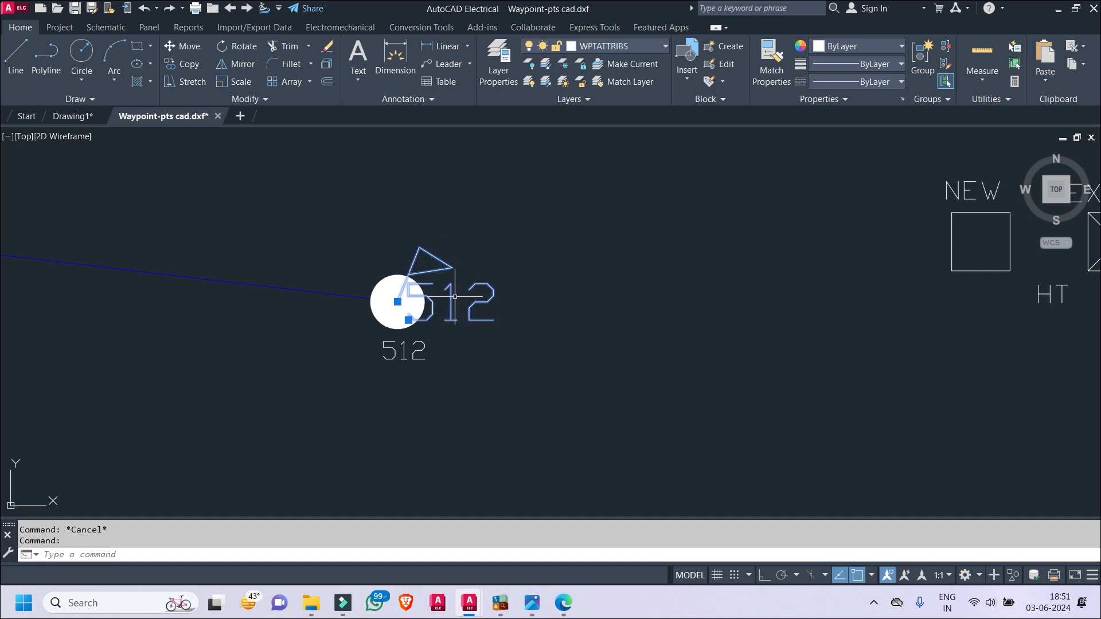
key(Escape)
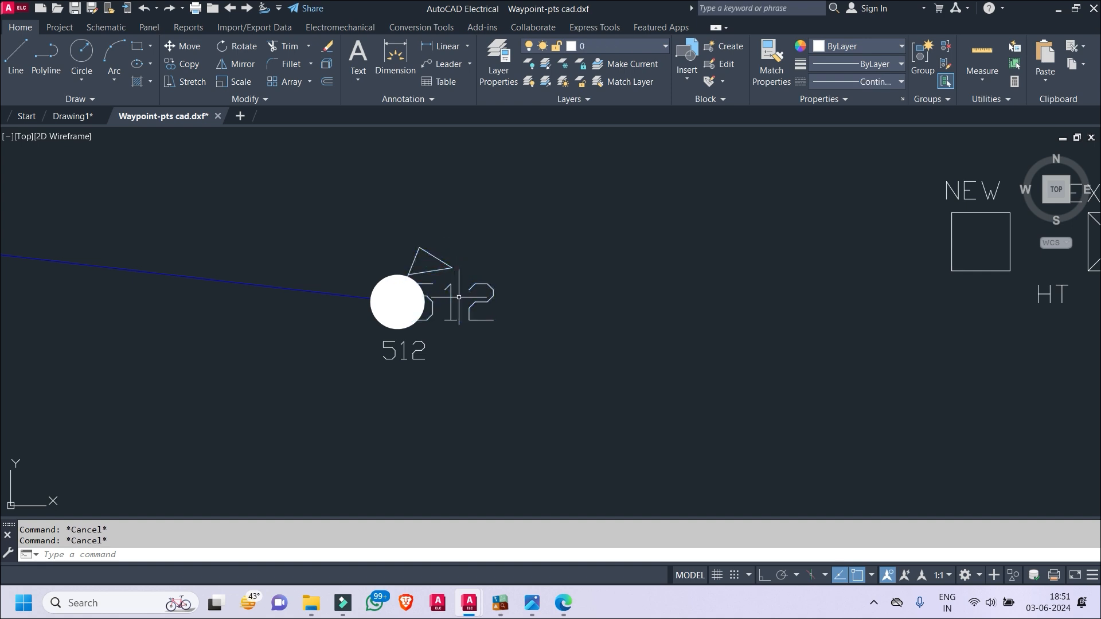
click(444, 262)
right_click(444, 261)
key(Escape)
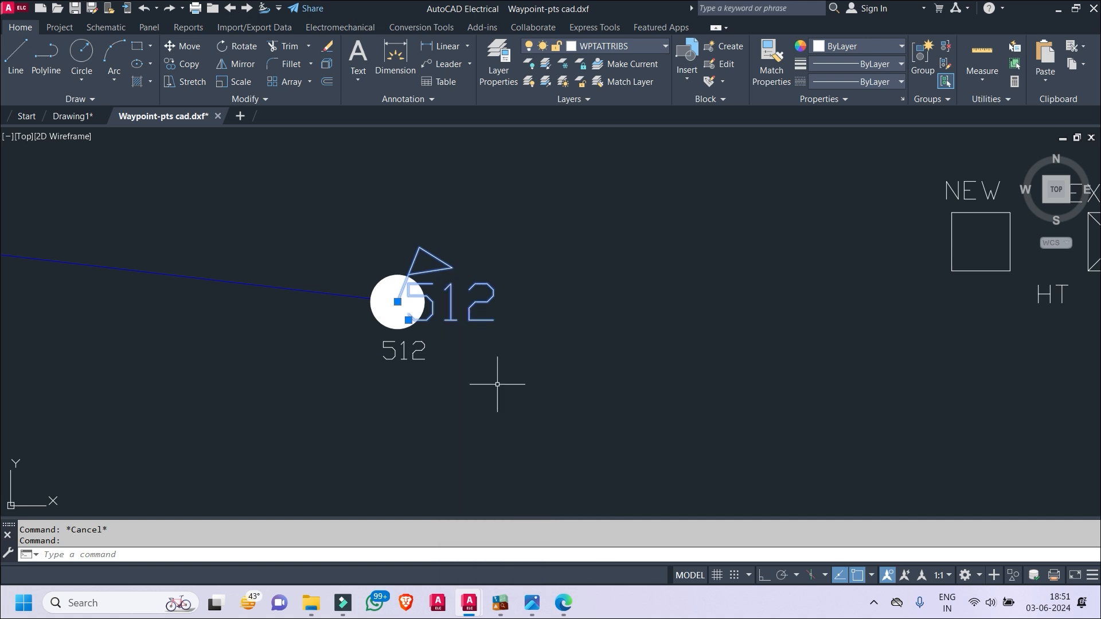
key(Escape)
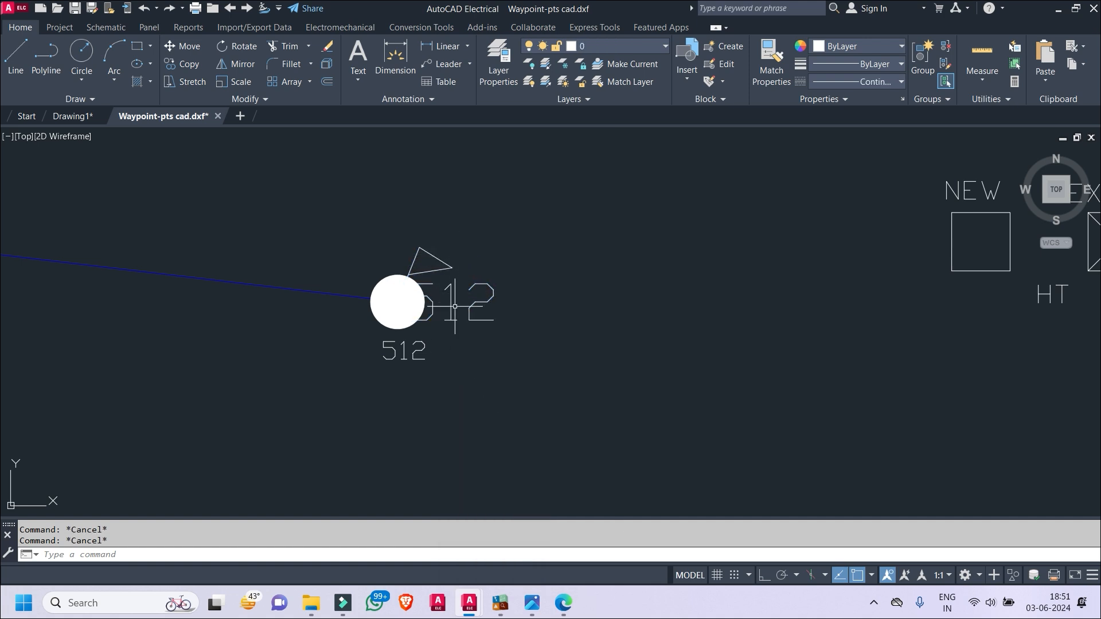
- Copy the entire route with its waypoints, circles, labels and legend, and paste a duplicate beside the original
scroll(396, 362, down, 4)
middle_drag(397, 363, 871, 354)
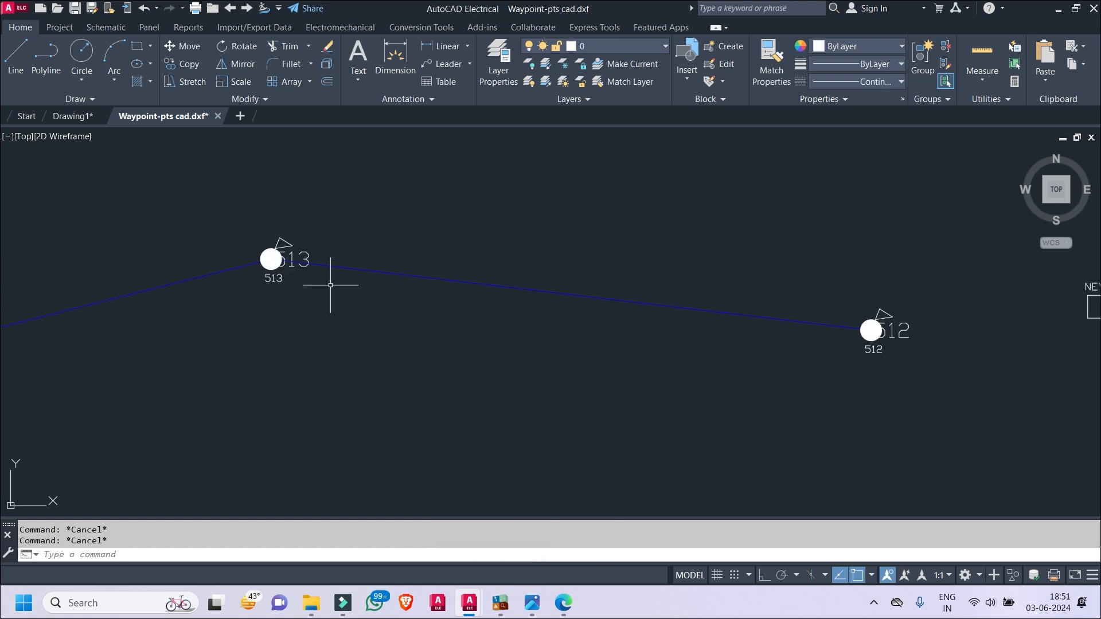
middle_drag(355, 339, 461, 298)
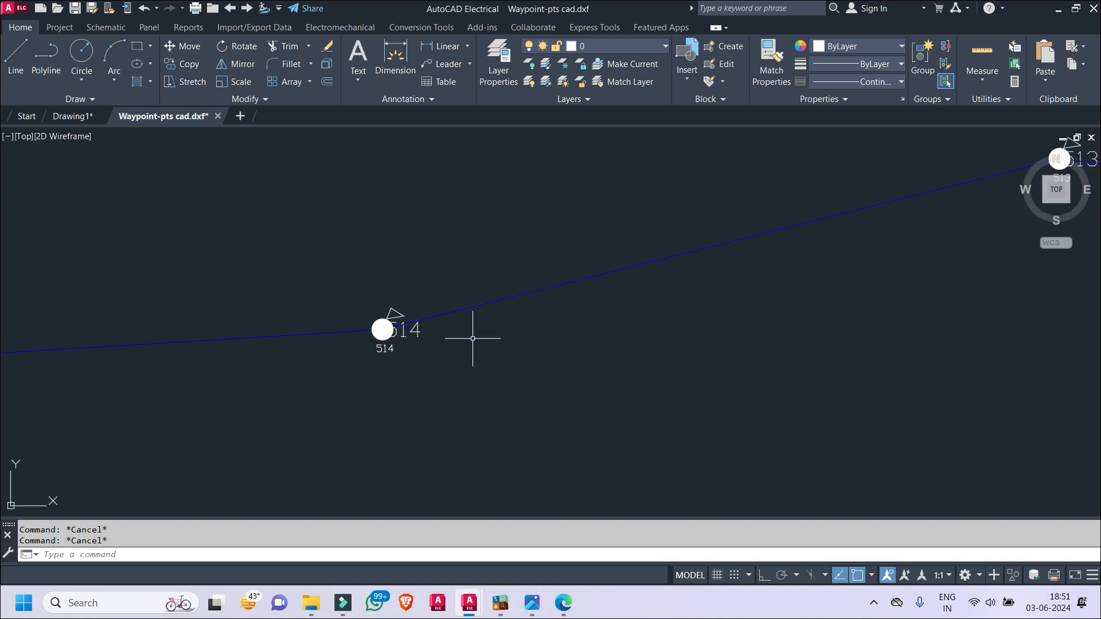
scroll(492, 322, down, 5)
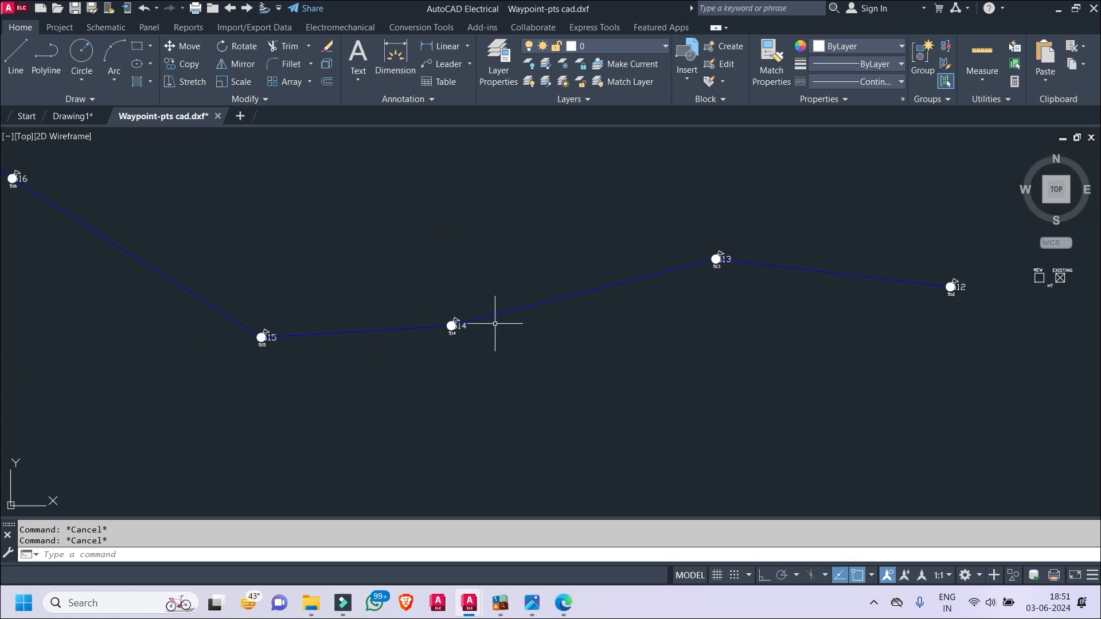
click(609, 209)
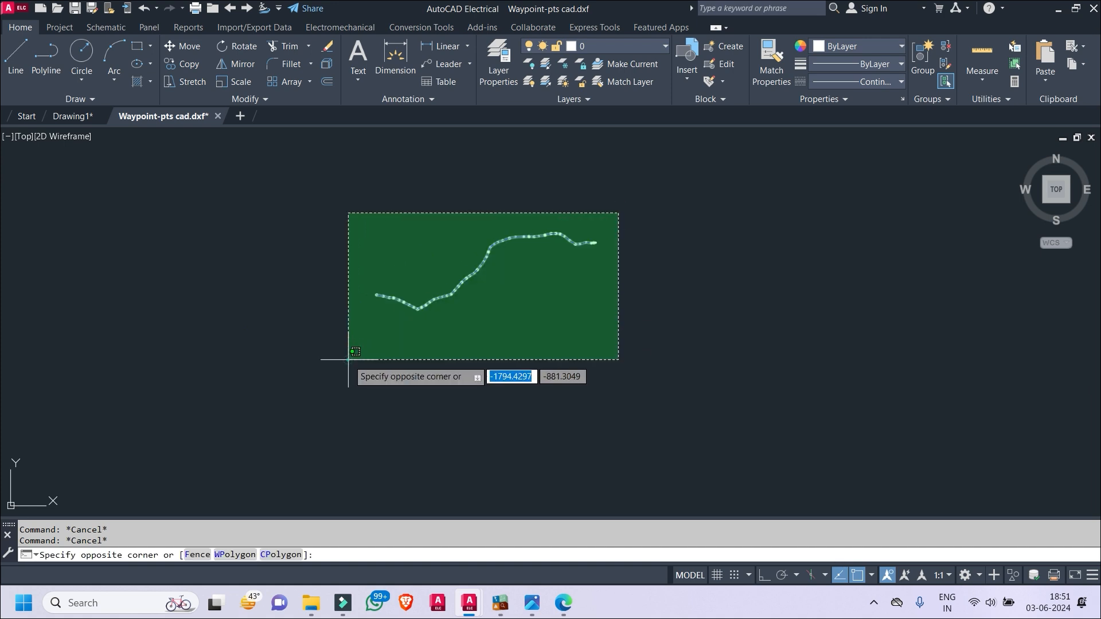
click(349, 368)
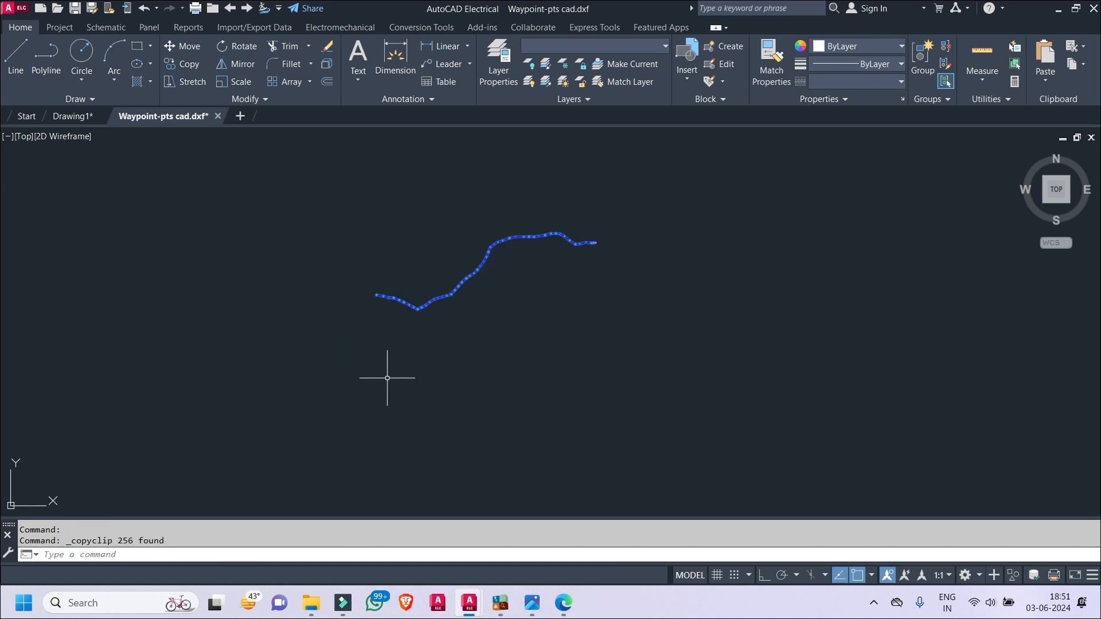
key(ctrl+v)
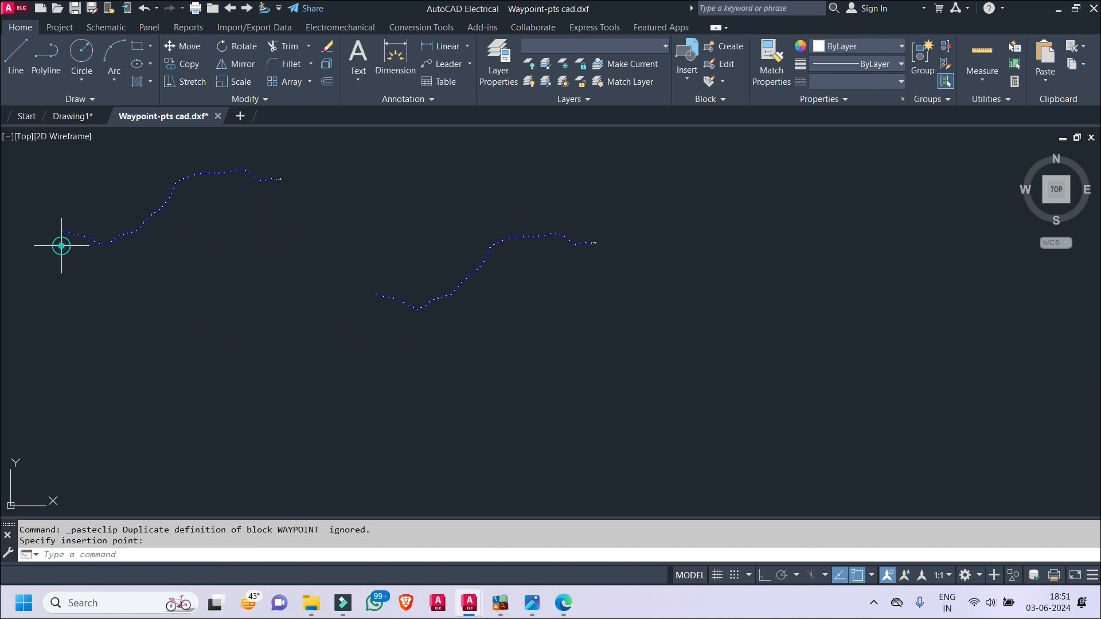
key(Escape)
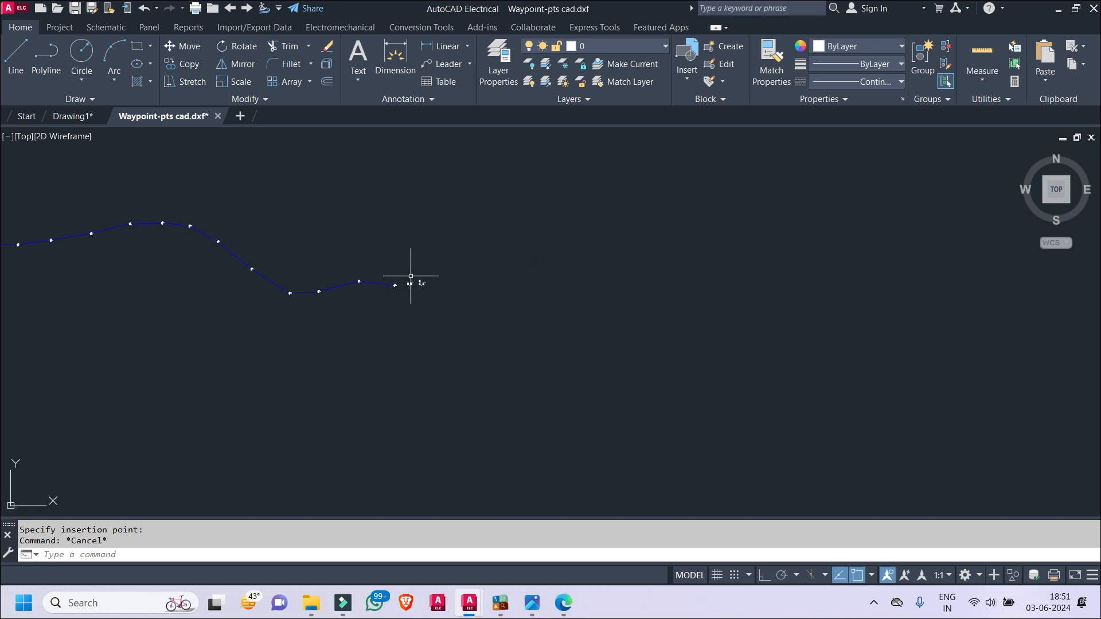
- Erase the complete duplicate route pasted beside the original
middle_drag(510, 283, 446, 289)
click(520, 189)
click(212, 335)
key(Delete)
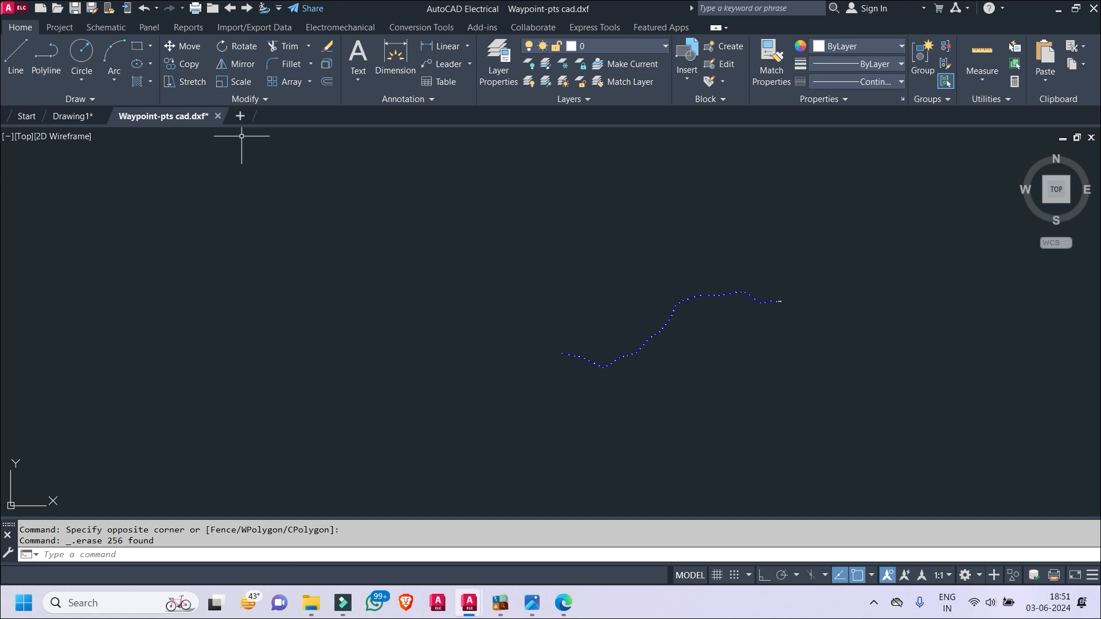
- Paste the copied route into a new drawing and return to Waypoint-pts cad.dxf
click(241, 117)
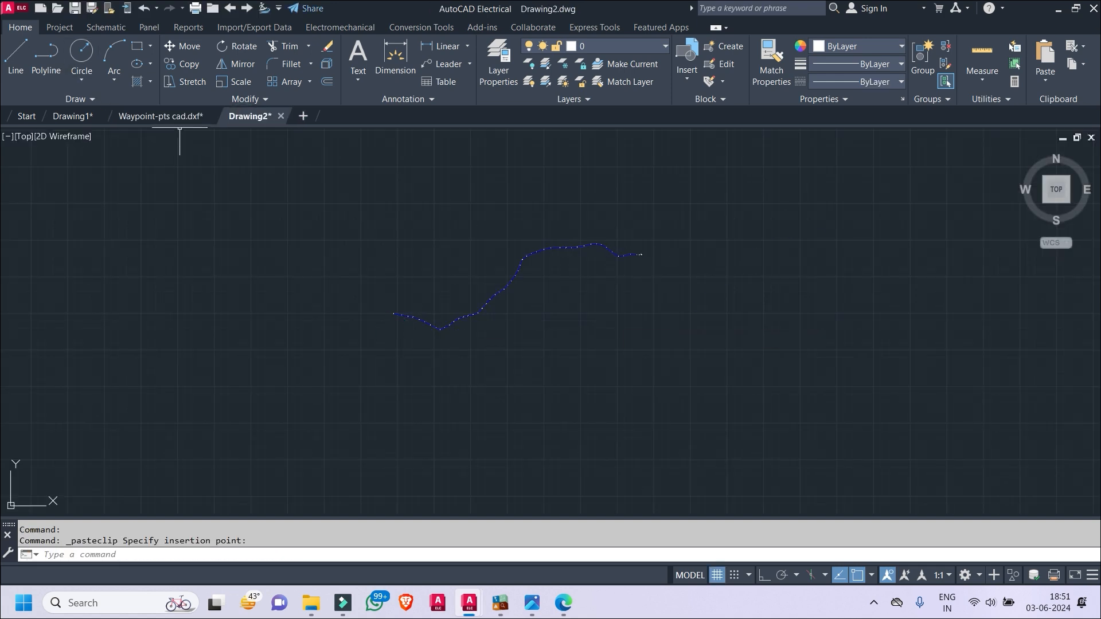
click(180, 116)
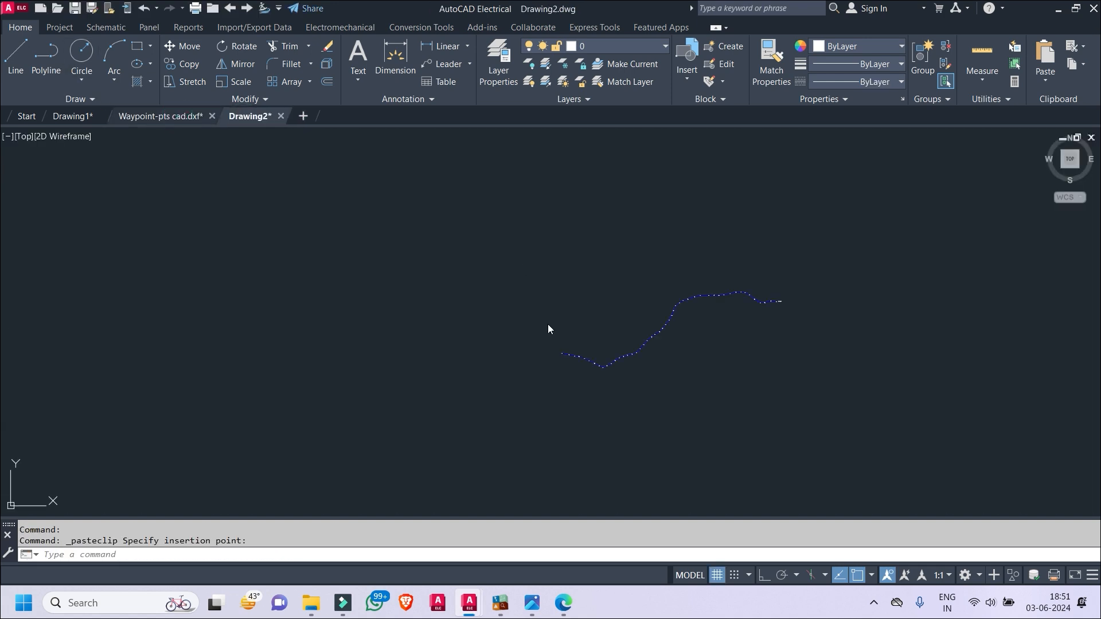
click(265, 118)
click(155, 116)
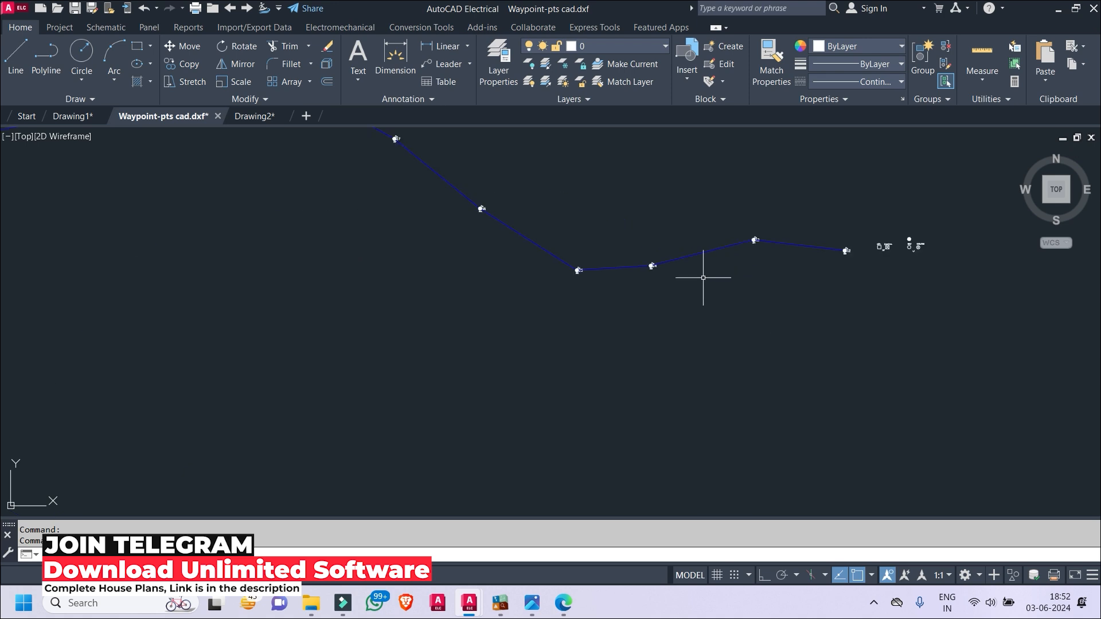
- Check the waypoints of the route copy in Drawing2 and return to Waypoint-pts cad.dxf
scroll(617, 352, down, 2)
scroll(544, 252, up, 8)
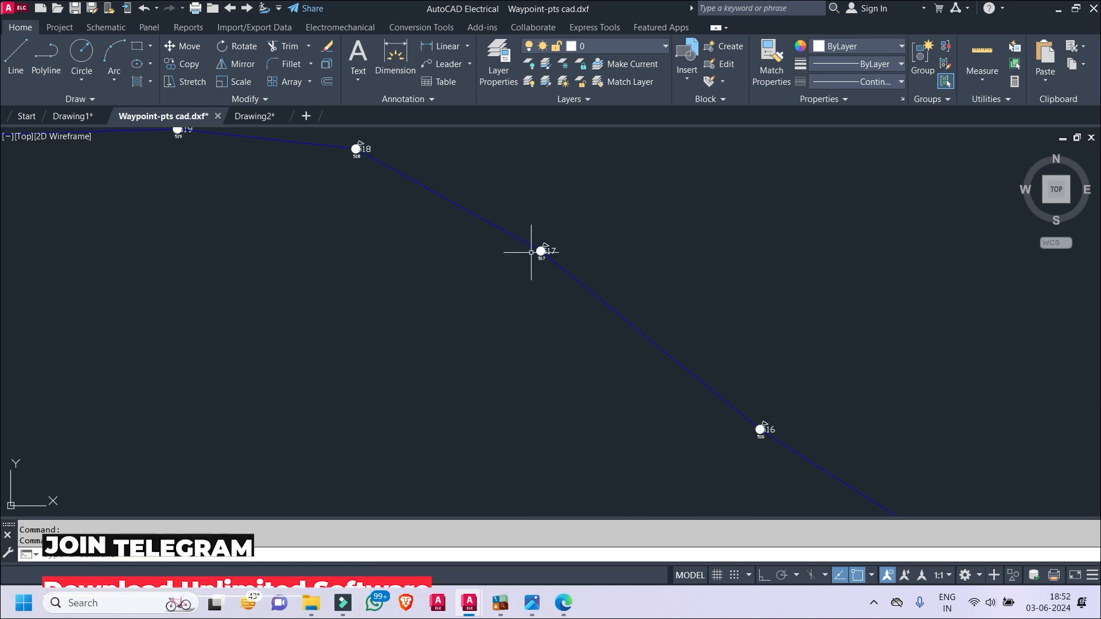
click(266, 117)
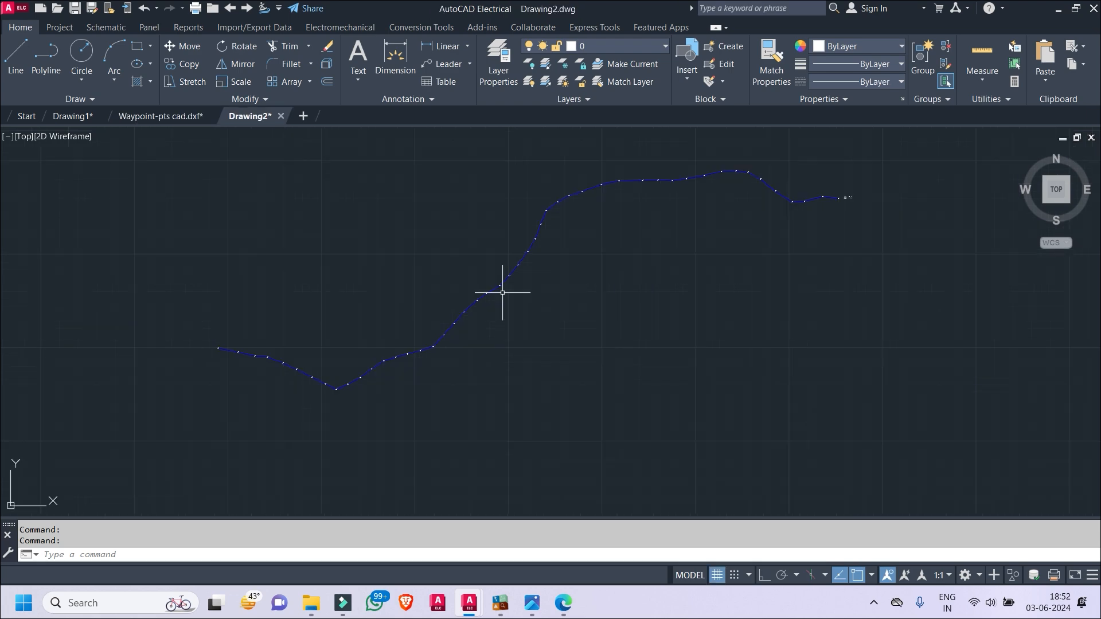
scroll(482, 233, up, 6)
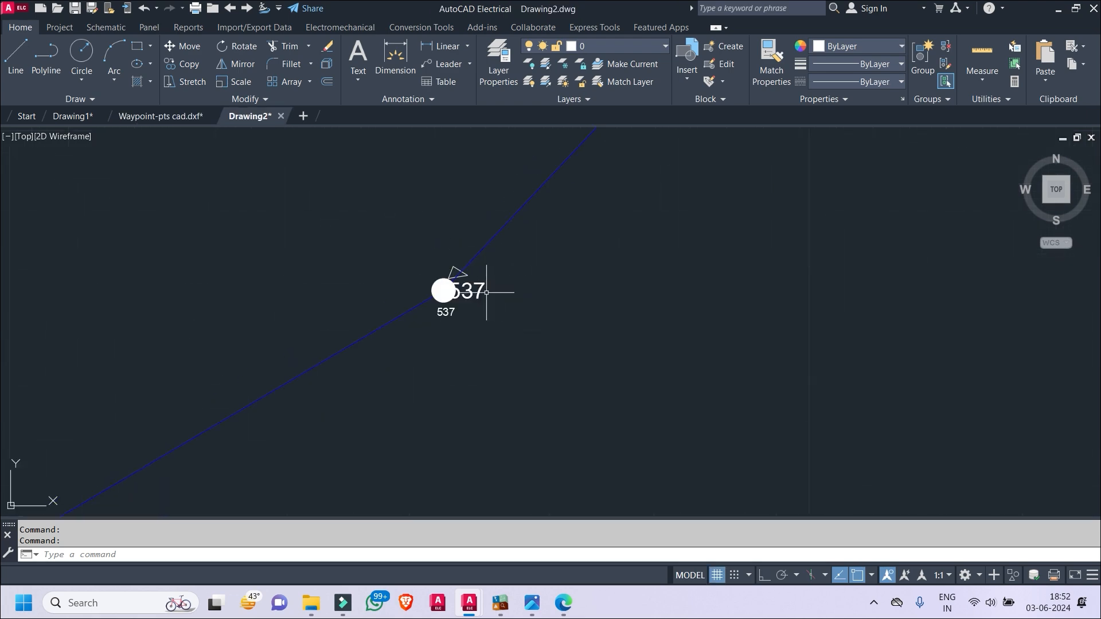
click(149, 117)
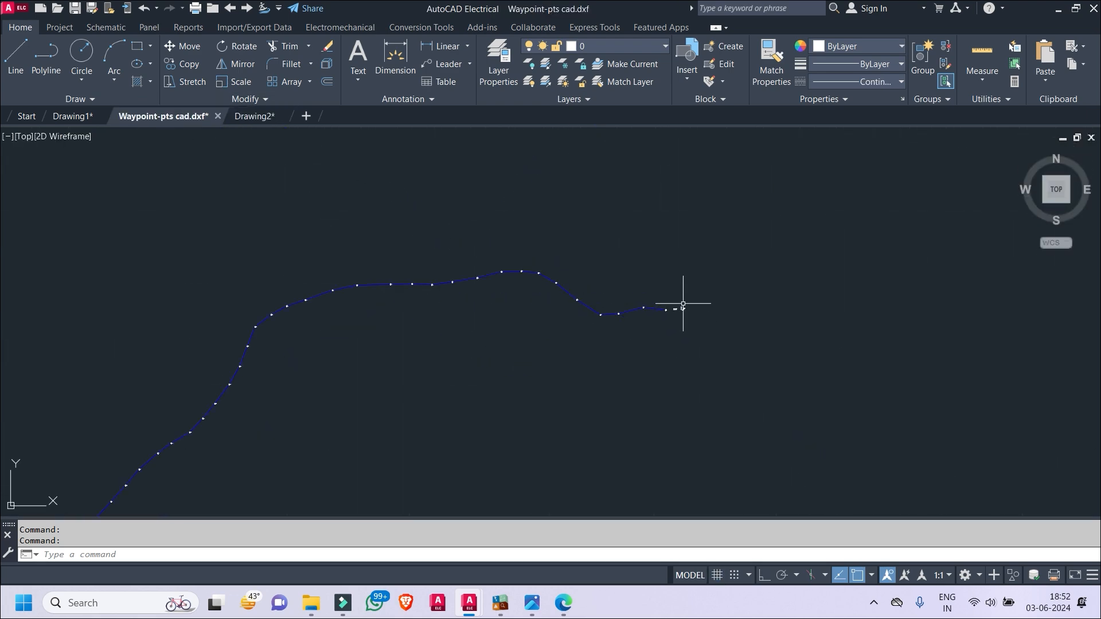
- Select all original waypoint markers similar to the flag marker at waypoint 512 and erase them
scroll(683, 304, up, 6)
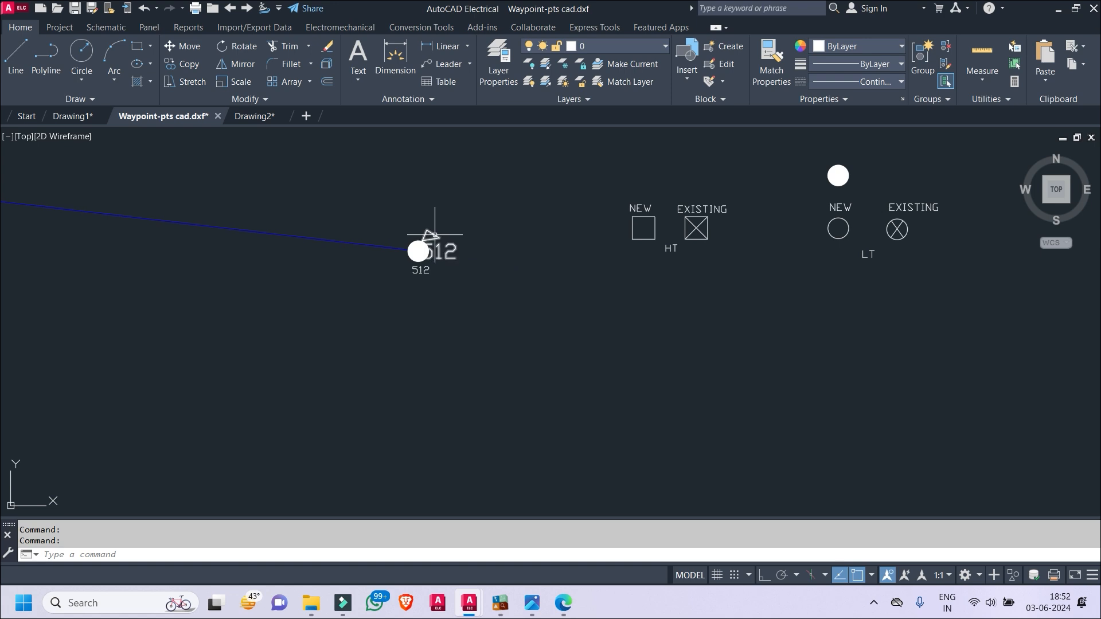
right_click(435, 239)
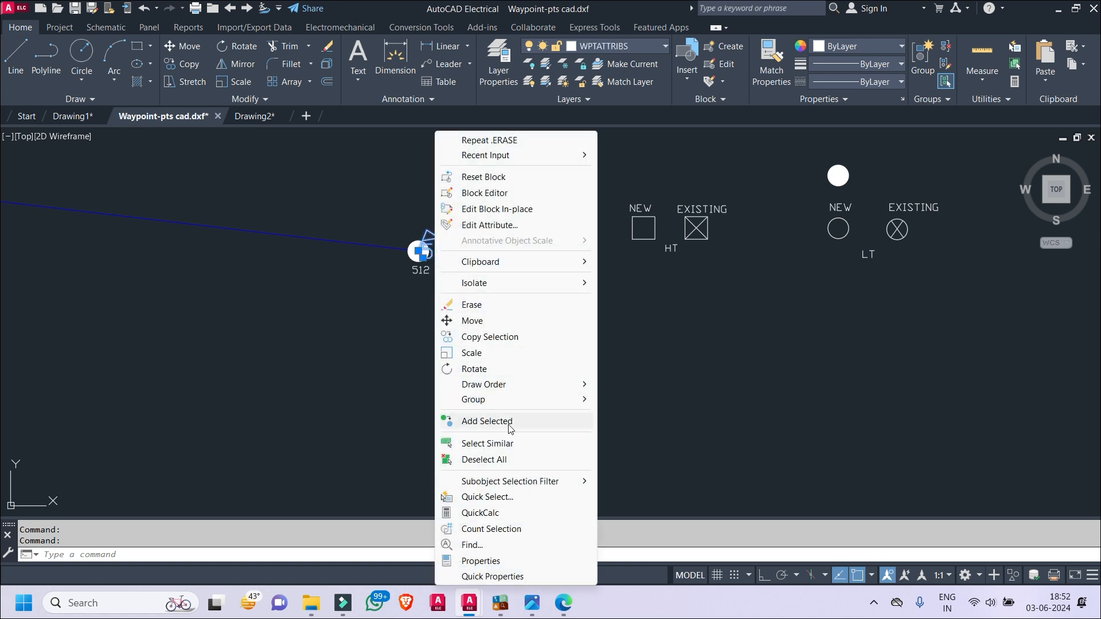
click(488, 443)
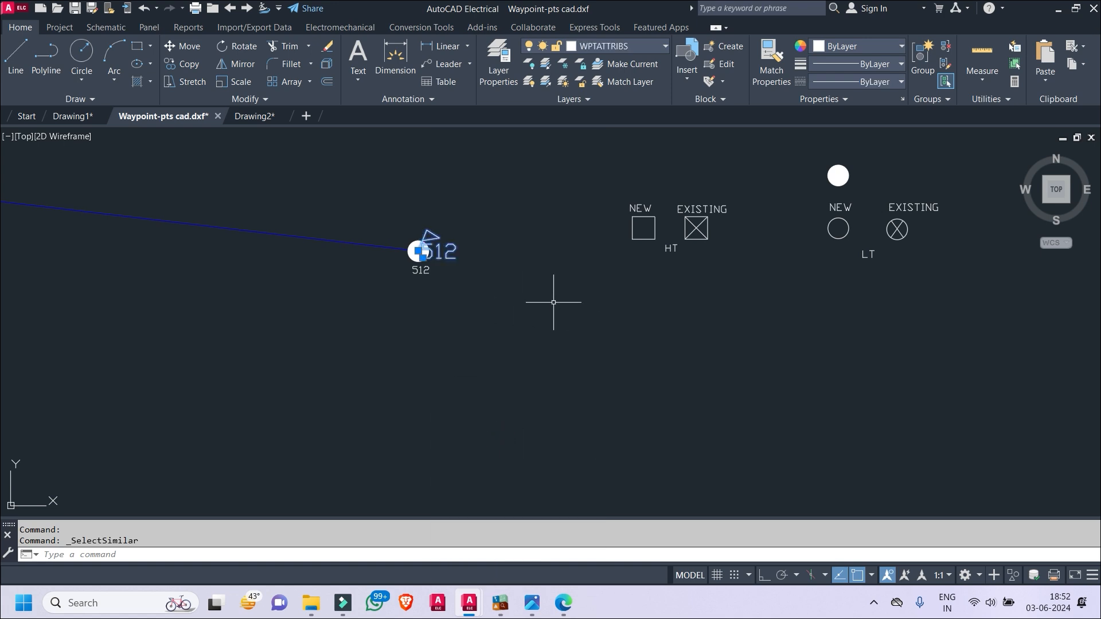
text(e)
key(Return)
- Inspect the circles and their labels along the route for leftover original waypoint markers
scroll(433, 291, down, 6)
middle_drag(229, 327, 962, 334)
scroll(582, 229, up, 6)
scroll(608, 217, down, 8)
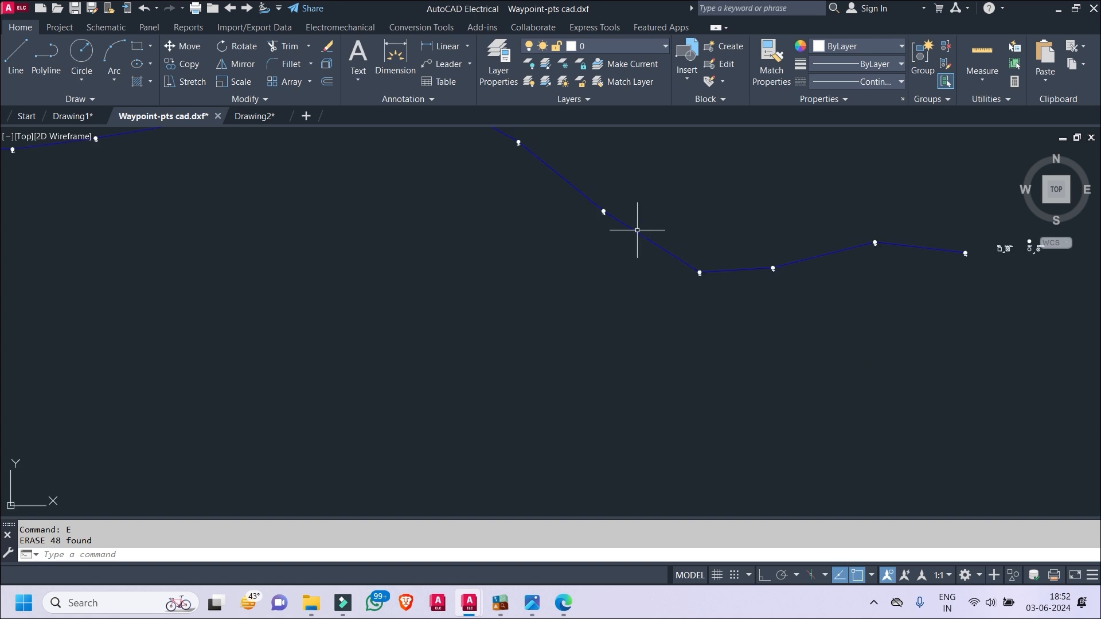
scroll(516, 258, down, 5)
scroll(570, 258, up, 5)
click(625, 209)
click(716, 288)
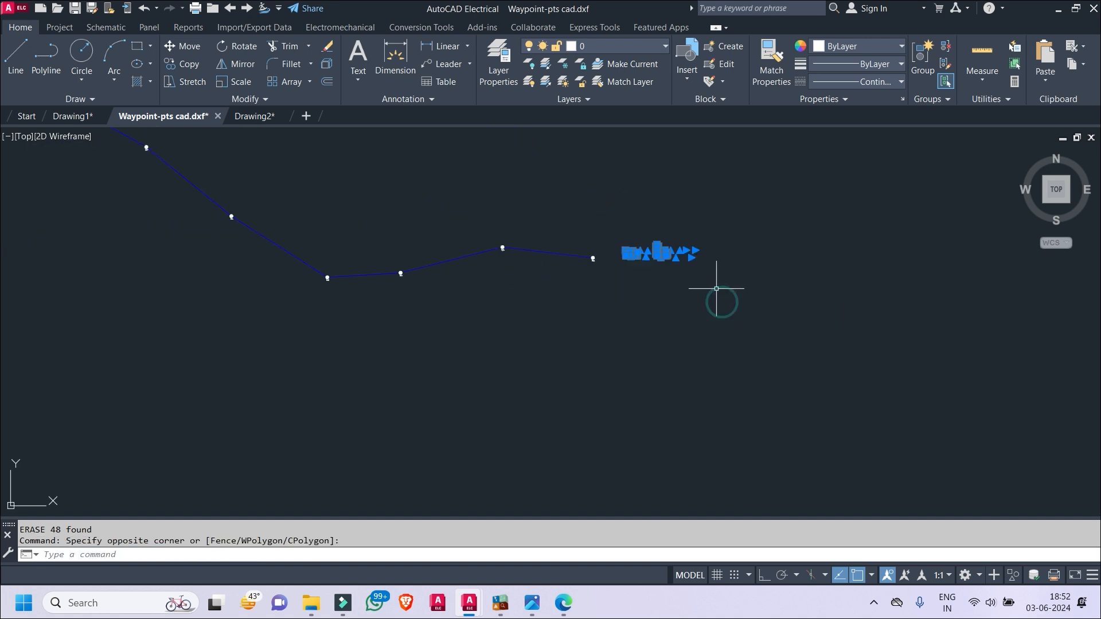
key(Escape)
scroll(539, 278, up, 4)
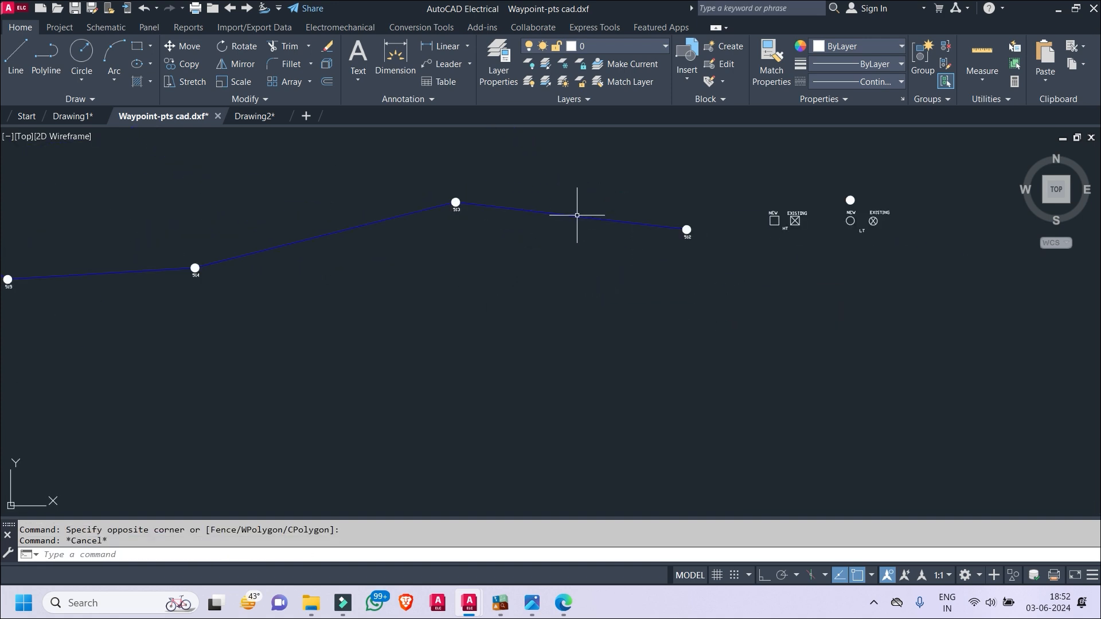
click(577, 215)
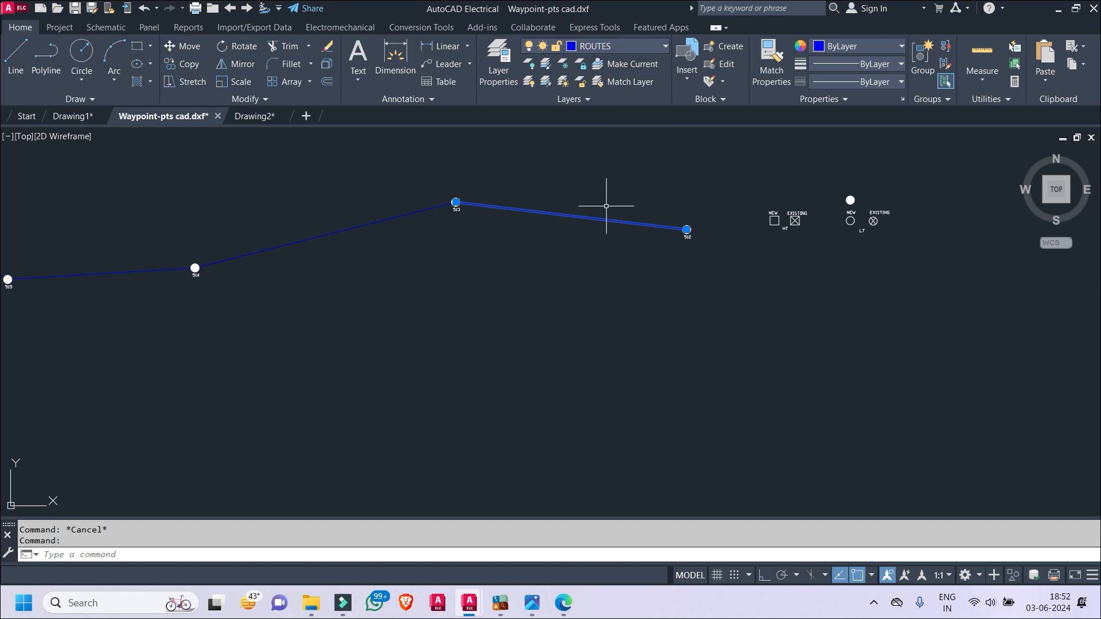
key(Escape)
click(612, 197)
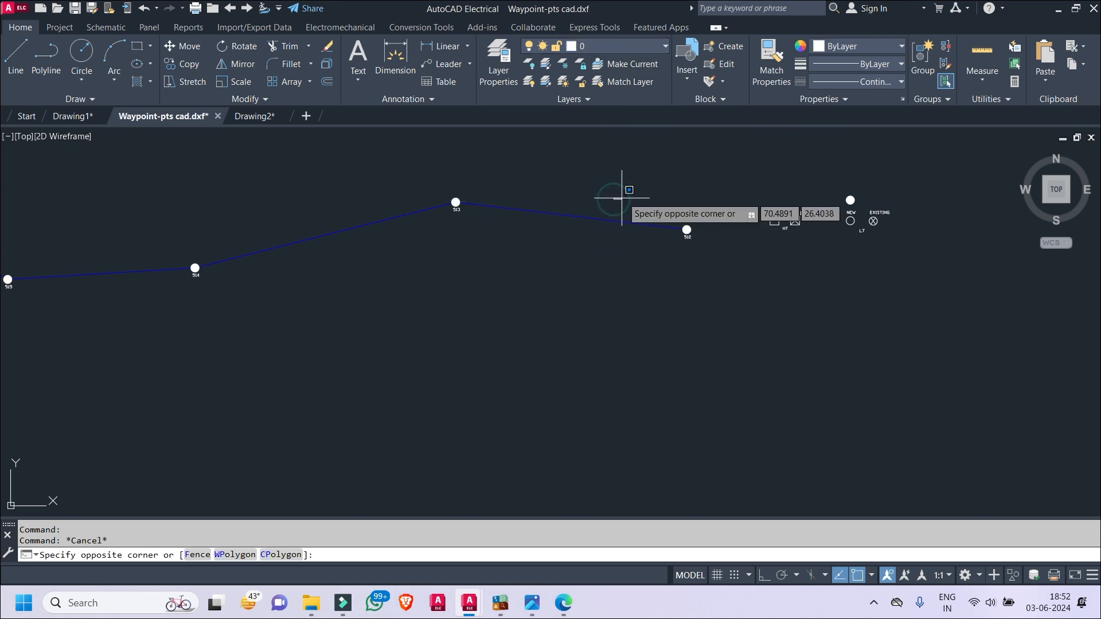
key(Escape)
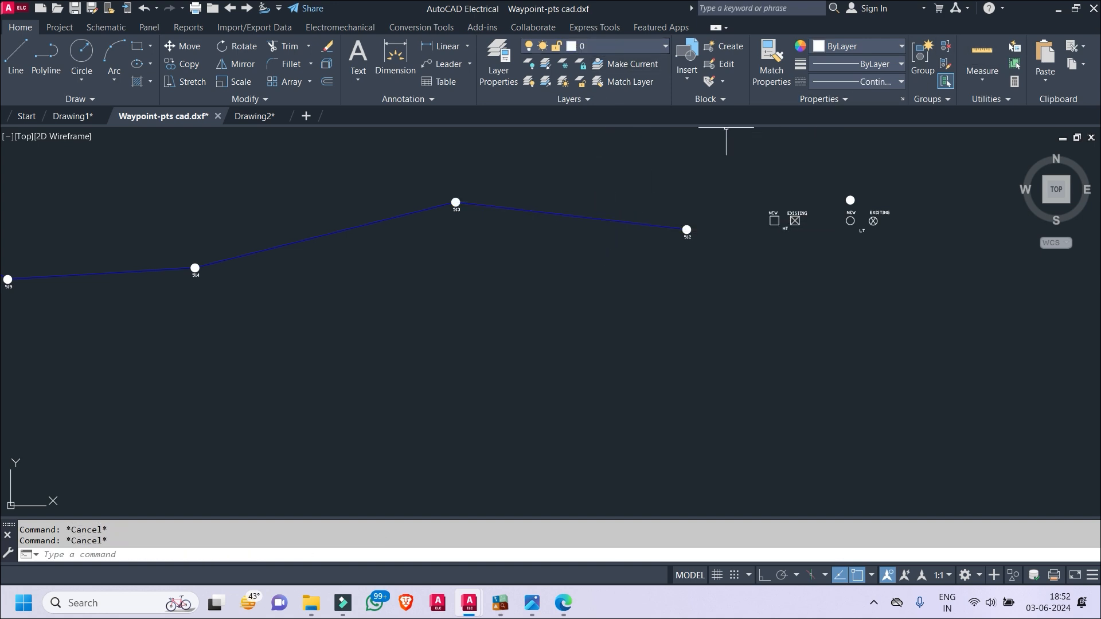
- Set the color of the route segment between waypoints 512 and 513 to white
click(622, 197)
click(566, 259)
click(860, 47)
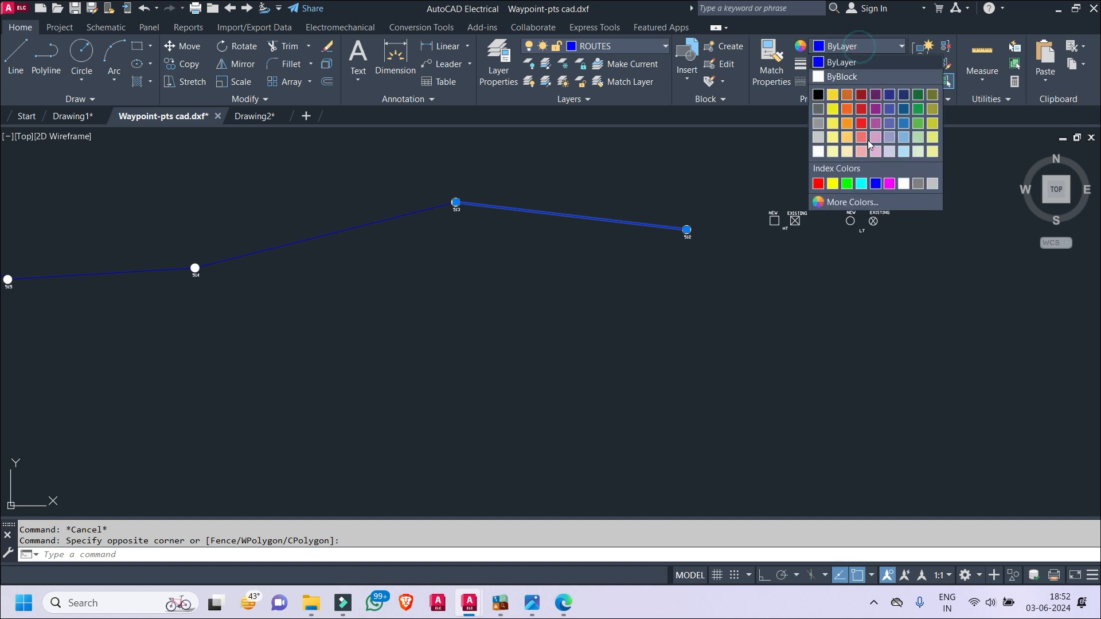
click(820, 152)
key(Escape)
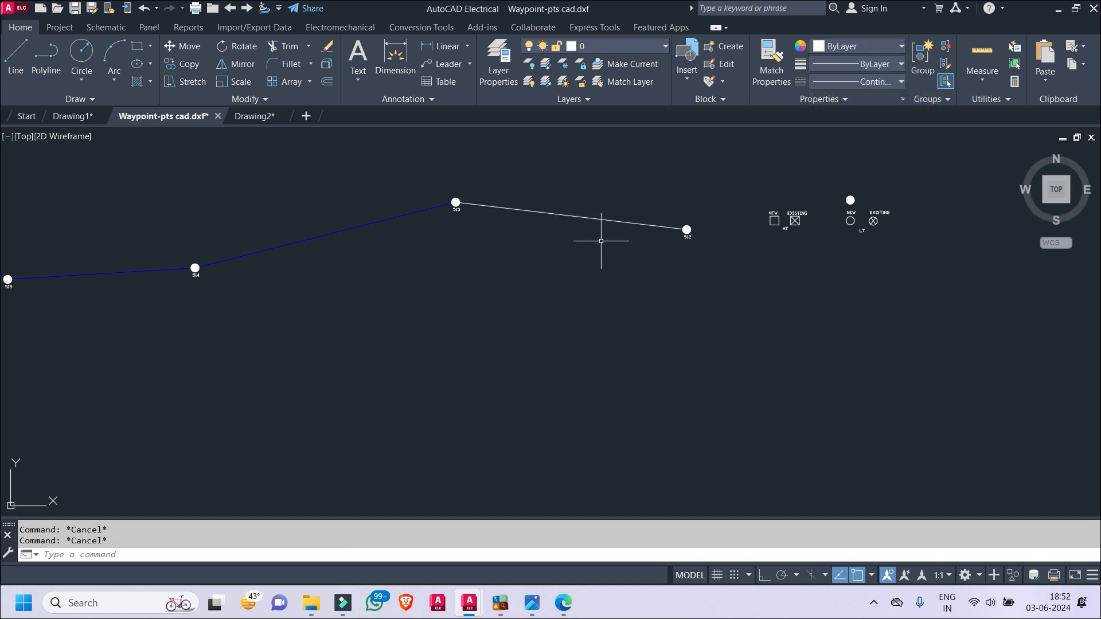
text(MA)
key(Return)
click(608, 221)
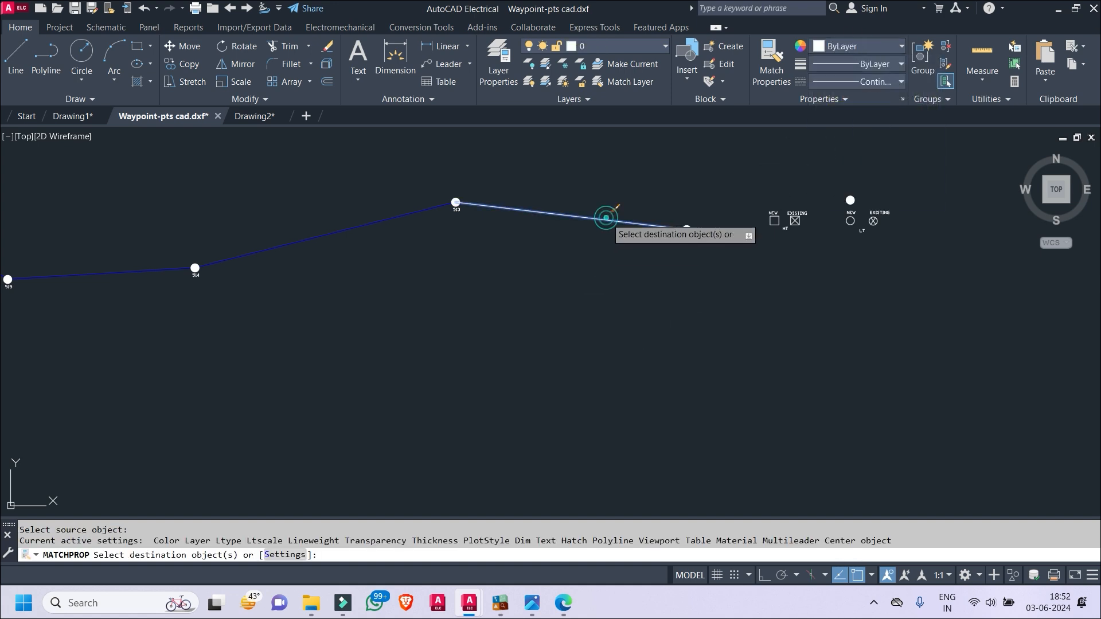
scroll(553, 266, down, 2)
key(Escape)
key(Escape)
scroll(453, 251, down, 2)
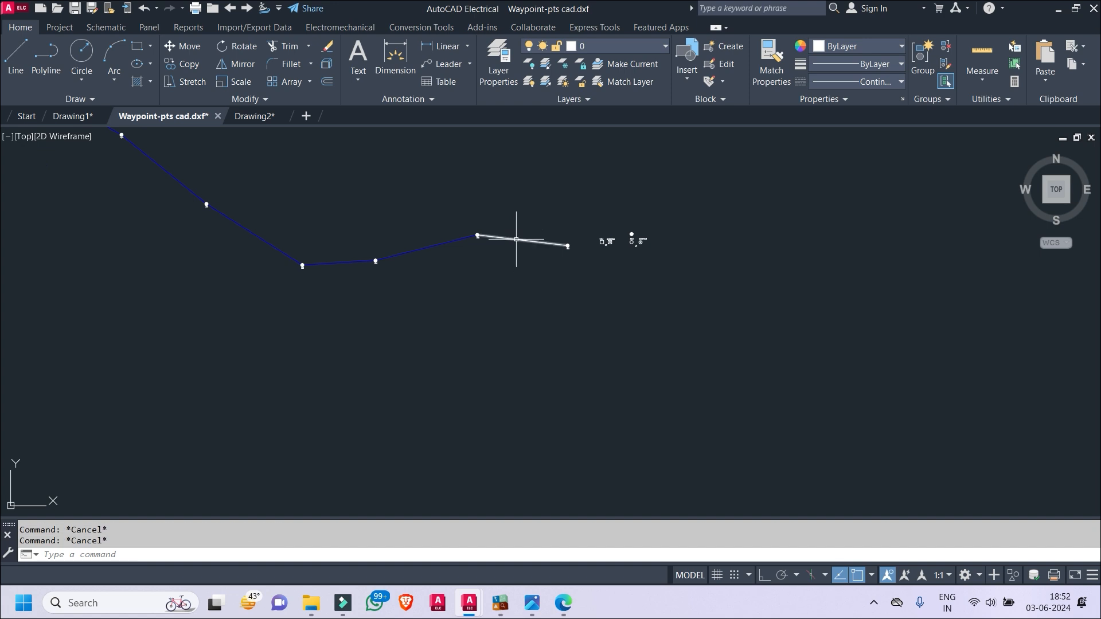
click(515, 239)
right_click(514, 239)
key(Escape)
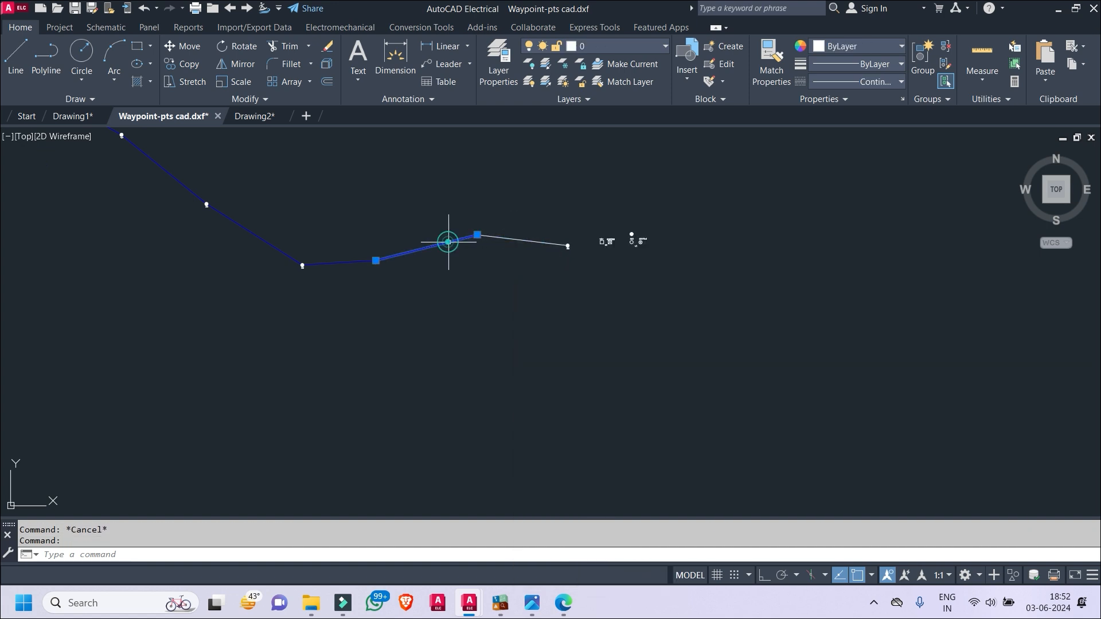
- Select all route lines similar to the segment between waypoints 513 and 514 and set their color to white
click(449, 238)
right_click(450, 239)
click(501, 443)
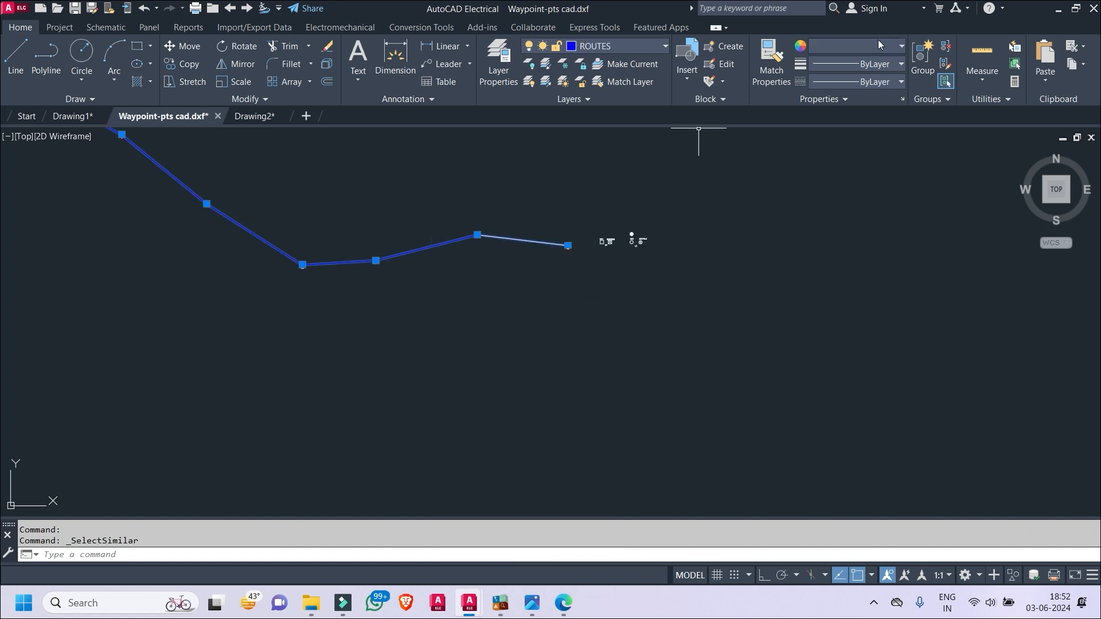
click(856, 46)
key(Escape)
key(Escape)
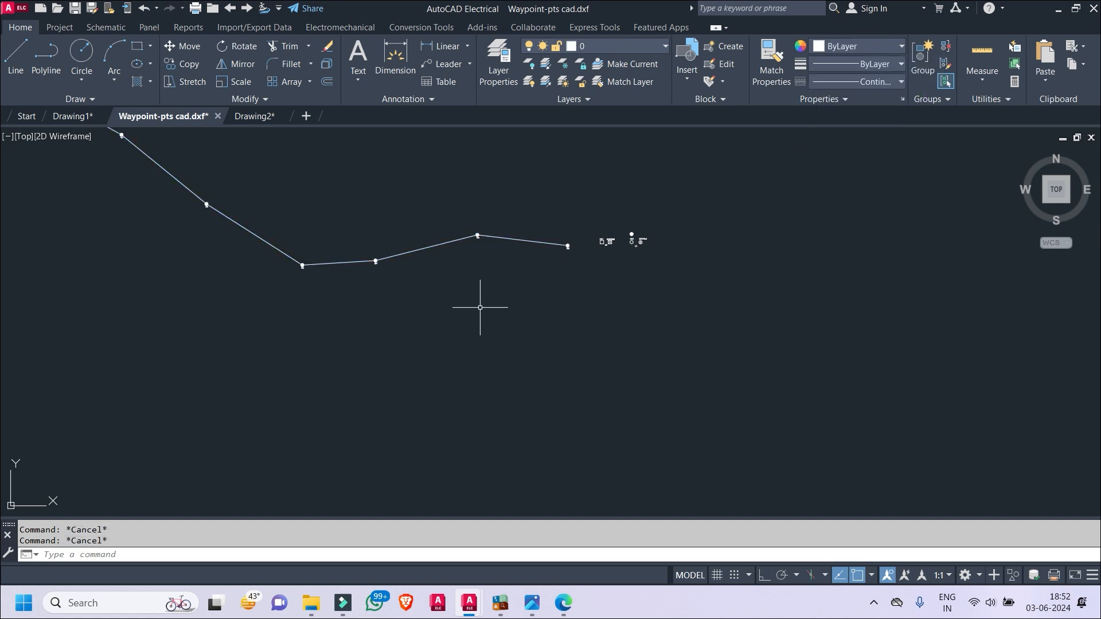
- Check the line color and numbered circles along the whole route, ending at waypoint 512 and the legend symbols
scroll(479, 320, down, 5)
middle_drag(479, 320, 826, 270)
scroll(445, 253, up, 10)
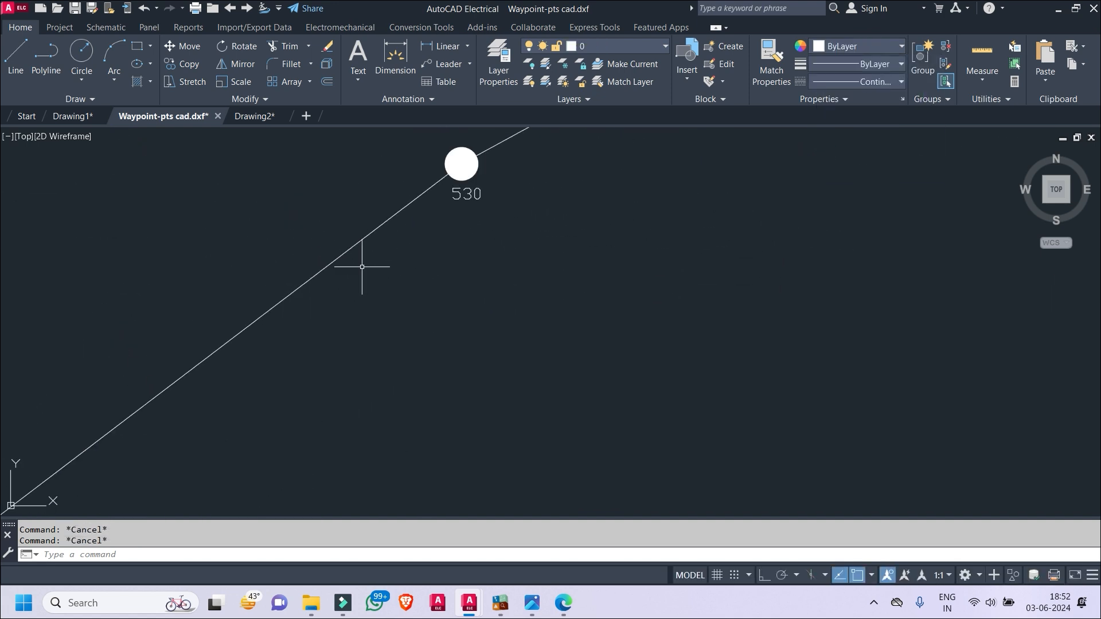
scroll(519, 219, down, 3)
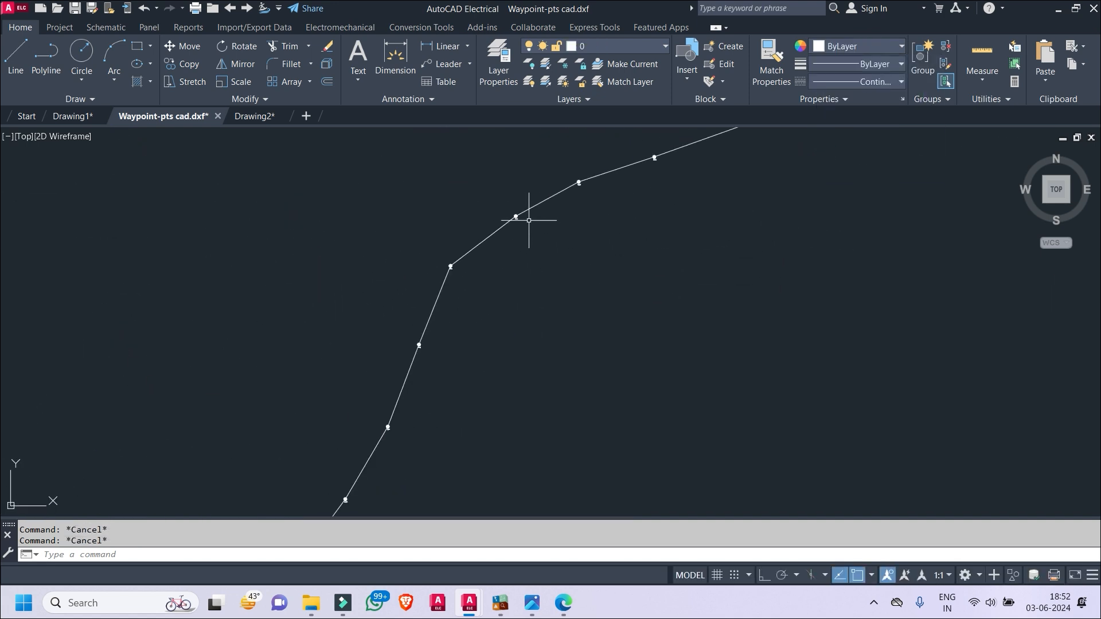
scroll(582, 226, down, 5)
scroll(732, 236, up, 4)
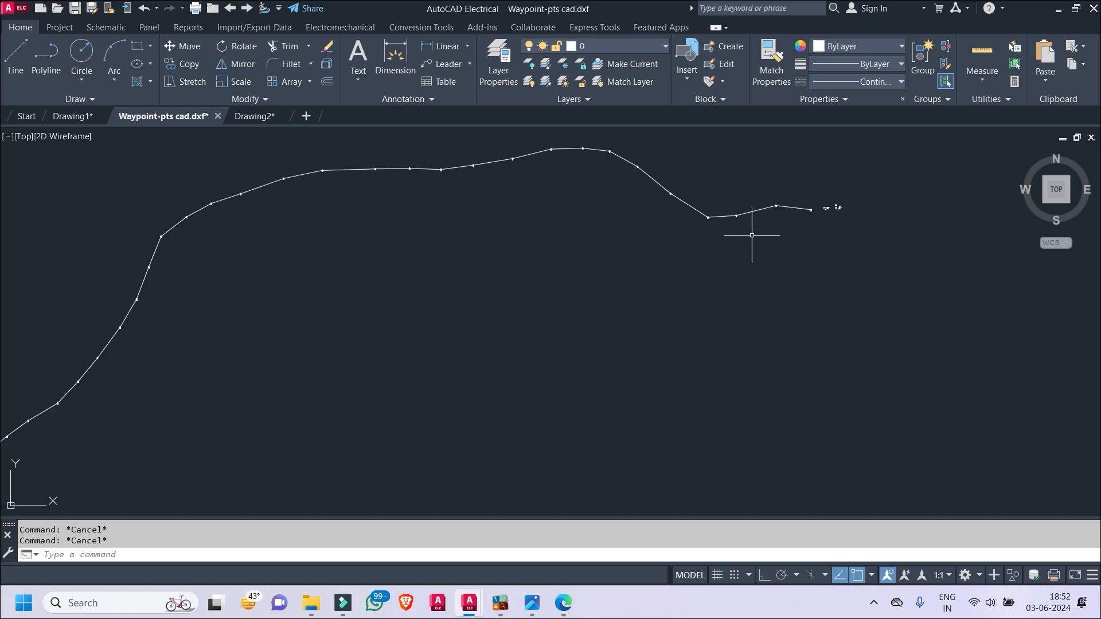
middle_drag(722, 245, 506, 250)
scroll(592, 249, up, 5)
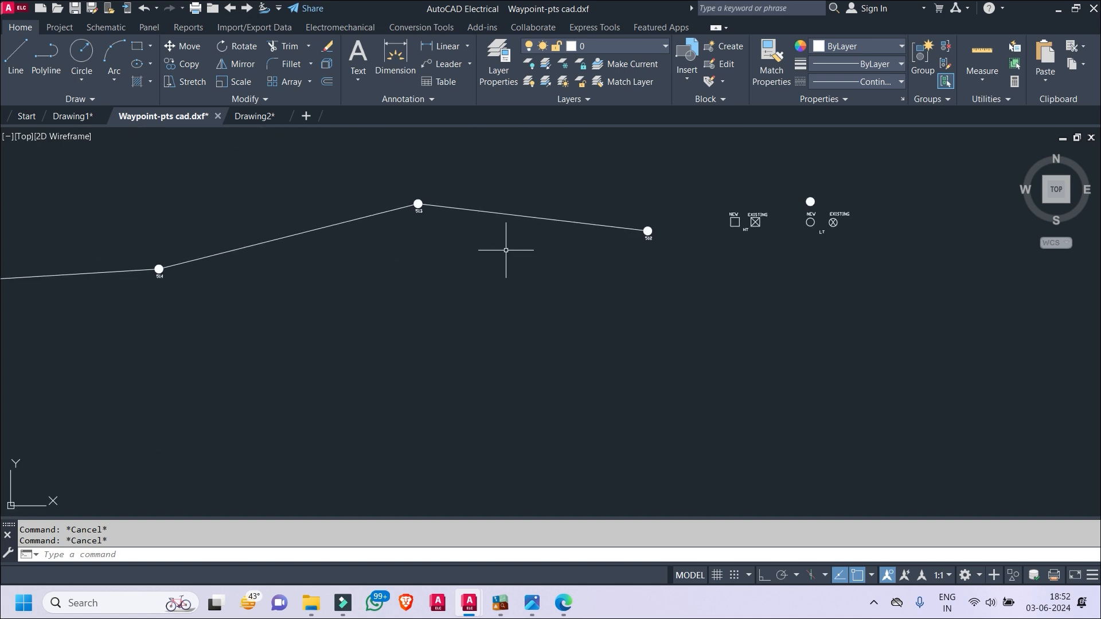
scroll(379, 191, up, 6)
scroll(600, 306, down, 2)
middle_drag(794, 315, 507, 267)
middle_drag(671, 287, 365, 234)
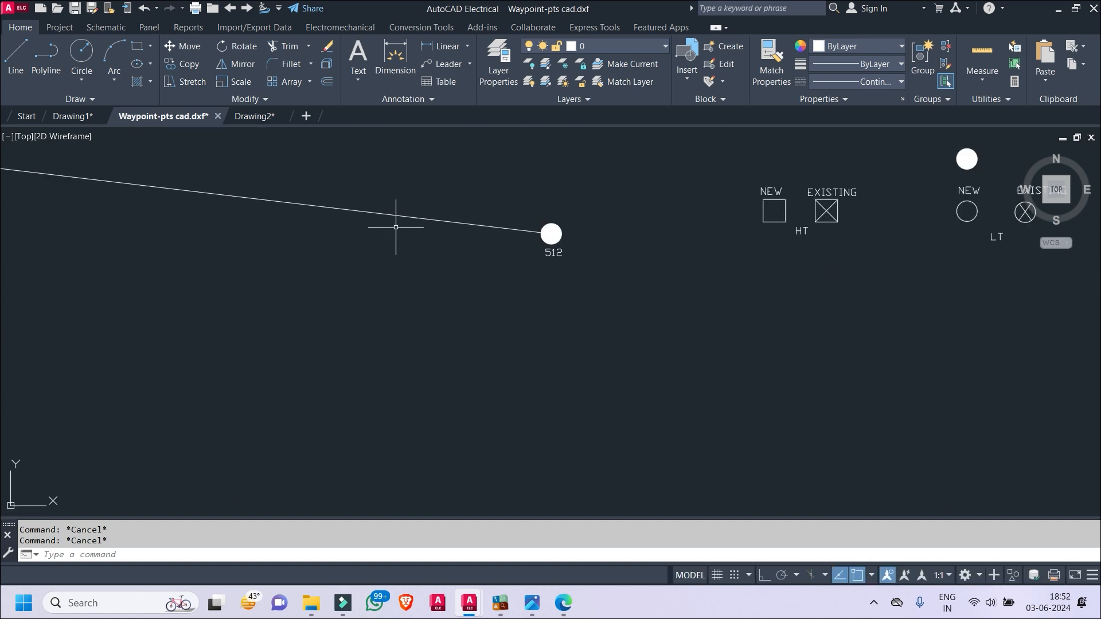
click(554, 251)
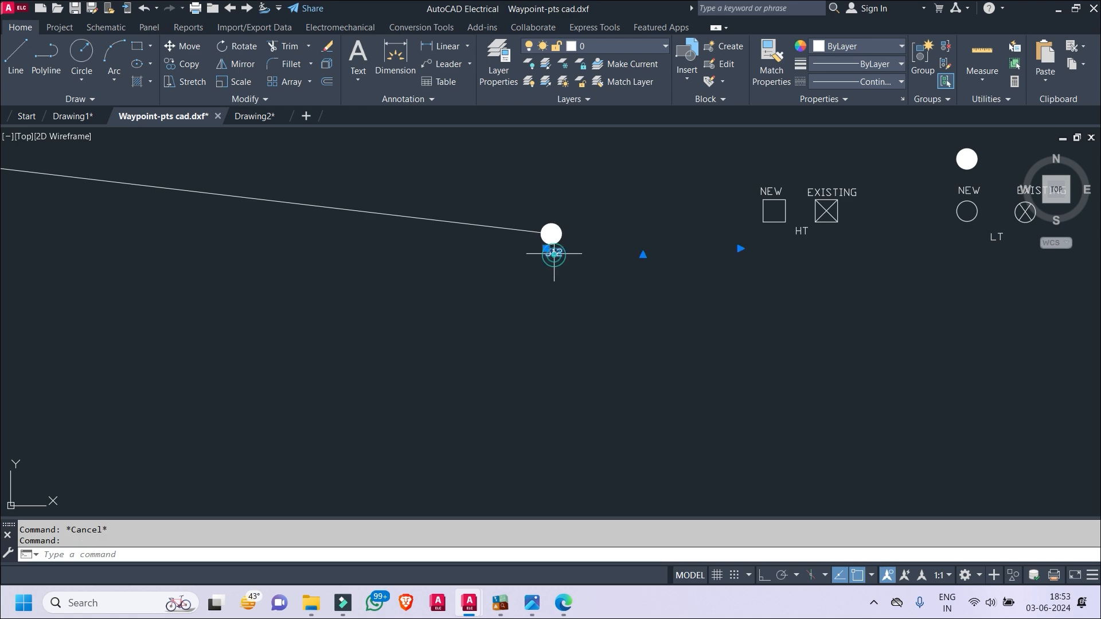
scroll(554, 253, up, 3)
click(780, 256)
click(515, 238)
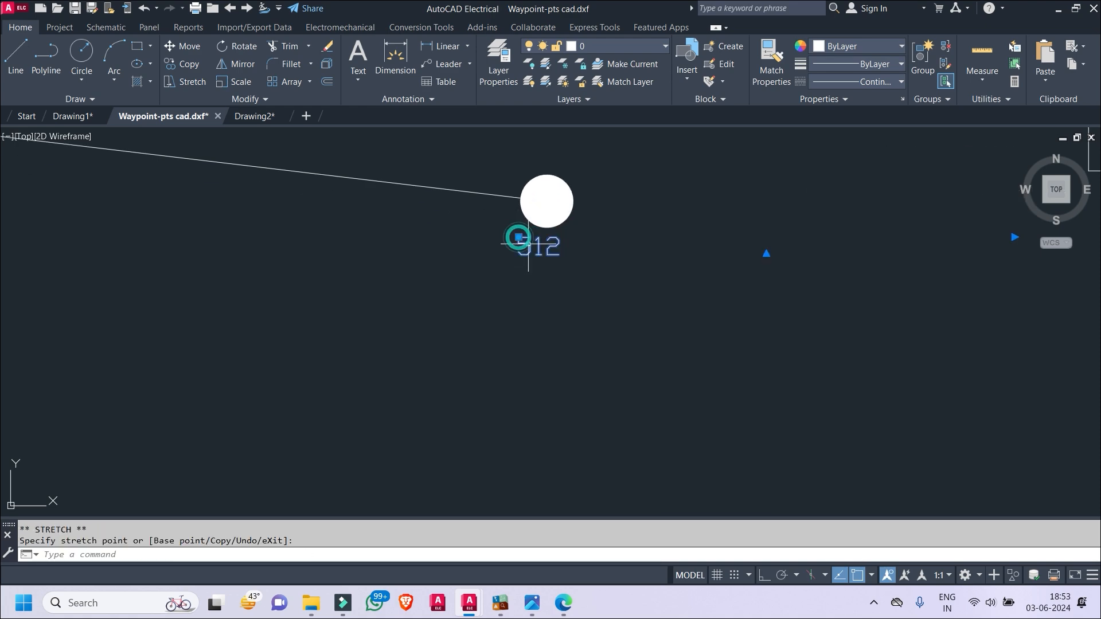
- Switch to MapSource and compare the comments in its waypoint list with the handwritten survey sketch in the PDF
click(500, 602)
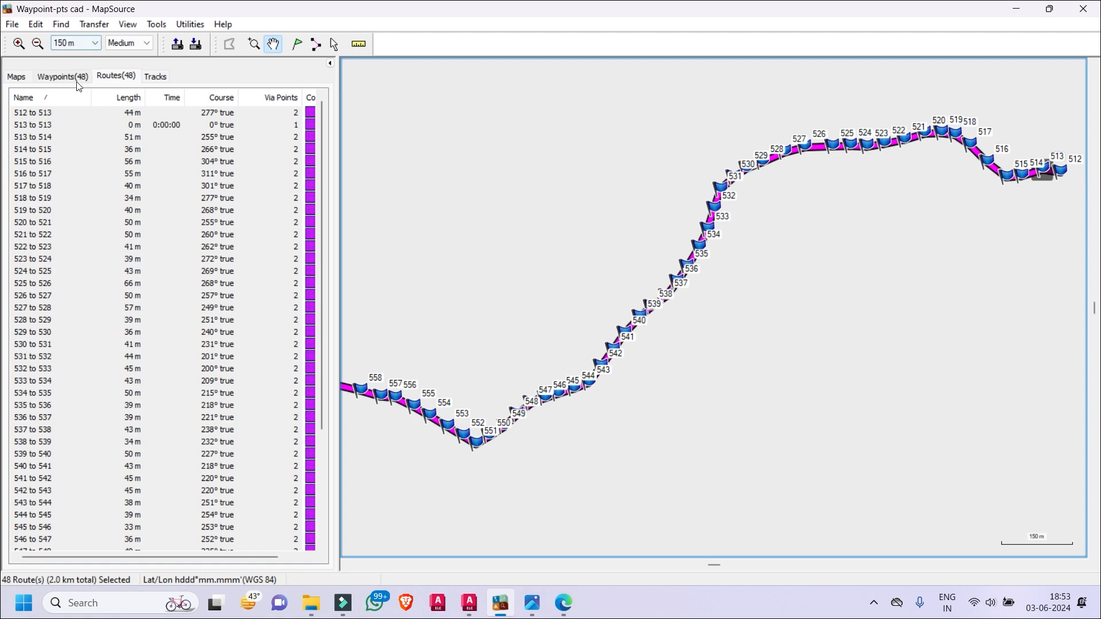
mouse_move(195, 556)
mouse_down()
mouse_move(267, 558)
mouse_move(196, 555)
mouse_up()
click(191, 465)
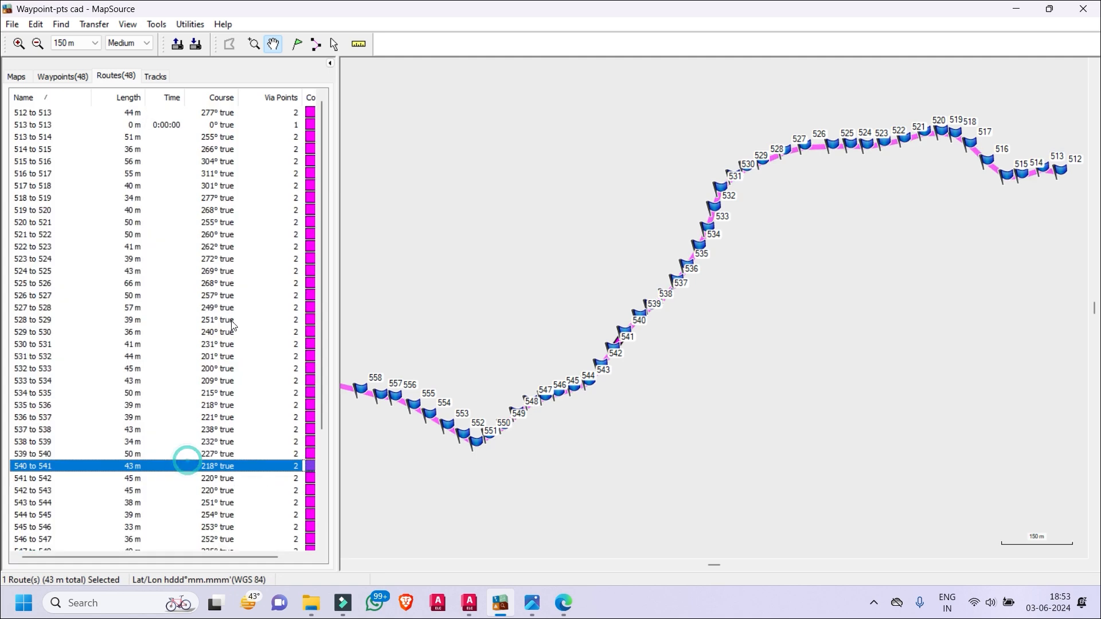
click(77, 81)
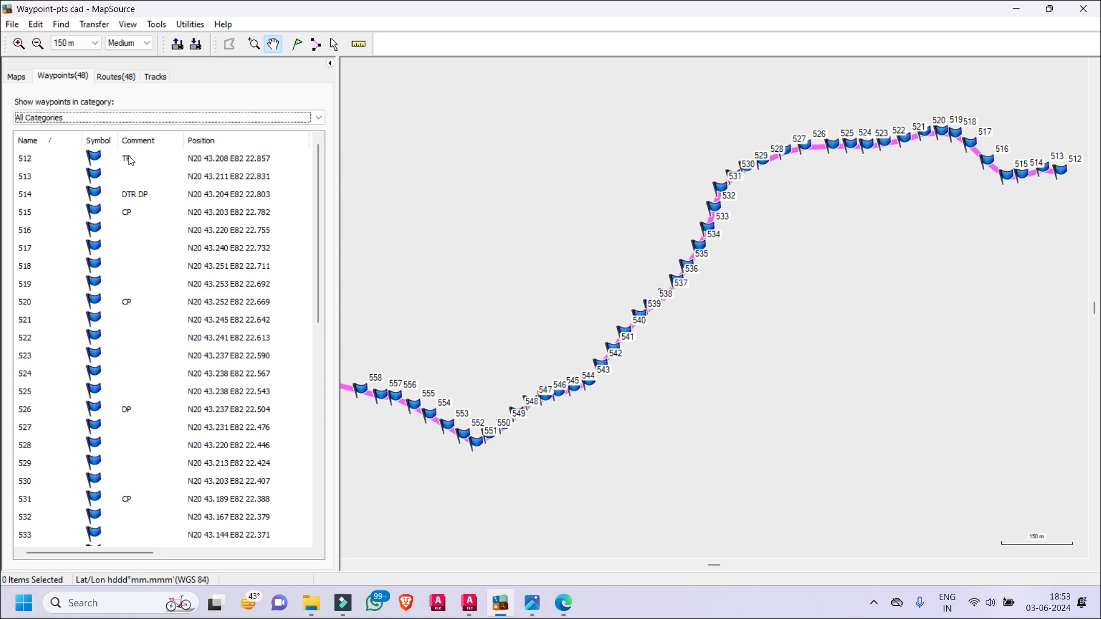
click(563, 603)
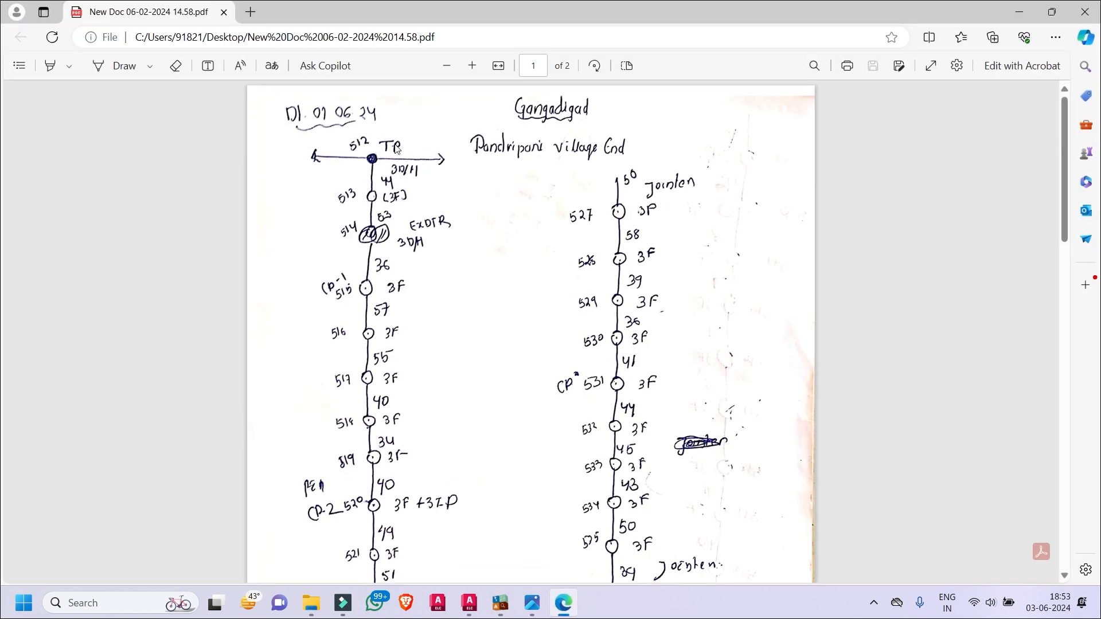
click(1019, 11)
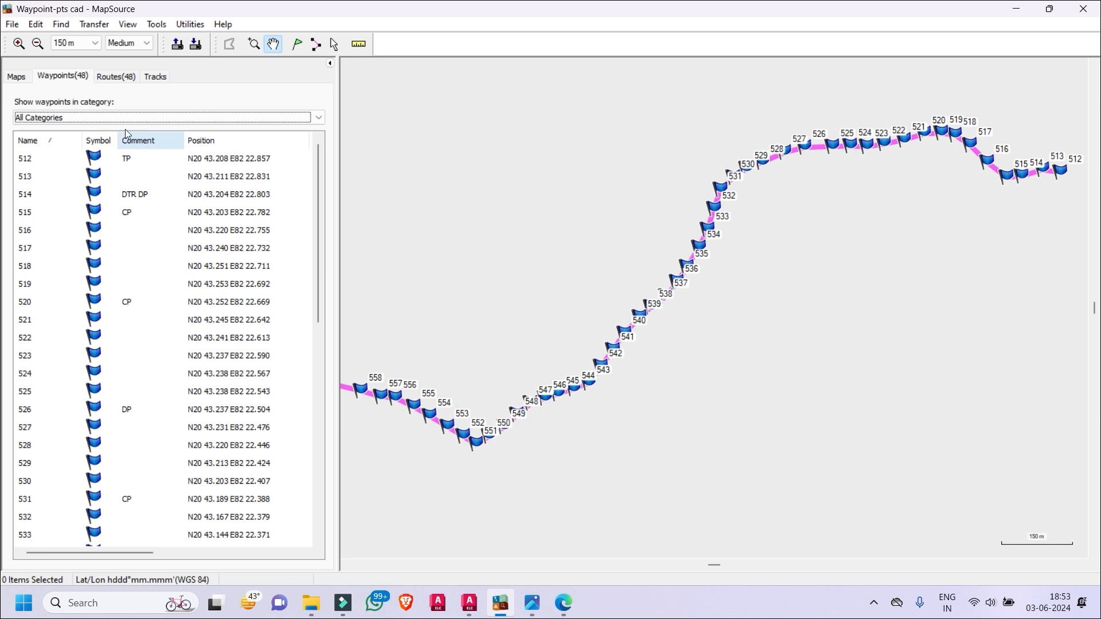
- Open the properties of waypoint 512 in MapSource and copy its position, N20 43.208 E82 22.857
click(24, 159)
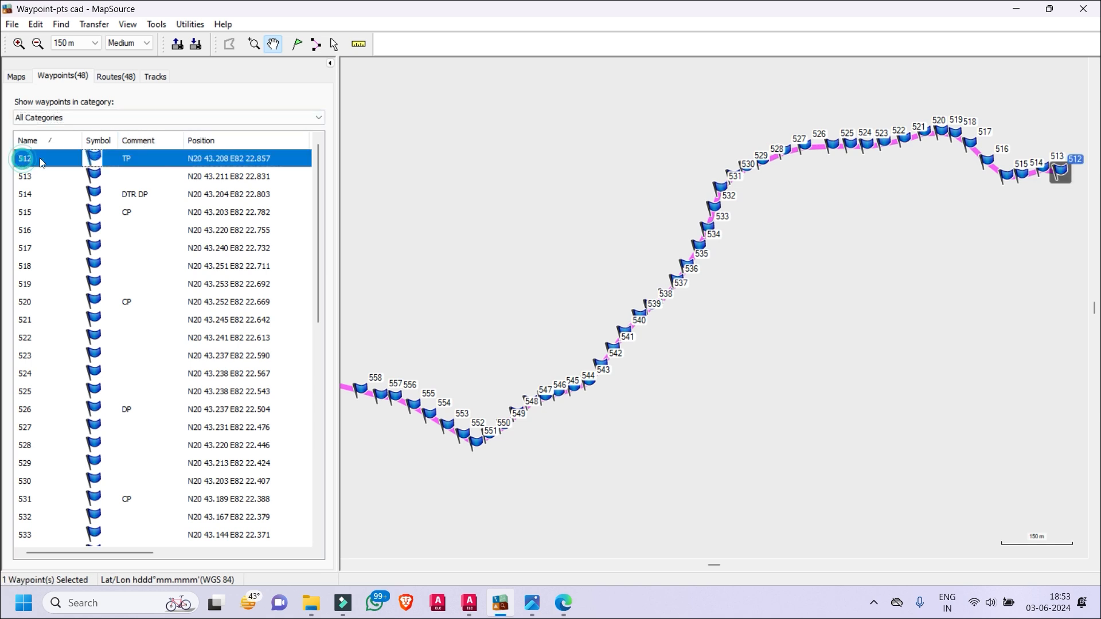
double_click(225, 164)
click(560, 310)
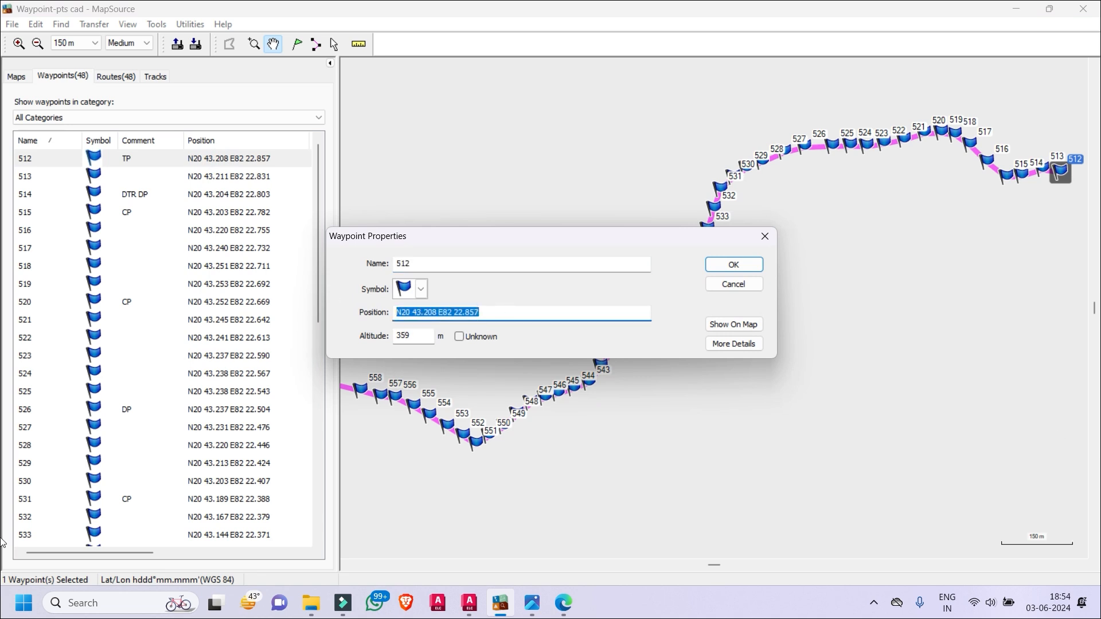
- Switch to Waypoint-pts cad.dxf in AutoCAD and paste the position text N20 43.208 E82 22.857 just above the waypoint 512 circle
click(468, 605)
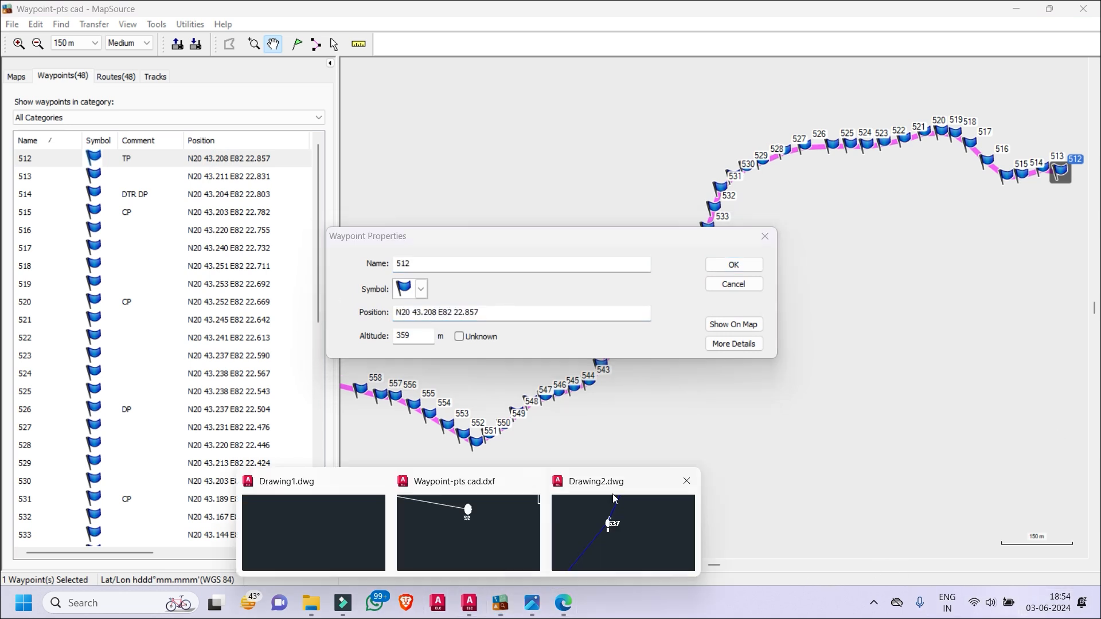
click(528, 510)
key(Escape)
key(Escape)
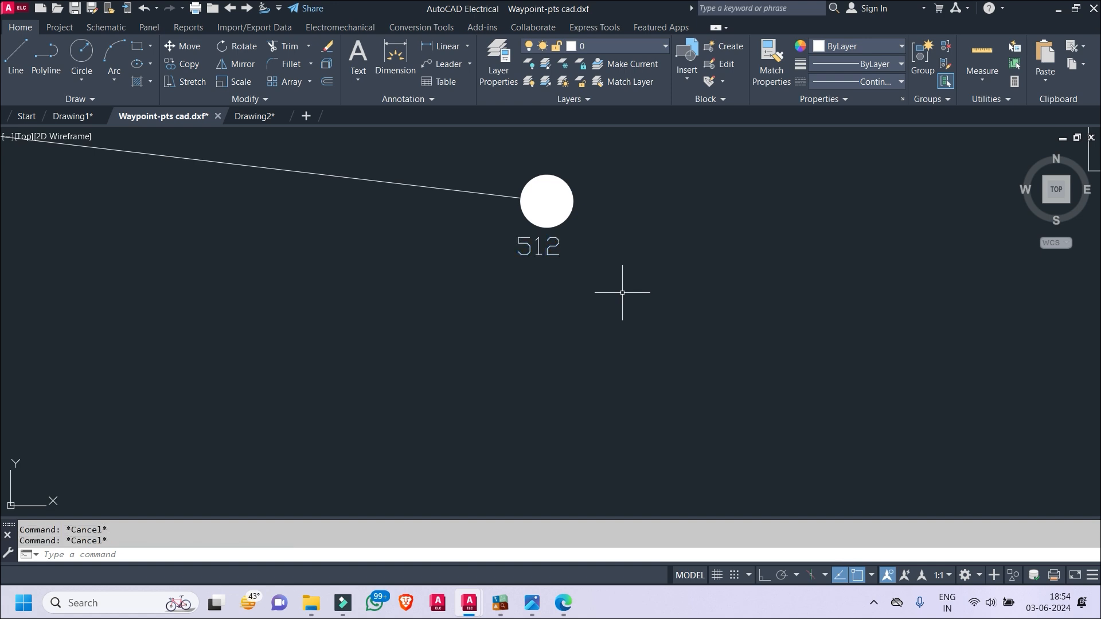
key(ctrl+v)
middle_drag(528, 266, 516, 347)
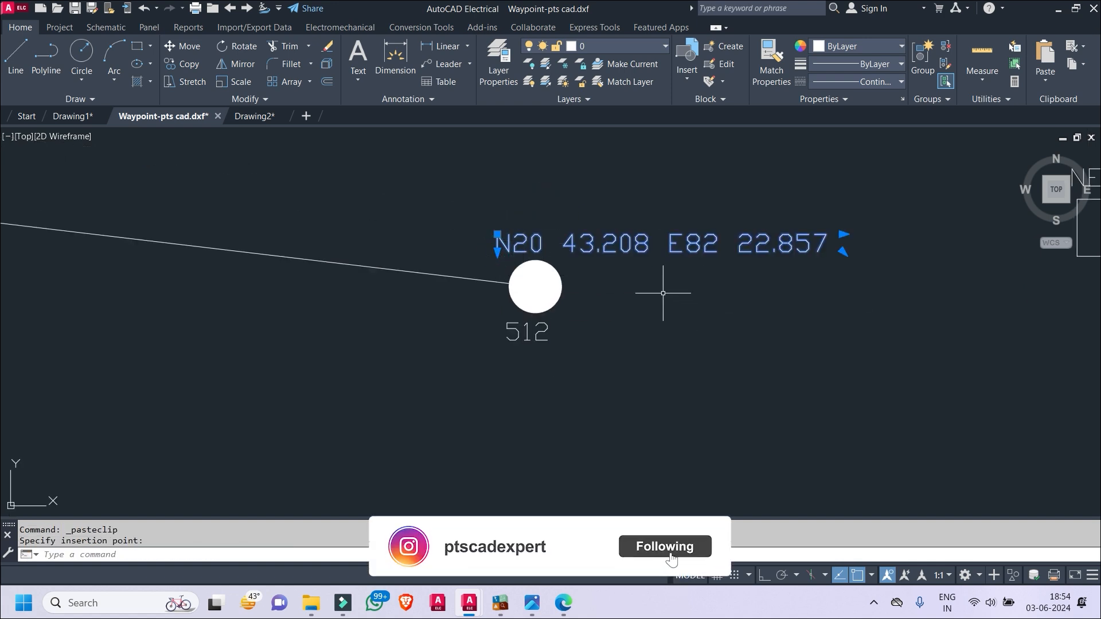
scroll(654, 312, down, 2)
scroll(604, 278, up, 2)
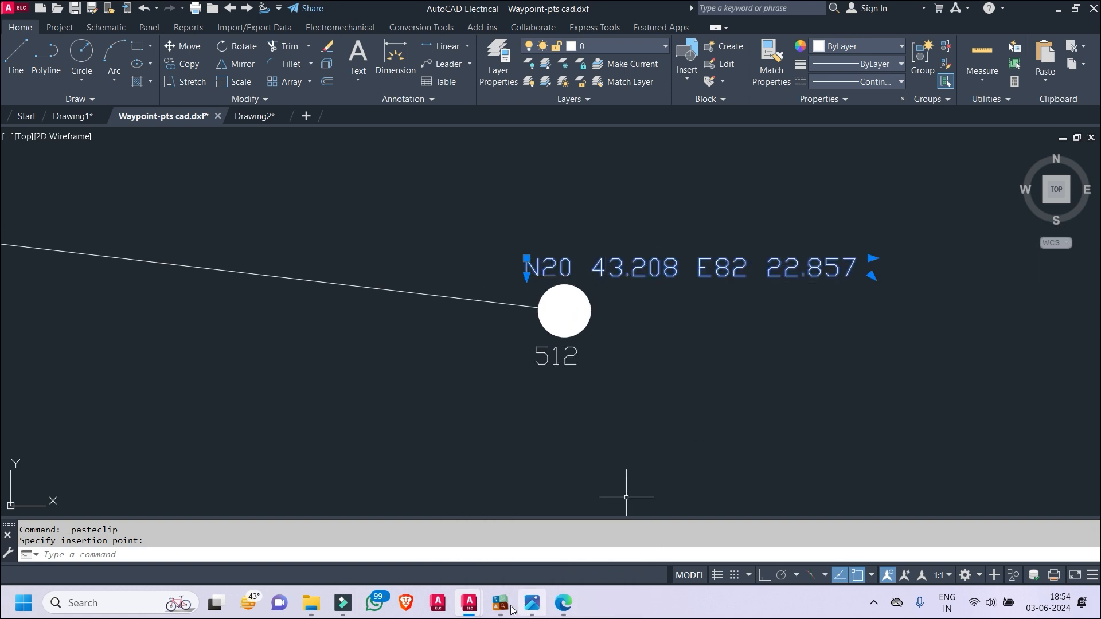
- Return to MapSource, close the properties of waypoint 512, and copy waypoint 513's position, N20 43.211 E82 22.831
click(500, 522)
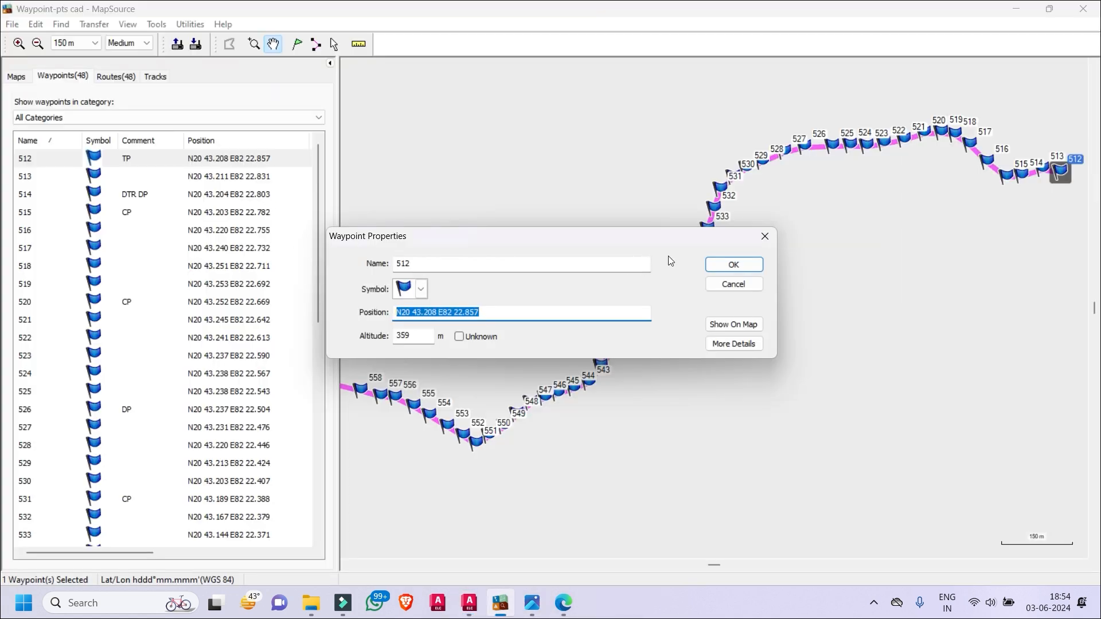
click(764, 236)
double_click(243, 174)
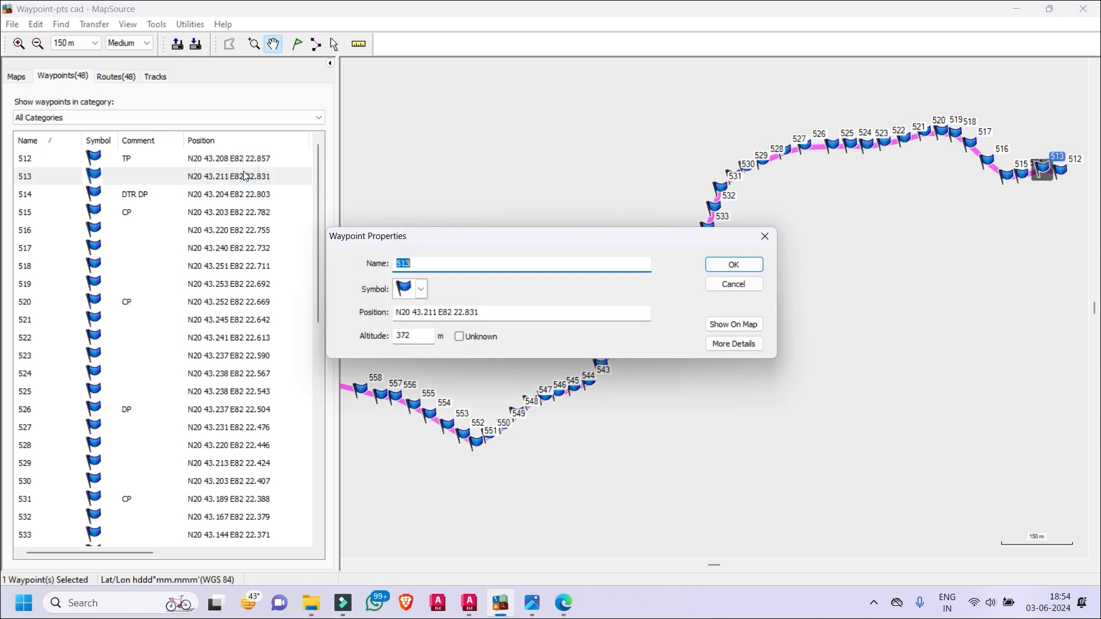
drag(487, 313, 311, 317)
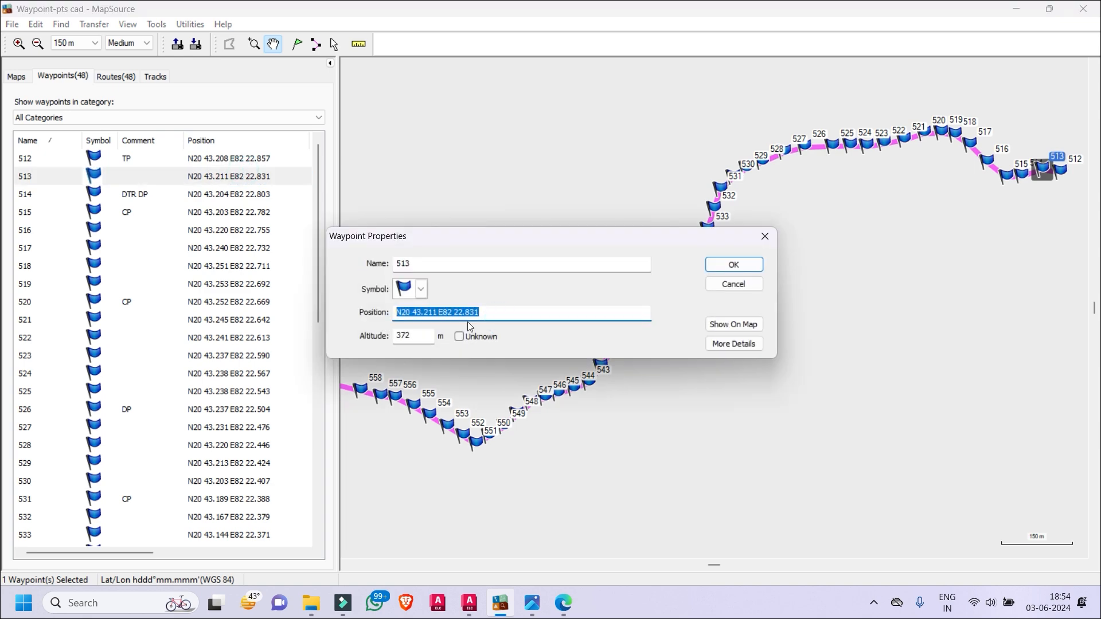
- Switch to Waypoint-pts cad.dxf in AutoCAD and paste the position text N20 43.211 E82 22.831 just above the waypoint 513 circle
click(469, 603)
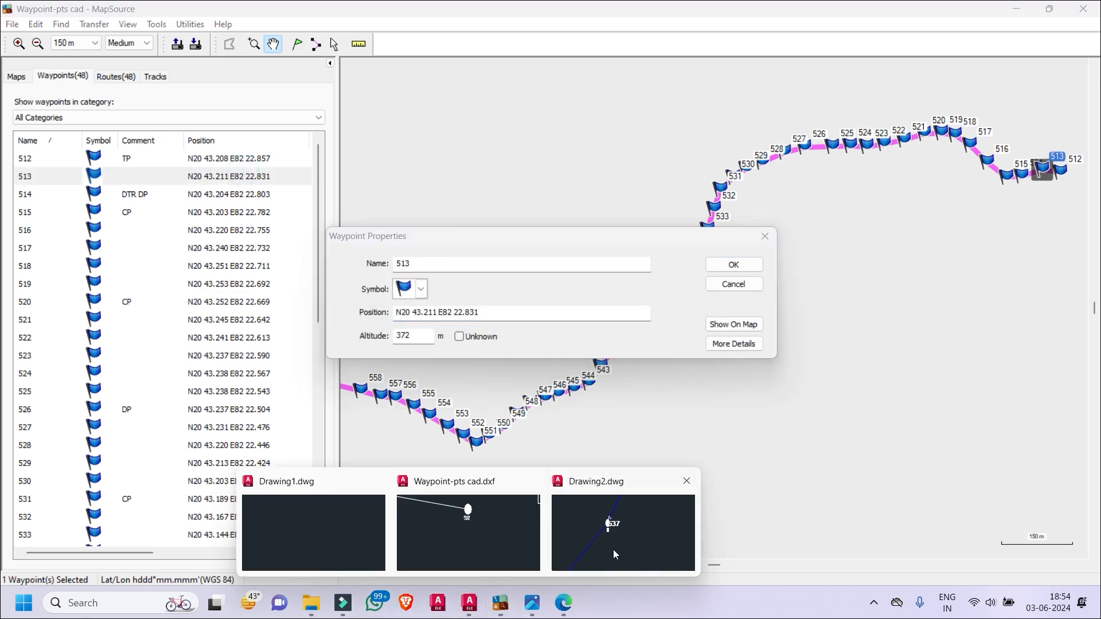
click(424, 538)
scroll(539, 352, down, 3)
middle_drag(541, 353, 1037, 341)
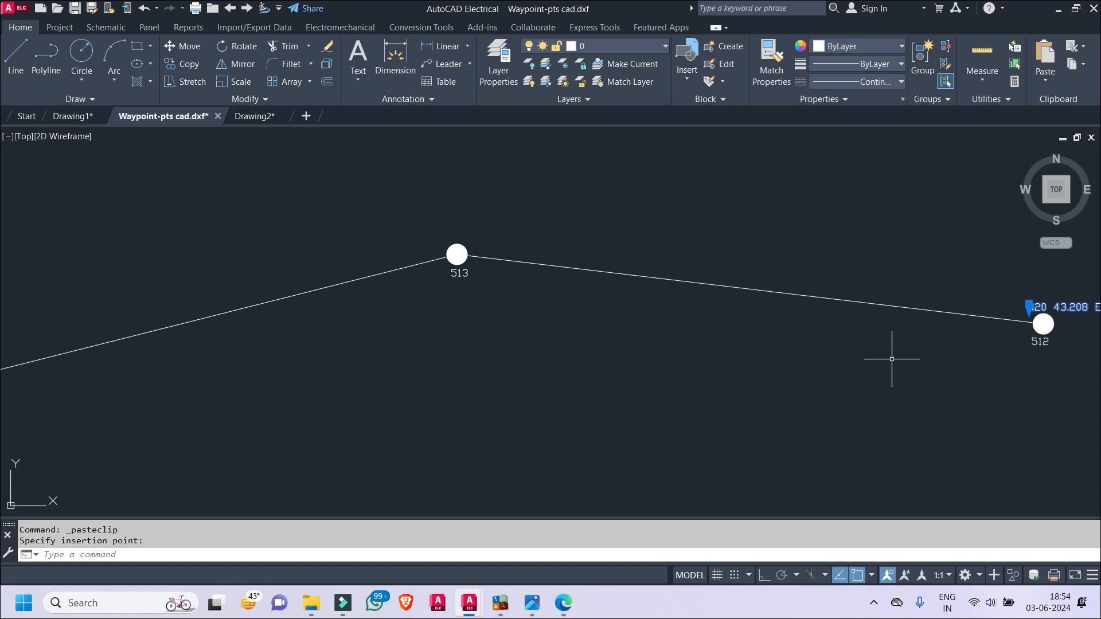
key(ctrl+v)
click(441, 236)
- Return to MapSource, close the properties of waypoint 513, and copy waypoint 514's position, N20 43.204 E82 22.803
click(500, 603)
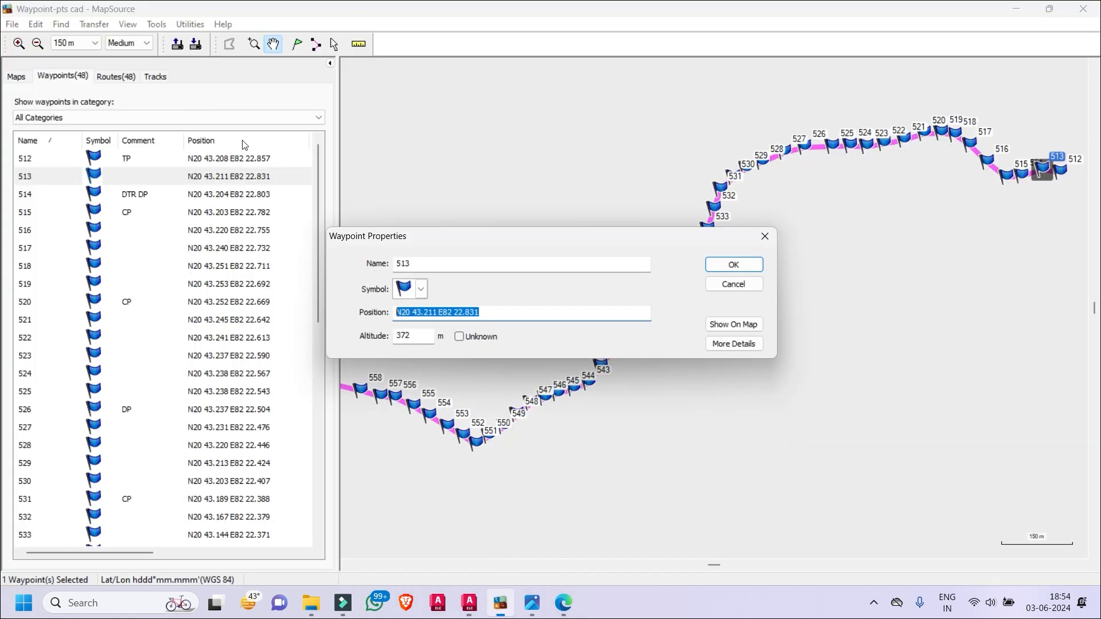
click(734, 265)
double_click(218, 194)
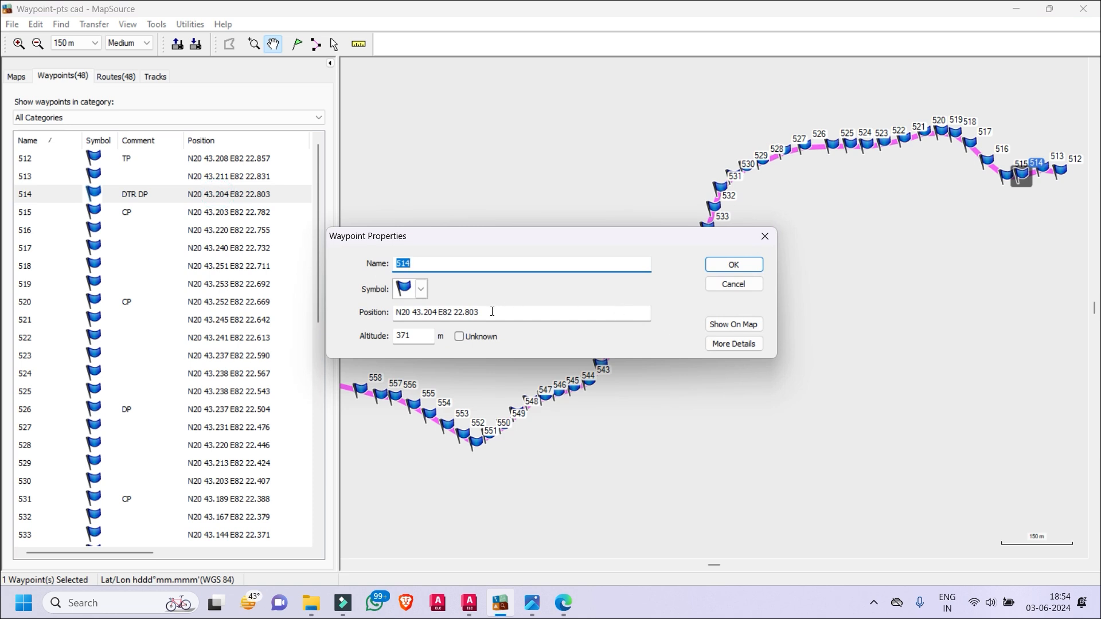
drag(492, 312, 373, 312)
key(super+c)
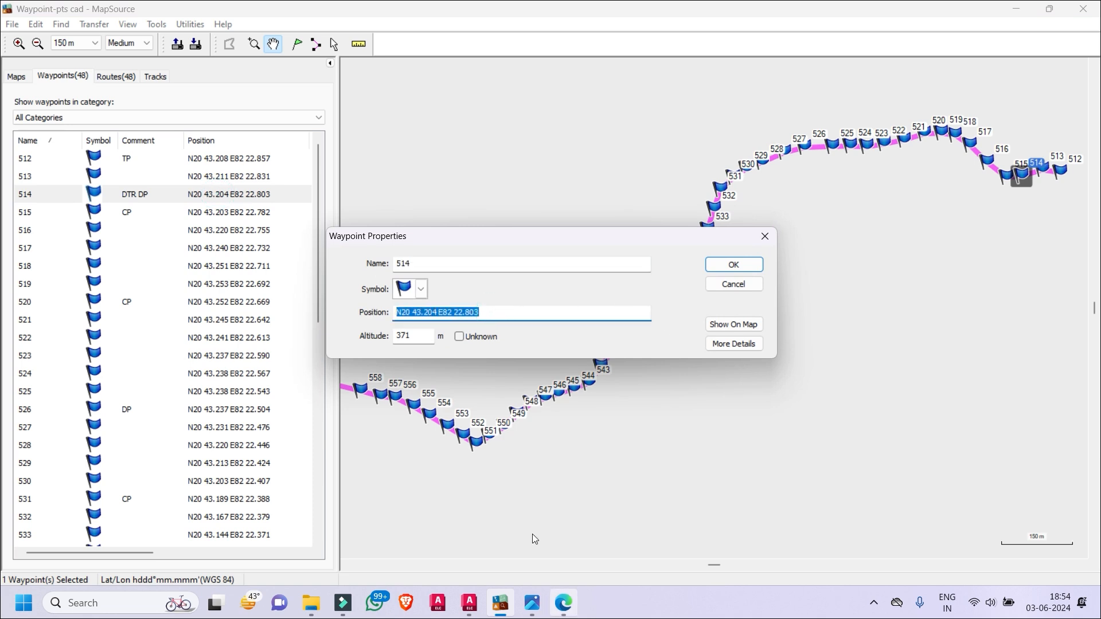
- Switch to Waypoint-pts cad.dxf in AutoCAD and paste the position text N20 43.204 E82 22.803 just above the waypoint 514 circle
mouse_move(498, 612)
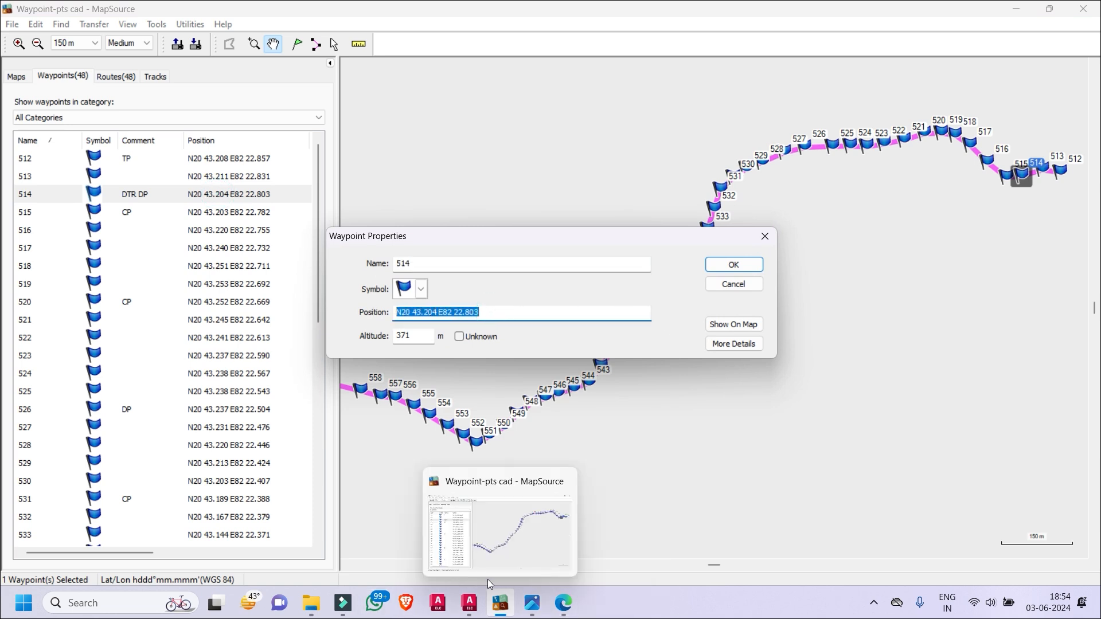
mouse_move(469, 602)
click(516, 535)
scroll(566, 288, down, 2)
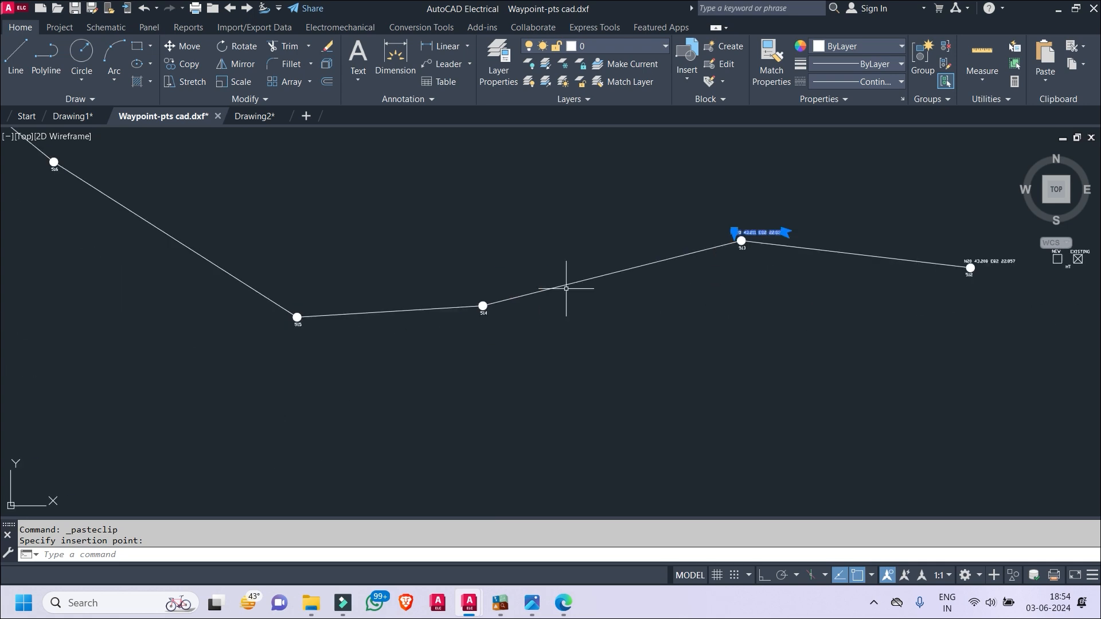
scroll(499, 293, up, 4)
key(ctrl+v)
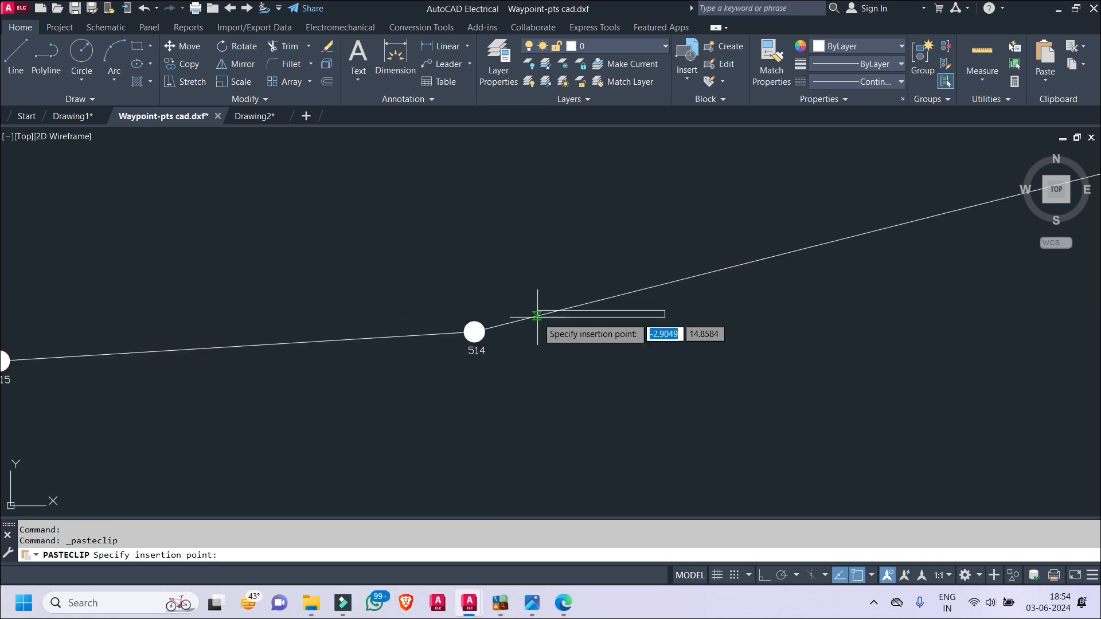
click(433, 298)
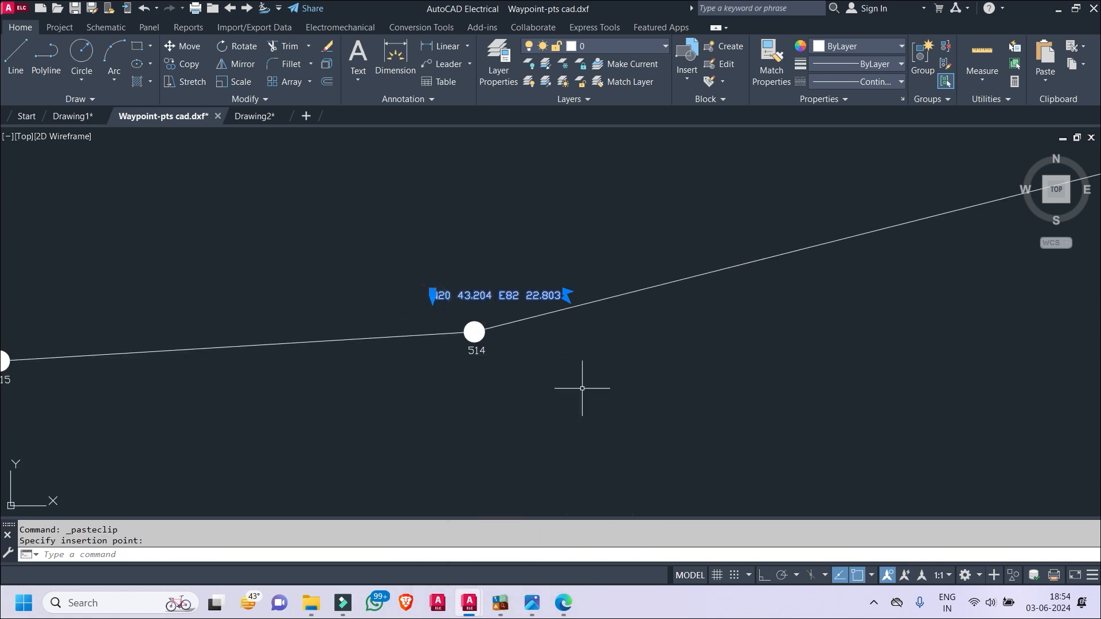
scroll(350, 324, down, 2)
middle_drag(398, 344, 217, 234)
middle_drag(711, 316, 625, 395)
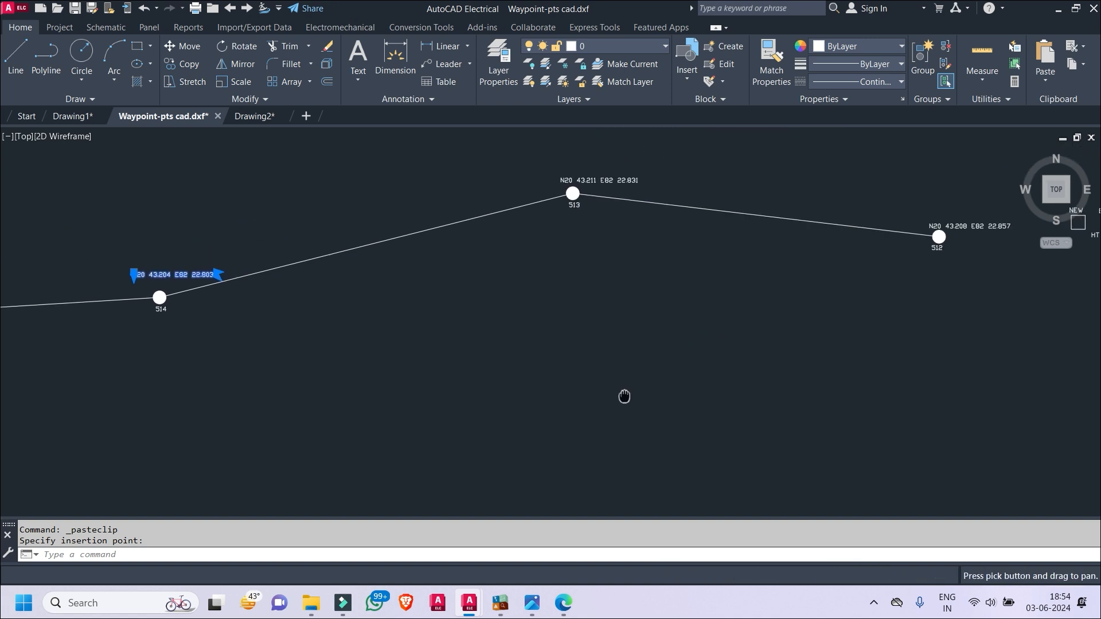
click(873, 602)
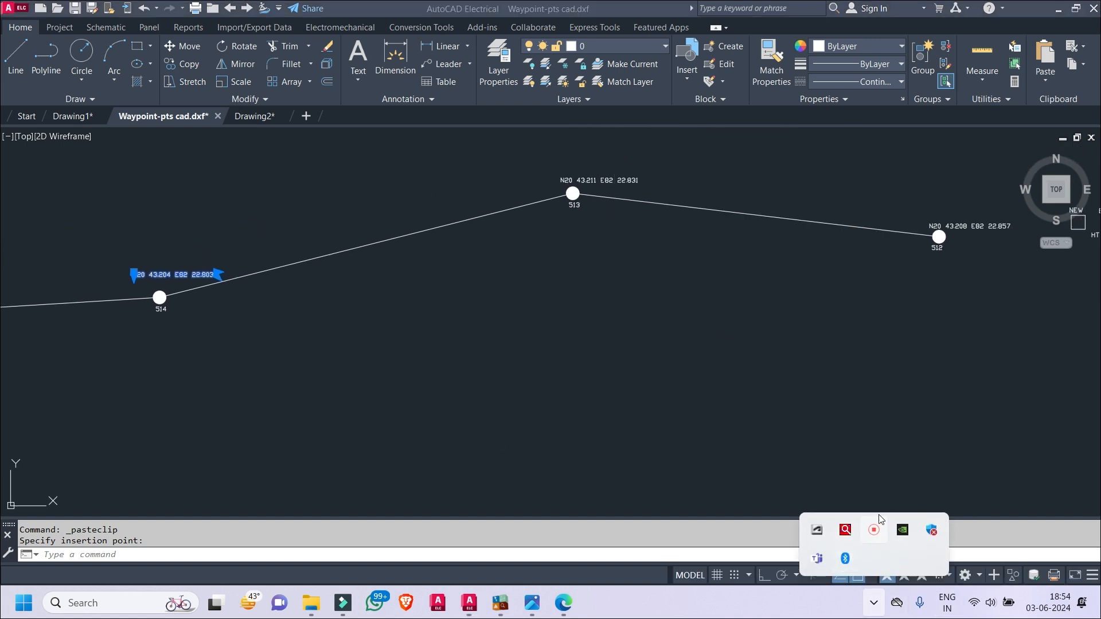
click(882, 535)
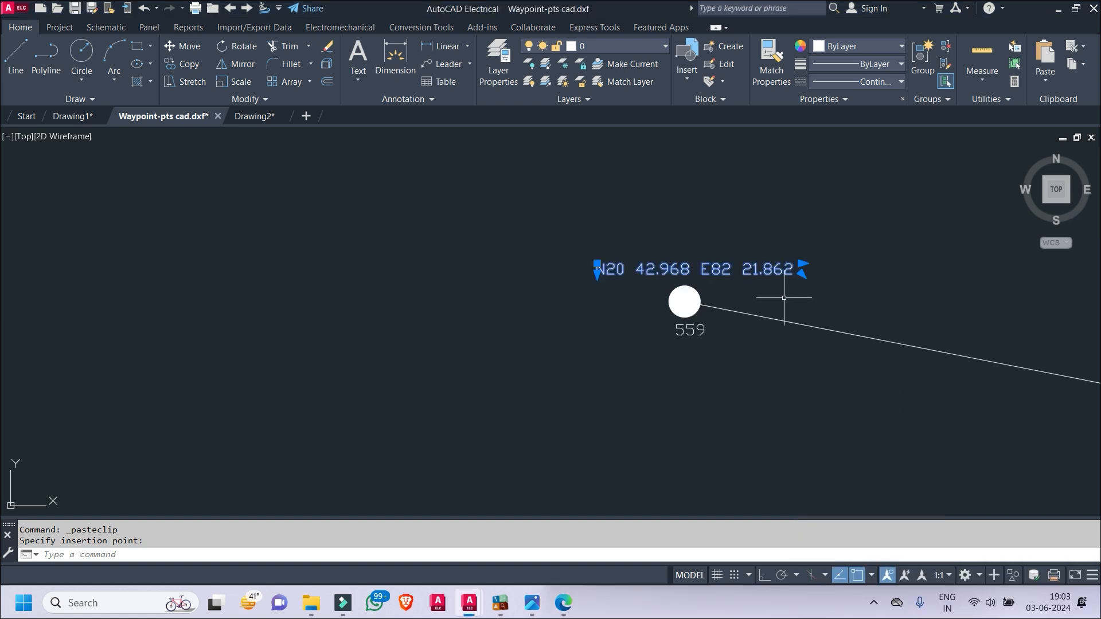
scroll(388, 307, down, 5)
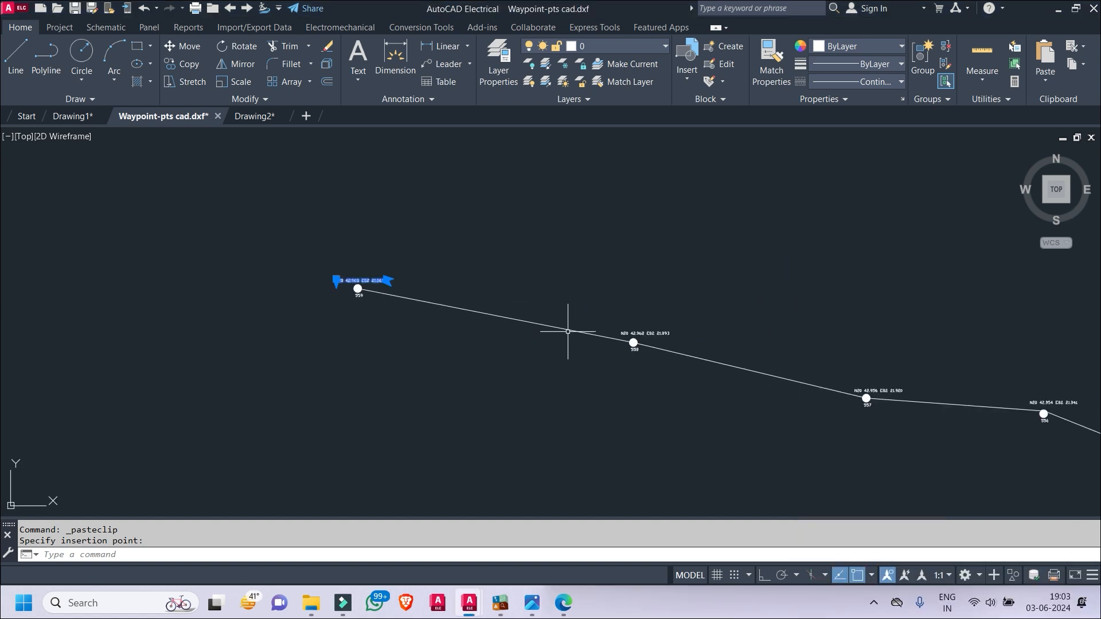
key(Escape)
key(Escape)
click(873, 602)
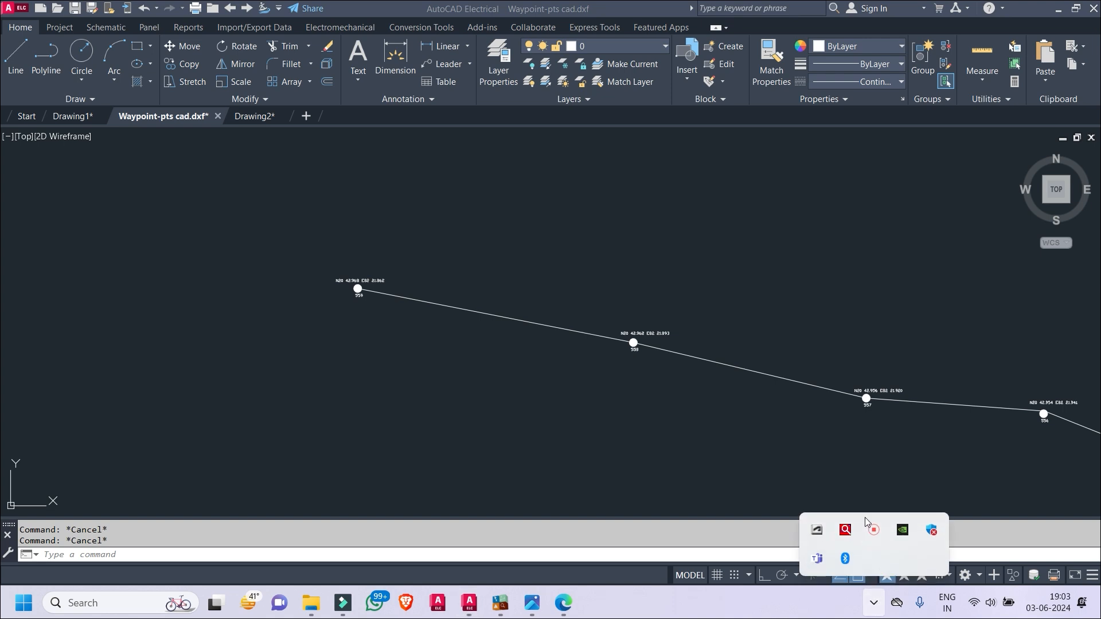
right_click(874, 529)
click(888, 534)
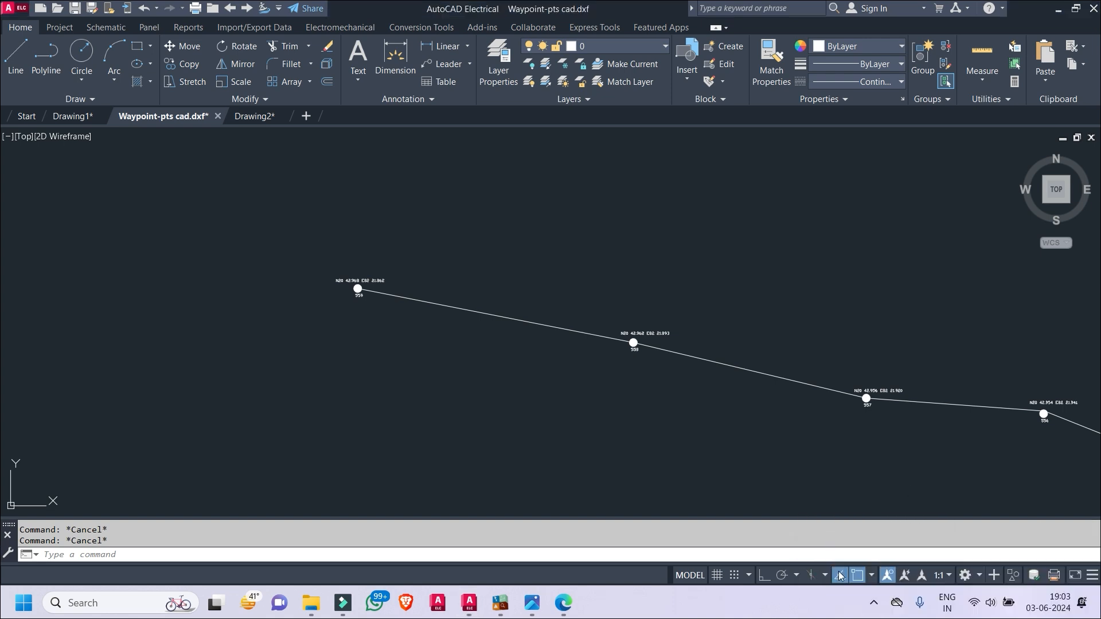
- Arrange the windows side by side, with Waypoint-pts cad.dxf in AutoCAD on the left half and MapSource on the right half
click(499, 602)
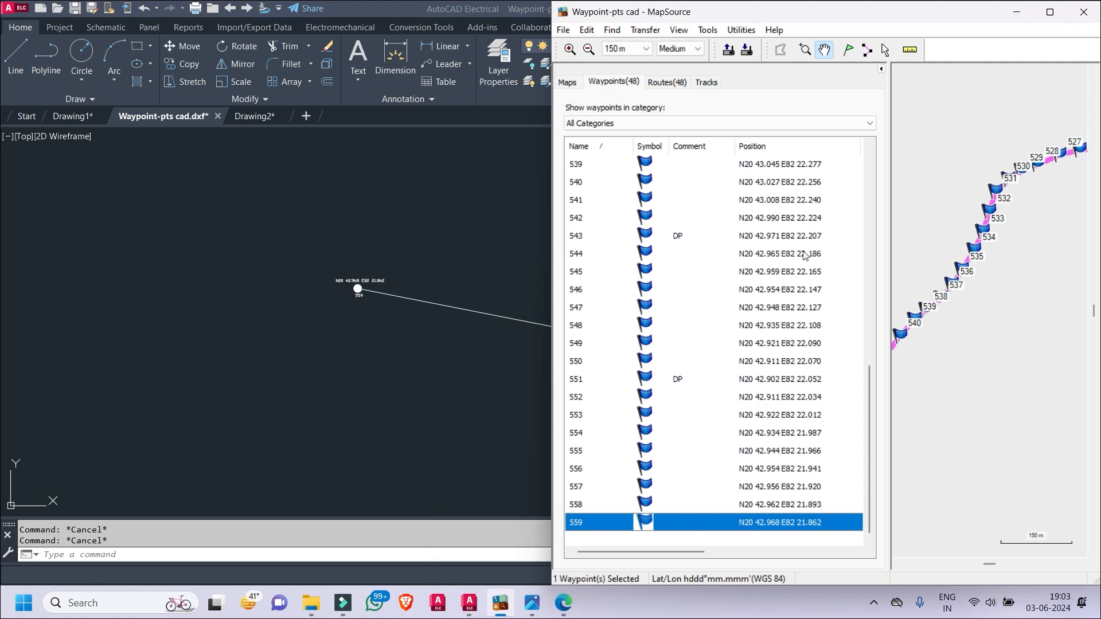
click(332, 404)
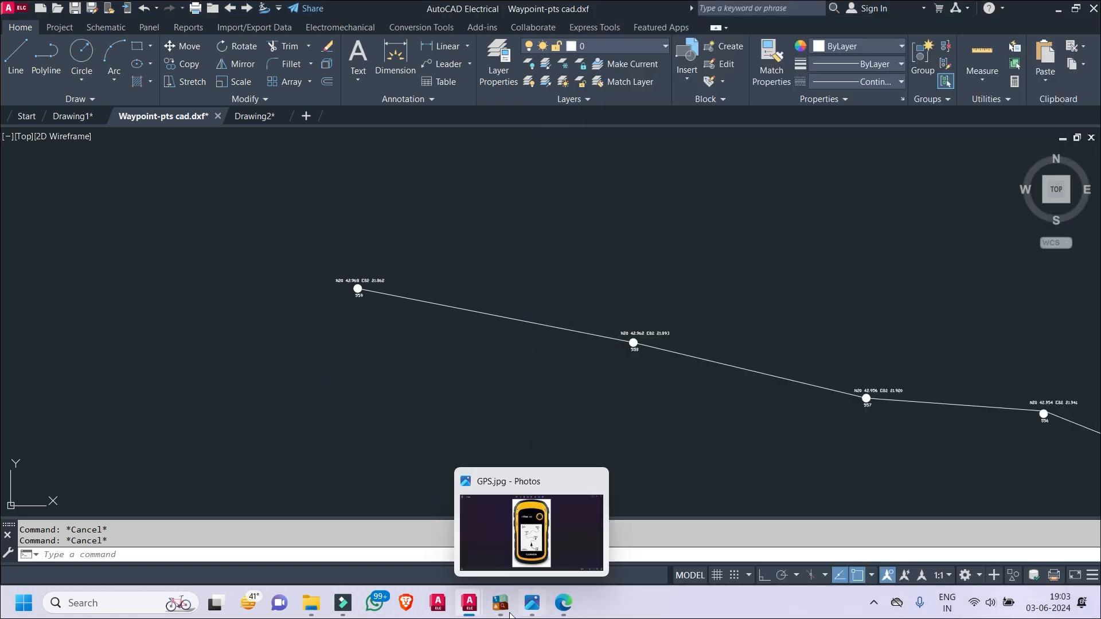
mouse_move(499, 602)
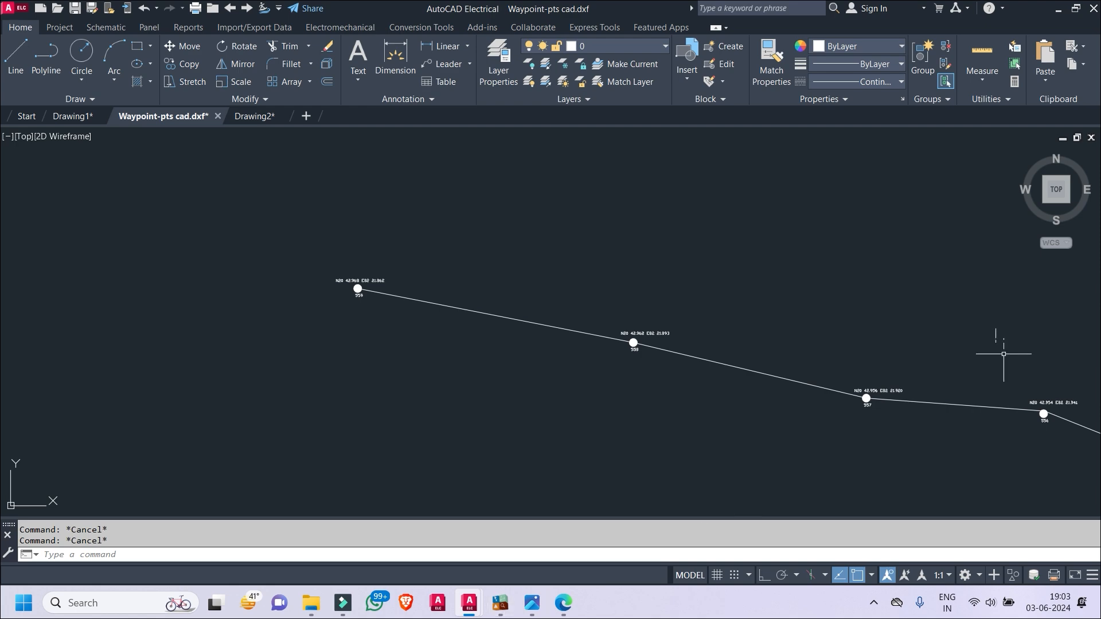
key(super+Left)
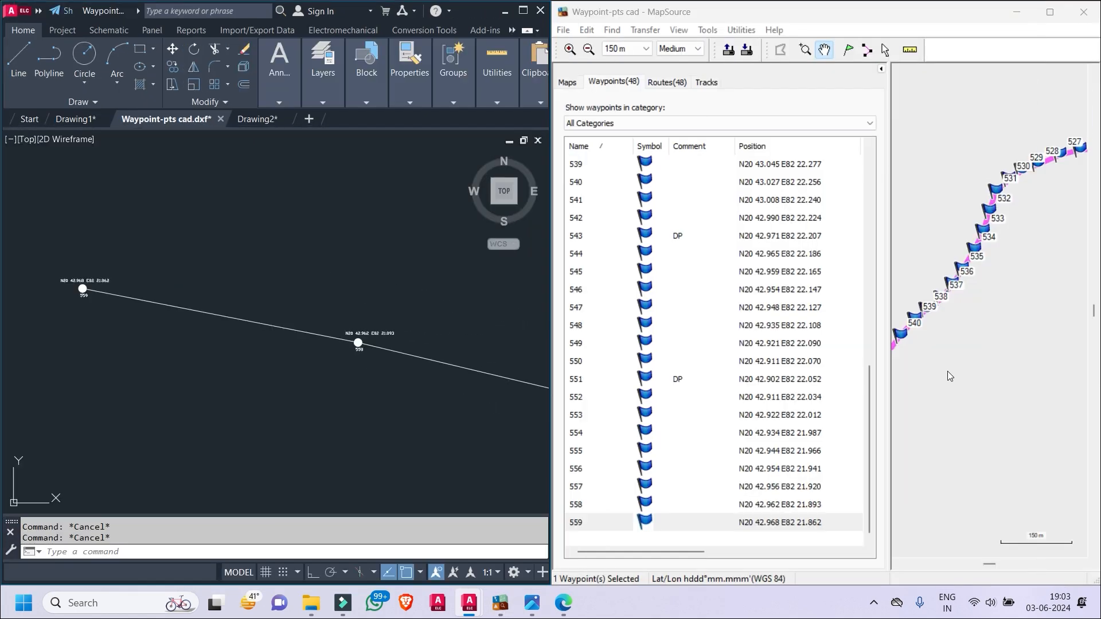
click(1050, 12)
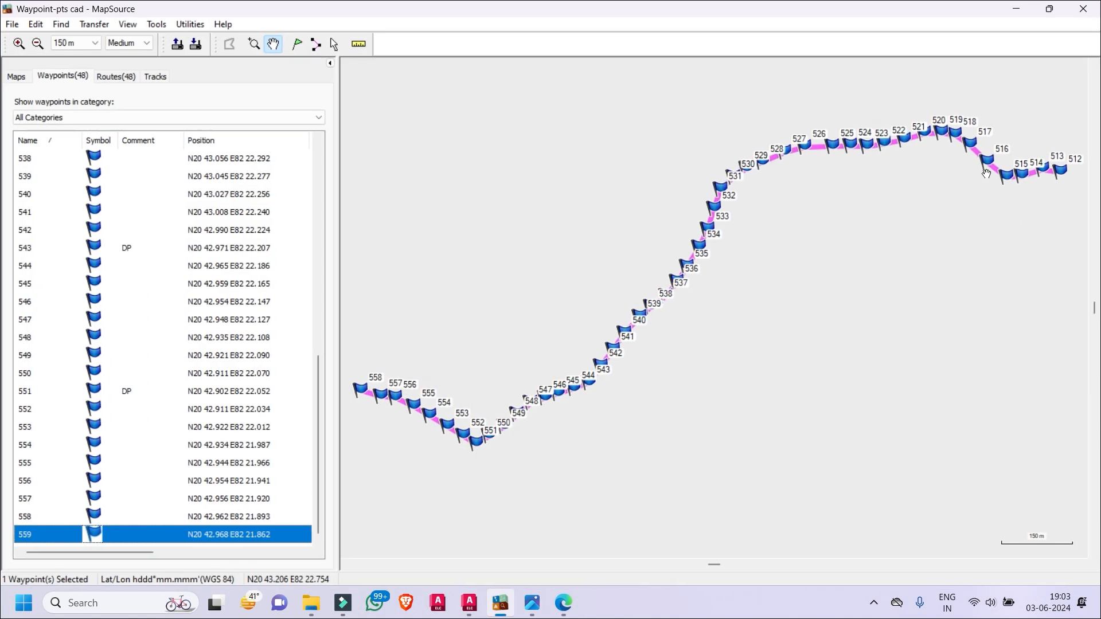
key(super+Right)
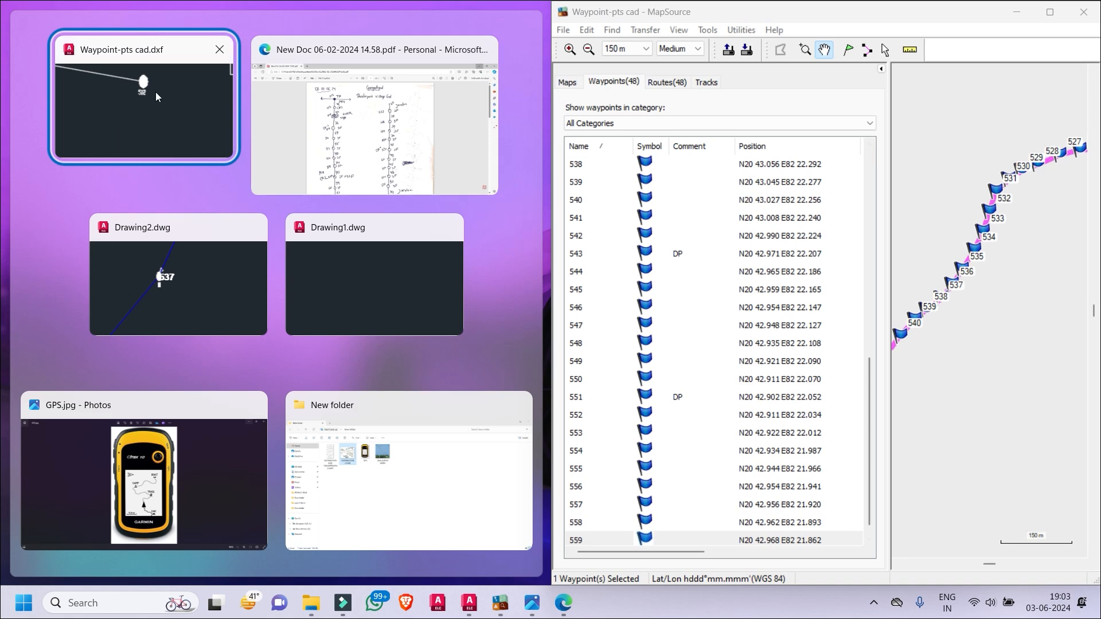
click(156, 92)
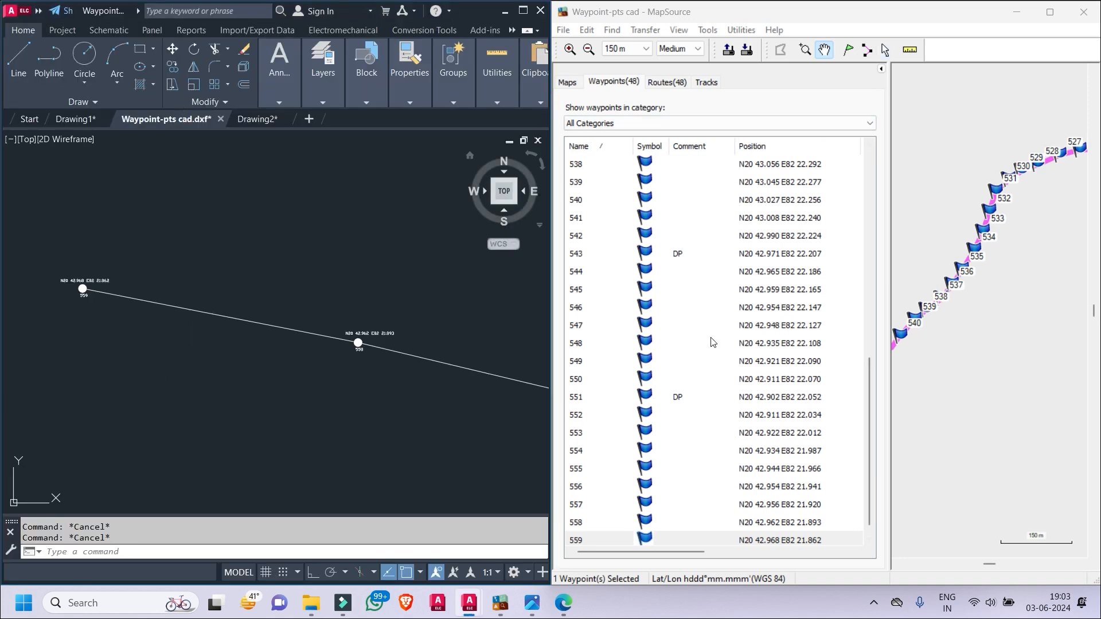
- Break waypoint 512's position label into two lines, with N20 43.208 above E82 22.857
scroll(338, 396, down, 4)
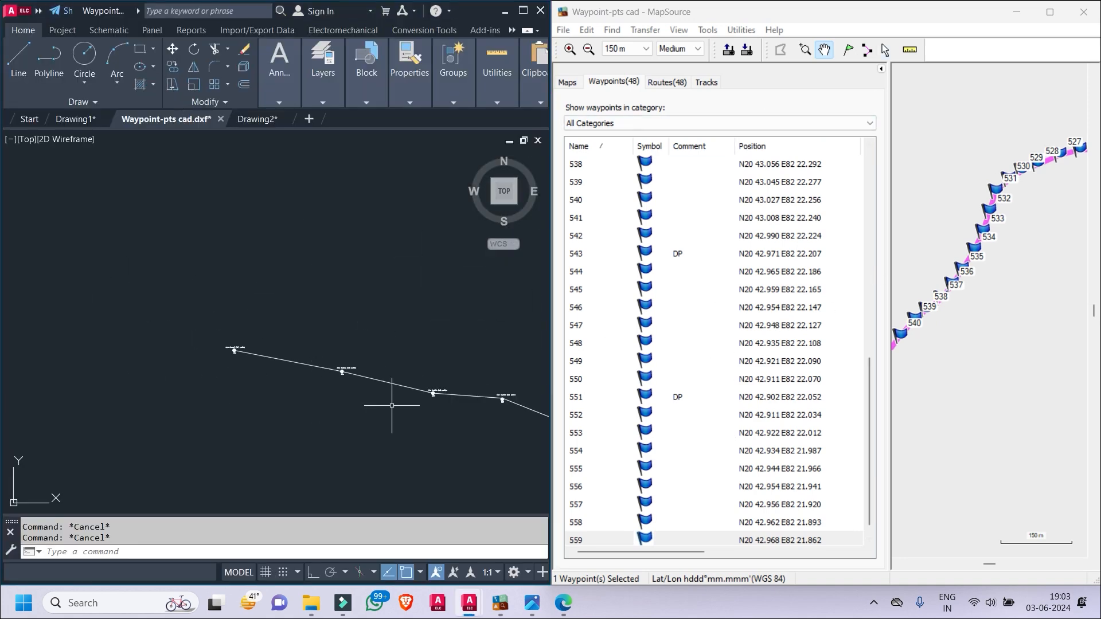
middle_drag(391, 405, 14, 286)
scroll(396, 319, down, 5)
middle_drag(459, 315, 23, 252)
middle_drag(246, 167, 198, 391)
middle_drag(279, 295, 170, 417)
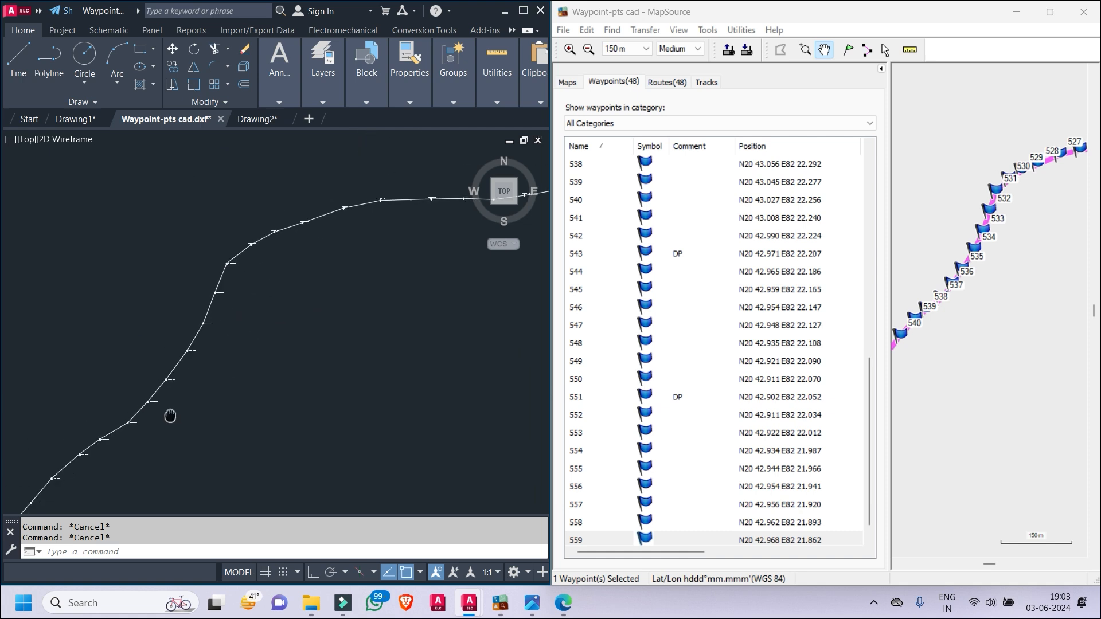
scroll(171, 417, up, 10)
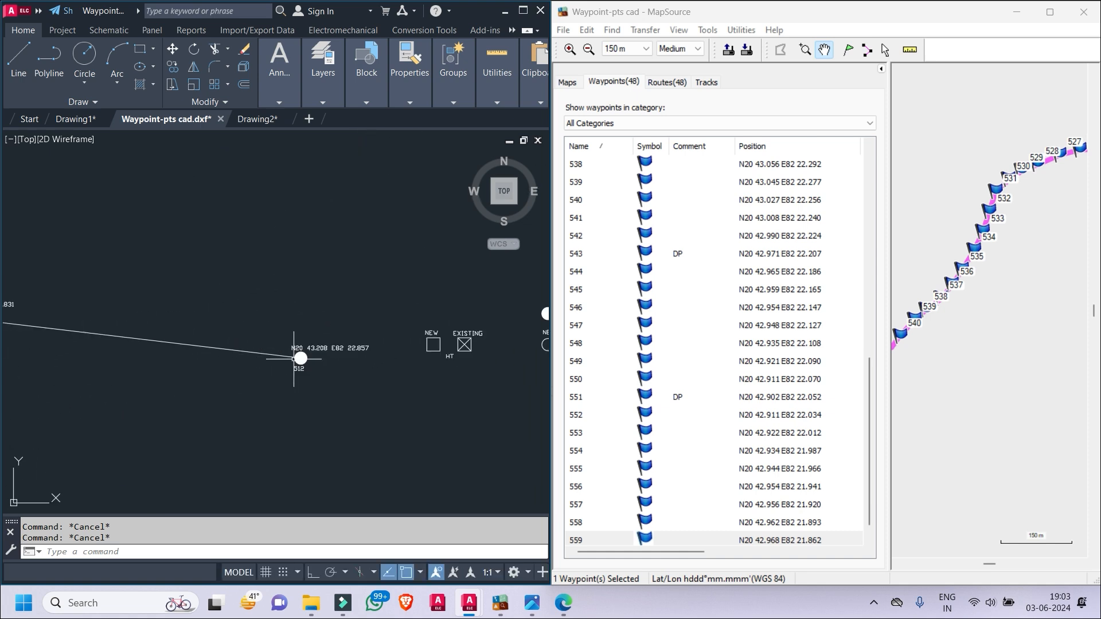
scroll(294, 358, up, 4)
middle_drag(364, 346, 399, 311)
scroll(265, 345, up, 2)
scroll(265, 345, down, 8)
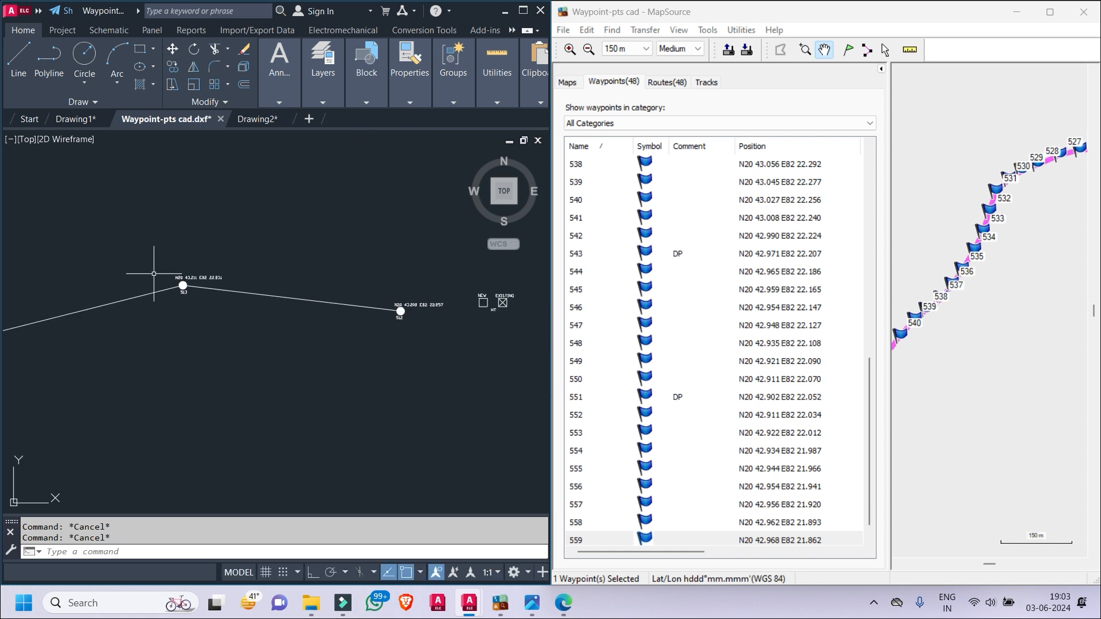
scroll(344, 318, up, 2)
scroll(463, 305, up, 6)
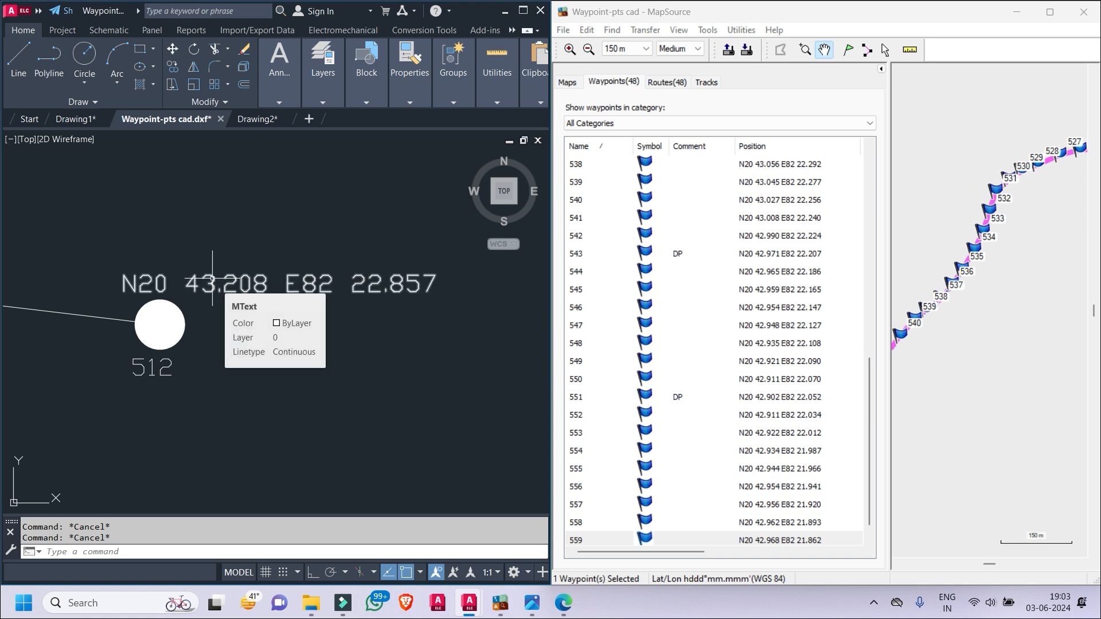
click(211, 280)
double_click(211, 279)
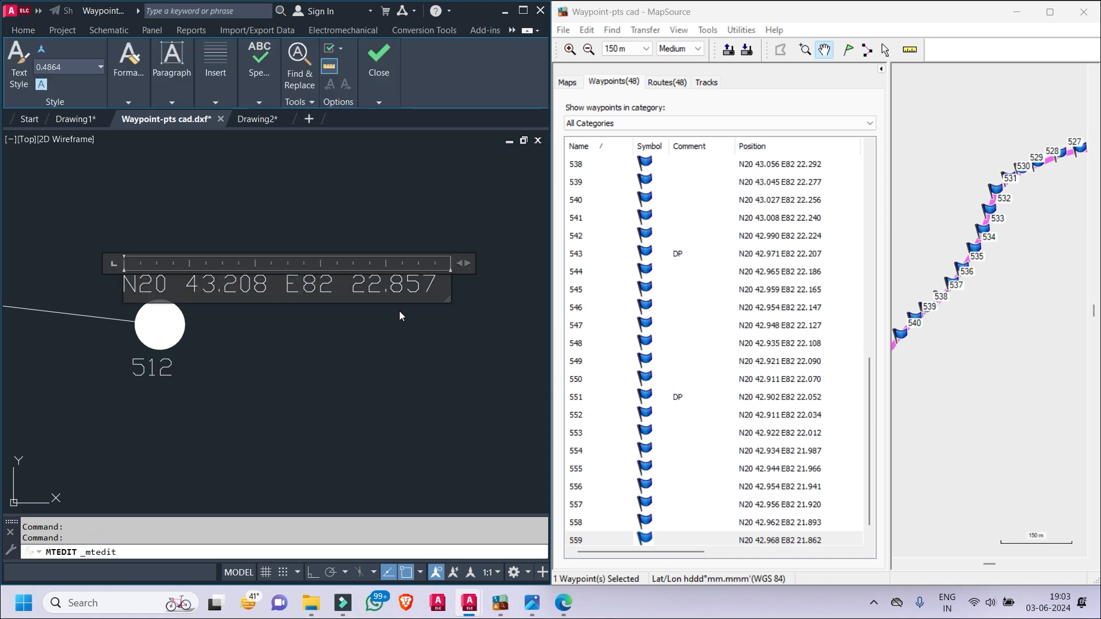
key(Return)
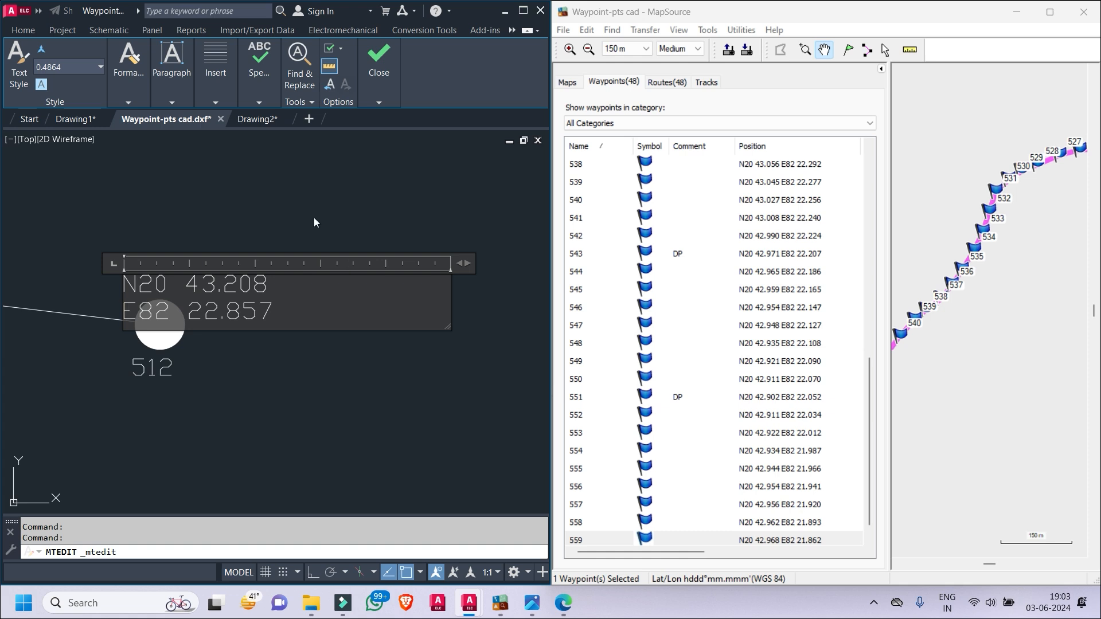
click(314, 218)
- Move the two-line position label of waypoint 512 below its circle and number
click(211, 285)
click(134, 280)
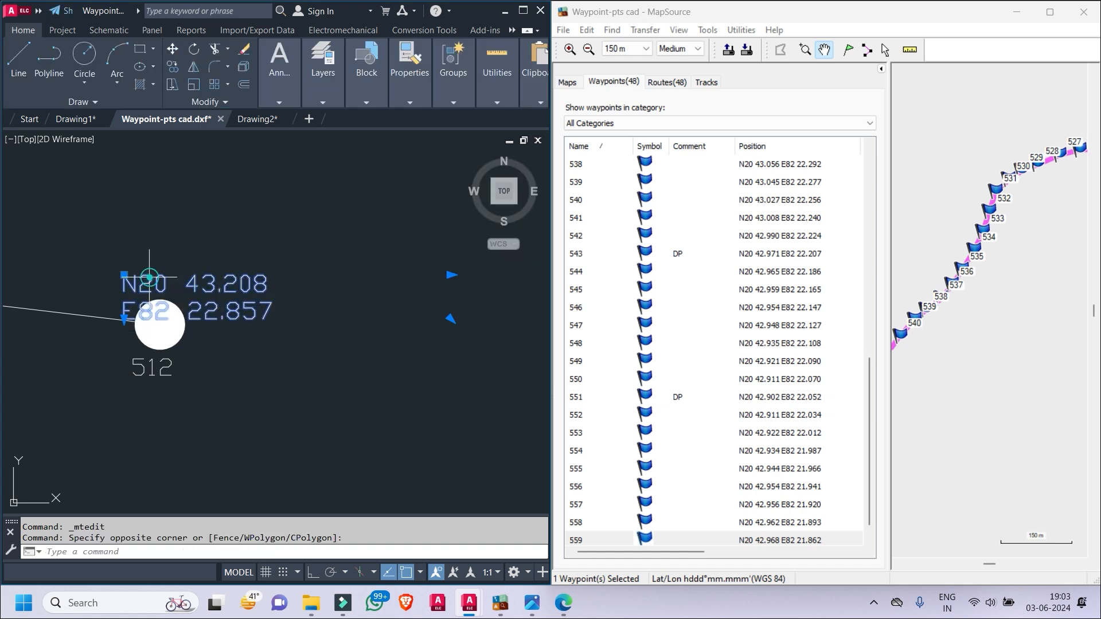
click(125, 275)
click(107, 388)
- Move the number 512 from below its circle to just above it
click(129, 362)
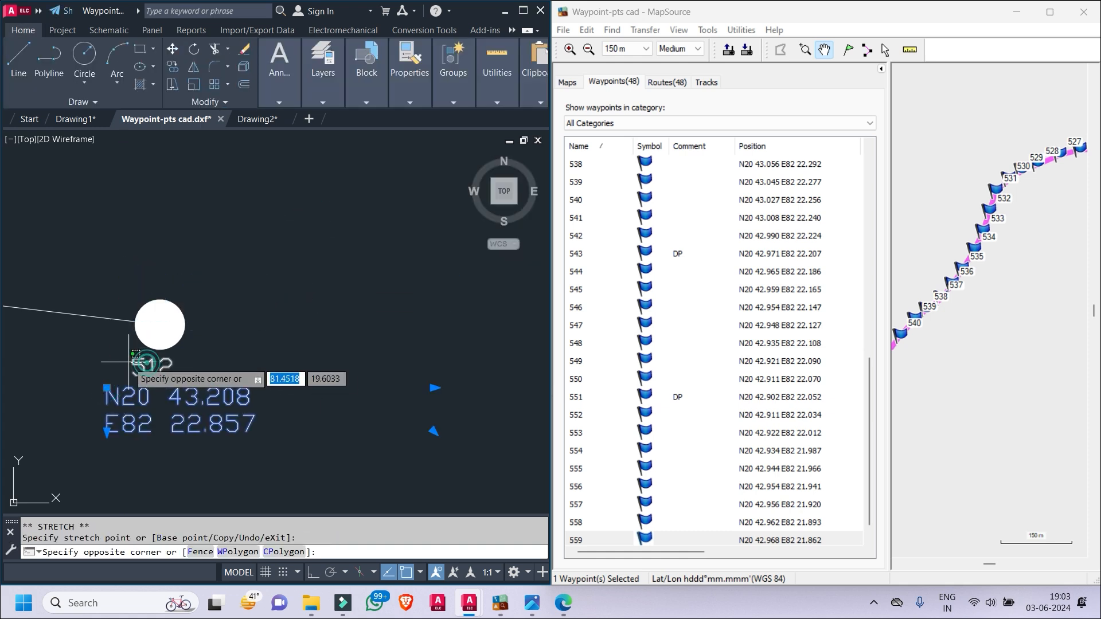
click(126, 361)
key(Escape)
click(136, 363)
click(124, 357)
click(132, 359)
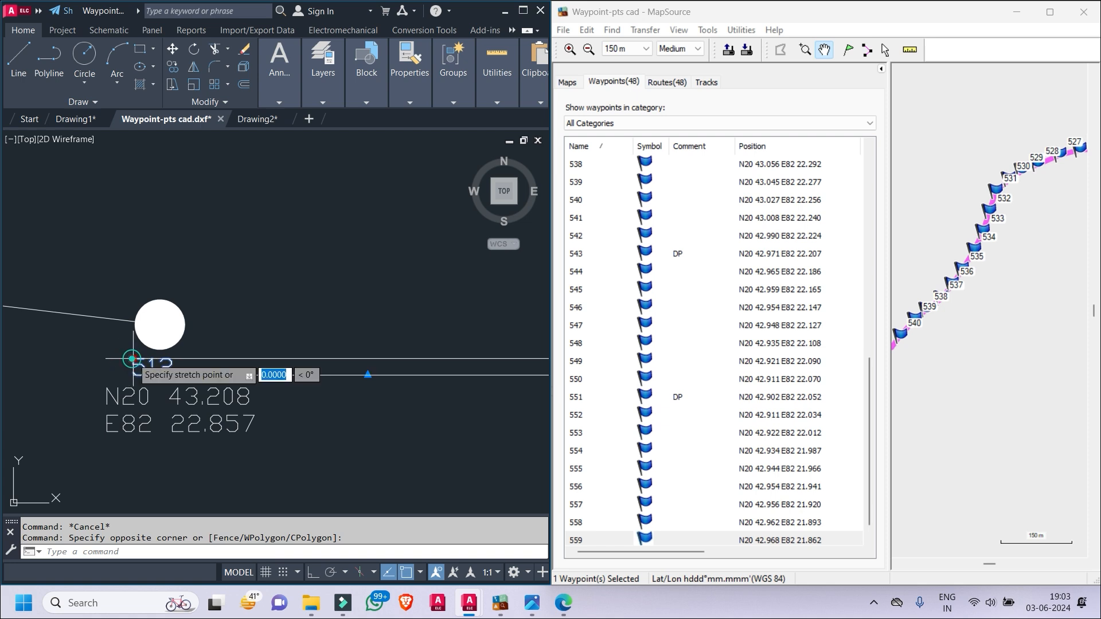
click(133, 276)
- Move waypoint 512's position label up so it sits directly beneath the circle, and clear the selection
middle_drag(196, 327, 215, 308)
click(142, 373)
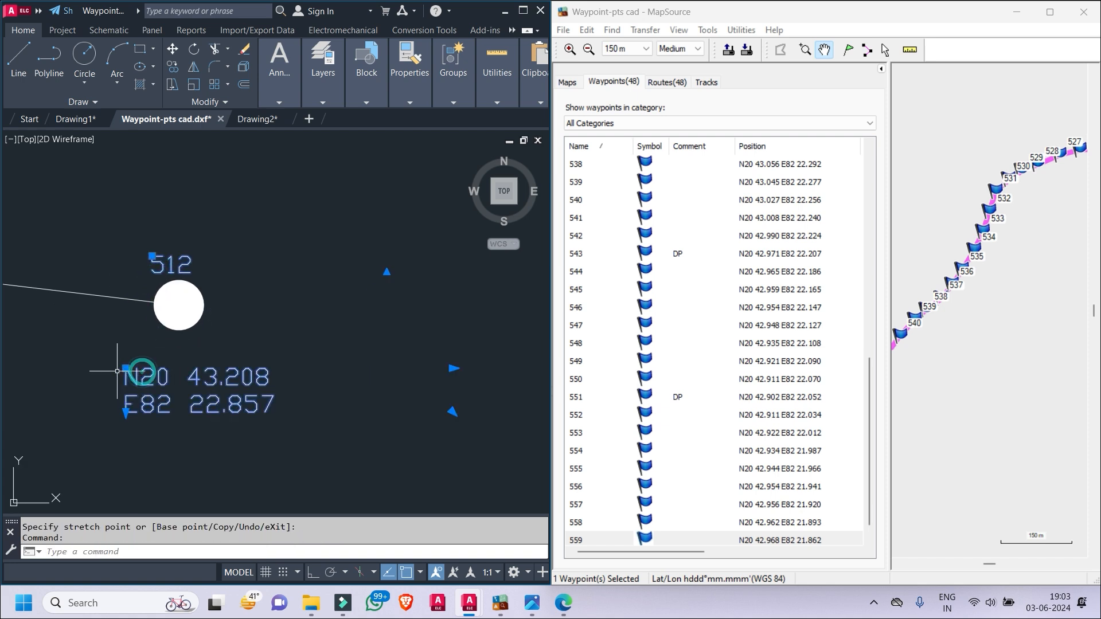
click(126, 367)
middle_drag(314, 343, 355, 346)
key(Escape)
key(Escape)
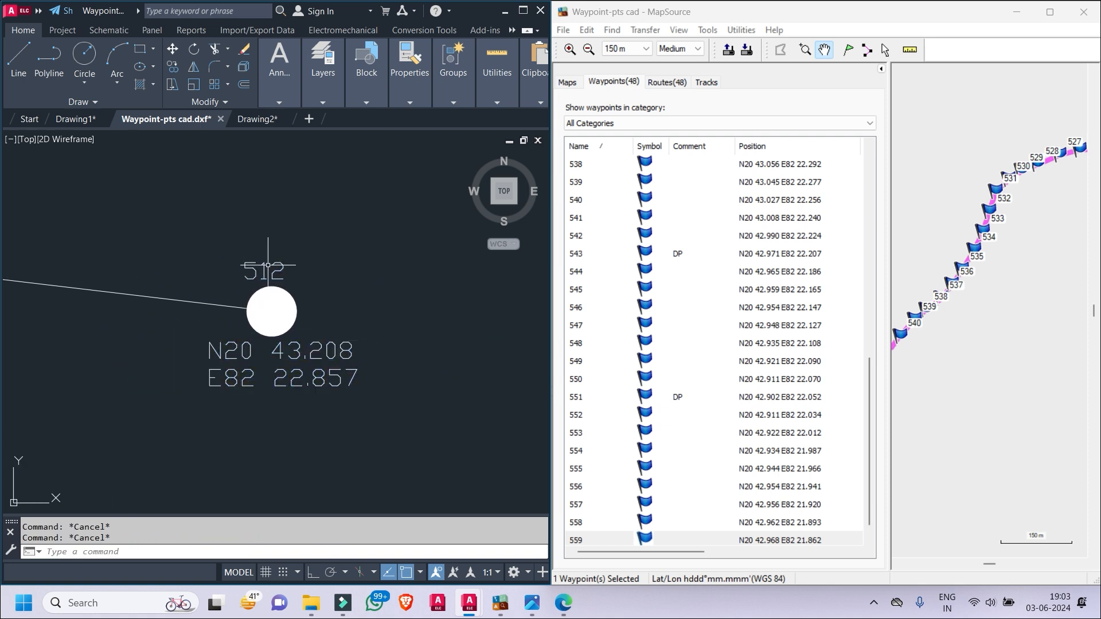
- Shift the number 512 slightly to the right so it is centred above its circle
click(245, 262)
click(256, 263)
key(Escape)
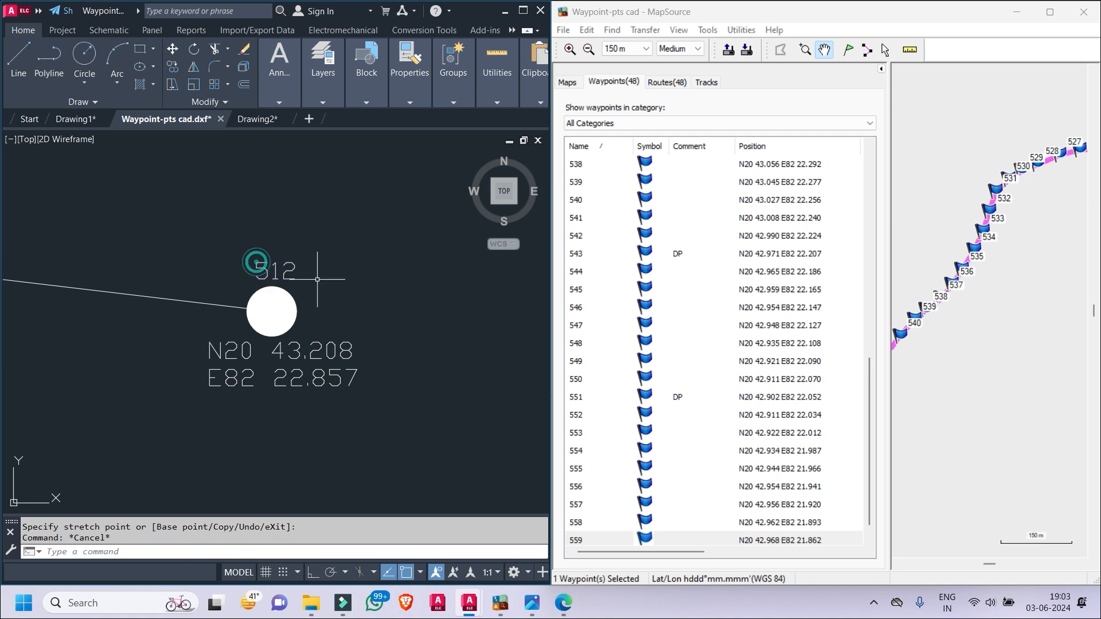
- Break waypoint 513's position label into two lines, with the N20 value above the E82 value
scroll(321, 307, down, 6)
middle_drag(321, 307, 446, 330)
double_click(113, 269)
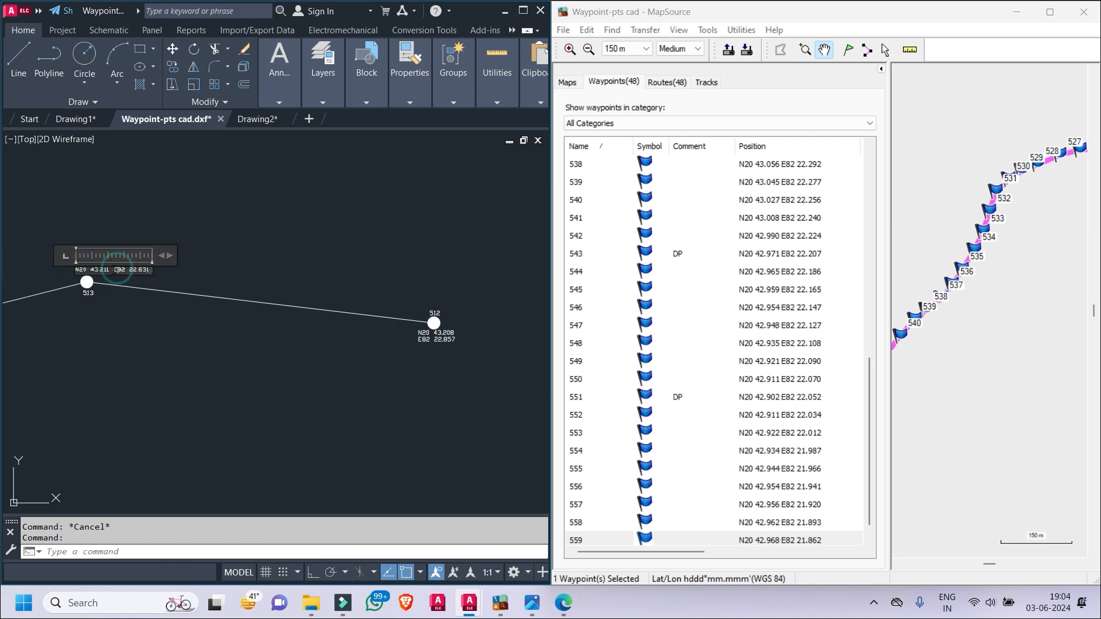
click(326, 313)
- Move the two-line position label of waypoint 513 below its circle and number, and clear the selection
mouse_move(120, 277)
middle_down()
mouse_move(434, 232)
mouse_move(335, 282)
mouse_move(335, 294)
middle_up()
scroll(390, 233, up, 2)
scroll(326, 264, up, 4)
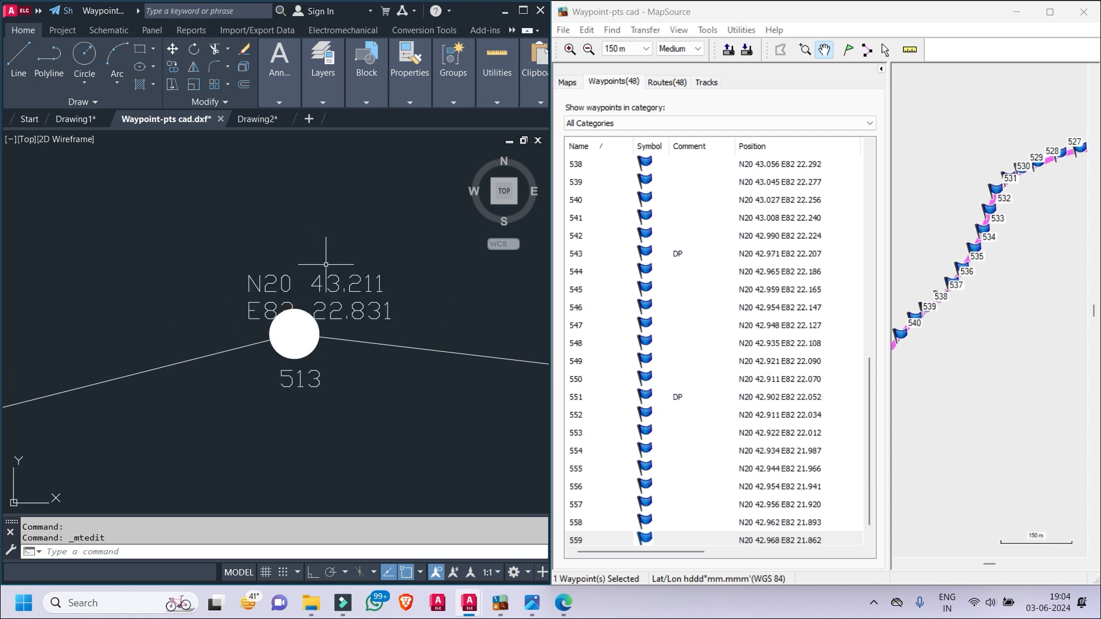
click(349, 282)
click(230, 304)
click(248, 275)
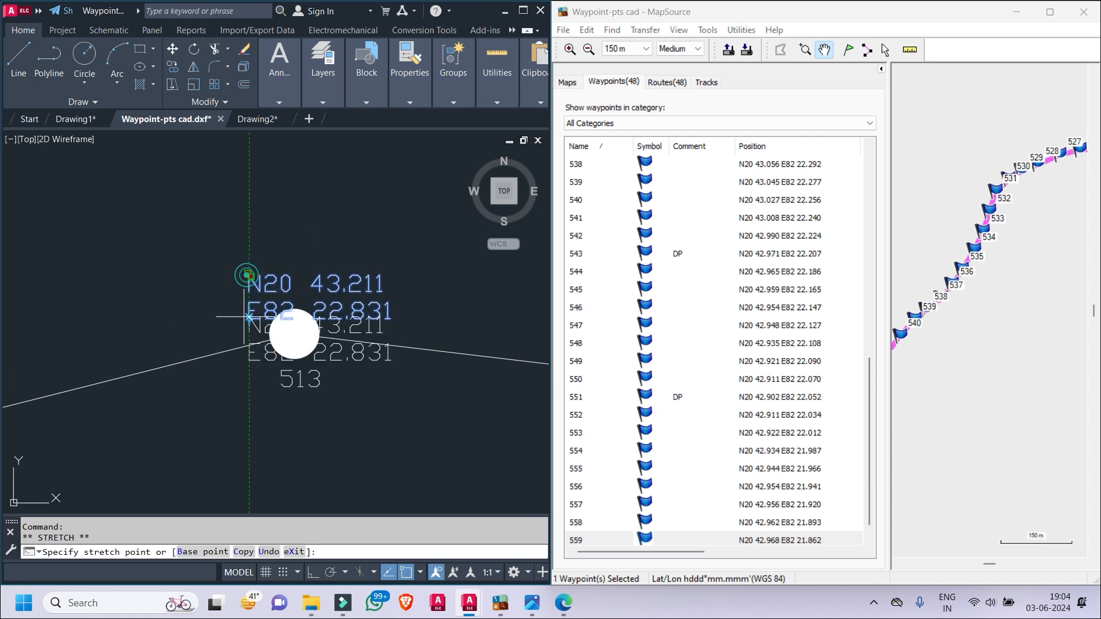
click(248, 395)
key(Escape)
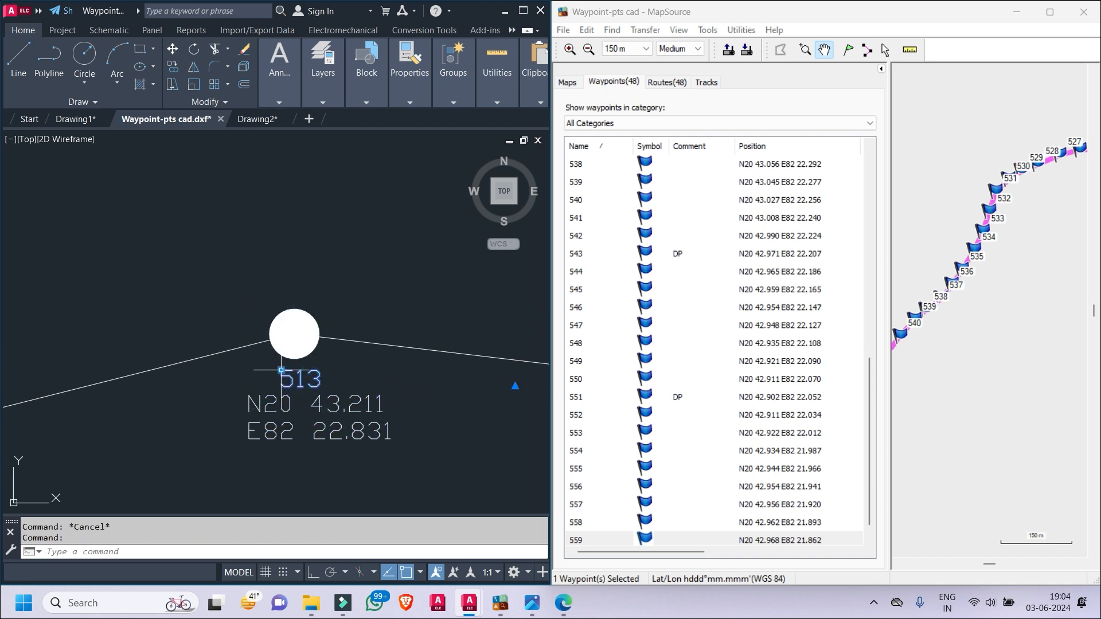
- Move the number 513 from below its circle to just above it
click(281, 370)
click(274, 284)
key(Escape)
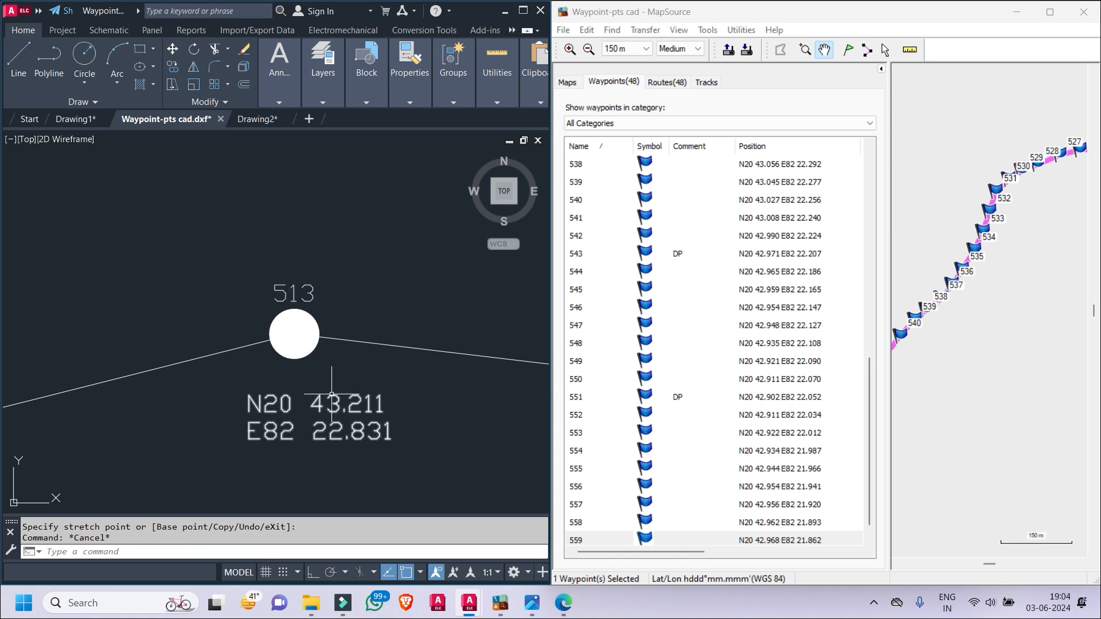
- Move waypoint 513's position label up so it sits directly beneath the circle
click(249, 396)
click(240, 370)
key(Escape)
- Break waypoint 514's position label into two lines, with N20 43.204 above E82 22.803
scroll(411, 380, down, 4)
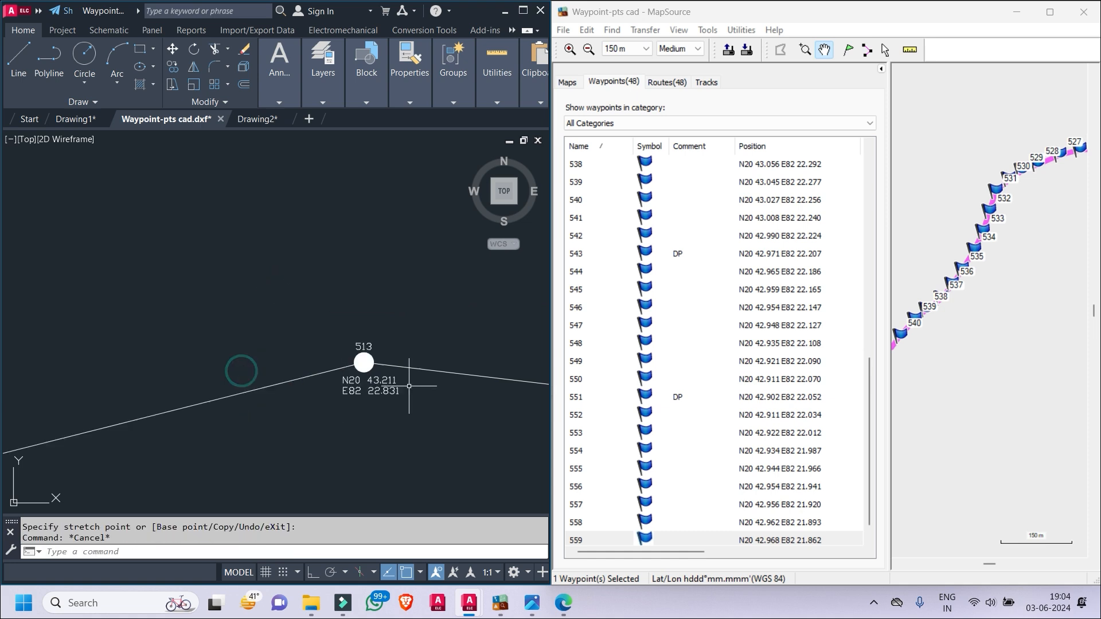
middle_drag(218, 408, 487, 244)
middle_drag(229, 296, 325, 280)
click(291, 278)
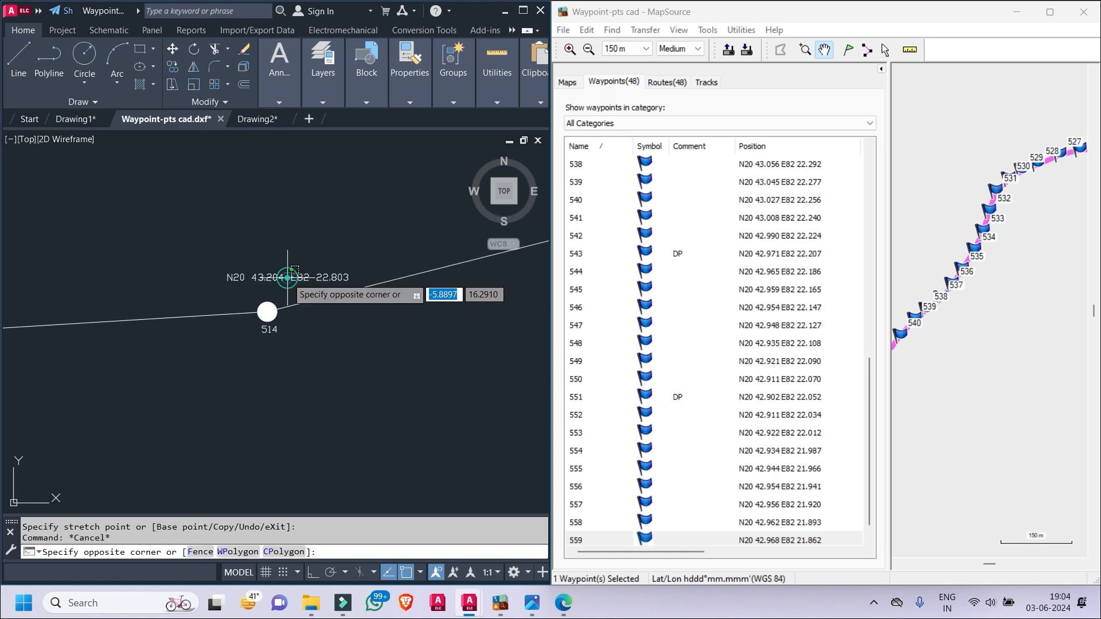
key(Escape)
click(296, 277)
double_click(295, 277)
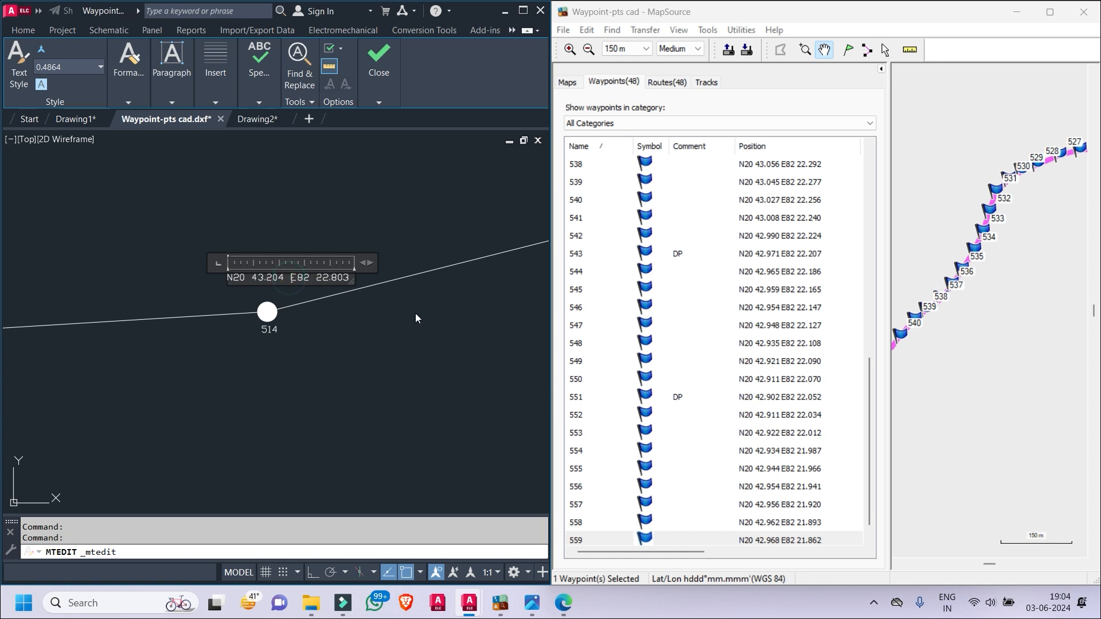
key(Return)
key(Escape)
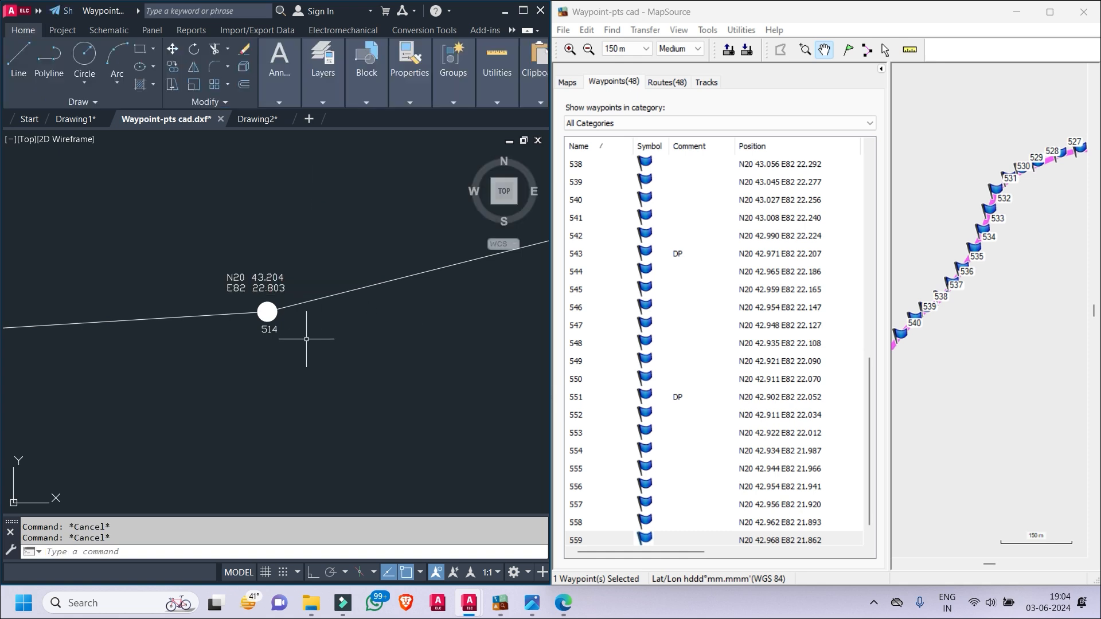
- Move the two-line position label of waypoint 514 below its circle and number
click(228, 274)
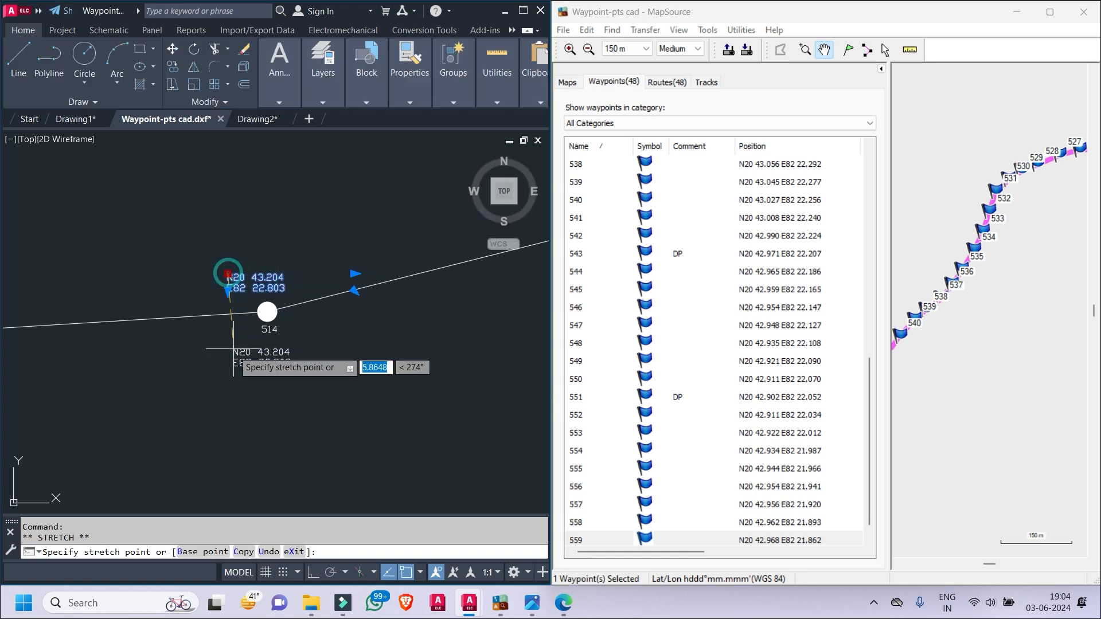
click(233, 350)
key(Escape)
- Move the number 514 from below its circle to just above it, and clear the selection
click(279, 330)
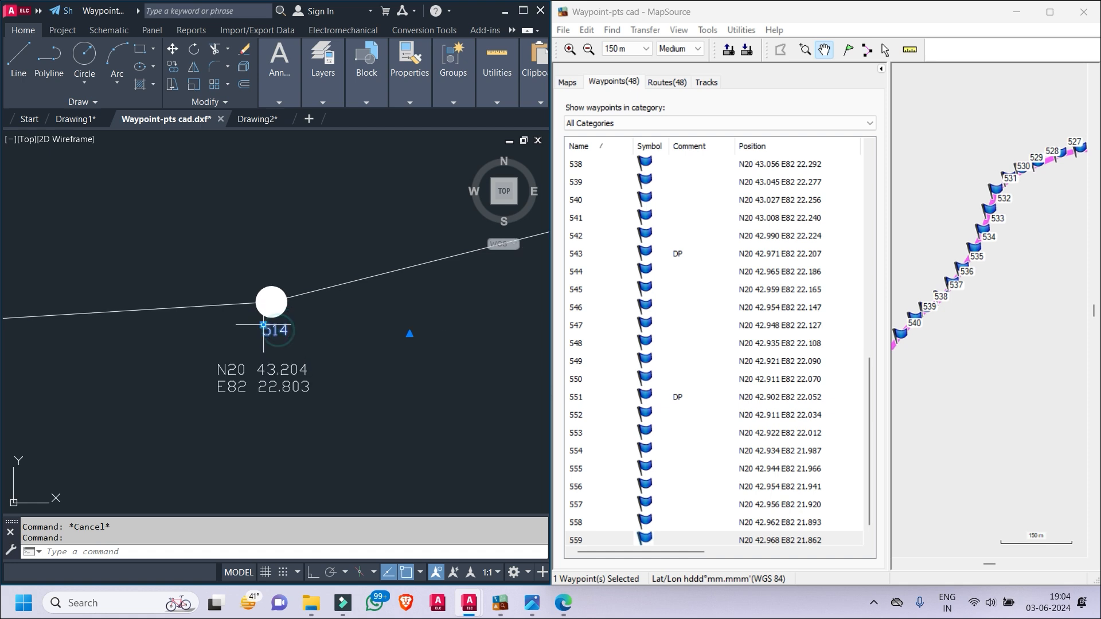
click(262, 332)
scroll(271, 289, up, 5)
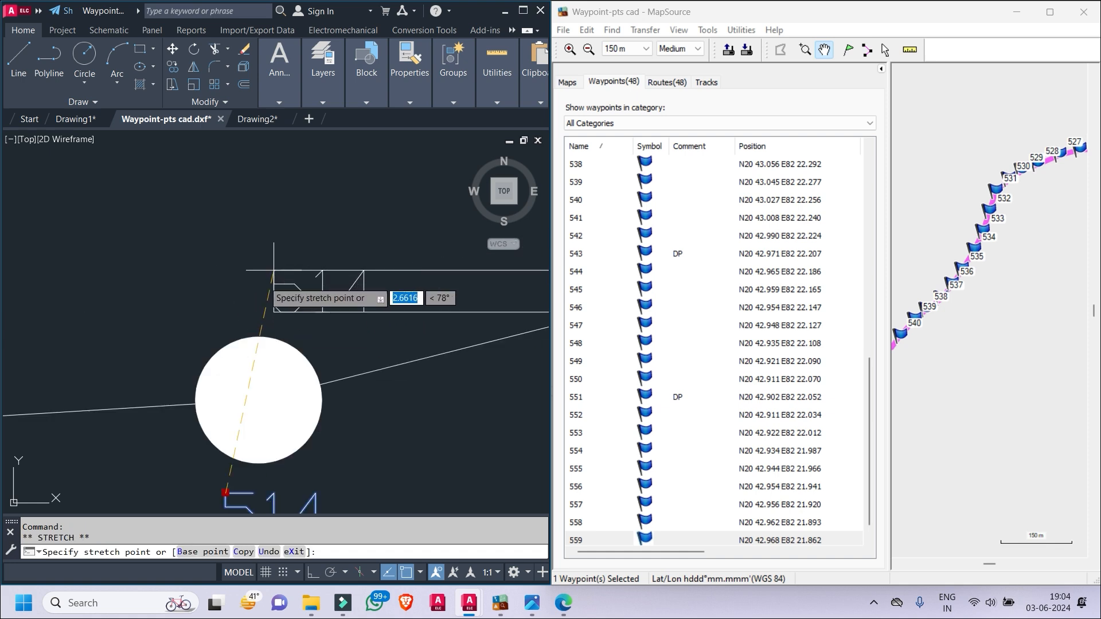
click(218, 271)
key(Escape)
- Move waypoint 514's position label up so it sits directly beneath the circle
scroll(307, 373, down, 4)
middle_drag(309, 446, 315, 375)
click(297, 412)
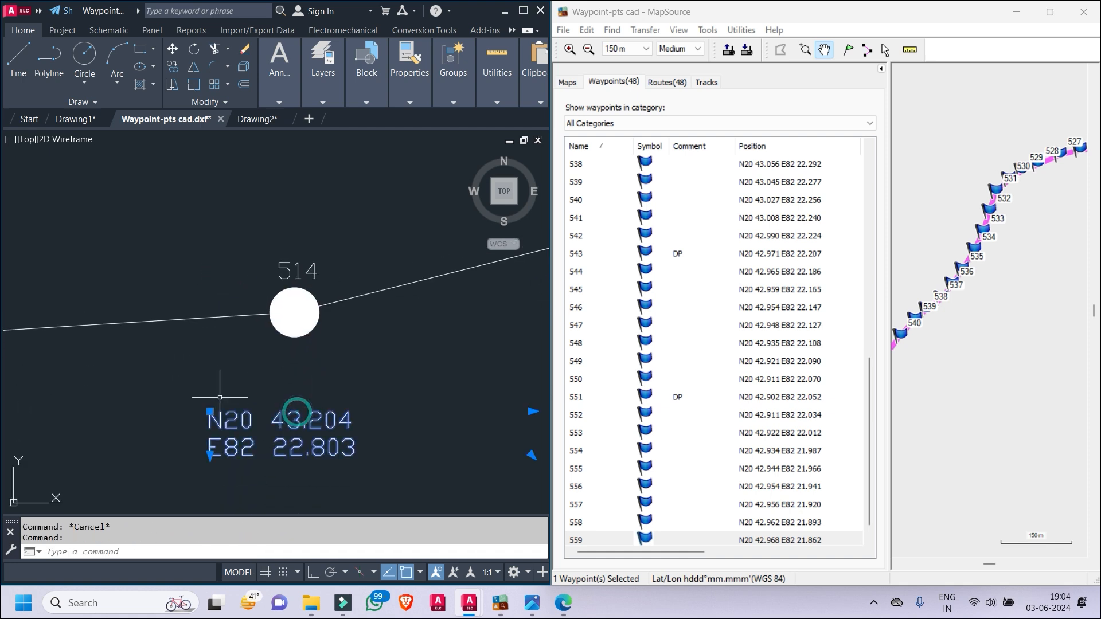
click(210, 411)
click(239, 342)
key(Escape)
- Break waypoint 515's position label into two lines, with N20 43.203 above E82 22.782
scroll(345, 360, down, 4)
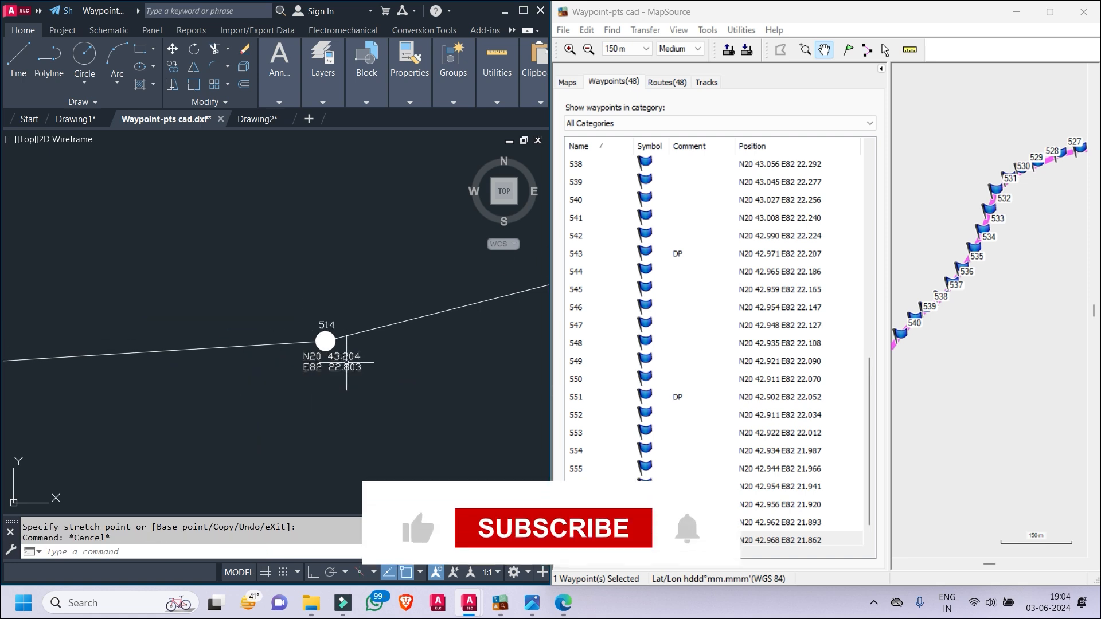
middle_drag(342, 368, 539, 283)
middle_drag(257, 339, 364, 322)
double_click(194, 313)
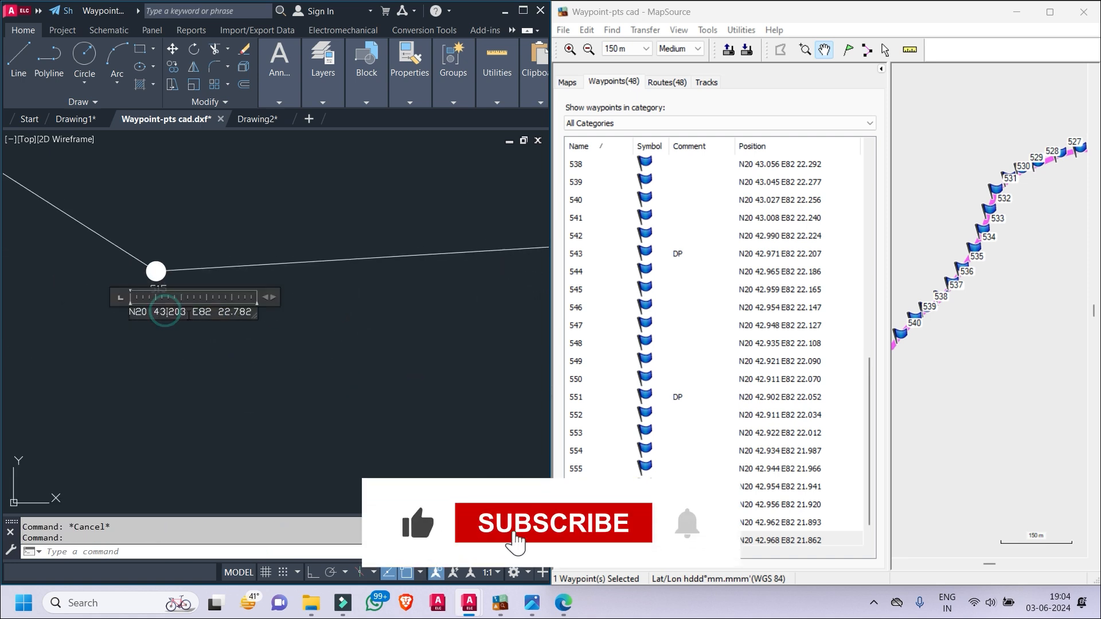
click(370, 337)
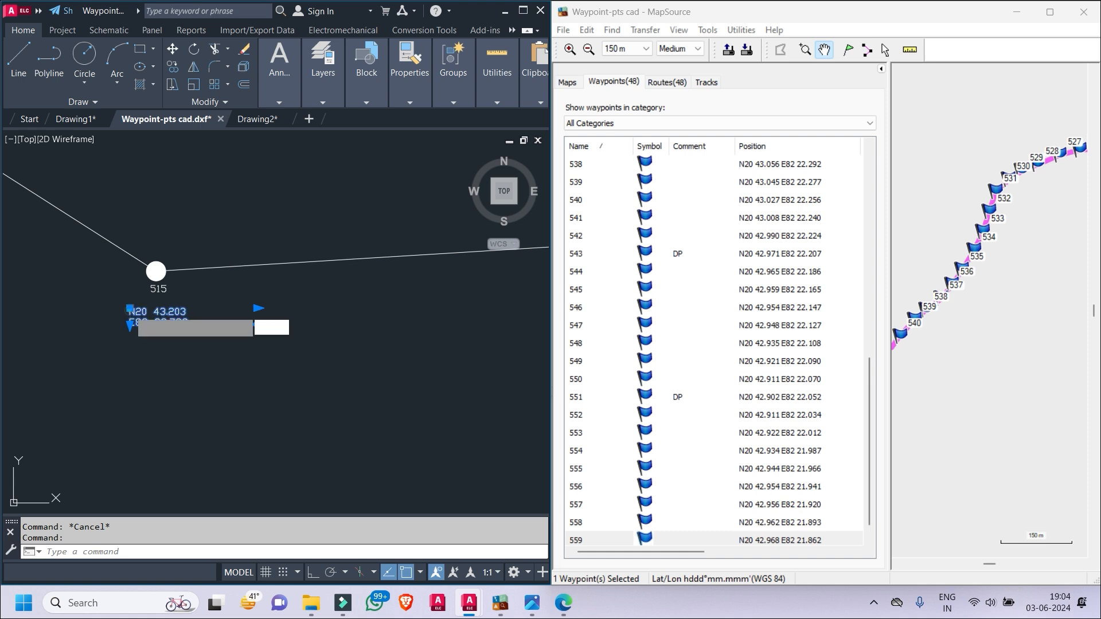
click(129, 310)
scroll(141, 241, up, 3)
key(Escape)
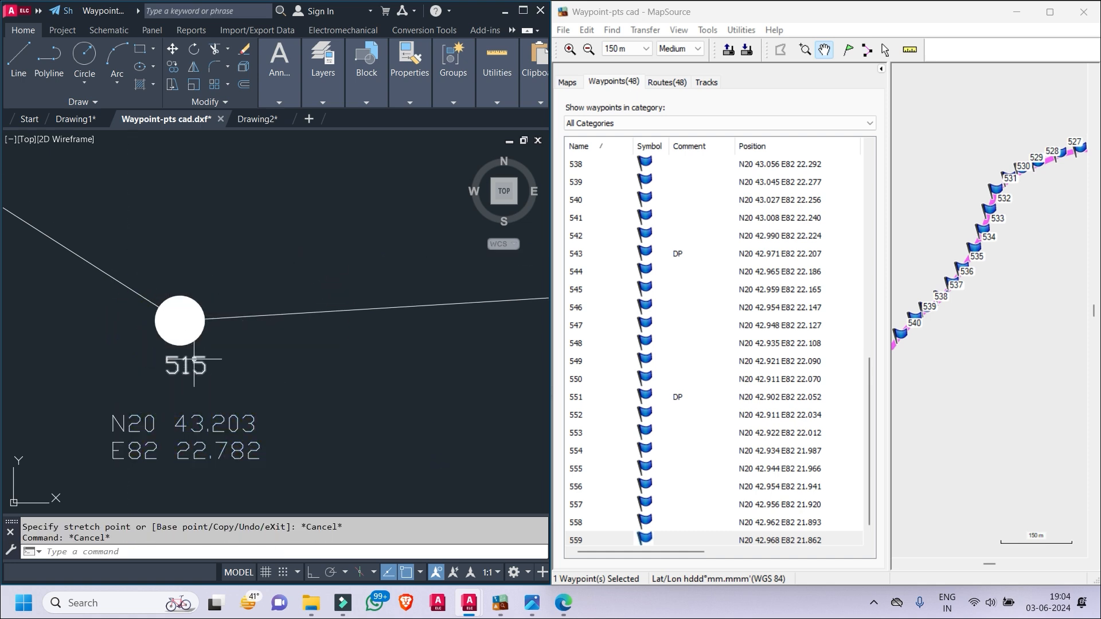
- Move the number 515 from below its circle to just above it
click(167, 357)
key(Escape)
scroll(208, 335, down, 3)
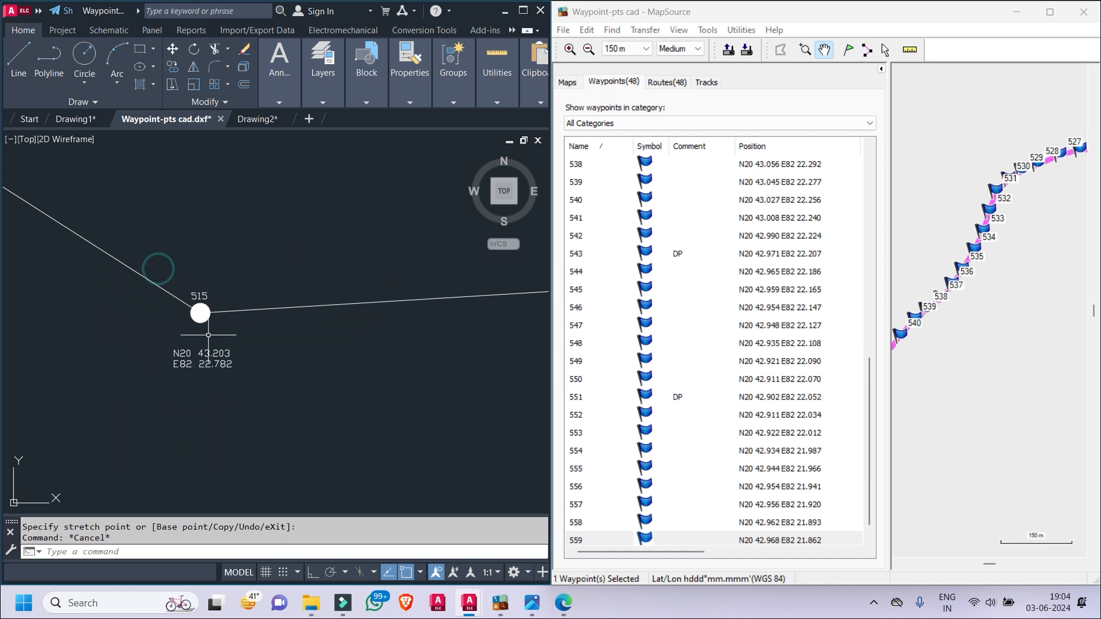
- Move waypoint 515's position label straight up with the Move command so it sits just beneath the circle
click(202, 383)
text(m)
key(space)
click(239, 484)
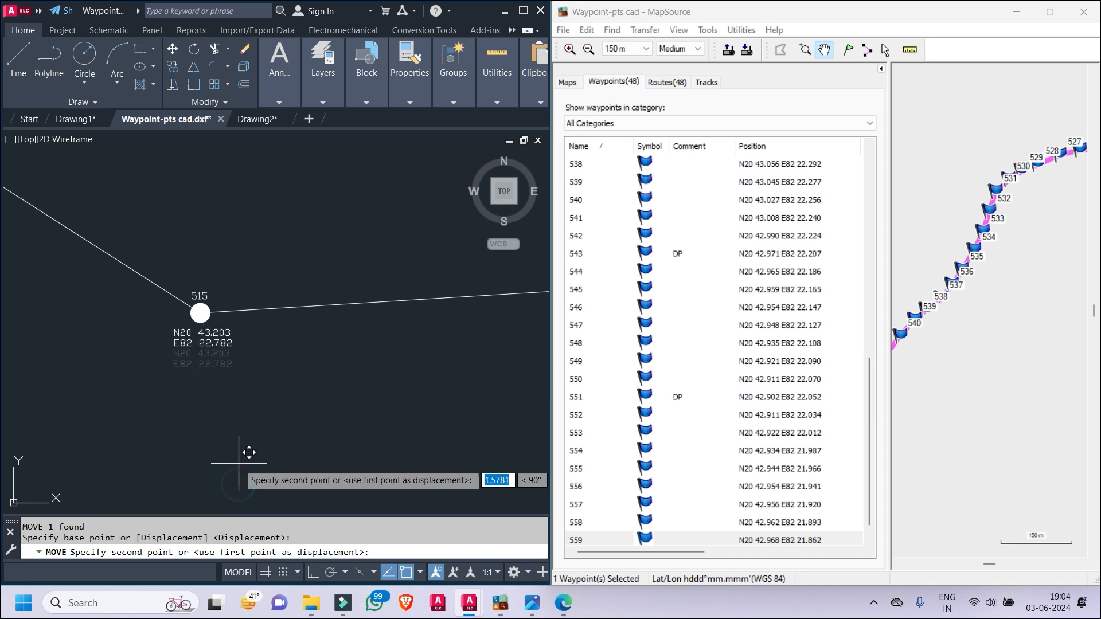
click(242, 465)
- Break waypoint 516's position label into two lines, with N20 43.220 above E82 22.755
scroll(243, 465, down, 4)
middle_drag(135, 358, 228, 353)
middle_drag(103, 230, 211, 287)
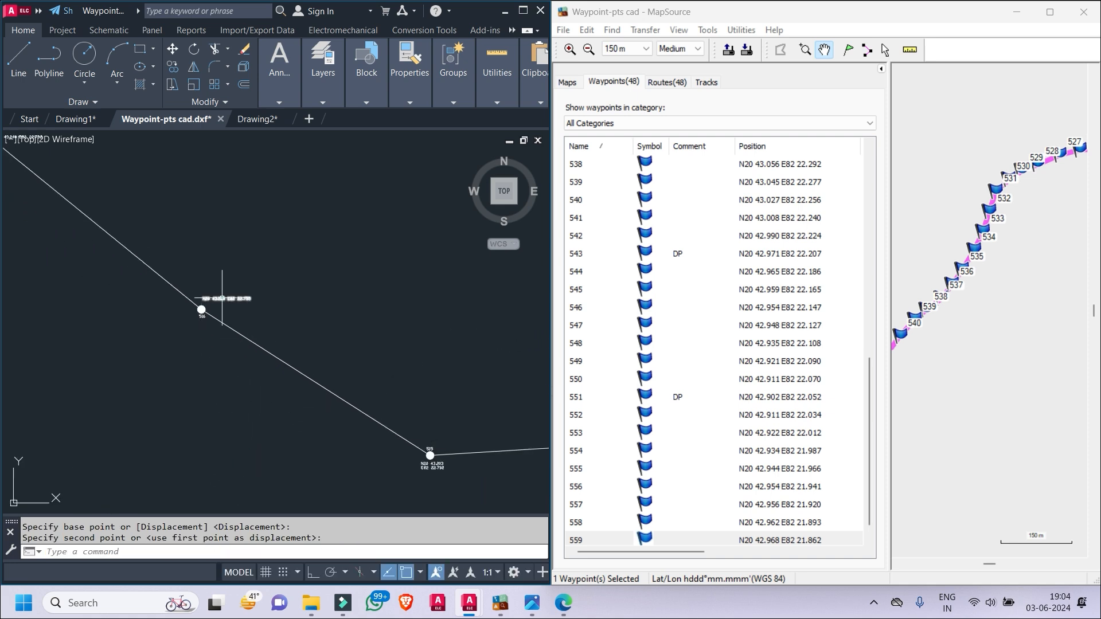
double_click(222, 298)
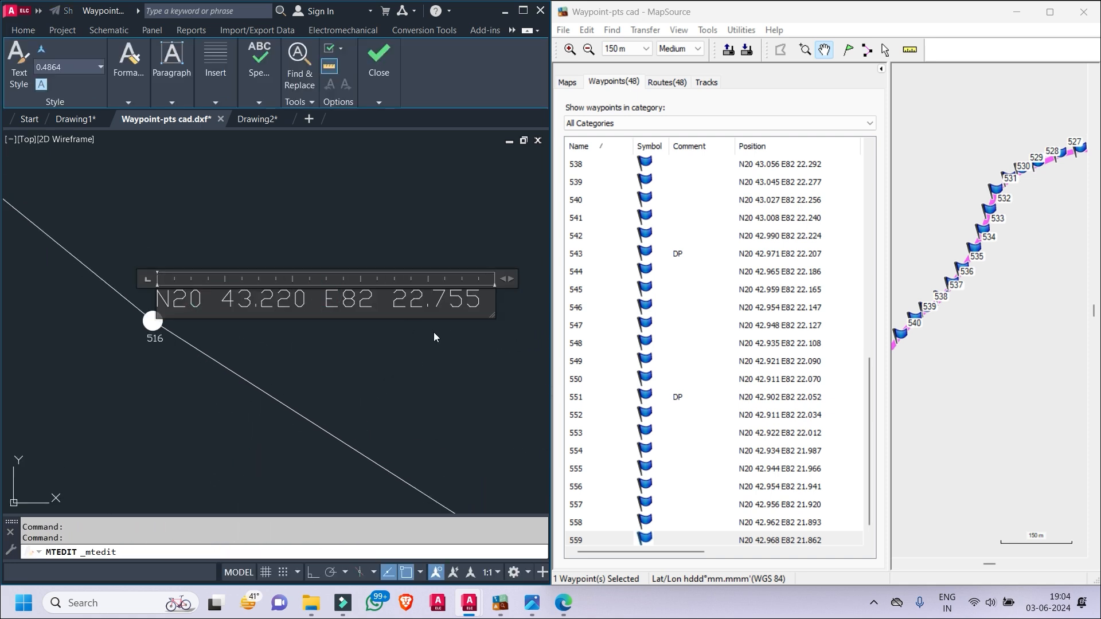
key(Return)
key(Escape)
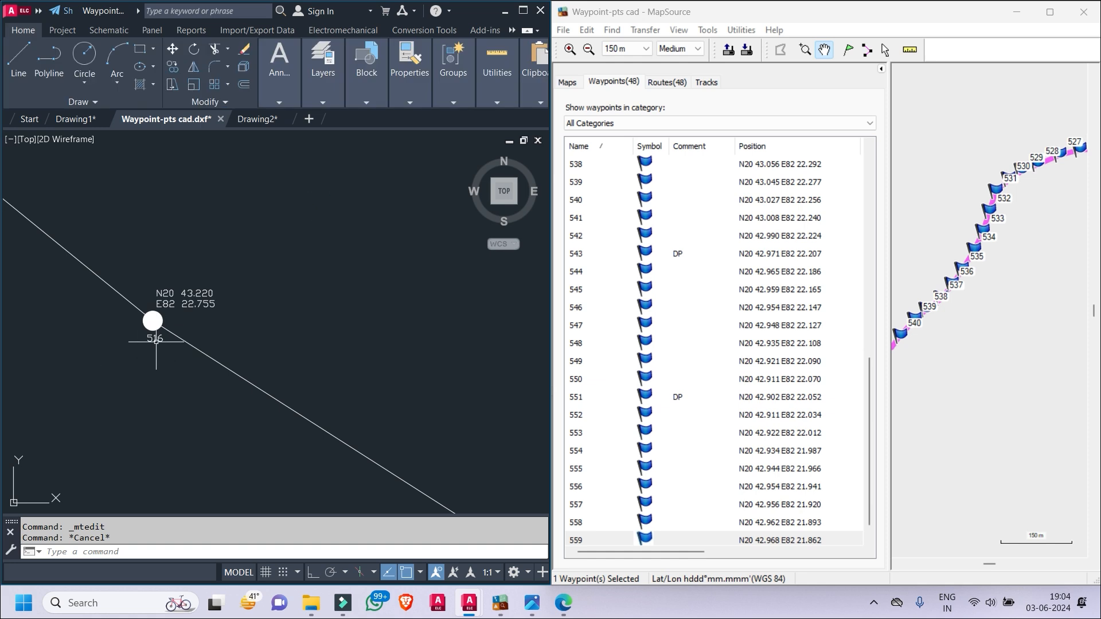
- Move the number 516 from below its circle to the empty space right of its position label
click(145, 341)
click(262, 307)
key(Escape)
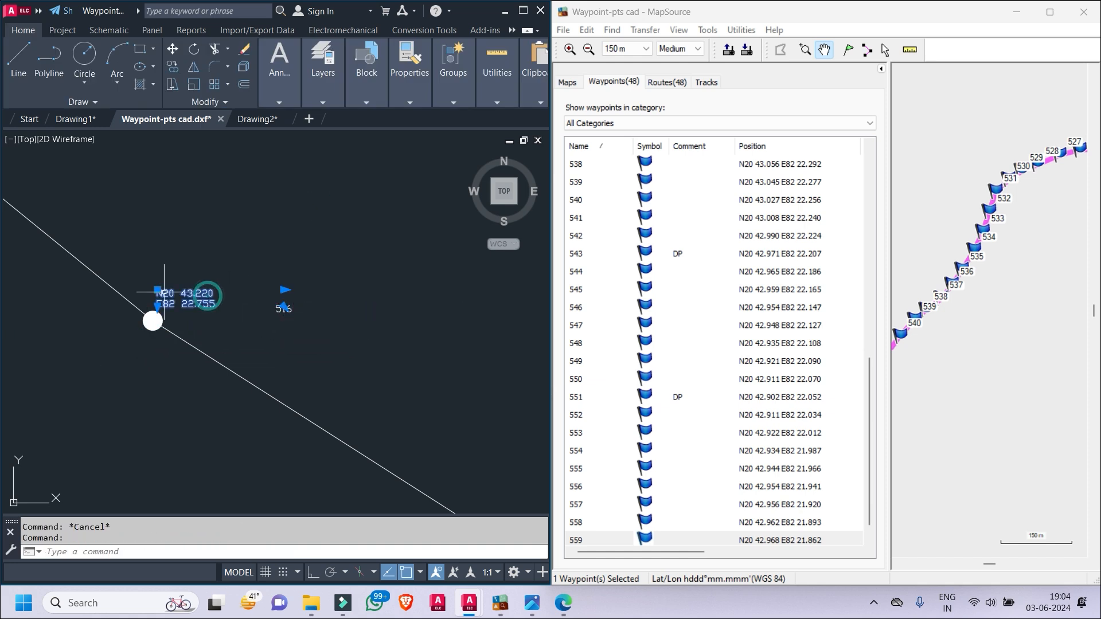
- Move waypoint 516's two-line position label to the clear area just below its circle, on the lower side of the route line
click(159, 290)
scroll(126, 367, up, 4)
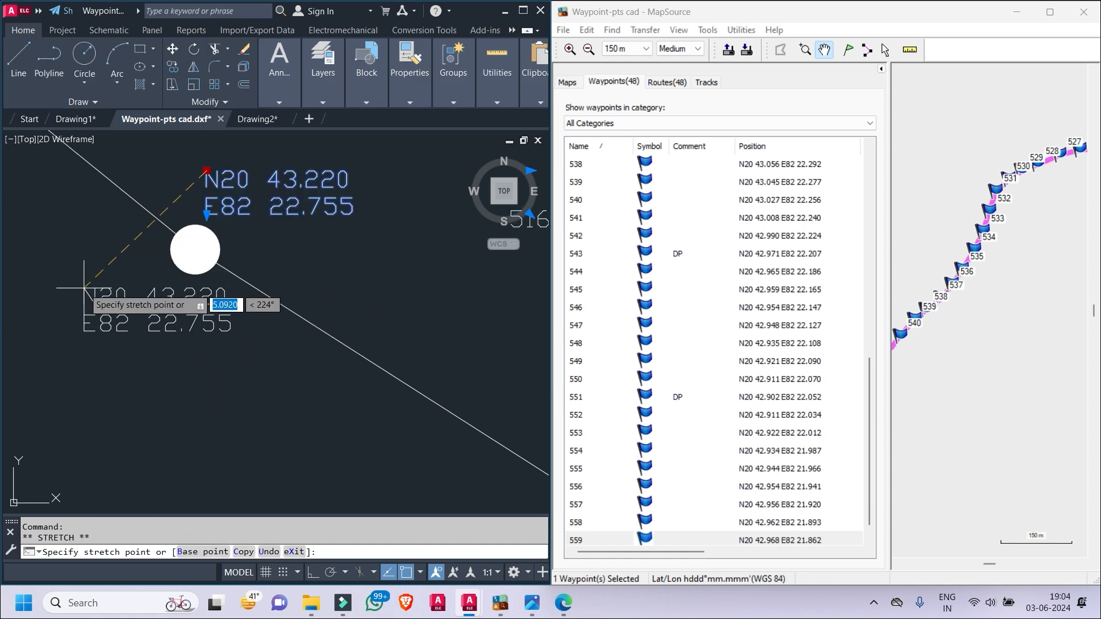
key(Escape)
- Bring the number 516 back to its circle, placing it just to the upper right, above the route line
middle_drag(364, 276, 98, 323)
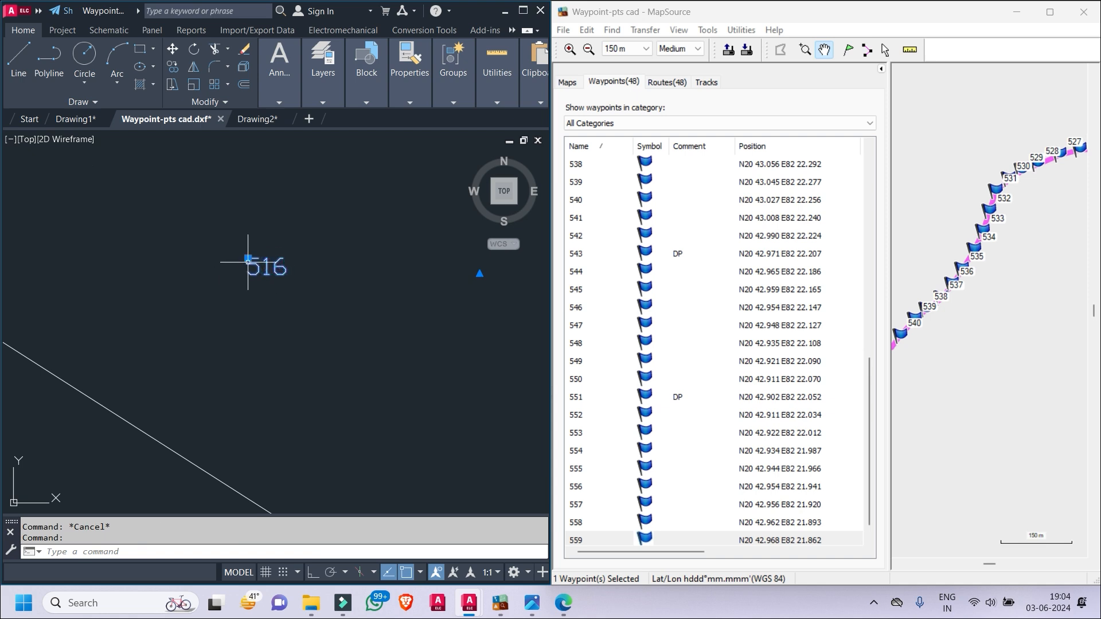
click(247, 259)
scroll(248, 259, up, 2)
key(Escape)
scroll(413, 334, down, 5)
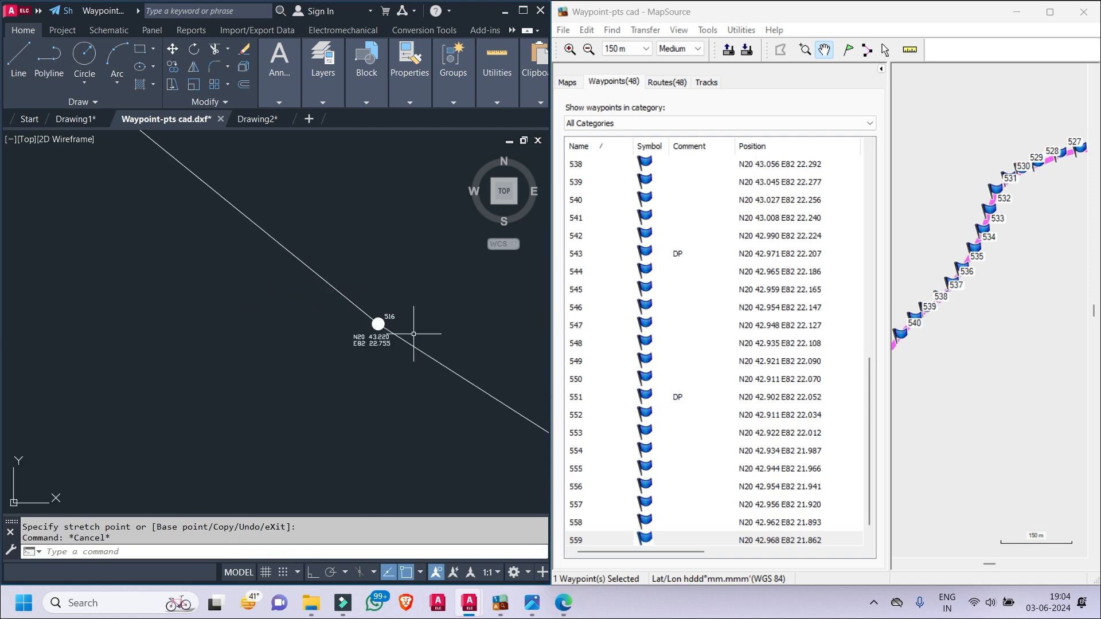
middle_drag(414, 333, 187, 310)
scroll(187, 275, down, 4)
middle_drag(293, 326, 349, 430)
scroll(143, 285, up, 2)
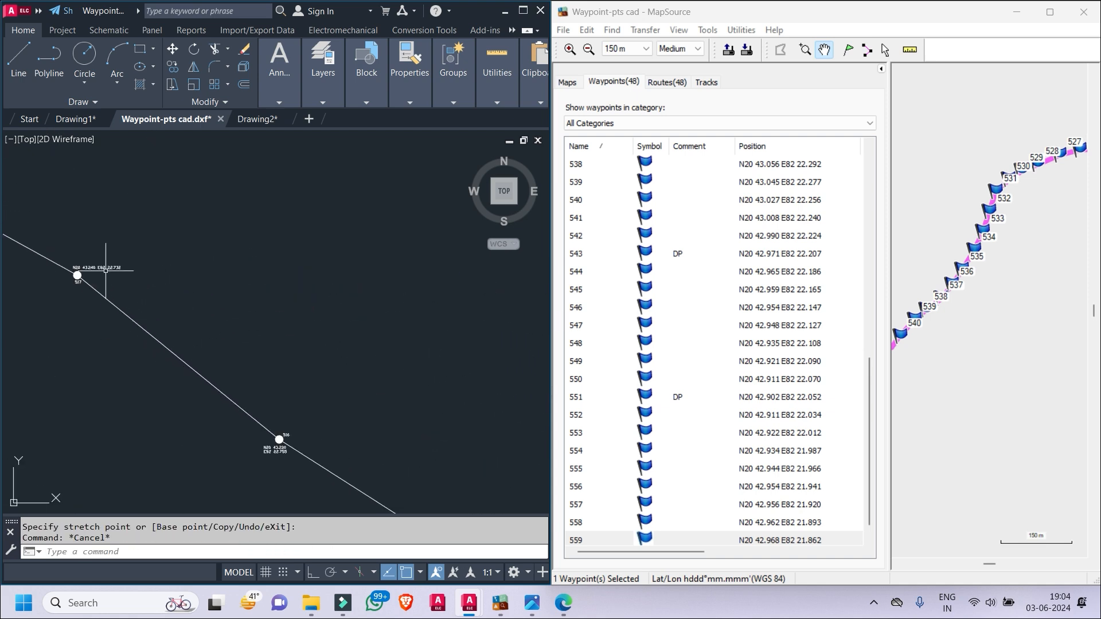
click(873, 602)
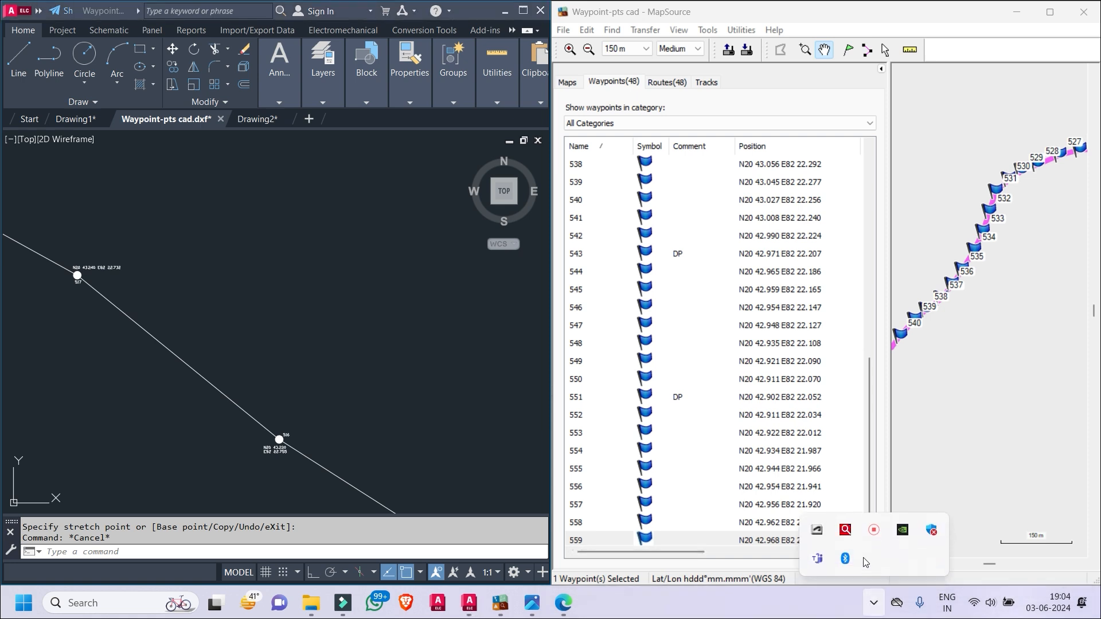
click(873, 533)
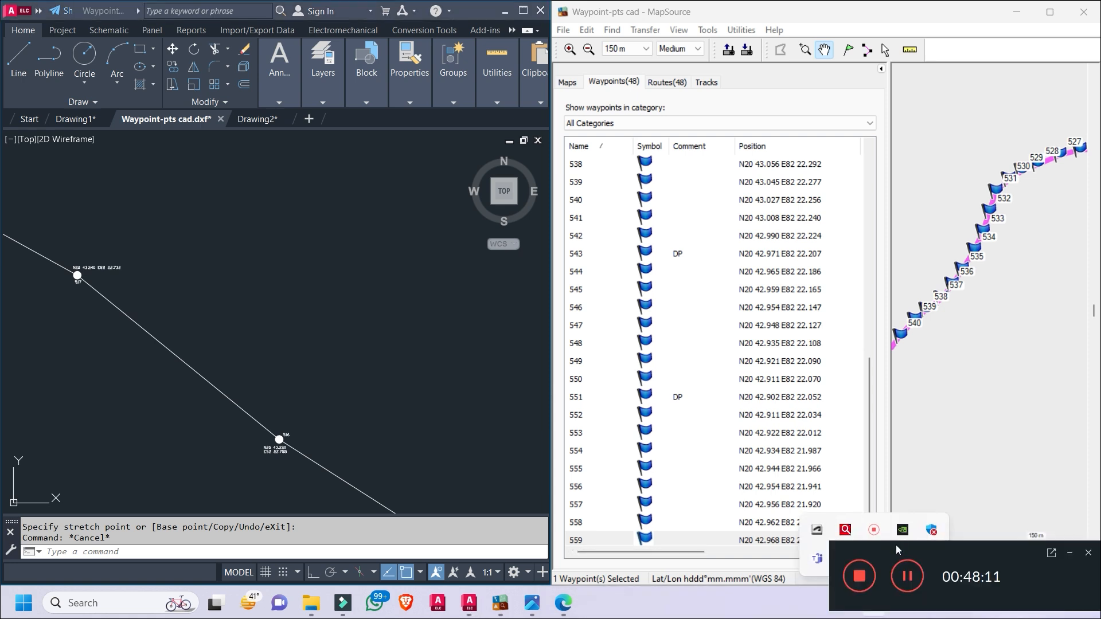
click(907, 576)
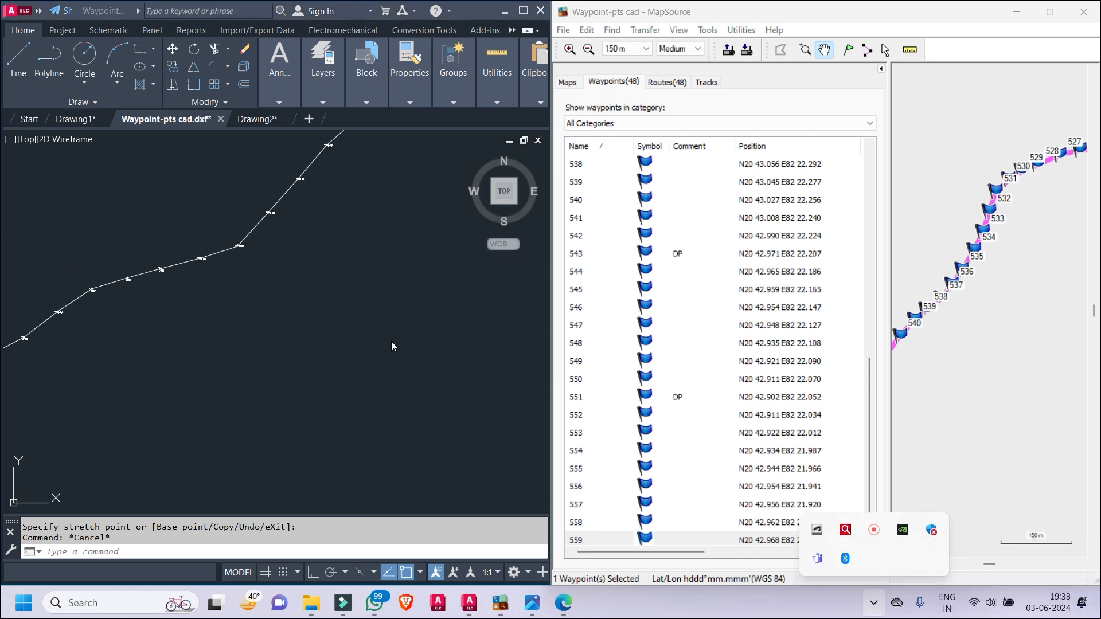
- Review the route and its waypoint labels, and maximize the AutoCAD window to inspect waypoints 513 to 515
click(392, 344)
scroll(375, 309, down, 3)
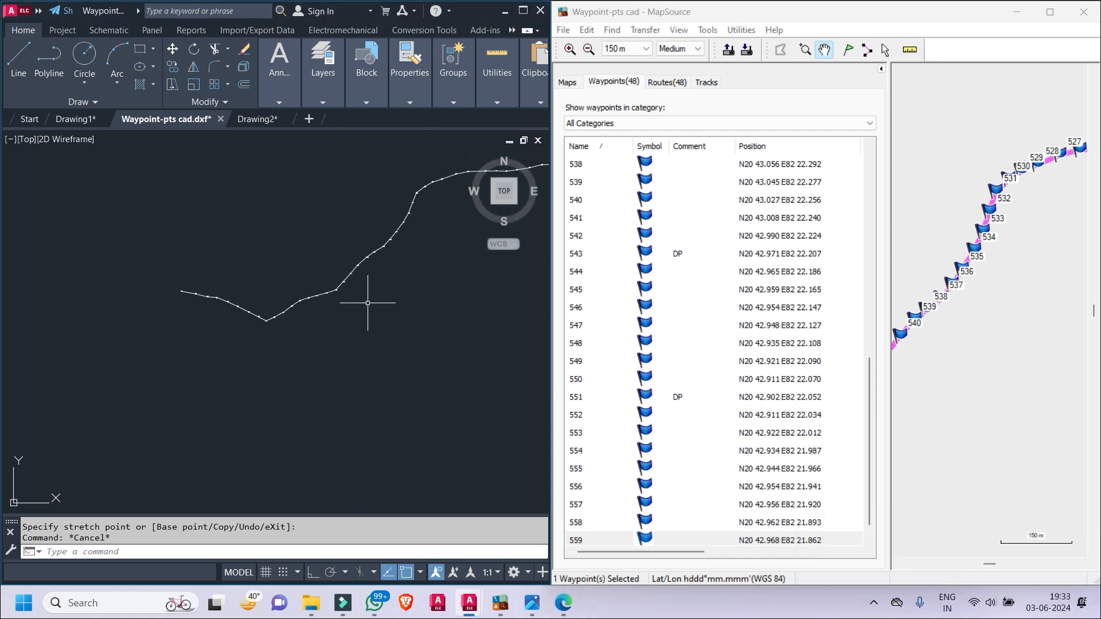
scroll(195, 322, up, 6)
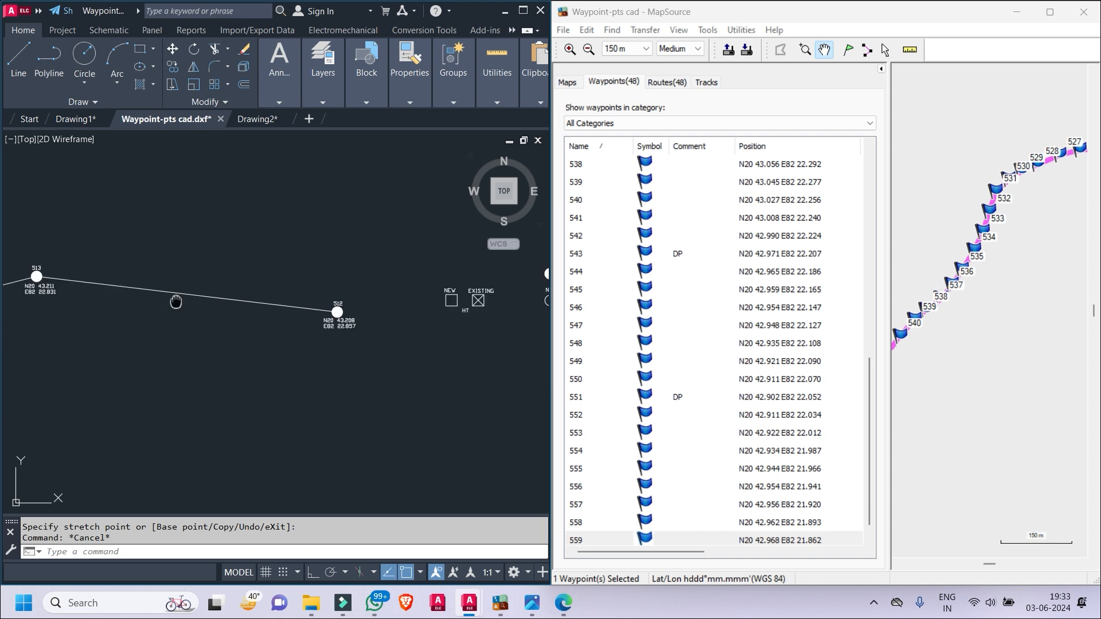
scroll(167, 304, down, 3)
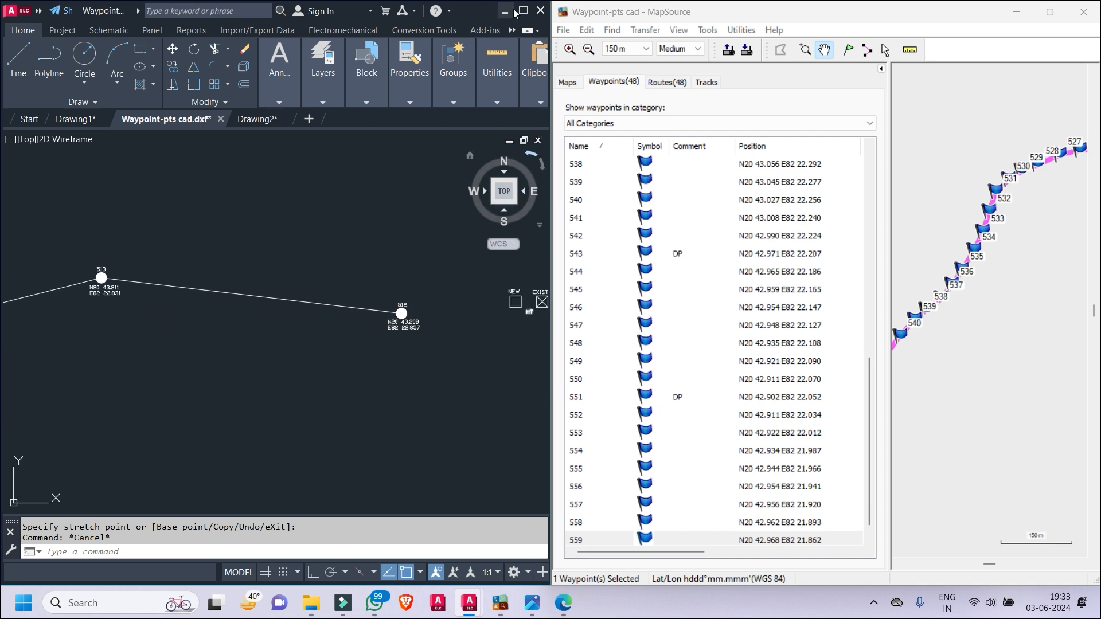
click(525, 10)
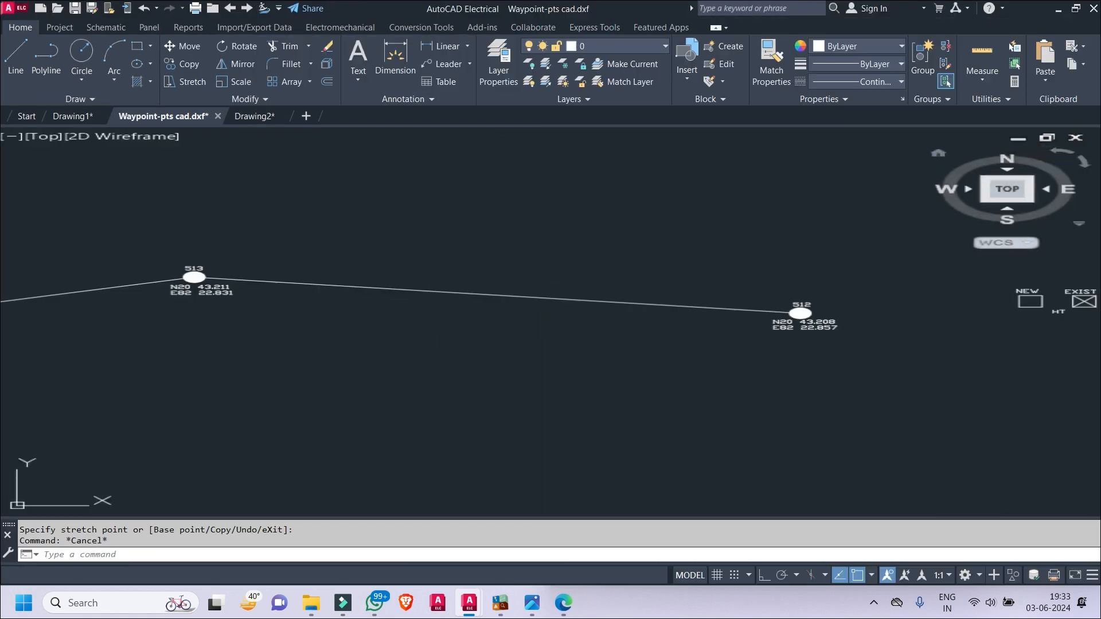
scroll(574, 321, down, 5)
scroll(304, 353, up, 2)
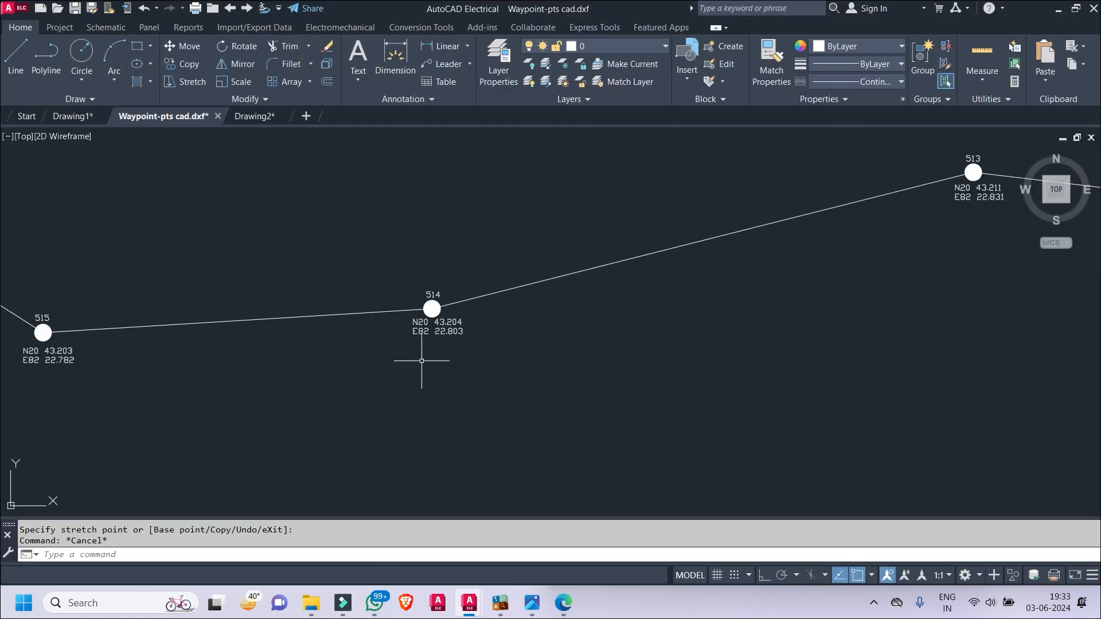
- Examine the waypoint numbers and position labels along the route from waypoint 514 to waypoint 532
scroll(420, 361, up, 1)
middle_drag(290, 353, 929, 422)
middle_drag(143, 291, 698, 438)
scroll(698, 437, down, 1)
middle_drag(400, 186, 593, 370)
middle_drag(361, 198, 616, 379)
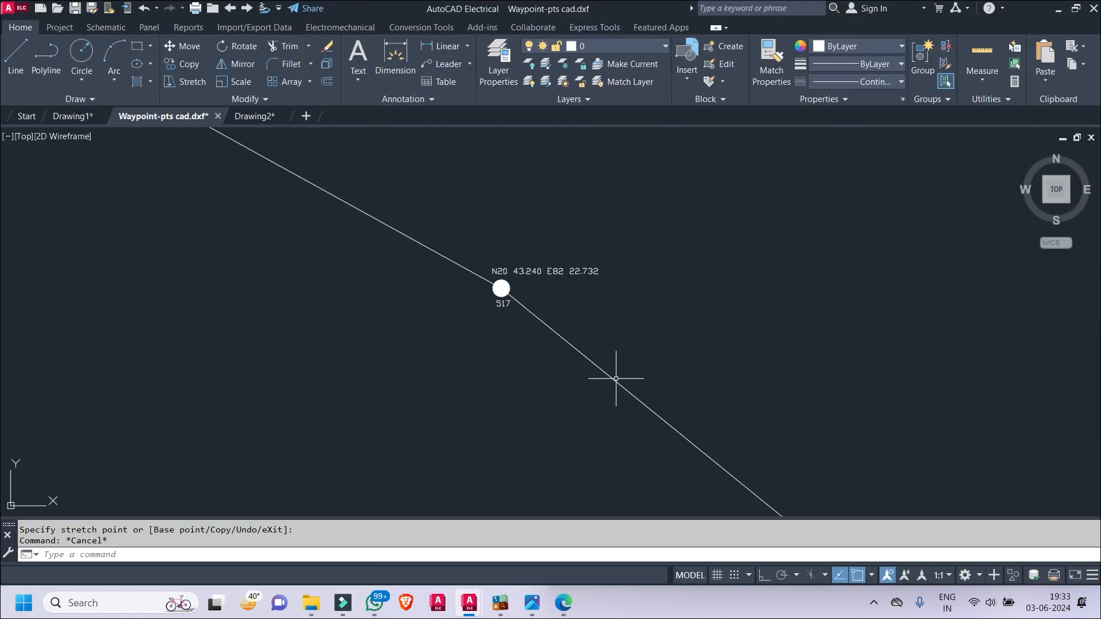
middle_drag(435, 206, 627, 376)
middle_drag(317, 230, 656, 438)
middle_drag(396, 407, 656, 337)
middle_drag(459, 389, 646, 339)
middle_drag(373, 356, 653, 305)
middle_drag(287, 344, 689, 316)
middle_drag(367, 395, 648, 272)
middle_drag(338, 306, 661, 241)
middle_drag(367, 286, 848, 311)
scroll(849, 311, down, 2)
middle_drag(447, 311, 868, 323)
middle_drag(636, 309, 1023, 246)
middle_drag(674, 270, 917, 215)
middle_drag(545, 298, 785, 231)
middle_drag(367, 396, 738, 197)
middle_drag(487, 298, 674, 204)
middle_drag(458, 344, 622, 215)
middle_drag(574, 247, 606, 213)
middle_drag(527, 291, 580, 82)
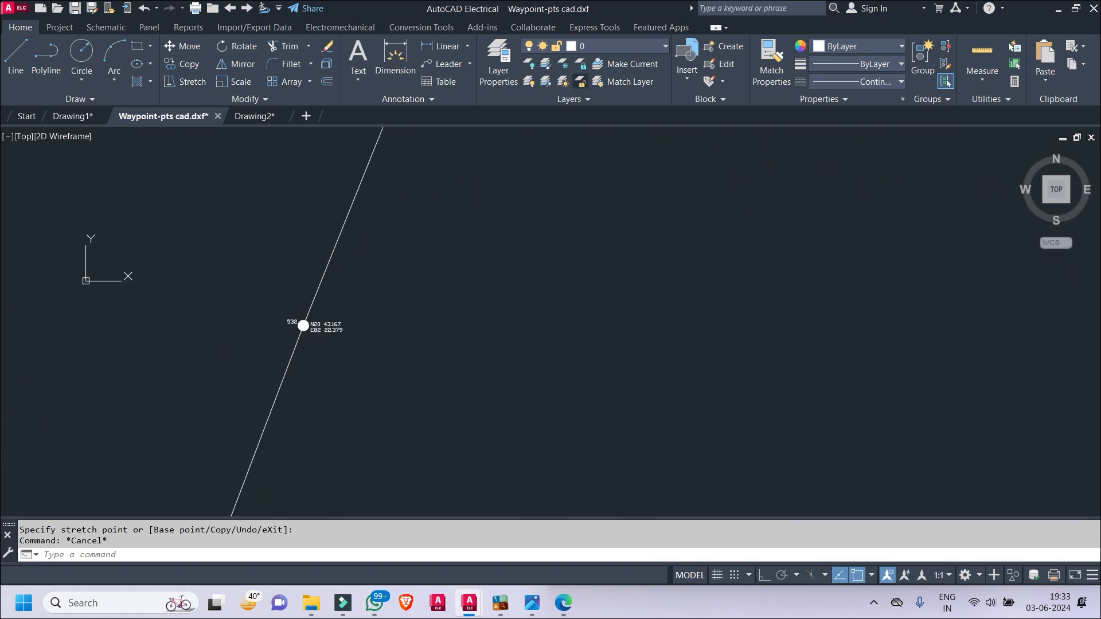
- Move the number 532 slightly down and left so it sits level with its circle, clear of the route line
scroll(369, 387, up, 2)
middle_drag(370, 387, 481, 335)
scroll(427, 213, up, 4)
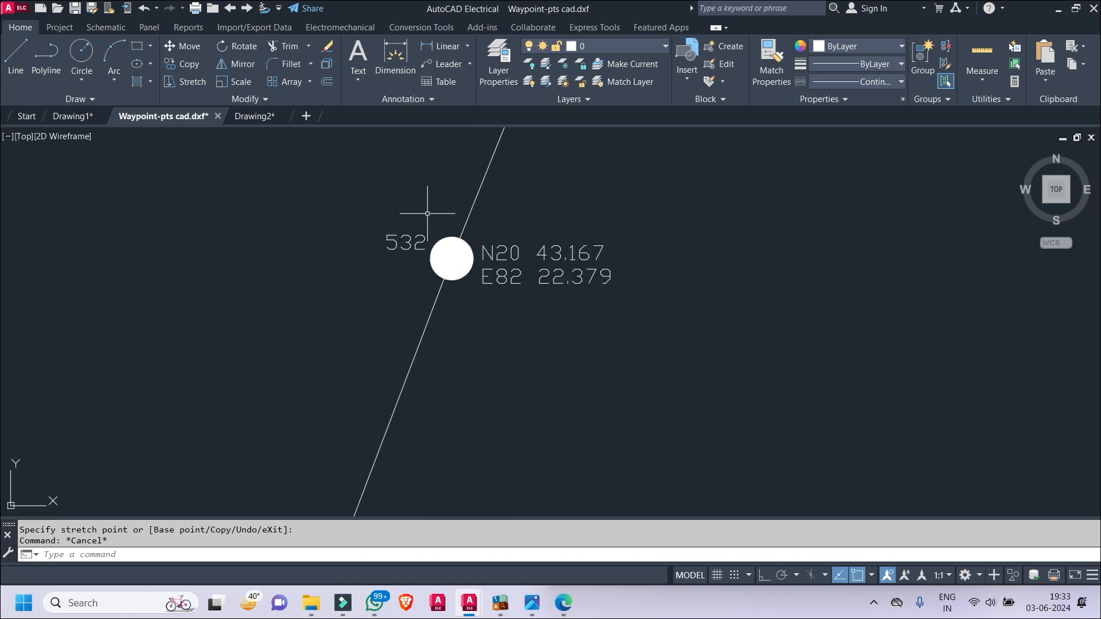
scroll(416, 219, up, 4)
click(410, 246)
click(390, 285)
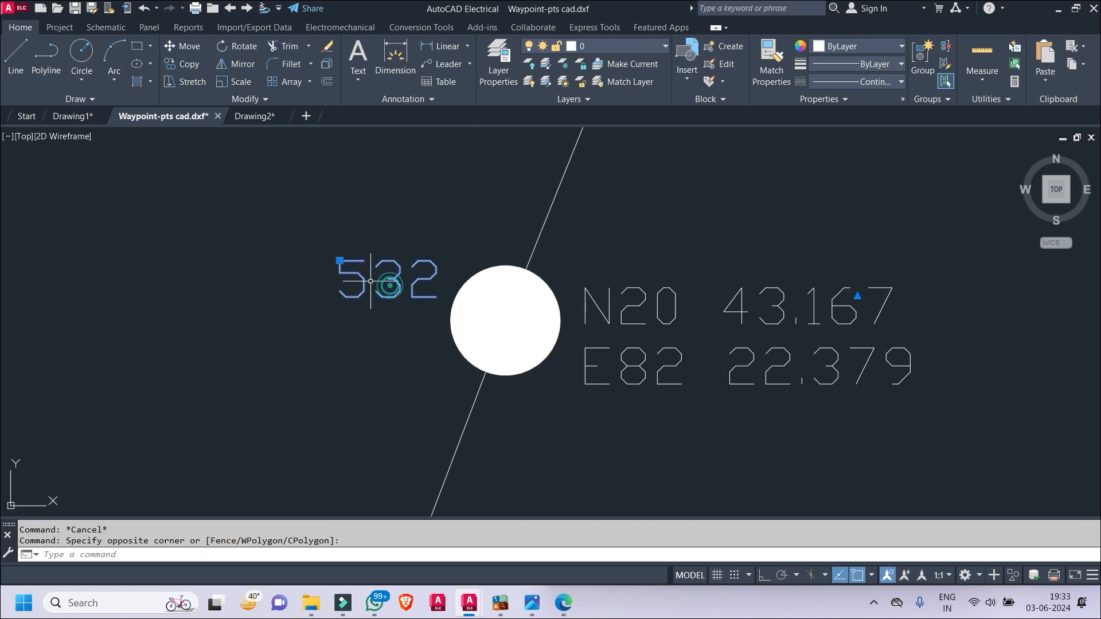
click(340, 260)
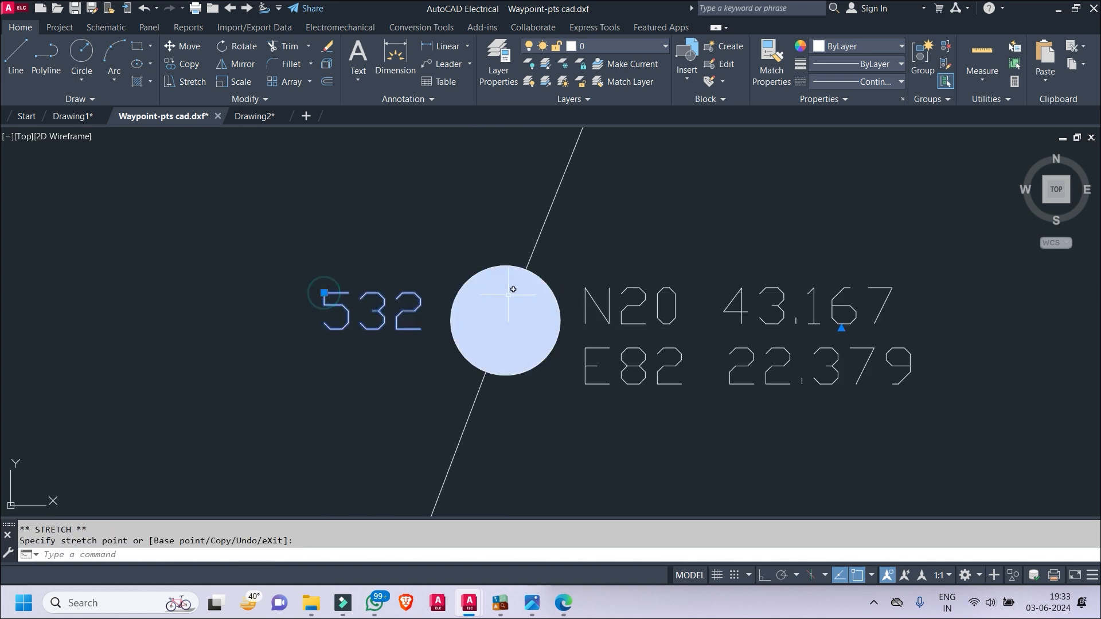
key(Escape)
- Copy the HT text from the legend symbols to just below the route line between waypoints 512 and 513
scroll(719, 296, down, 15)
middle_drag(755, 290, 319, 302)
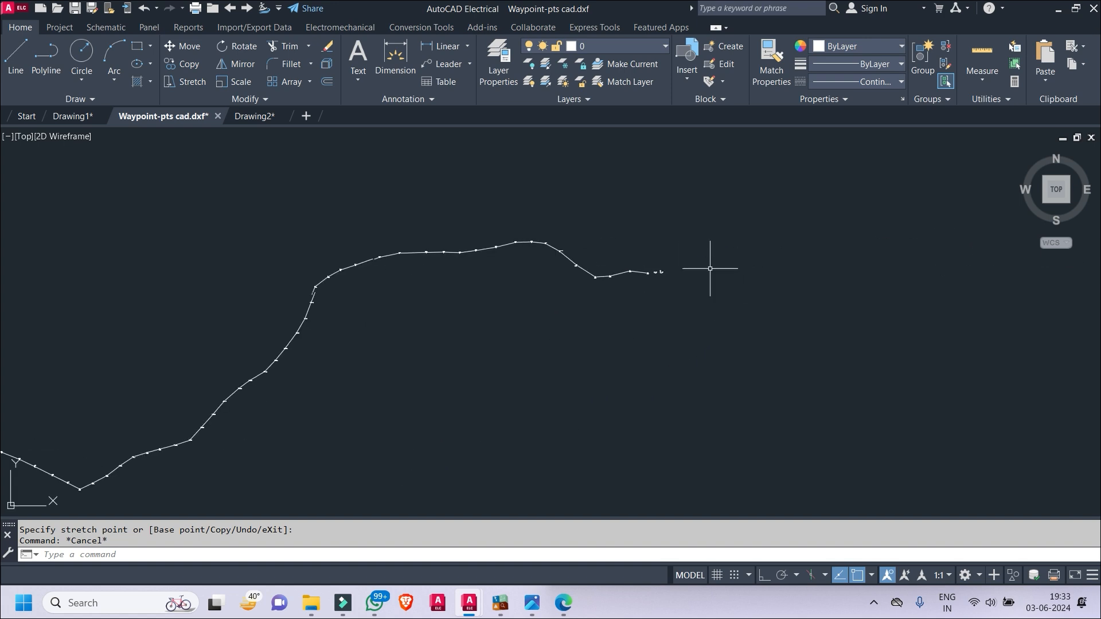
scroll(637, 280, up, 5)
scroll(578, 266, up, 2)
scroll(580, 263, up, 4)
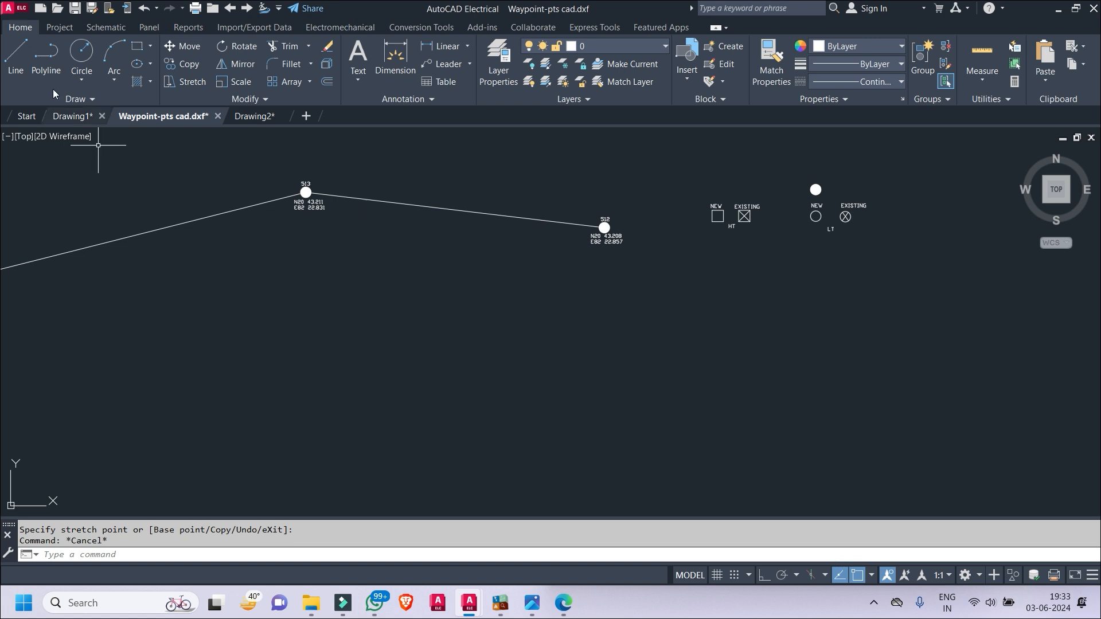
scroll(732, 236, up, 4)
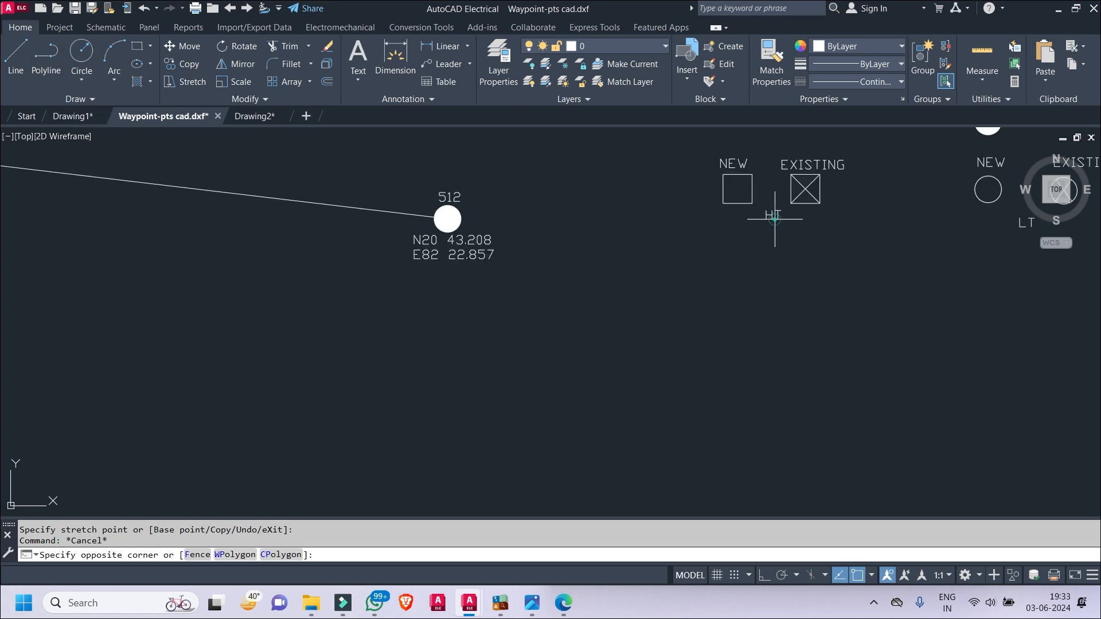
right_click(762, 269)
click(753, 236)
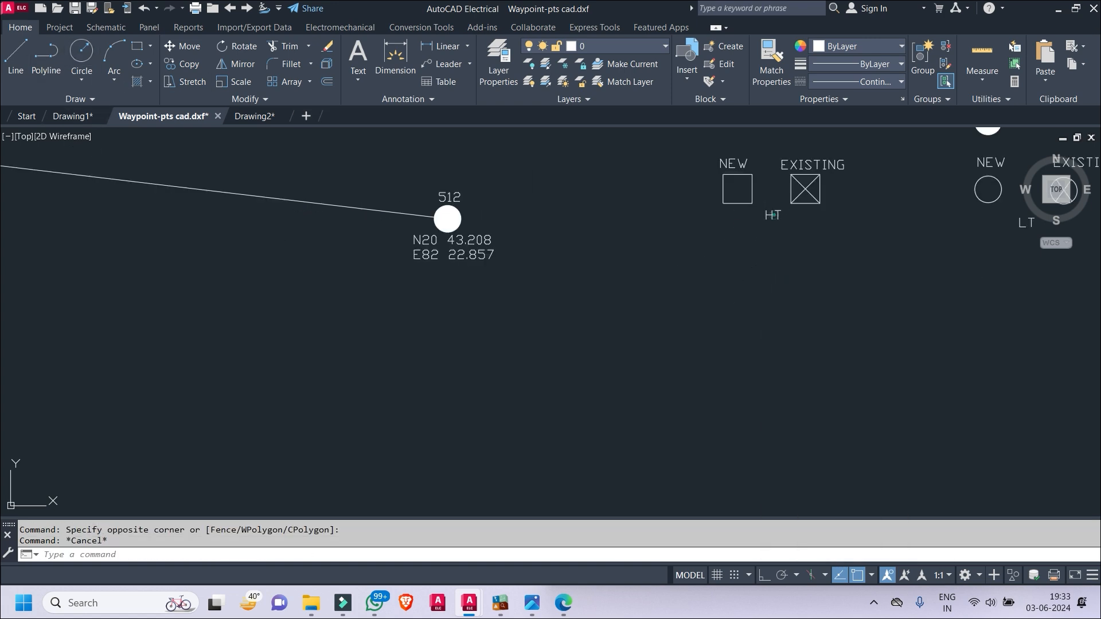
click(772, 214)
right_click(772, 214)
click(805, 337)
click(770, 217)
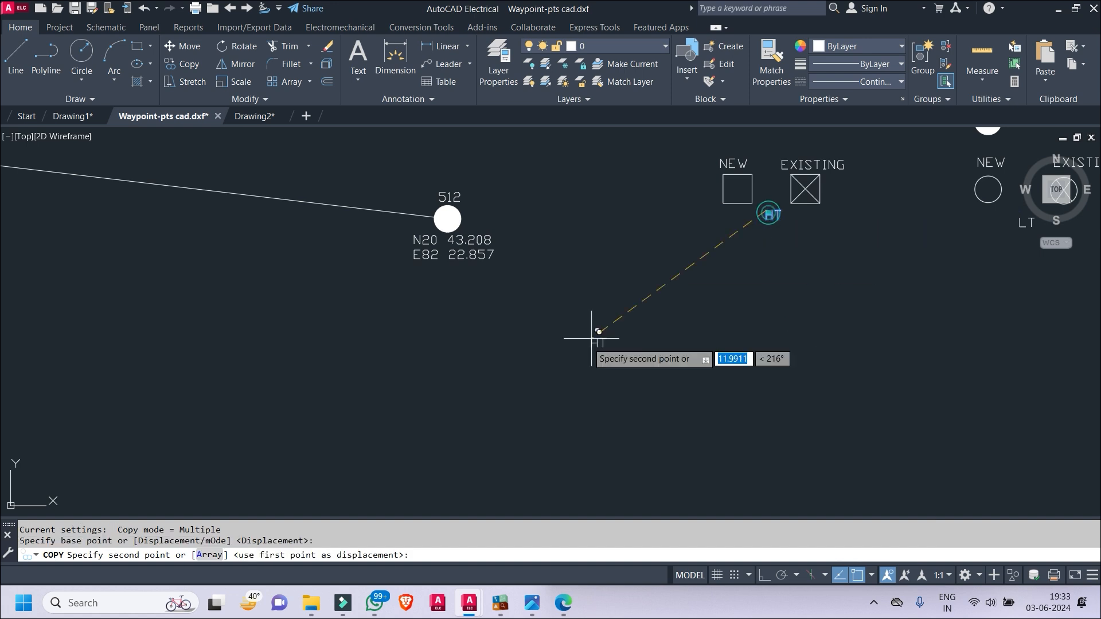
scroll(410, 216, up, 3)
click(361, 257)
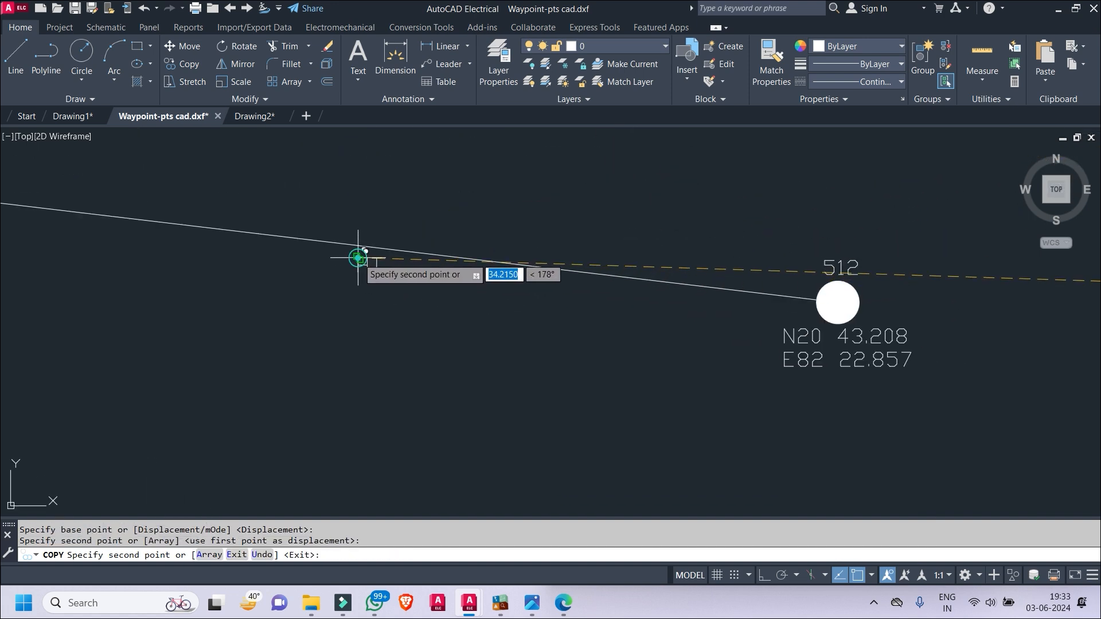
key(Escape)
middle_drag(459, 303, 817, 379)
key(Escape)
key(Escape)
scroll(727, 341, down, 3)
scroll(734, 349, up, 2)
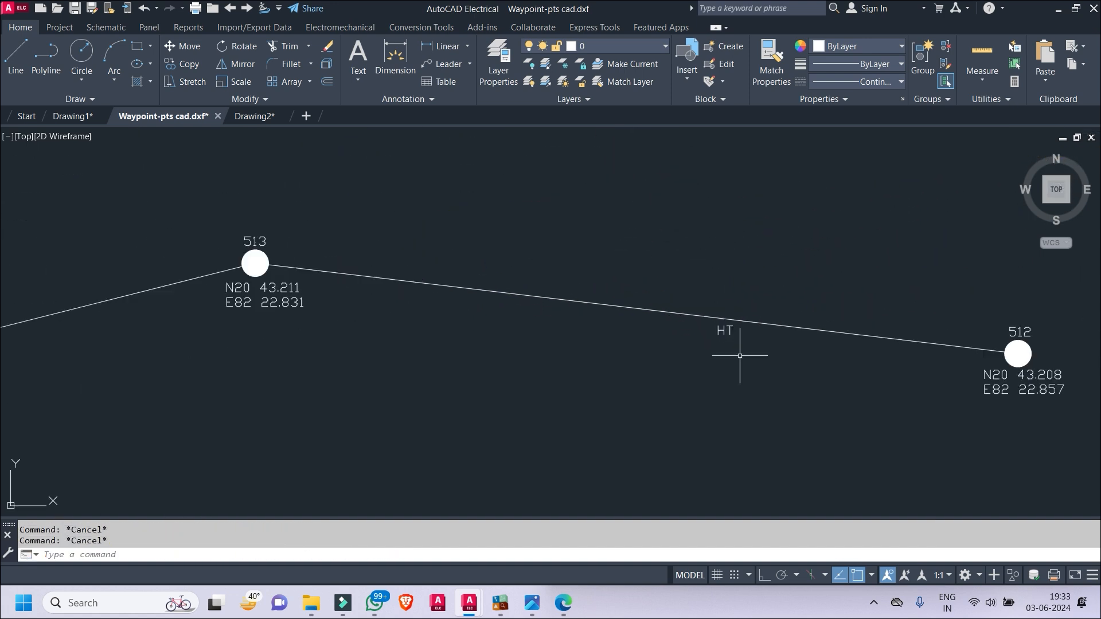
- Move the copied HT label along the underside of the route line toward waypoint 513, near the span's middle
scroll(718, 326, up, 2)
click(718, 327)
scroll(769, 368, down, 3)
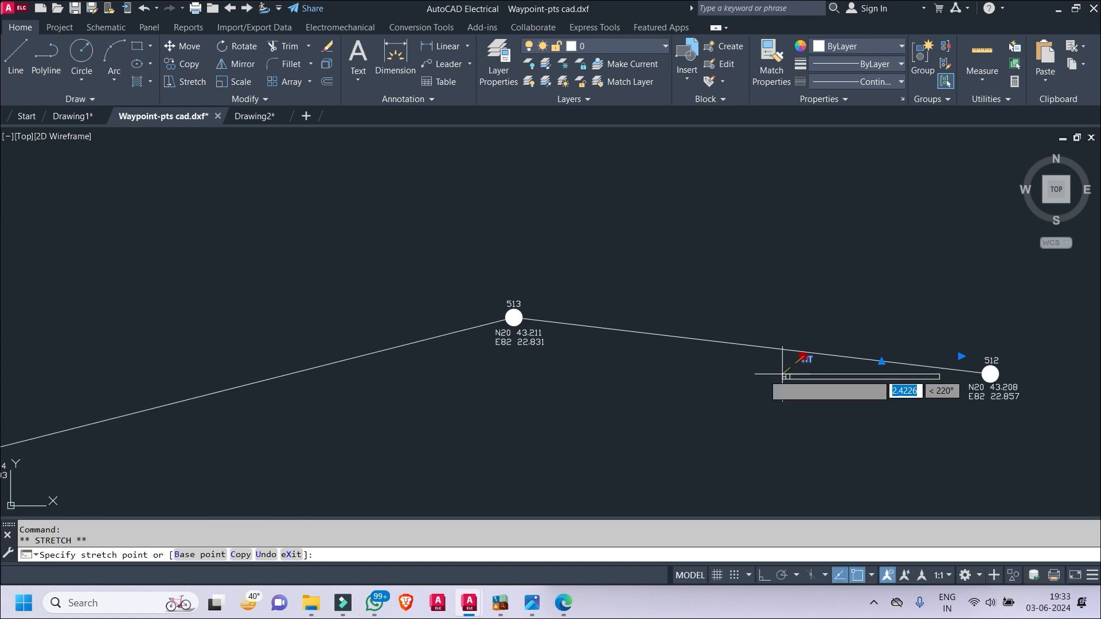
scroll(715, 354, up, 4)
click(607, 301)
key(Escape)
scroll(709, 358, down, 5)
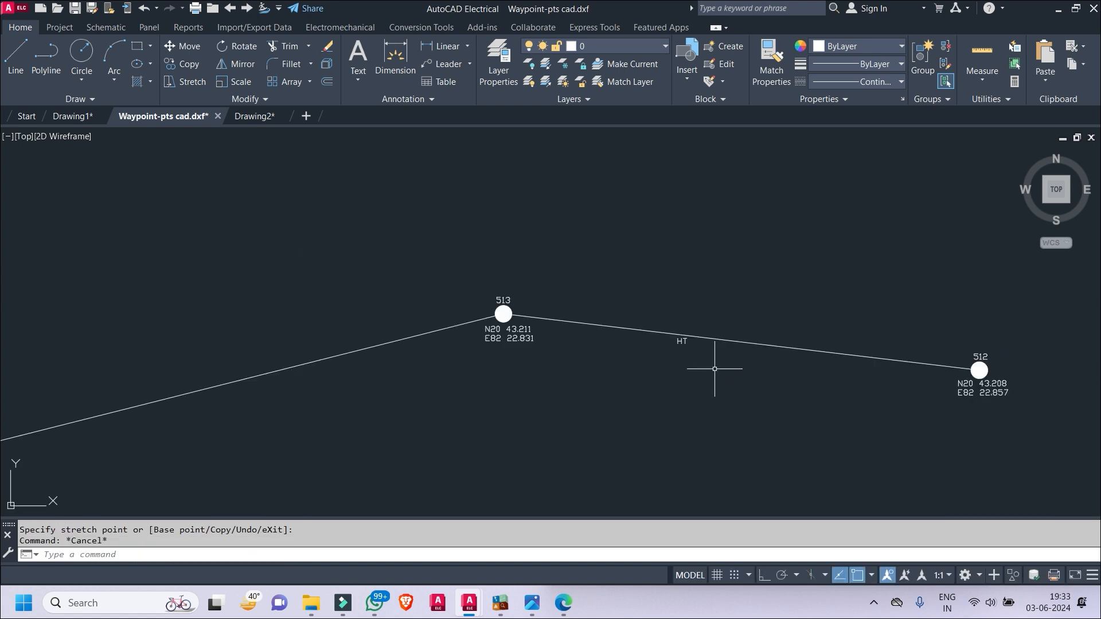
- Shift the HT label slightly back toward waypoint 512, keeping it just below the route line
scroll(685, 344, up, 4)
click(670, 325)
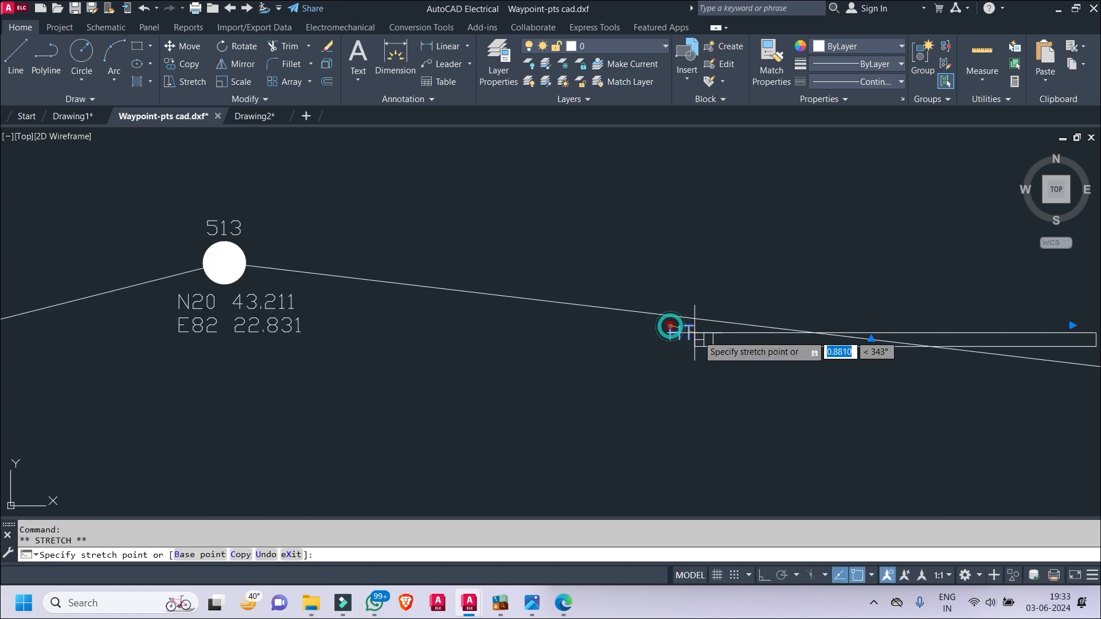
click(711, 328)
key(Escape)
key(Escape)
scroll(790, 365, down, 5)
scroll(758, 347, up, 4)
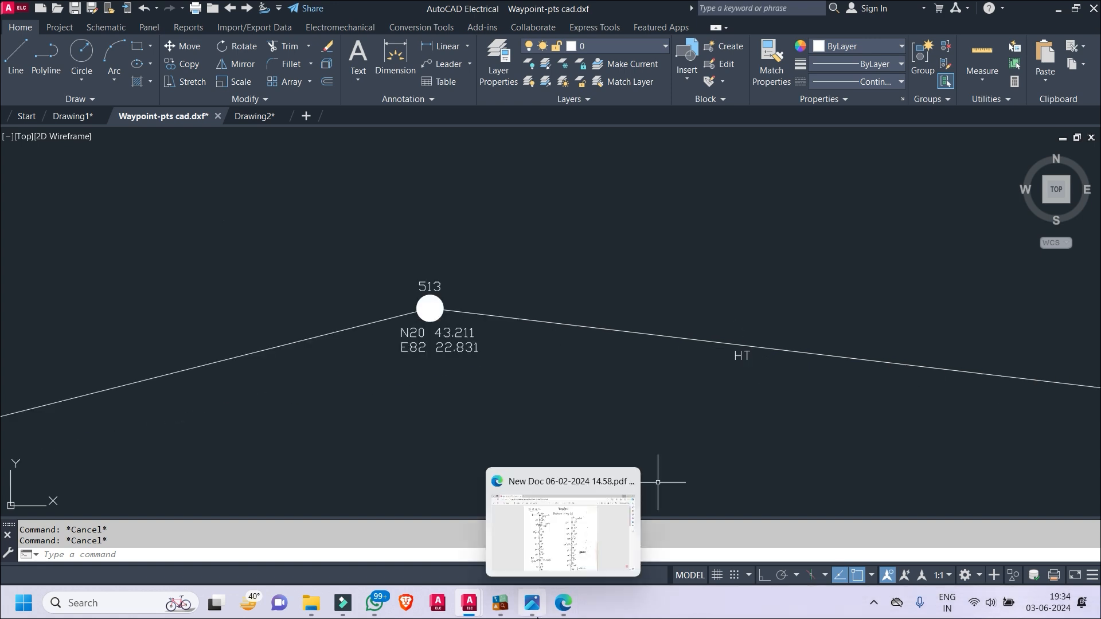
- Switch to MapSource and check the waypoint list and comments from waypoint 512 onward
click(504, 612)
scroll(739, 296, up, 9)
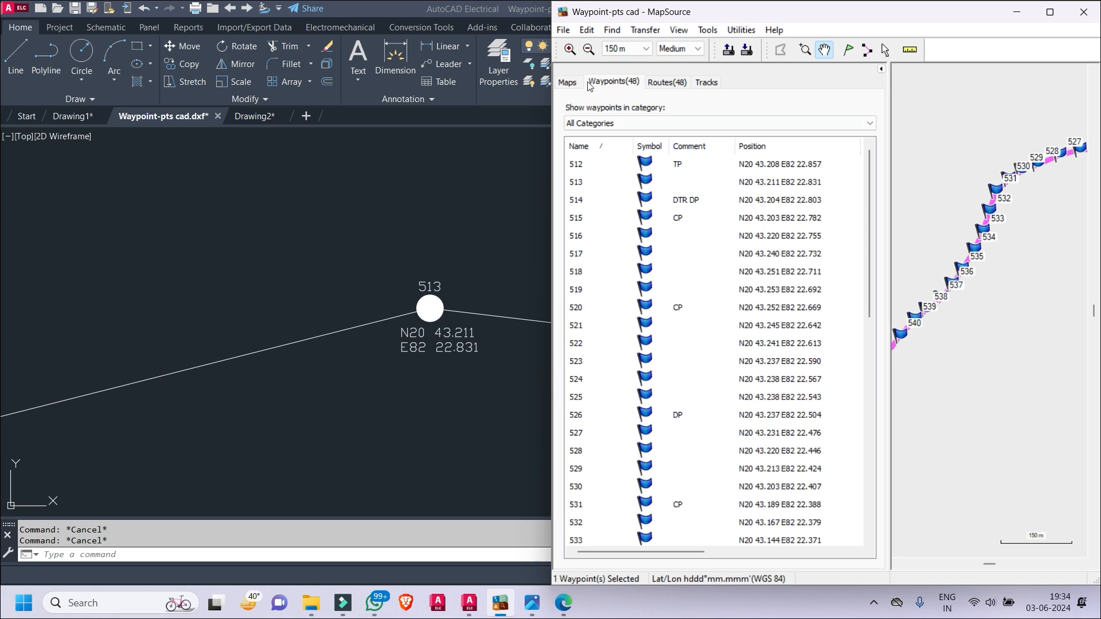
- Look up the route lengths in MapSource and change the HT label between points 512 and 513 in AutoCAD to 44
click(667, 82)
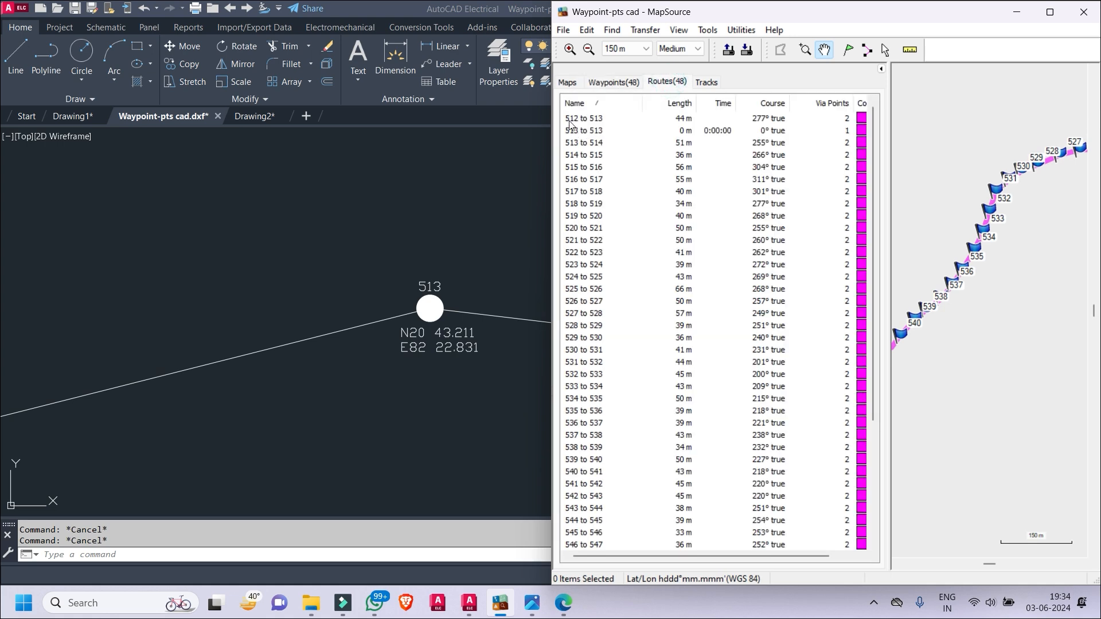
click(465, 179)
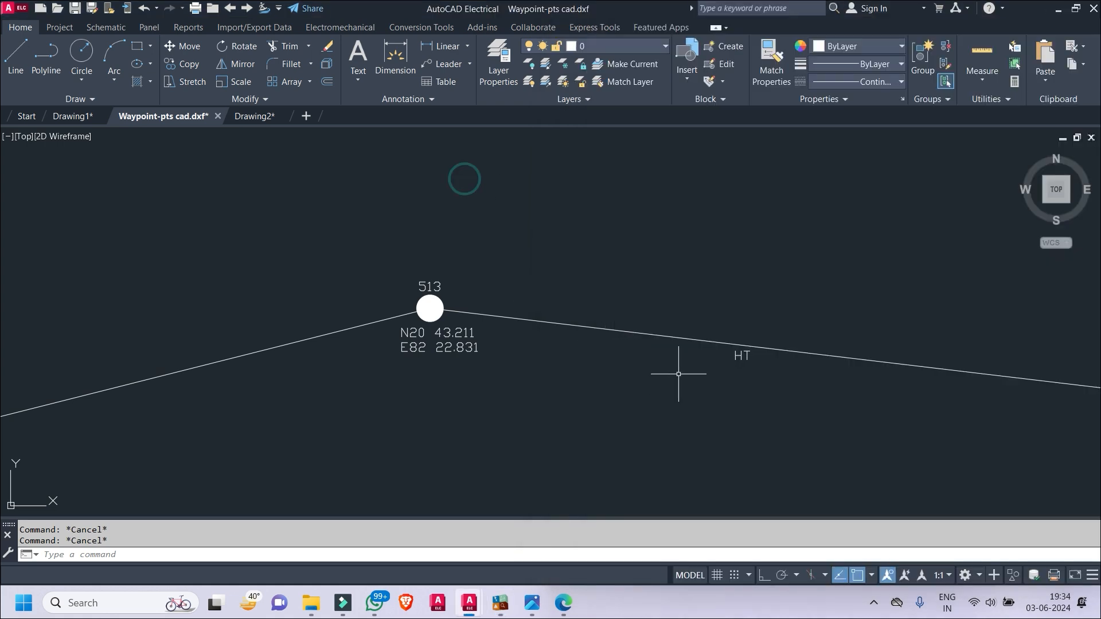
click(744, 357)
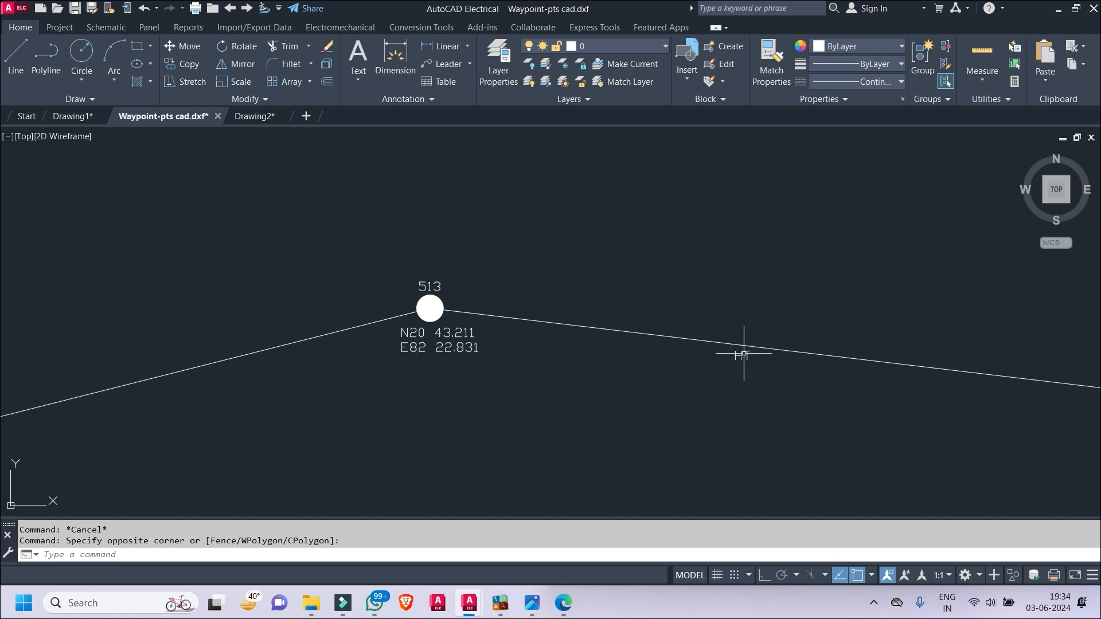
double_click(744, 354)
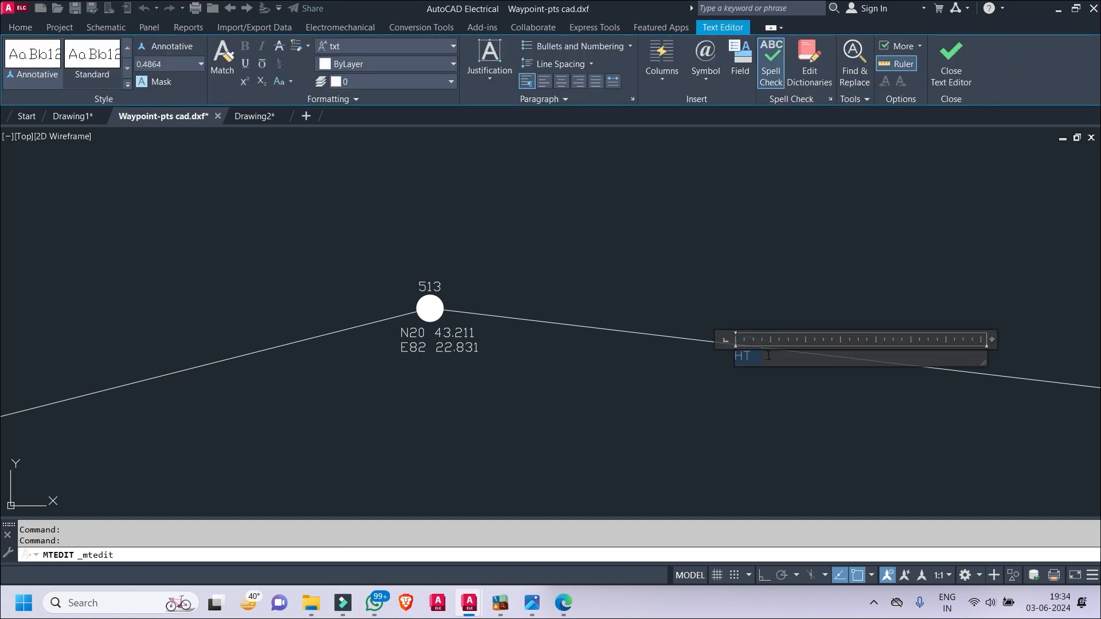
text(44)
click(801, 270)
scroll(644, 327, down, 3)
scroll(597, 308, up, 5)
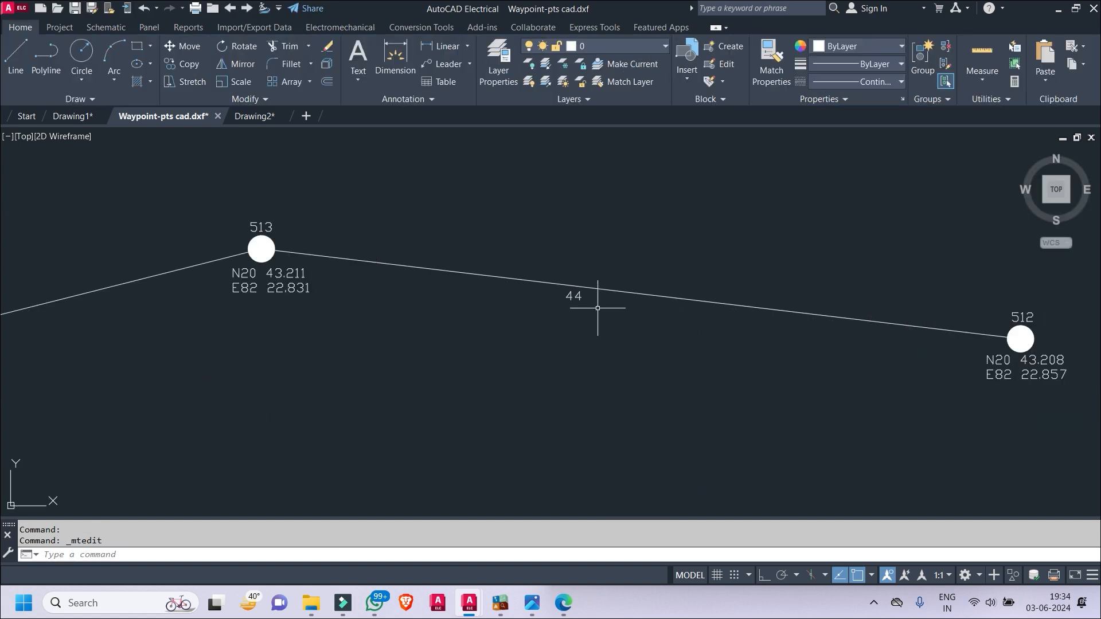
- Explode the 44 distance label between points 512 and 513
right_click(665, 347)
click(677, 336)
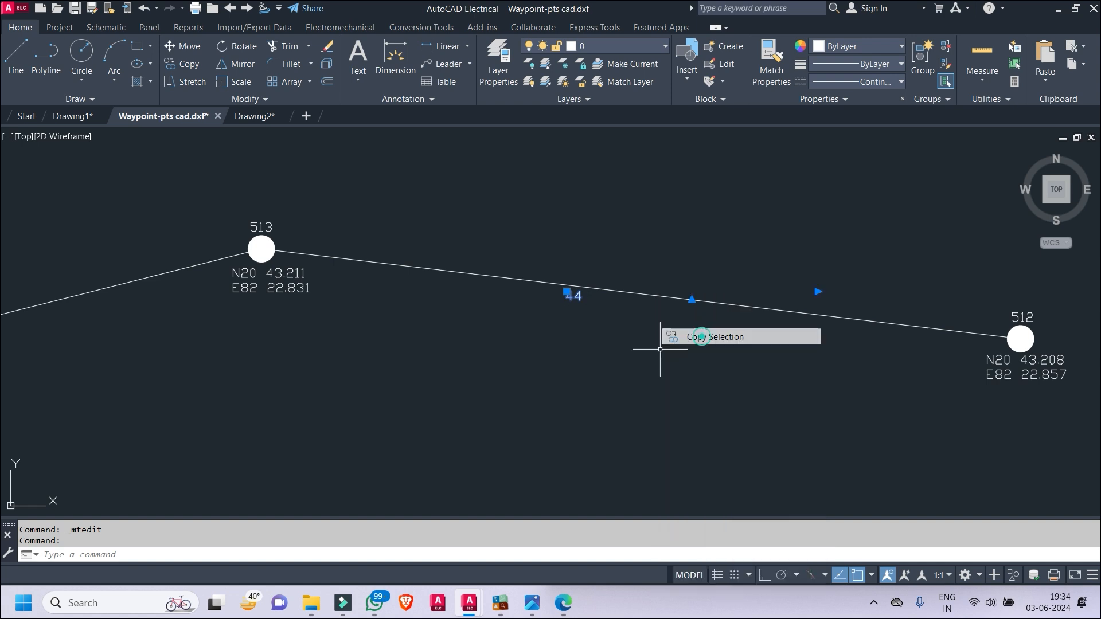
click(569, 298)
middle_drag(257, 331, 633, 343)
scroll(586, 275, down, 2)
key(Escape)
scroll(815, 274, up, 4)
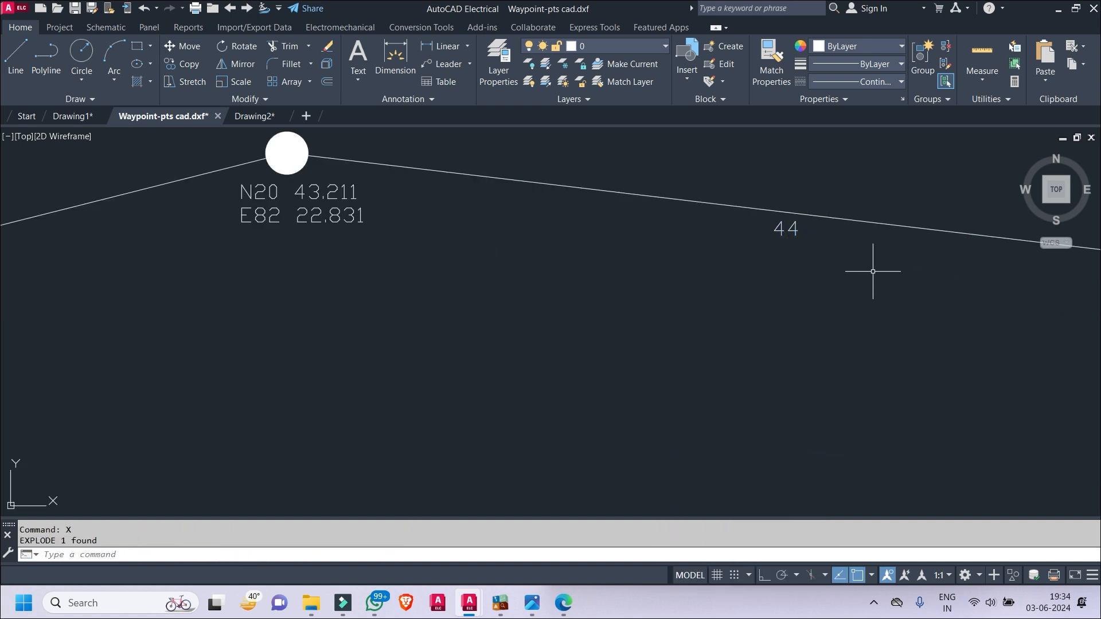
double_click(787, 230)
key(Escape)
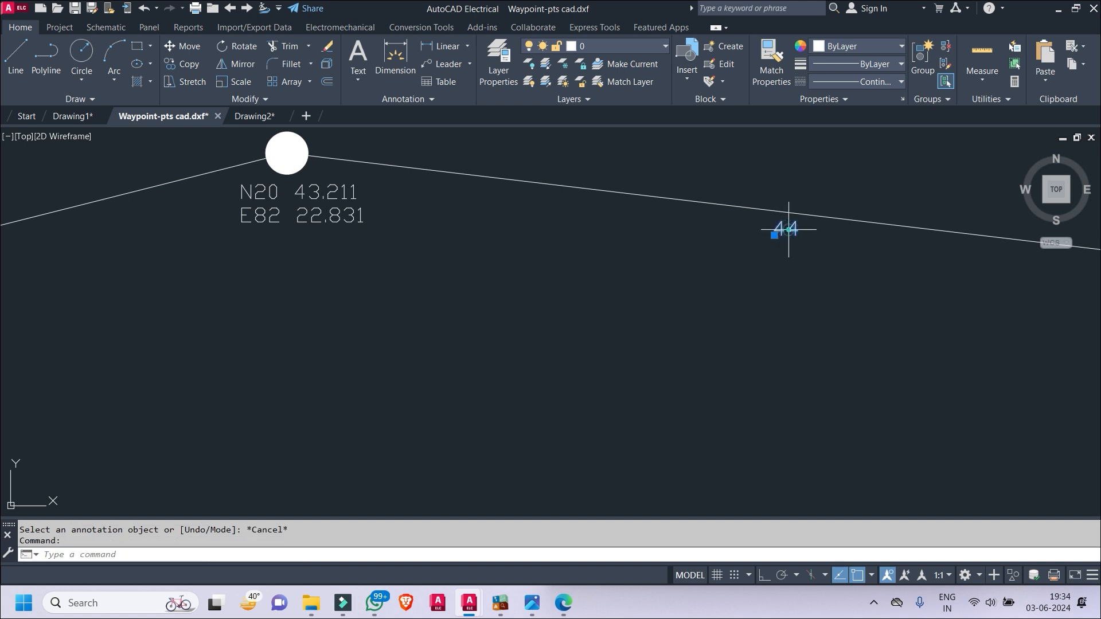
- Copy the 44 label from span 512–513 to just below the middle of spans 513–514 and 514–515
right_click(782, 233)
click(824, 337)
click(786, 229)
scroll(849, 246, down, 3)
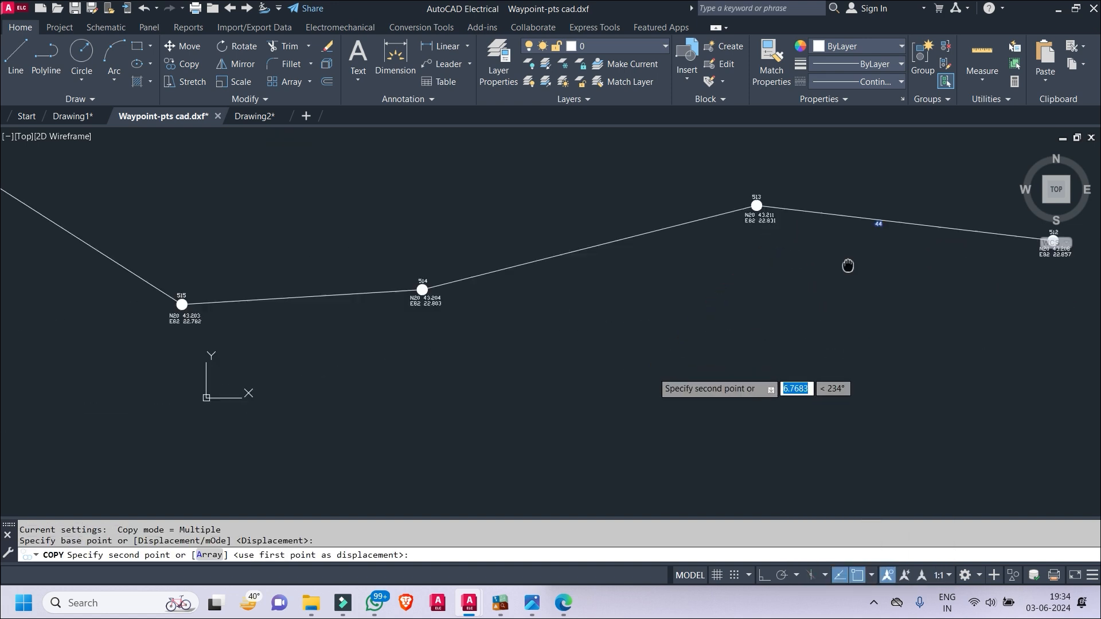
click(599, 257)
middle_drag(598, 257, 809, 219)
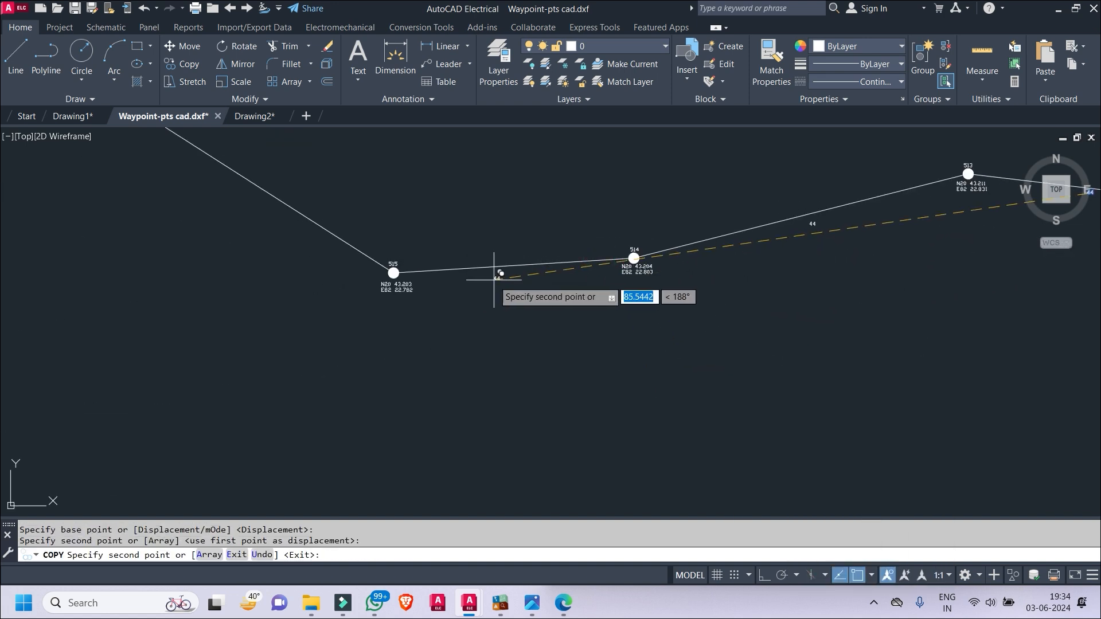
click(509, 269)
- Place further copies of the 44 label beside spans 515–516, 516–517 and 517–518
middle_drag(394, 272, 843, 373)
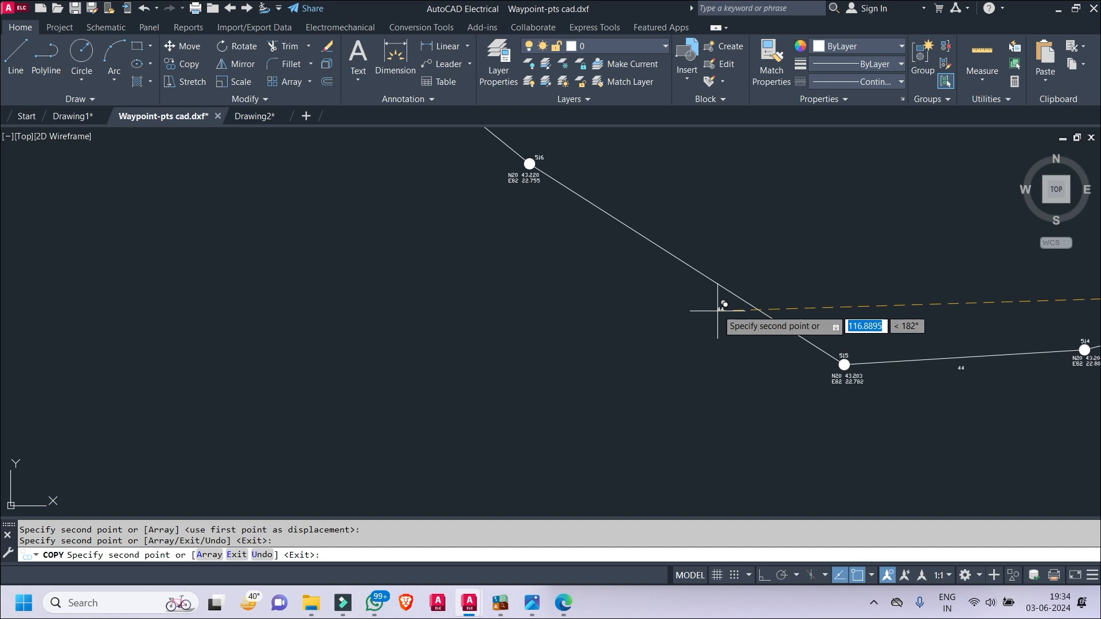
click(664, 264)
middle_drag(664, 264, 828, 447)
scroll(827, 448, down, 2)
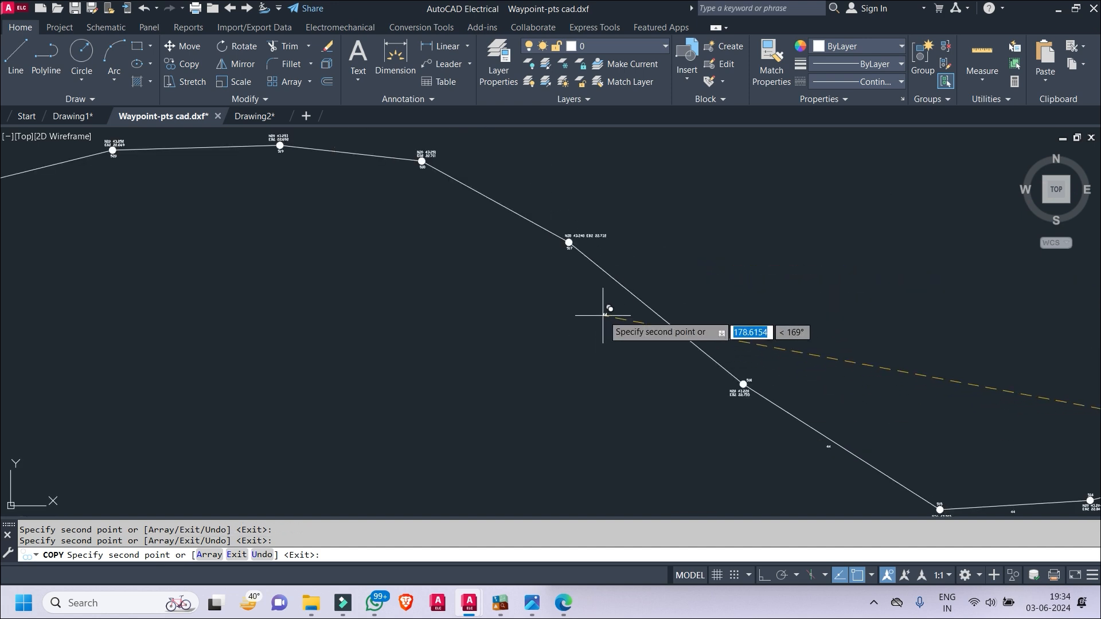
click(640, 312)
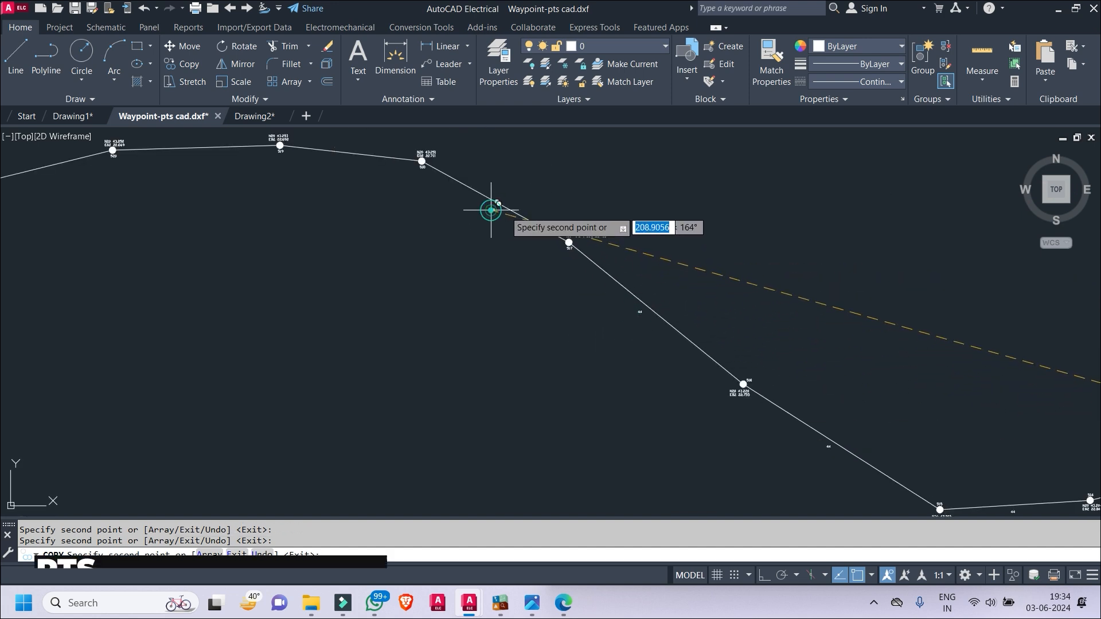
key(Escape)
- Split point 517's coordinate label onto two lines and move it slightly to the right of its marker
scroll(603, 236, up, 4)
double_click(604, 236)
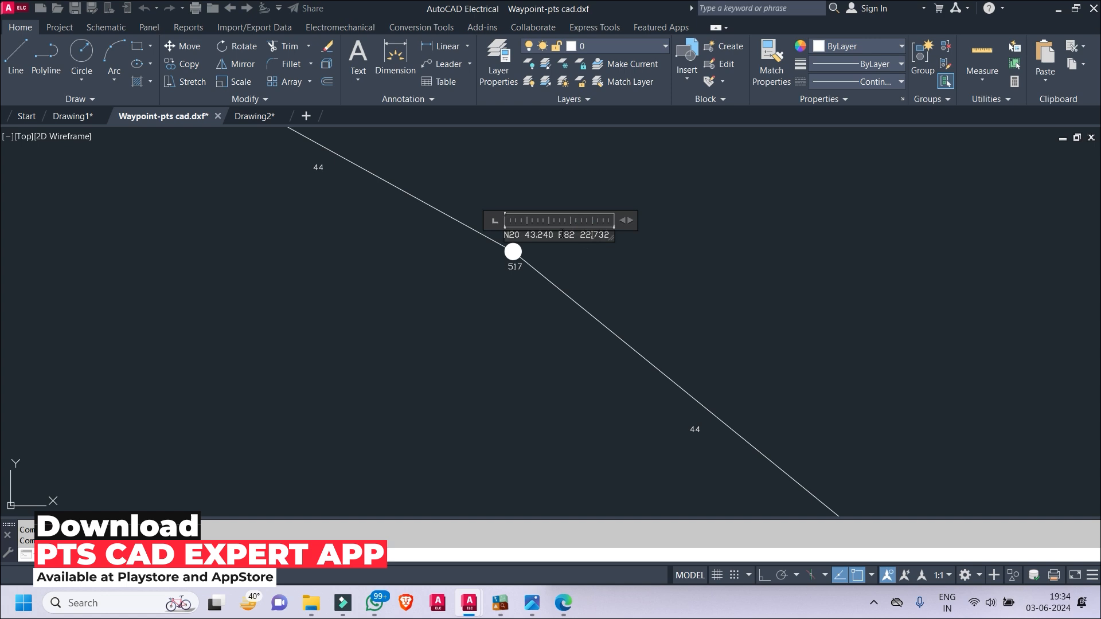
click(736, 267)
click(524, 232)
text(M)
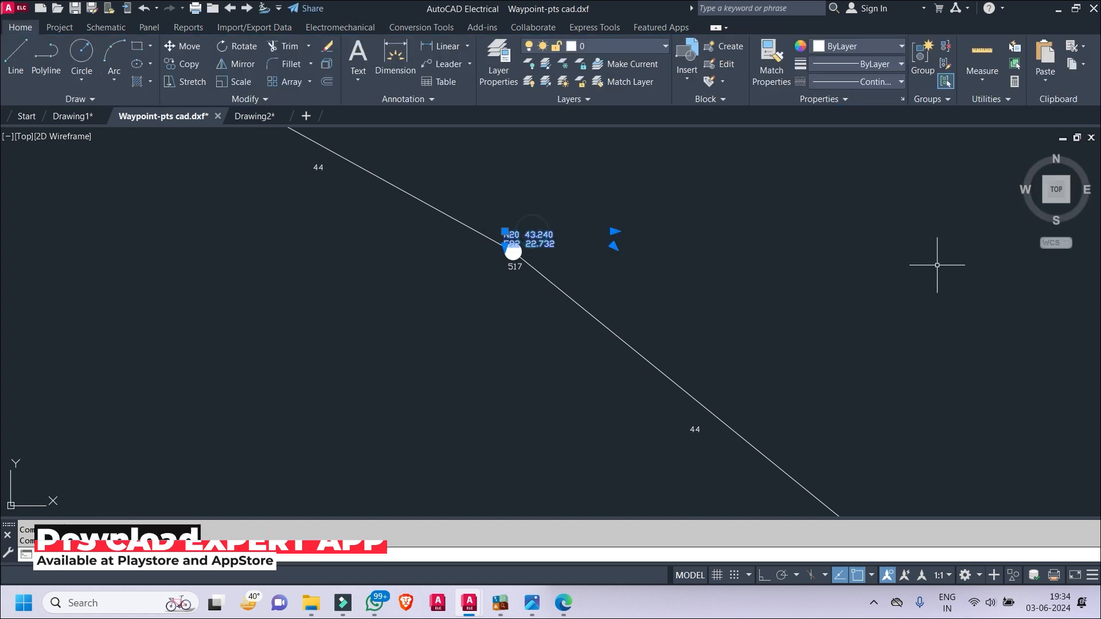
key(Return)
click(947, 277)
click(969, 285)
- Move the 44 label between points 517 and 518 closer to the route line
middle_drag(754, 276, 968, 329)
middle_drag(513, 257, 864, 333)
scroll(917, 293, up, 2)
click(855, 294)
click(812, 351)
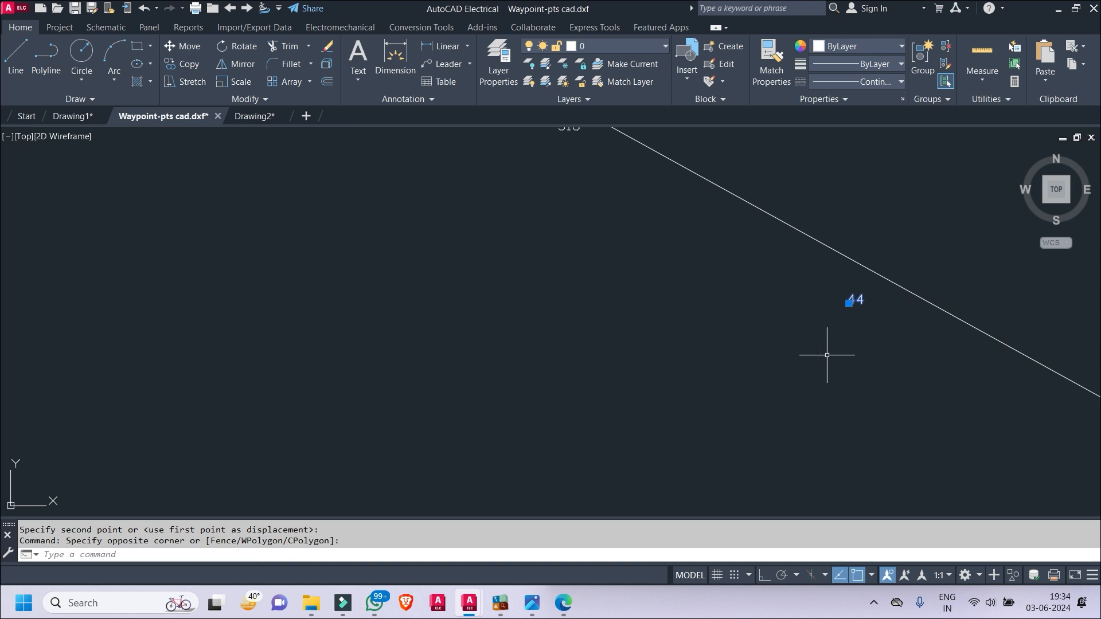
text(M)
key(Return)
click(829, 394)
click(872, 293)
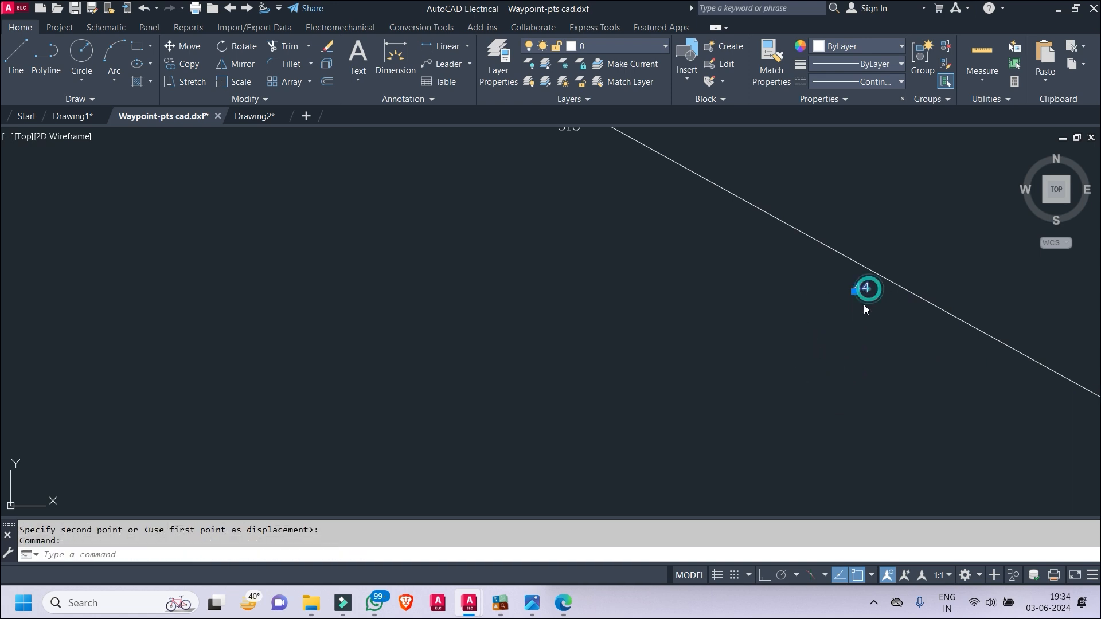
- Copy the 44 label from span 517–518 to just below the middle of span 518–519
right_click(865, 310)
click(898, 336)
click(859, 290)
scroll(716, 338, down, 3)
scroll(659, 338, up, 2)
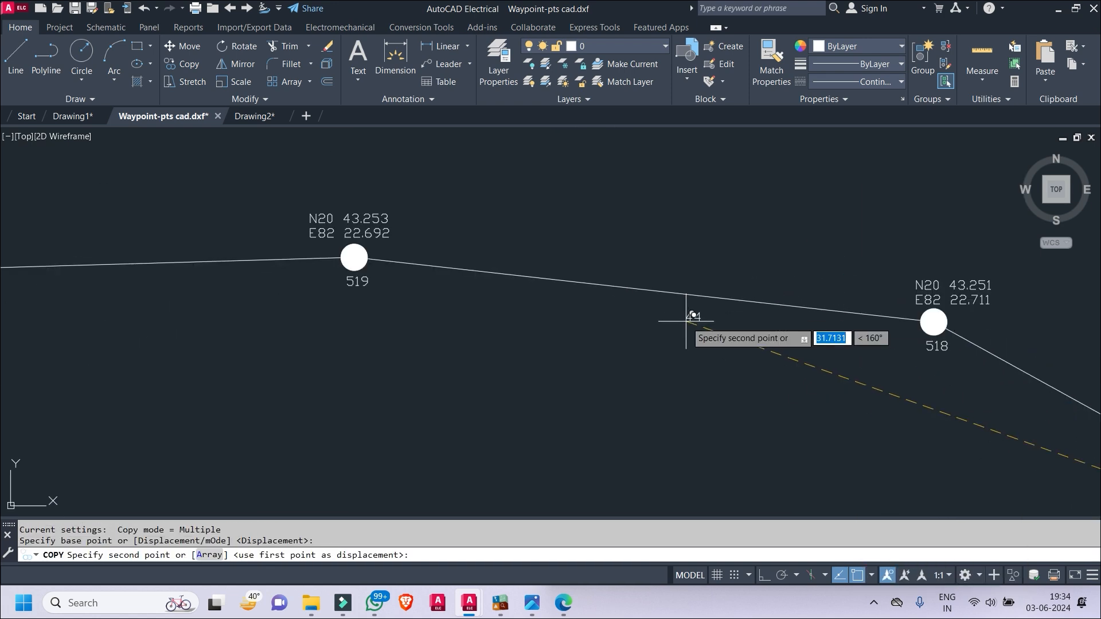
click(618, 302)
middle_drag(518, 328, 830, 301)
middle_drag(296, 279, 740, 220)
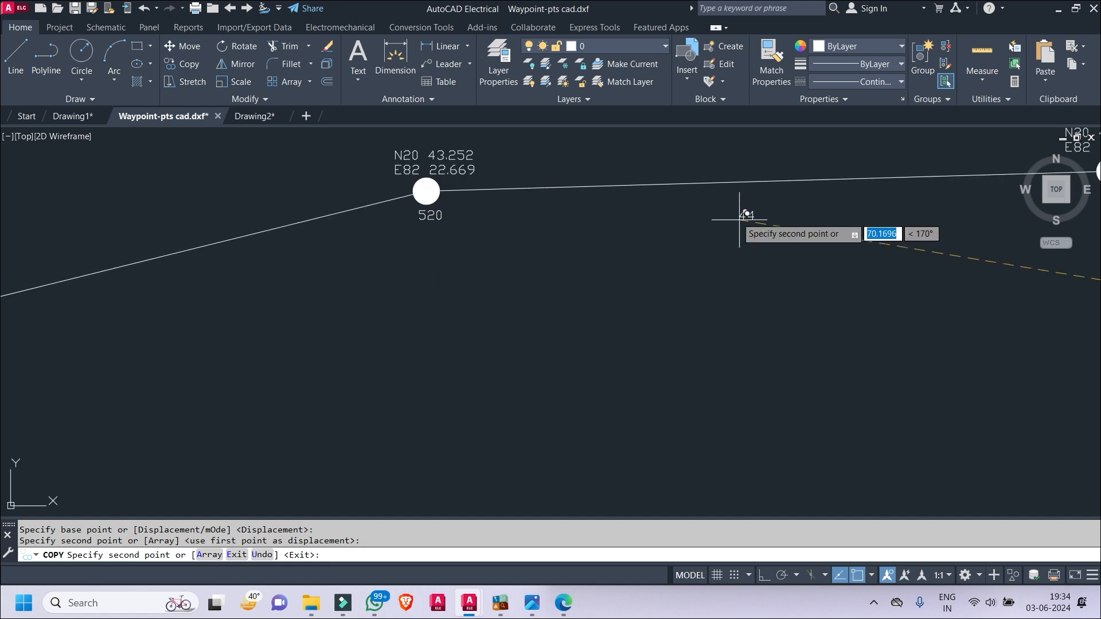
click(734, 190)
key(ctrl+z)
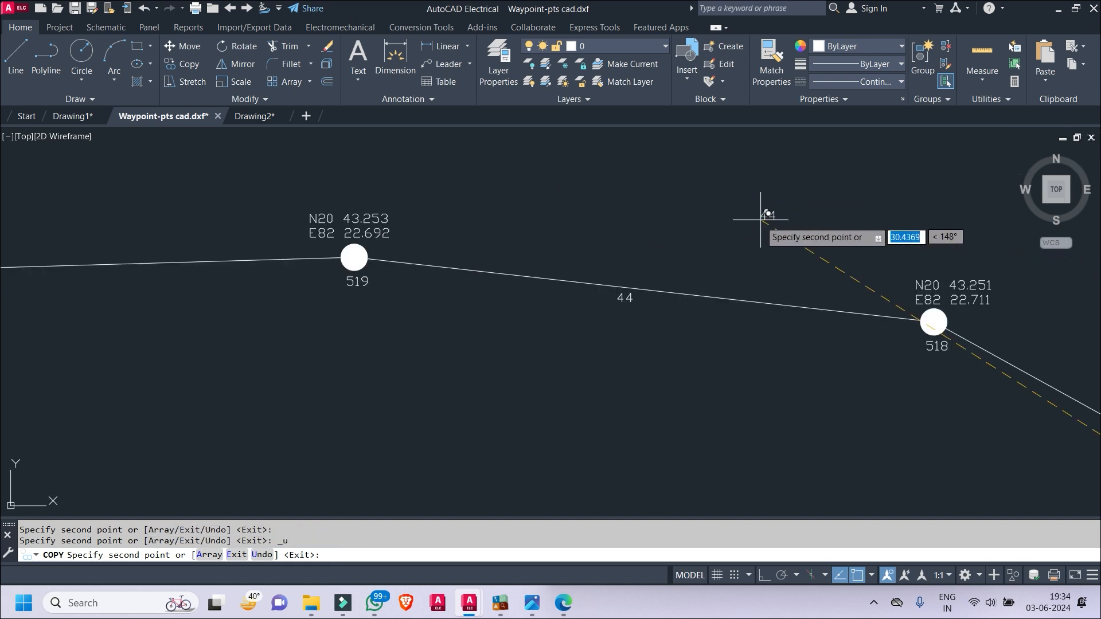
- Place copies of the 44 label just below the line on spans 519–520 and 520–521
middle_drag(660, 316, 1046, 285)
click(341, 251)
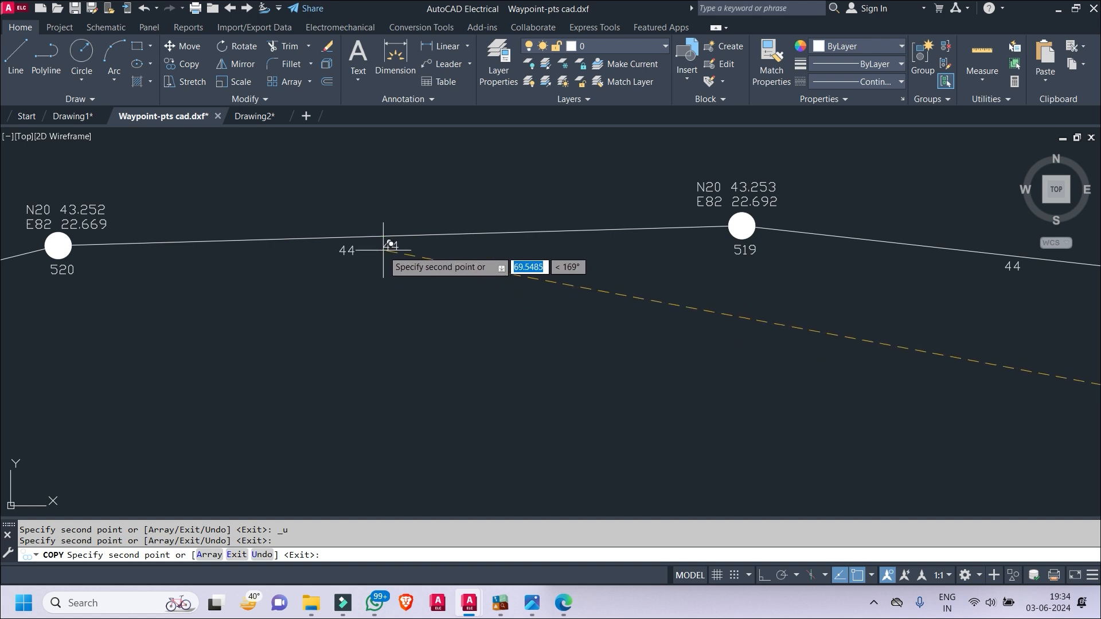
middle_drag(189, 285, 506, 218)
middle_drag(353, 233, 499, 229)
middle_drag(263, 270, 450, 239)
scroll(312, 256, down, 2)
middle_drag(278, 273, 428, 219)
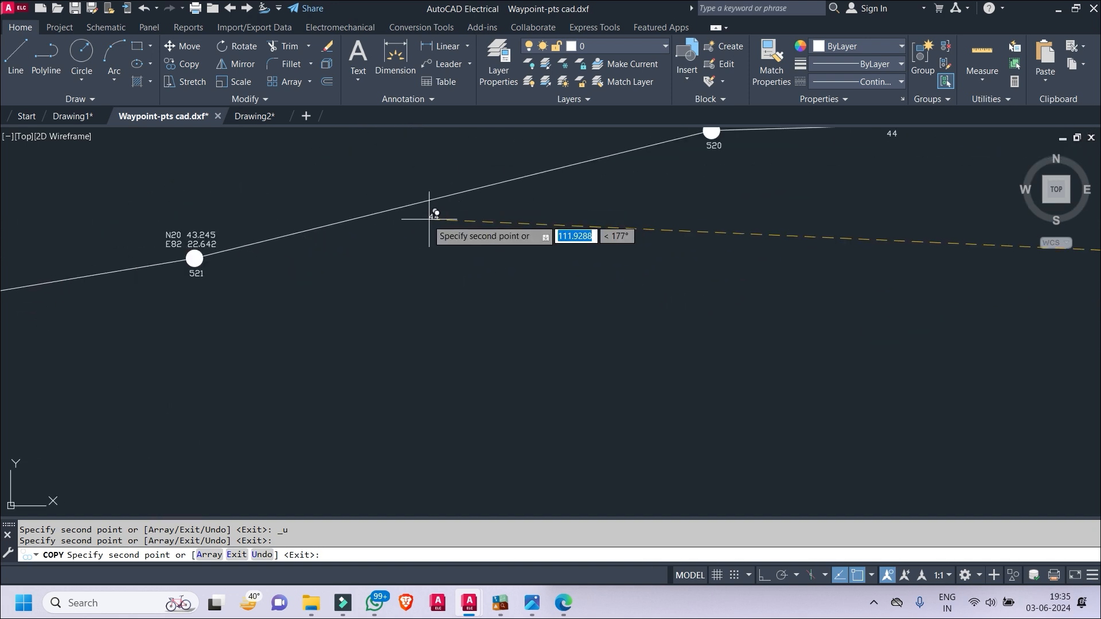
click(429, 213)
- Place copies of the 44 label just below the line on spans 521–522 and 522–523
middle_drag(270, 278, 635, 234)
click(263, 274)
middle_drag(285, 282, 899, 179)
click(409, 248)
- Place copies of the 44 label just below the line on spans 523–524 and 524–525
middle_drag(250, 241, 413, 240)
middle_drag(177, 254, 472, 277)
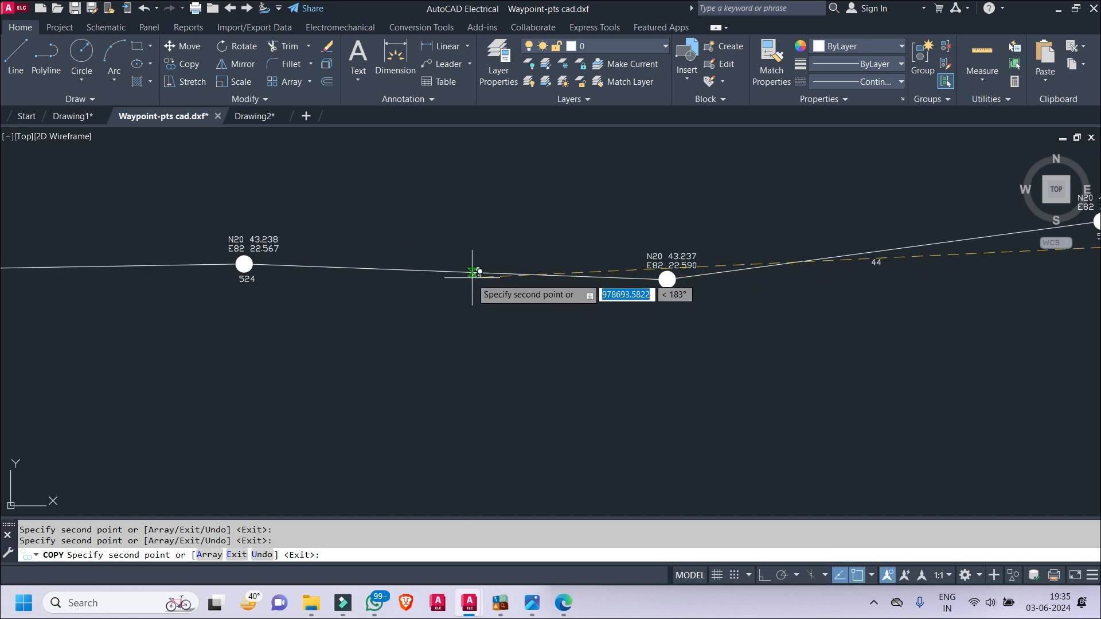
scroll(441, 285, up, 2)
middle_drag(246, 278, 640, 275)
middle_drag(195, 297, 400, 259)
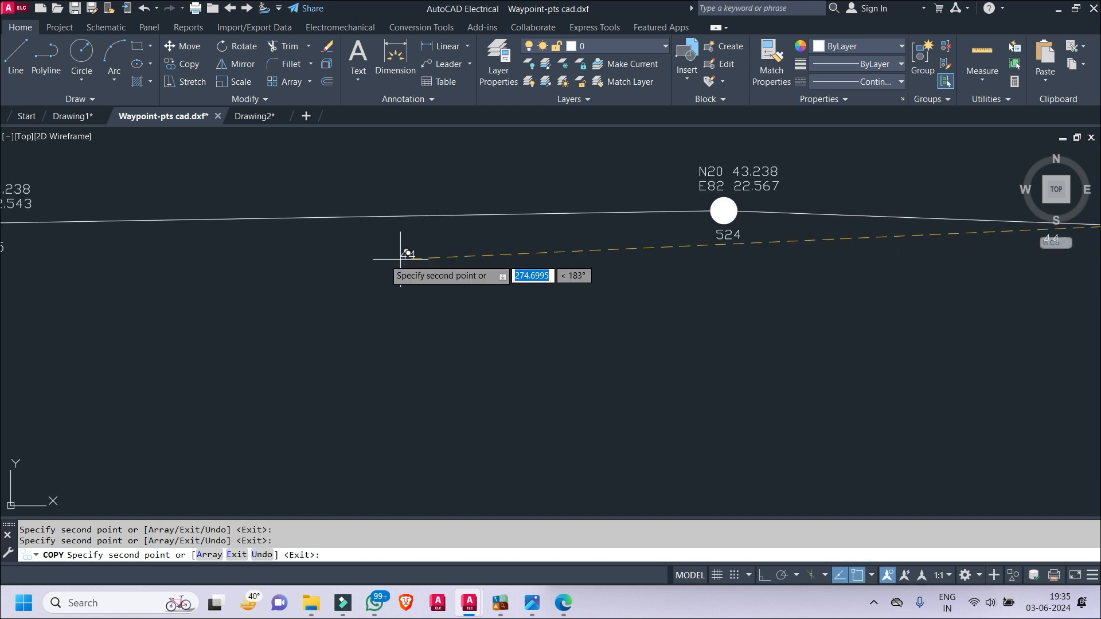
click(269, 235)
- Place copies of the 44 label just below the line on spans 525–526, 526–527 and 527–528
middle_drag(316, 243, 672, 256)
scroll(672, 255, down, 2)
middle_drag(318, 294, 740, 282)
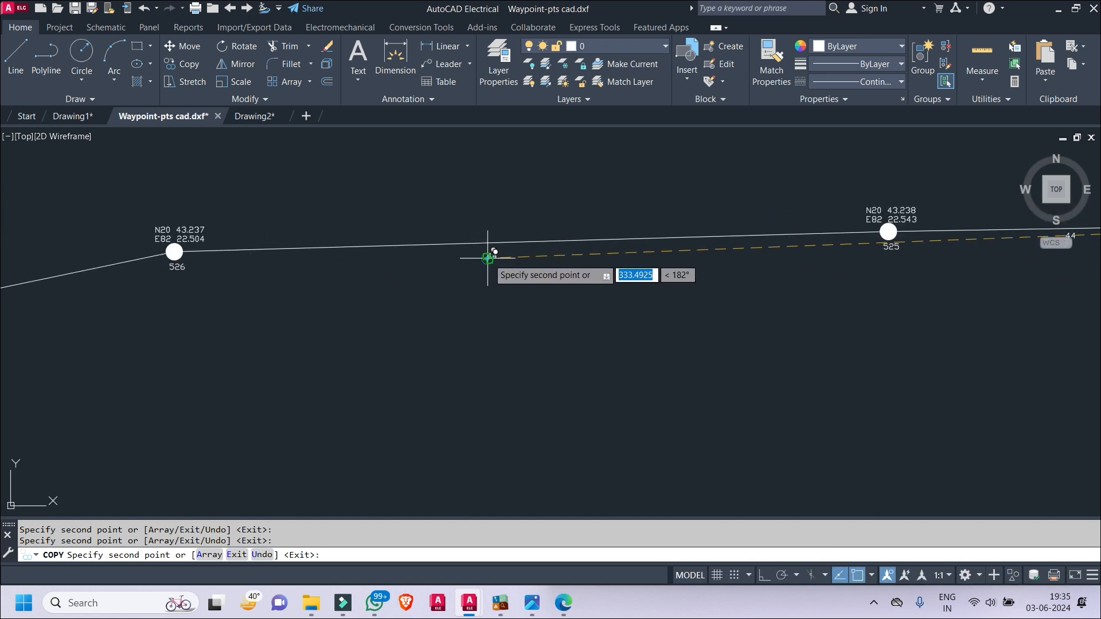
click(488, 258)
middle_drag(246, 293, 598, 254)
middle_drag(329, 275, 570, 206)
middle_drag(55, 339, 405, 264)
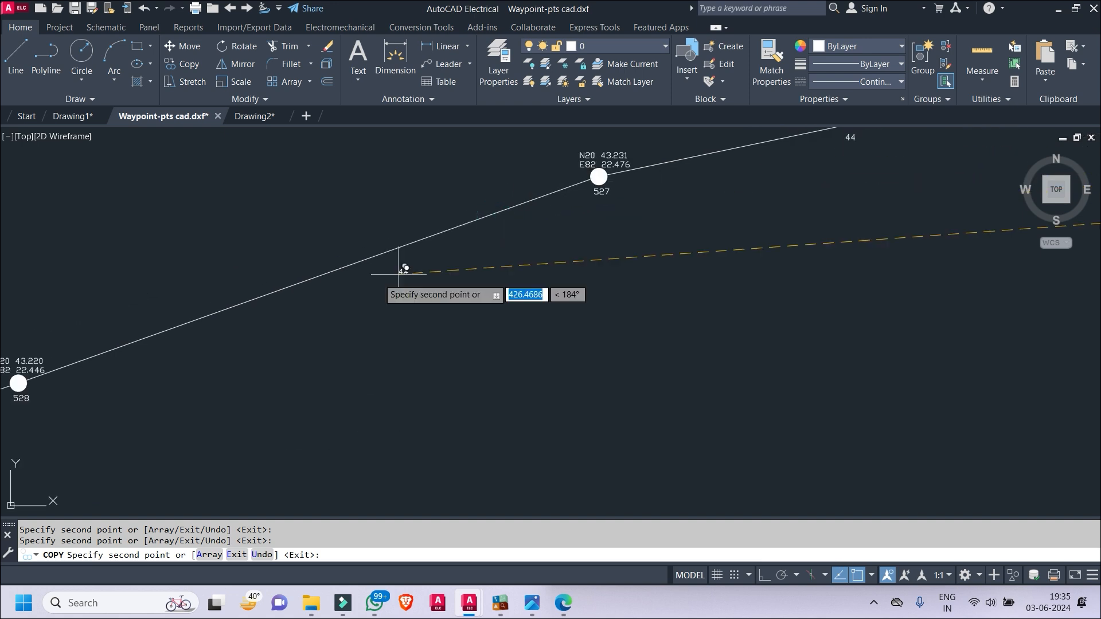
middle_drag(310, 291, 449, 245)
click(411, 256)
- Place copies of the 44 label just below the line on spans 528–529 and 529–530
scroll(489, 268, up, 2)
middle_drag(126, 397, 447, 346)
scroll(490, 292, down, 2)
middle_drag(491, 297, 495, 297)
middle_drag(220, 382, 597, 230)
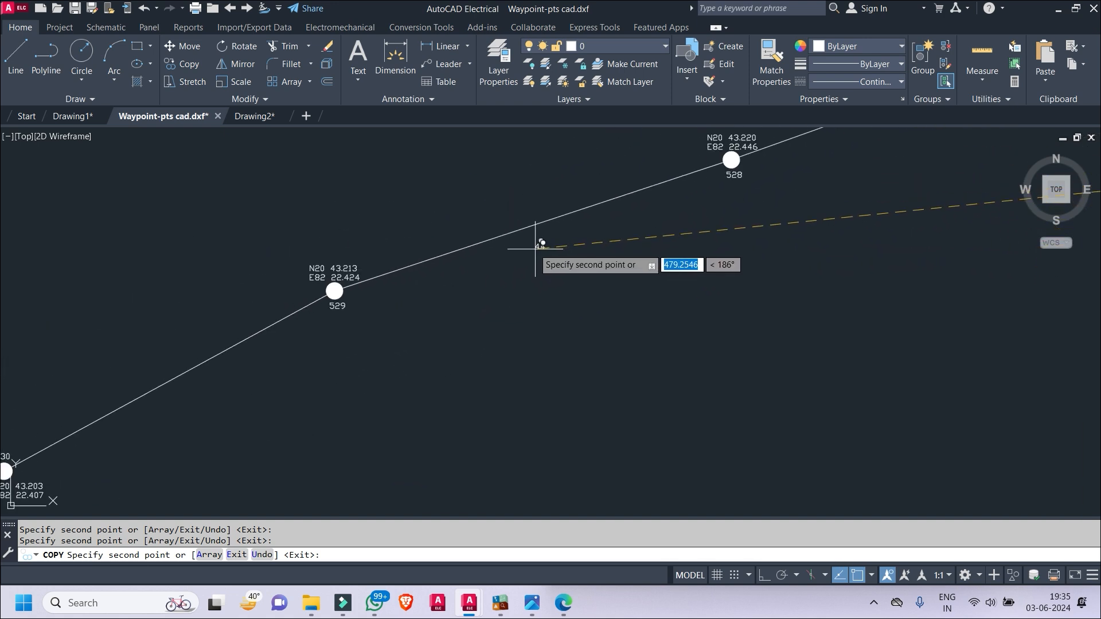
middle_drag(176, 361, 401, 300)
click(395, 344)
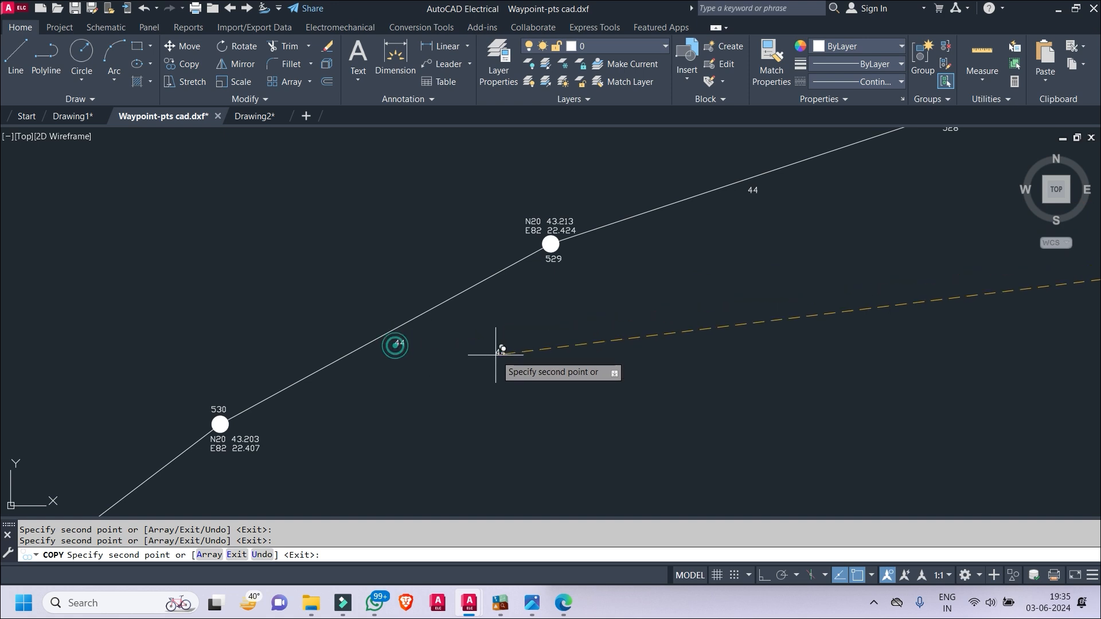
- Place copies of the 44 label to the right of the line on spans 530–531 and 531–532
middle_drag(496, 354, 828, 77)
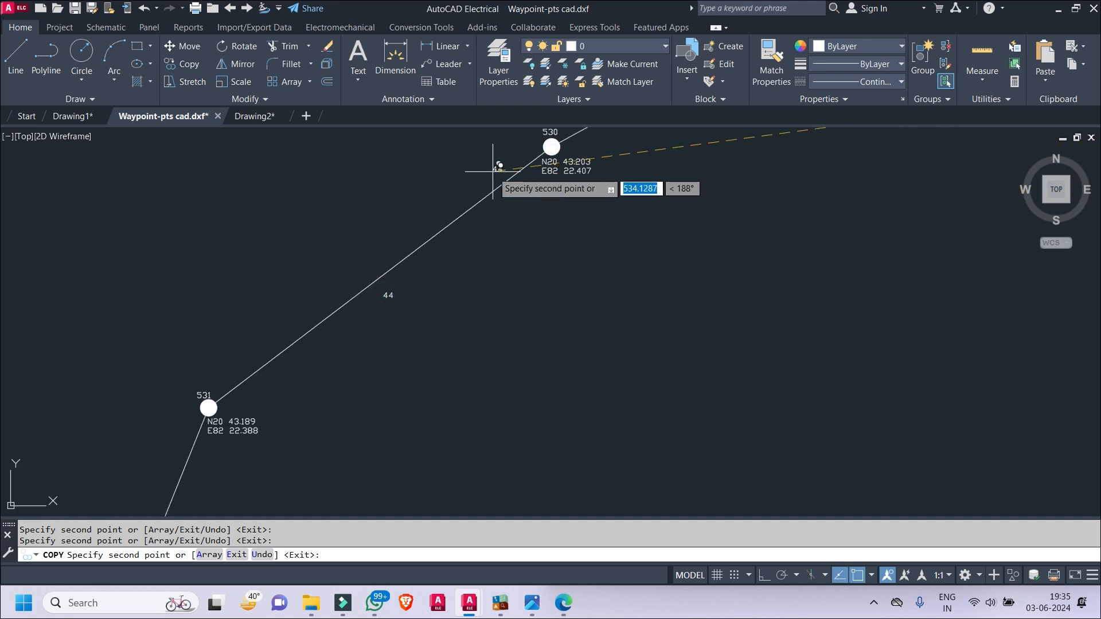
key(ctrl+z)
middle_drag(367, 333, 560, 149)
middle_drag(170, 374, 246, 275)
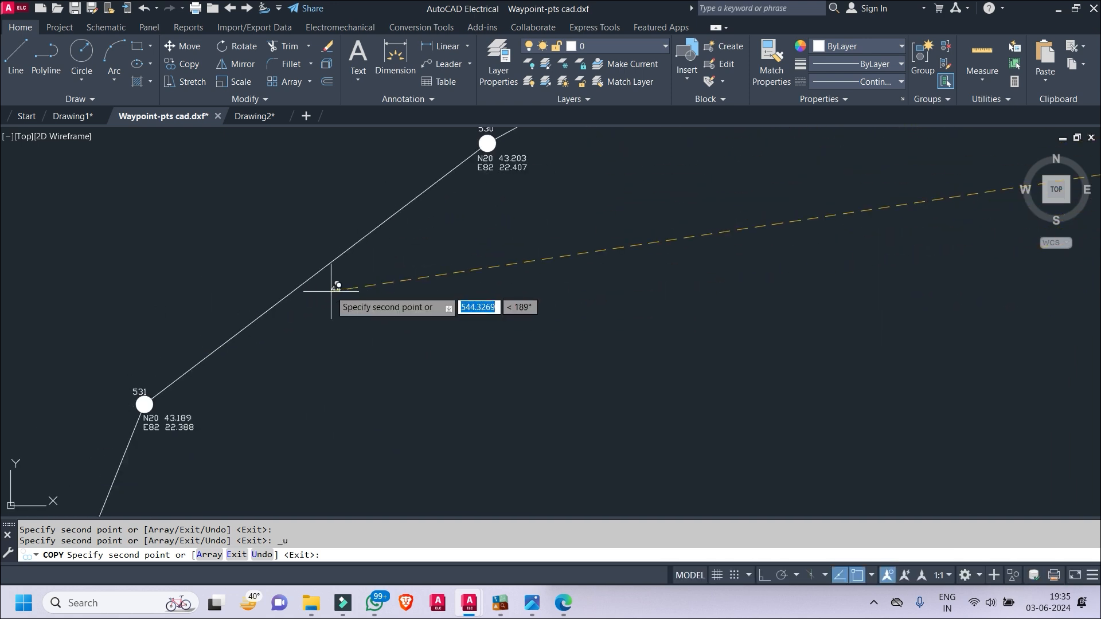
scroll(378, 337, down, 2)
middle_drag(376, 347, 563, 111)
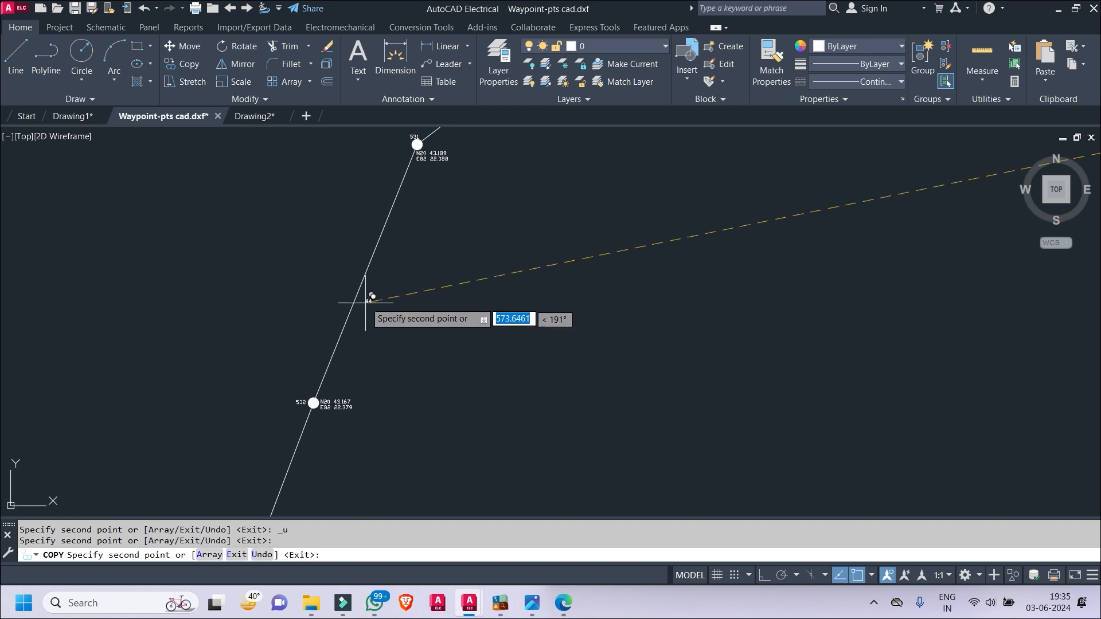
click(374, 280)
- Place a copy of the 44 label to the right of the line on span 532–533
middle_drag(399, 472, 504, 216)
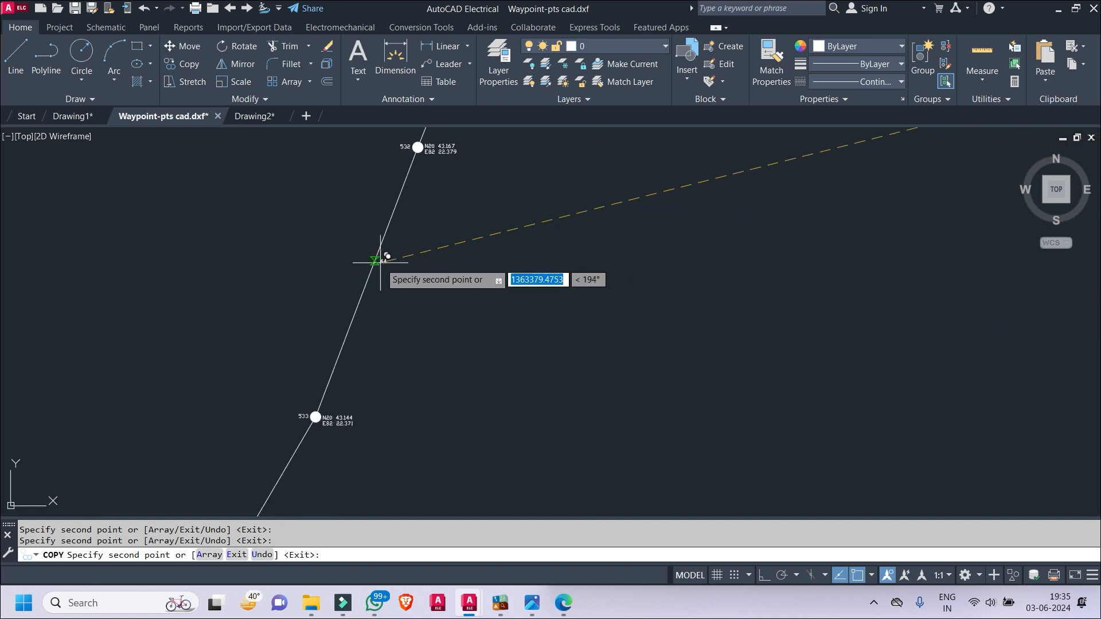
scroll(384, 263, up, 2)
scroll(409, 341, down, 3)
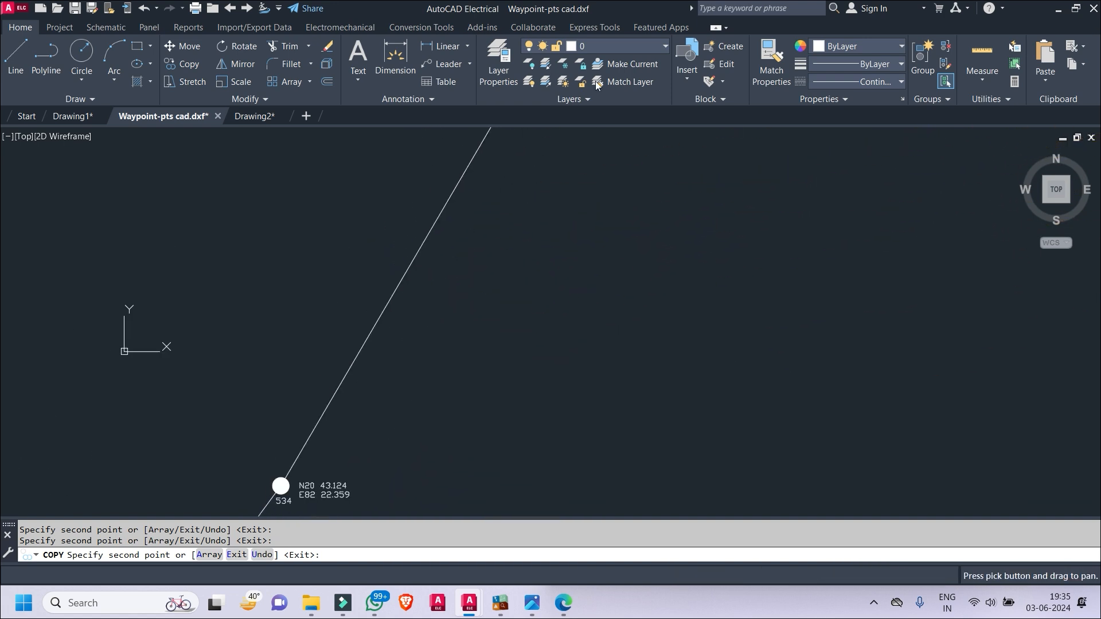
- Undo the last label copy and place a copy of the 44 label to the right of the line on span 533–534
middle_drag(343, 418, 434, 300)
scroll(422, 305, up, 2)
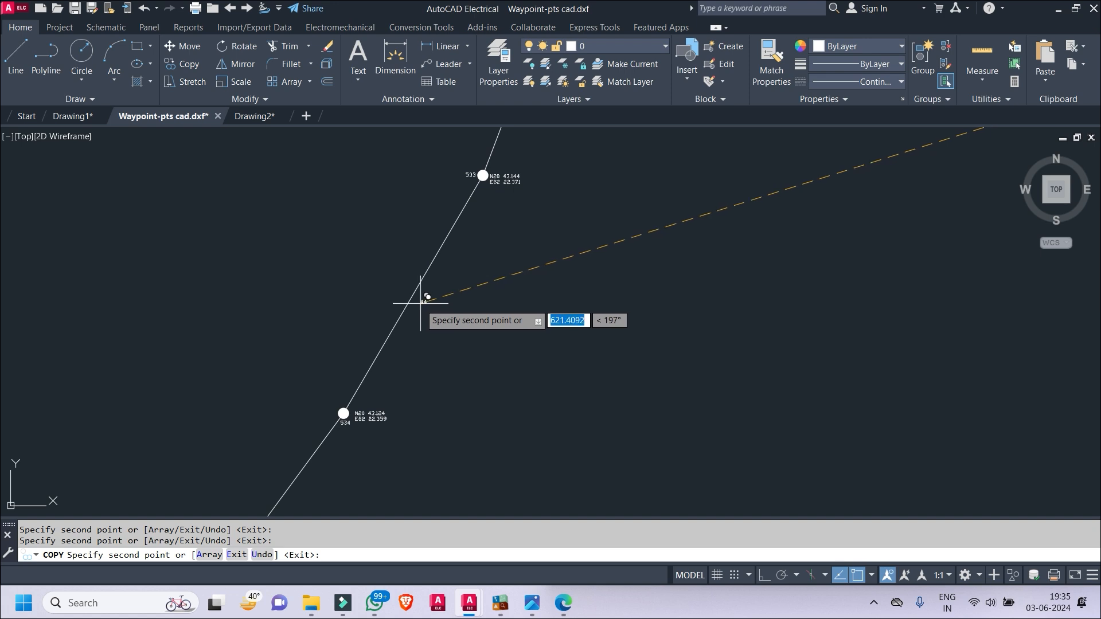
key(ctrl+z)
scroll(401, 313, up, 3)
scroll(397, 312, down, 7)
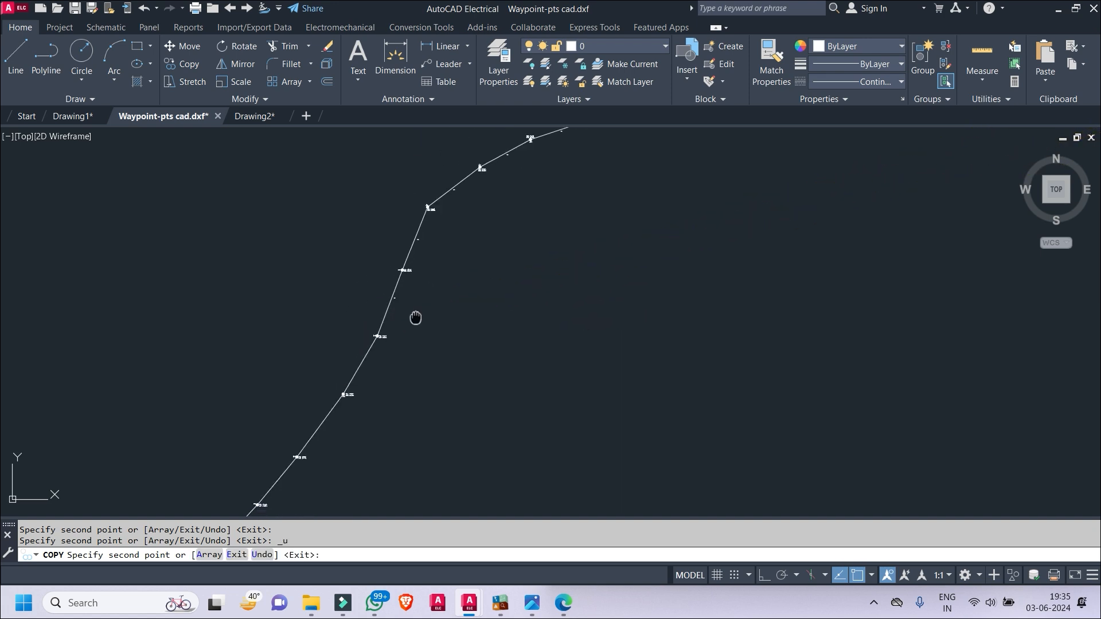
middle_drag(415, 317, 464, 223)
scroll(464, 221, up, 6)
scroll(431, 253, up, 5)
click(352, 249)
- Place copies of the 44 label to the right of the line on spans 534–535 and 535–536
scroll(407, 294, down, 5)
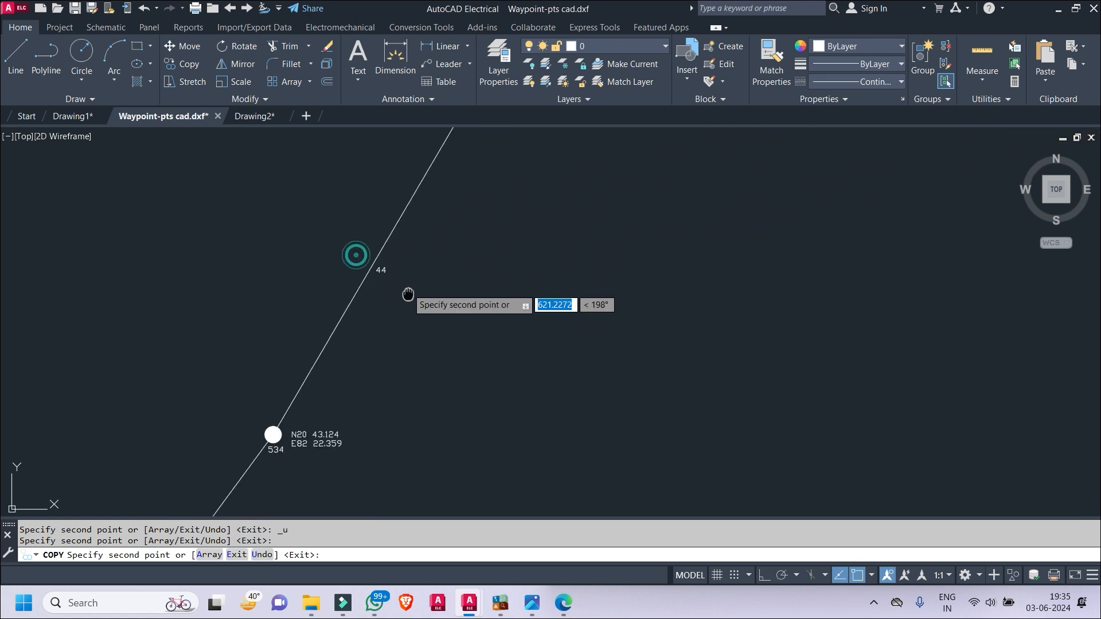
middle_drag(404, 425, 504, 226)
click(338, 323)
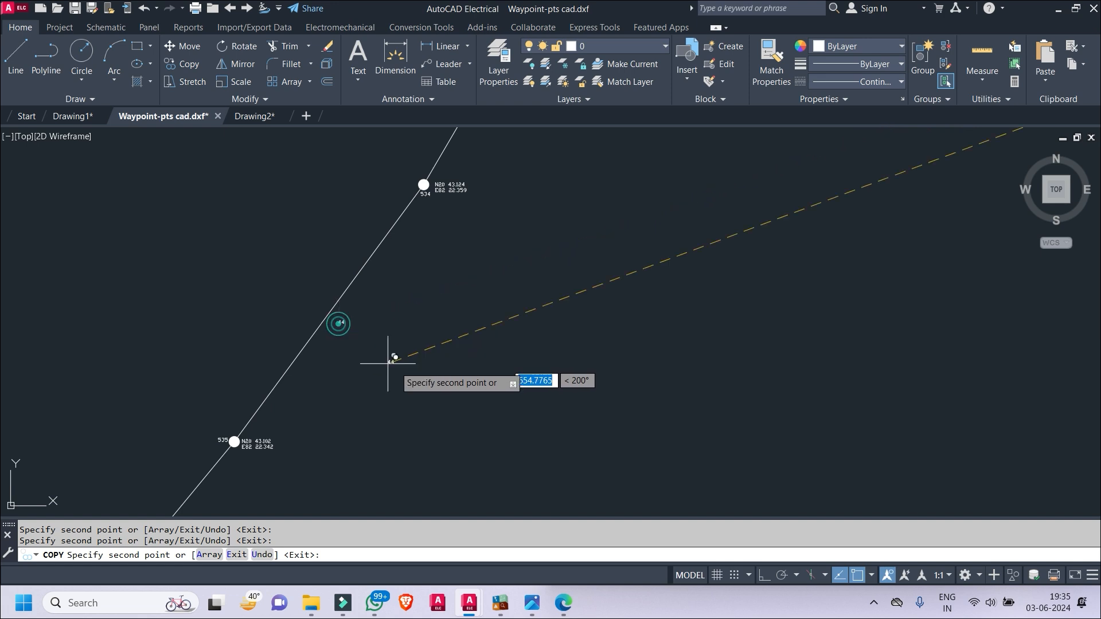
scroll(398, 368, down, 2)
middle_drag(399, 369, 507, 152)
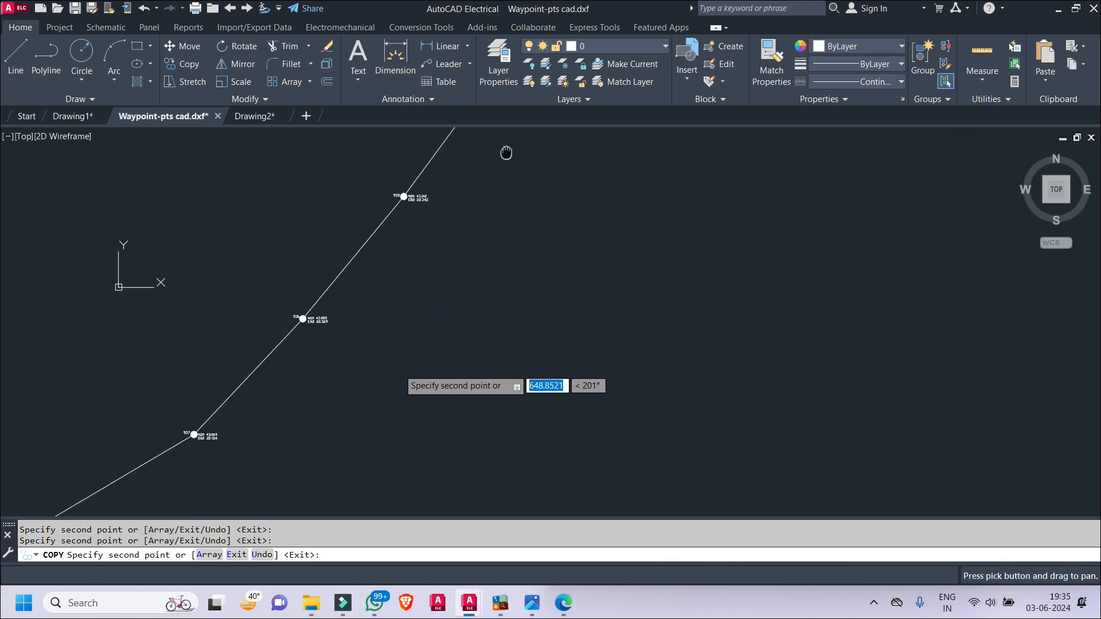
click(362, 266)
- Place copies of the 44 label just below the line on spans 536–537, 537–538 and 538–539
mouse_move(287, 408)
middle_down()
mouse_move(392, 308)
mouse_move(486, 190)
middle_up()
scroll(341, 298, up, 2)
click(337, 304)
middle_drag(371, 321, 599, 180)
scroll(527, 220, up, 2)
click(248, 341)
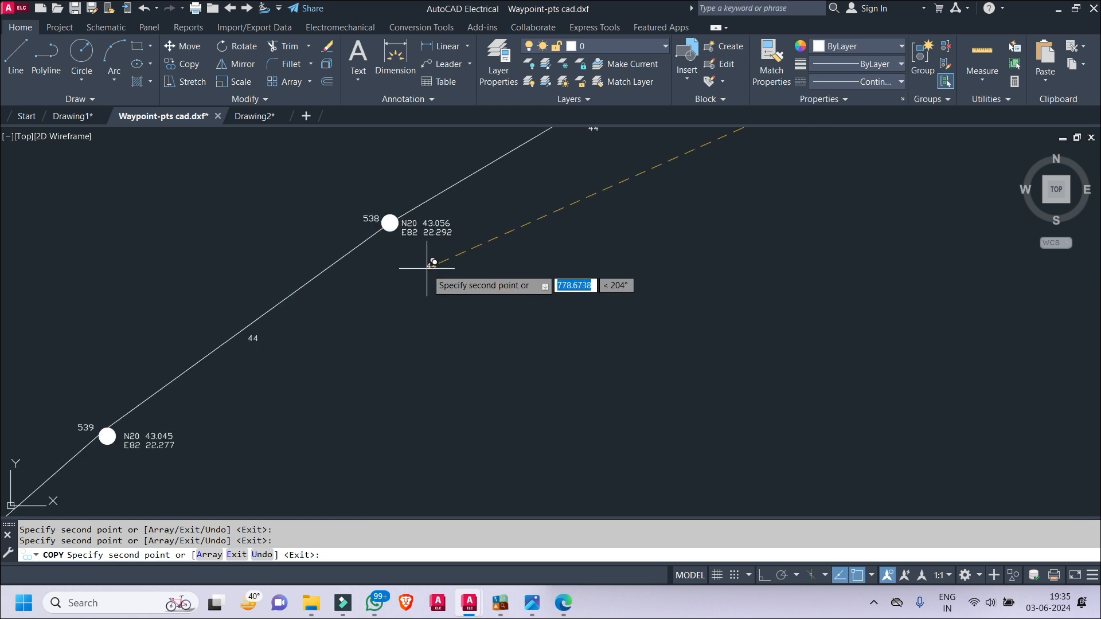
- Place copies of the 44 label to the right of the line on spans 539–540, 540–541 and 541–542
scroll(405, 332, down, 2)
middle_drag(254, 421, 632, 198)
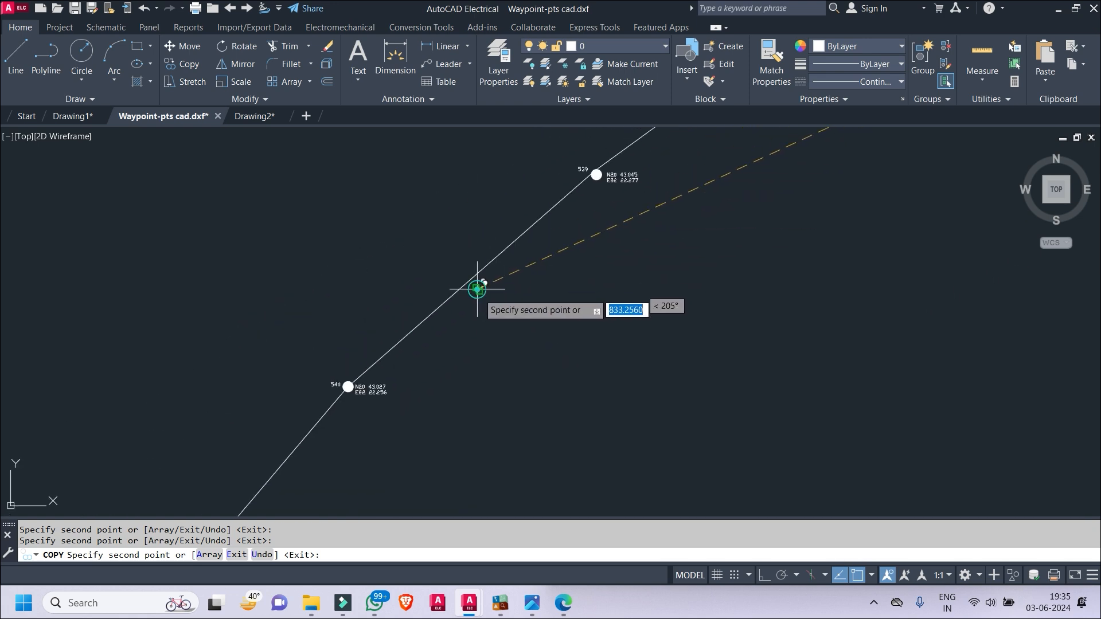
middle_drag(325, 474, 469, 285)
click(406, 318)
middle_drag(450, 367, 621, 154)
click(386, 323)
- Place copies of the 44 label just below the line on spans 542–543, 543–544 and 544–545
middle_drag(448, 389, 621, 129)
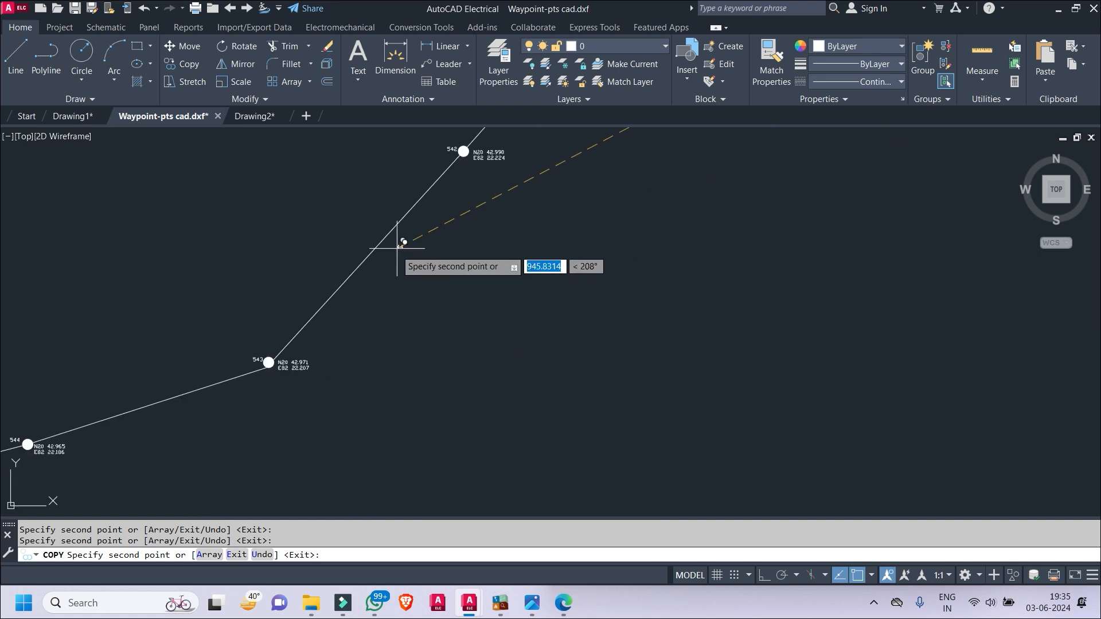
click(385, 257)
middle_drag(440, 272, 691, 148)
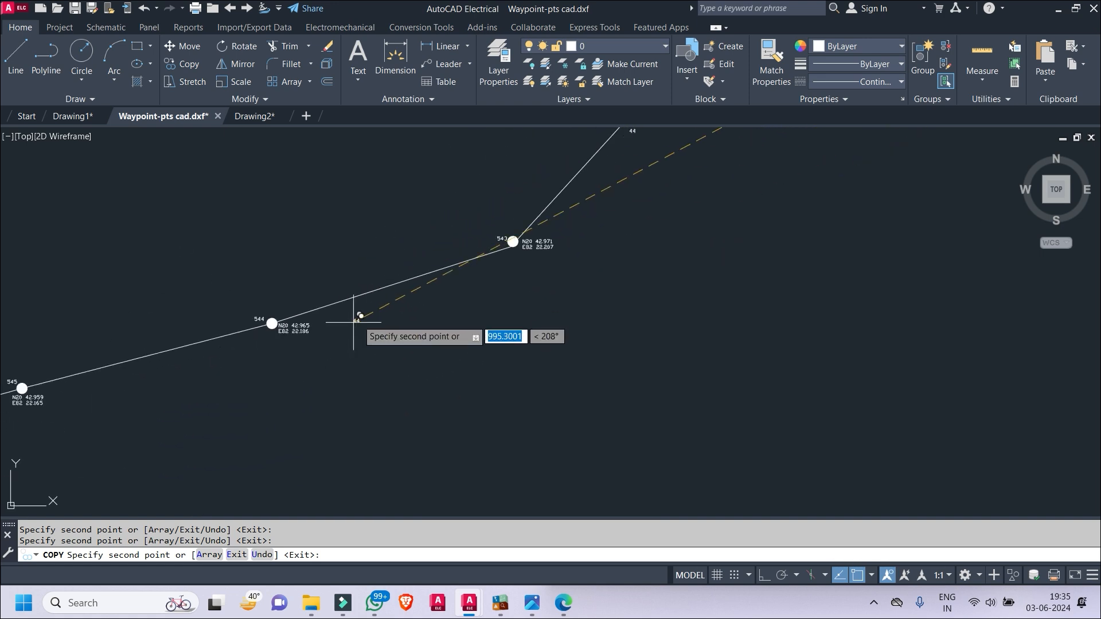
click(400, 301)
middle_drag(382, 316, 702, 230)
click(471, 281)
- Place copies of the 44 label just below the line on spans 545–546, 546–547, 547–548 and 548–549
middle_drag(475, 294, 692, 245)
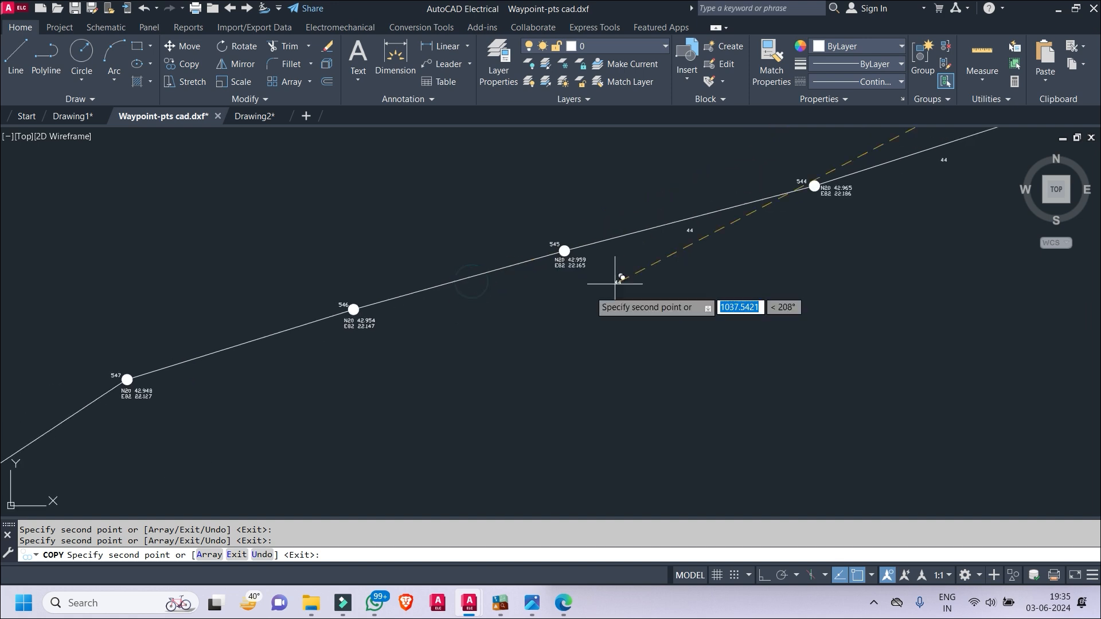
click(252, 355)
middle_drag(353, 351, 608, 192)
click(274, 303)
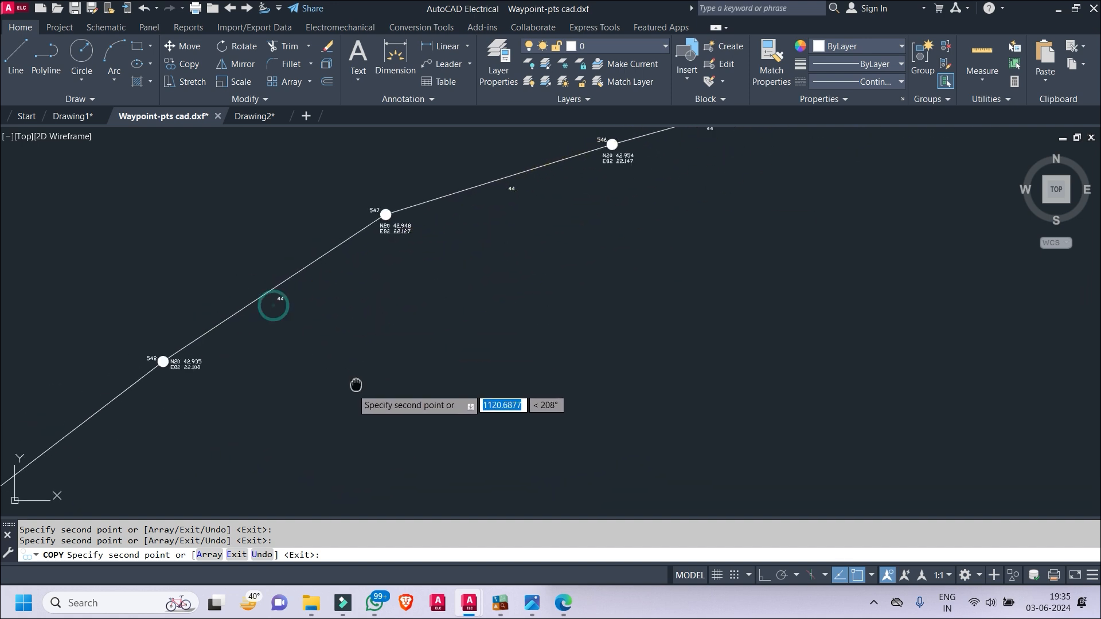
middle_drag(356, 386, 616, 203)
click(336, 264)
- Place copies of the 44 label beside the line on spans 549–550, 550–551 and 551–552
middle_drag(336, 334, 564, 186)
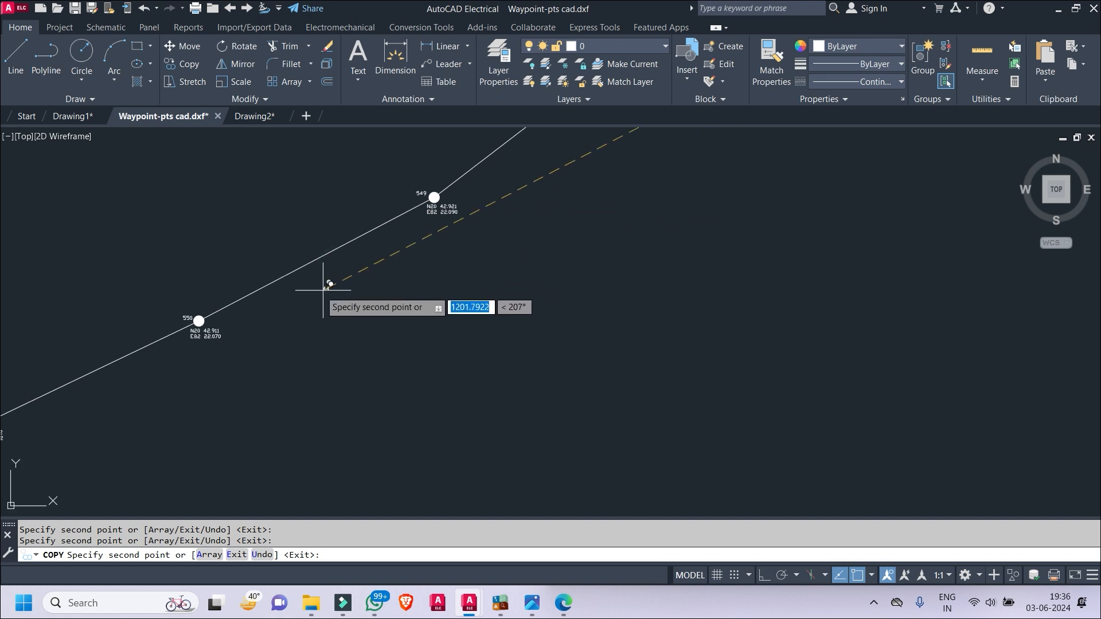
click(306, 278)
middle_drag(328, 282, 619, 190)
click(389, 293)
middle_drag(287, 312, 484, 282)
click(360, 254)
- Place copies of the 44 label beside the line on spans 552–553, 553–554 and 554–555
middle_drag(175, 159, 639, 403)
click(375, 267)
click(349, 261)
middle_drag(349, 262, 614, 394)
click(350, 256)
- Place copies of the 44 label just below the line on spans 555–556 and 556–557
mouse_move(349, 256)
middle_down()
mouse_move(553, 361)
mouse_move(702, 400)
middle_up()
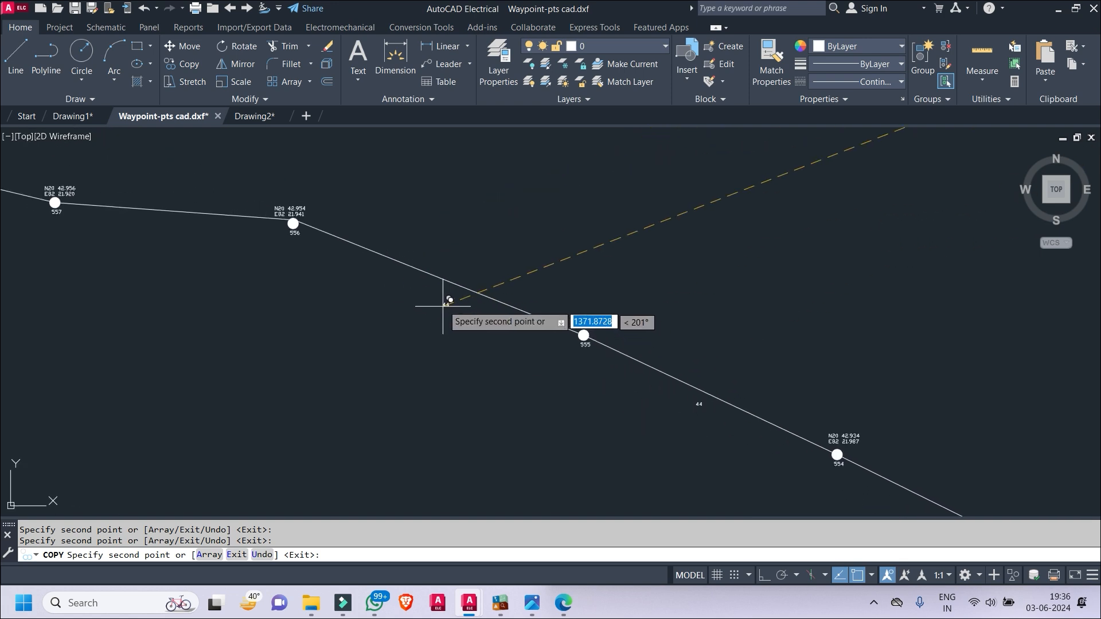
click(434, 295)
middle_drag(434, 295, 807, 417)
click(545, 344)
- Place copies of the 44 label just below the line on spans 557–558 and 558–559, and finish the Copy command
middle_drag(545, 344, 674, 363)
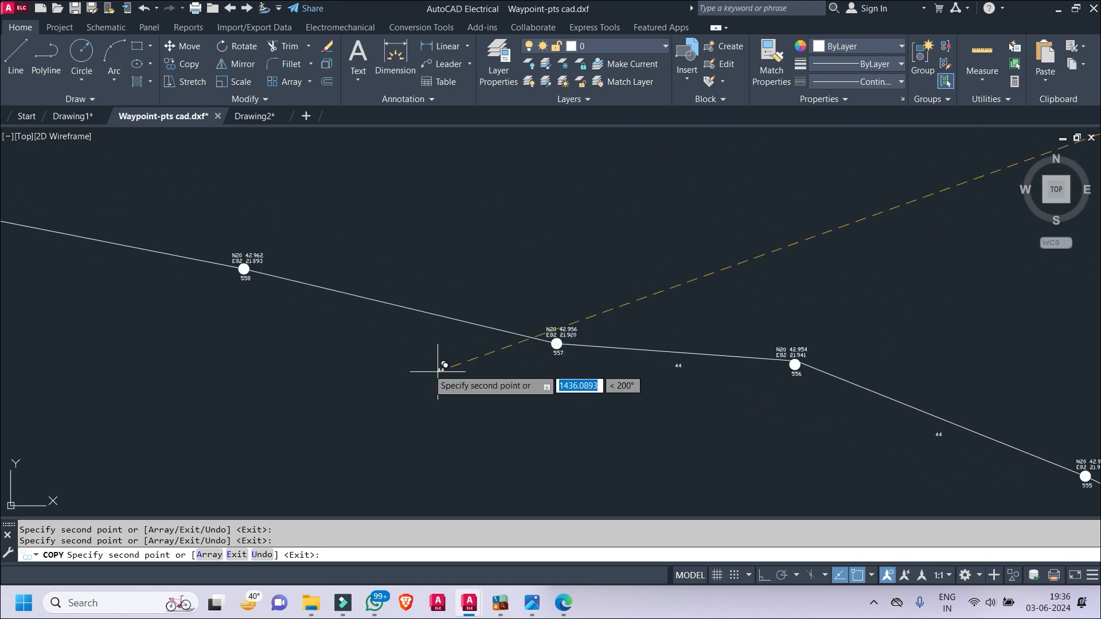
click(369, 316)
middle_drag(370, 316, 763, 393)
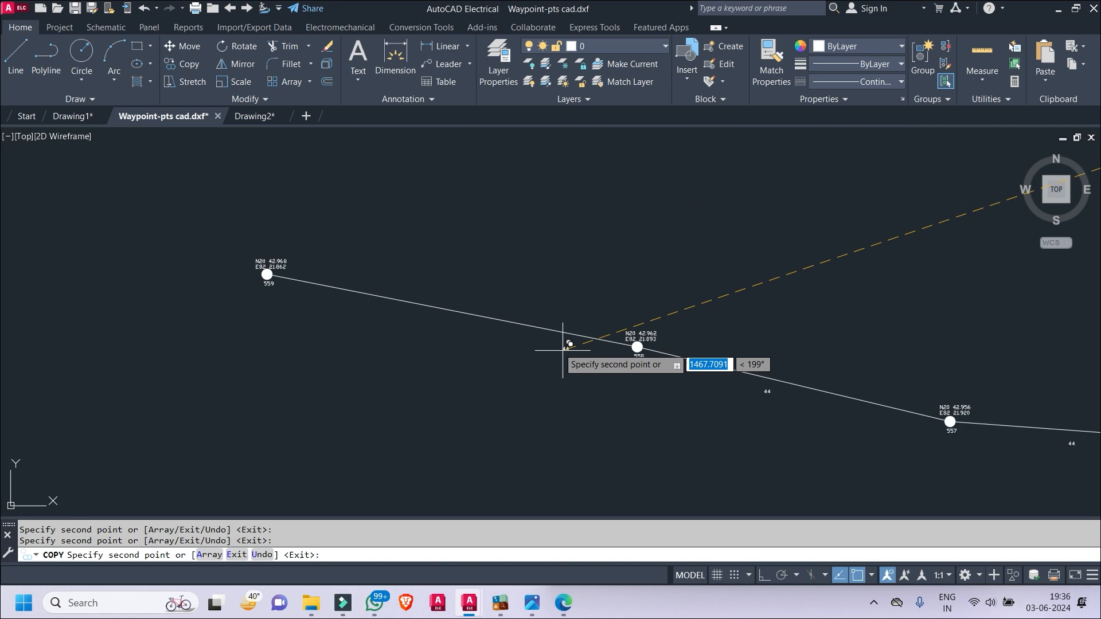
click(451, 324)
right_click(545, 255)
click(590, 278)
- Place the drawing window side by side with the MapSource route list and change the span 513–514 label to 51
scroll(696, 290, down, 5)
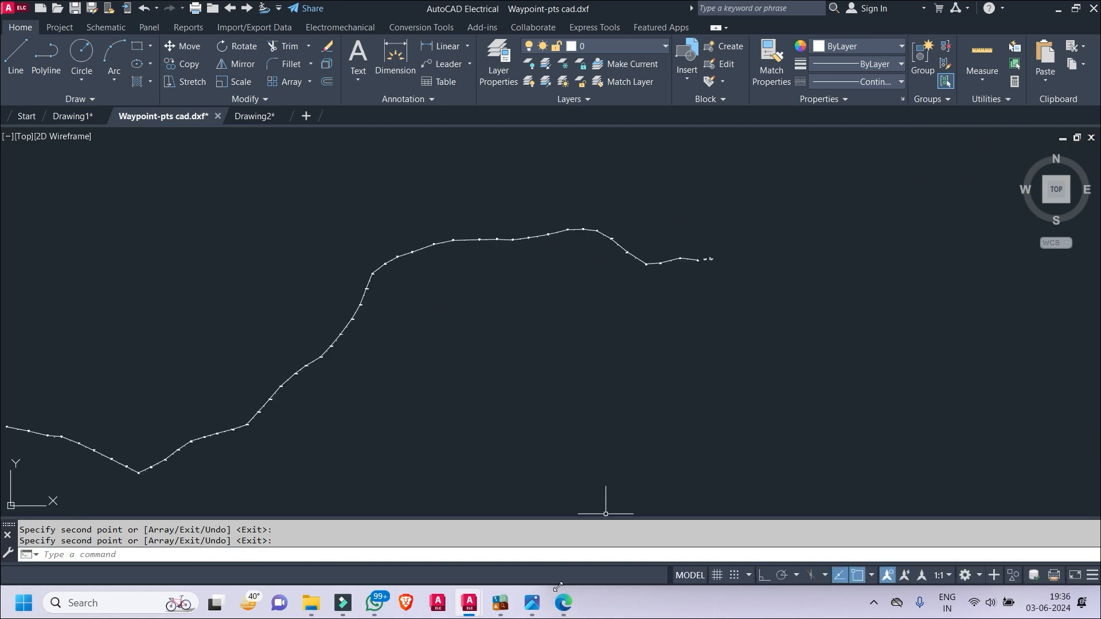
key(super+Left)
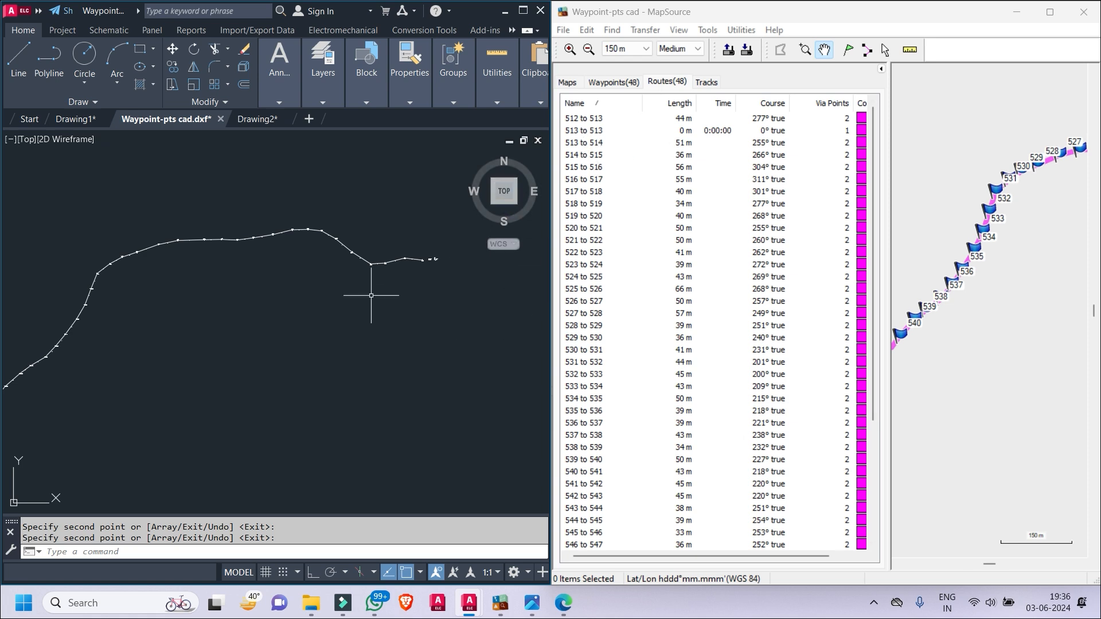
scroll(371, 295, up, 5)
scroll(184, 303, up, 3)
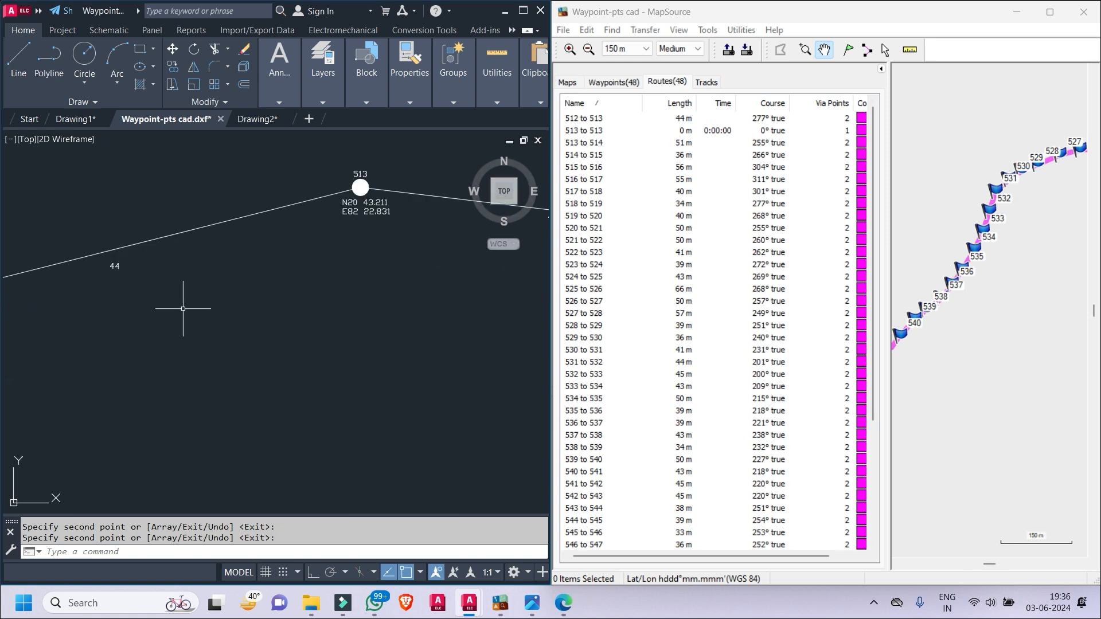
double_click(229, 282)
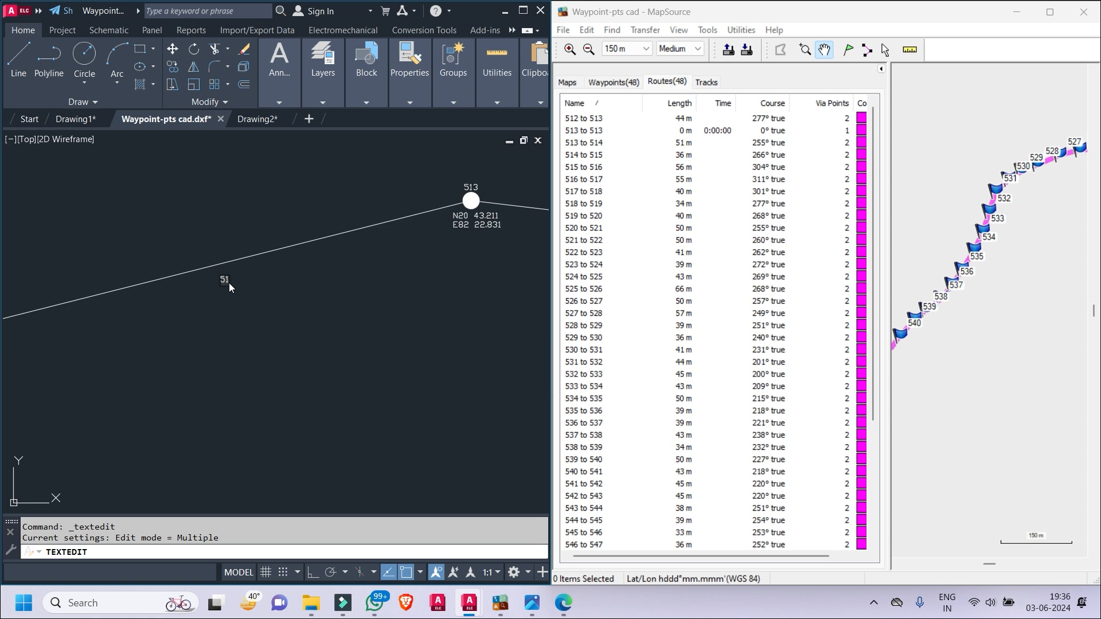
click(276, 311)
- Change the span 514–515 label to 36 and update the span 515–516 label from the route list
middle_drag(228, 292, 529, 287)
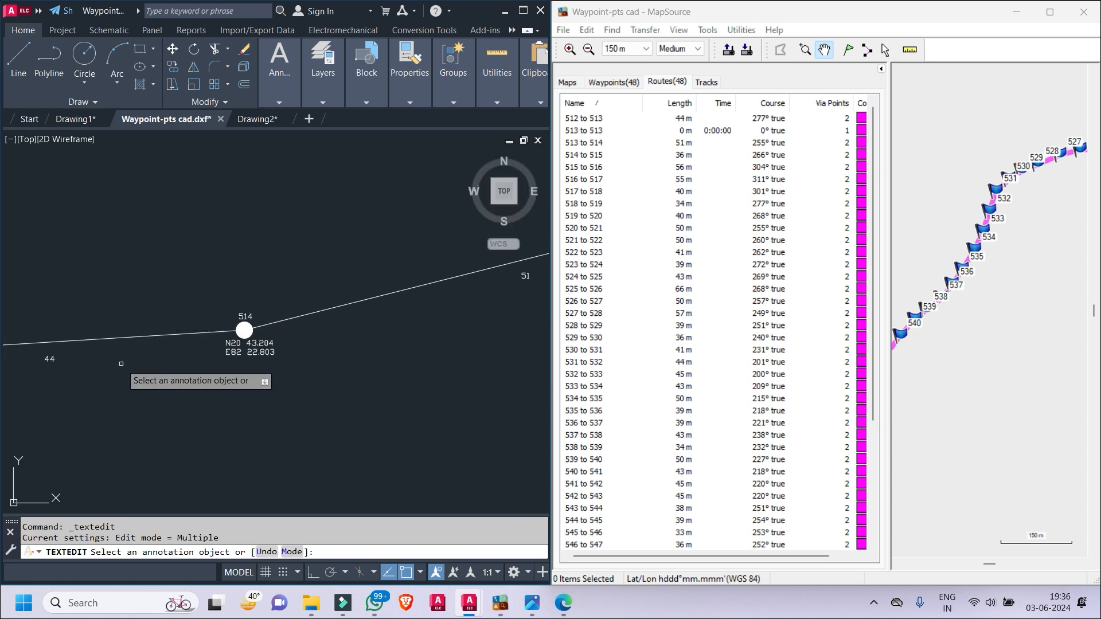
click(50, 361)
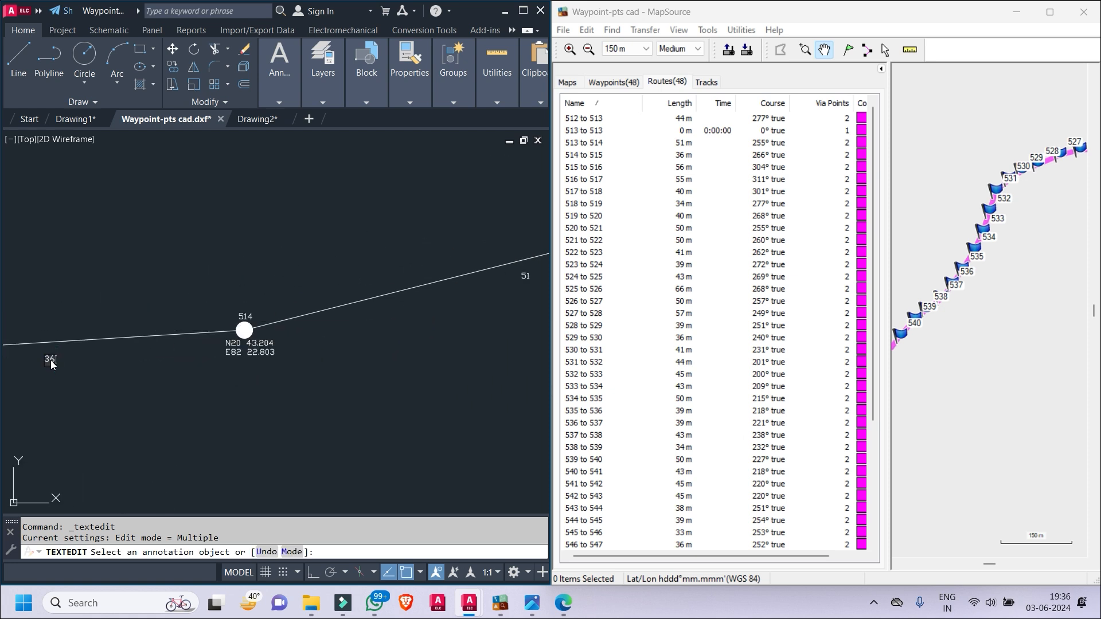
click(194, 463)
middle_drag(14, 376, 359, 350)
mouse_move(59, 305)
middle_down()
mouse_move(231, 317)
mouse_move(298, 458)
middle_up()
click(165, 322)
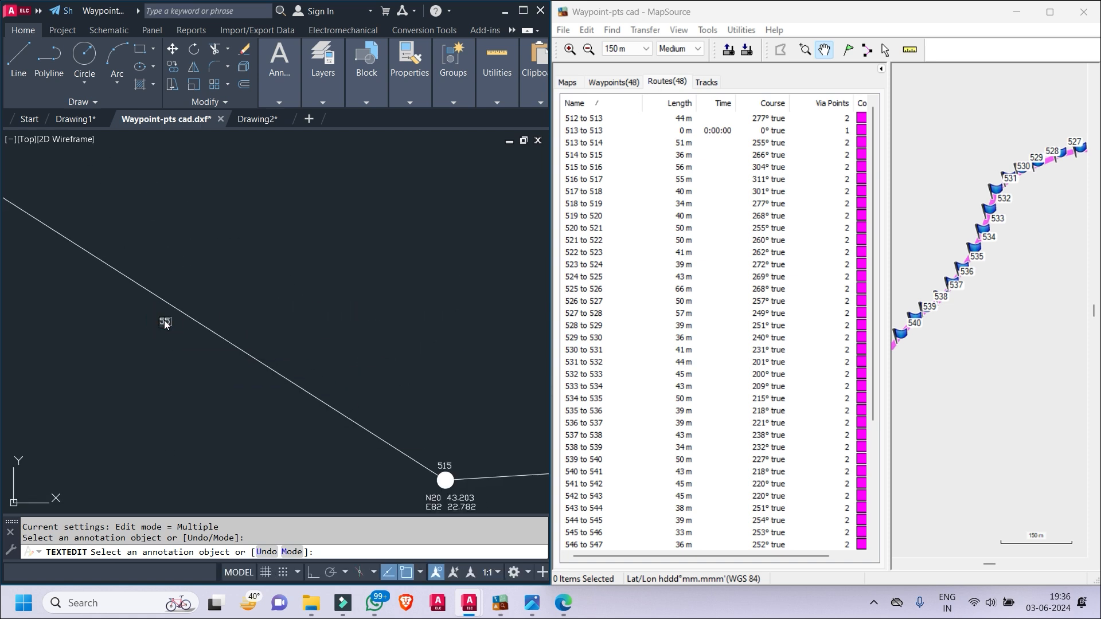
click(396, 251)
- Update the span 516–517 label from the route list and change the span 517–518 label to 34
middle_drag(63, 178, 422, 381)
middle_drag(126, 207, 328, 317)
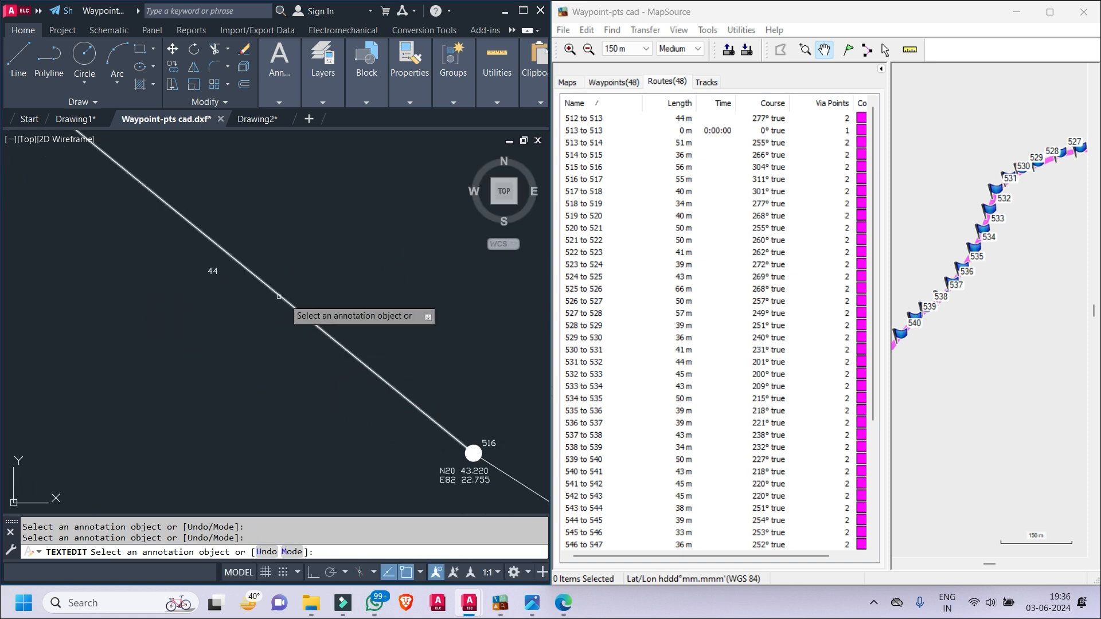
click(213, 271)
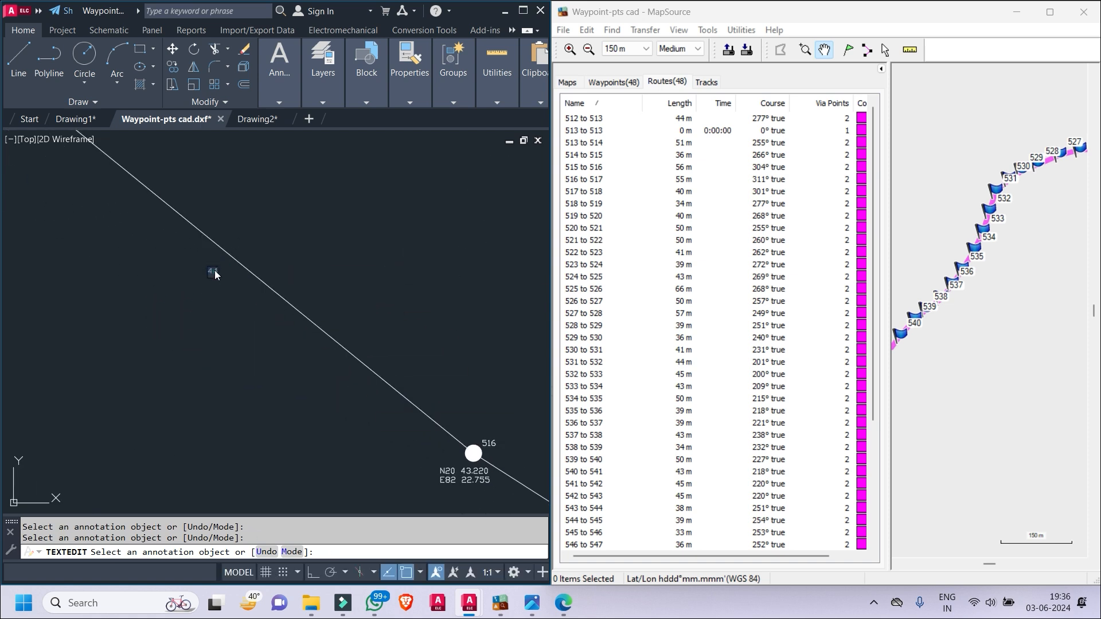
click(396, 171)
middle_drag(341, 287, 585, 542)
click(74, 253)
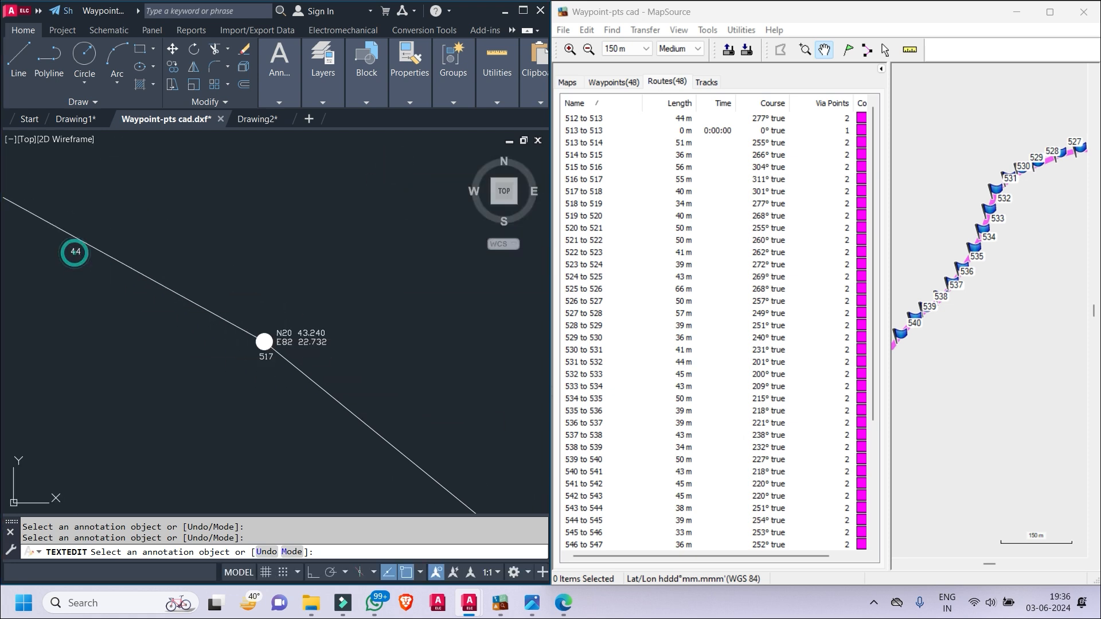
text(34)
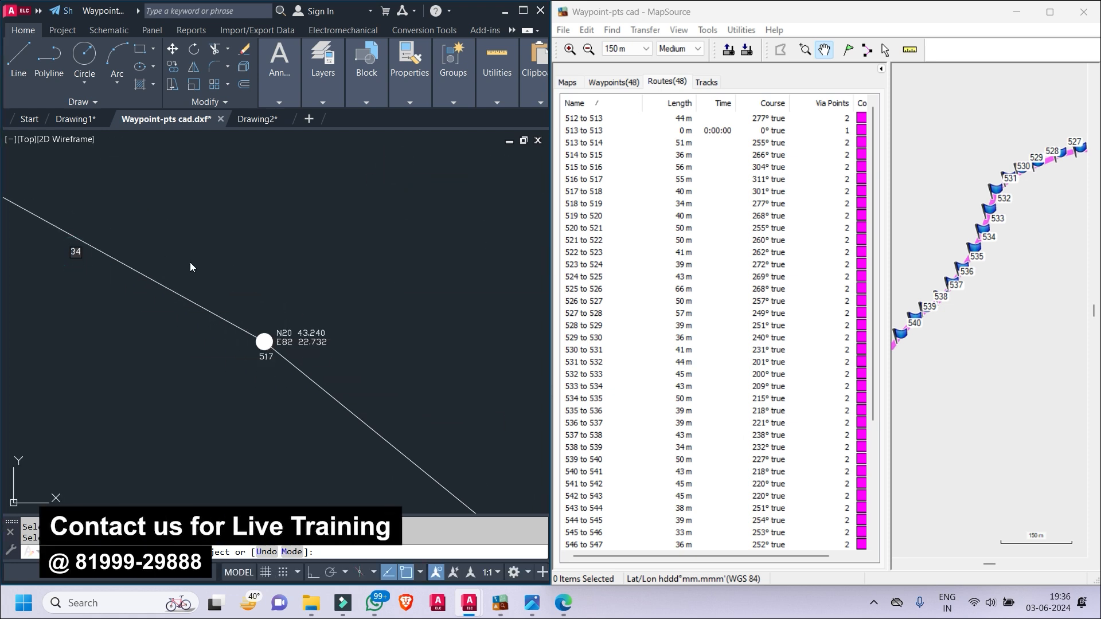
click(207, 251)
click(874, 602)
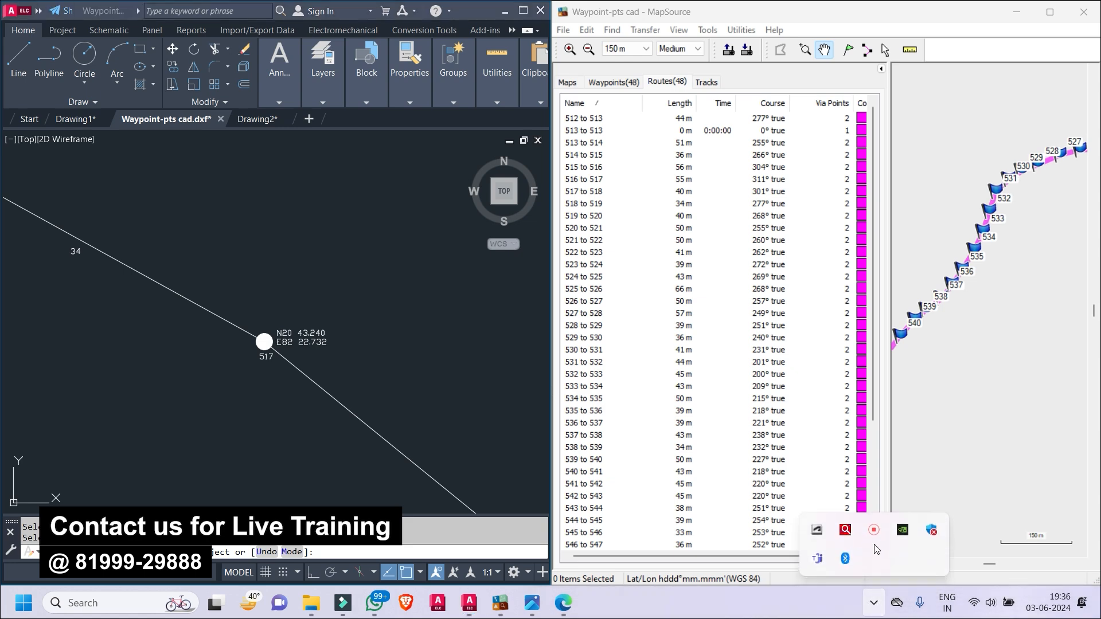
click(878, 537)
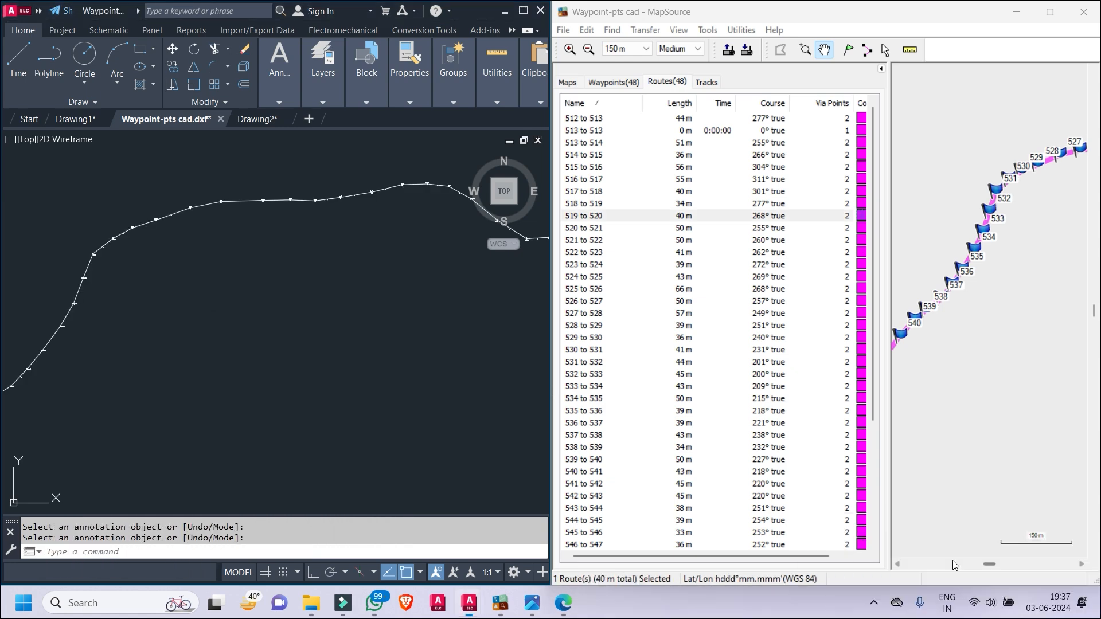
- Maximize the drawing window and review the distance labels along the route, span by span
click(524, 11)
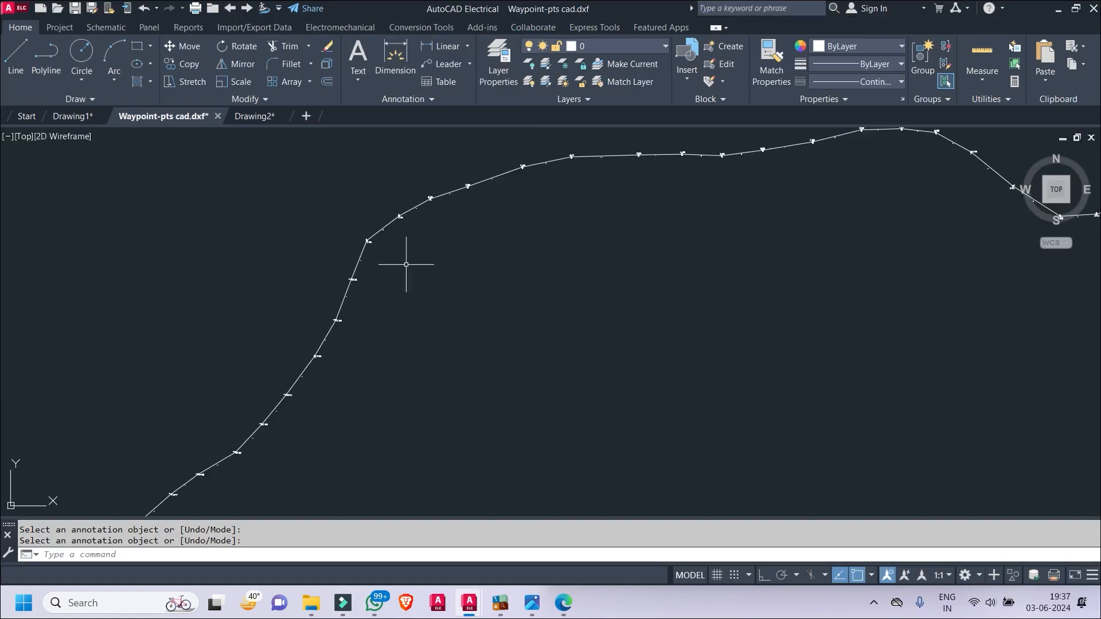
scroll(430, 221, up, 6)
scroll(435, 241, down, 7)
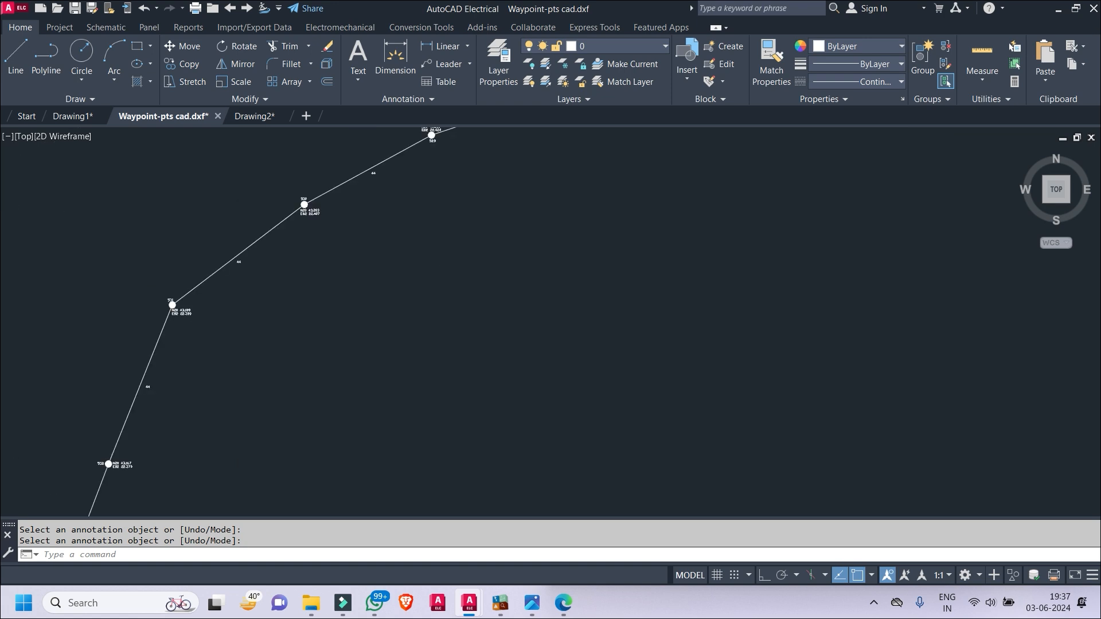
scroll(493, 212, up, 3)
scroll(507, 214, up, 2)
middle_drag(373, 329, 564, 314)
scroll(565, 314, down, 2)
middle_drag(296, 385, 621, 204)
middle_drag(344, 367, 616, 231)
middle_drag(519, 428, 473, 256)
middle_drag(514, 281, 512, 247)
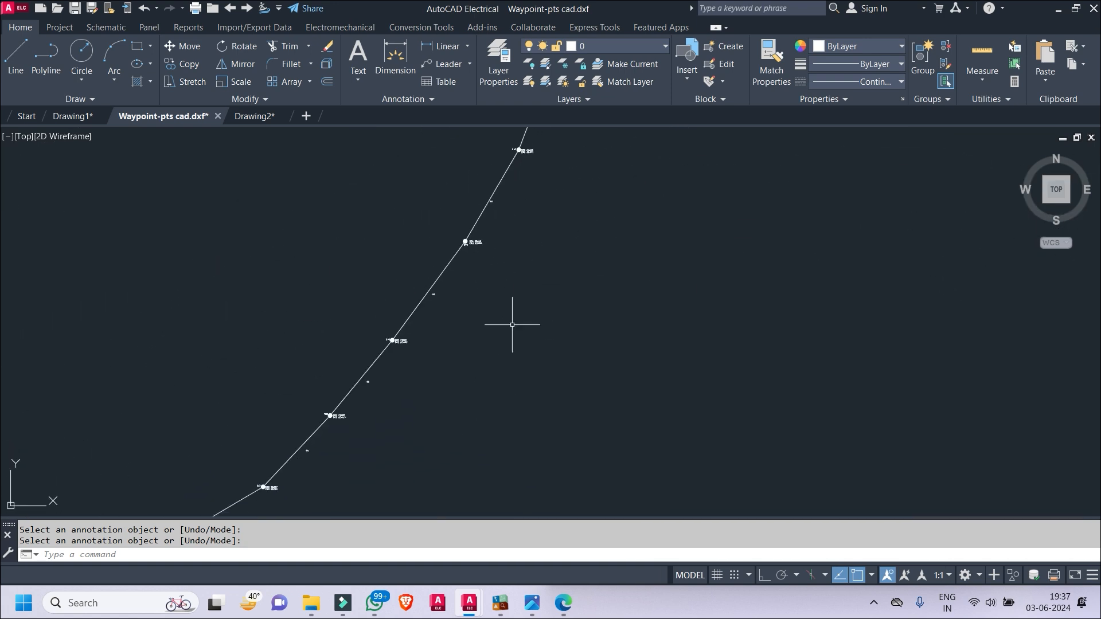
scroll(513, 330, down, 2)
mouse_move(458, 461)
middle_down()
mouse_move(489, 367)
mouse_move(579, 286)
middle_up()
middle_drag(464, 367, 578, 228)
scroll(381, 400, down, 2)
scroll(381, 401, down, 2)
middle_drag(381, 400, 446, 297)
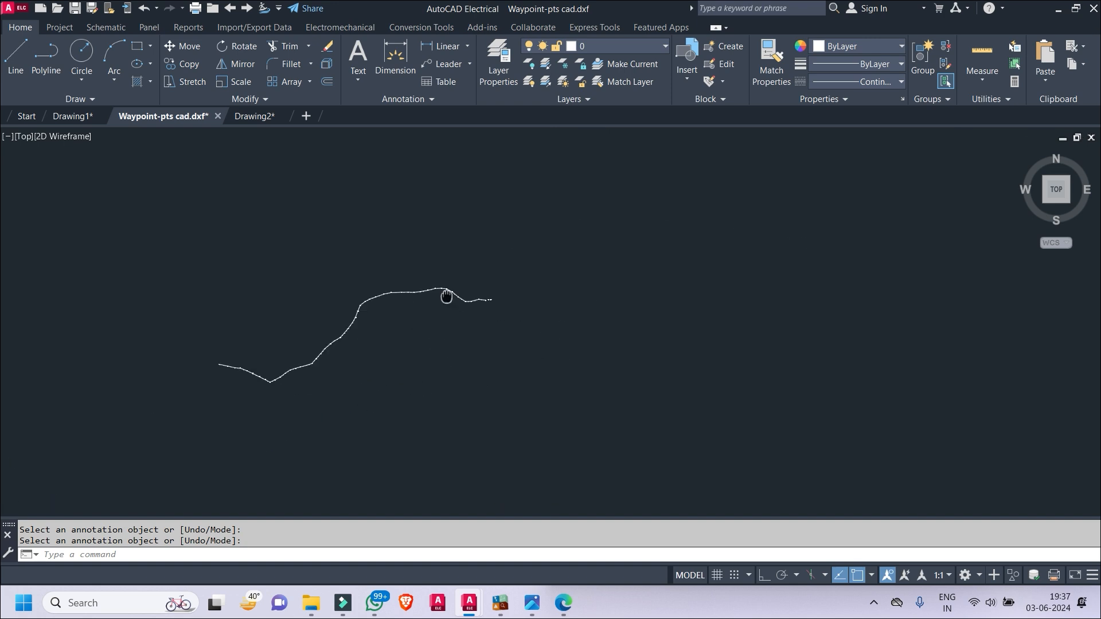
- Inspect the start of the route around span 512–513 and switch to the handwritten survey sketch PDF in Edge
scroll(455, 283, up, 3)
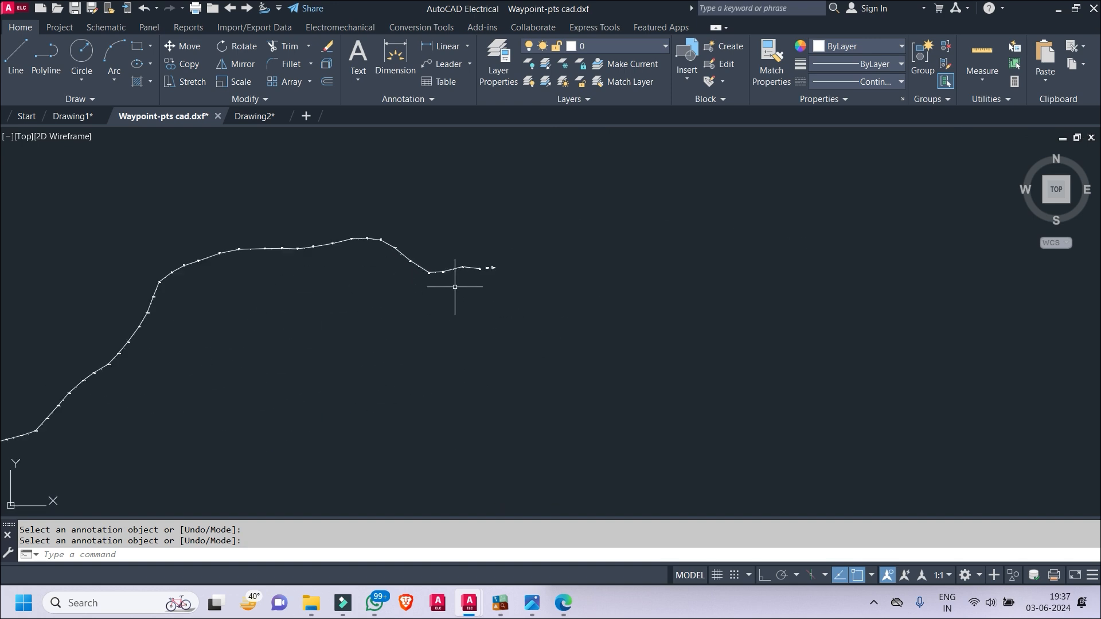
scroll(504, 312, up, 3)
scroll(491, 270, up, 3)
middle_drag(492, 270, 707, 360)
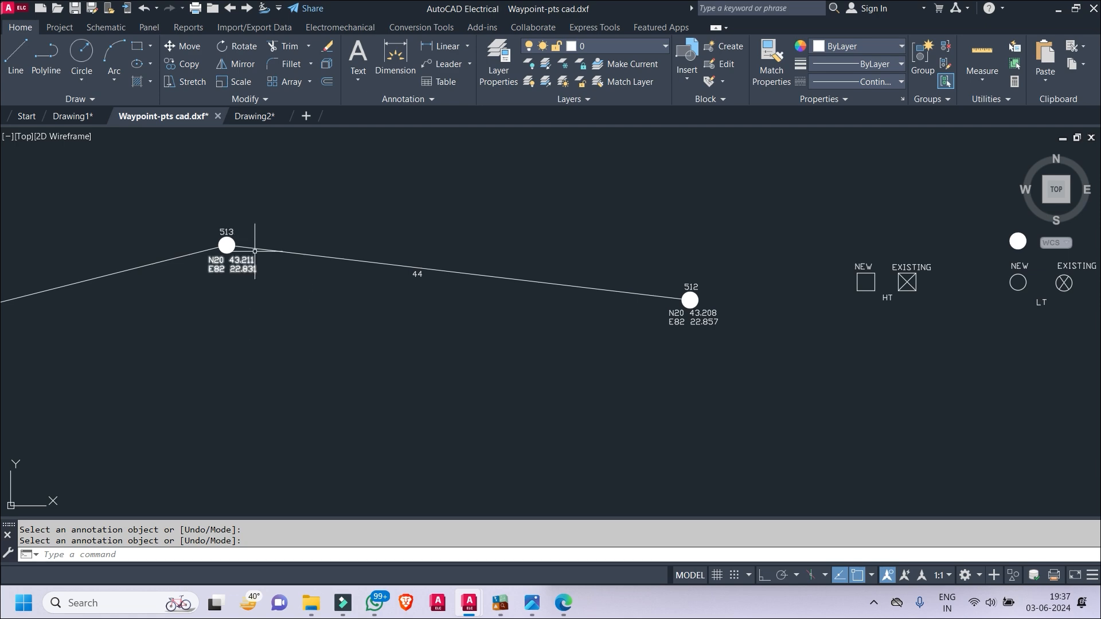
click(563, 602)
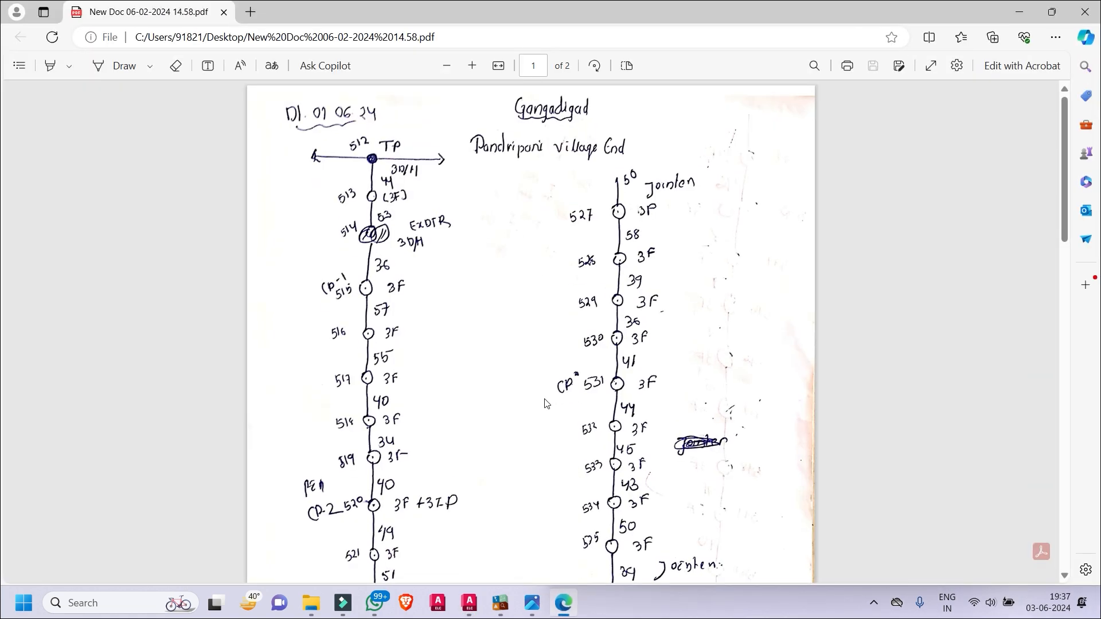
- Return to AutoCAD Electrical and create a new drawing from the ACAD_ELECTRICAL template
click(1014, 19)
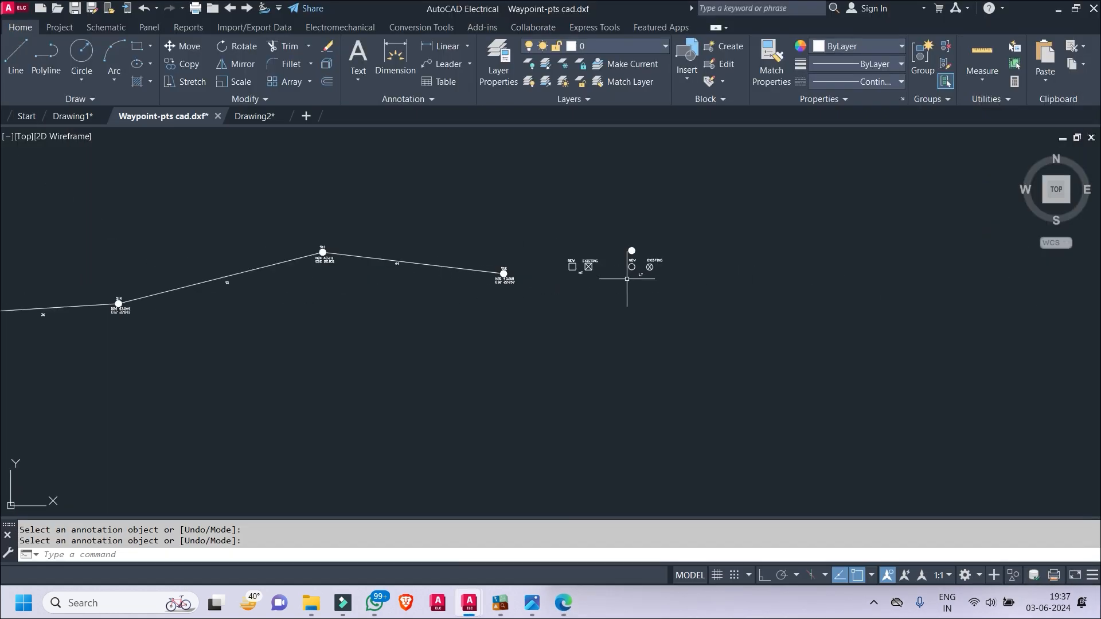
scroll(635, 270, down, 3)
scroll(636, 295, down, 2)
middle_drag(635, 295, 606, 199)
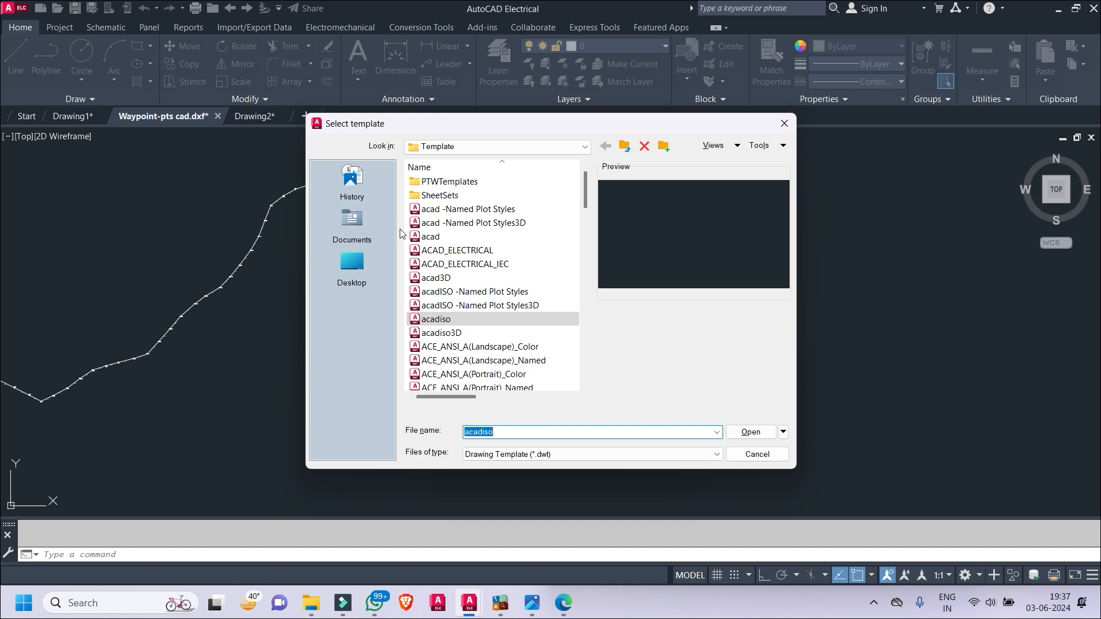
click(427, 250)
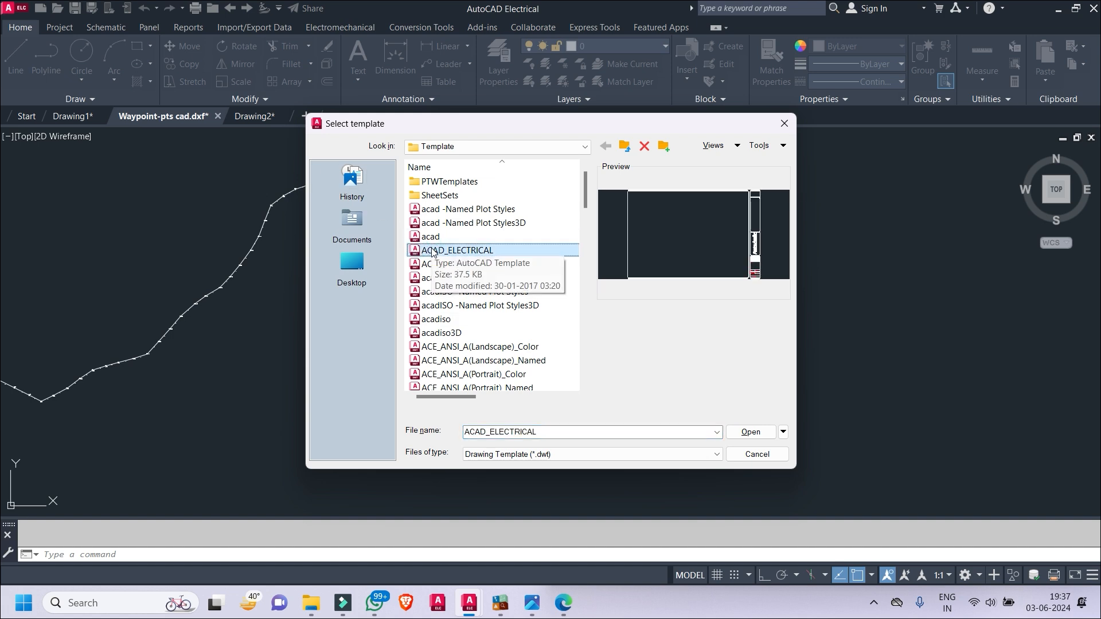
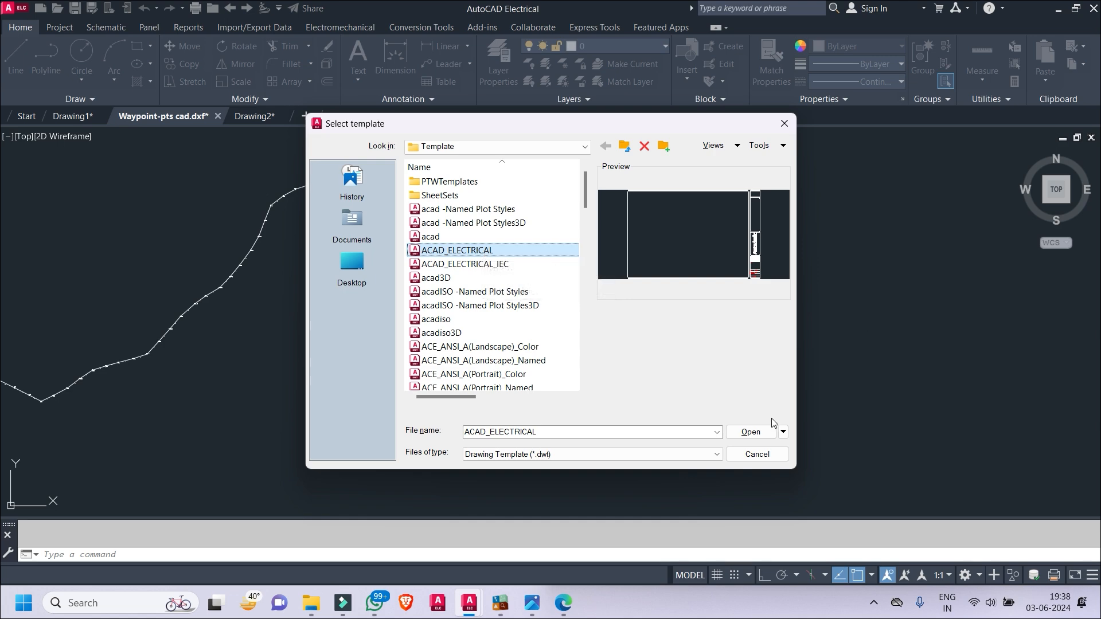
click(751, 432)
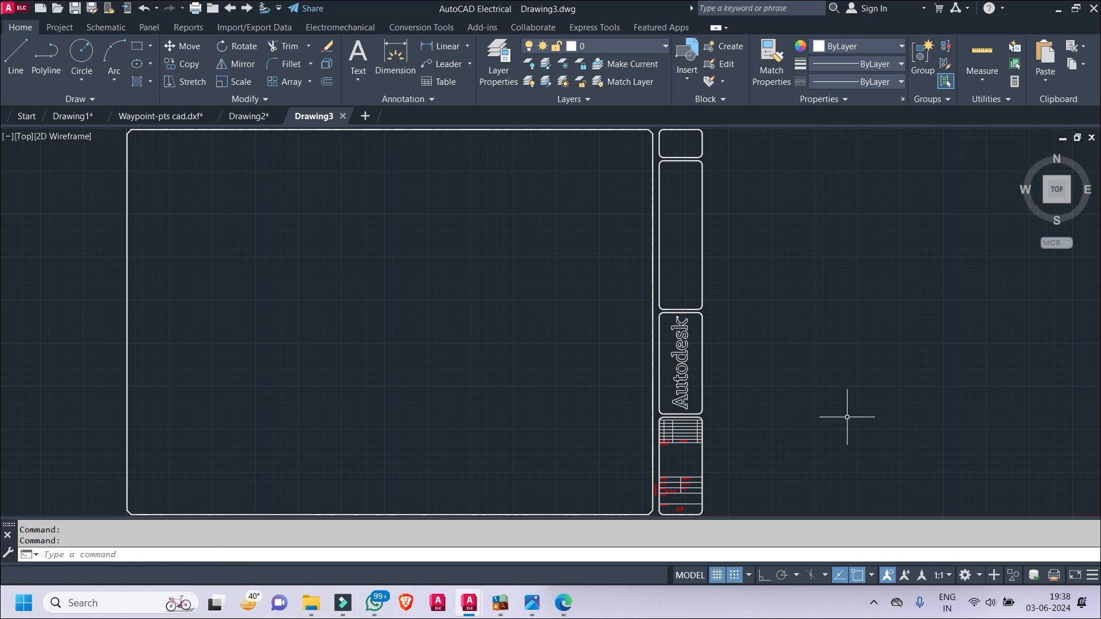
scroll(569, 302, down, 2)
middle_drag(614, 291, 611, 282)
- Copy the whole route from Waypoint-pts cad.dxf, paste it beside the title block in Drawing3 and show the full extents
click(168, 119)
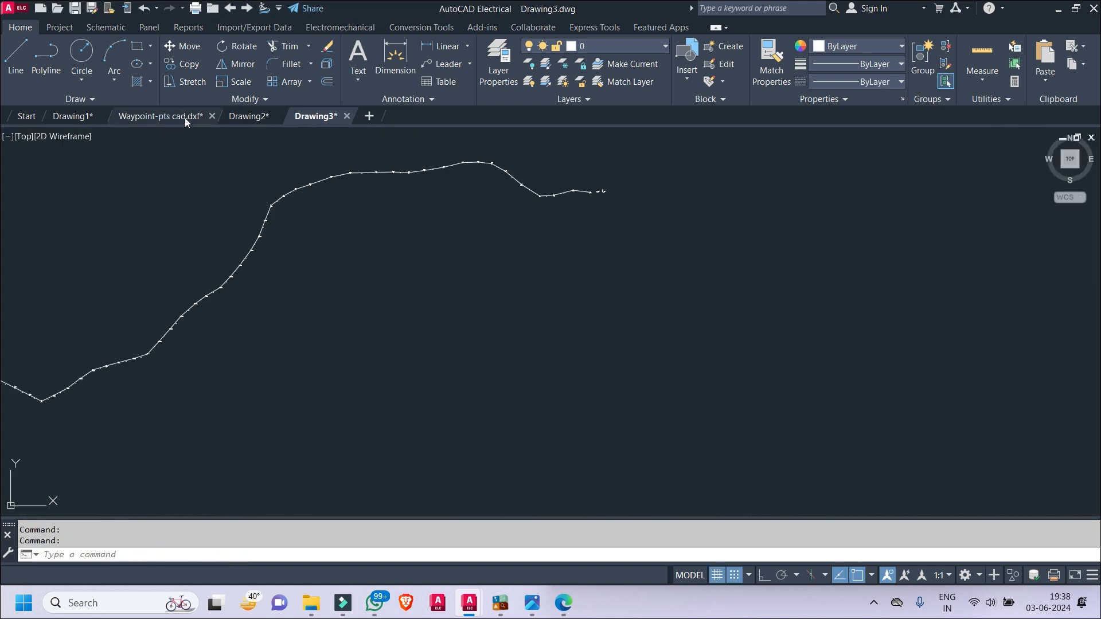
scroll(680, 238, down, 3)
click(713, 179)
click(376, 342)
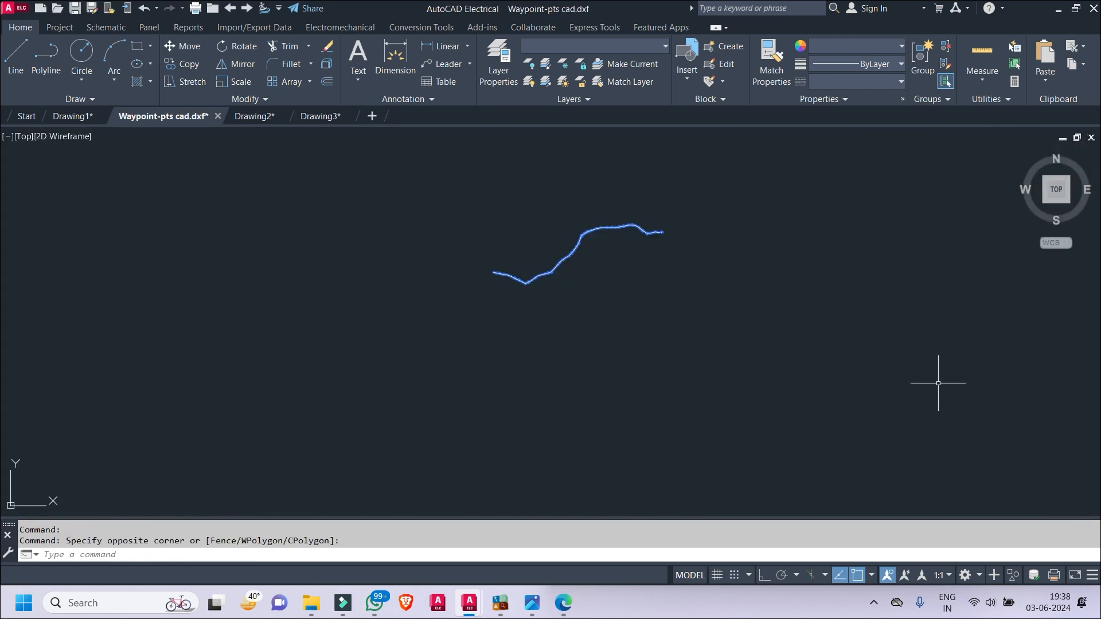
click(305, 118)
scroll(754, 362, down, 2)
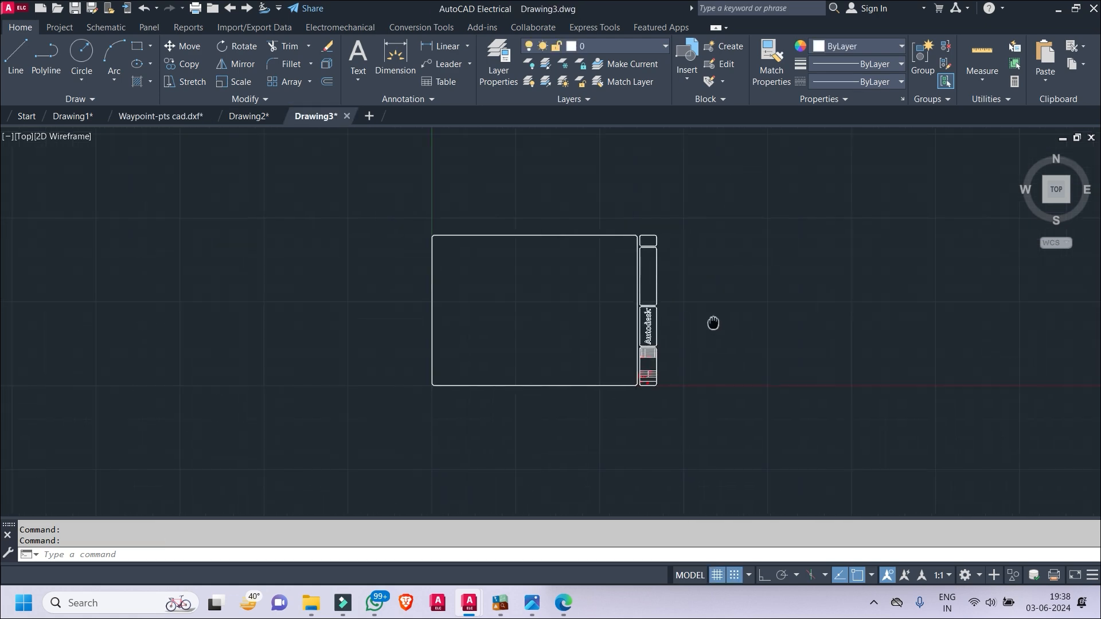
middle_drag(841, 324, 664, 312)
key(ctrl+v)
click(683, 276)
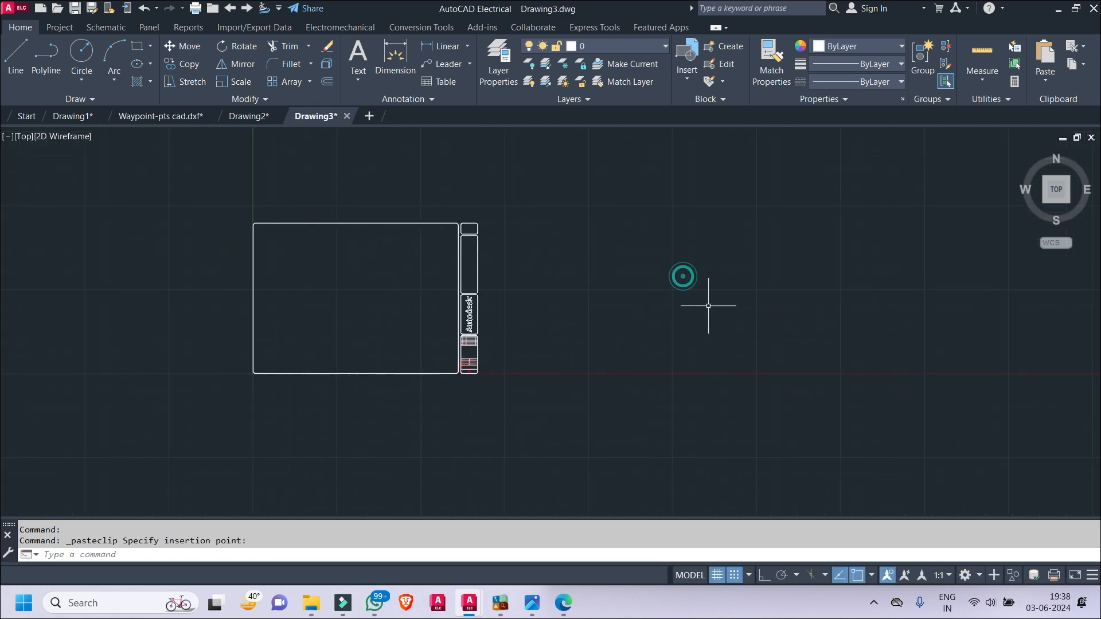
text(z)
key(Return)
text(a)
key(Return)
scroll(721, 317, down, 7)
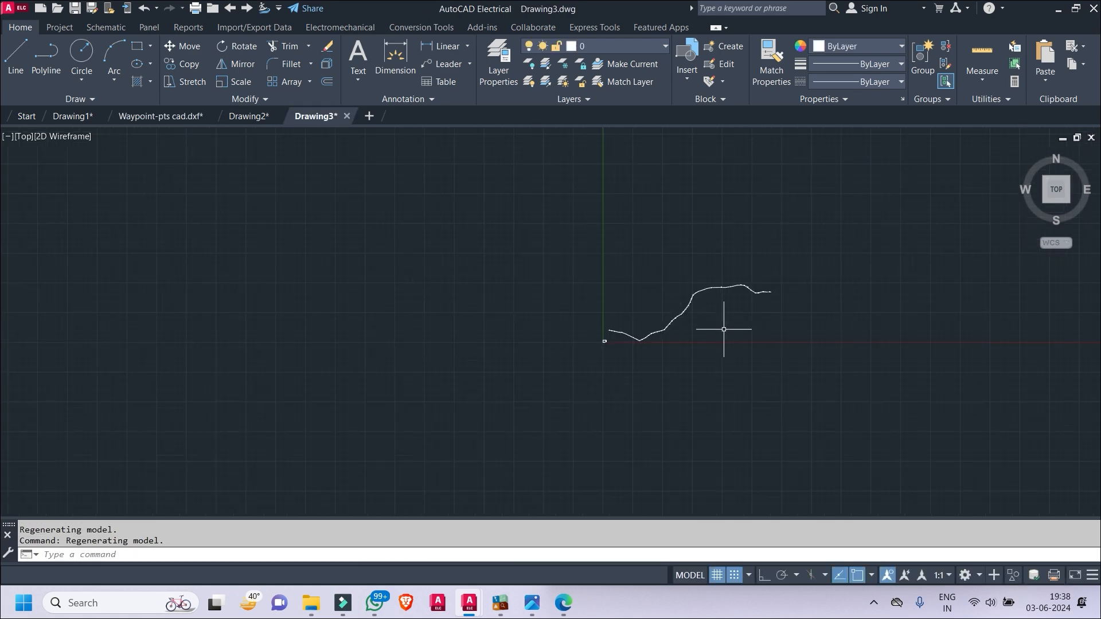
- Move the title block up and away from the origin, and turn off the grid and snap
scroll(613, 343, up, 5)
click(606, 343)
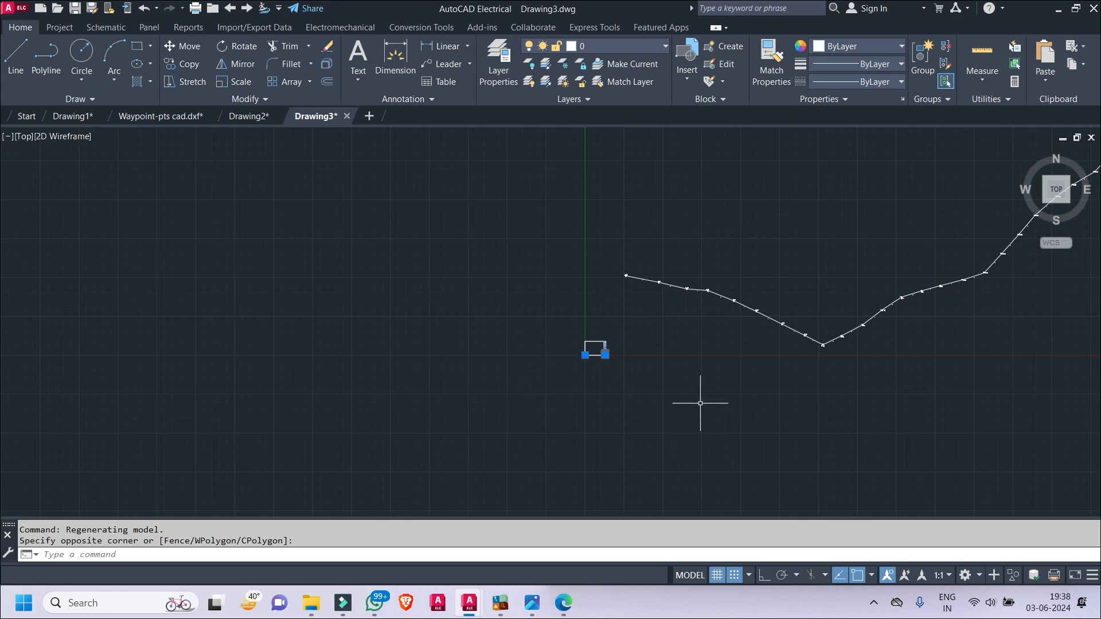
key(Return)
click(659, 386)
click(590, 258)
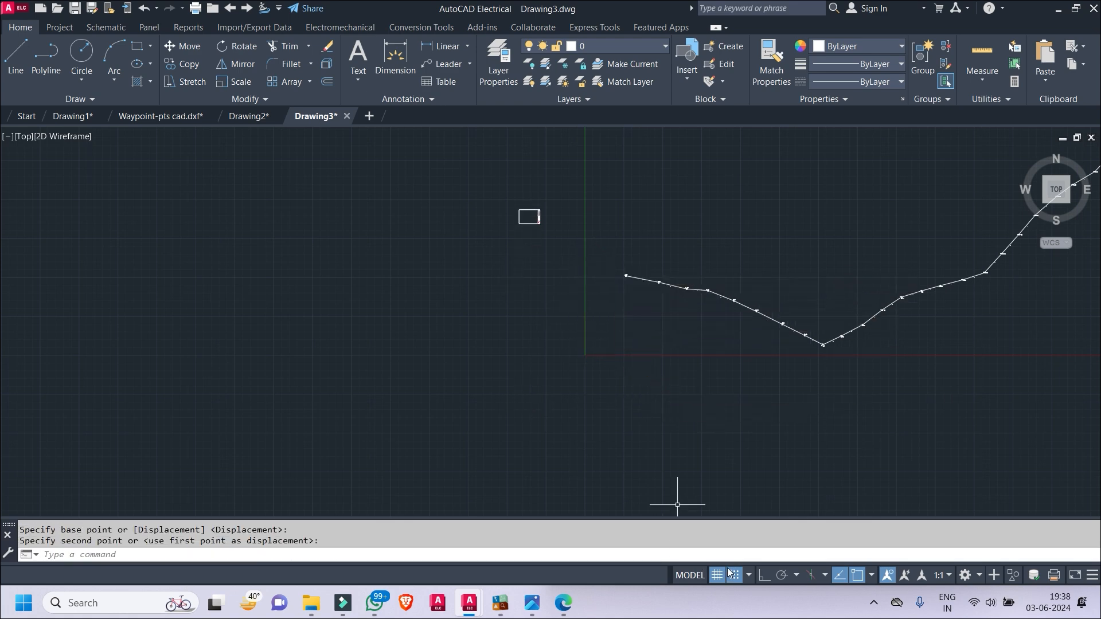
click(717, 575)
click(735, 574)
middle_drag(682, 369, 405, 428)
scroll(405, 428, down, 4)
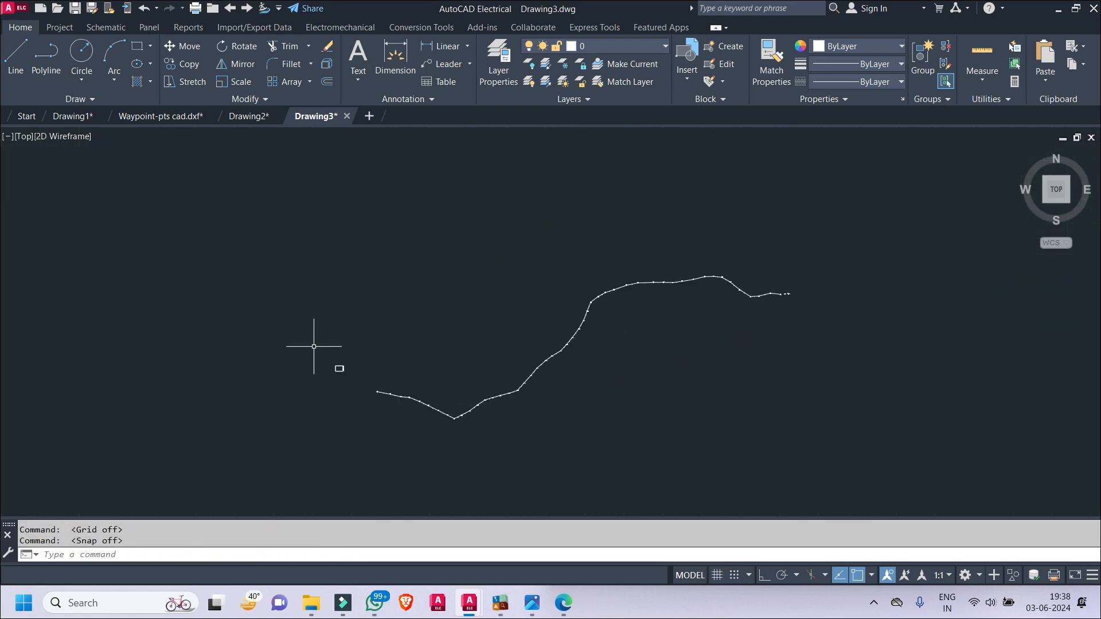
- Move the title block to a free area above the middle of the route
scroll(314, 347, up, 4)
click(334, 369)
click(426, 429)
text(m)
key(Return)
click(431, 455)
scroll(708, 320, down, 2)
middle_drag(708, 320, 237, 380)
scroll(802, 351, up, 10)
scroll(731, 390, down, 12)
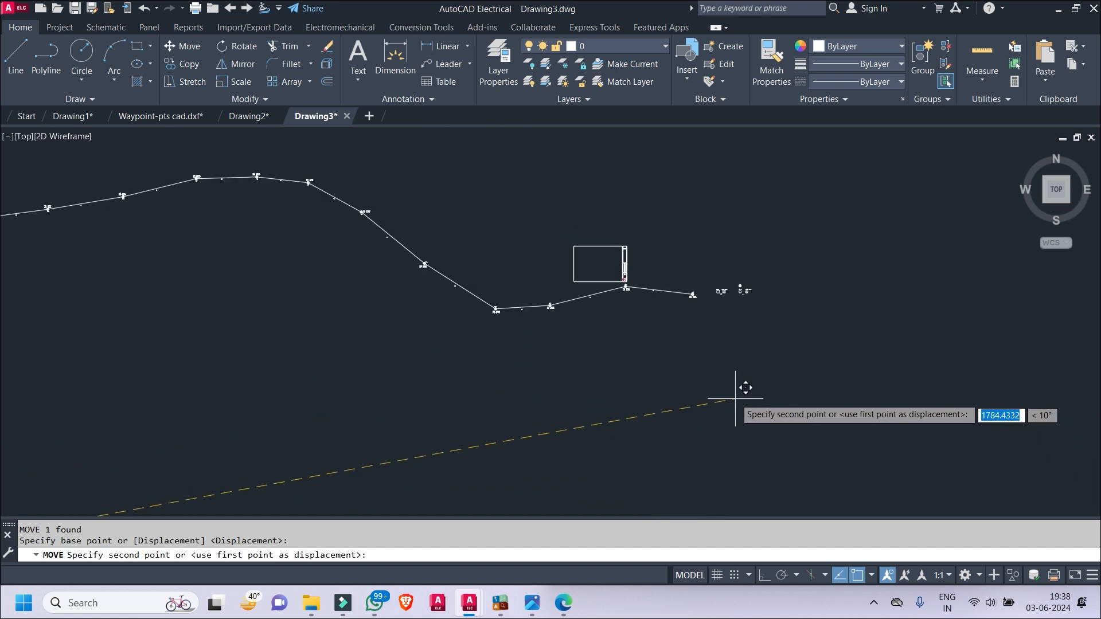
click(567, 239)
key(Escape)
key(Escape)
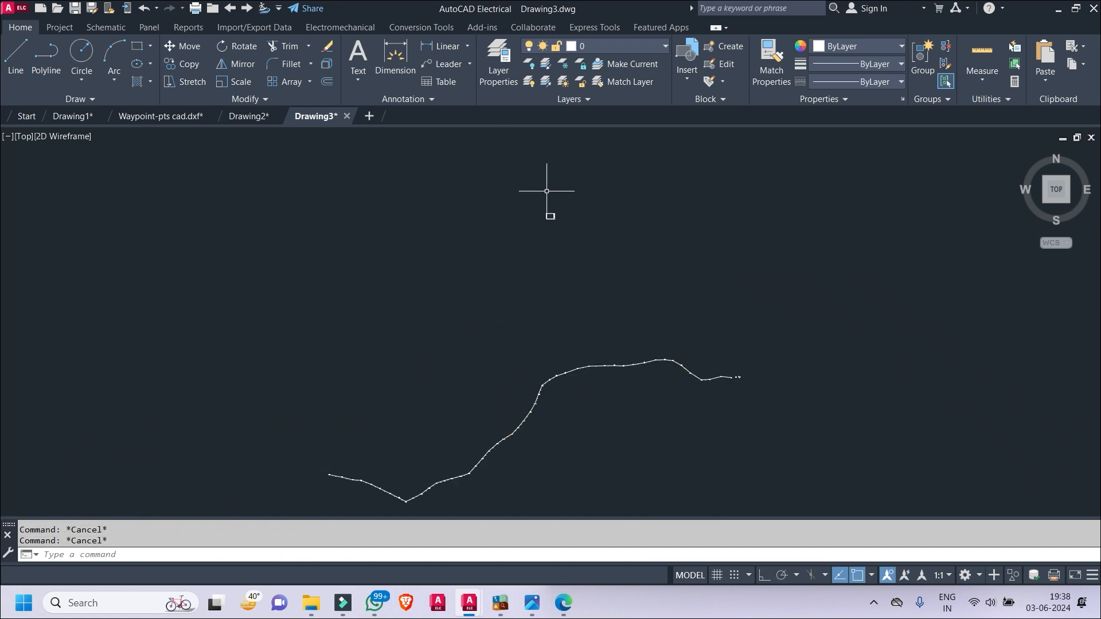
click(553, 191)
click(512, 236)
text(SC)
key(Return)
scroll(553, 216, up, 3)
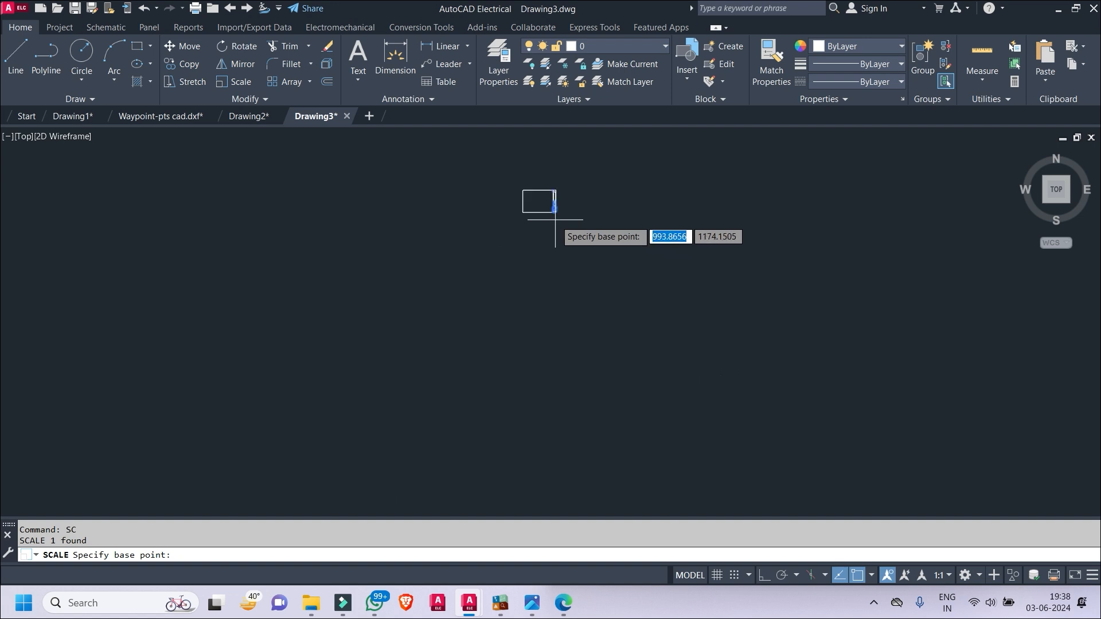
key(Escape)
- Undo the title block moves and the pasted route in Drawing3
key(ctrl+z)
key(ctrl+z)
key(ctrl+z)
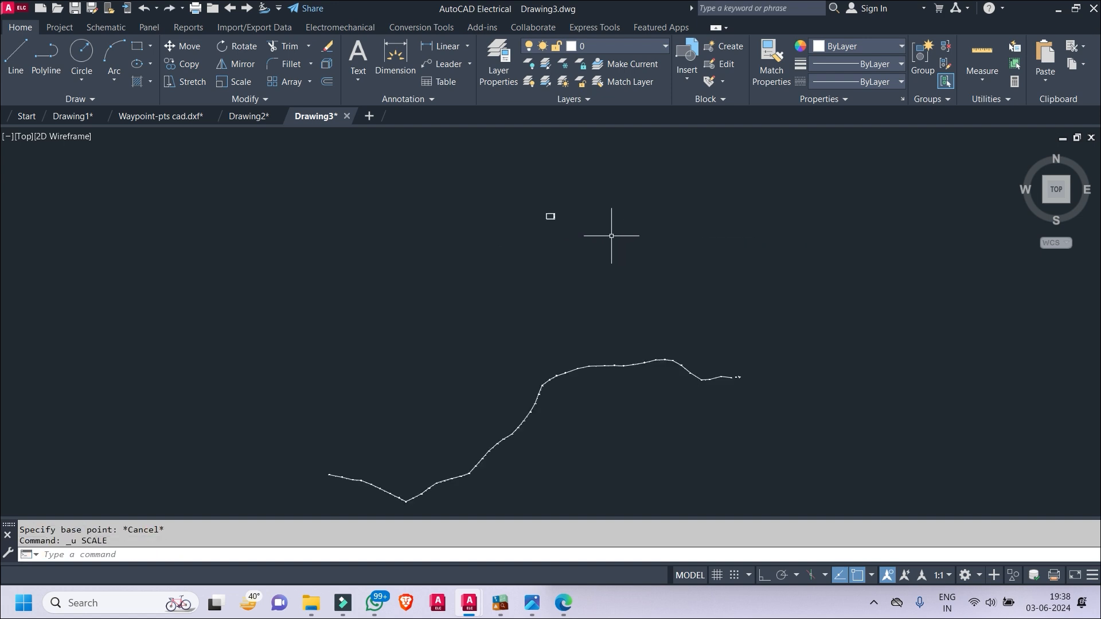
key(ctrl+z)
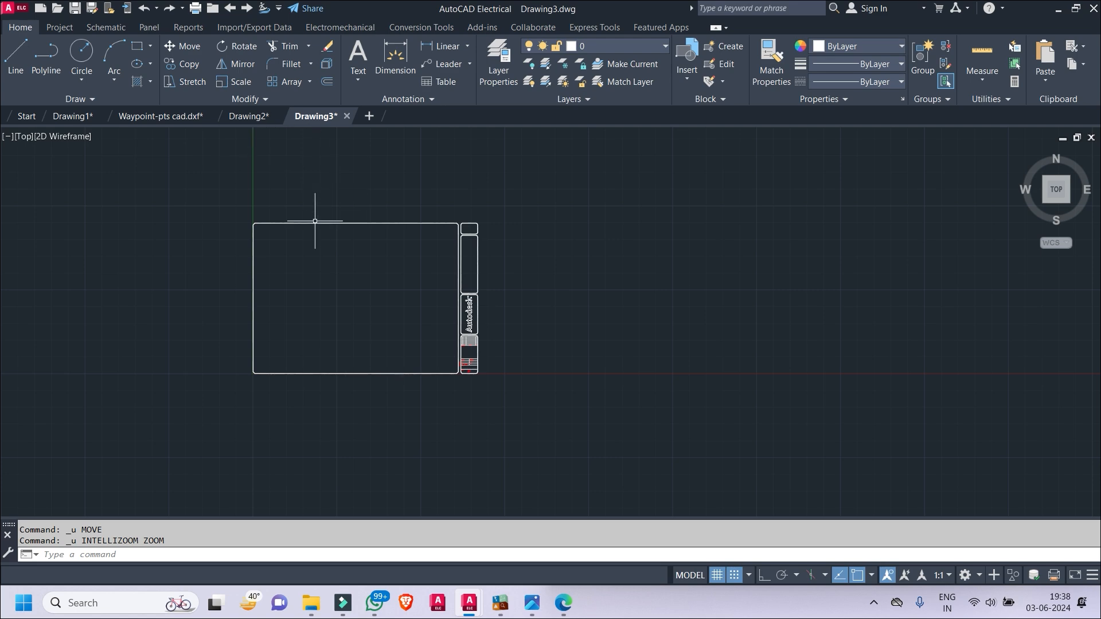
- Copy the title block frame from Drawing3 and paste it into Waypoint-pts cad.dxf near the route
click(209, 190)
click(630, 472)
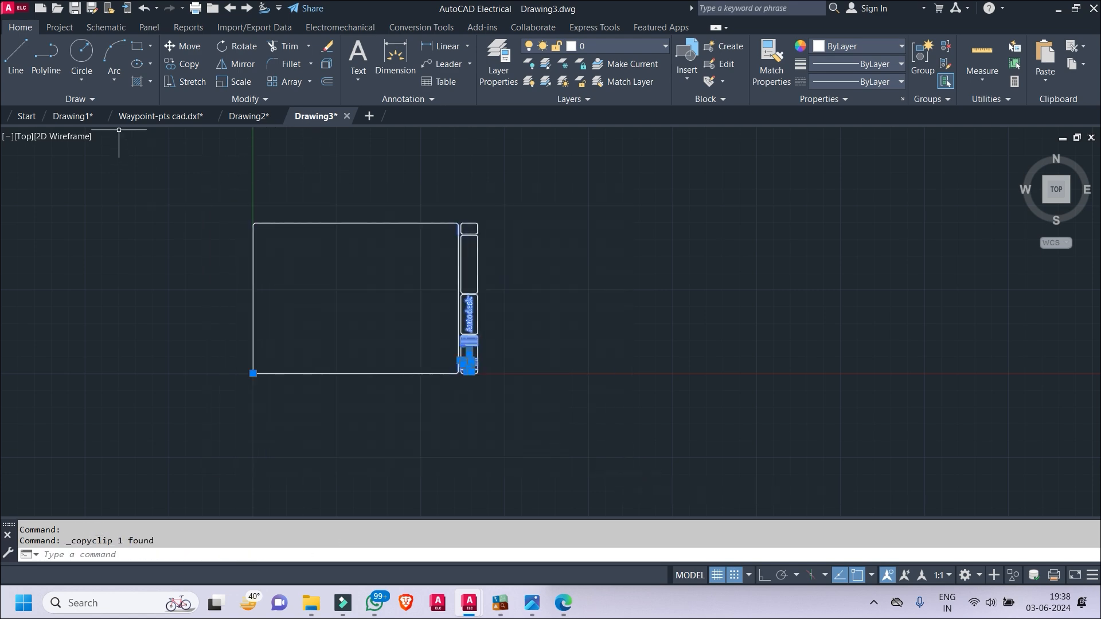
click(161, 116)
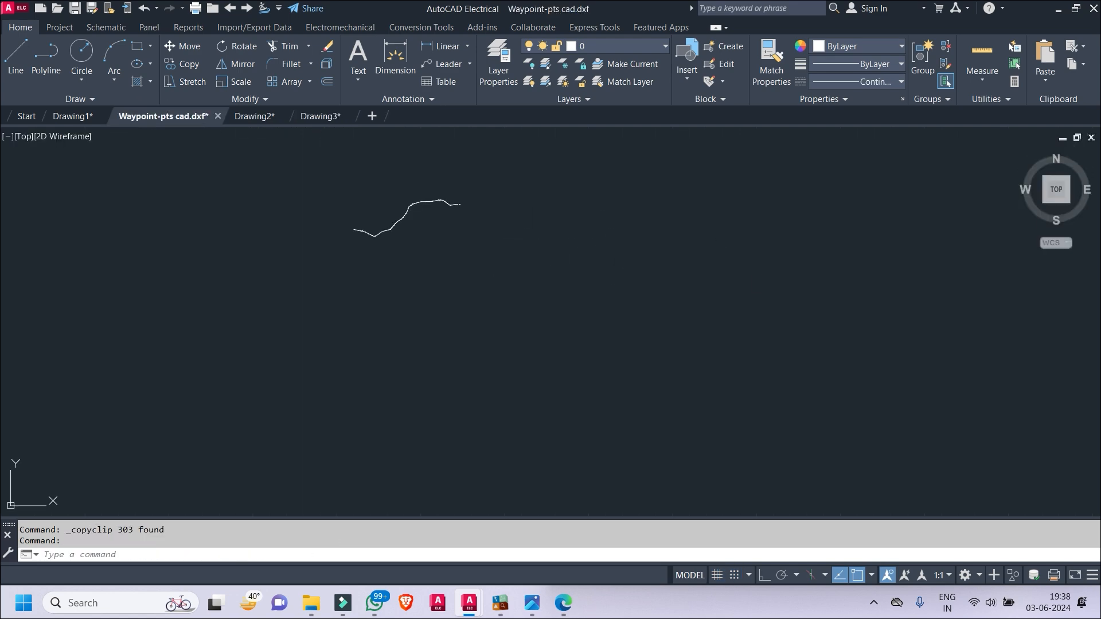
key(ctrl+v)
scroll(475, 228, up, 4)
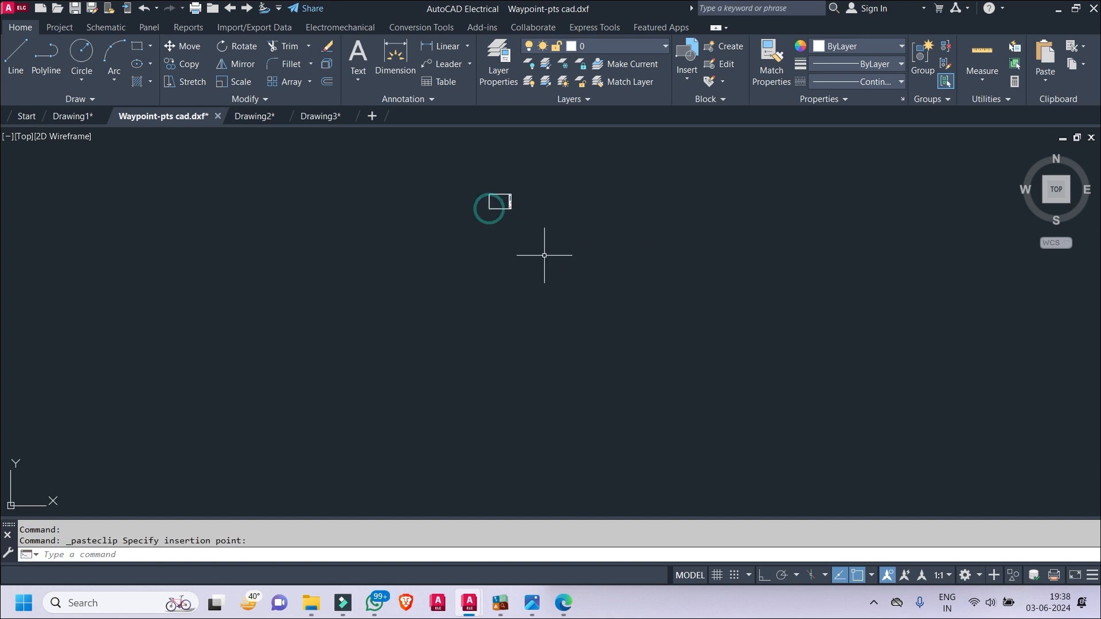
- Enlarge the pasted title block freehand with Scale and compare its size with the route spans
middle_drag(630, 289, 700, 348)
scroll(700, 348, down, 2)
middle_drag(699, 349, 667, 299)
click(705, 270)
click(633, 334)
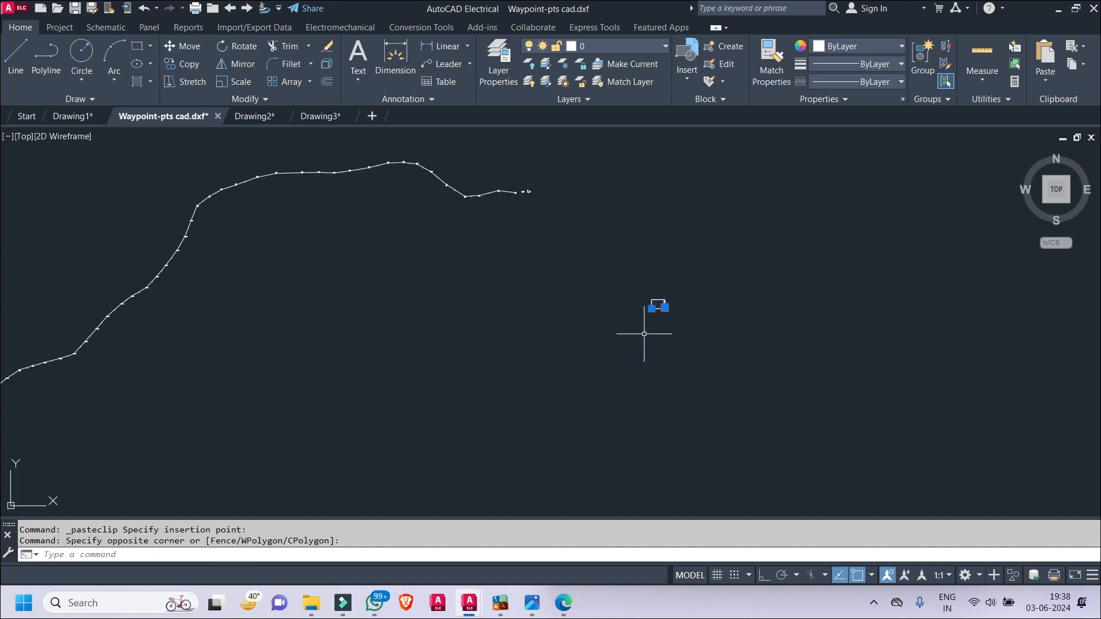
key(Return)
click(658, 304)
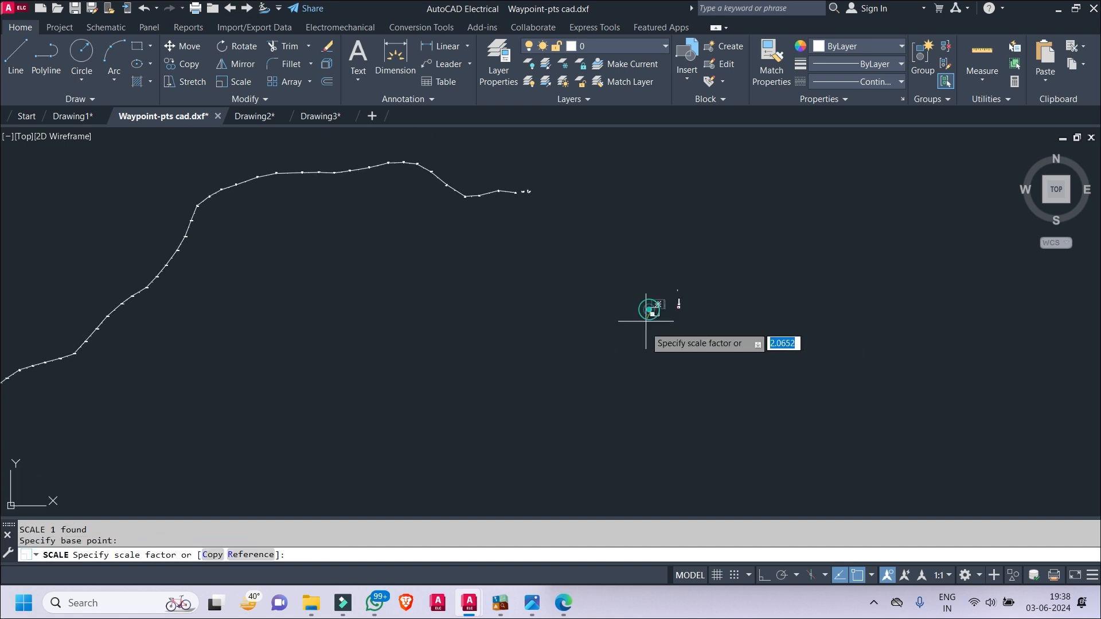
click(612, 371)
scroll(509, 190, up, 4)
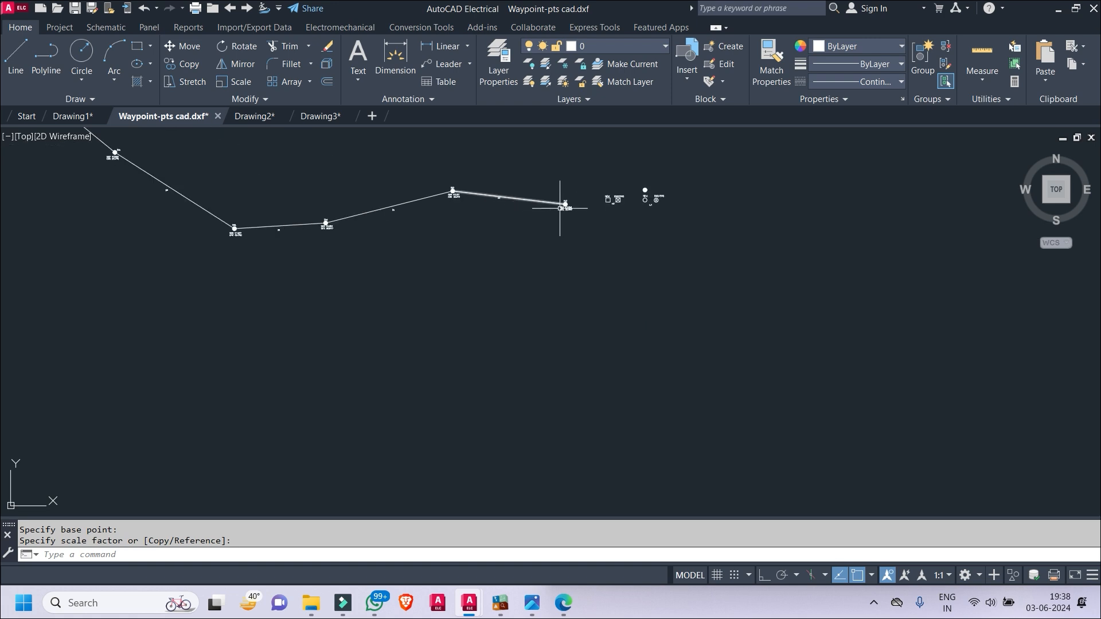
scroll(681, 238, down, 5)
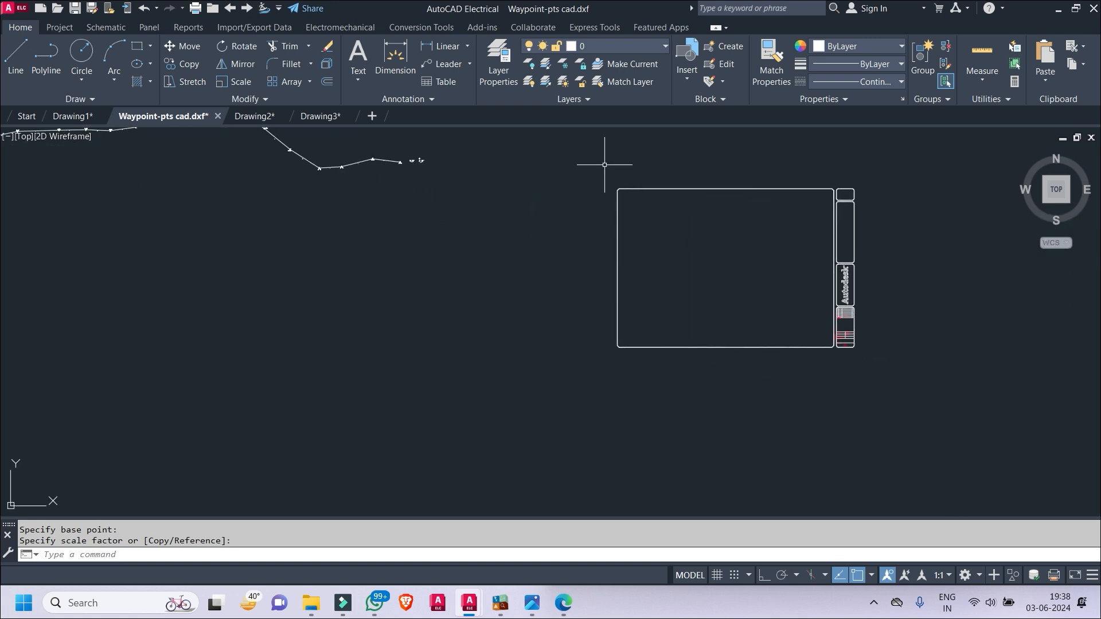
- Place three copies of the enlarged title block in a horizontal row beside the original, with Ortho on
click(588, 157)
click(915, 394)
right_click(922, 393)
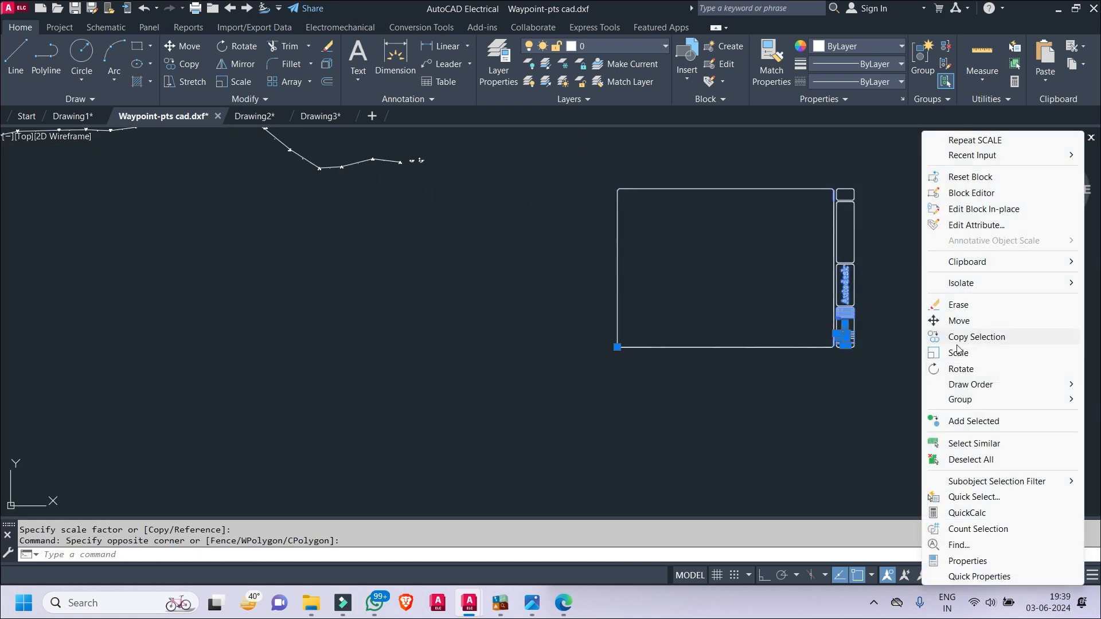
click(960, 341)
middle_drag(792, 379, 498, 386)
click(511, 388)
click(769, 576)
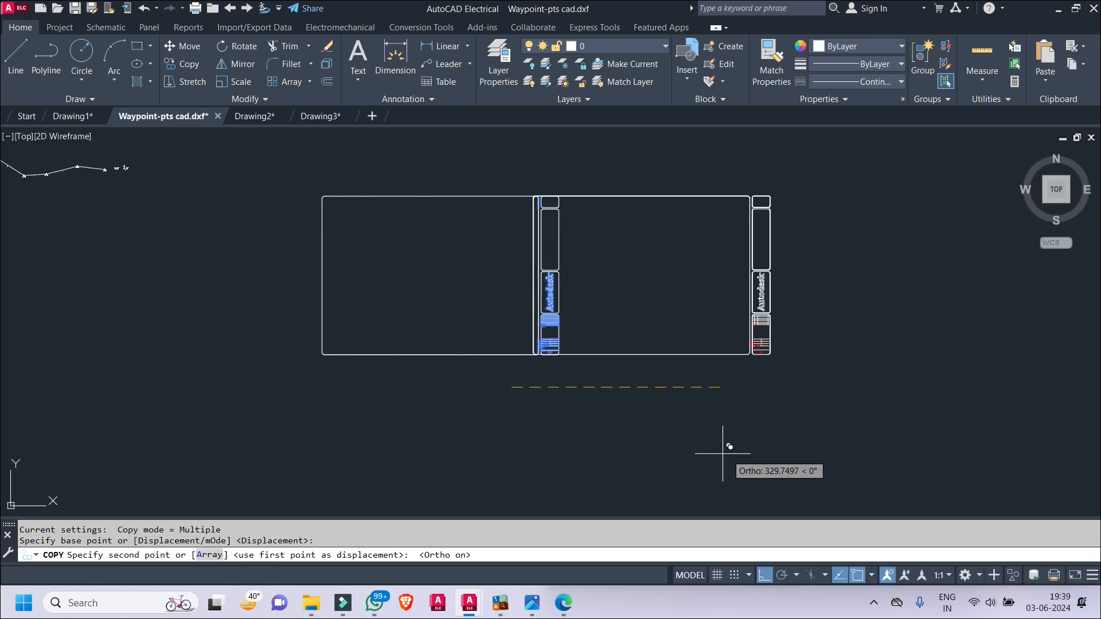
click(768, 451)
middle_drag(784, 452, 501, 446)
click(742, 439)
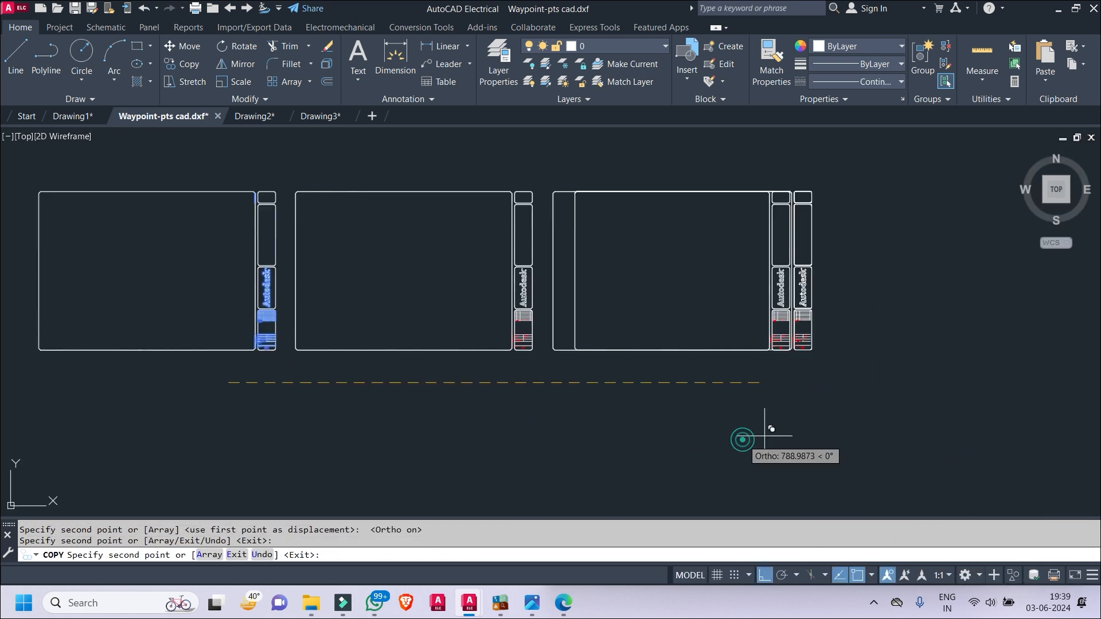
middle_drag(1026, 429, 938, 405)
click(709, 442)
key(Escape)
scroll(707, 442, down, 2)
scroll(539, 370, down, 2)
middle_drag(539, 370, 784, 396)
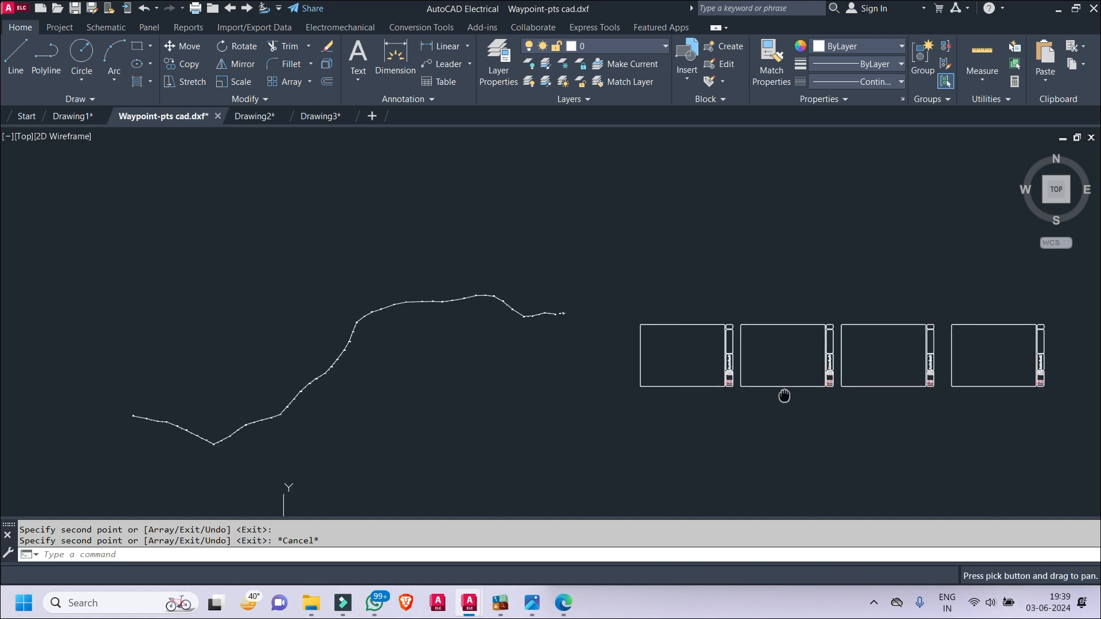
scroll(545, 313, up, 6)
click(638, 274)
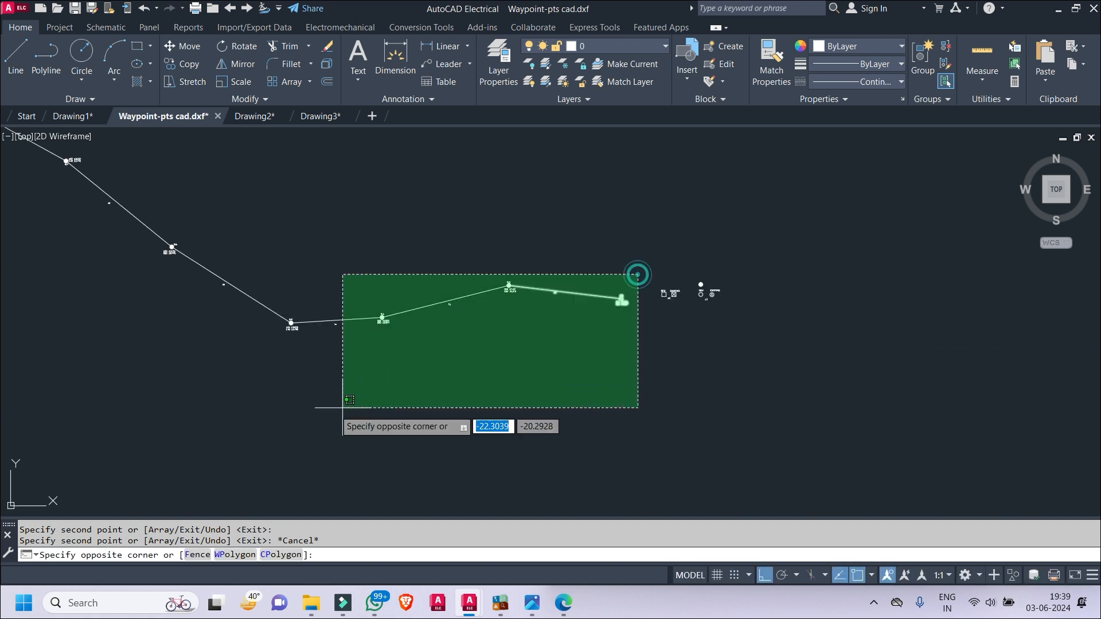
click(141, 395)
click(313, 255)
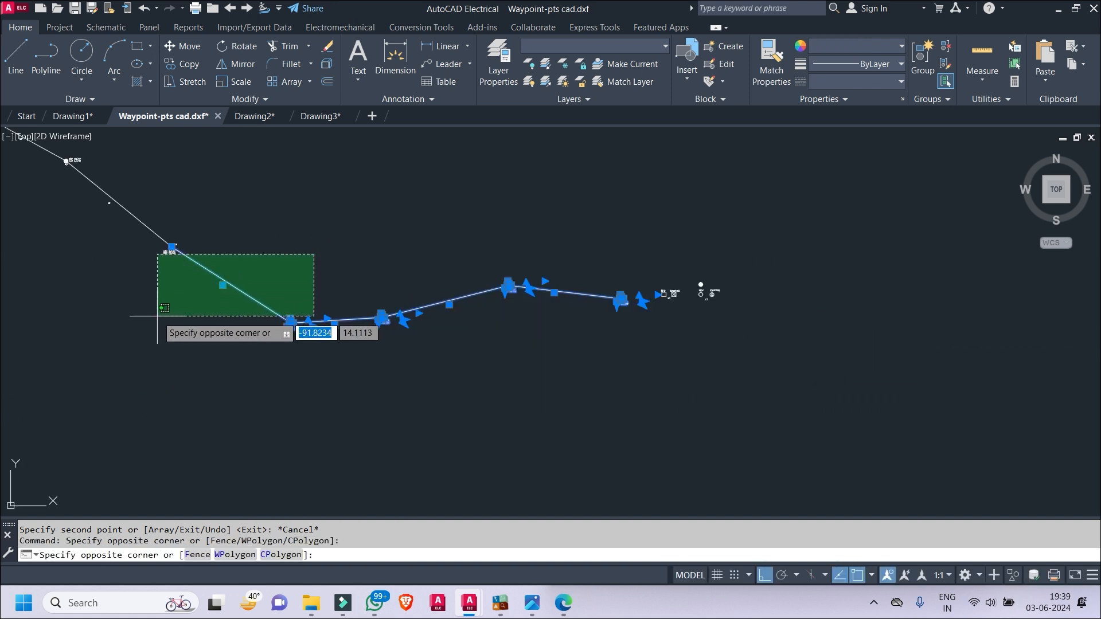
click(167, 329)
click(152, 204)
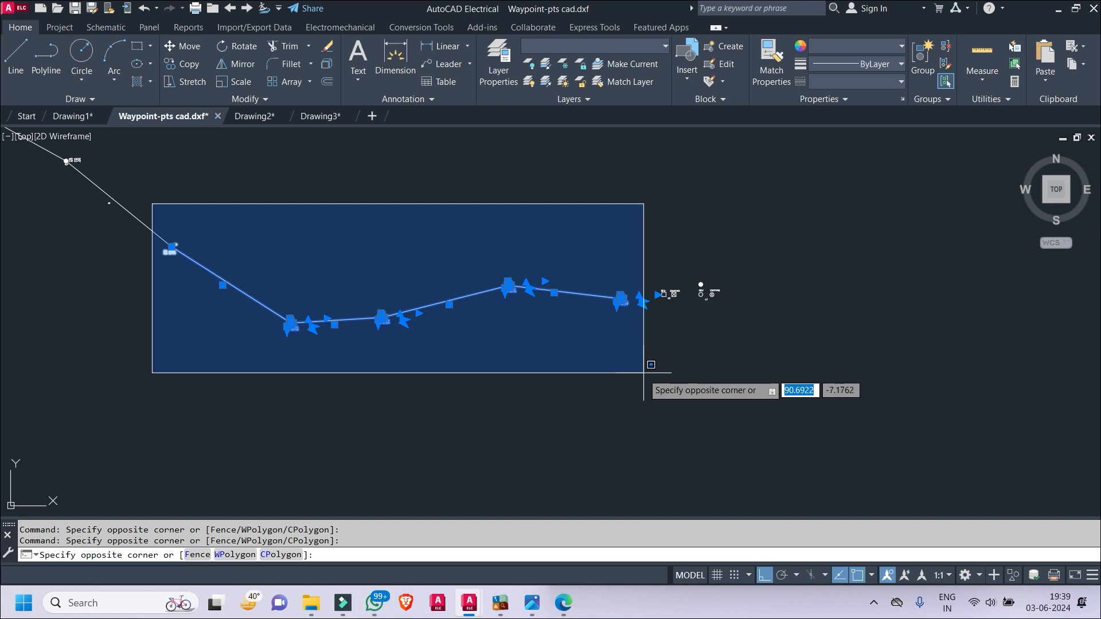
key(Escape)
key(Escape)
click(169, 397)
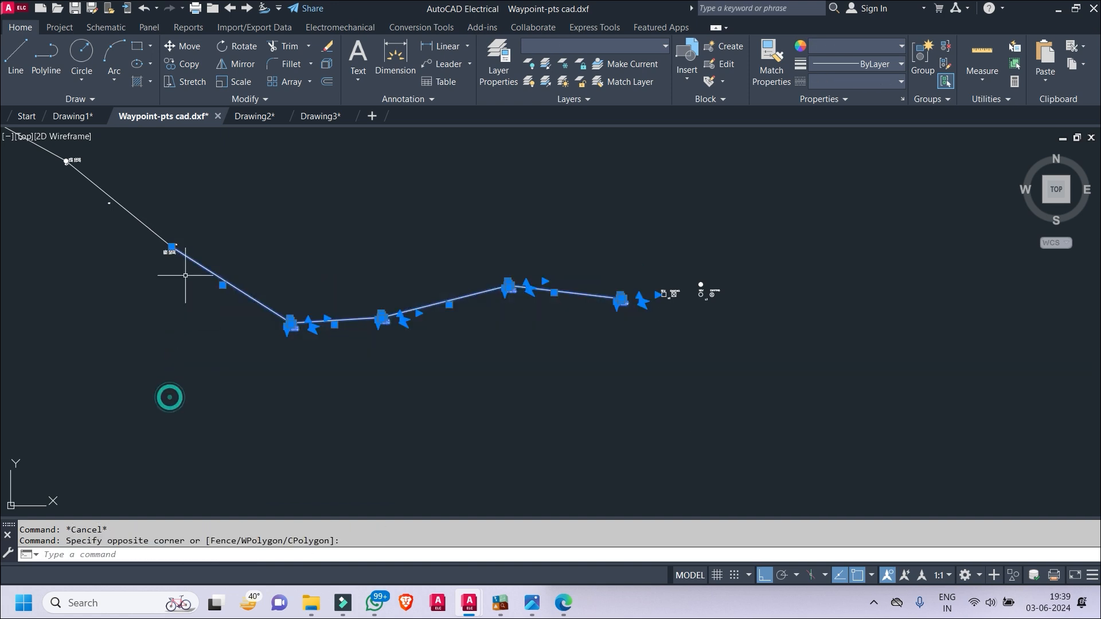
click(635, 383)
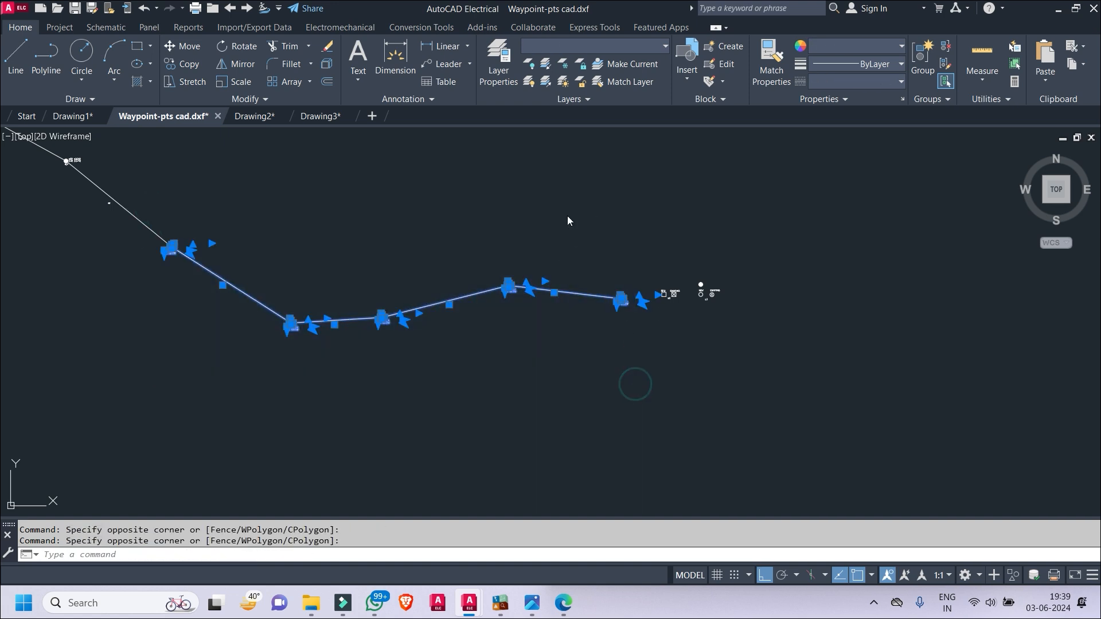
right_click(570, 218)
click(597, 319)
click(383, 315)
middle_drag(727, 447, 320, 373)
scroll(519, 409, down, 2)
middle_drag(674, 413, 226, 305)
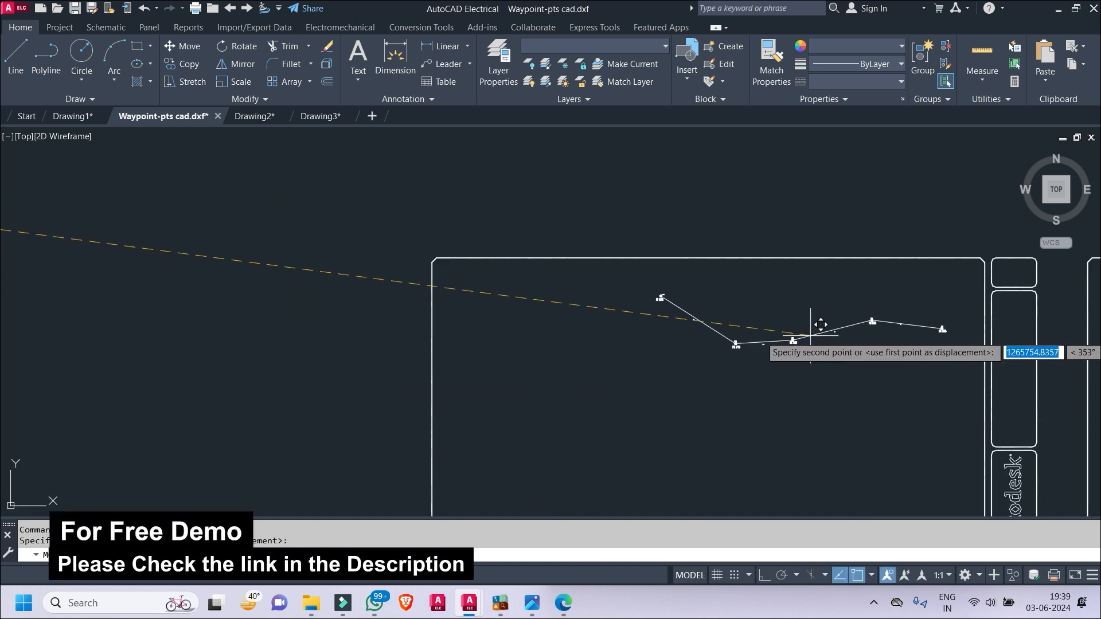
key(Escape)
- Hold a temporary copy of the first title block over the route's end to check how many spans fit, without placing it
scroll(511, 376, down, 4)
middle_drag(453, 371, 623, 329)
scroll(622, 330, down, 2)
scroll(498, 290, up, 5)
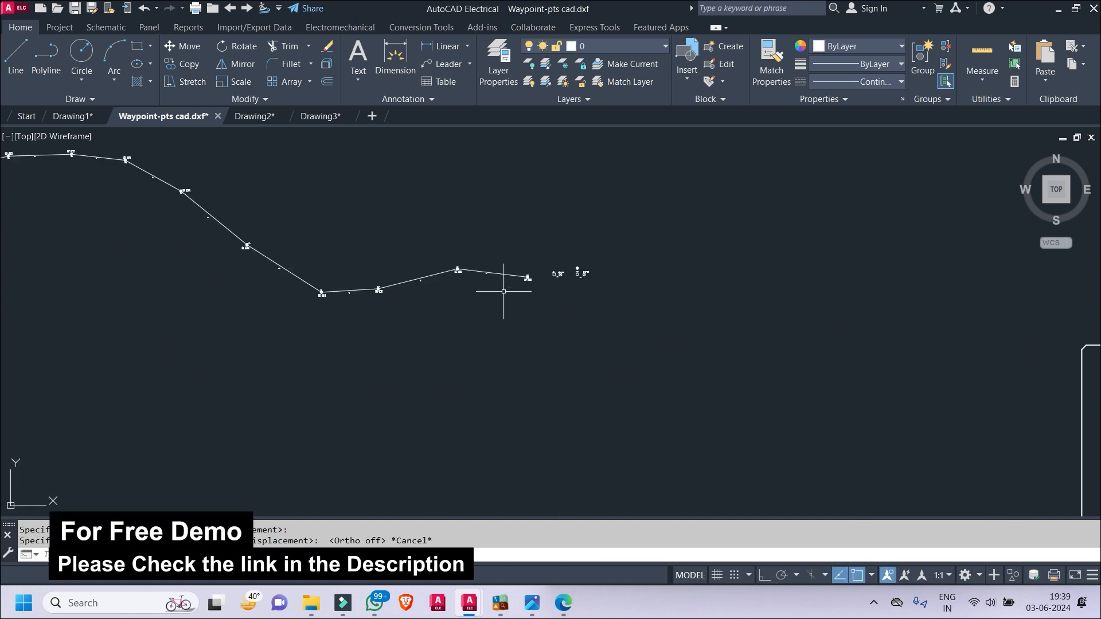
middle_drag(1027, 290, 447, 167)
scroll(422, 190, down, 4)
click(389, 162)
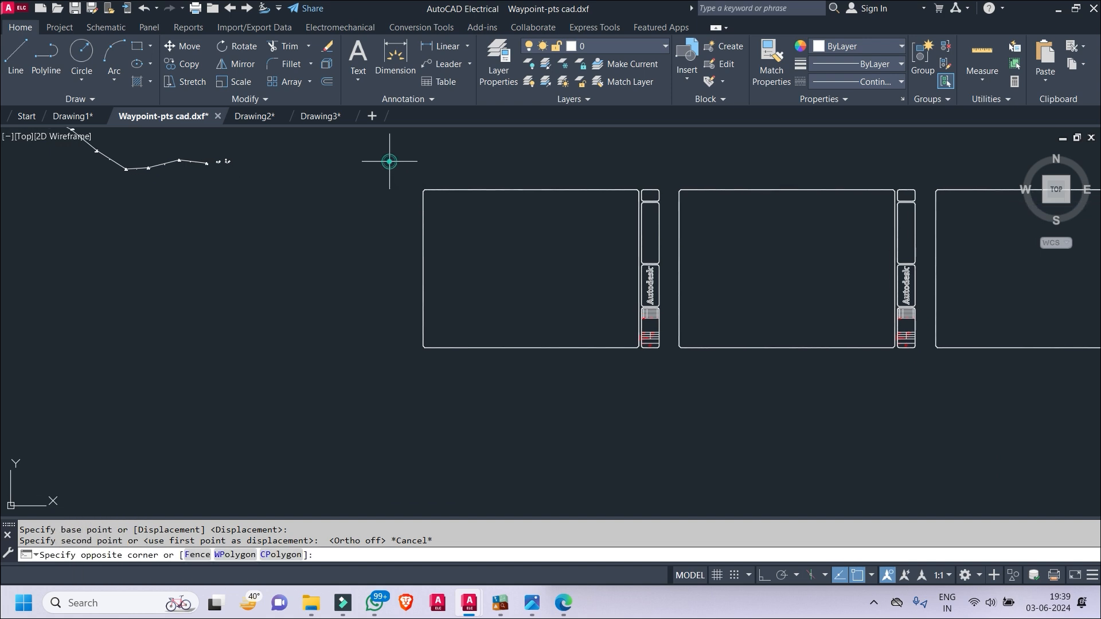
click(662, 368)
right_click(639, 405)
click(709, 337)
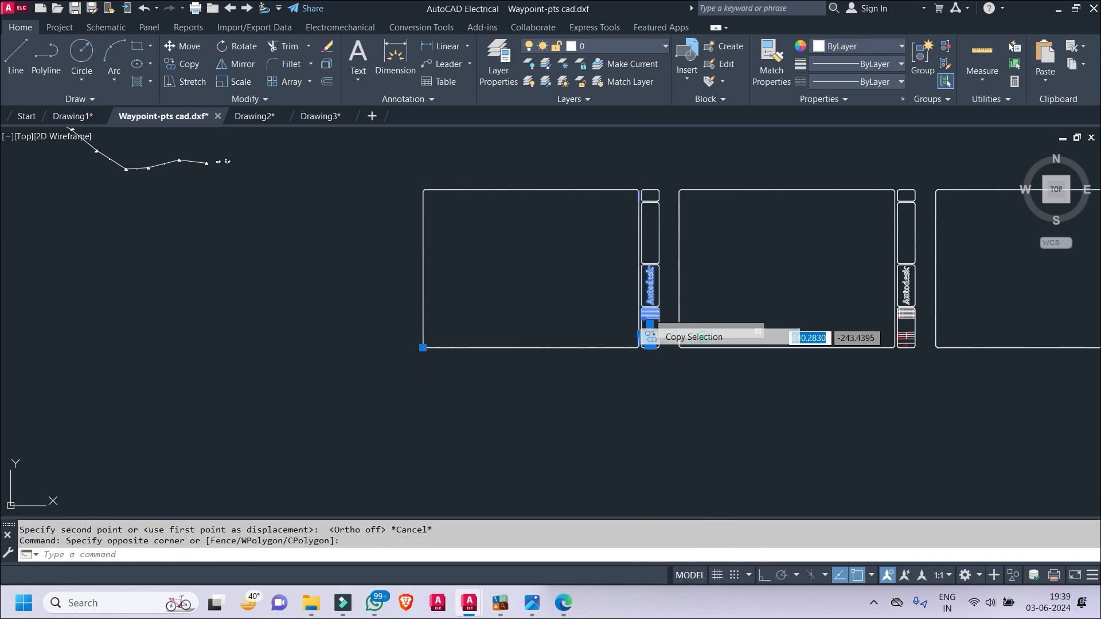
click(549, 271)
scroll(550, 278, down, 2)
middle_drag(551, 283, 782, 361)
scroll(510, 294, up, 2)
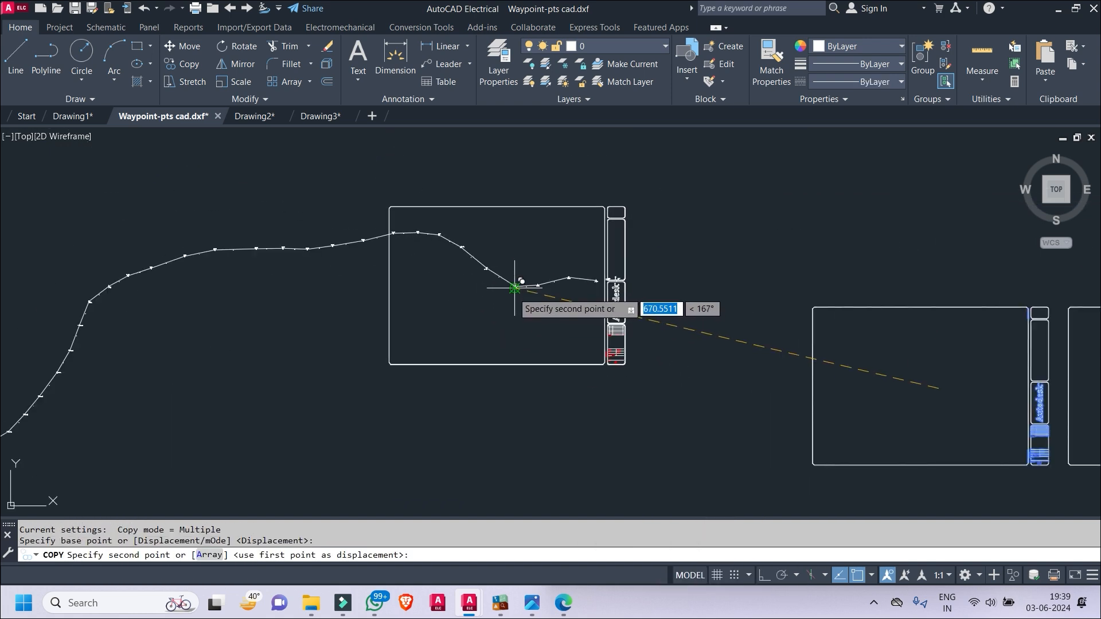
key(Escape)
- Move the route's end section, from waypoint 520 onward with its labels, into the upper part of the first title block sheet
click(384, 209)
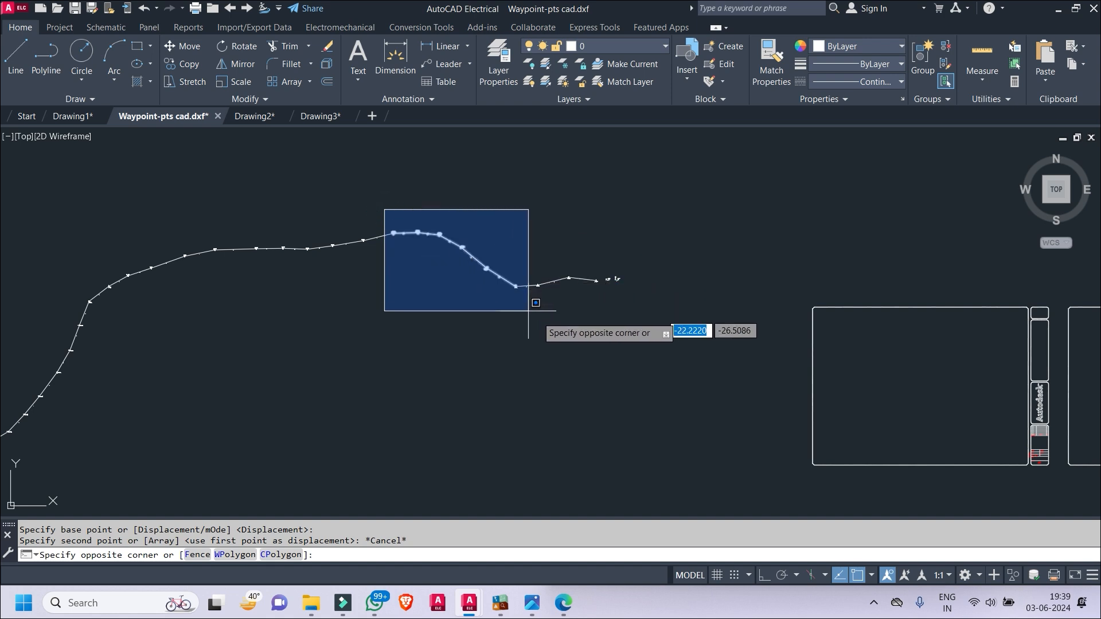
click(601, 334)
right_click(516, 393)
click(539, 344)
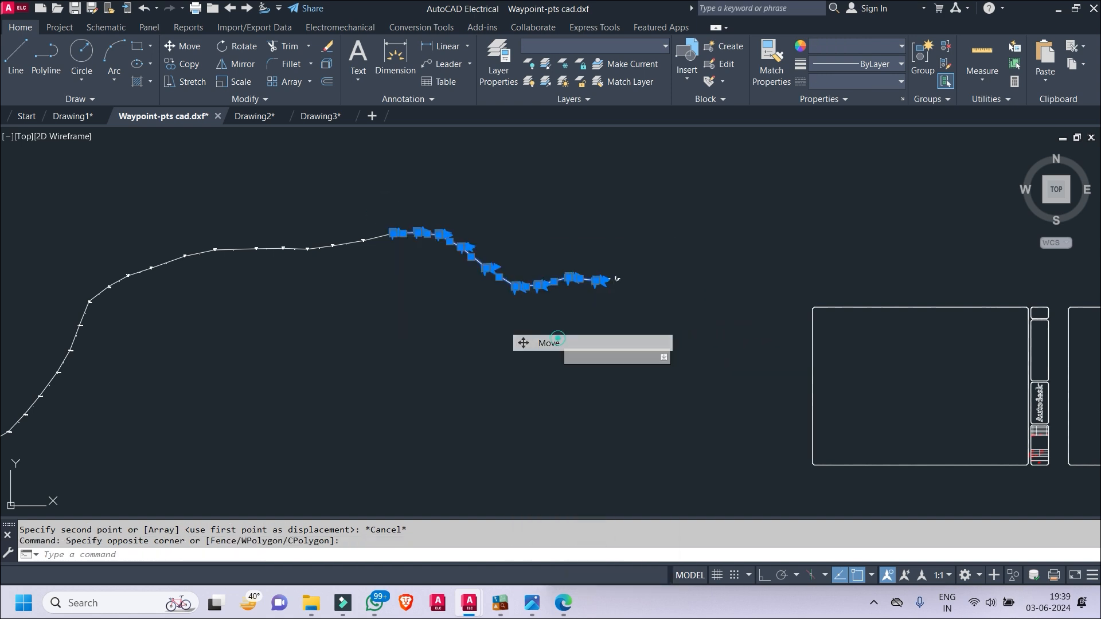
click(548, 395)
middle_drag(973, 489, 837, 486)
scroll(834, 476, up, 2)
click(840, 478)
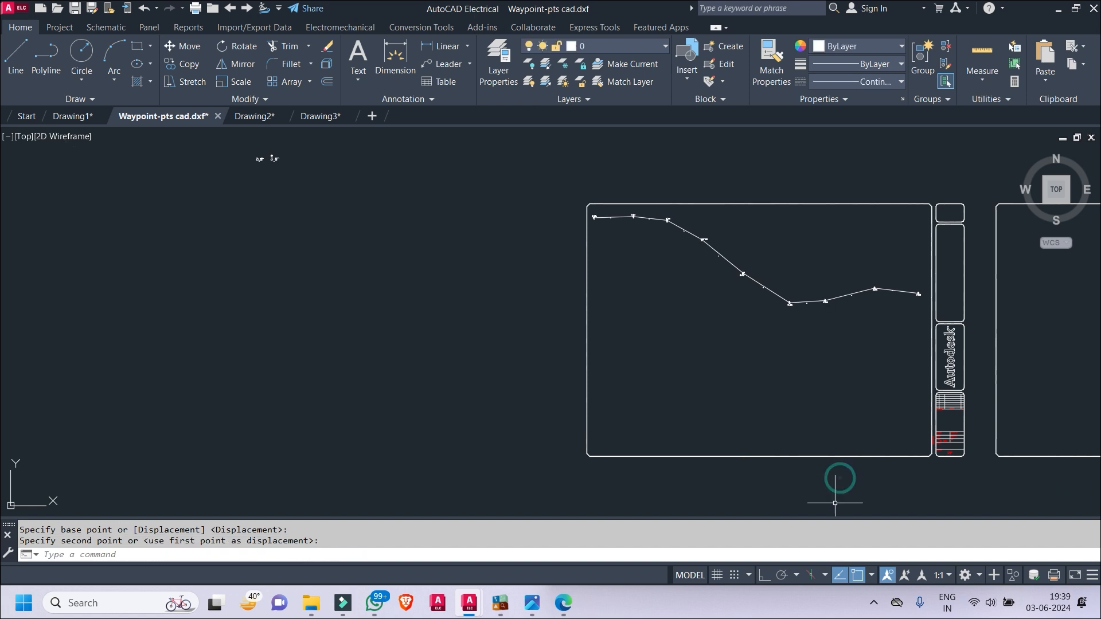
scroll(675, 370, down, 1)
scroll(858, 353, up, 1)
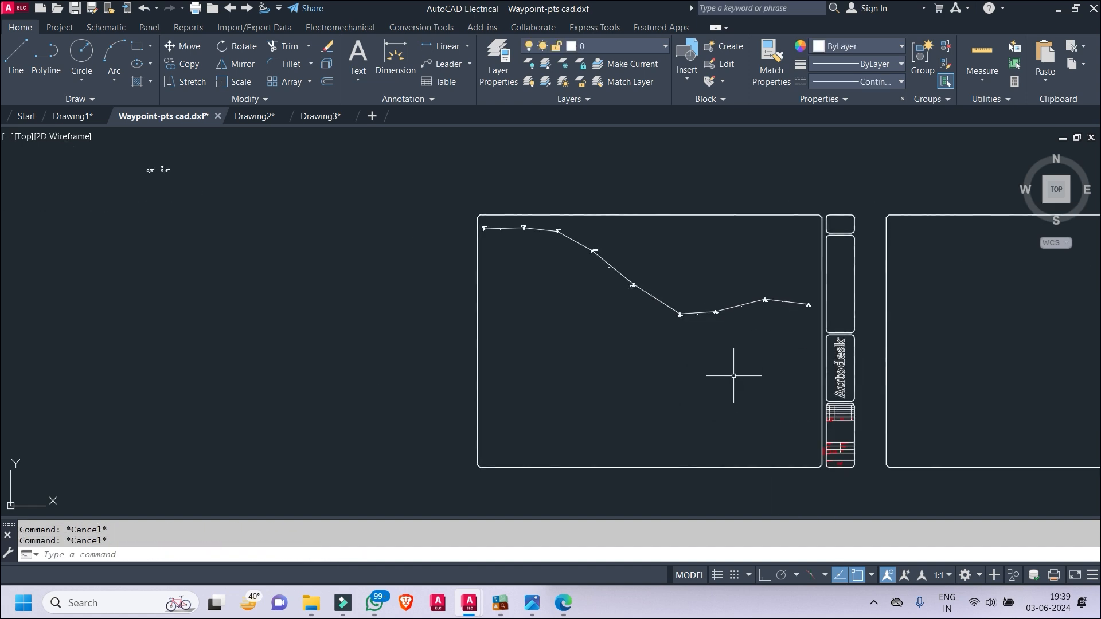
- Check the other open drawings and the PROJECT NEW folder, and return to Waypoint-pts cad.dxf
click(254, 117)
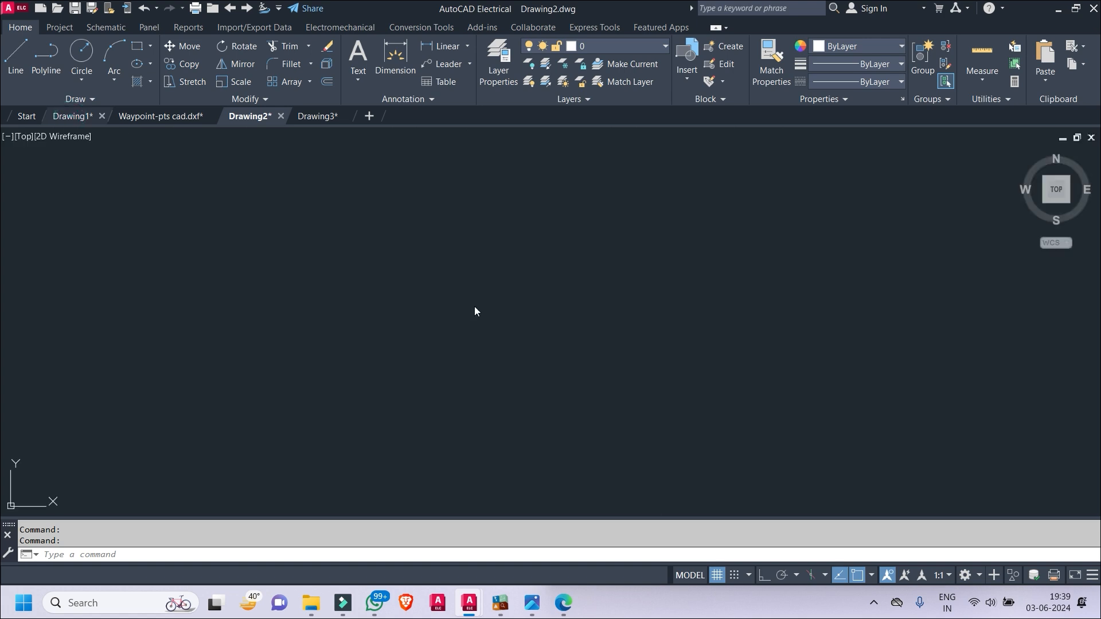
click(328, 121)
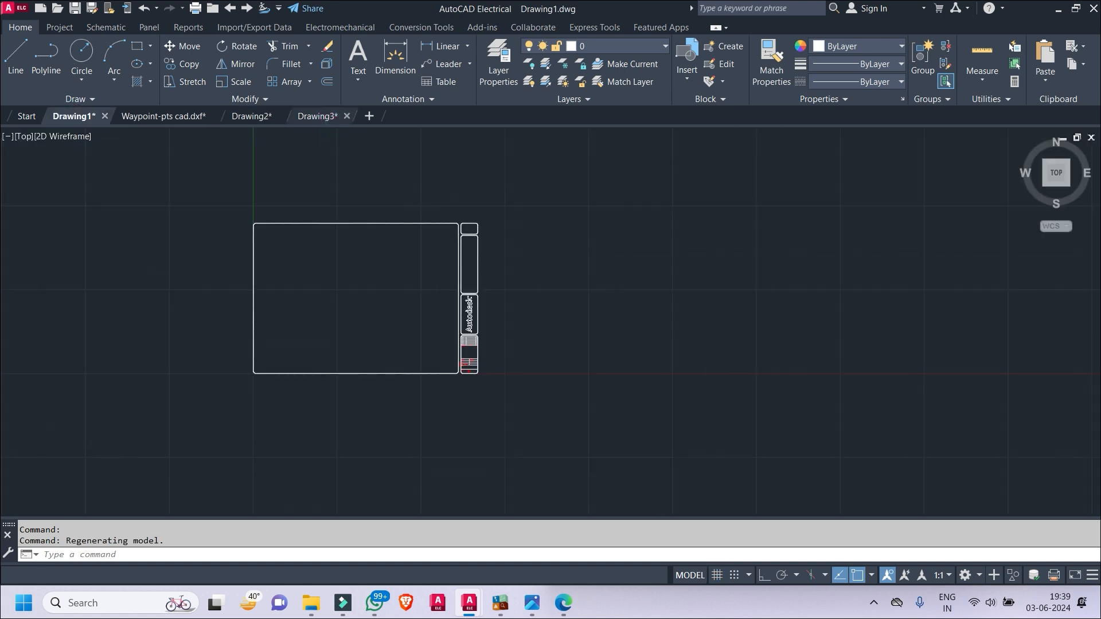
click(181, 121)
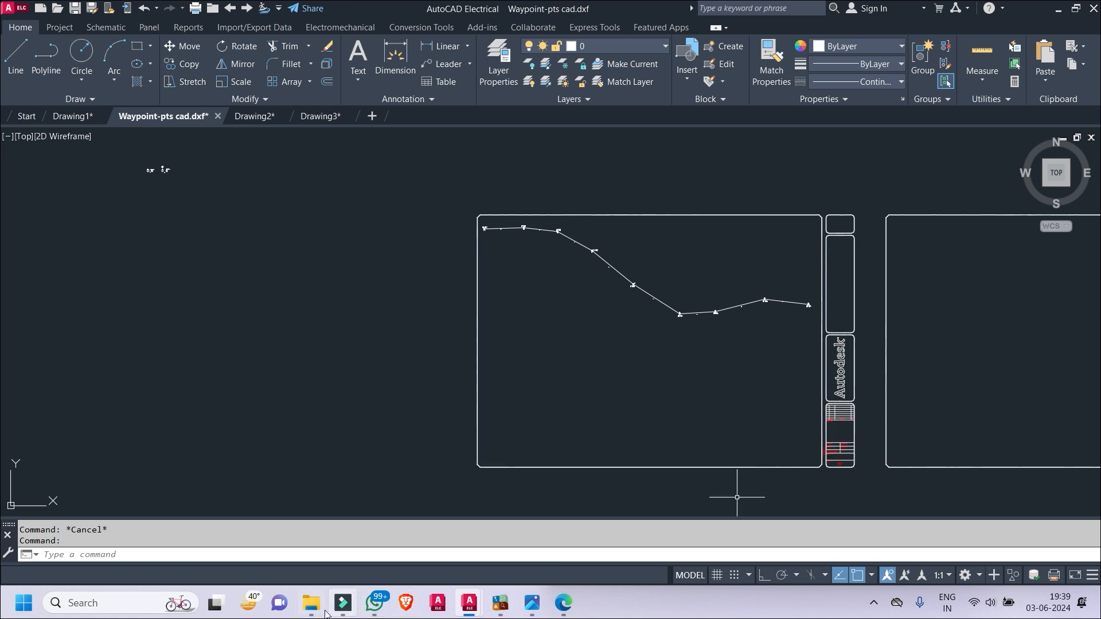
mouse_move(318, 613)
click(1058, 9)
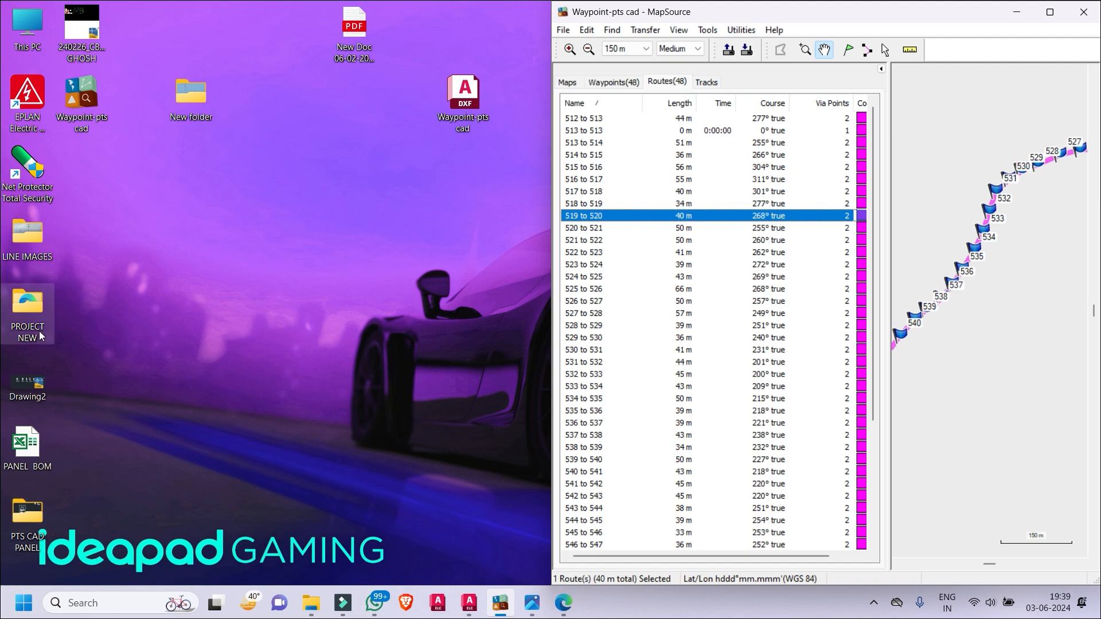
double_click(29, 308)
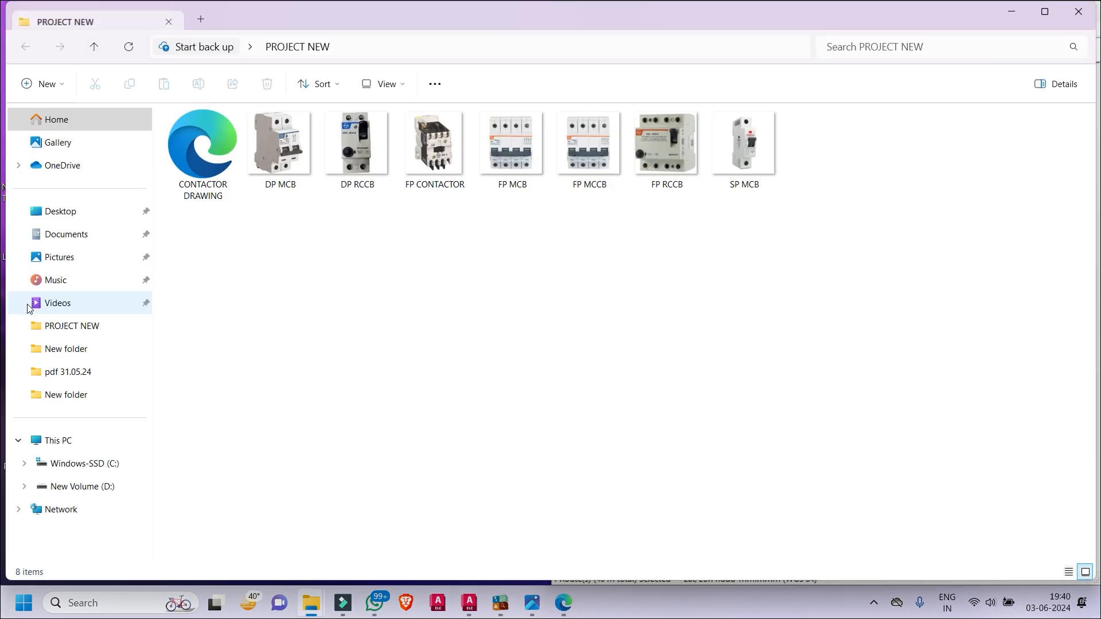
click(1065, 17)
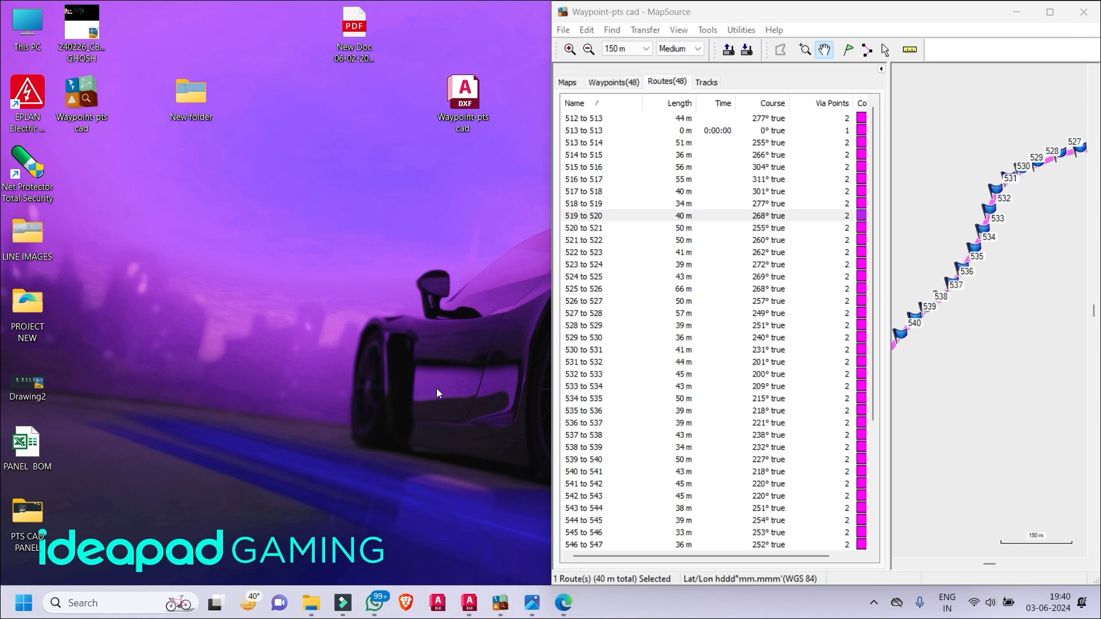
mouse_move(563, 603)
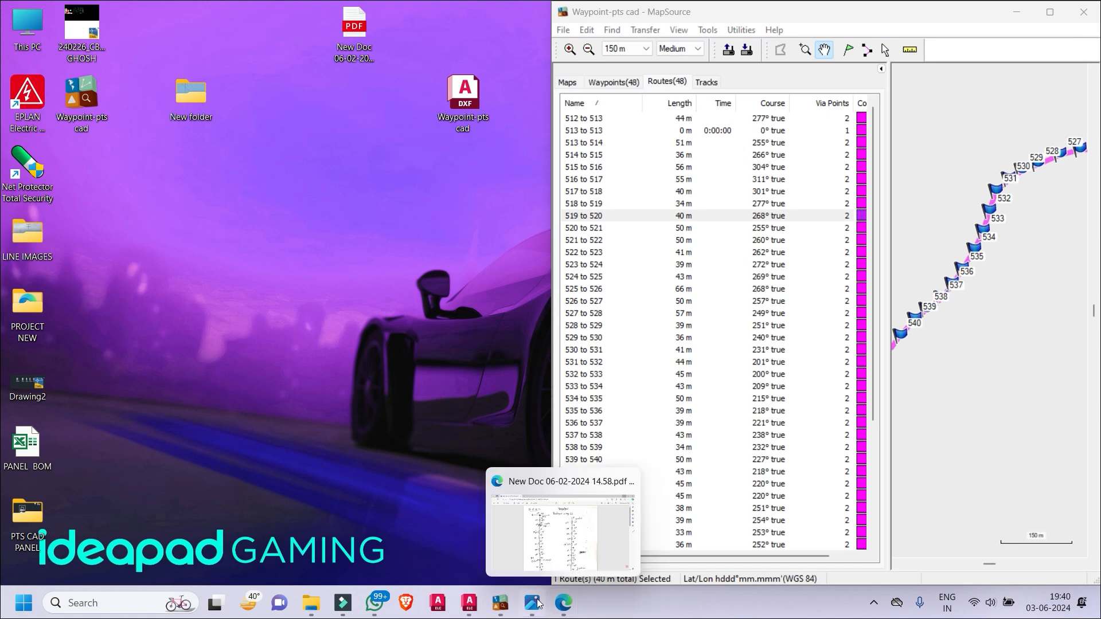
mouse_move(507, 612)
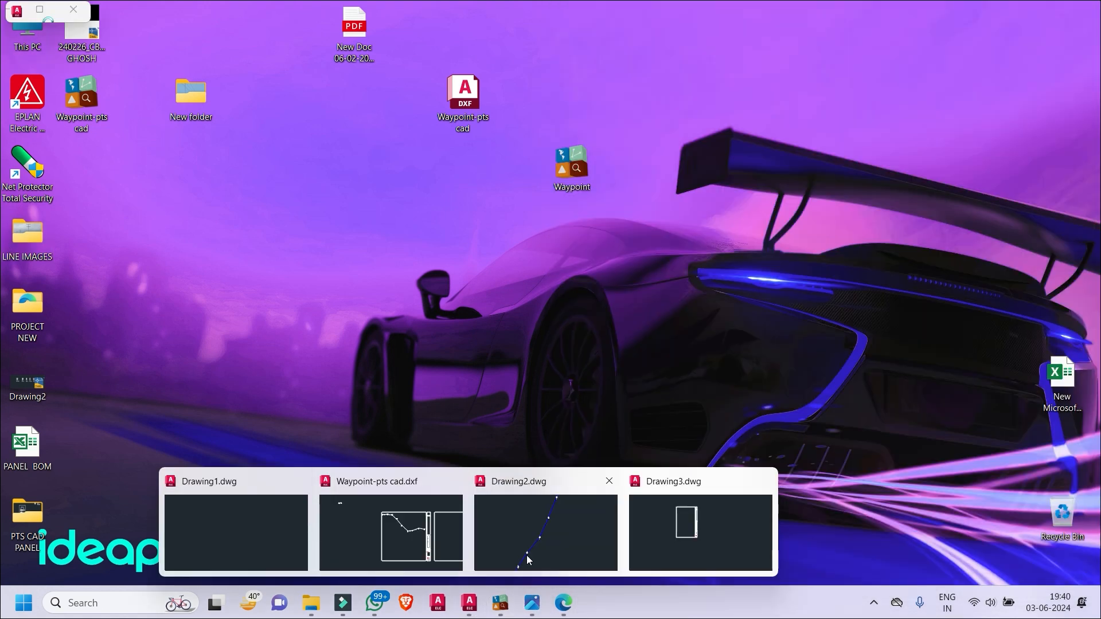
click(529, 560)
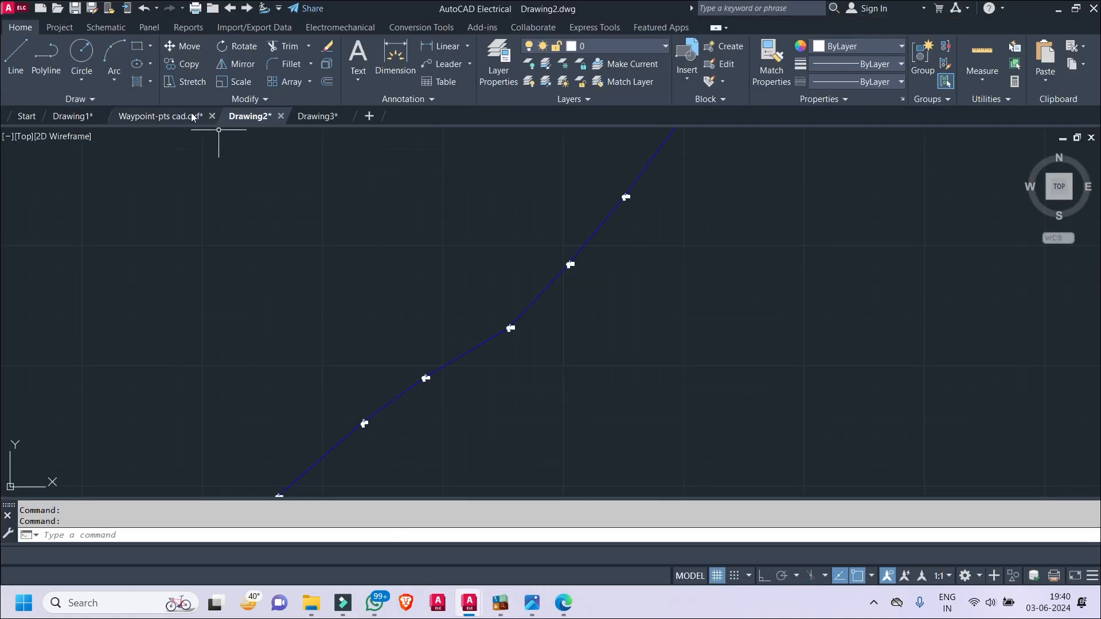
click(192, 117)
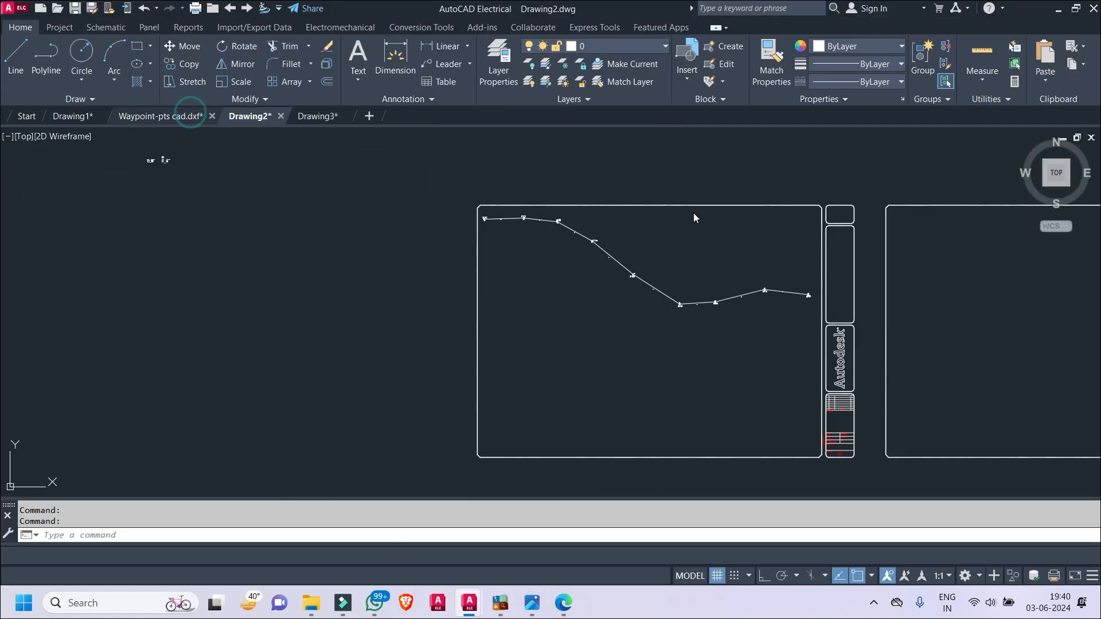
scroll(694, 212, down, 2)
middle_drag(629, 278, 699, 279)
middle_drag(399, 203, 447, 210)
middle_drag(224, 189, 287, 232)
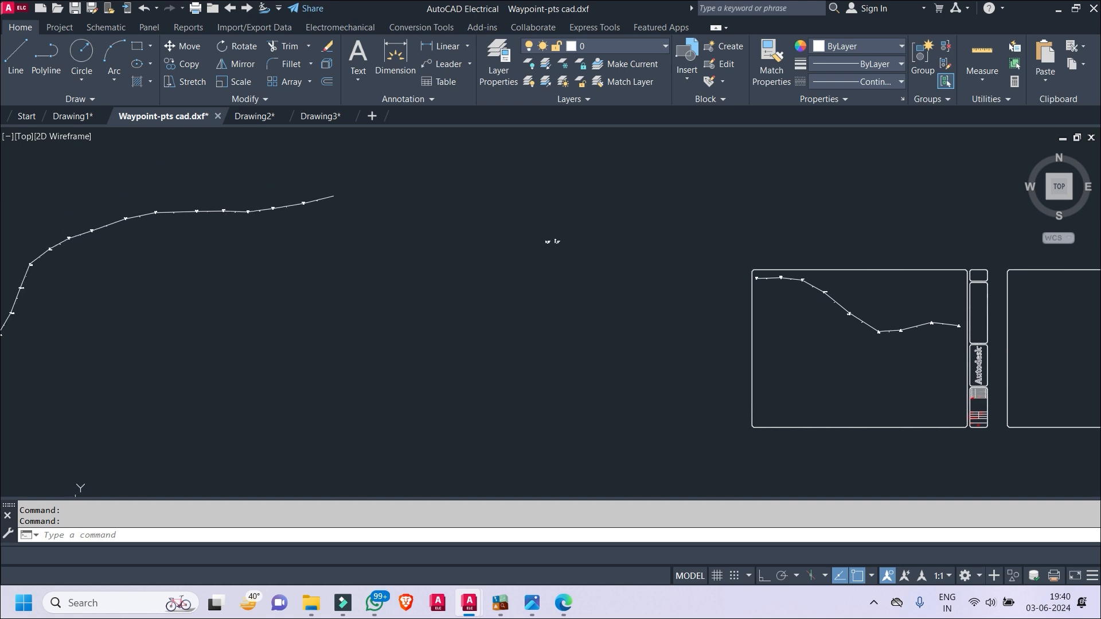
scroll(299, 207, up, 4)
scroll(427, 183, down, 4)
click(443, 158)
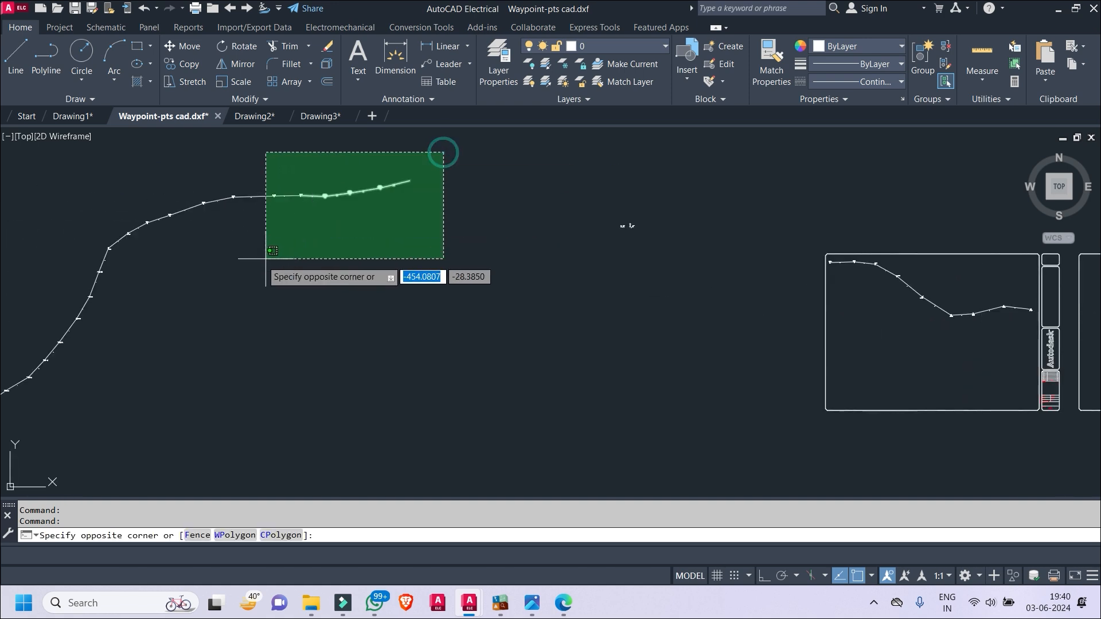
click(228, 286)
click(158, 188)
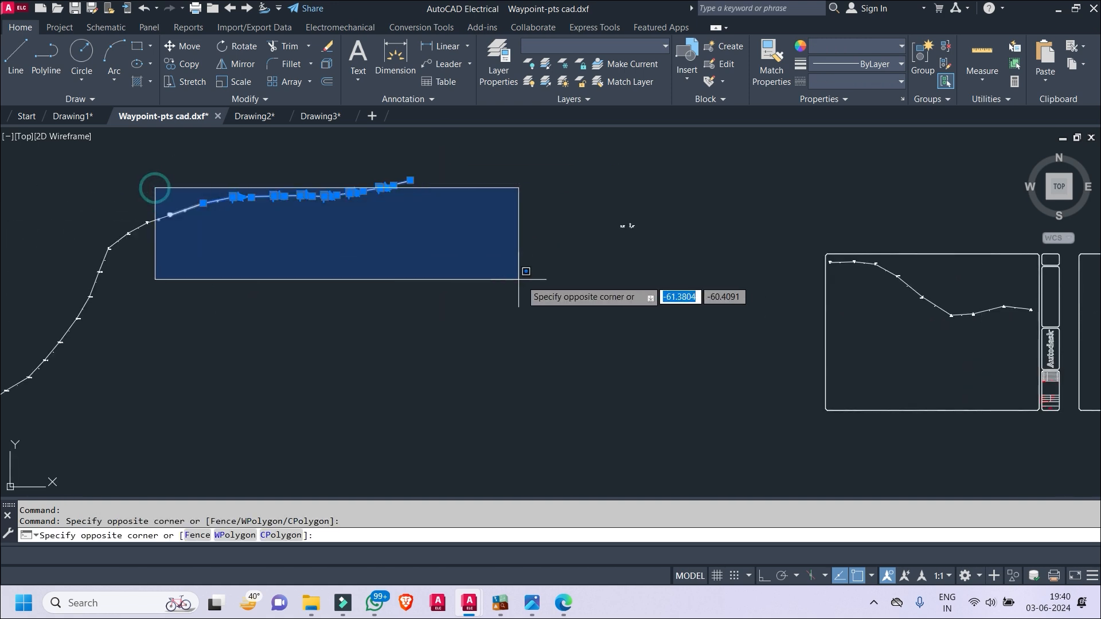
click(529, 263)
click(168, 159)
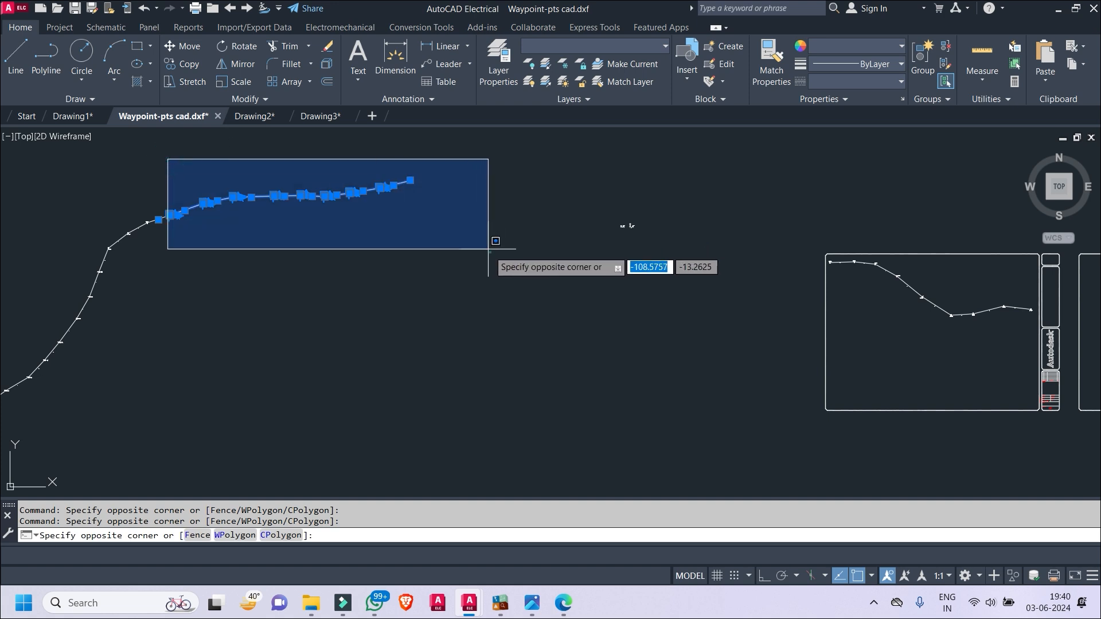
click(496, 241)
right_click(484, 253)
click(526, 279)
click(397, 202)
middle_drag(715, 339, 445, 248)
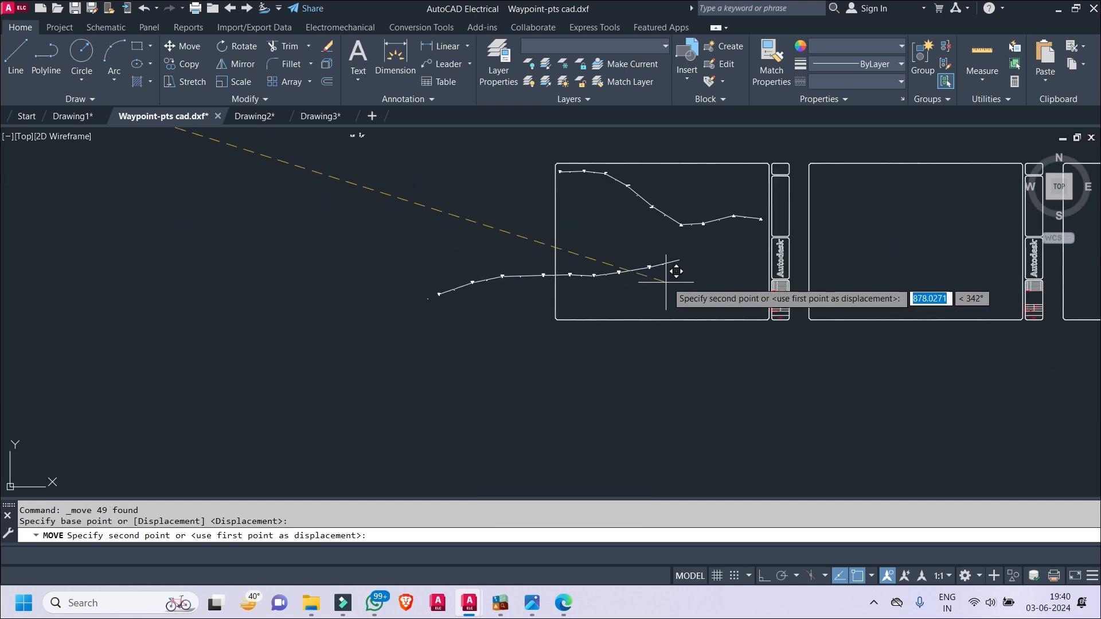
key(Escape)
- Move the nearly level end section of the remaining route into the first title block sheet, below the section already placed
middle_drag(252, 149, 466, 298)
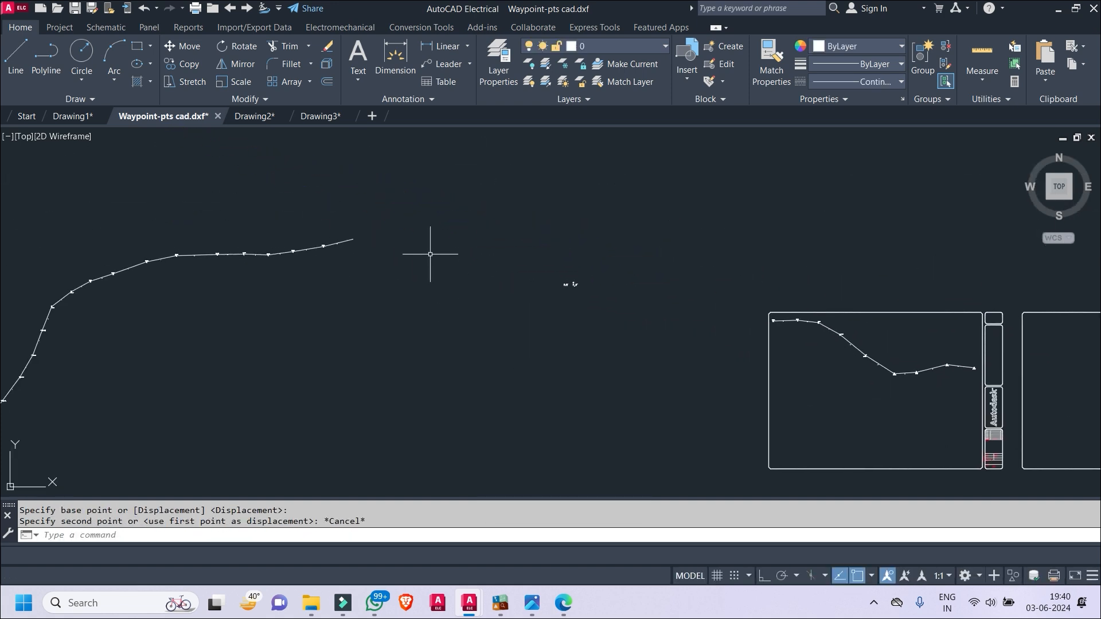
click(417, 170)
click(191, 308)
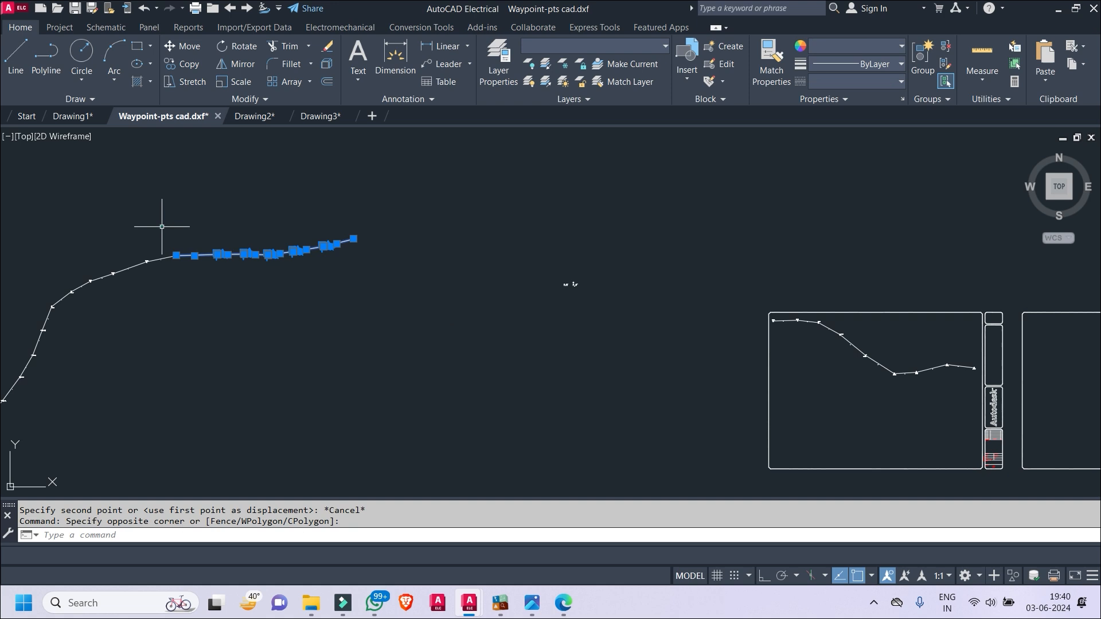
right_click(447, 261)
click(476, 297)
click(362, 228)
mouse_move(872, 381)
middle_down()
mouse_move(576, 246)
mouse_move(630, 321)
middle_up()
scroll(688, 308, up, 3)
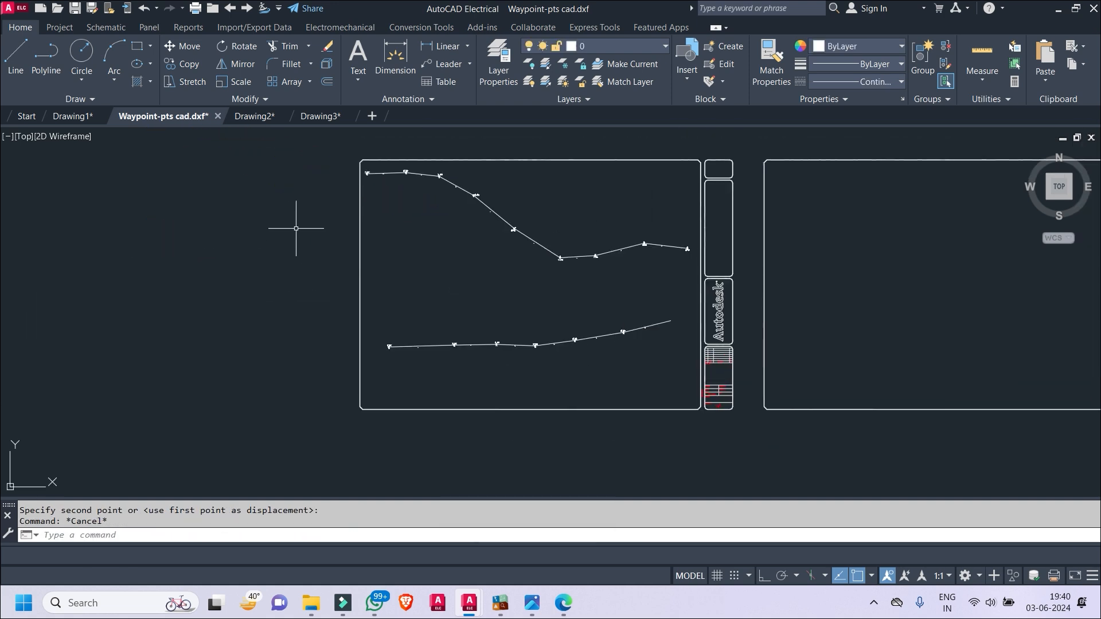
- Copy the span label 50 between waypoints 520 and 519 to a spot just left of waypoint 520 in the first sheet
scroll(376, 157, up, 8)
right_click(404, 257)
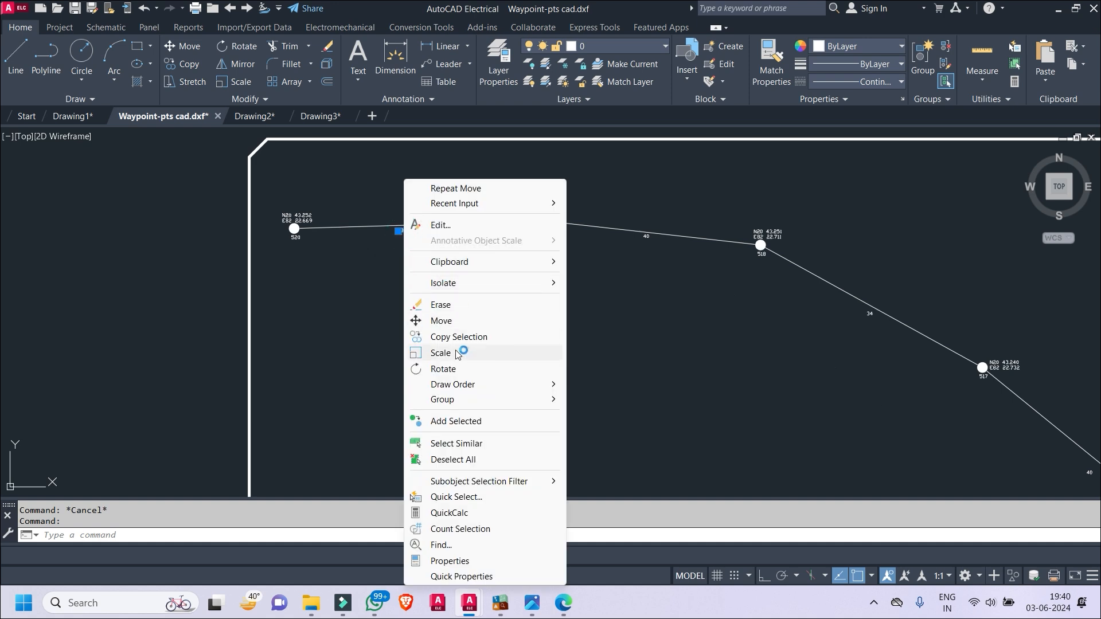
click(464, 337)
click(402, 237)
scroll(295, 270, up, 6)
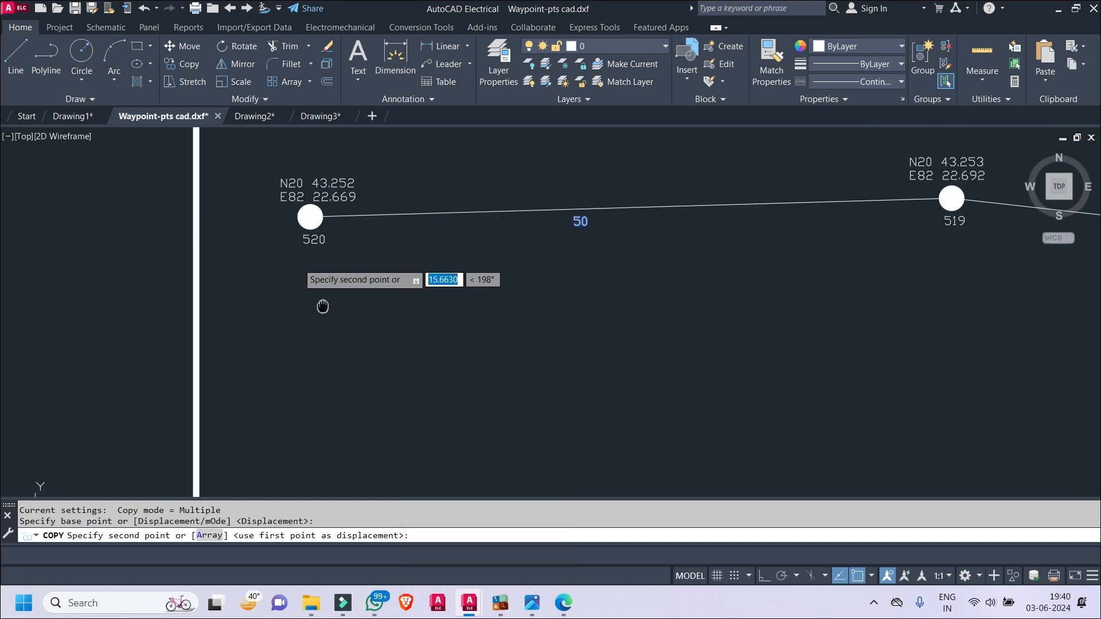
click(277, 252)
key(Escape)
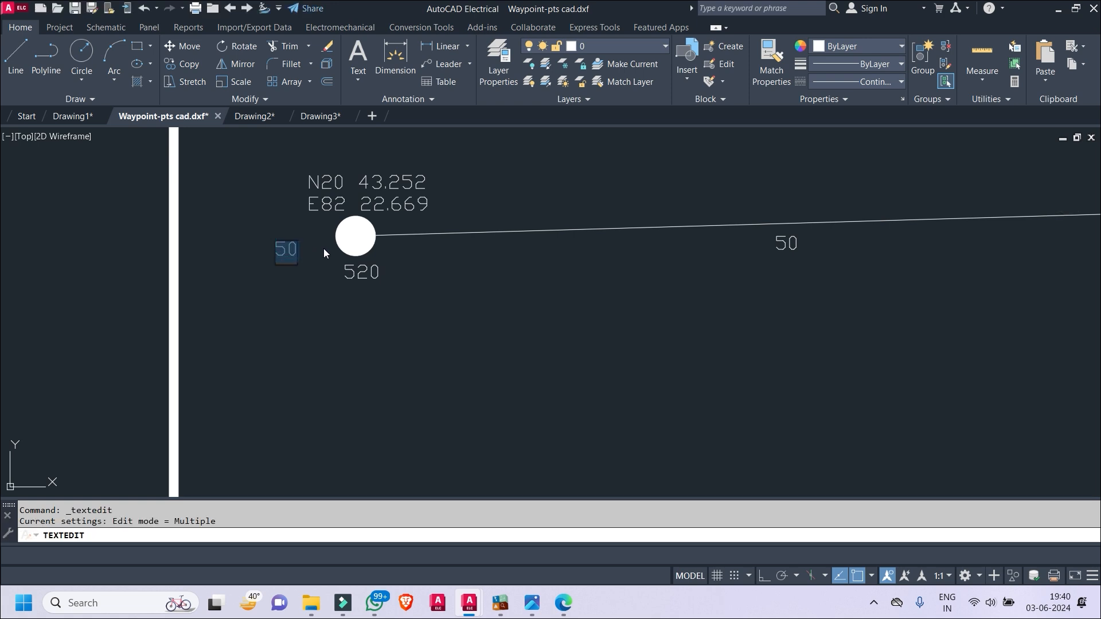
- Change the copied span label beside waypoint 520 to A
text(A)
key(Return)
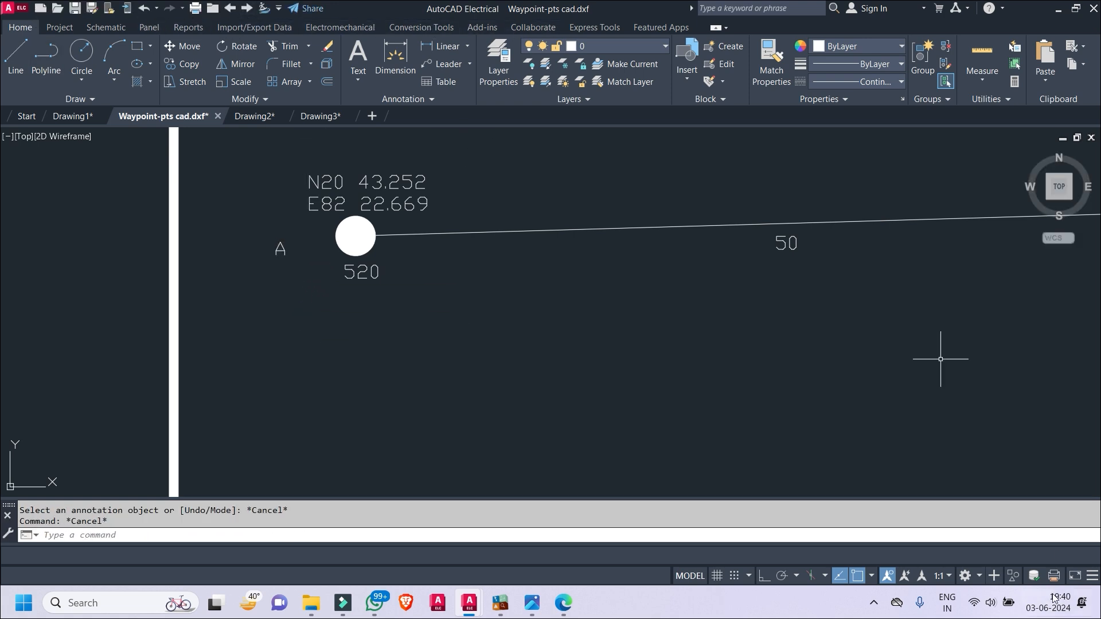
- Switch to the 2D Drafting & Annotation workspace and enclose the letter A in a circle with offset factor 0.35
click(979, 577)
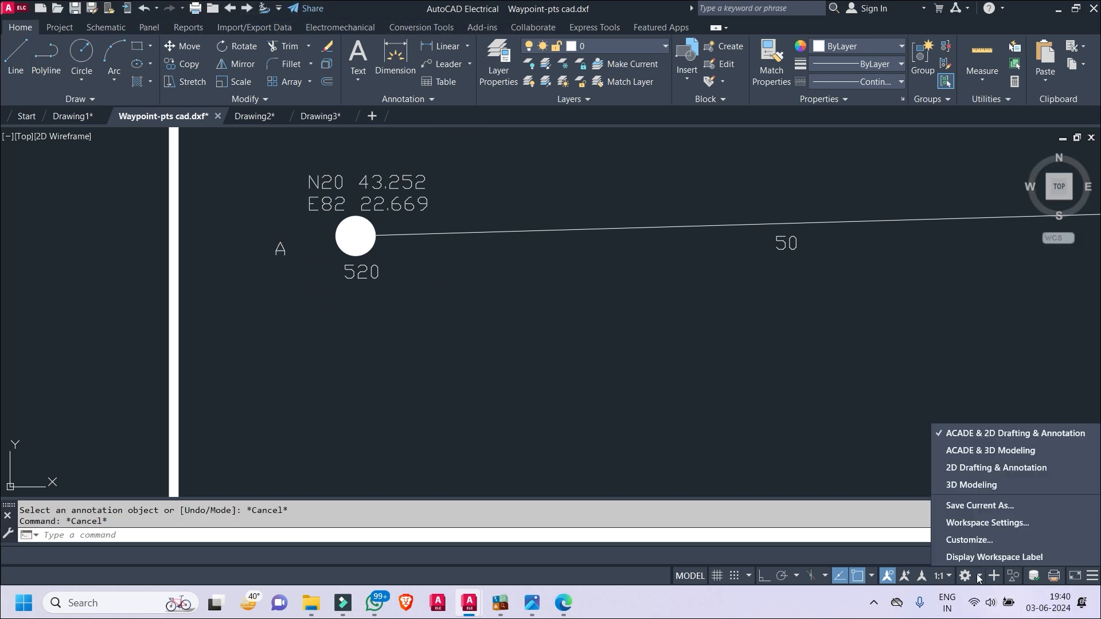
click(983, 467)
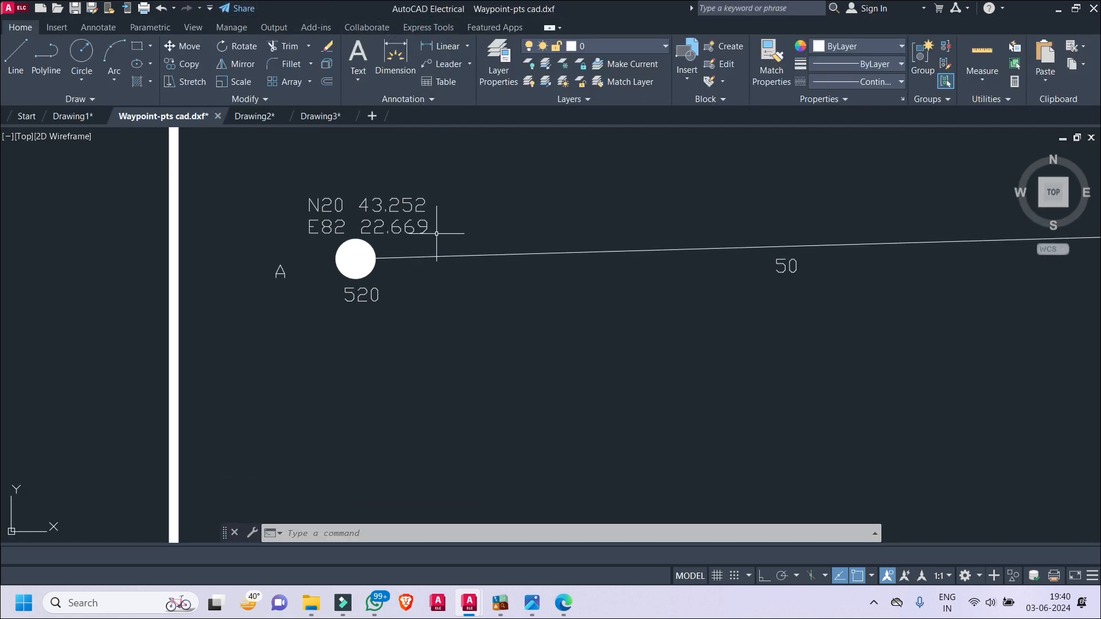
click(431, 27)
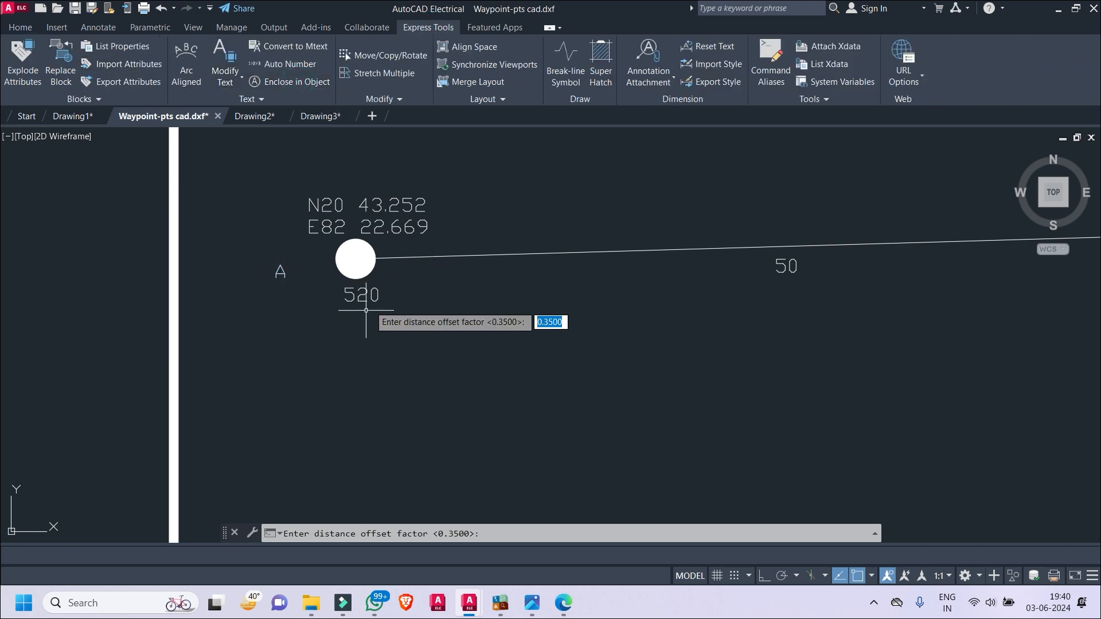
key(Return)
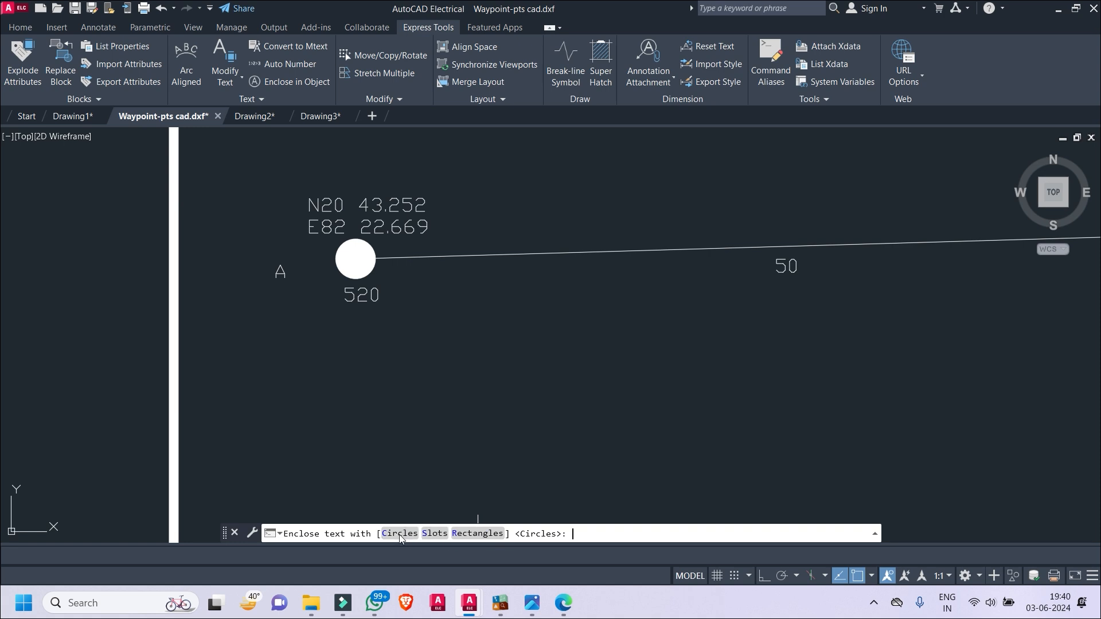
- Copy the circled A to the free end of the lower route section, beyond waypoint 521 in the first sheet
click(330, 252)
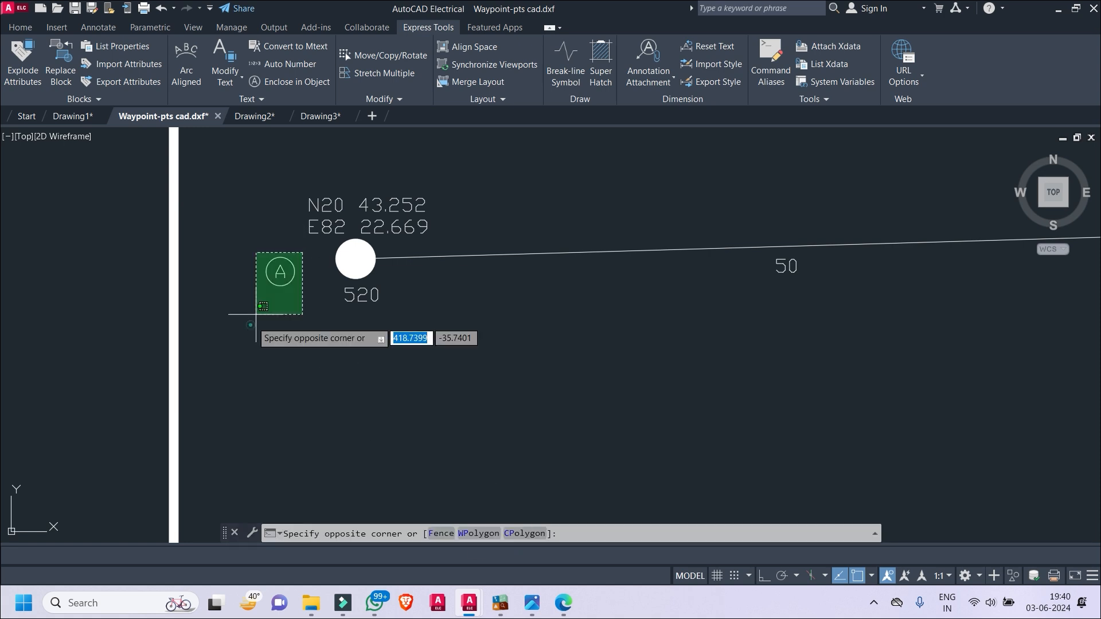
click(258, 320)
right_click(259, 332)
click(300, 360)
click(282, 266)
scroll(568, 449, down, 2)
middle_drag(568, 449, 331, 229)
scroll(691, 351, down, 6)
middle_drag(691, 352, 518, 250)
middle_drag(872, 435, 667, 267)
scroll(667, 266, down, 2)
scroll(846, 362, down, 4)
middle_drag(845, 363, 631, 278)
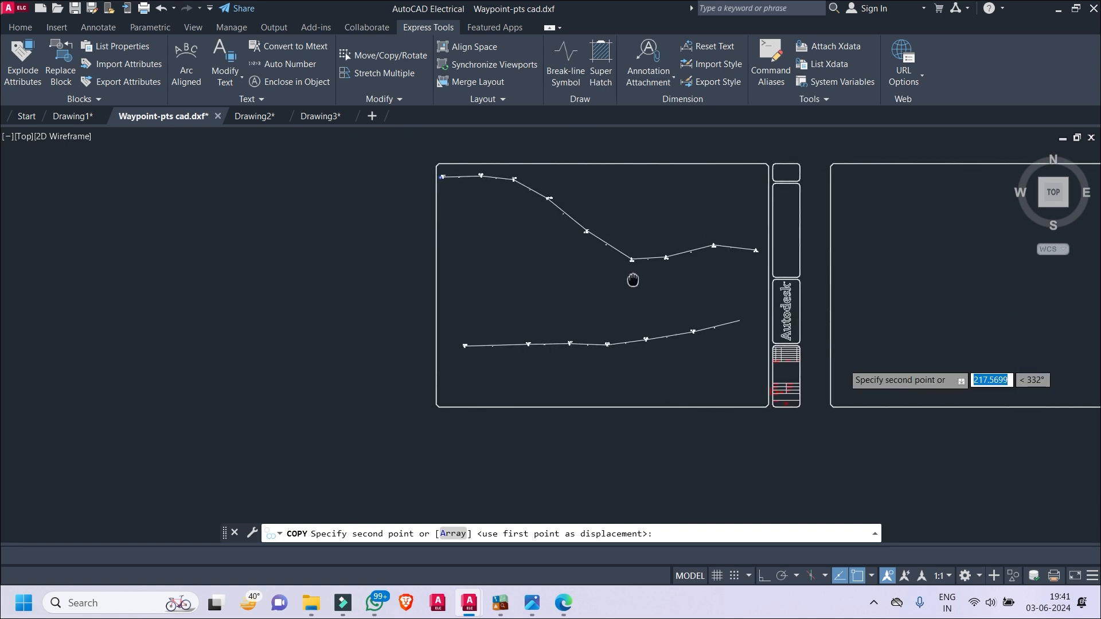
scroll(758, 321, up, 6)
click(680, 352)
key(Escape)
- Compare the two circled A marks, and copy the one beyond waypoint 521 to a spot beside waypoint 526
scroll(643, 359, down, 4)
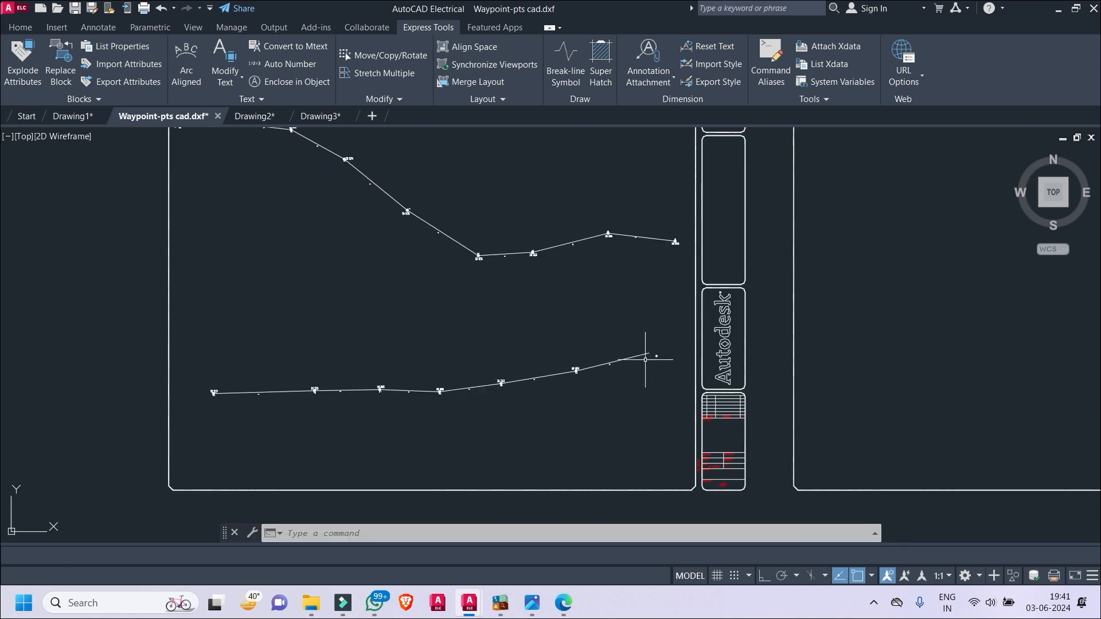
middle_drag(643, 359, 746, 417)
scroll(283, 185, up, 5)
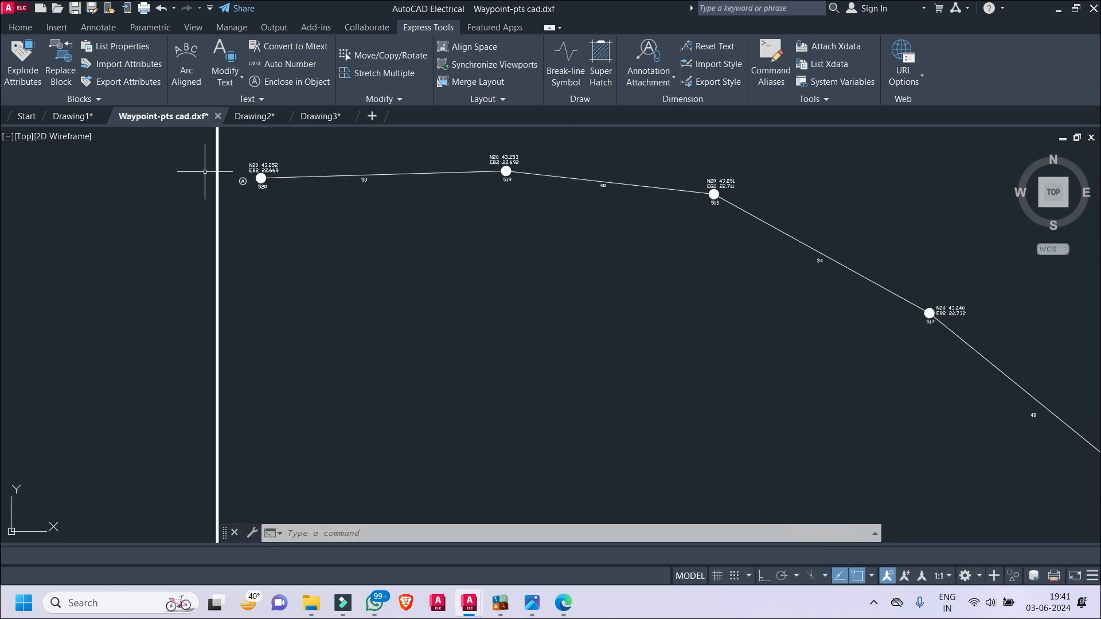
scroll(201, 172, down, 4)
middle_drag(470, 313, 355, 216)
scroll(871, 426, up, 5)
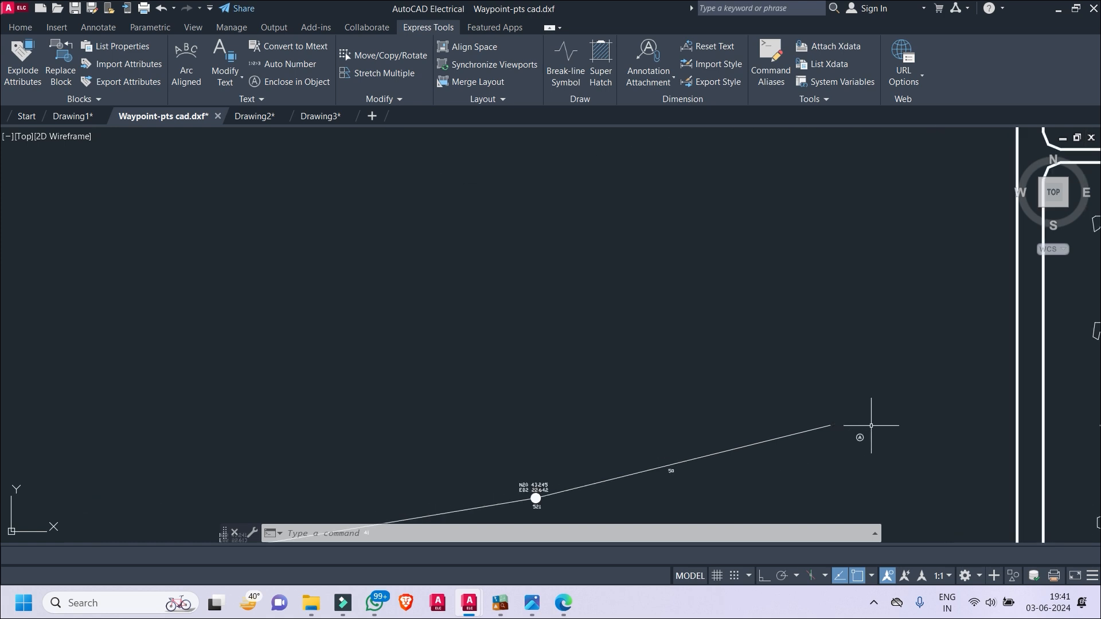
right_click(879, 450)
click(924, 360)
click(872, 437)
mouse_move(883, 465)
middle_down()
mouse_move(974, 230)
mouse_move(998, 242)
middle_up()
middle_drag(374, 363, 565, 365)
middle_drag(195, 372, 788, 353)
middle_drag(361, 361, 574, 339)
scroll(180, 338, up, 4)
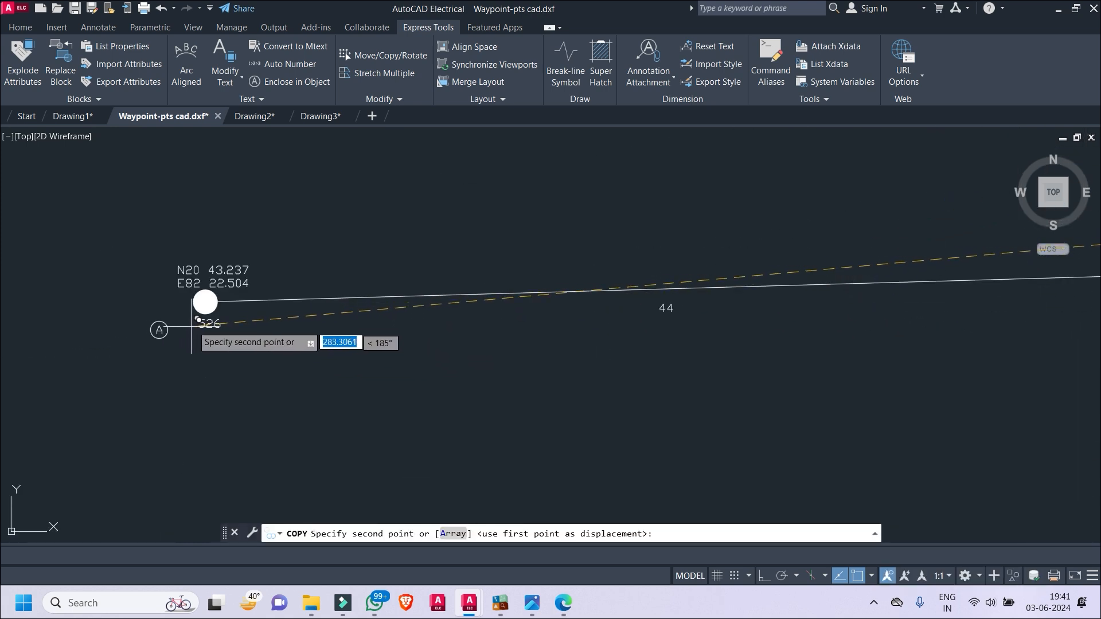
click(197, 320)
key(Escape)
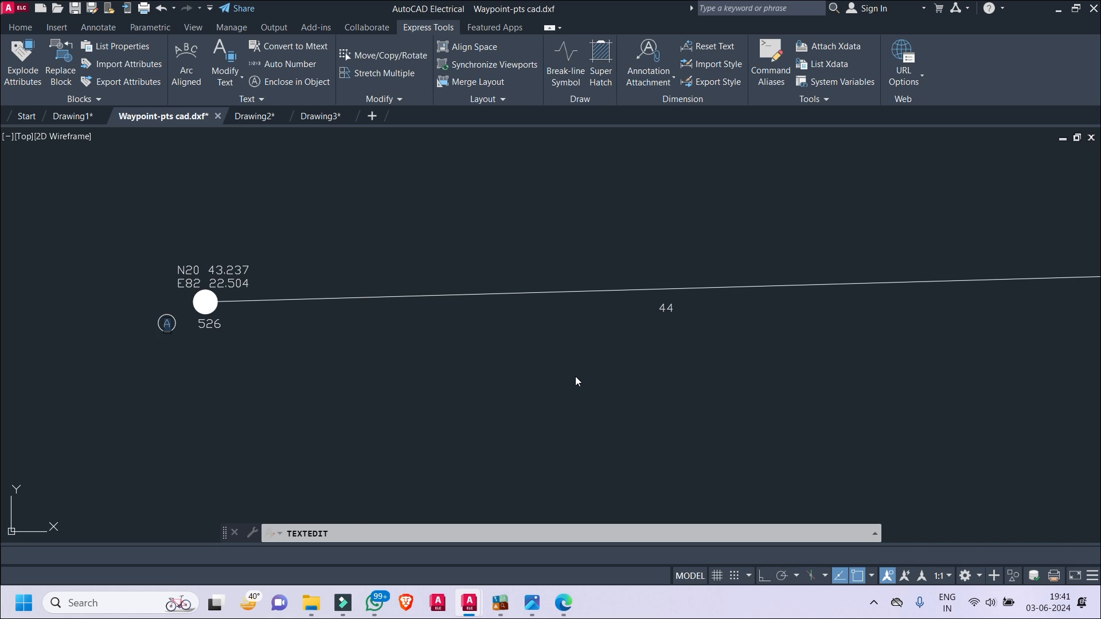
- Change the letter in the circled mark beside waypoint 526 to B
text(B)
click(393, 396)
scroll(398, 397, down, 12)
key(Escape)
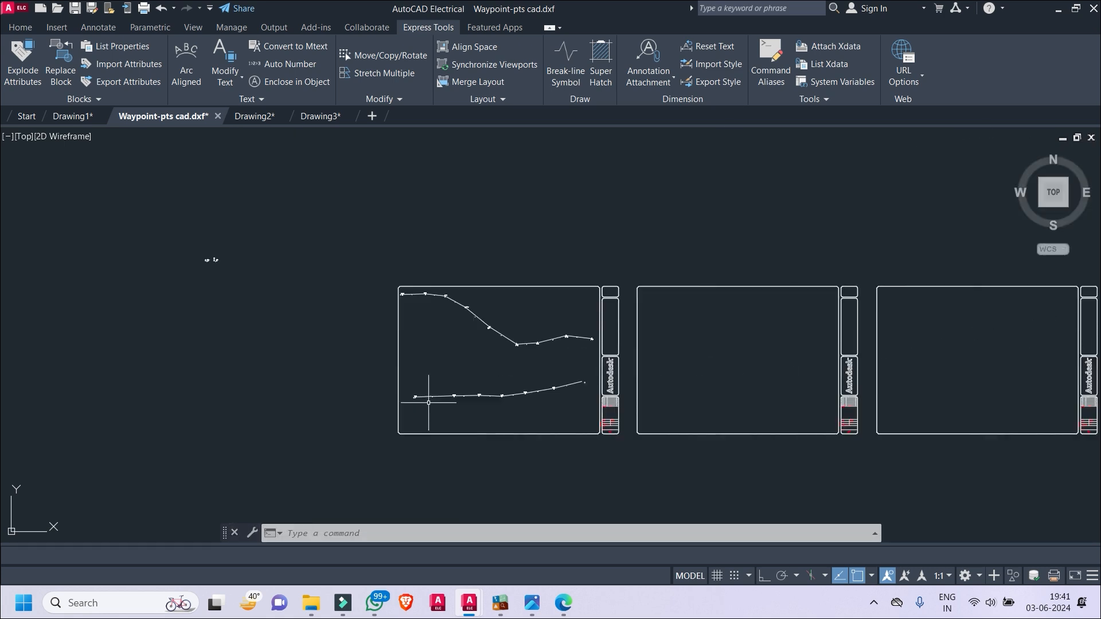
- Move the end section of the remaining route, down to waypoint 531, into the upper part of the second title block sheet
scroll(428, 403, down, 4)
middle_drag(429, 403, 553, 389)
scroll(317, 322, up, 8)
click(383, 240)
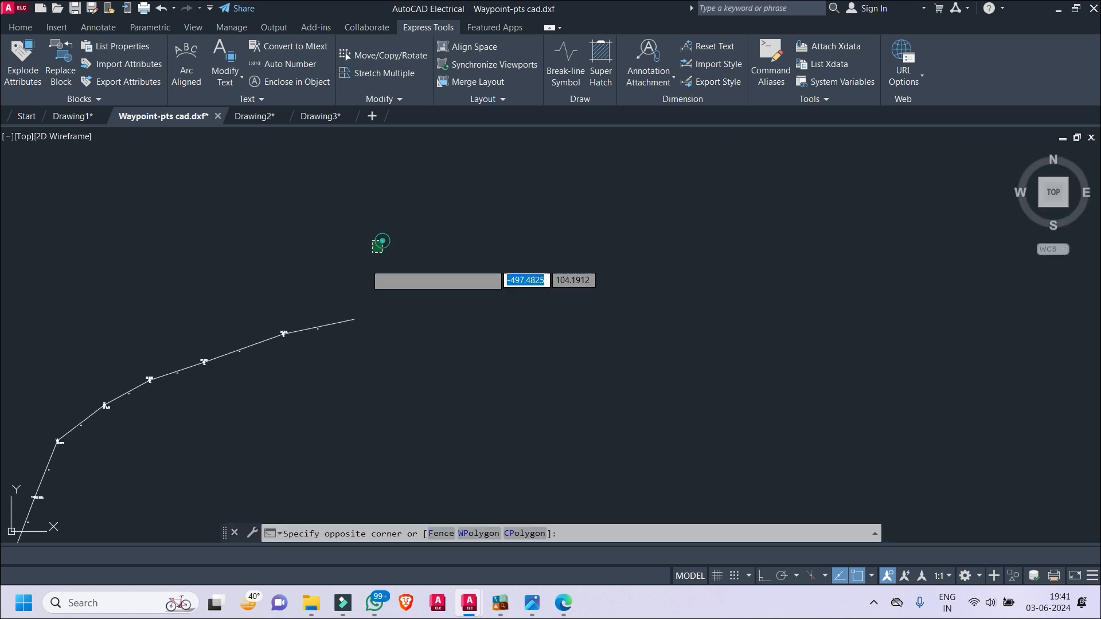
click(92, 484)
right_click(389, 186)
click(441, 291)
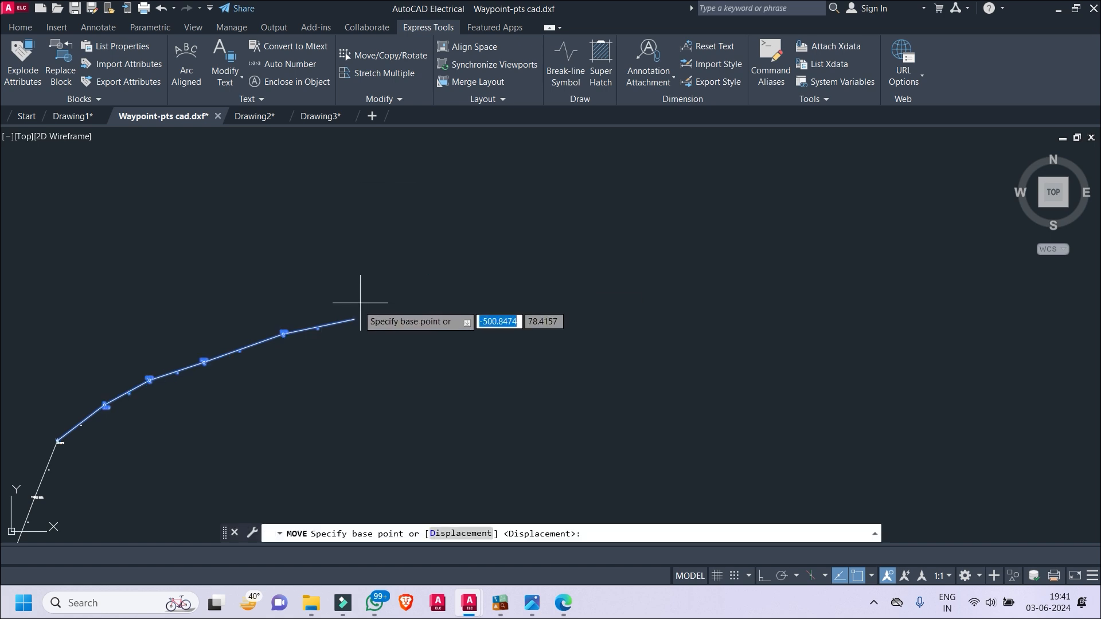
click(355, 318)
scroll(634, 266, down, 5)
scroll(711, 309, up, 4)
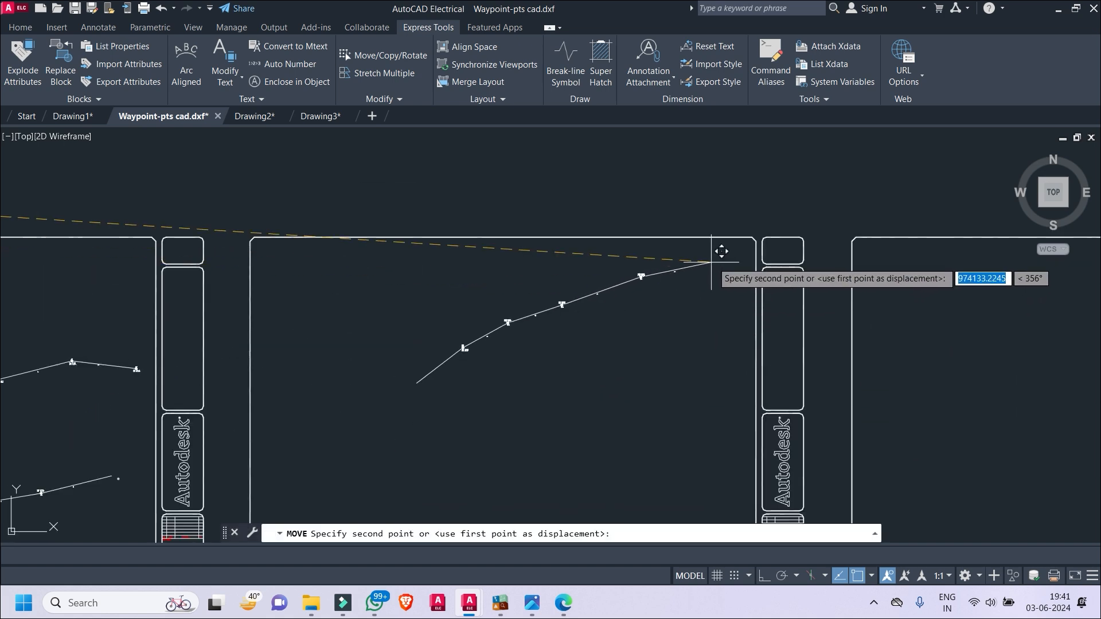
click(718, 259)
- Move the route section from waypoint 531 to waypoint 534 with its labels onto the lower end of the second sheet's section
scroll(625, 382, down, 4)
middle_drag(625, 381, 1090, 159)
scroll(506, 313, down, 2)
middle_drag(505, 313, 748, 399)
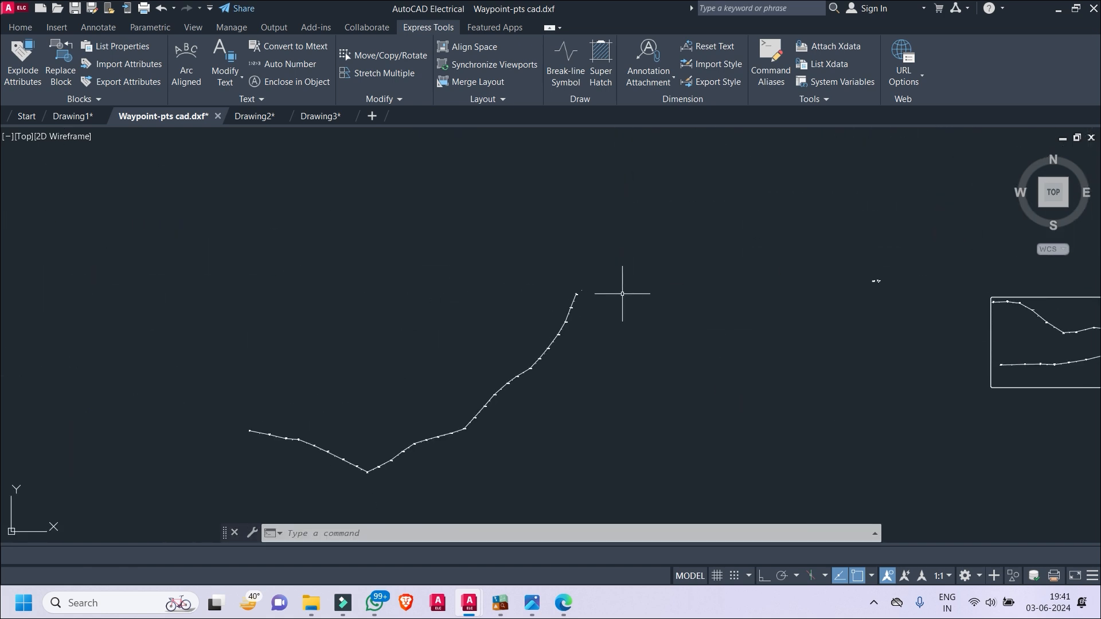
scroll(535, 246, up, 5)
click(553, 177)
click(397, 360)
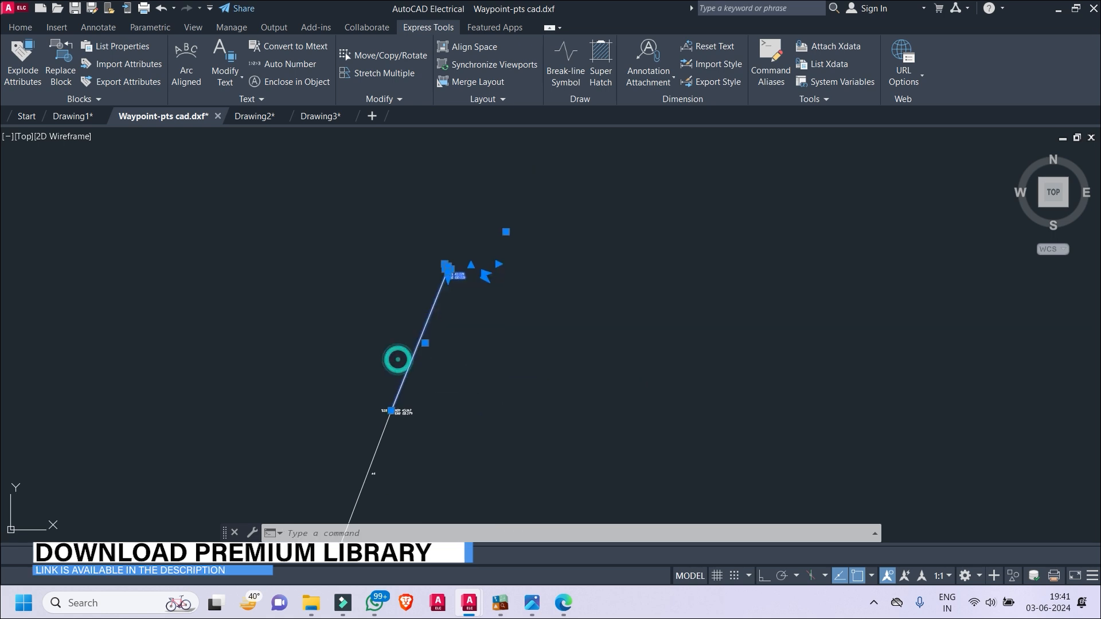
scroll(485, 440, up, 2)
middle_drag(485, 440, 464, 357)
click(463, 356)
click(241, 247)
middle_drag(441, 401, 492, 230)
click(386, 431)
click(171, 286)
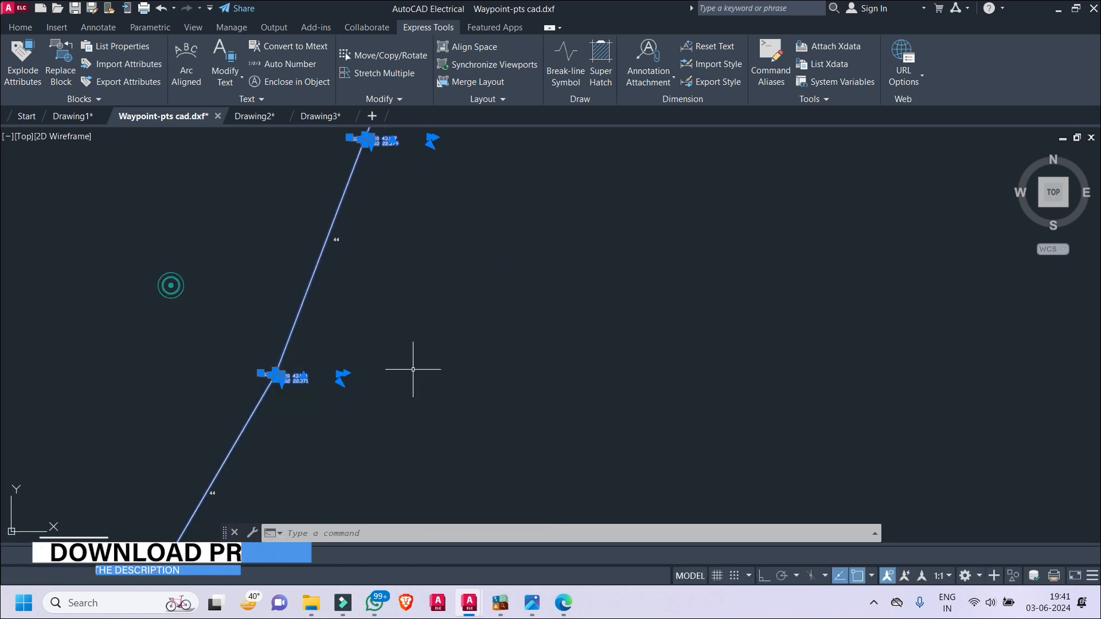
middle_drag(413, 370, 446, 202)
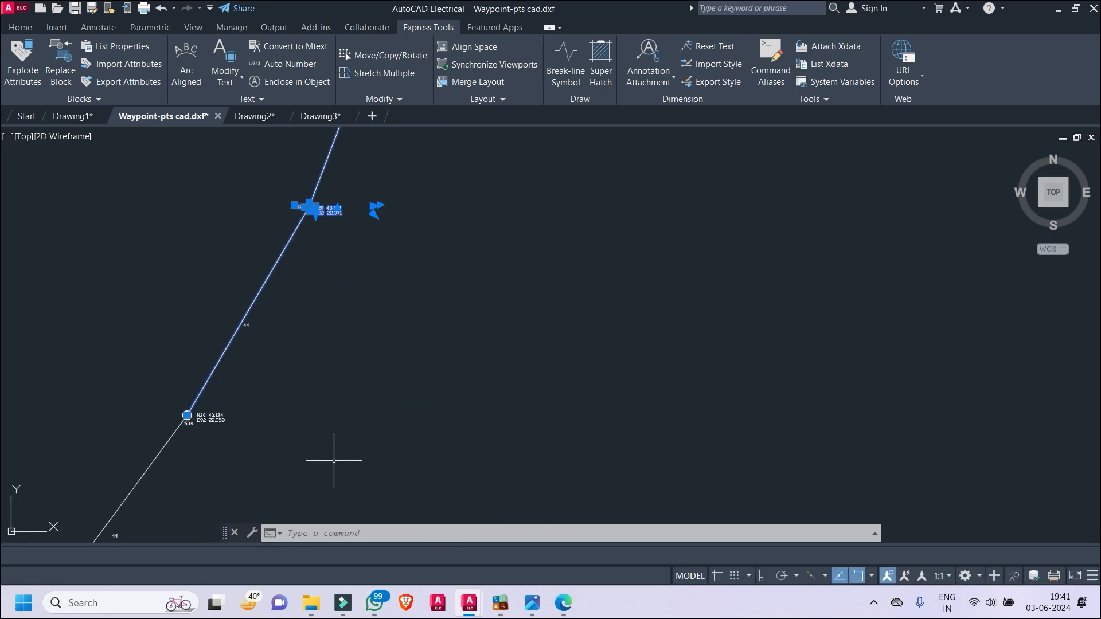
click(141, 359)
click(318, 480)
scroll(375, 490, down, 4)
middle_drag(374, 490, 452, 349)
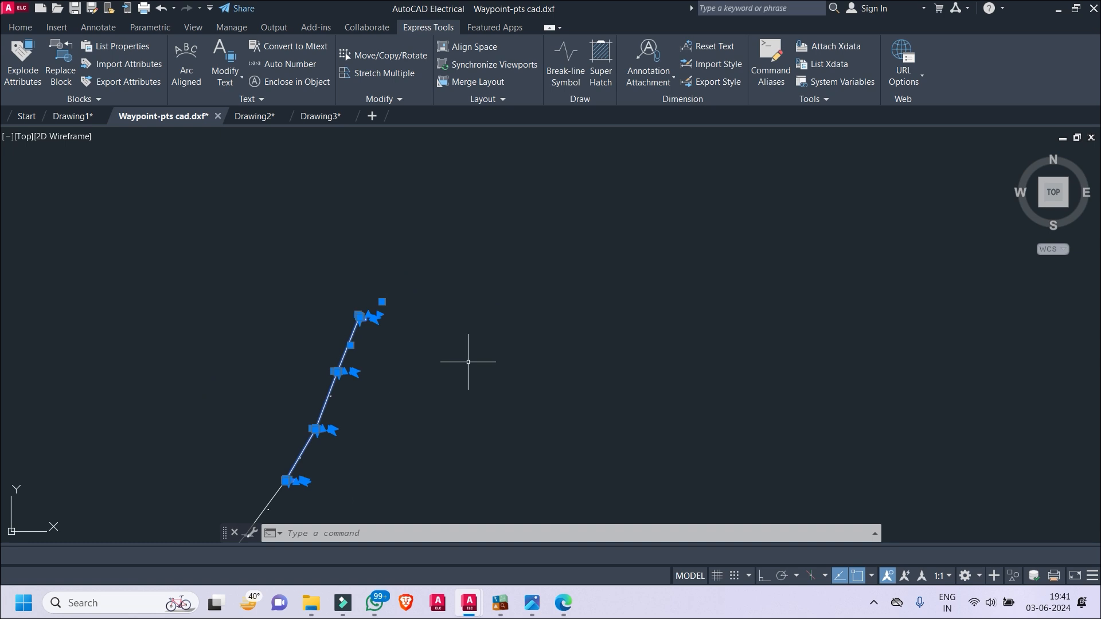
text(m)
key(space)
scroll(364, 383, up, 3)
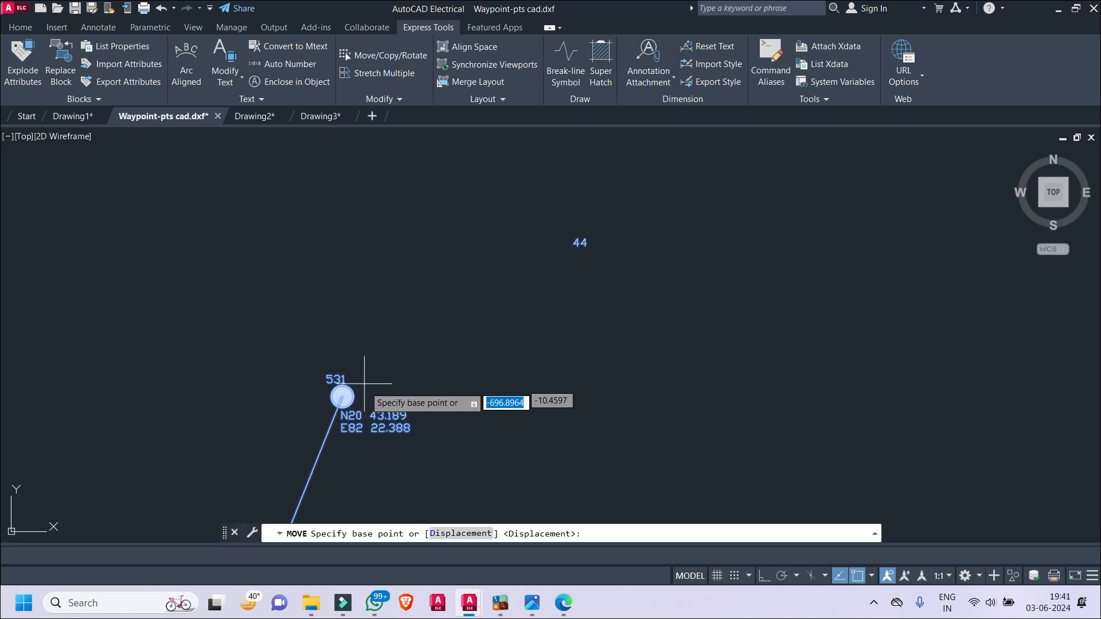
click(329, 399)
scroll(717, 253, down, 6)
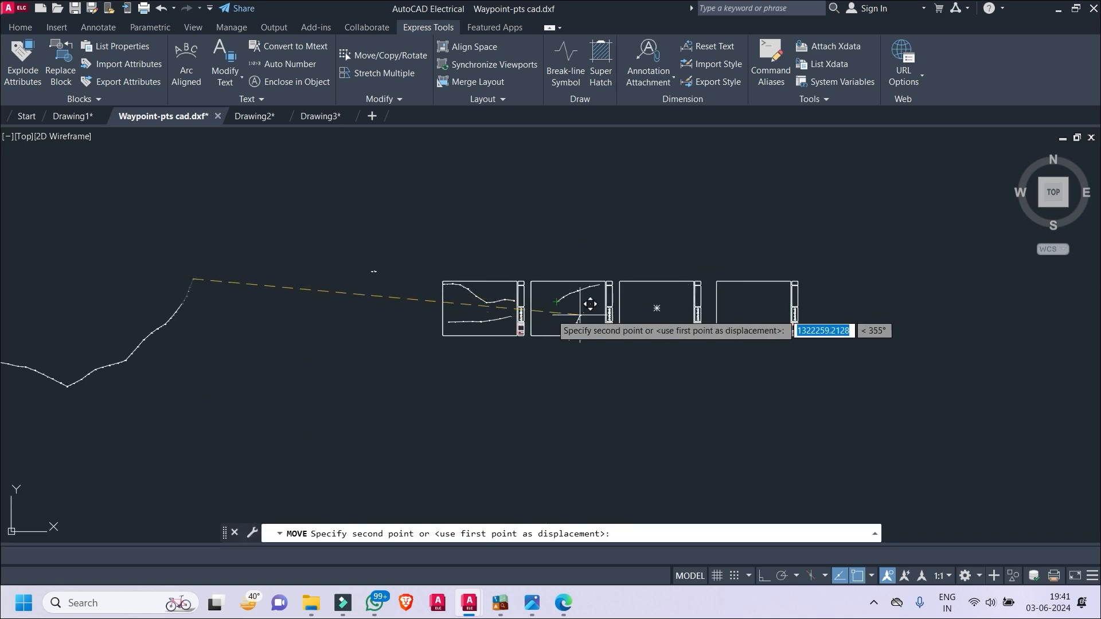
scroll(590, 304, up, 8)
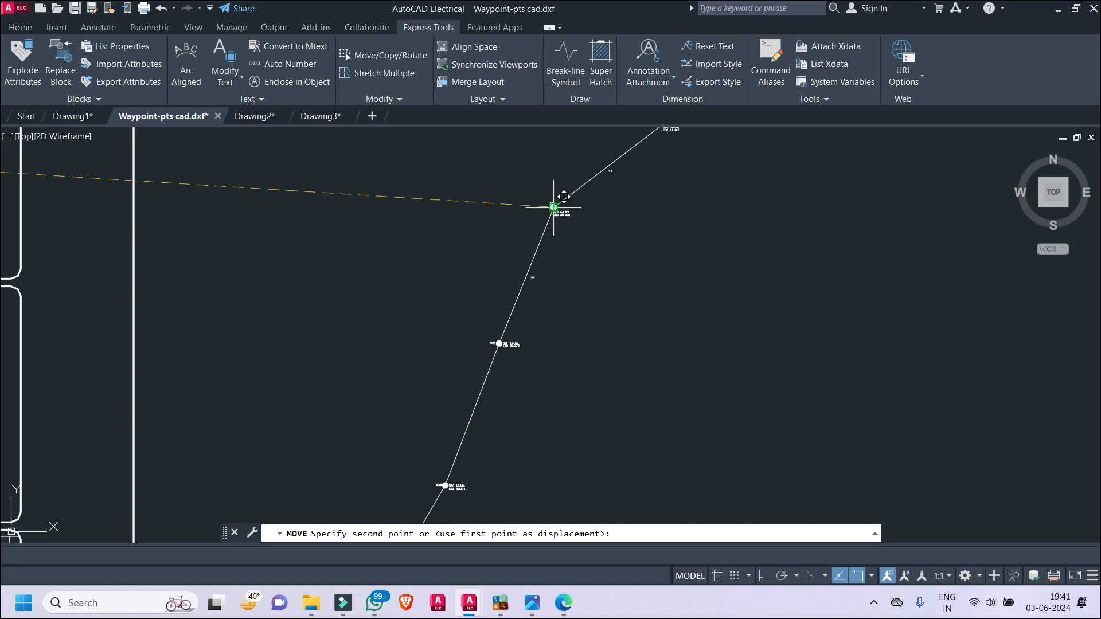
click(553, 207)
- Move the next two spans of the remaining route with their labels so they join at waypoint 534 in the second sheet
scroll(651, 319, down, 10)
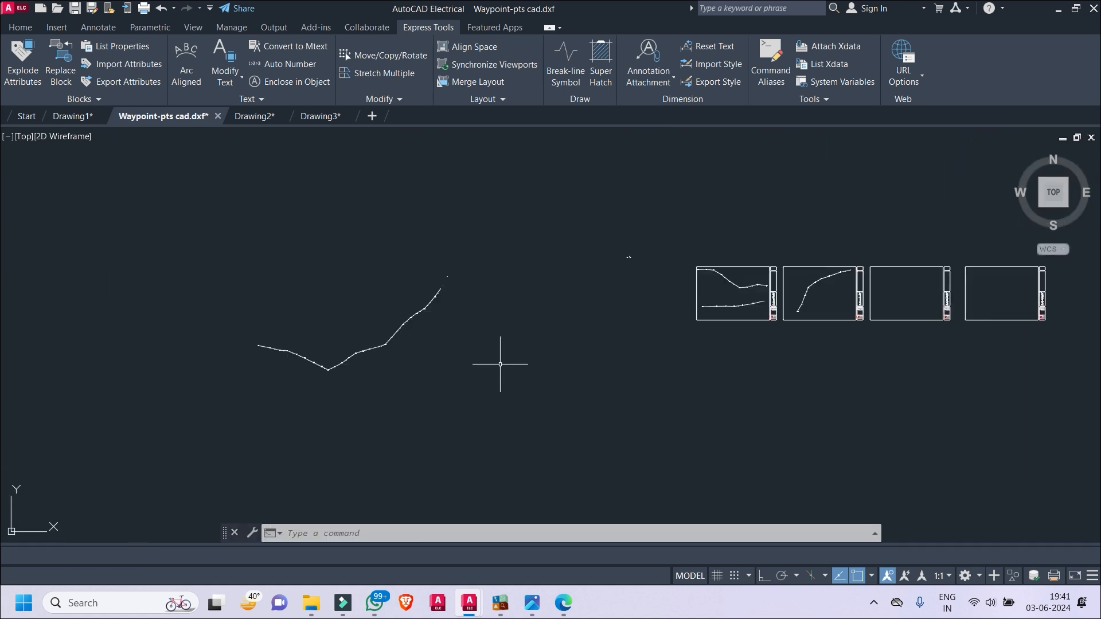
middle_drag(500, 364, 565, 392)
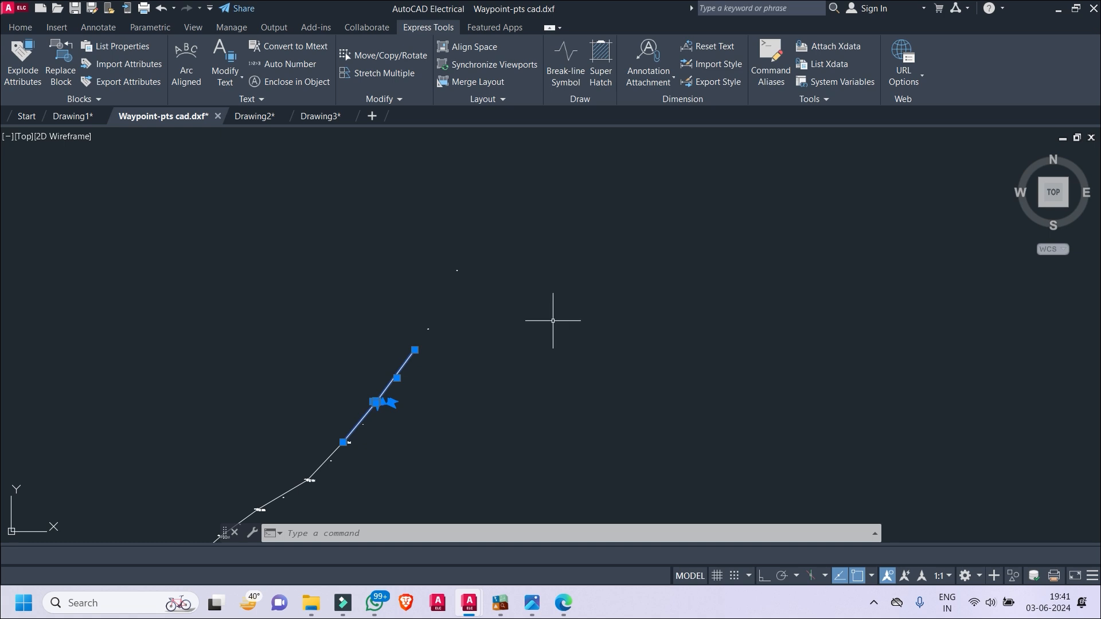
click(560, 212)
click(412, 408)
key(Return)
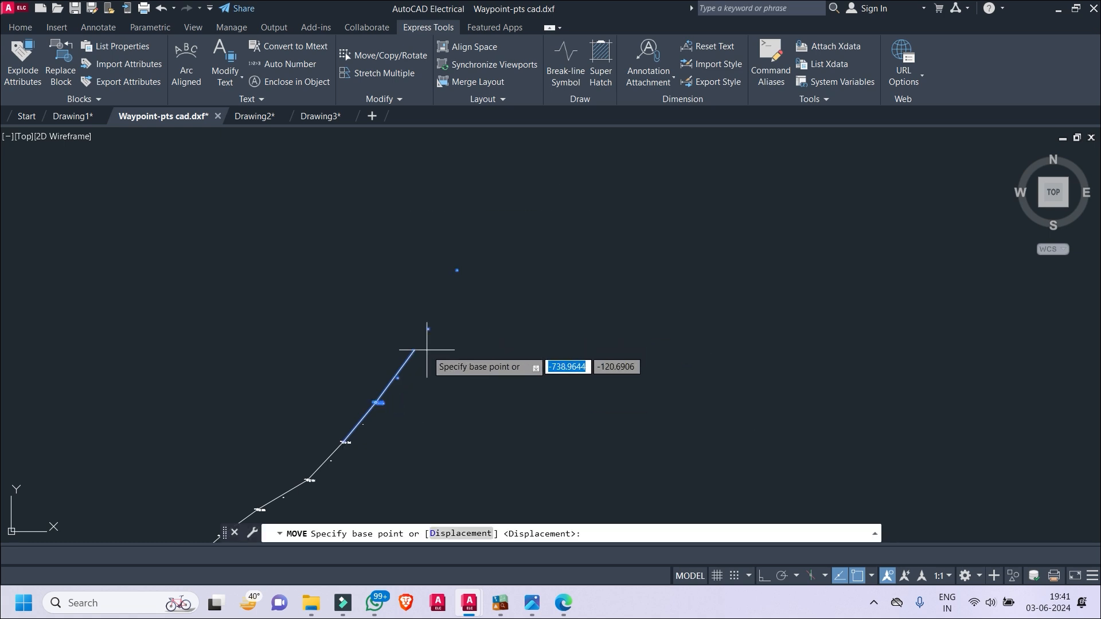
click(415, 350)
scroll(786, 346, down, 4)
middle_drag(800, 353, 393, 308)
middle_drag(1078, 369, 484, 346)
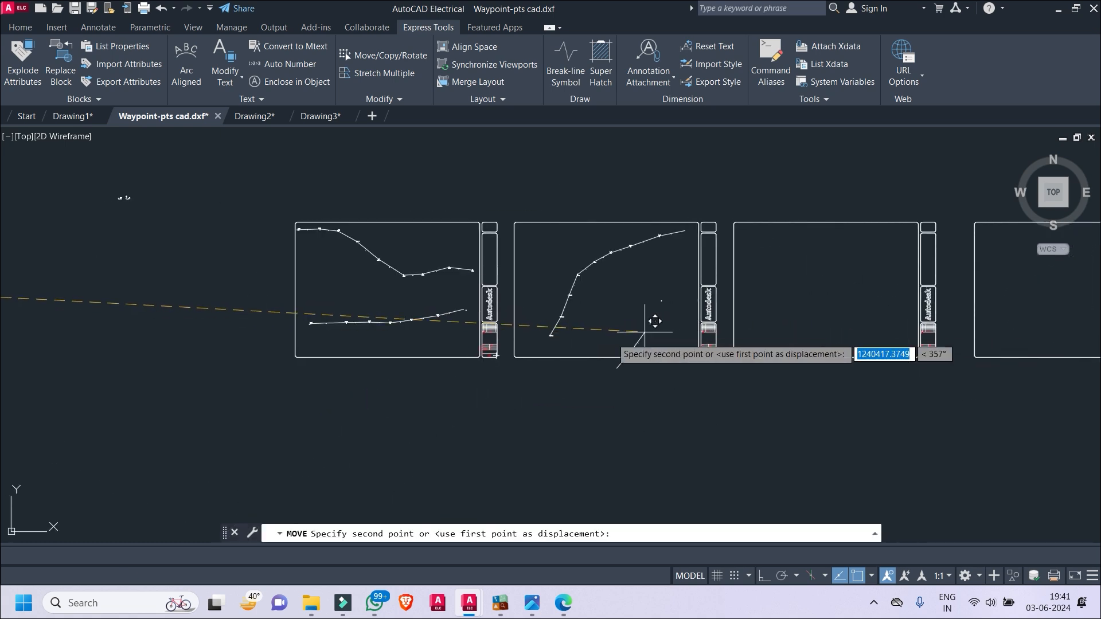
scroll(562, 348, up, 5)
scroll(470, 313, up, 6)
click(675, 248)
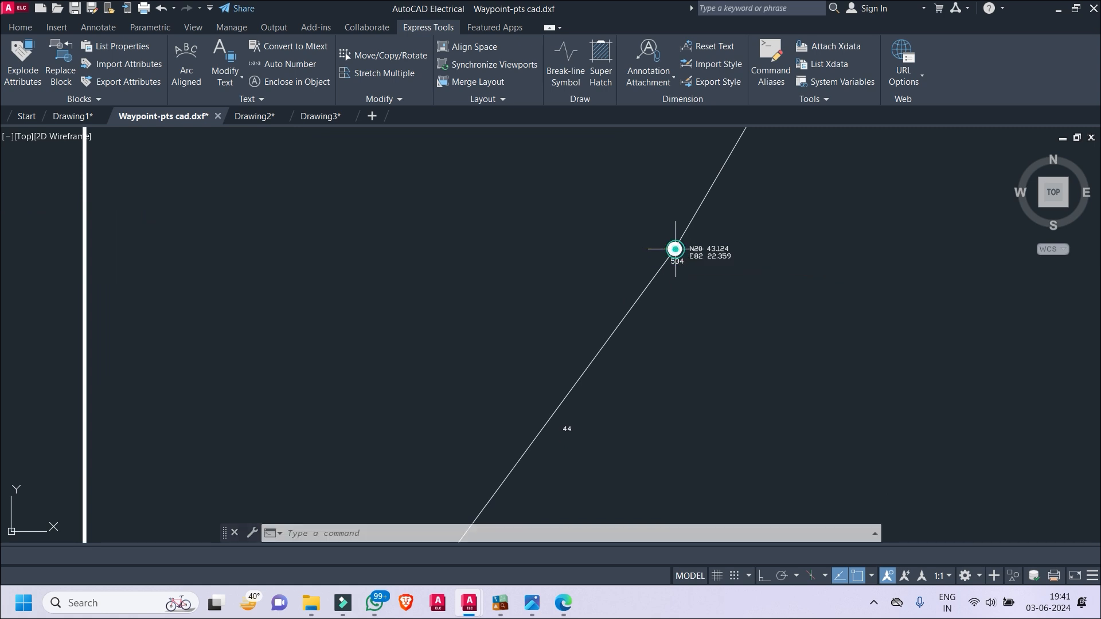
scroll(676, 249, down, 6)
mouse_move(712, 295)
middle_down()
mouse_move(752, 338)
mouse_move(717, 283)
middle_up()
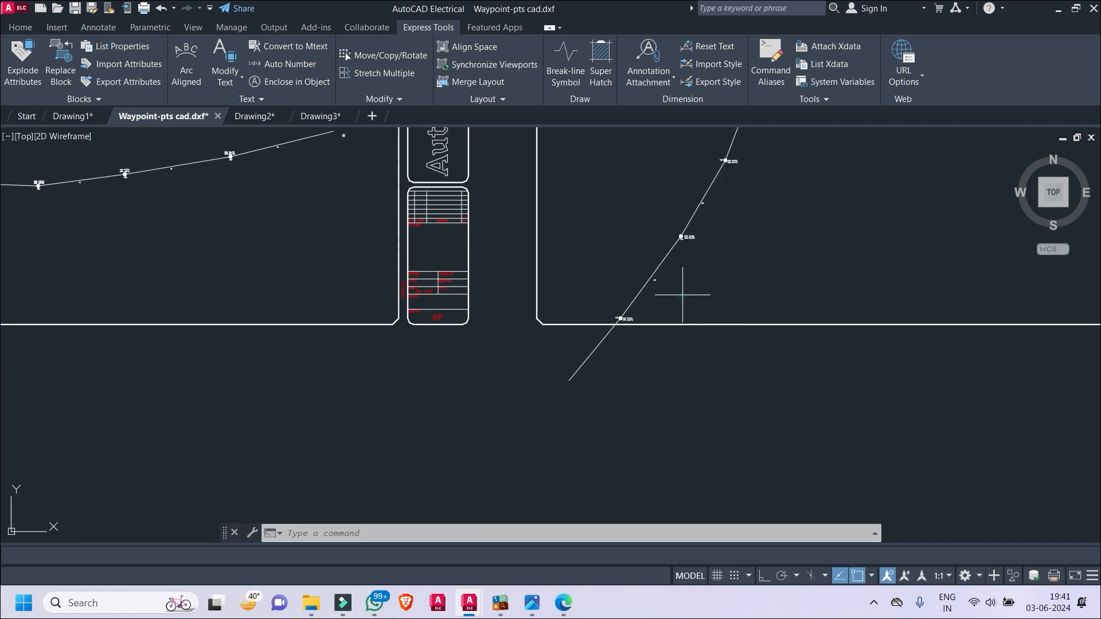
- Move the two spans below waypoint 534 into the empty area beside the curved section, inside the second sheet
click(566, 354)
click(586, 288)
click(713, 390)
right_click(816, 258)
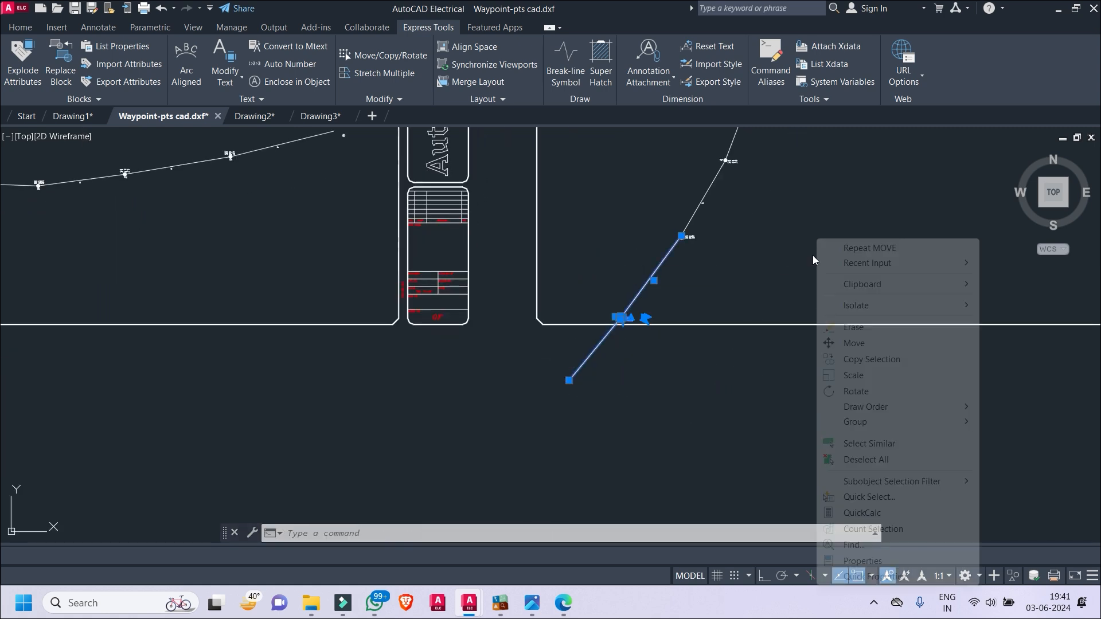
click(868, 344)
middle_drag(851, 376, 624, 457)
click(590, 469)
scroll(929, 269, down, 2)
middle_drag(949, 270, 885, 366)
click(914, 320)
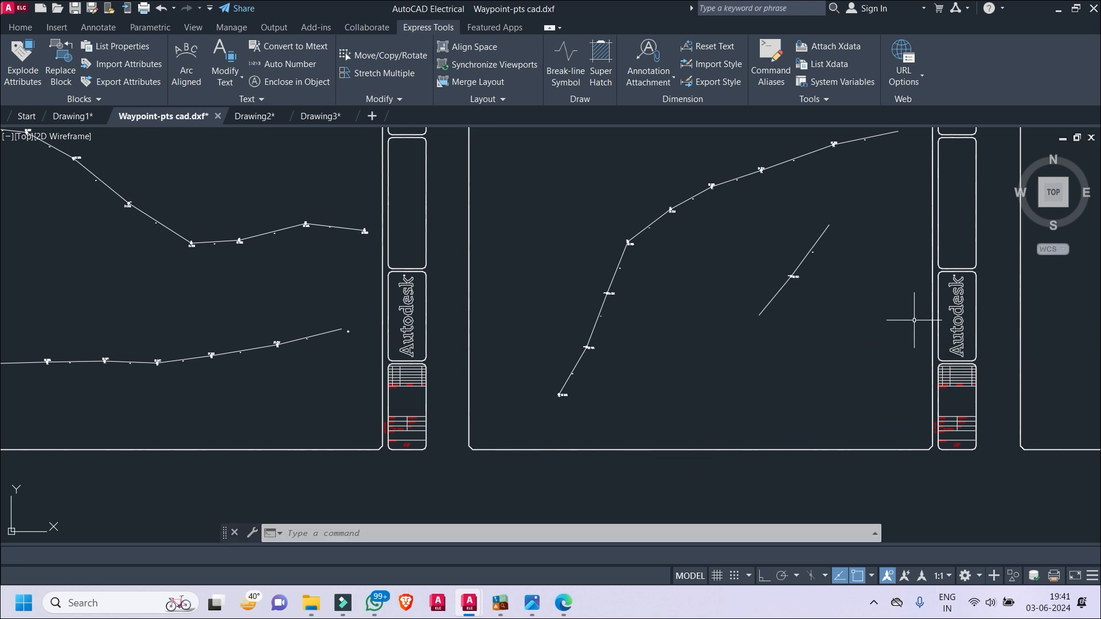
- Move the route span starting at waypoint 536 with its labels onto the lower end of the short section in the second sheet
scroll(727, 327, down, 4)
scroll(439, 312, up, 8)
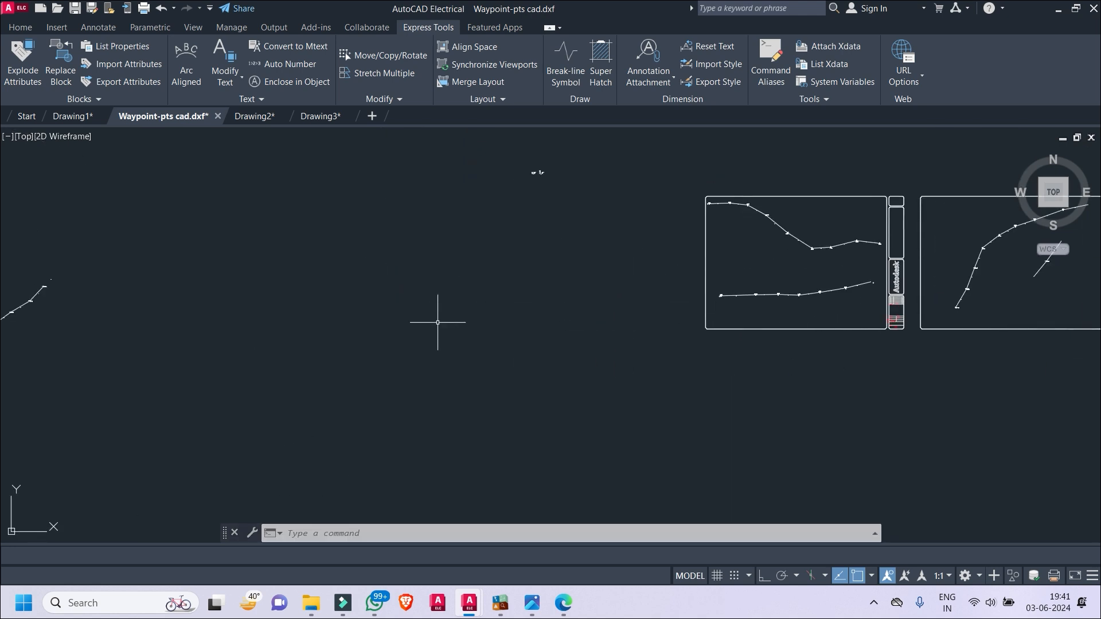
click(428, 206)
click(341, 351)
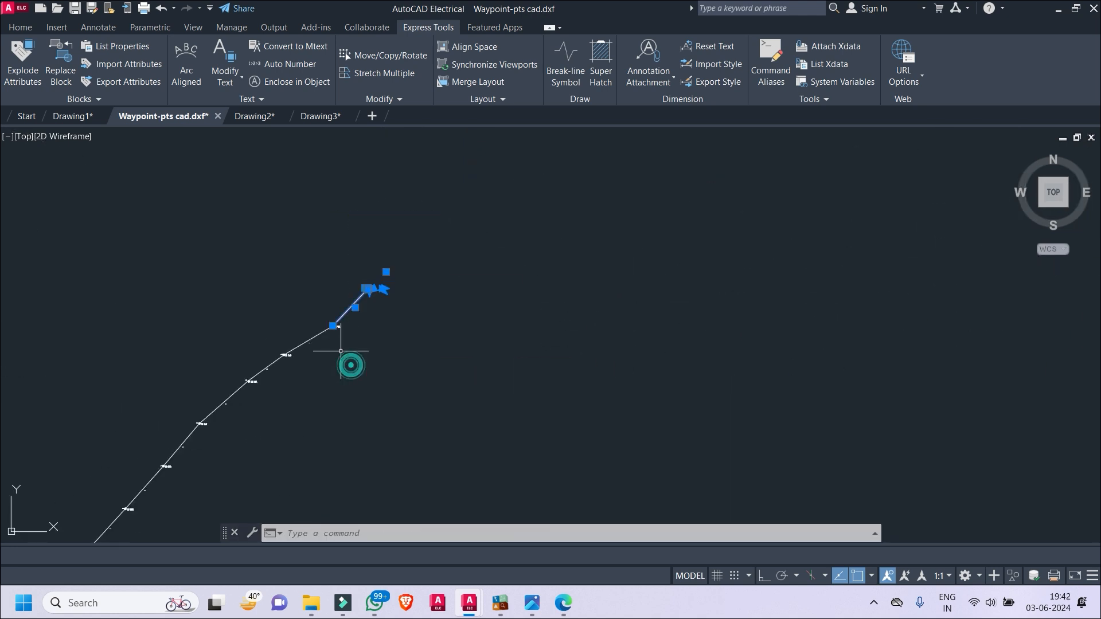
right_click(472, 259)
click(507, 343)
scroll(511, 338, up, 5)
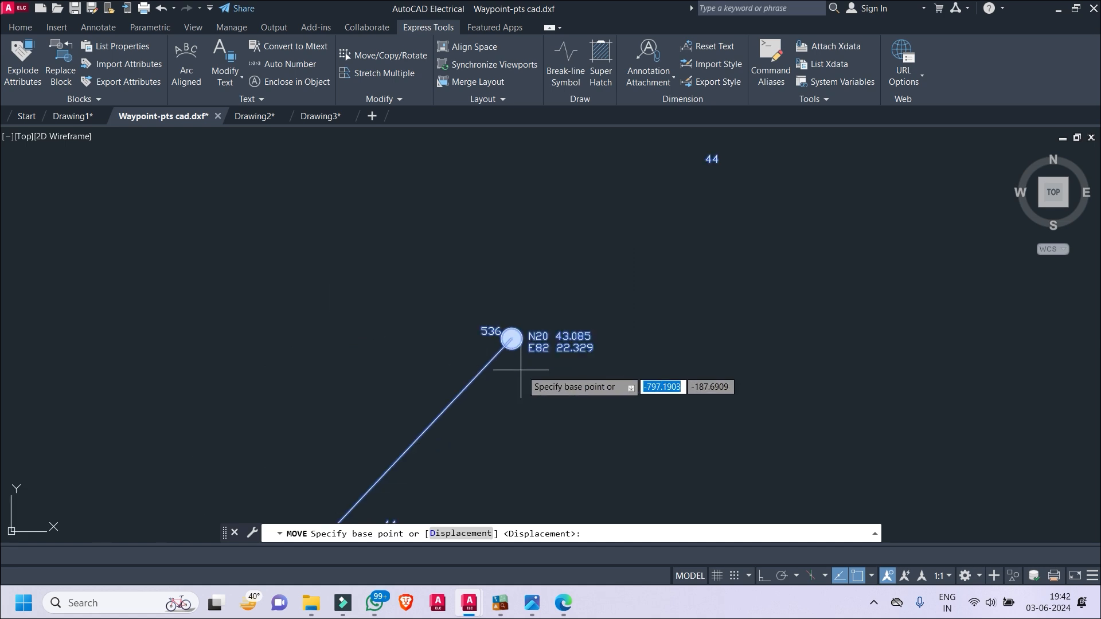
click(471, 323)
scroll(772, 214, down, 10)
middle_drag(849, 252, 346, 280)
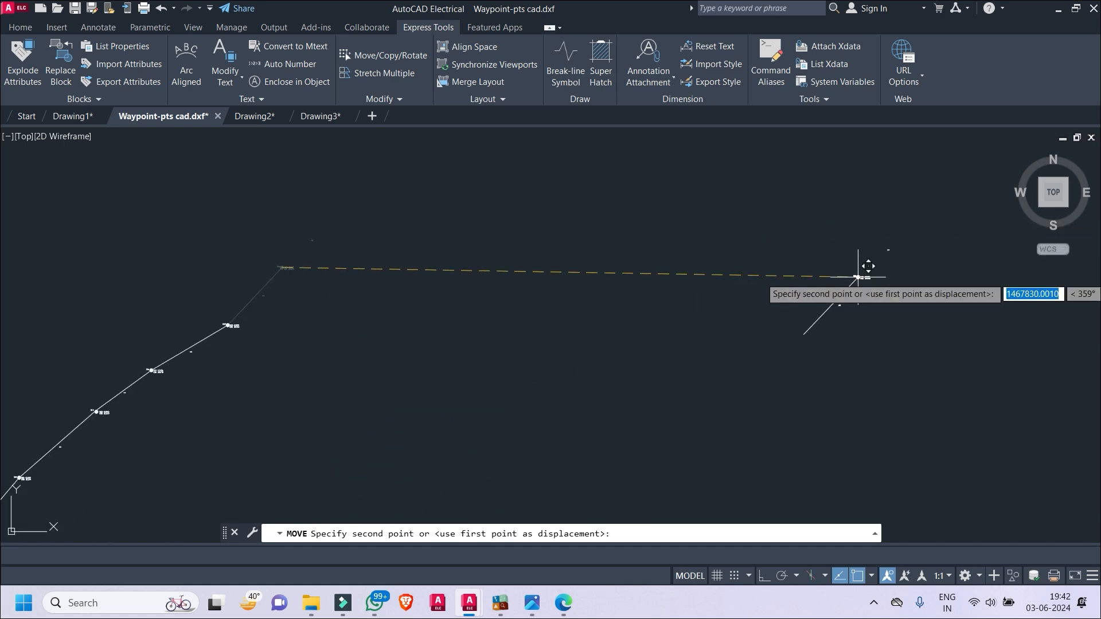
middle_drag(860, 275, 132, 295)
middle_drag(717, 318, 677, 321)
scroll(855, 270, up, 8)
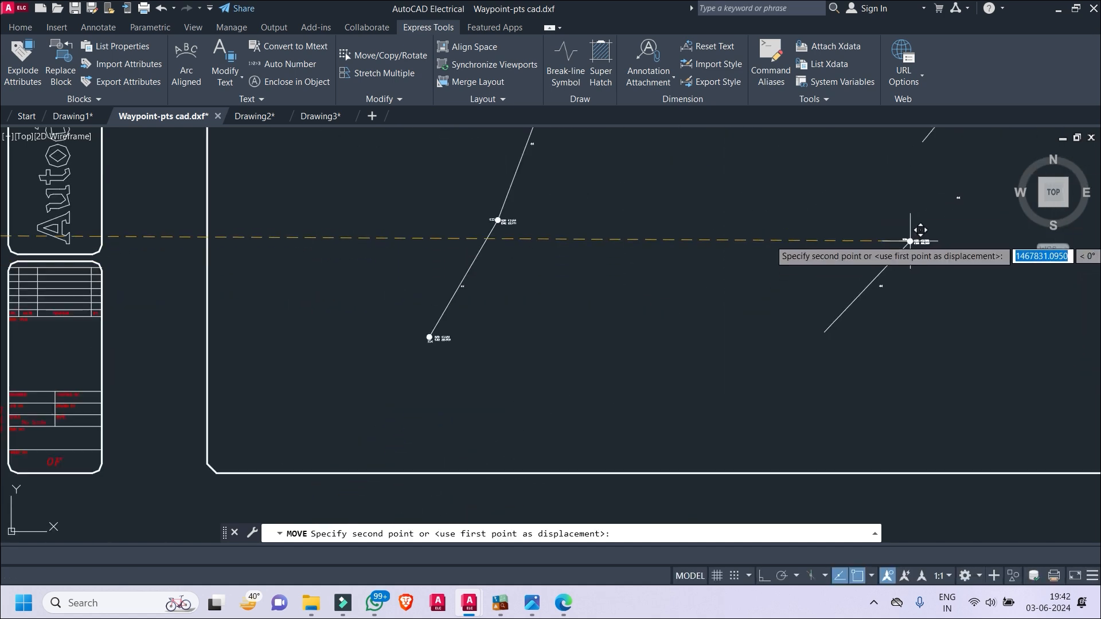
click(649, 230)
scroll(700, 304, down, 8)
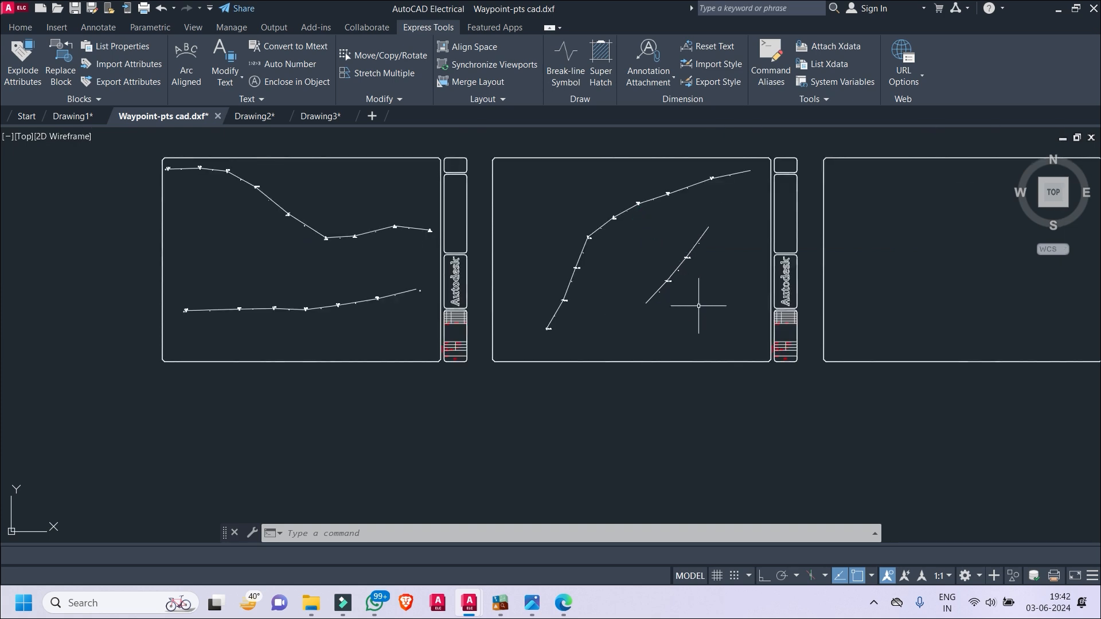
- Move the next three spans, starting at waypoint 537, with their labels into the empty lower area of the second sheet, beside the short section
scroll(702, 349, up, 8)
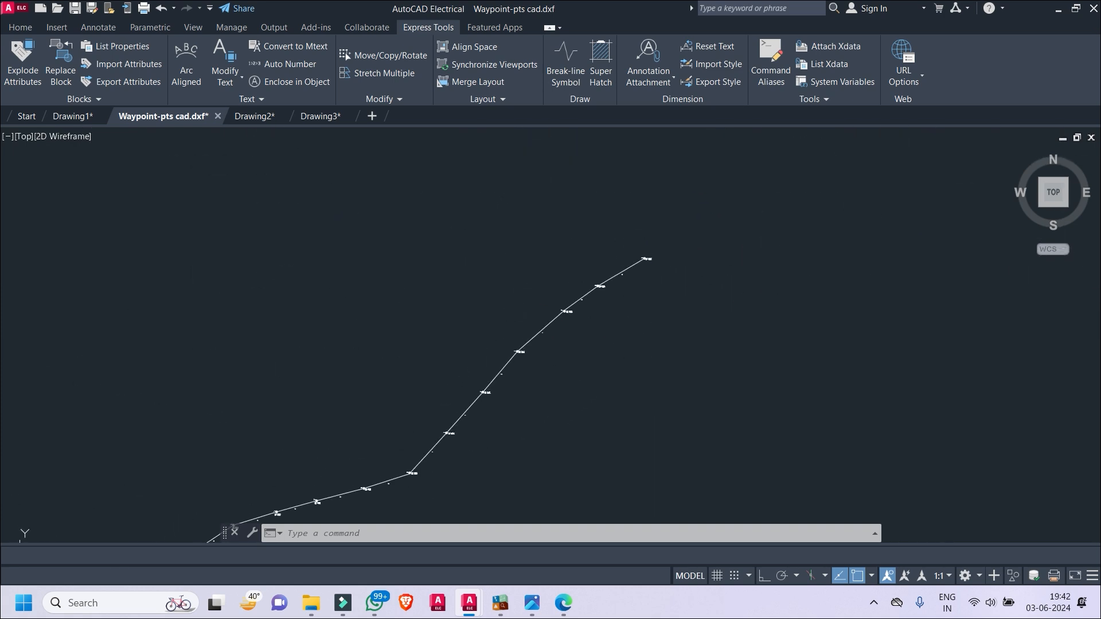
click(720, 201)
click(621, 348)
click(548, 258)
click(697, 368)
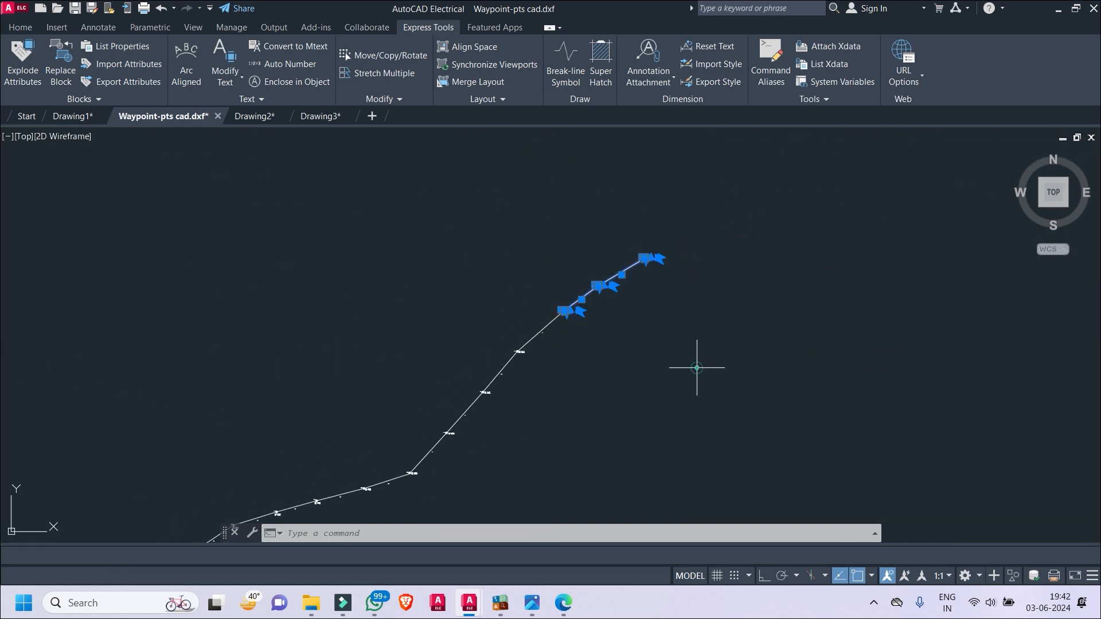
click(726, 207)
click(498, 465)
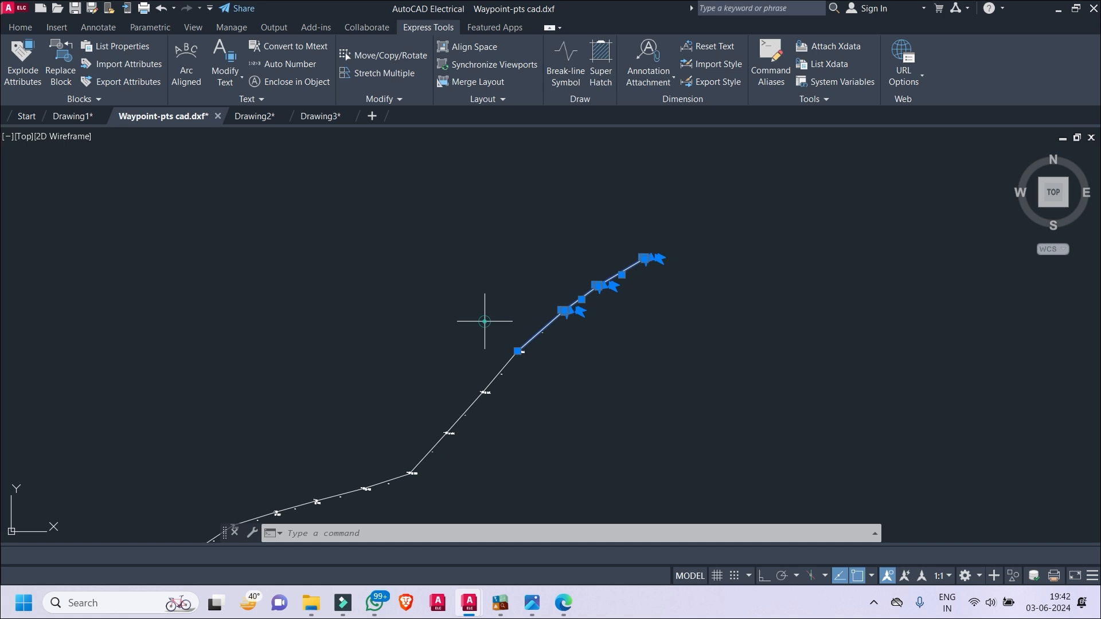
right_click(752, 266)
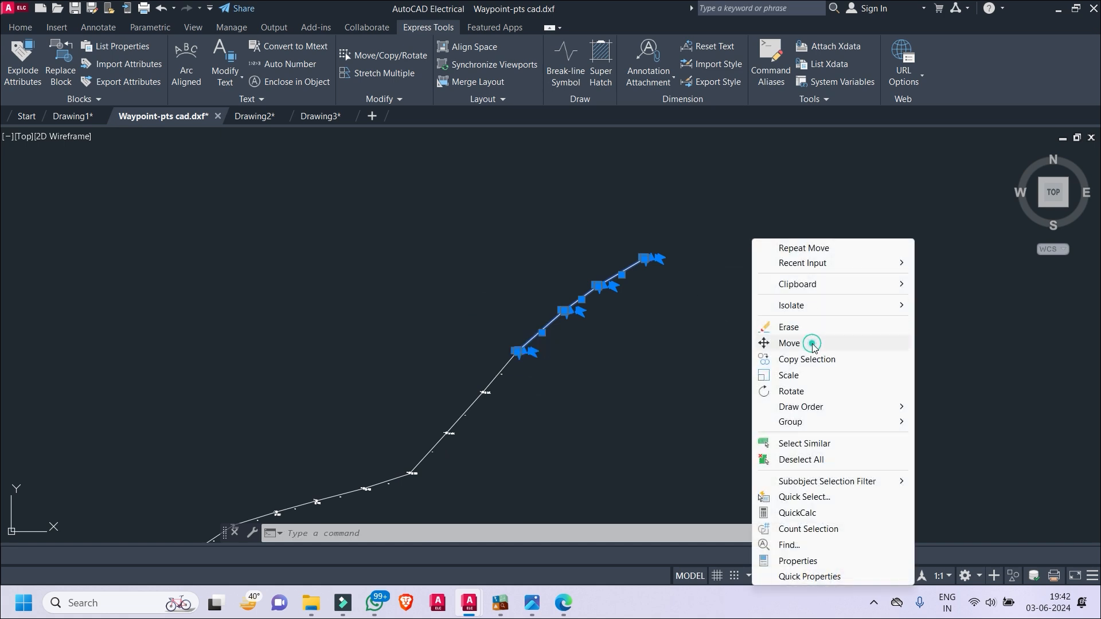
click(789, 343)
scroll(659, 249, up, 10)
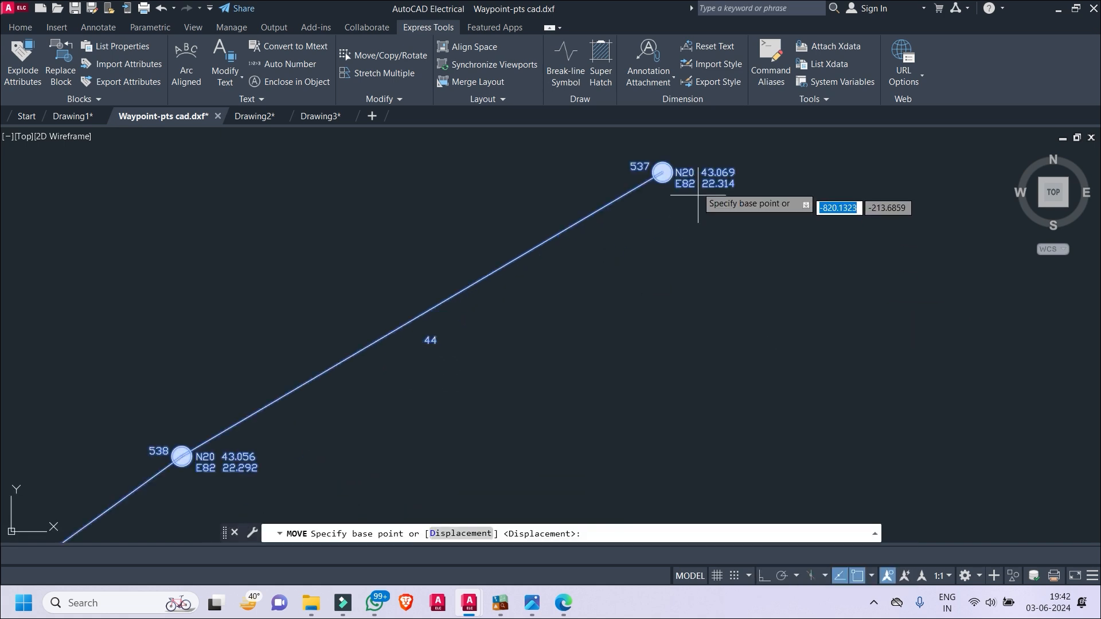
click(660, 172)
scroll(860, 276, down, 5)
scroll(862, 309, down, 14)
middle_drag(895, 309, 371, 304)
scroll(534, 292, up, 9)
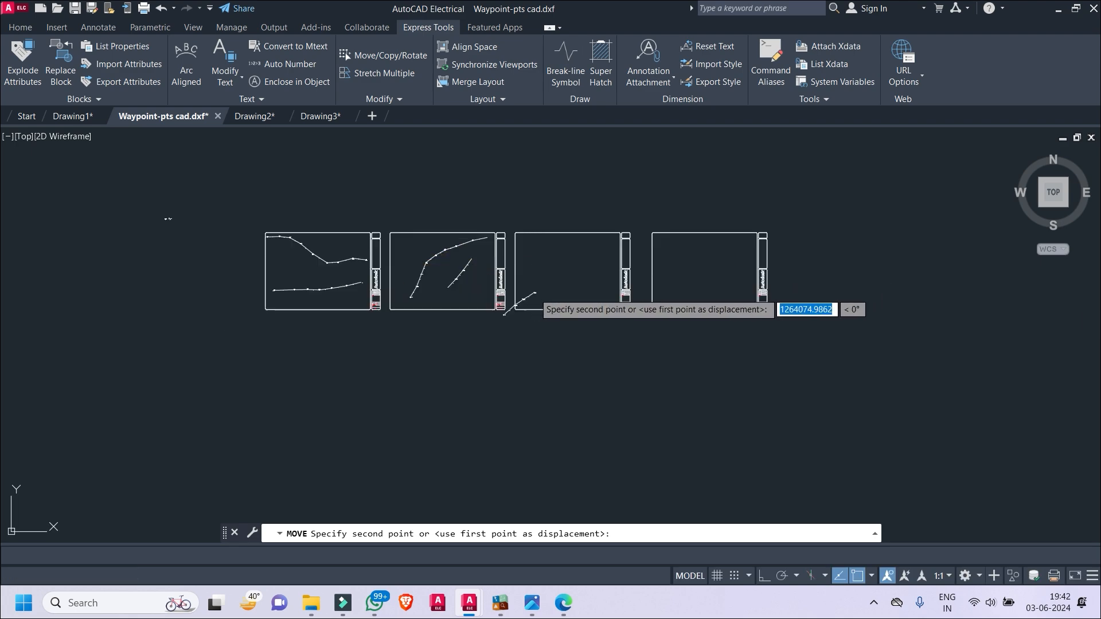
middle_drag(519, 272, 618, 262)
scroll(499, 245, up, 4)
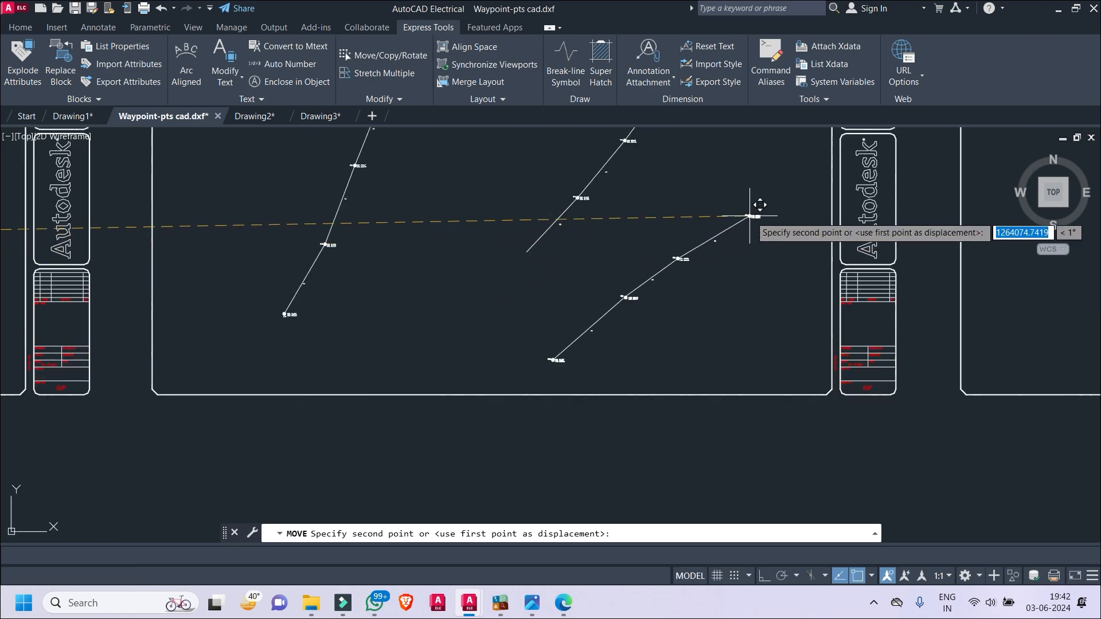
click(755, 214)
- Examine the circled letter markers already placed at the route ends in the first title block sheet
scroll(800, 256, down, 2)
scroll(800, 255, down, 3)
middle_drag(801, 290, 808, 324)
scroll(609, 297, up, 6)
middle_drag(609, 297, 839, 464)
middle_drag(891, 331, 1042, 465)
scroll(199, 221, up, 6)
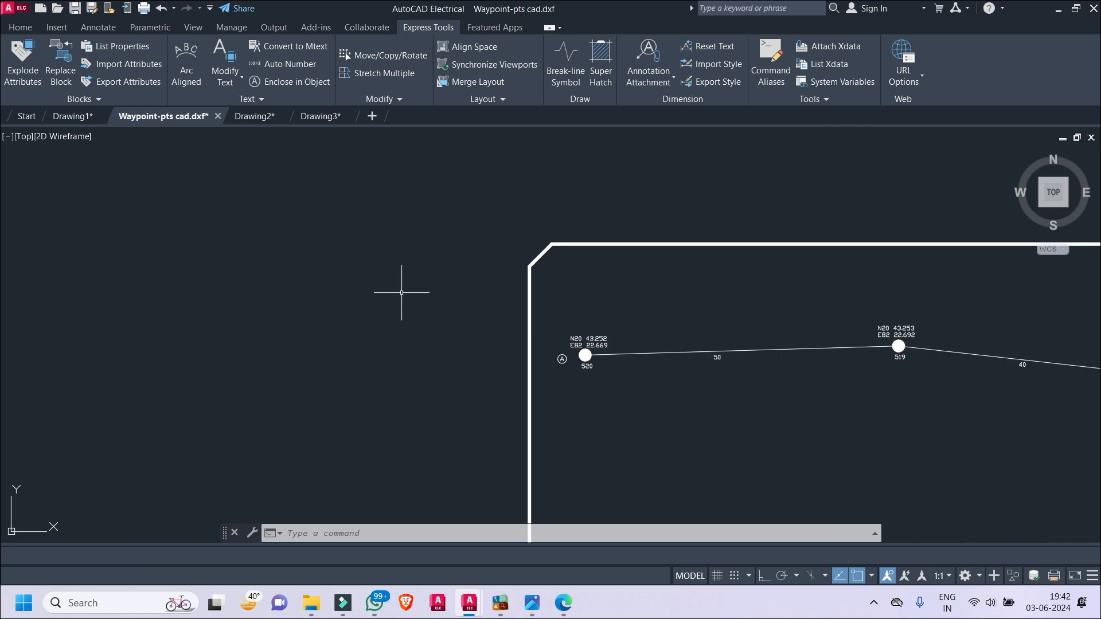
scroll(558, 355, down, 6)
middle_drag(582, 381, 311, 147)
scroll(909, 433, up, 4)
scroll(910, 432, down, 4)
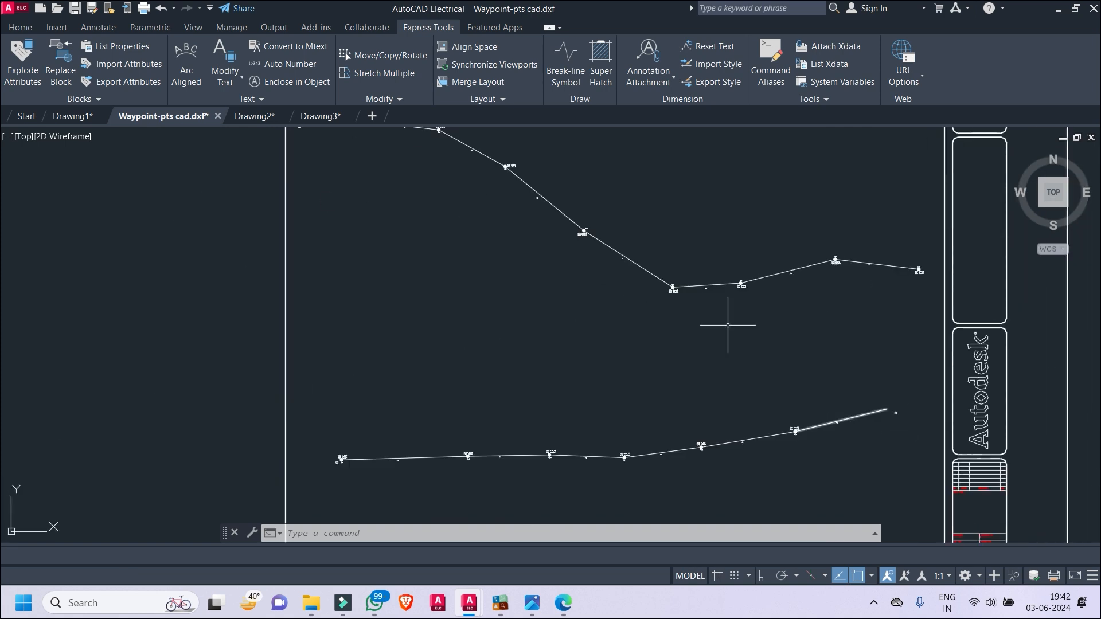
- Copy the circled B marker beside waypoint 526 to the upper end of the curved section in the second sheet
scroll(328, 461, up, 9)
middle_drag(407, 483, 417, 394)
click(423, 399)
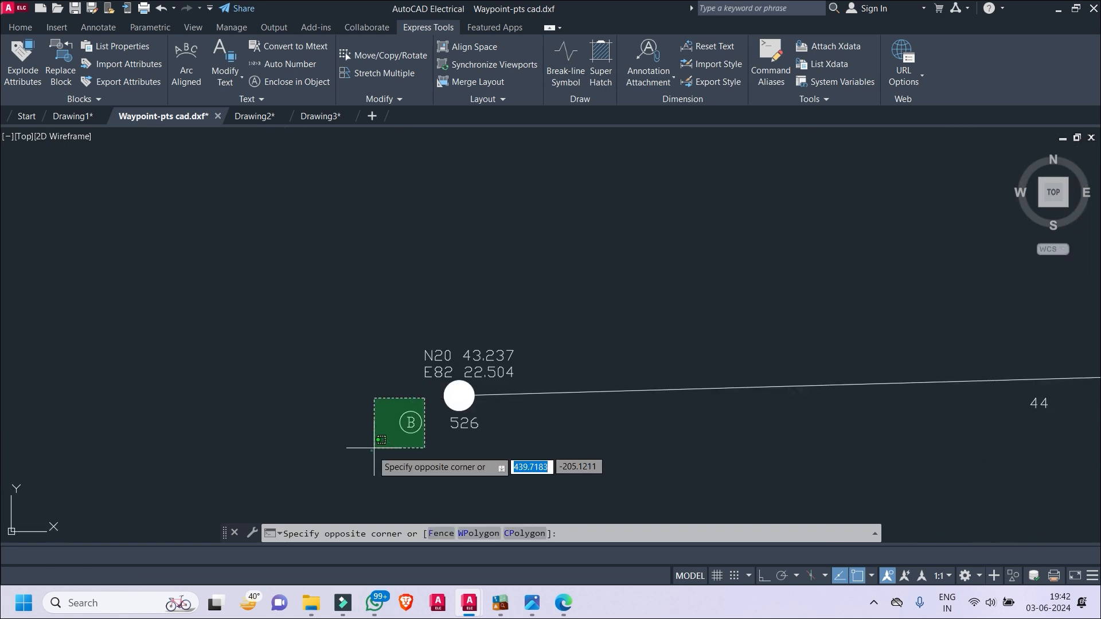
click(373, 448)
right_click(287, 395)
click(341, 359)
click(401, 417)
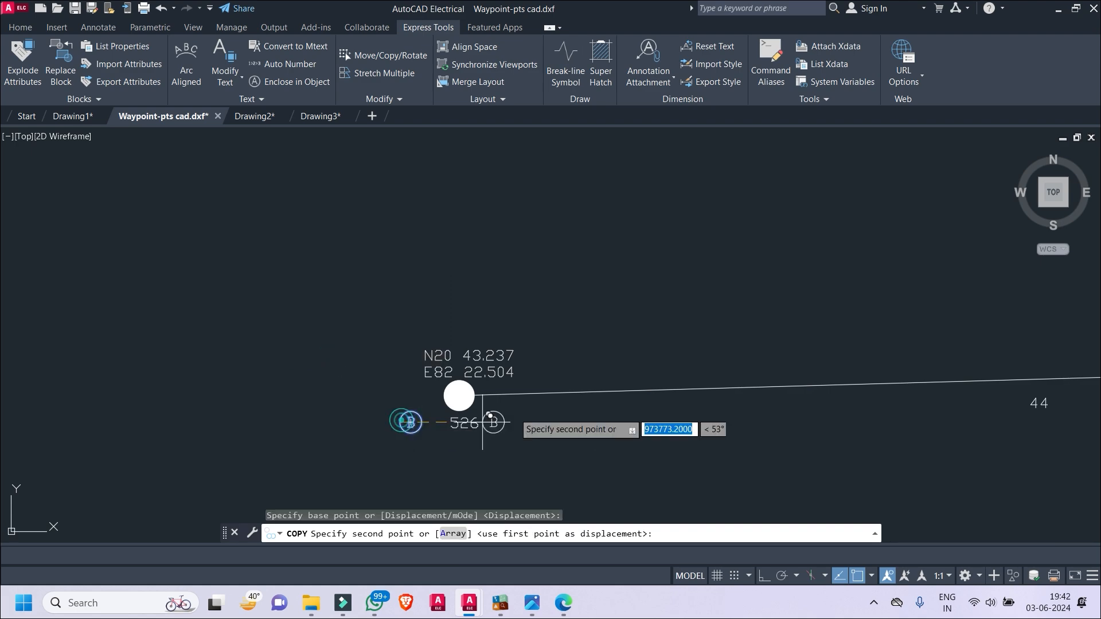
scroll(602, 332, down, 8)
middle_drag(602, 332, 313, 365)
scroll(596, 251, up, 6)
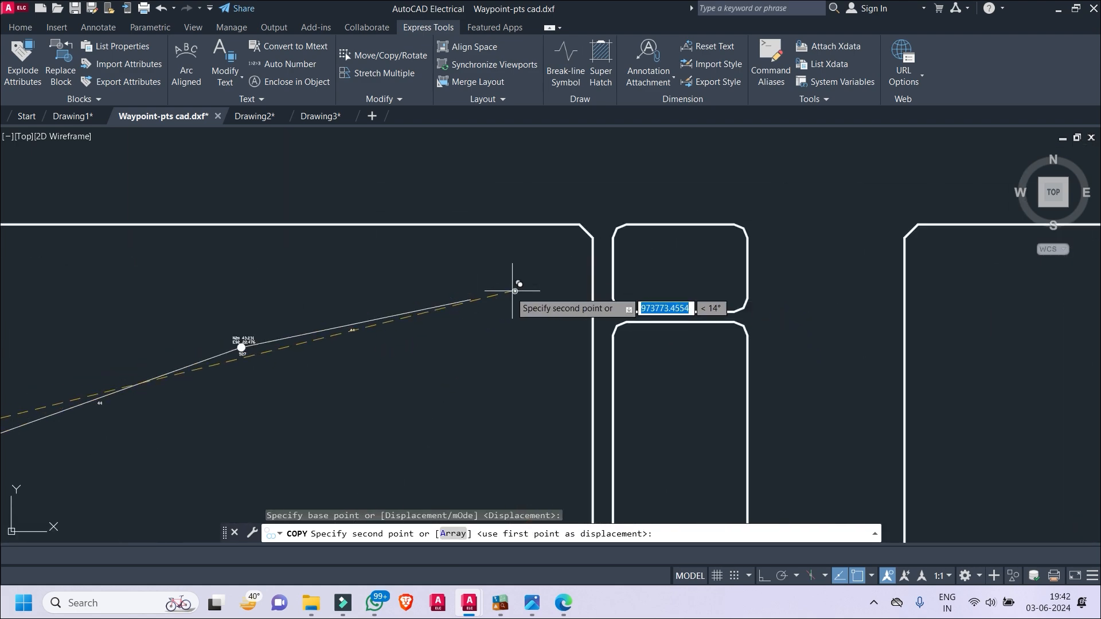
click(476, 304)
- Place another copy of the circled marker below waypoint 534 and change its letter to C
scroll(495, 350, down, 2)
middle_drag(445, 338, 769, 123)
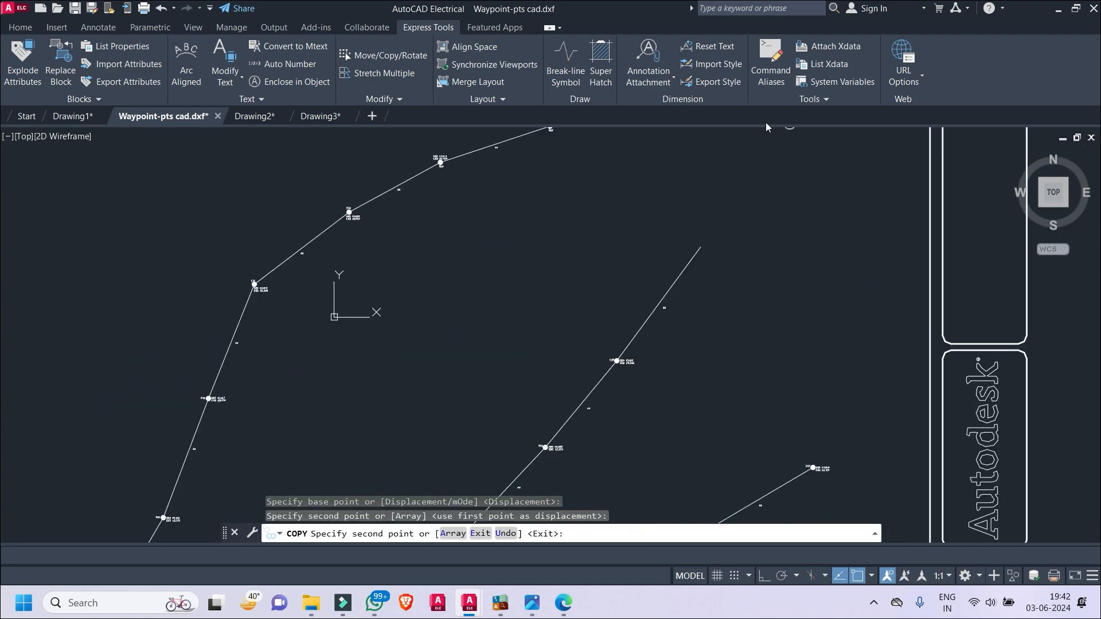
middle_drag(529, 427, 719, 203)
scroll(267, 412, up, 6)
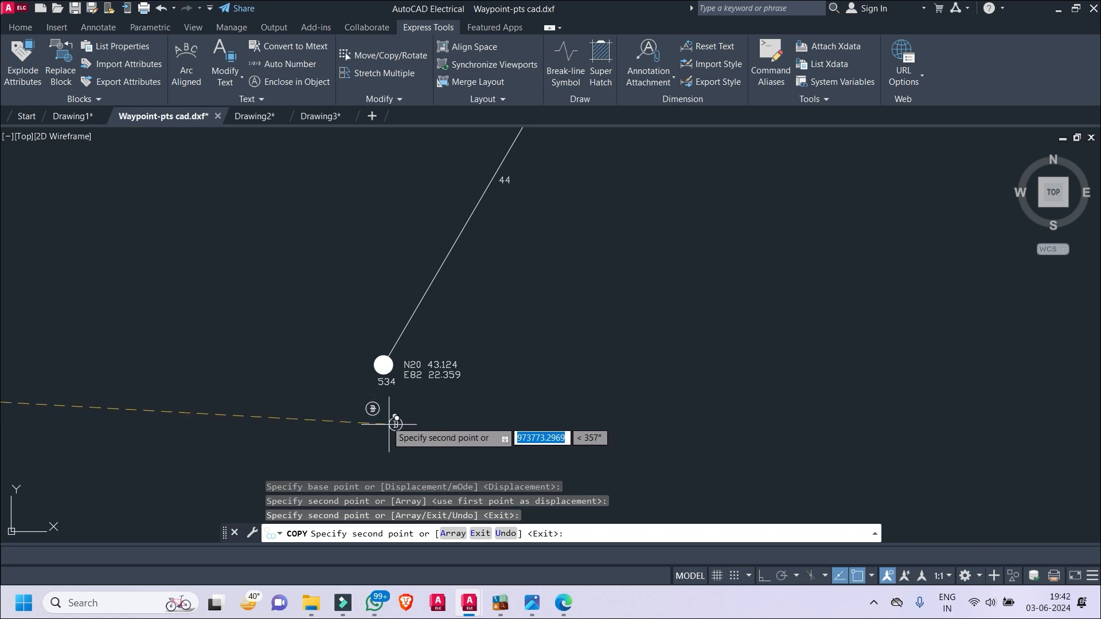
key(Escape)
key(Escape)
scroll(370, 406, up, 4)
double_click(373, 410)
text(C)
click(459, 420)
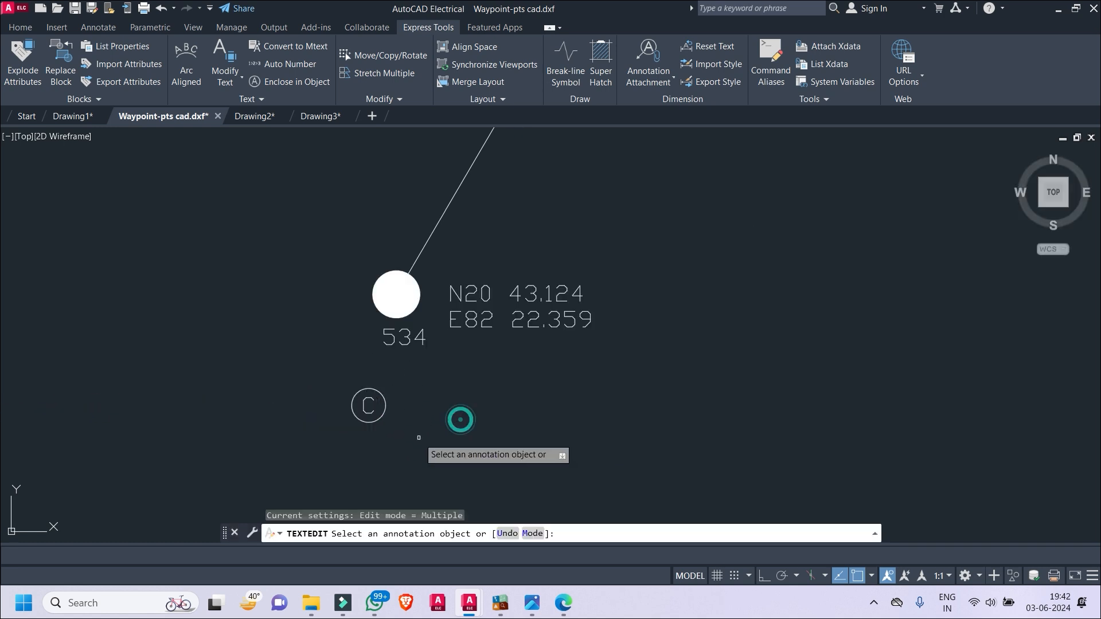
key(Escape)
click(410, 432)
click(322, 380)
right_click(320, 378)
click(418, 168)
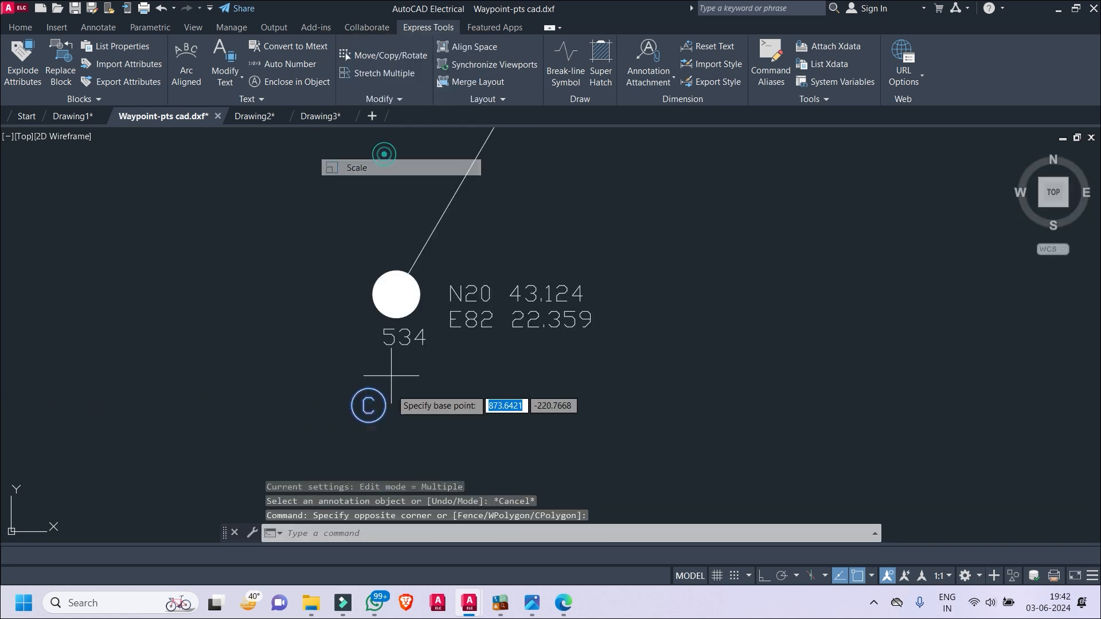
click(369, 405)
scroll(346, 436, down, 6)
key(Escape)
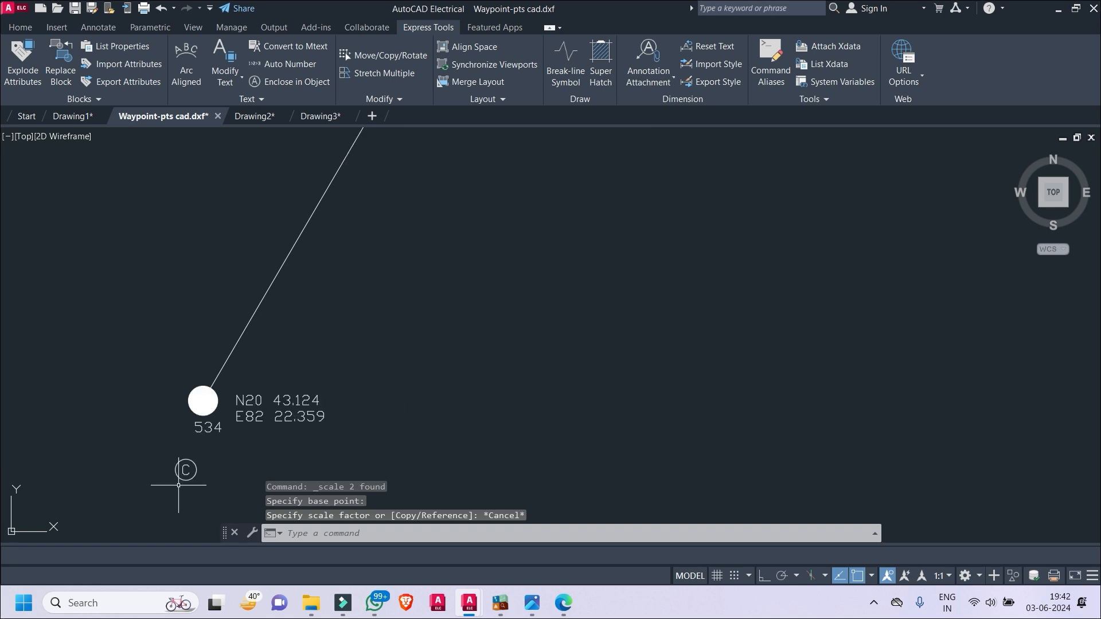
- Copy the circled C marker from waypoint 534 to the upper end of the short section above waypoint 535
right_click(130, 428)
click(202, 208)
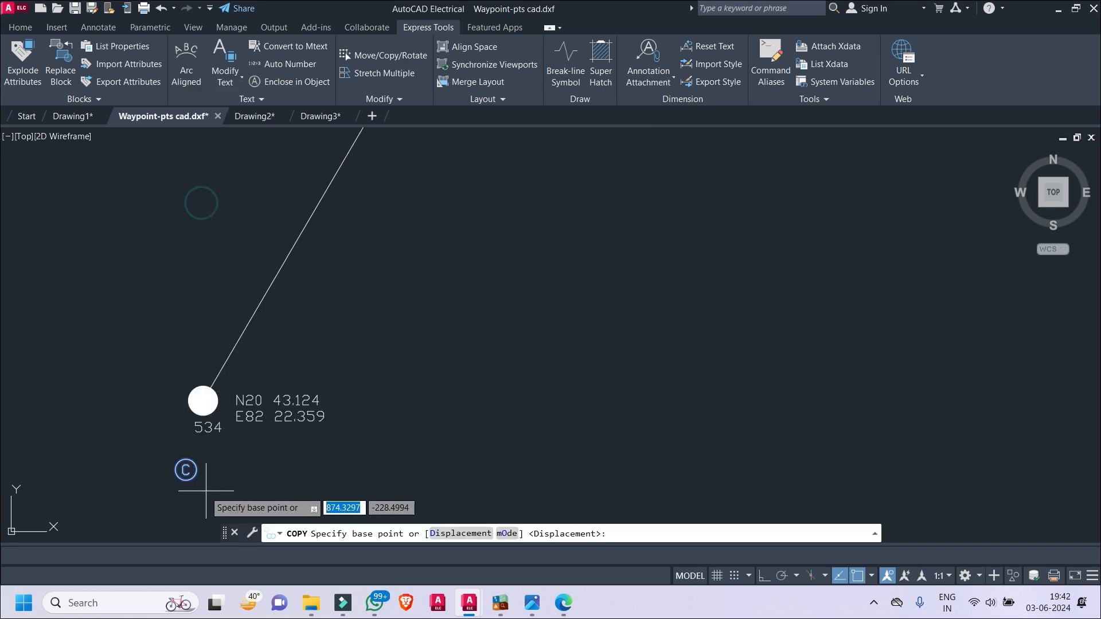
click(185, 468)
scroll(185, 468, down, 4)
middle_drag(816, 351, 471, 539)
middle_drag(851, 329, 597, 512)
scroll(601, 346, up, 4)
click(578, 324)
- Place another copy of the circled marker at the lower end of the section below waypoint 536 and change its letter to D
middle_drag(622, 407, 734, 47)
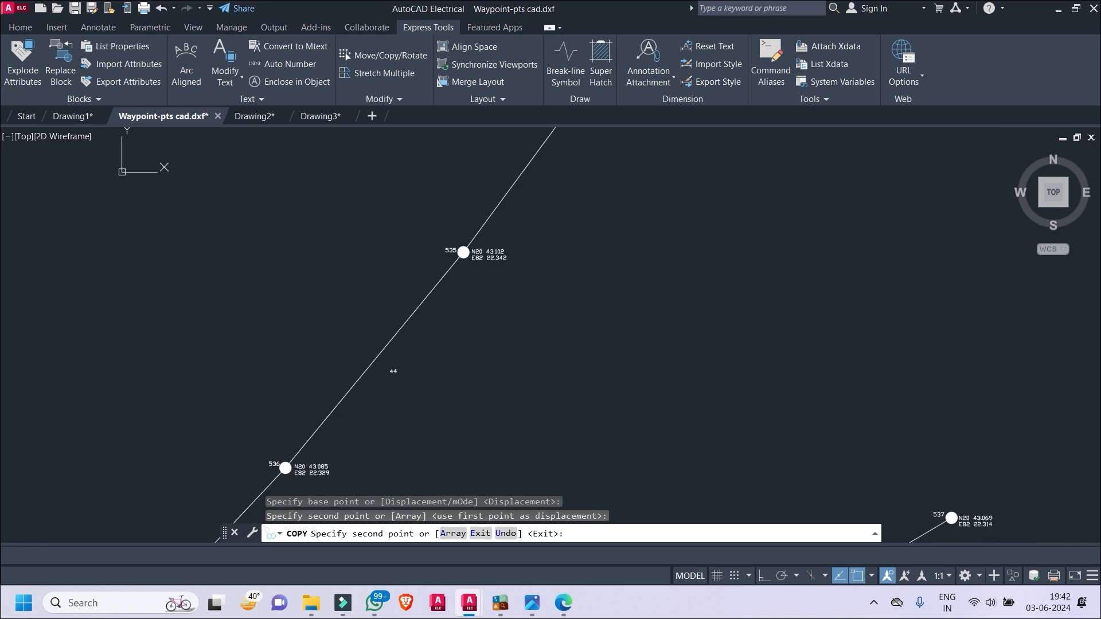
middle_drag(324, 302, 647, 54)
click(428, 439)
scroll(443, 446, up, 4)
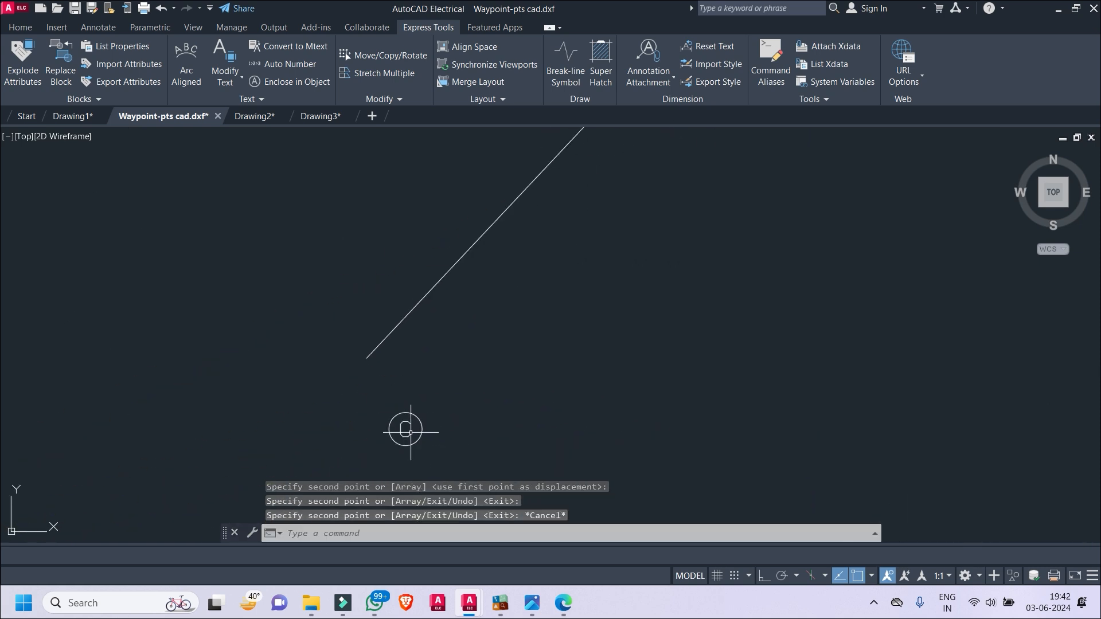
key(Escape)
text(D)
click(573, 378)
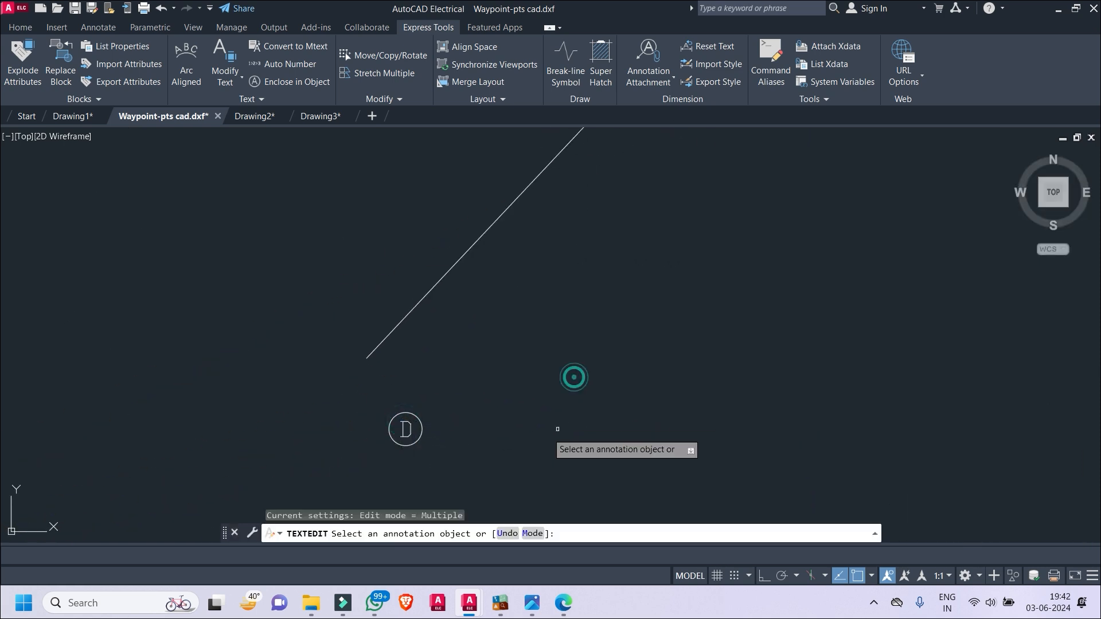
key(Escape)
key(Escape)
- Copy the circled D marker to the upper end of the last section, just above waypoint 537
click(460, 388)
click(413, 439)
right_click(639, 364)
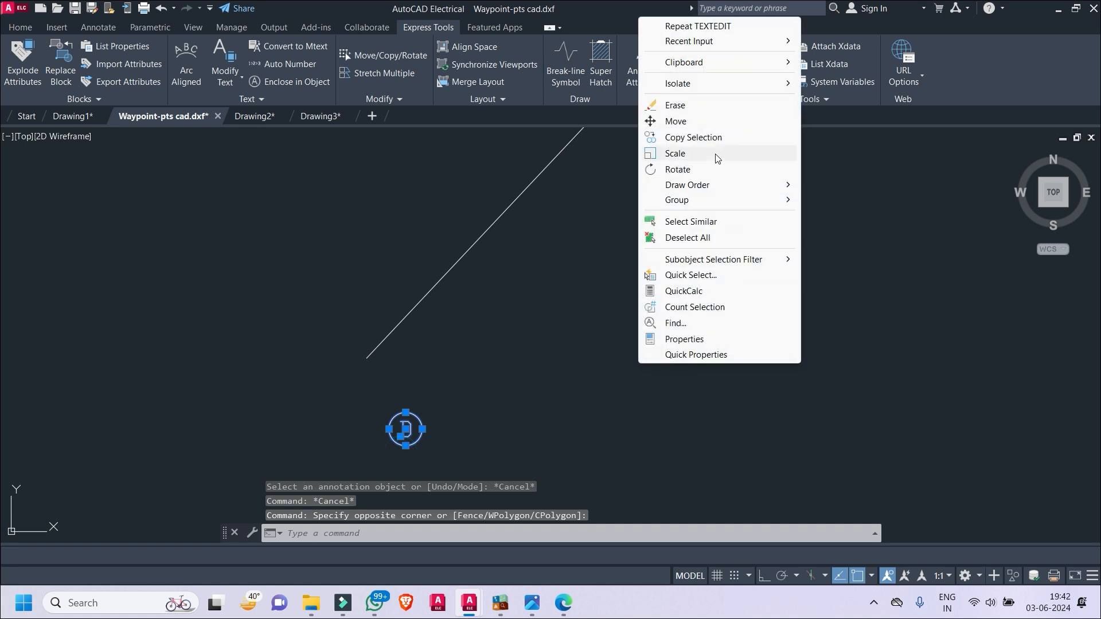
click(665, 136)
click(418, 392)
scroll(598, 385, down, 8)
scroll(685, 390, up, 4)
scroll(688, 344, down, 5)
scroll(777, 287, up, 5)
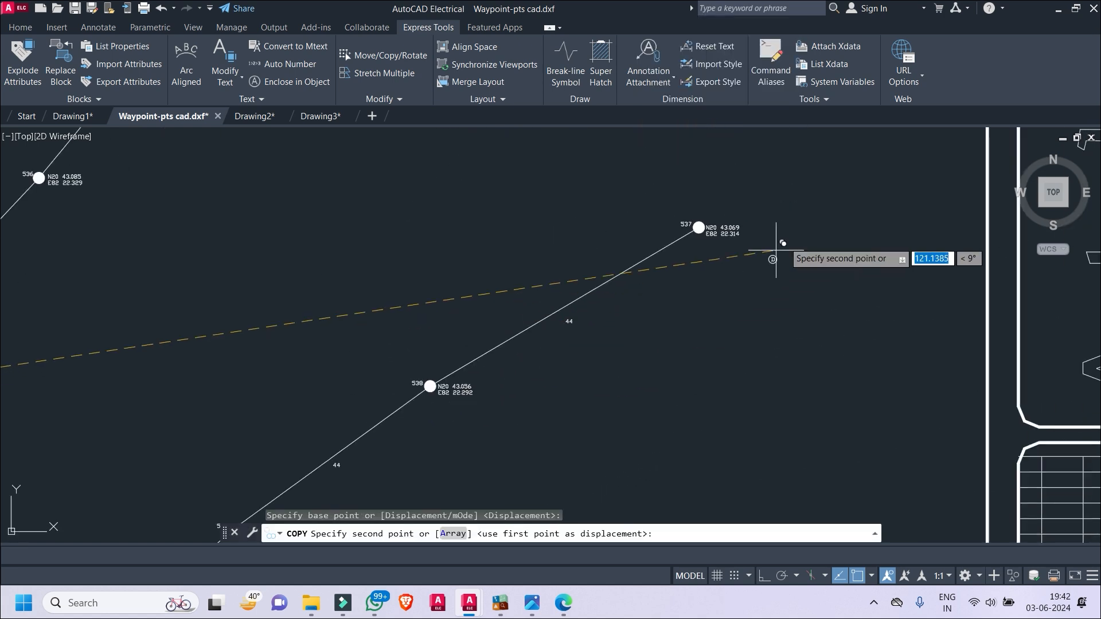
scroll(778, 217, up, 4)
click(625, 187)
key(Escape)
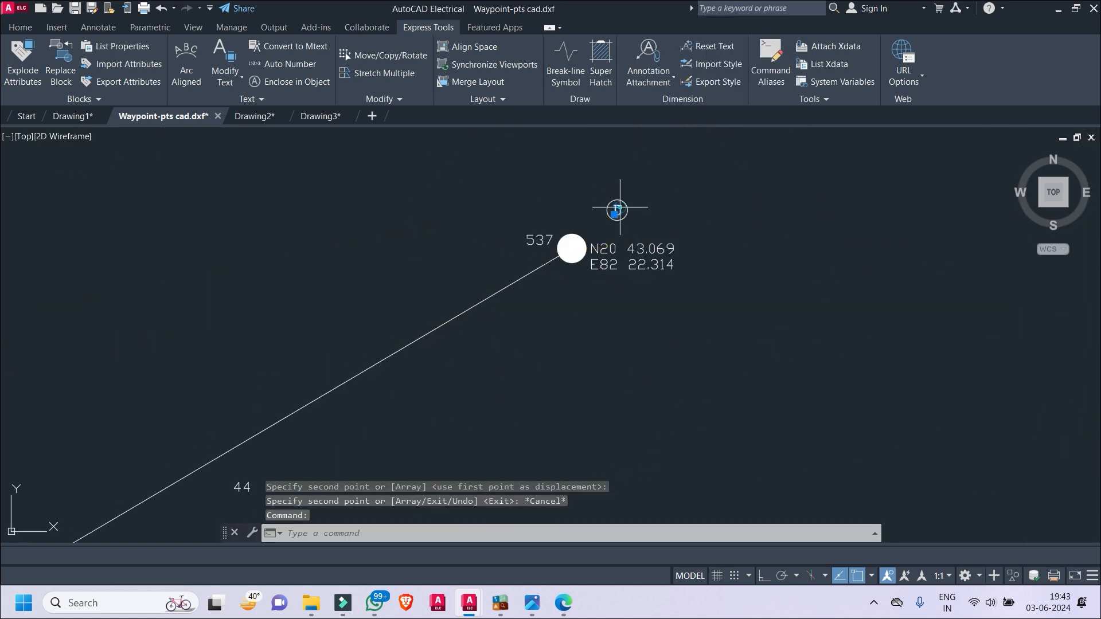
- Change the letter in the circled marker at waypoint 537 to E
text(E)
click(759, 242)
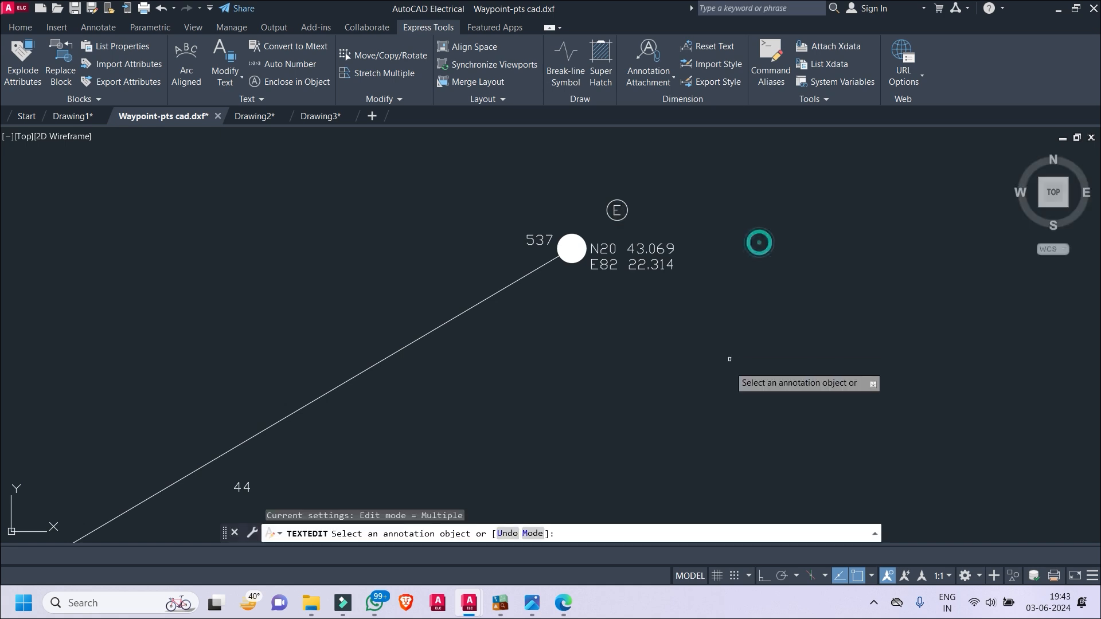
scroll(726, 372, down, 5)
scroll(713, 391, down, 3)
- Check the circled letters at both ends of the section through waypoints 535 and 536 against the marker at waypoint 537
scroll(596, 164, up, 3)
middle_drag(628, 206, 633, 251)
scroll(628, 199, up, 6)
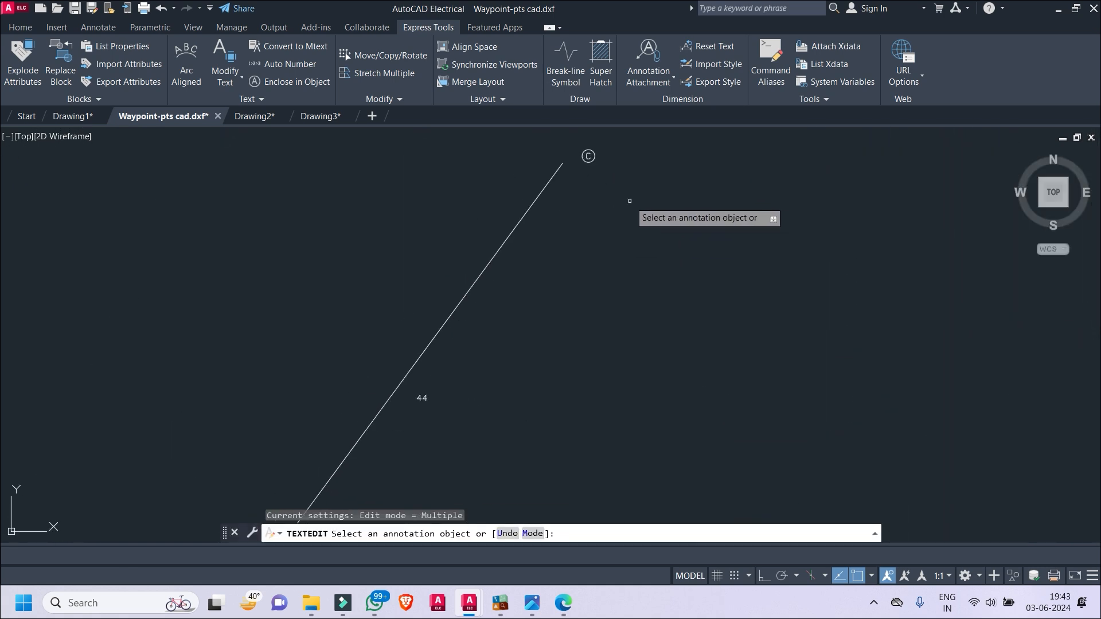
scroll(629, 201, down, 6)
middle_drag(620, 360, 638, 231)
scroll(288, 491, up, 4)
key(Escape)
scroll(573, 439, down, 4)
middle_drag(1021, 442, 700, 361)
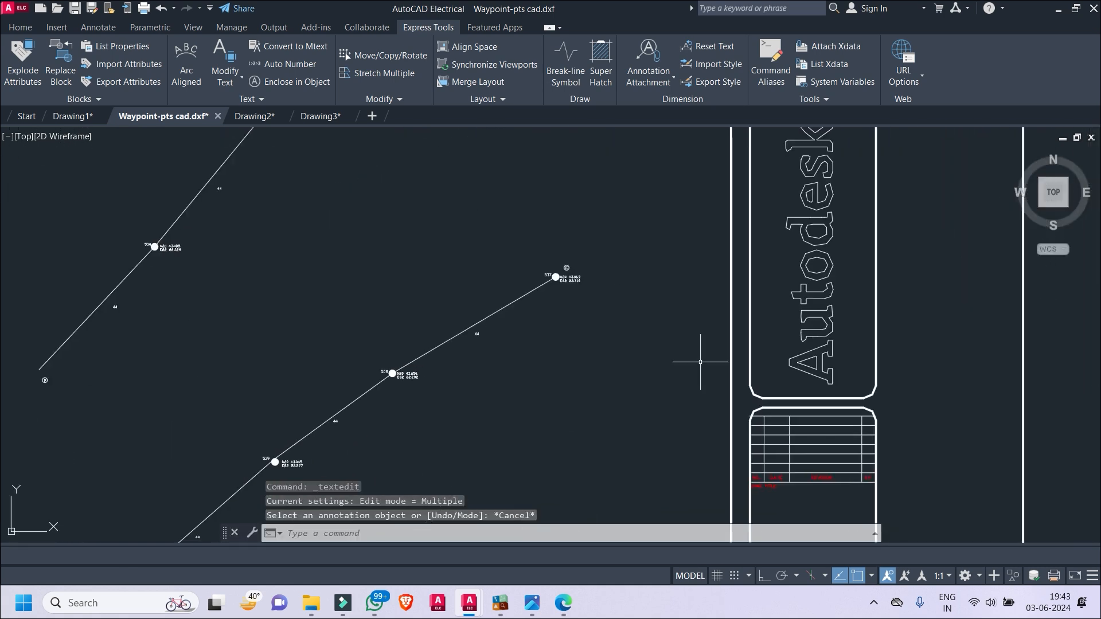
- Set the letter in the circled marker at waypoint 537 to D, matching the end of the preceding section
scroll(569, 248, up, 6)
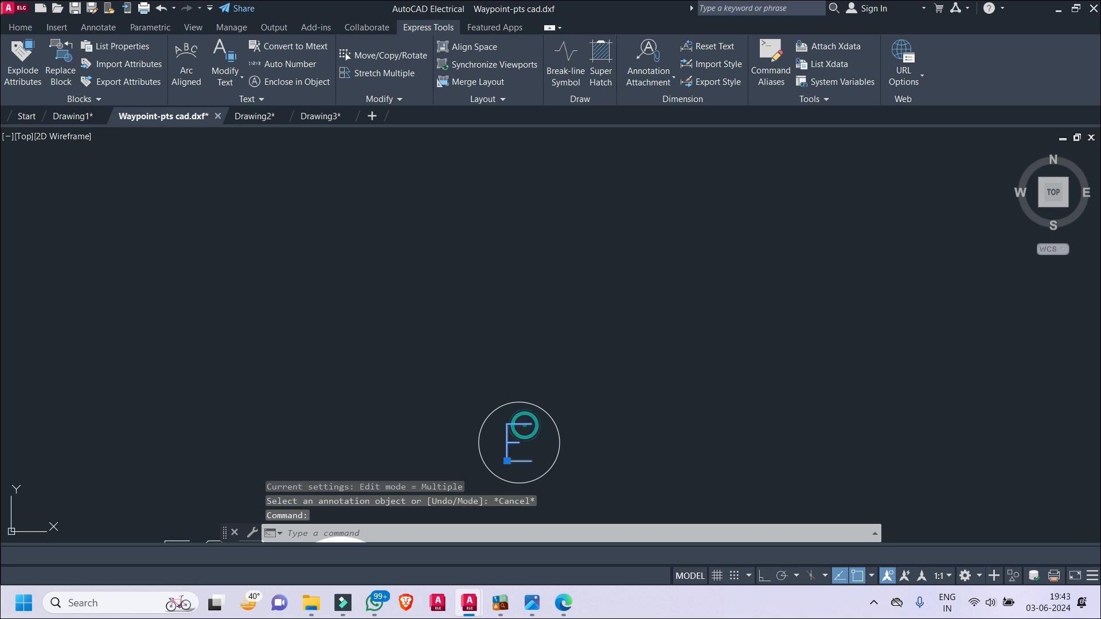
double_click(524, 427)
text(D)
click(684, 300)
key(Escape)
scroll(700, 360, down, 10)
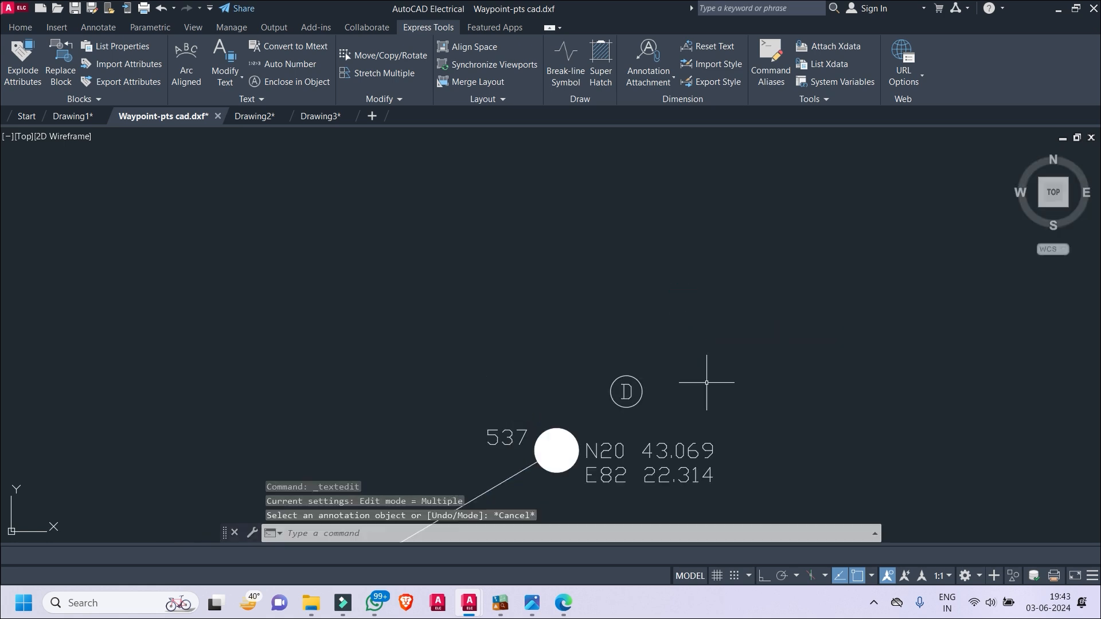
middle_drag(732, 413, 833, 192)
scroll(682, 356, down, 5)
mouse_move(831, 325)
middle_down()
mouse_move(743, 343)
mouse_move(603, 295)
middle_up()
scroll(745, 343, down, 4)
middle_drag(344, 324, 539, 341)
middle_drag(201, 339, 588, 238)
scroll(588, 237, up, 4)
click(643, 178)
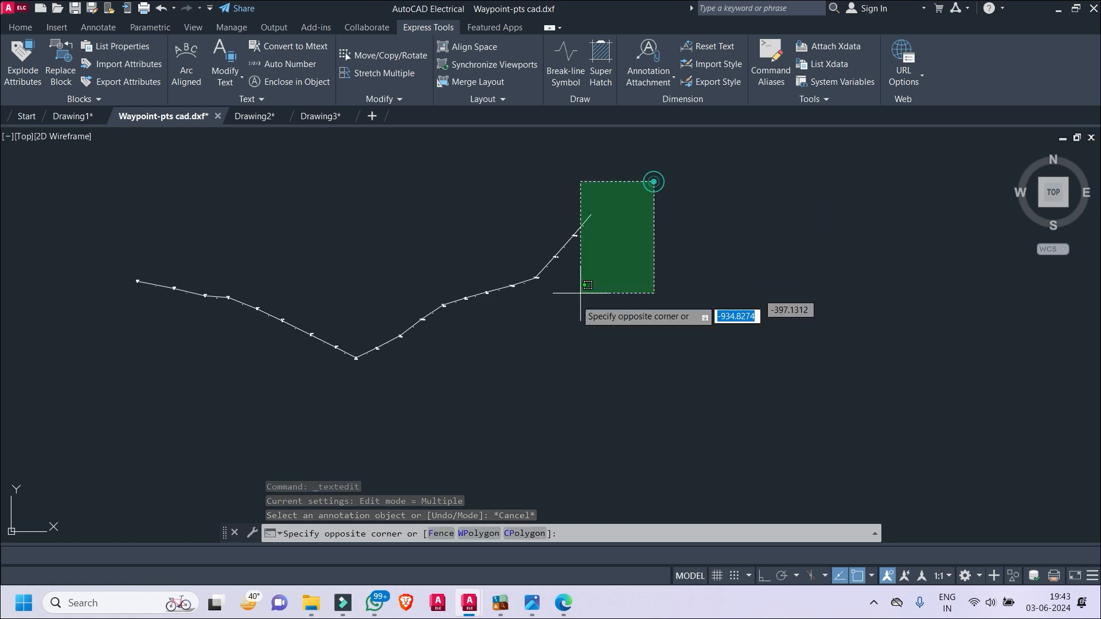
click(528, 376)
click(644, 179)
click(522, 338)
right_click(708, 238)
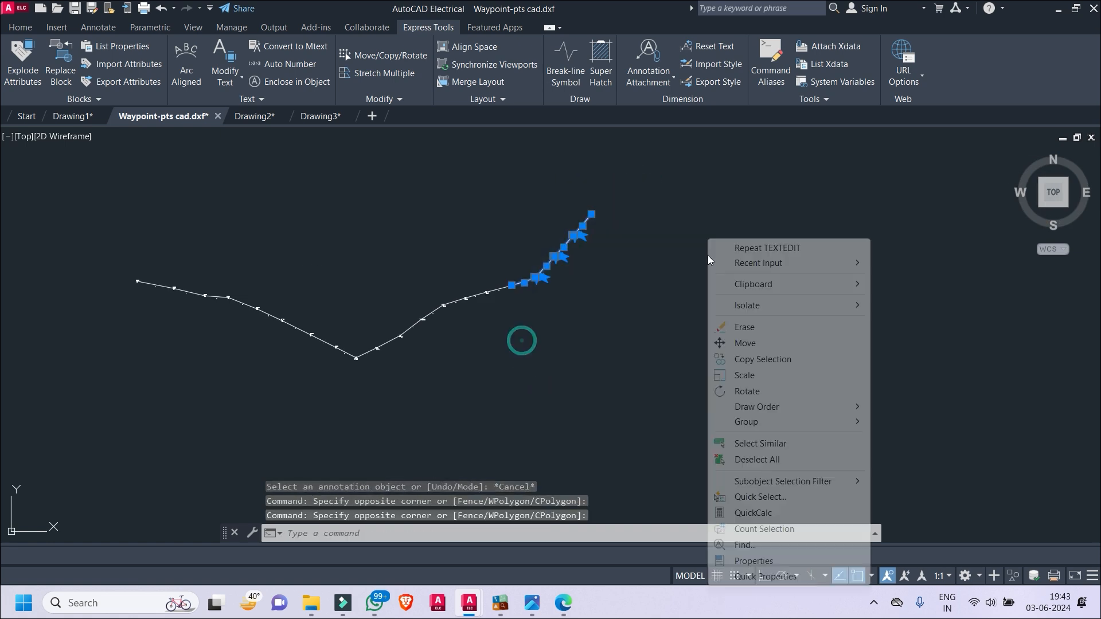
click(764, 356)
click(591, 214)
middle_drag(891, 279, 344, 259)
middle_drag(801, 270, 473, 287)
key(Escape)
- Move the end section of the remaining route, waypoints 541 to 546, into the upper part of the third title block sheet
click(475, 153)
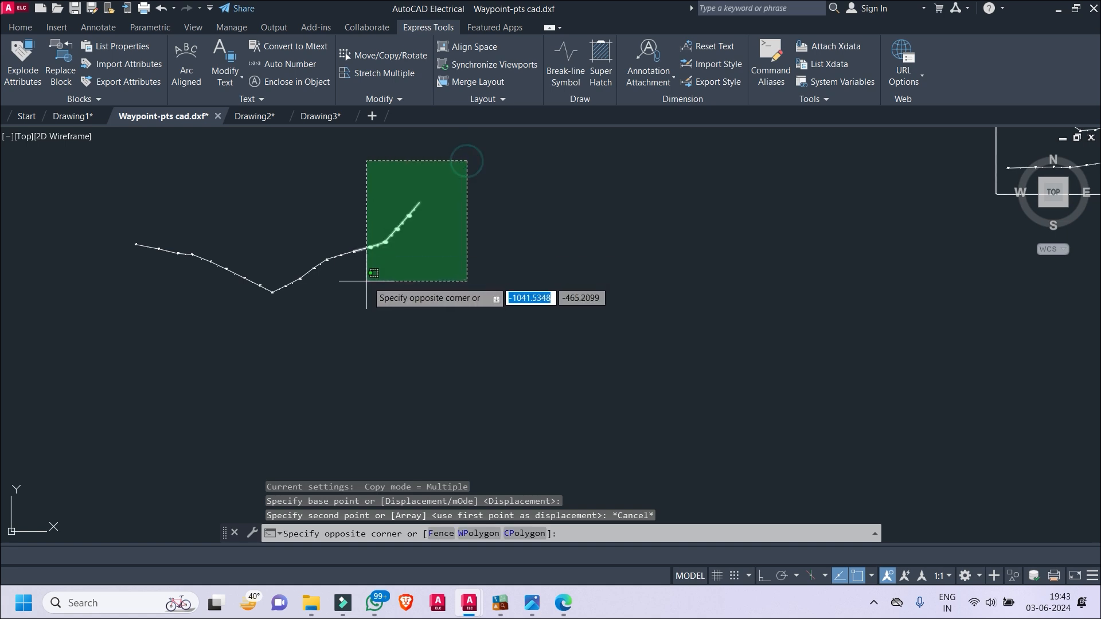
scroll(359, 315, up, 4)
click(377, 387)
click(331, 246)
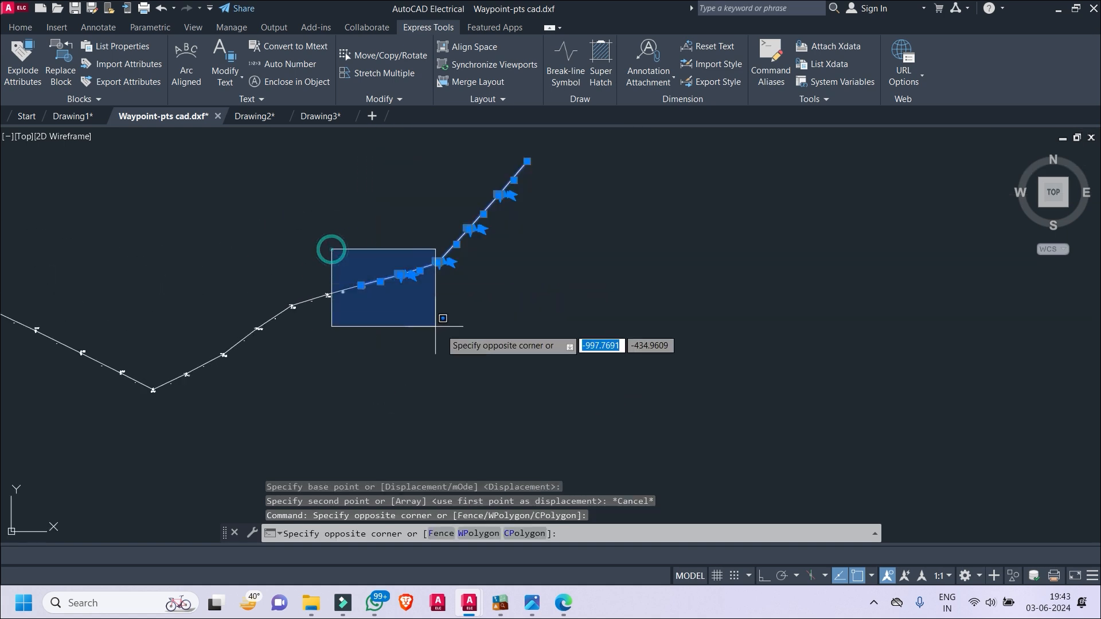
click(461, 340)
click(611, 341)
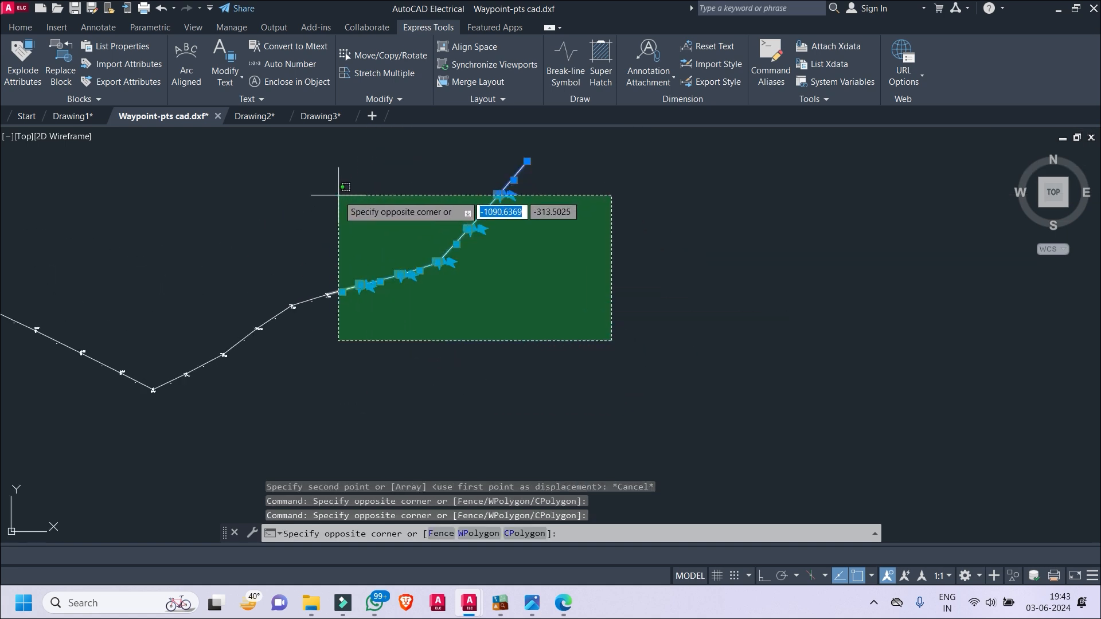
click(319, 184)
click(659, 286)
click(573, 243)
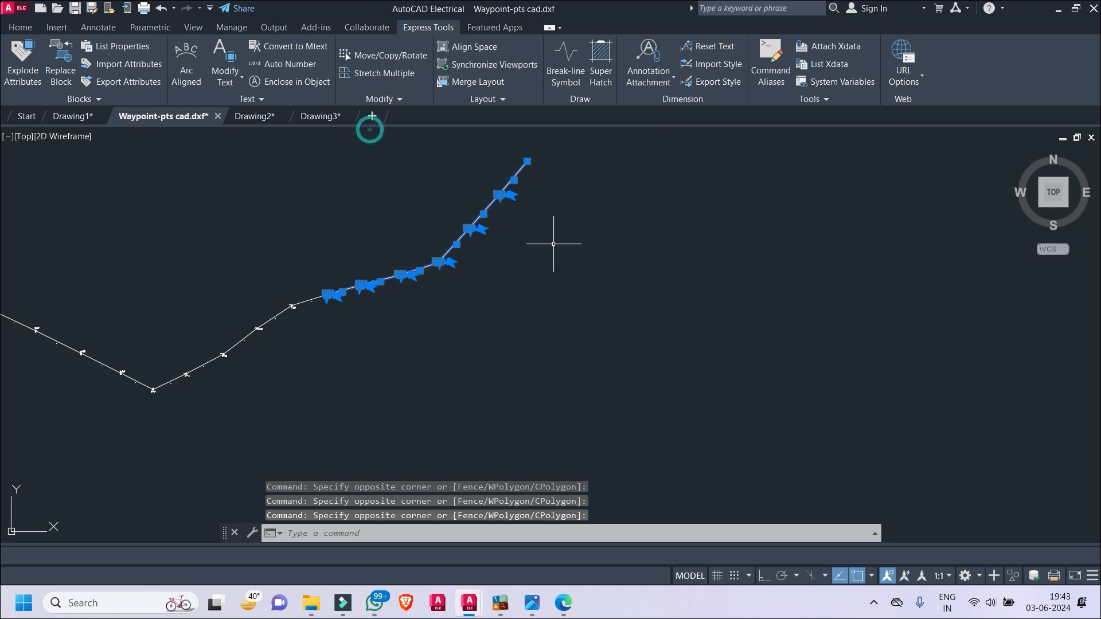
right_click(608, 237)
click(658, 341)
click(527, 161)
scroll(737, 301, down, 6)
middle_drag(737, 301, 586, 263)
middle_drag(975, 291, 646, 290)
scroll(850, 188, up, 6)
middle_drag(762, 155, 811, 253)
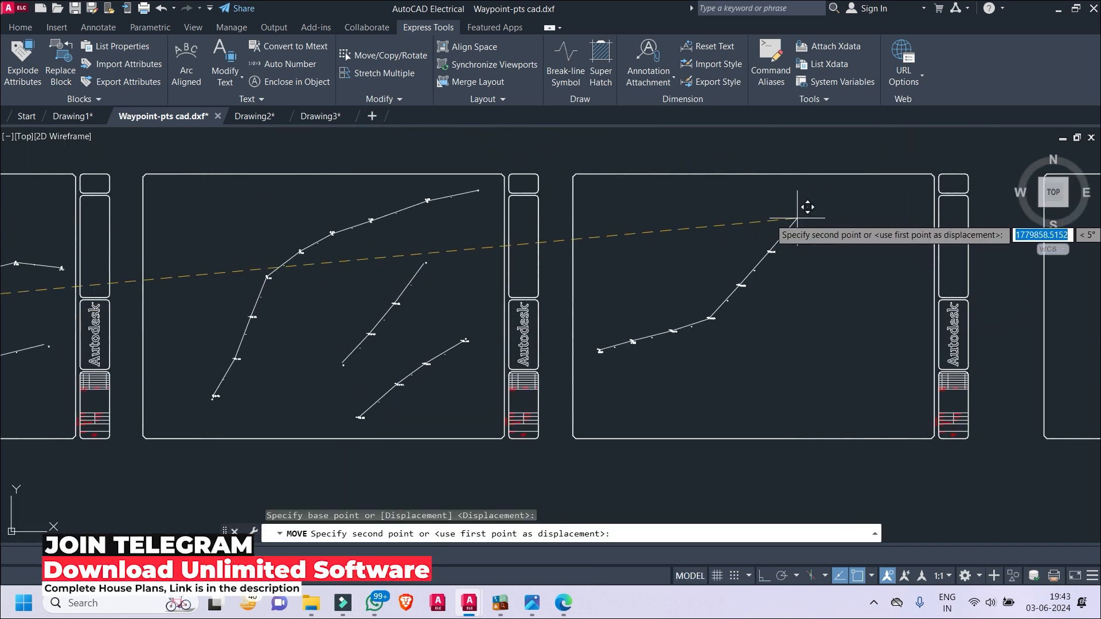
click(794, 210)
- Move the next route section, from waypoint 547 down to the route's lowest bend, into the lower part of the third sheet
scroll(779, 256, down, 6)
middle_drag(266, 385, 492, 270)
scroll(320, 221, up, 6)
click(545, 172)
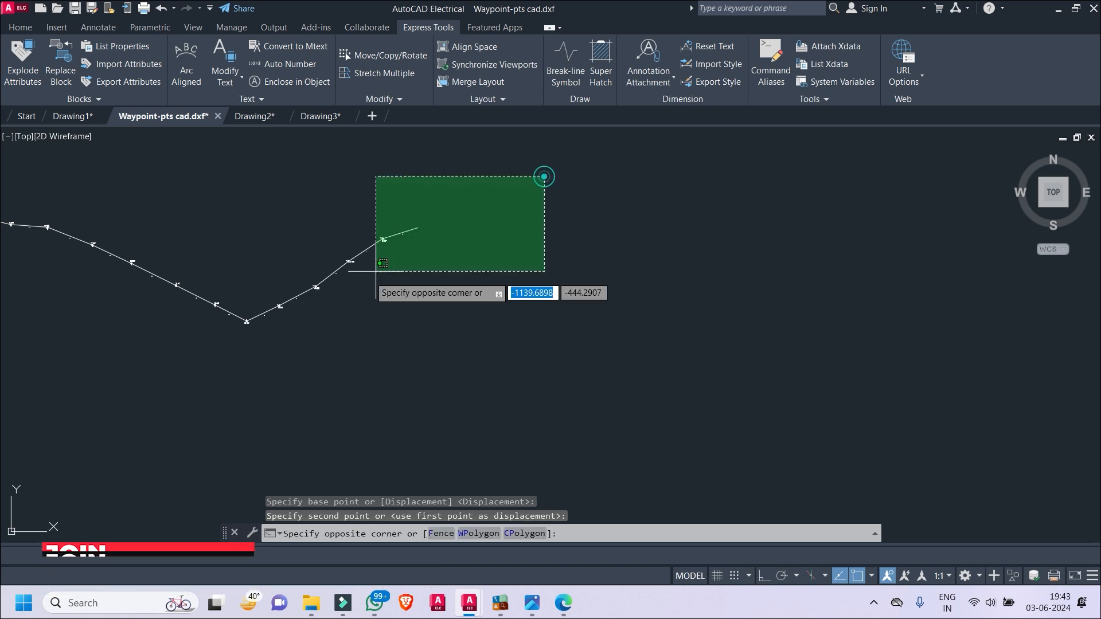
click(261, 354)
click(479, 167)
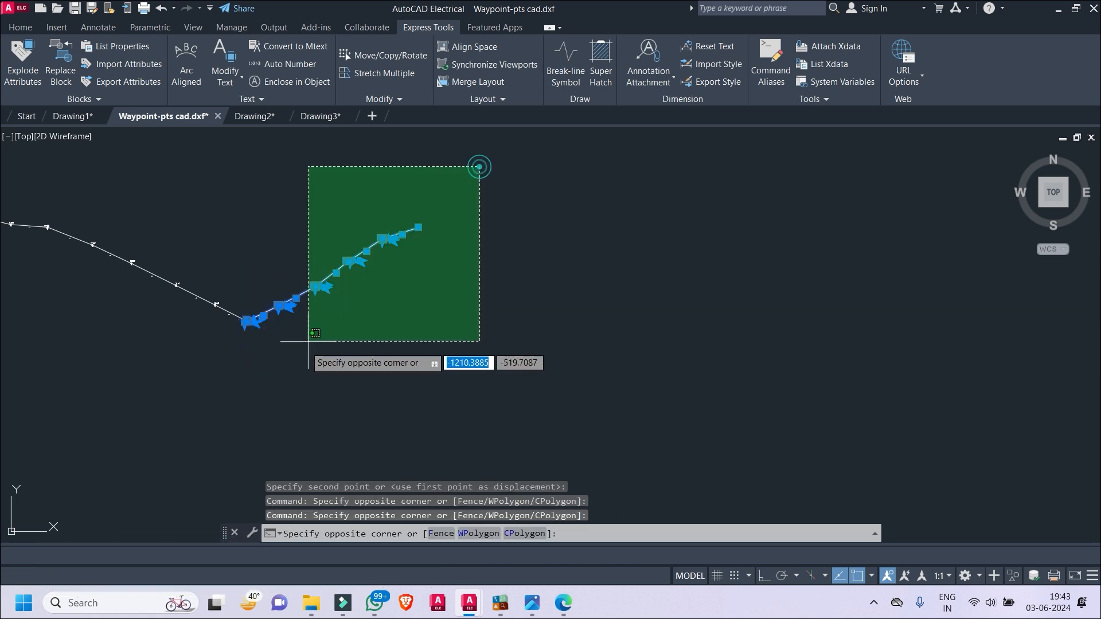
click(260, 399)
right_click(432, 285)
click(491, 344)
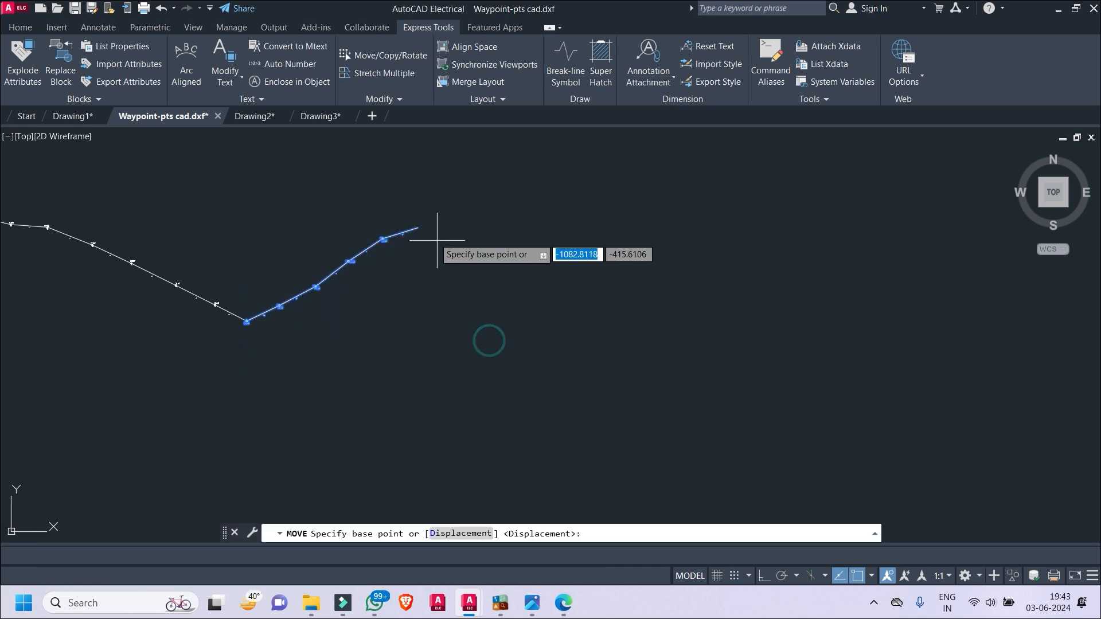
click(418, 227)
scroll(631, 287, down, 6)
scroll(688, 263, up, 6)
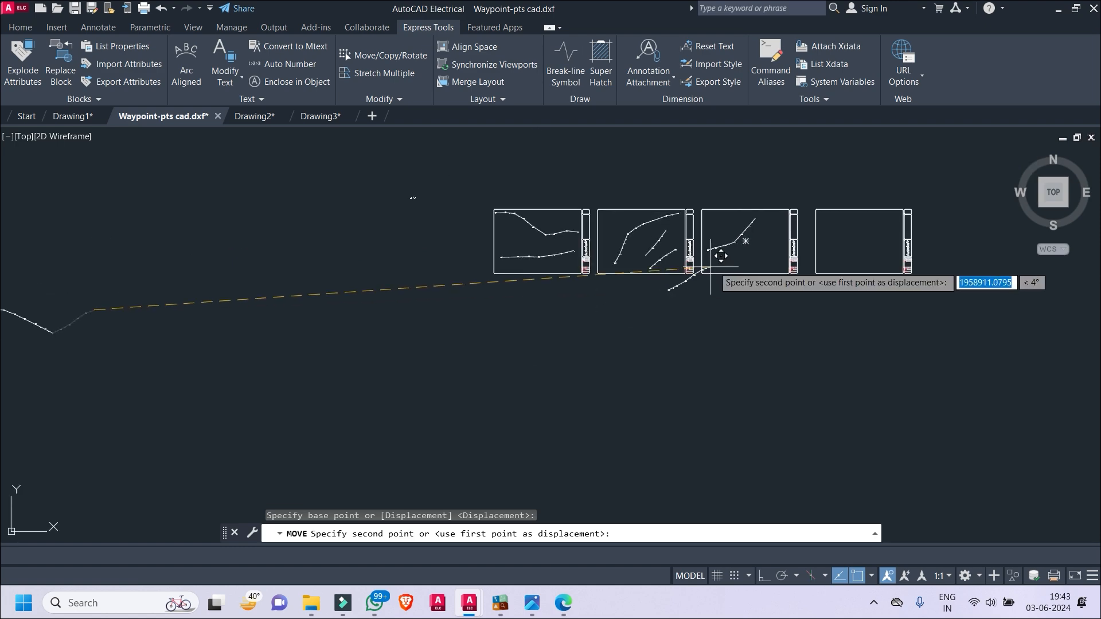
key(Escape)
- Check the circled D markers at waypoint 537 and at the lower end of the short section on the second sheet
scroll(286, 293, up, 8)
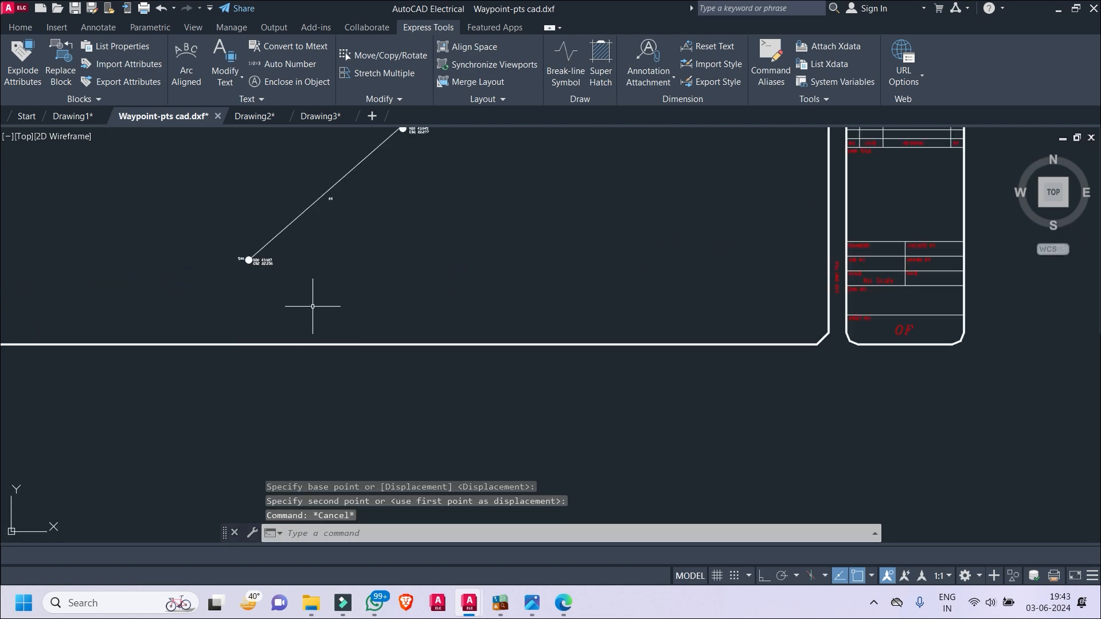
scroll(491, 344, down, 6)
scroll(578, 281, up, 8)
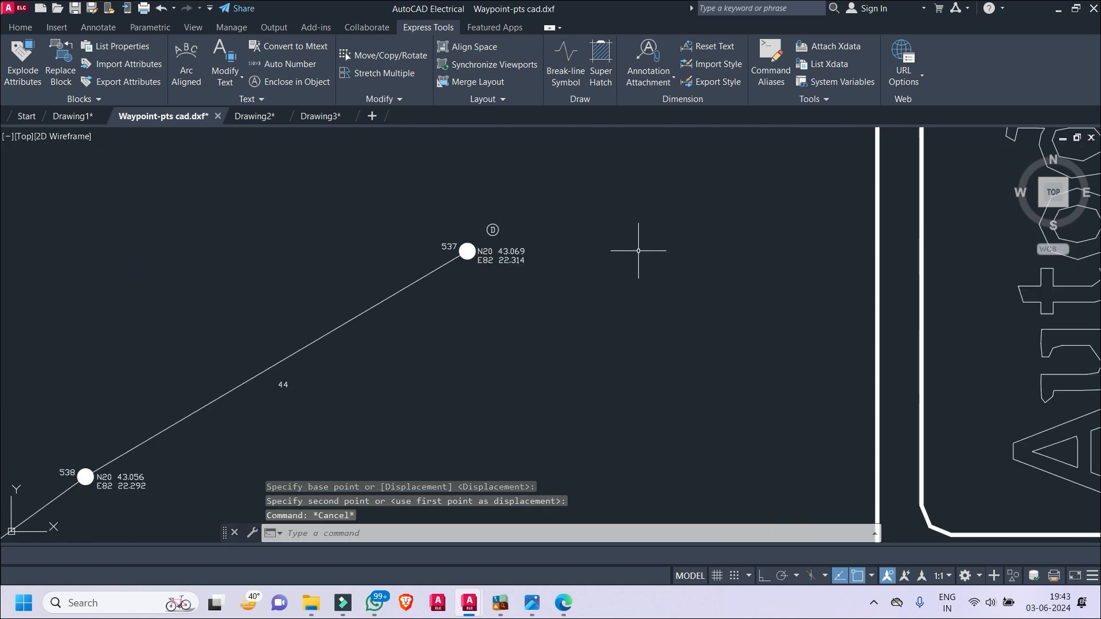
scroll(507, 213, down, 2)
scroll(362, 321, down, 6)
scroll(234, 394, up, 10)
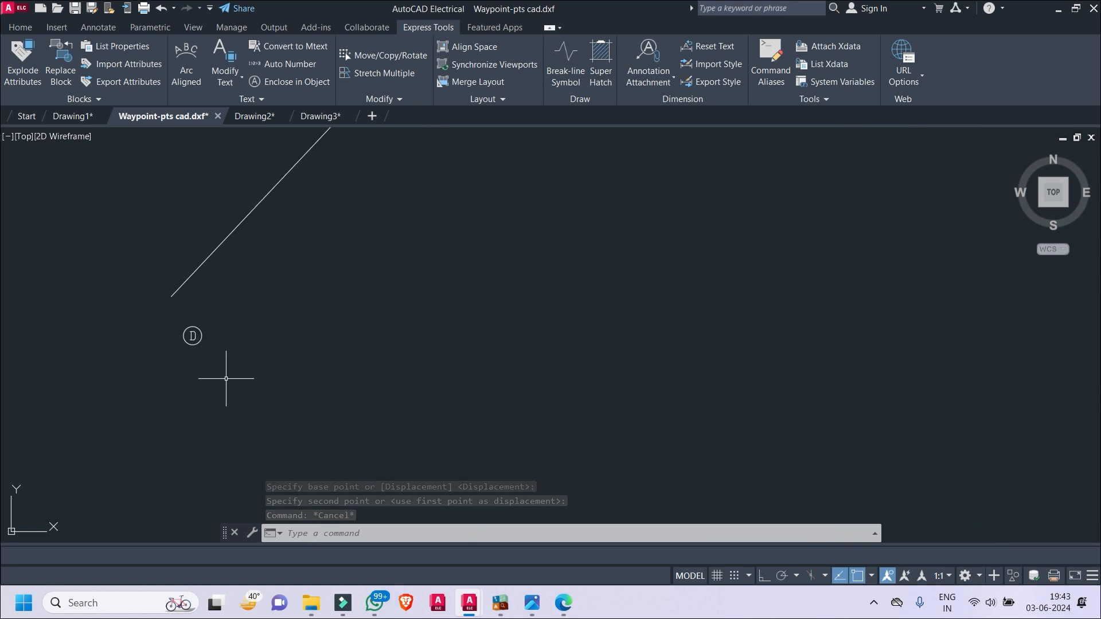
scroll(227, 377, down, 8)
- Copy the circled D marker from waypoint 537 to just below waypoint 540, at the lower end of that section
scroll(614, 253, up, 2)
scroll(483, 177, up, 6)
scroll(665, 195, up, 2)
click(668, 194)
click(565, 273)
right_click(718, 206)
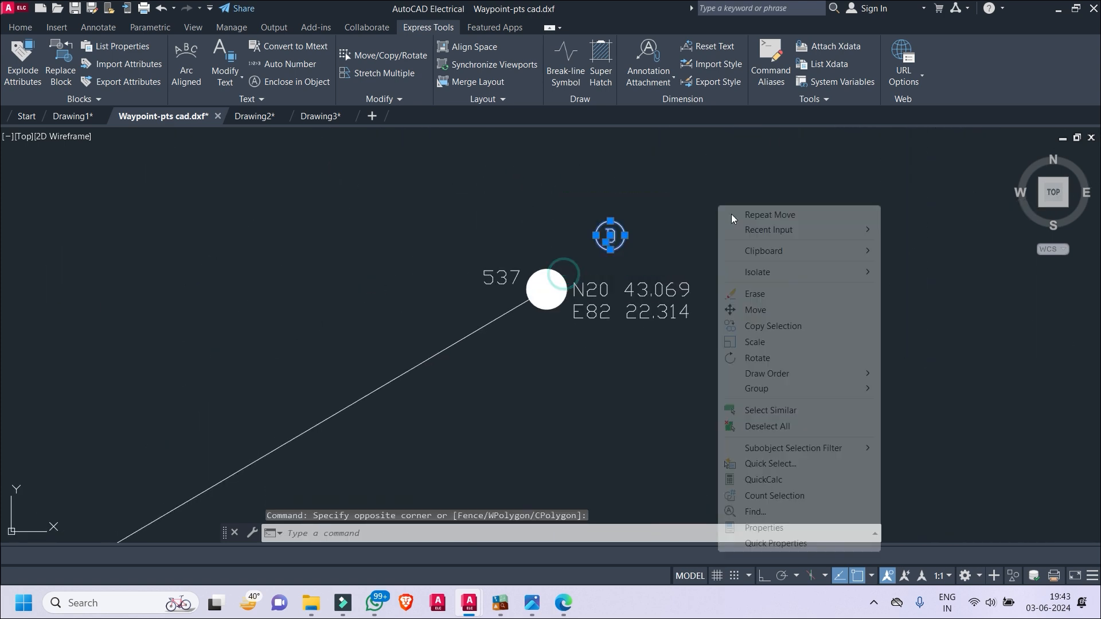
click(763, 326)
click(609, 238)
scroll(516, 258, down, 5)
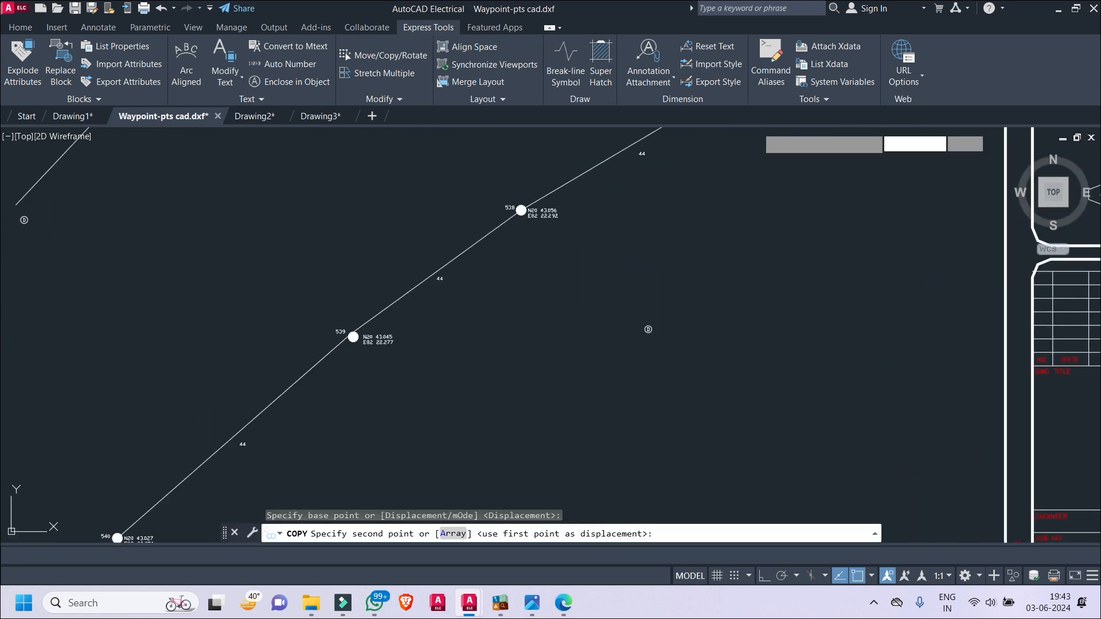
scroll(364, 280, up, 4)
click(393, 214)
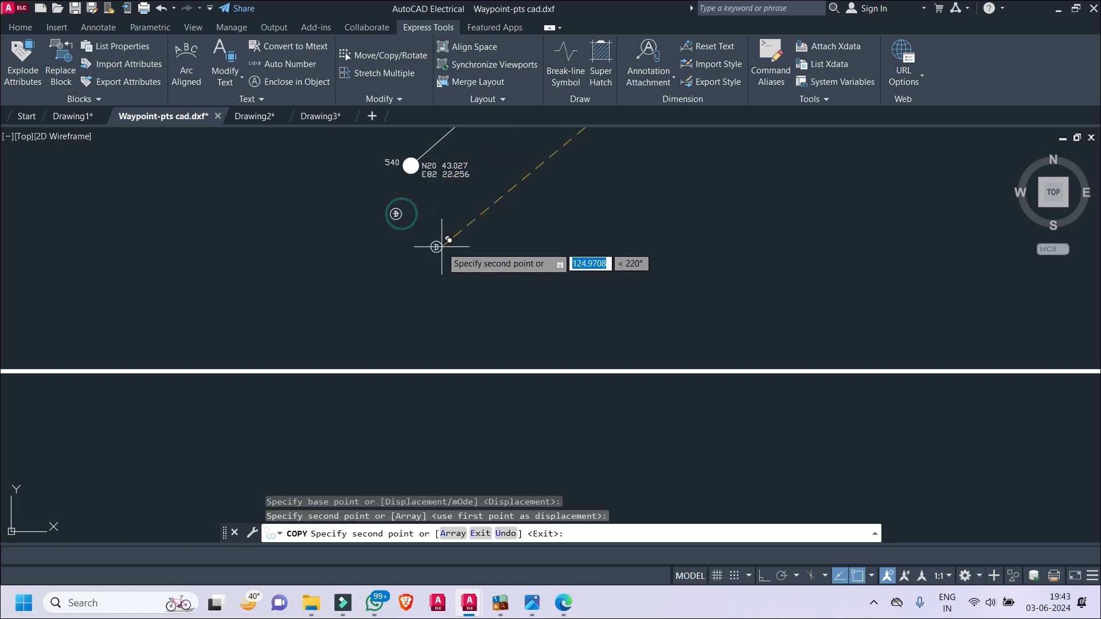
key(Escape)
- Change the letter in the copied circled marker below waypoint 540 to E
scroll(394, 214, up, 6)
double_click(385, 216)
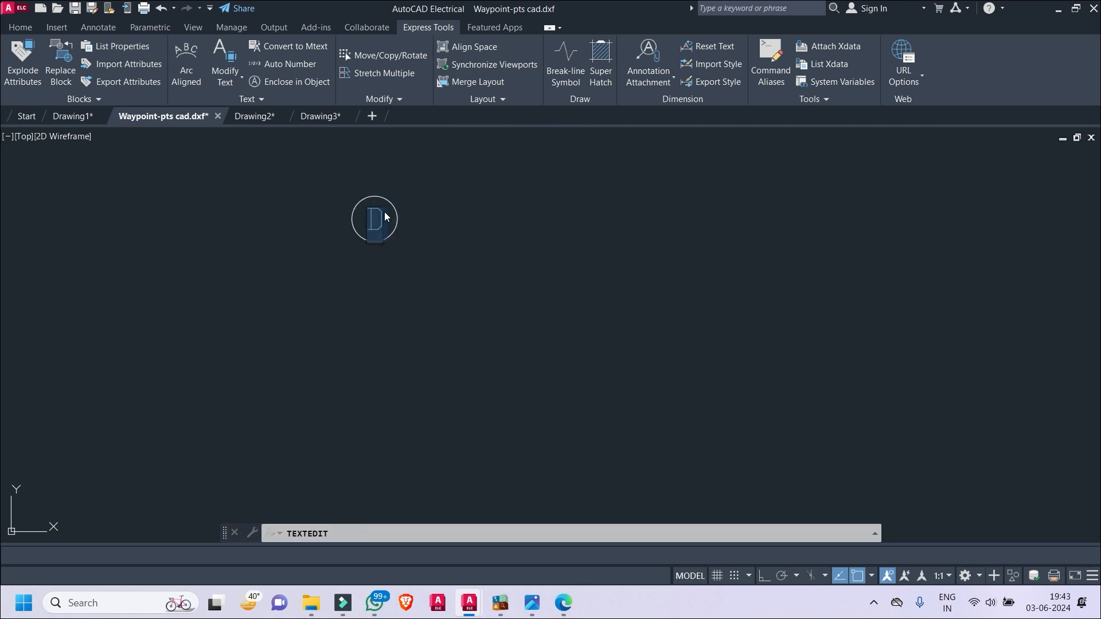
click(508, 247)
key(Escape)
- Move the circled E marker from below waypoint 540 to the open upper end of the section beyond waypoint 541 on the third sheet
click(425, 185)
click(312, 307)
right_click(322, 304)
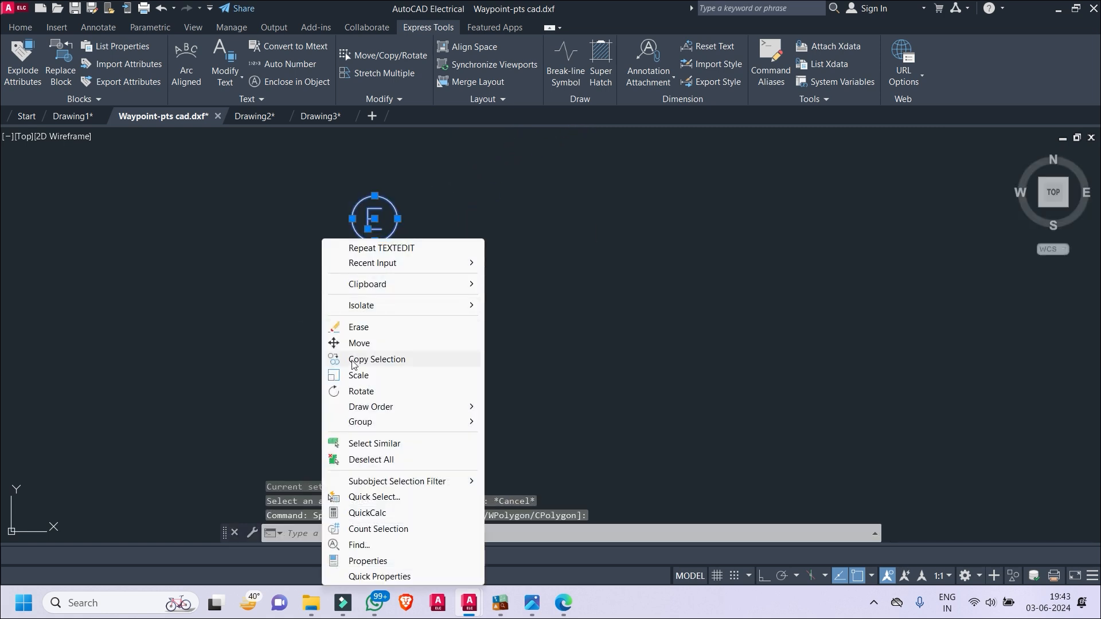
click(356, 365)
click(369, 253)
scroll(528, 312, down, 7)
middle_drag(567, 303, 239, 434)
scroll(668, 239, up, 2)
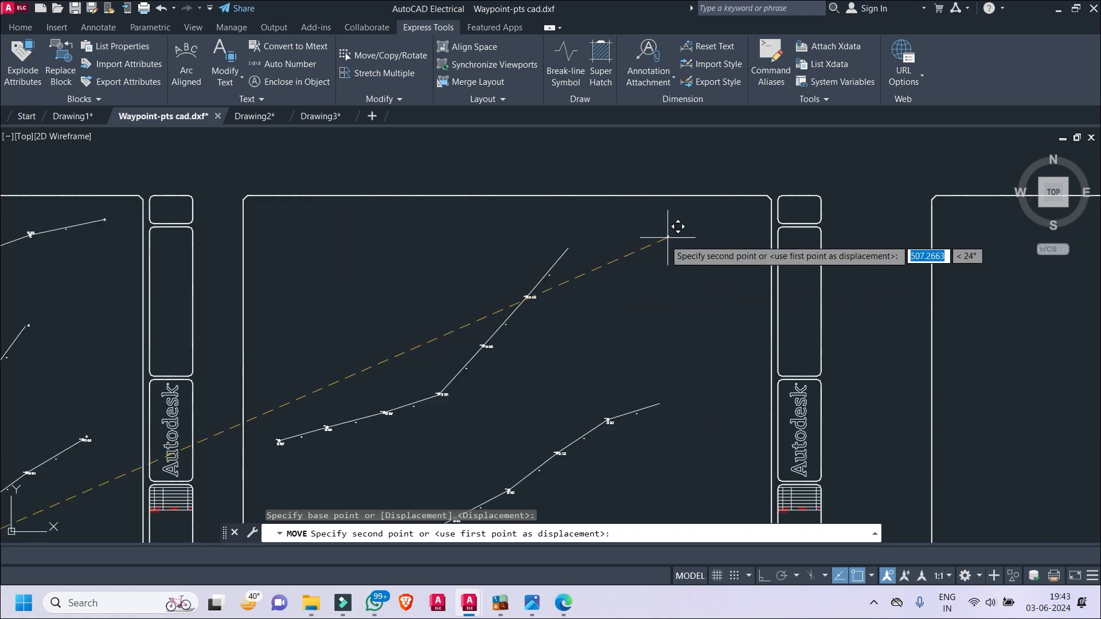
key(Escape)
- Copy the circled E marker to the other end of the section, just below and left of waypoint 546
scroll(519, 249, up, 3)
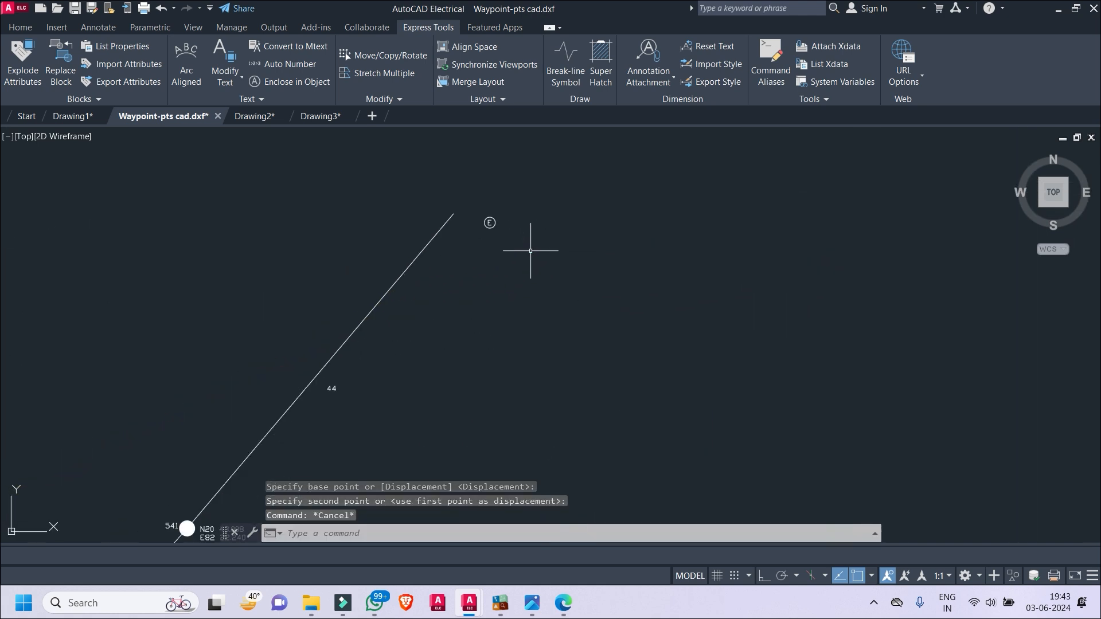
click(550, 208)
click(472, 293)
right_click(528, 289)
click(592, 364)
click(509, 228)
scroll(508, 346, down, 4)
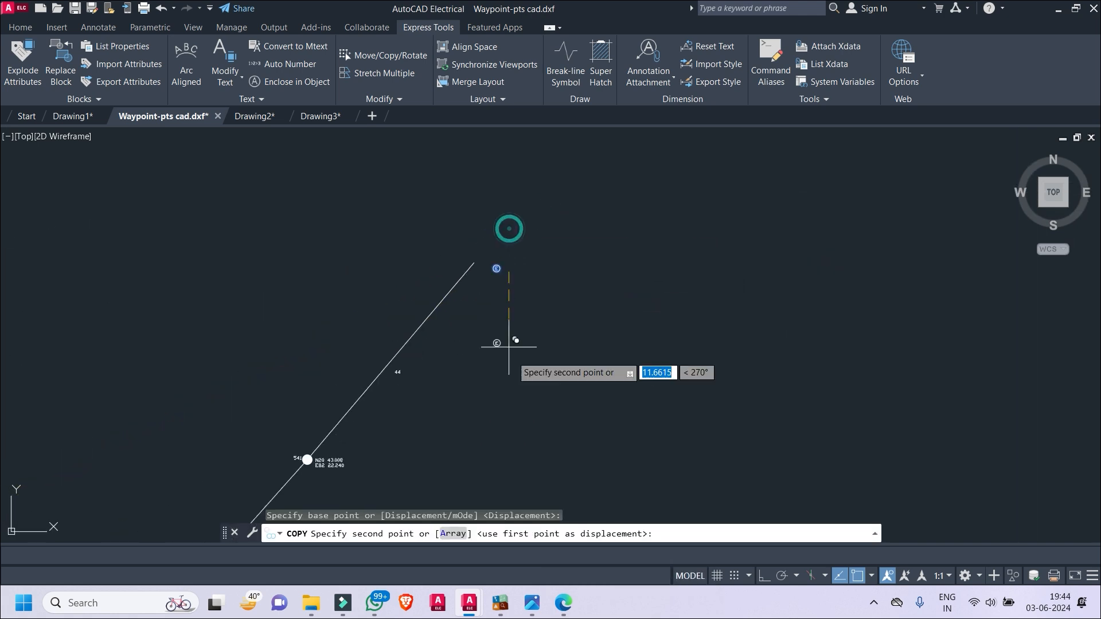
middle_drag(509, 347, 668, 183)
middle_drag(530, 353, 710, 138)
middle_drag(249, 394, 427, 297)
scroll(219, 318, up, 2)
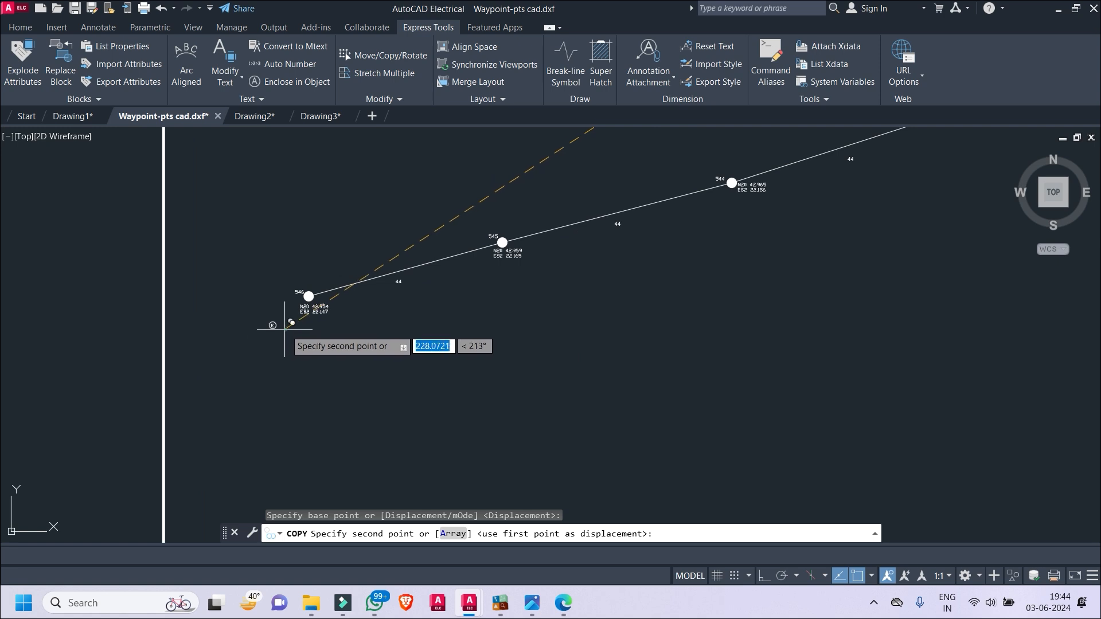
click(286, 330)
key(Escape)
- Change the letter in the circled marker near waypoint 546 to F
scroll(279, 324, up, 5)
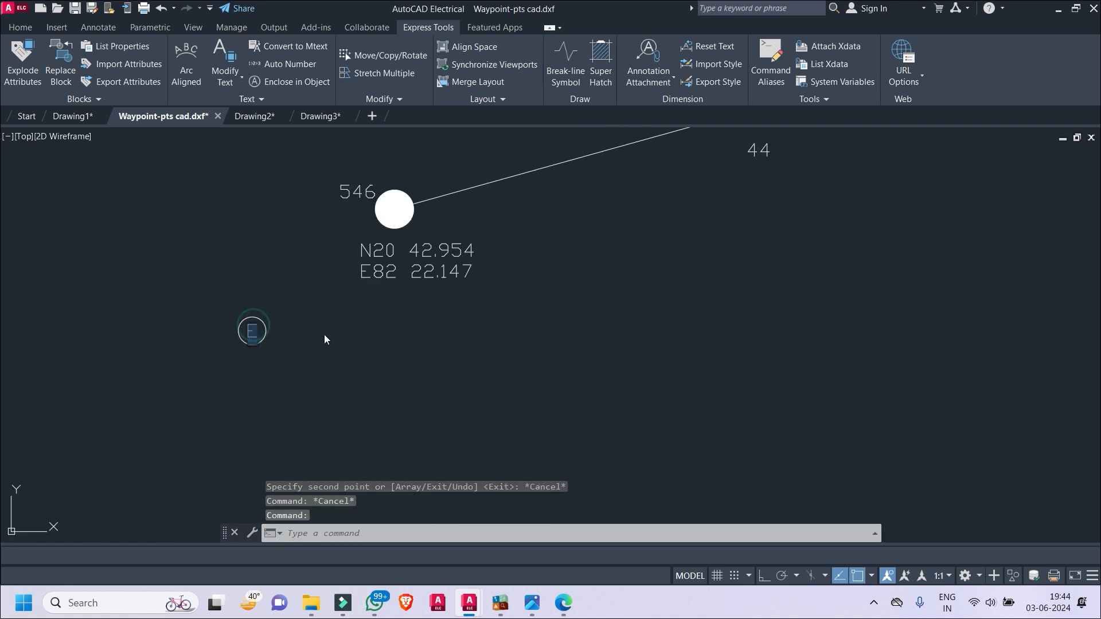
text(TEXTEDIT)
key(Return)
key(Escape)
click(364, 288)
click(226, 364)
right_click(218, 353)
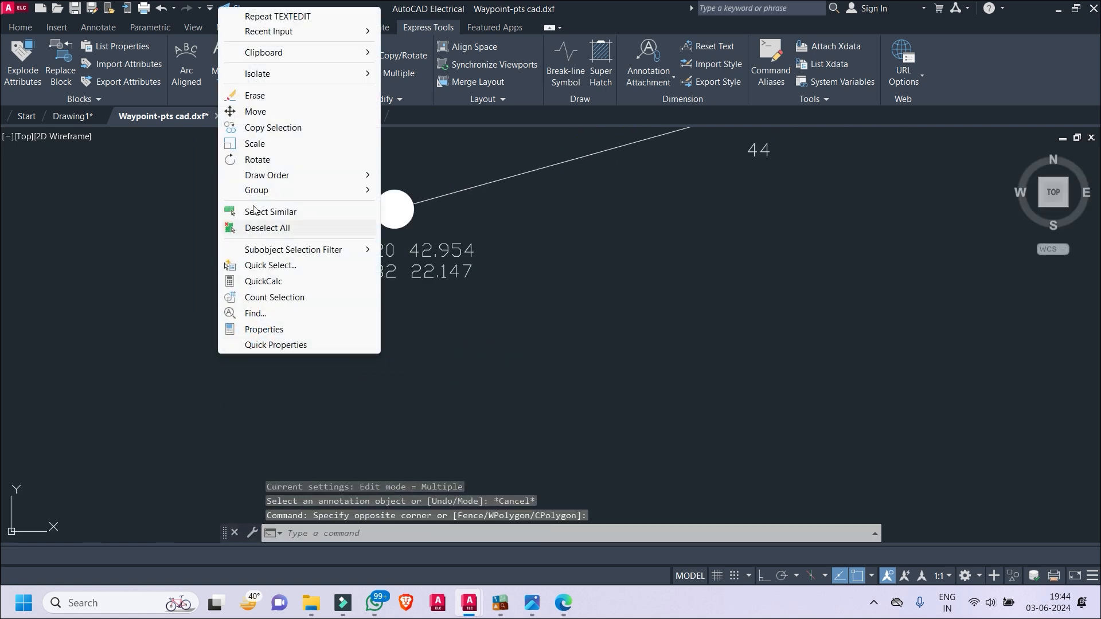
click(256, 143)
click(251, 332)
scroll(229, 352, down, 5)
key(Escape)
key(Escape)
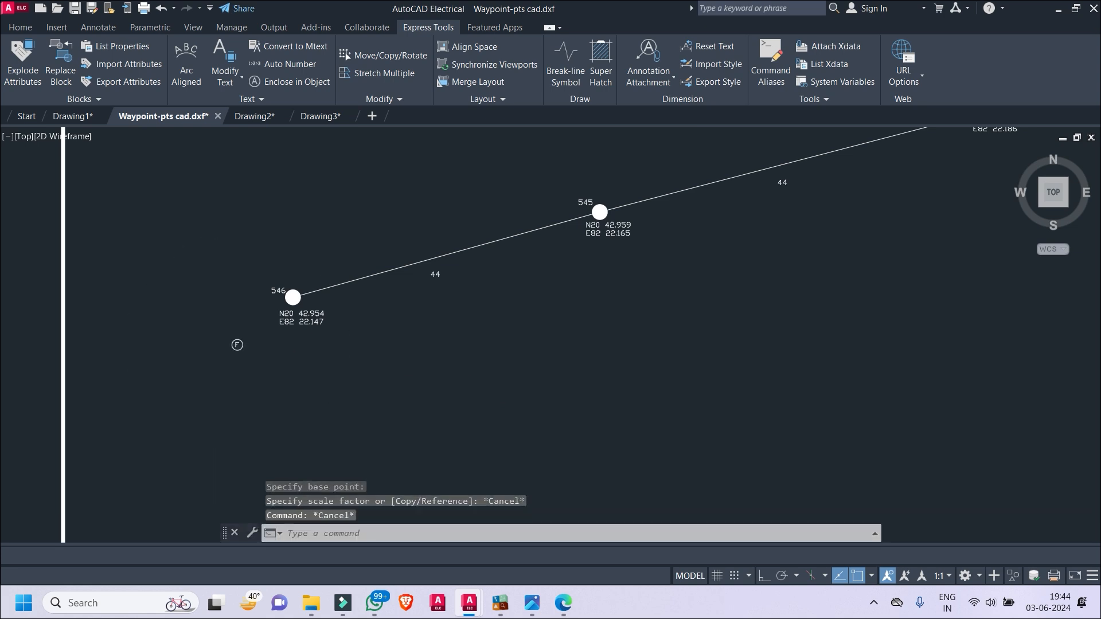
- Copy the circled F marker to the open upper end of the lower section, beyond waypoint 547 on the third sheet
scroll(270, 345, up, 5)
click(261, 382)
click(71, 244)
right_click(70, 245)
click(158, 360)
click(186, 344)
scroll(321, 367, down, 5)
middle_drag(745, 435, 354, 389)
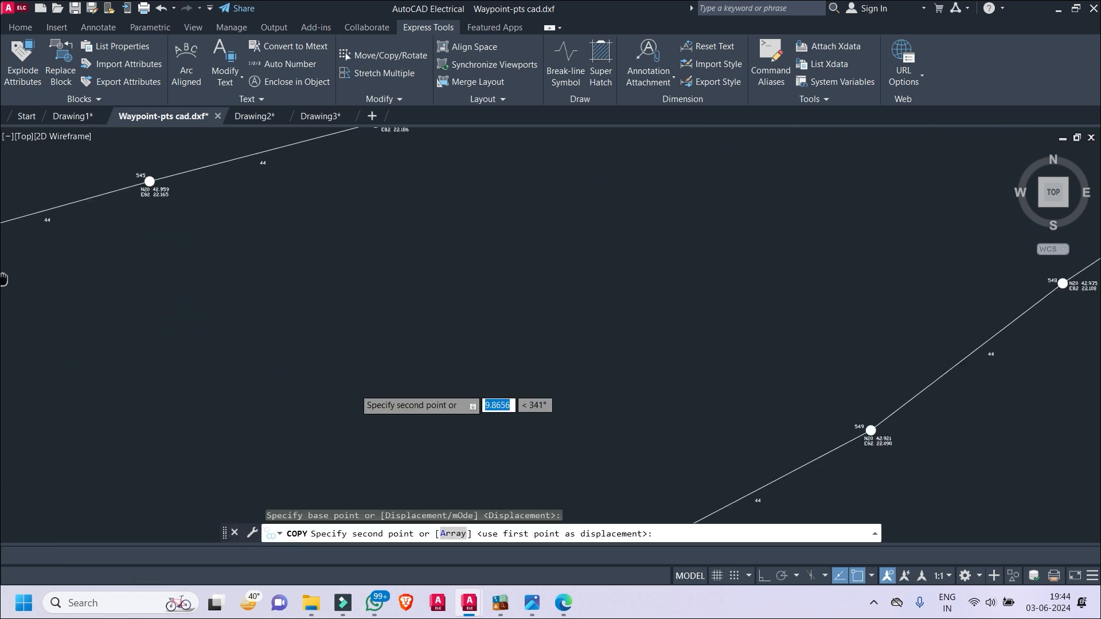
middle_drag(1070, 325, 422, 426)
middle_drag(809, 244, 730, 278)
scroll(751, 231, up, 2)
click(750, 214)
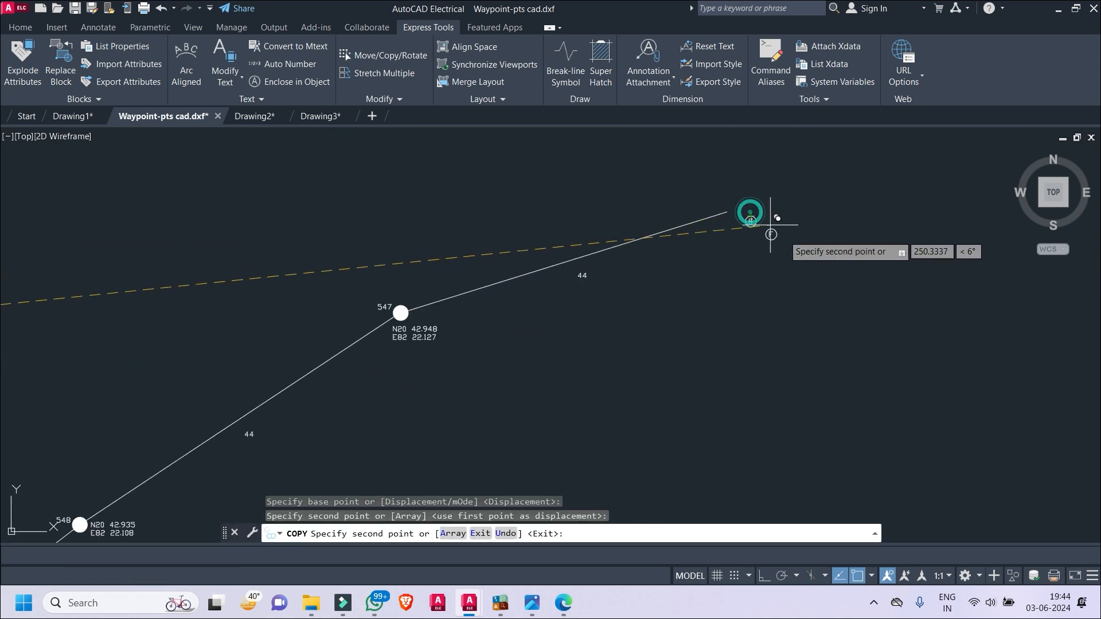
key(Escape)
- Dock the floating command line below the drawing area
scroll(785, 269, down, 5)
scroll(784, 281, down, 5)
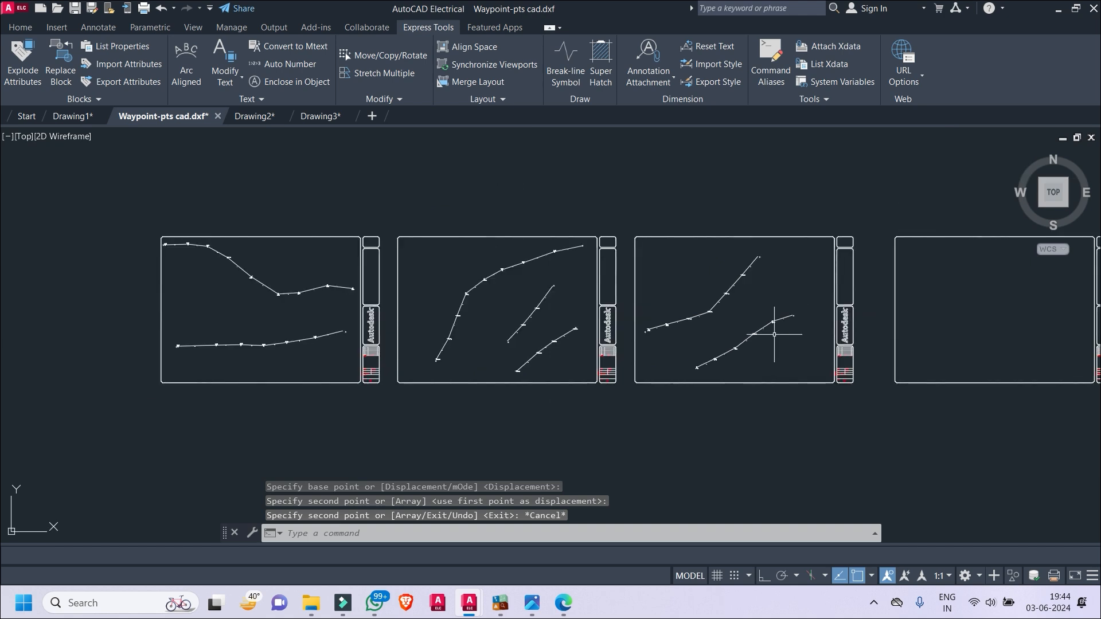
drag(227, 535, 231, 518)
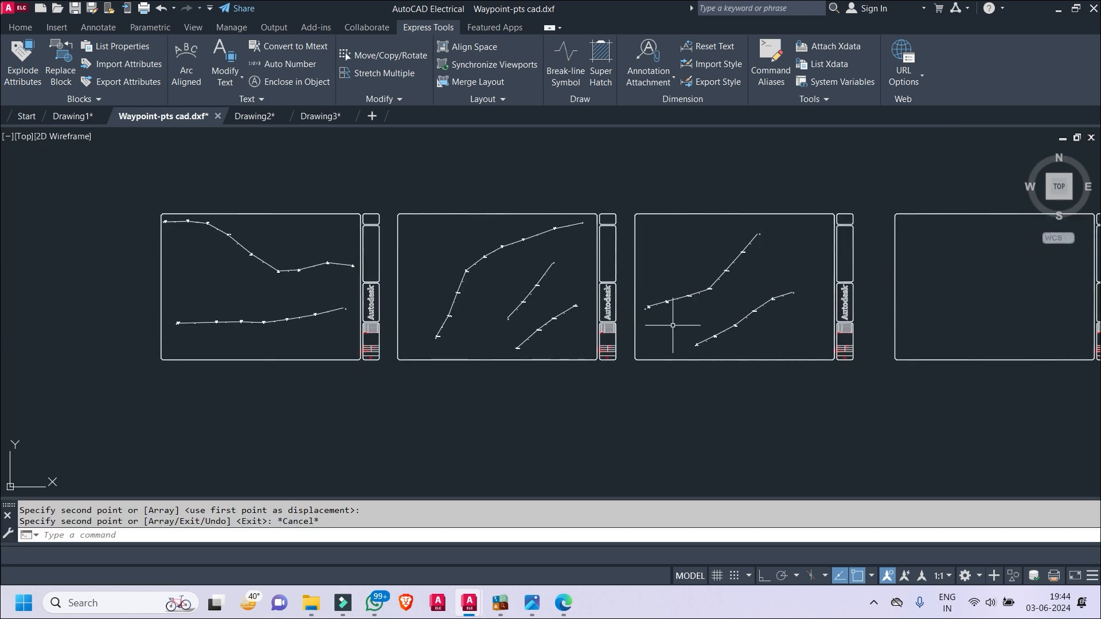
- Set up a single-sheet plot on Broadgun pdfMachine with a window around the first sheet's frame and title block
key(ctrl+p)
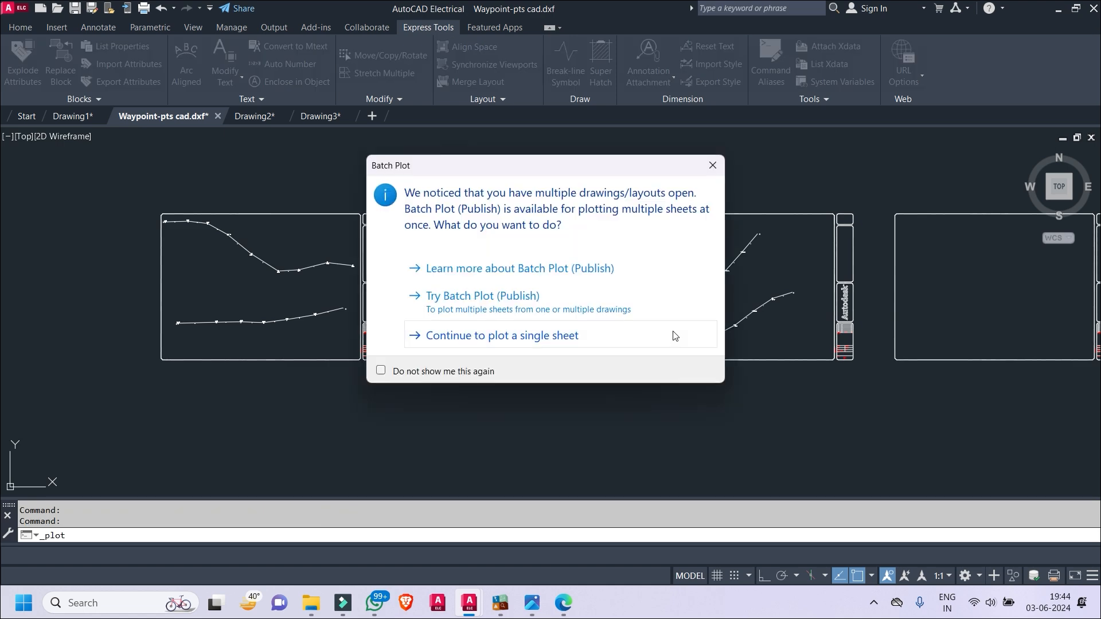
click(710, 167)
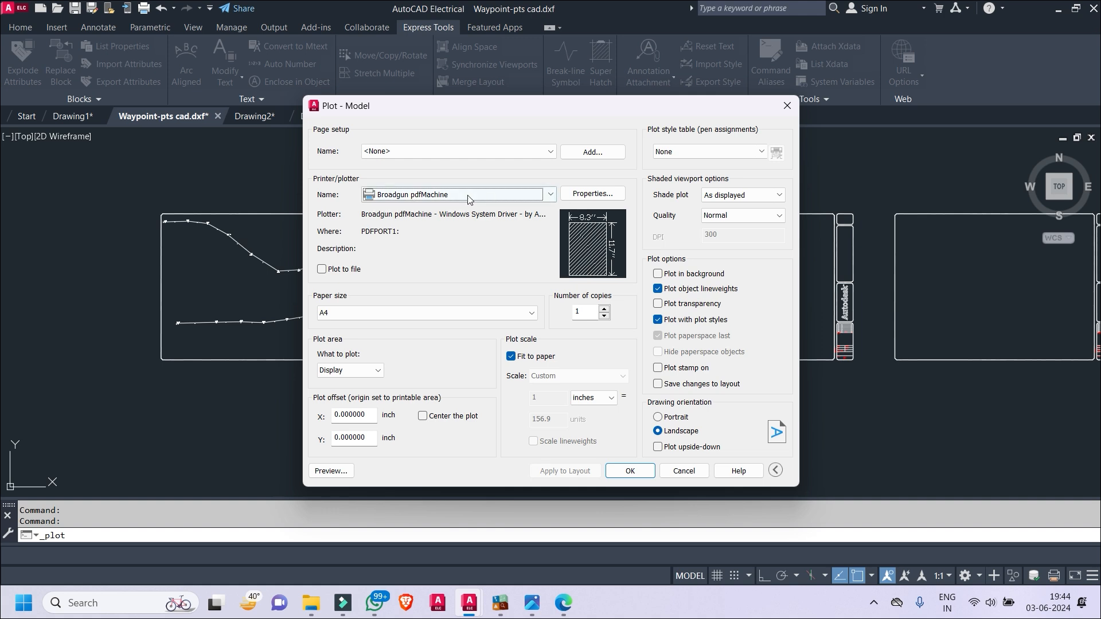
click(547, 195)
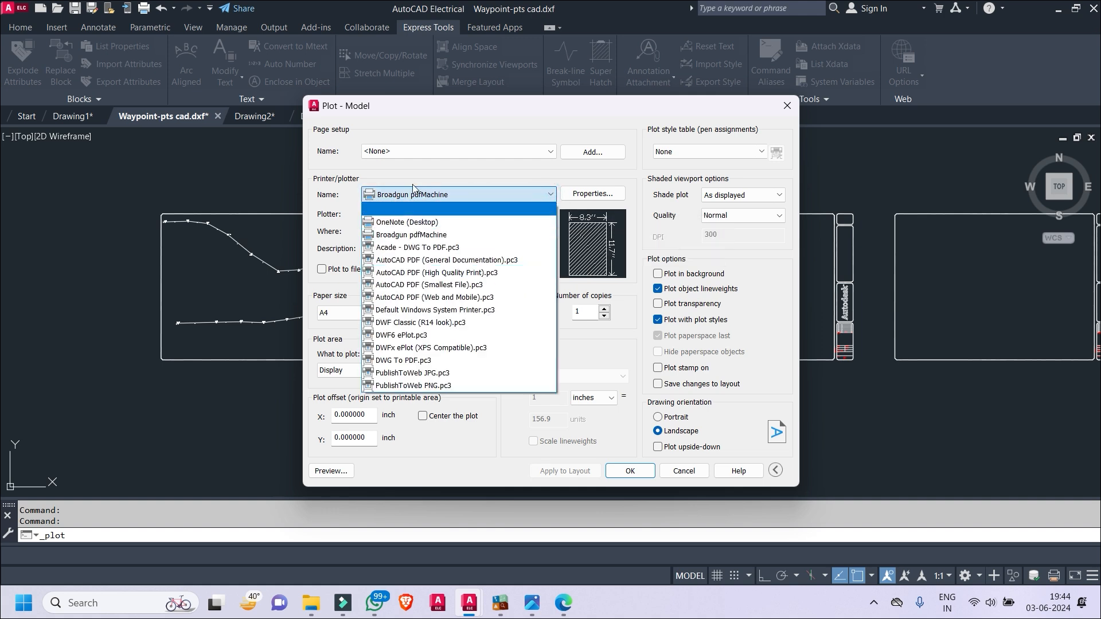
click(404, 232)
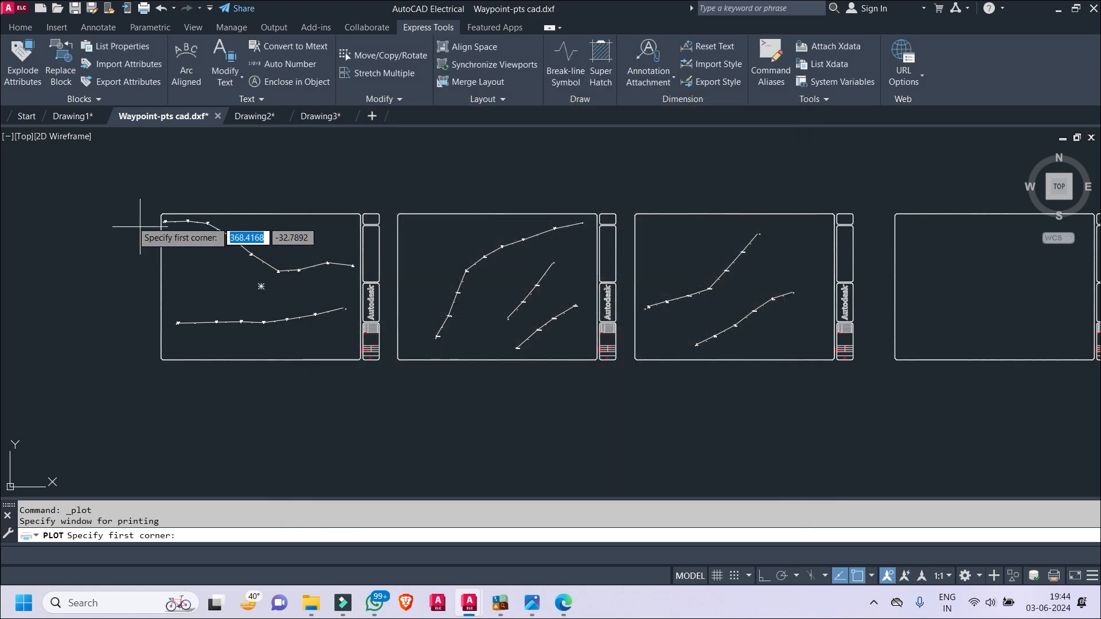
scroll(154, 210, up, 2)
click(157, 209)
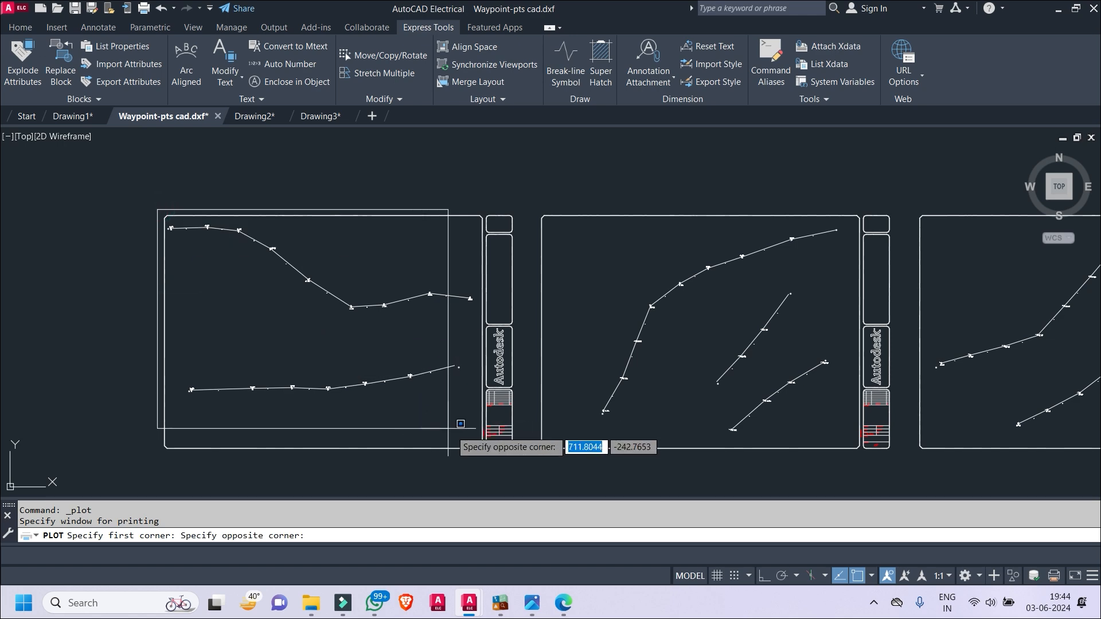
click(520, 454)
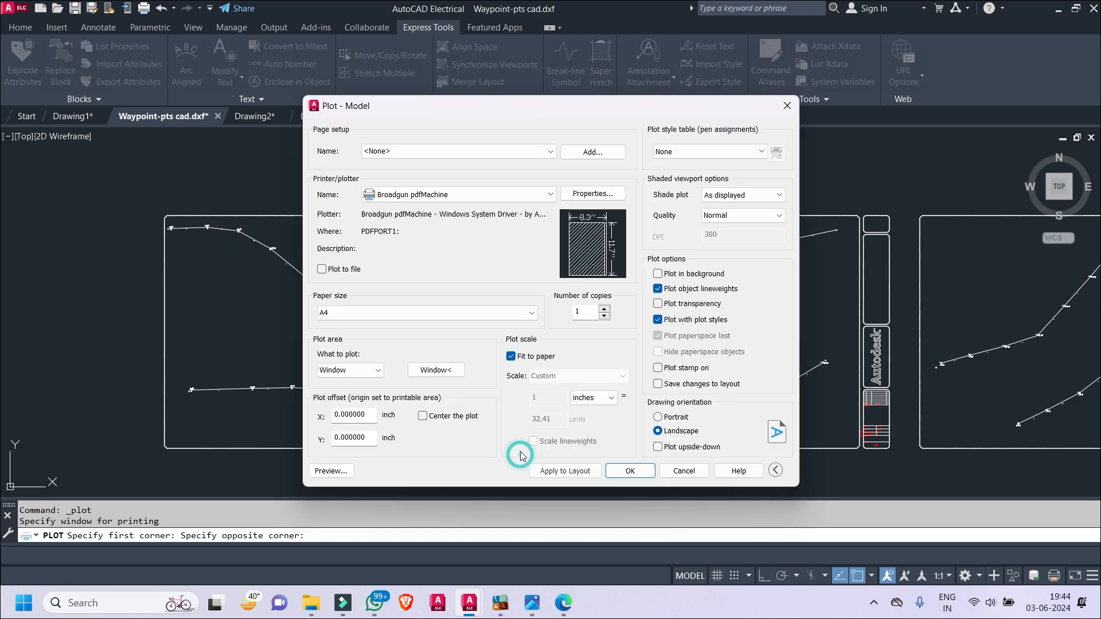
- Preview the first sheet's plot to check the route lines, and leave the plot without printing
click(354, 469)
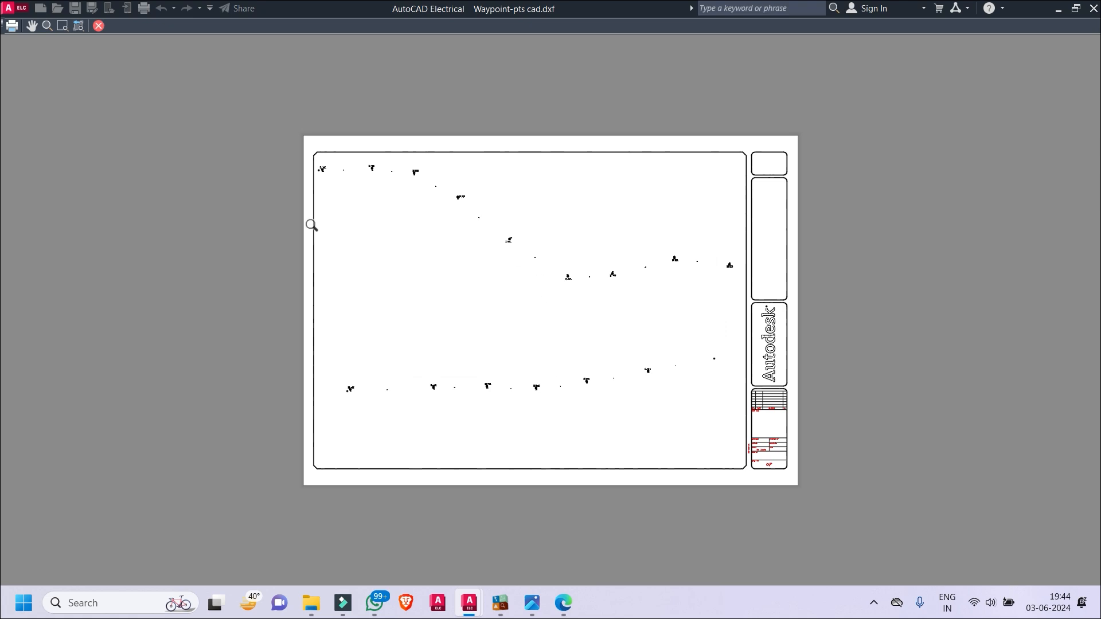
scroll(424, 181, up, 8)
key(Escape)
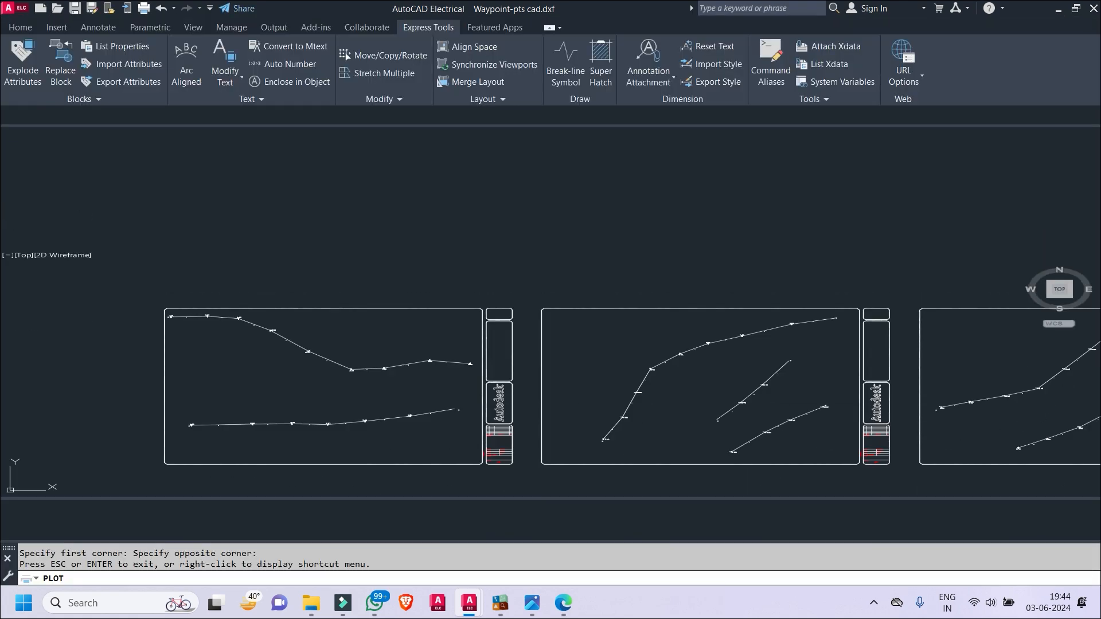
key(Escape)
- Check the layer assigned to the upper route's line segments at the right end of the first sheet
scroll(451, 289, up, 5)
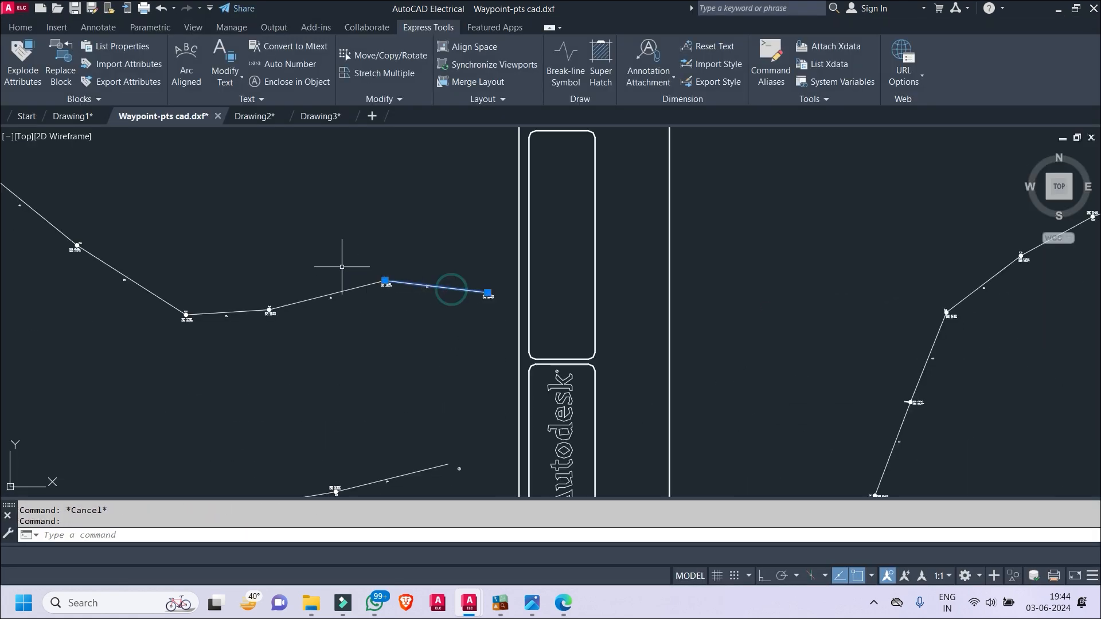
click(18, 28)
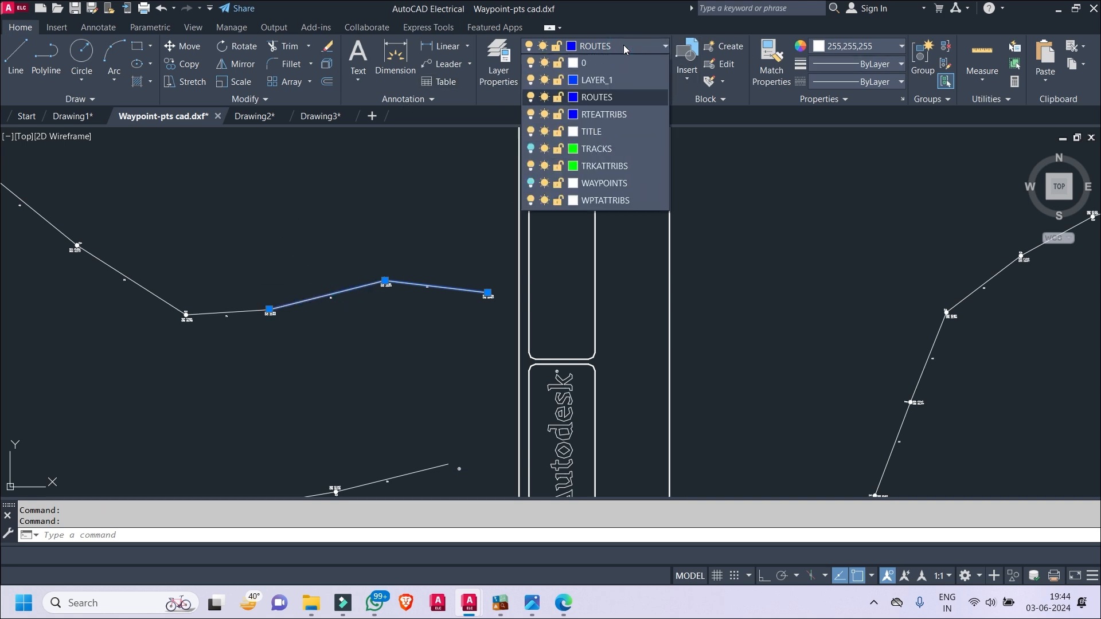
click(457, 284)
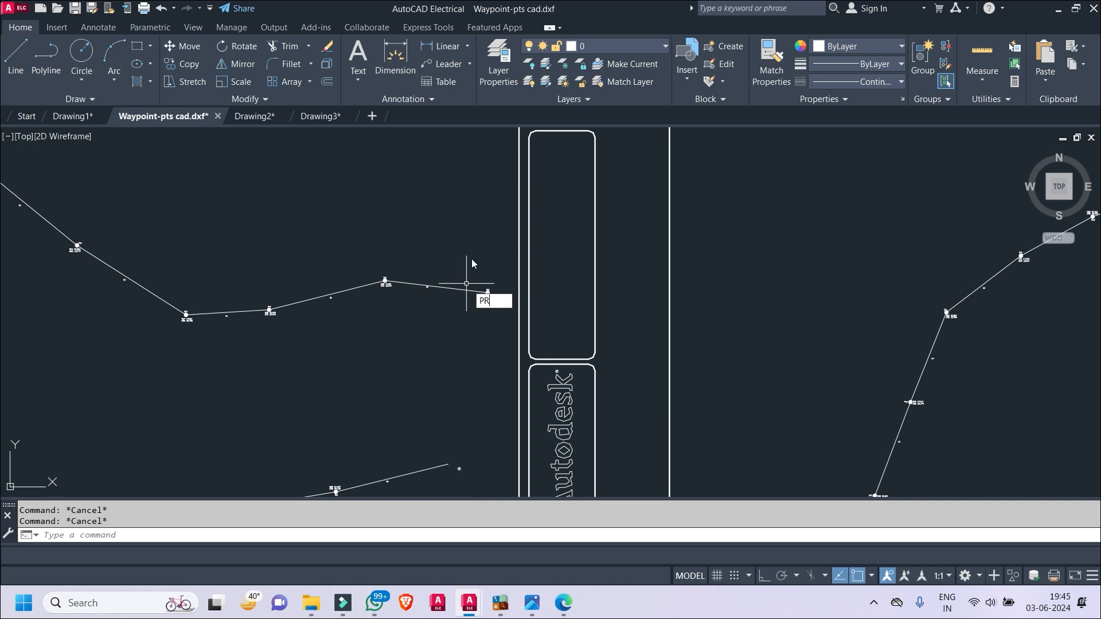
key(Escape)
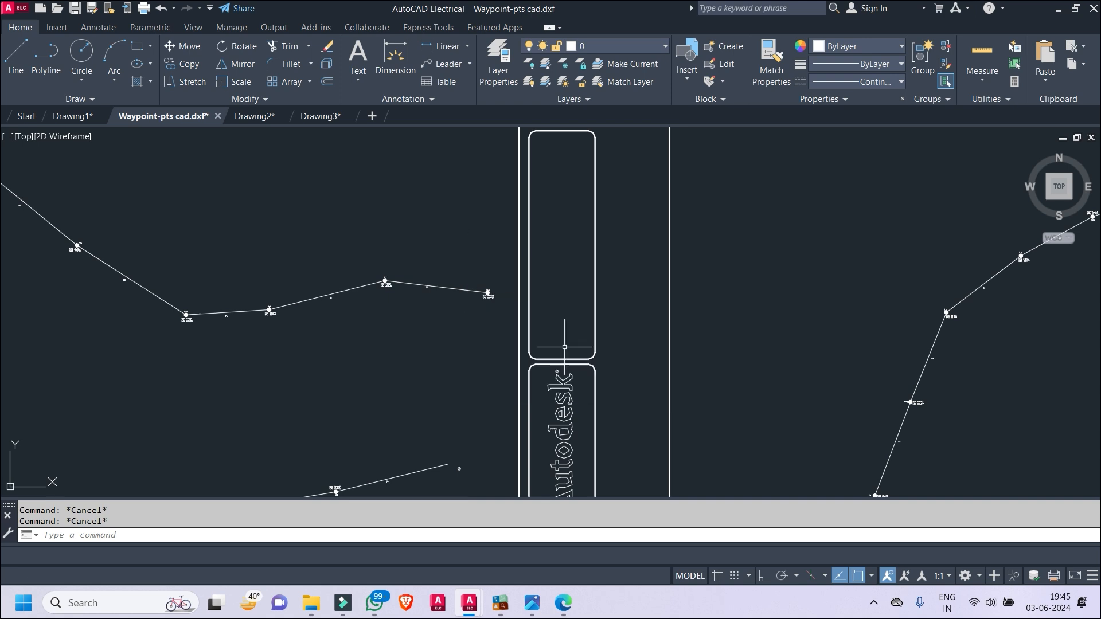
- Draw a short horizontal helper line on layer 0 in the empty area above the first sheet's upper route
click(28, 67)
click(387, 207)
key(Escape)
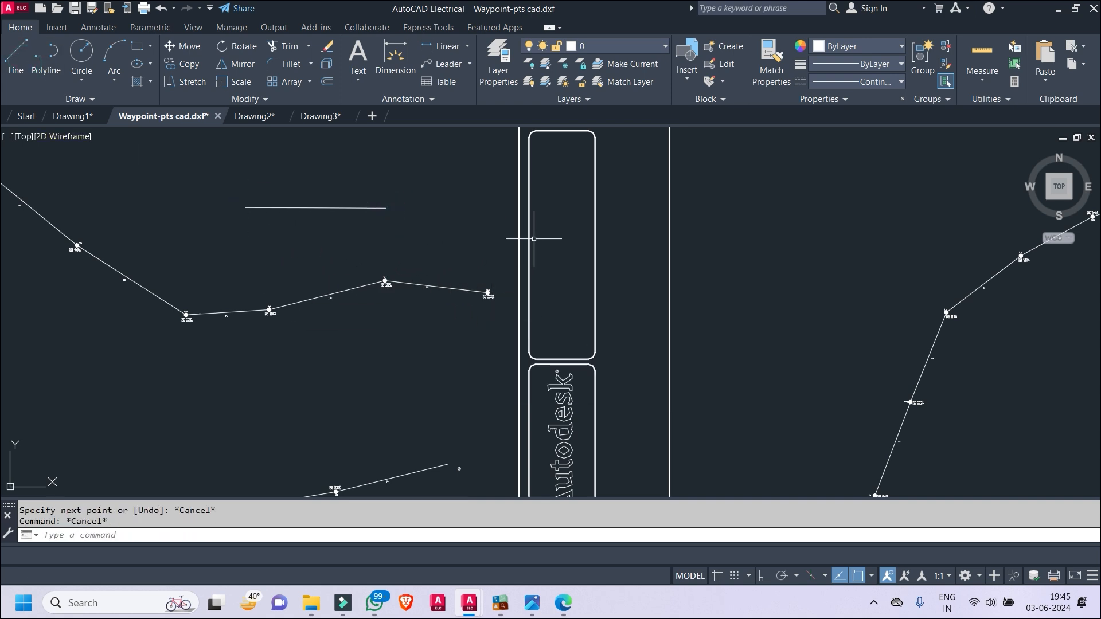
- Match the properties of the horizontal helper line to both route sections on the first sheet
click(347, 208)
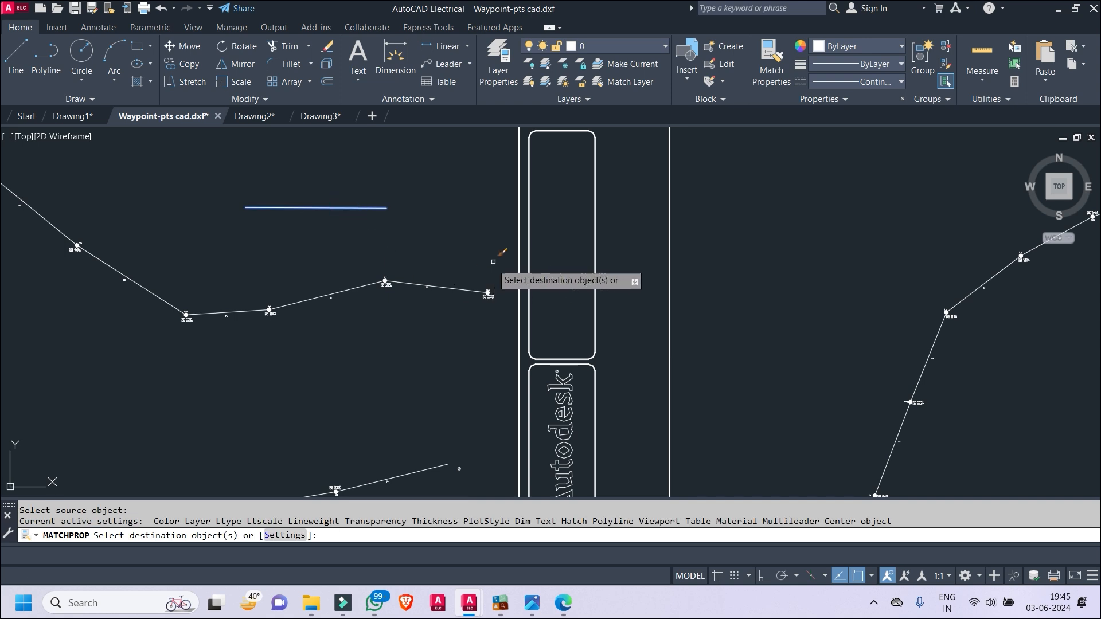
click(491, 248)
scroll(413, 373, down, 4)
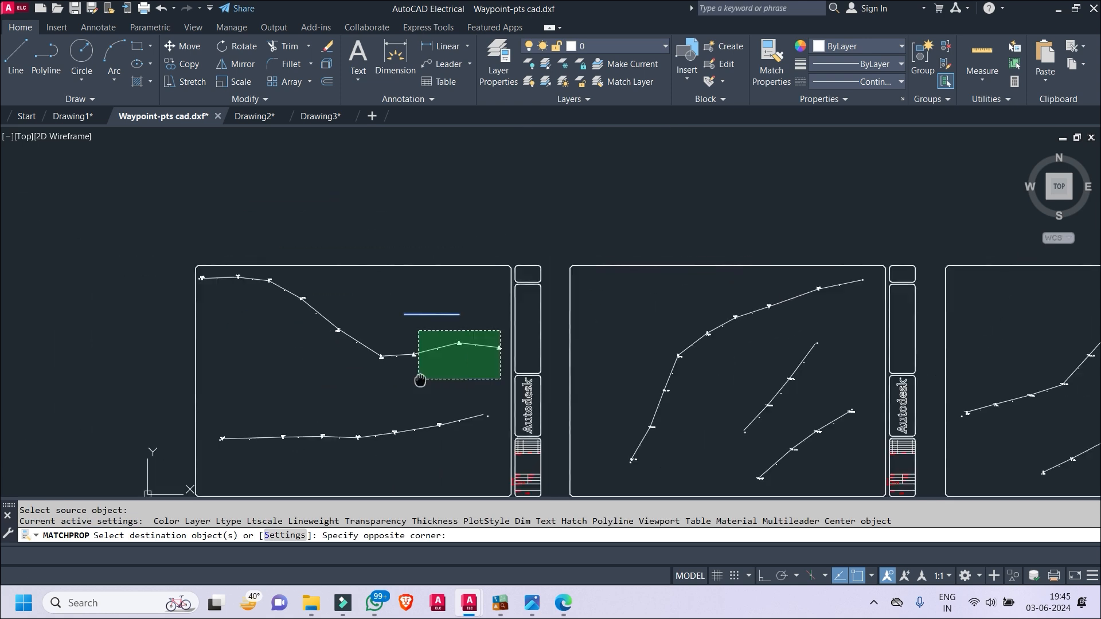
click(215, 480)
click(406, 386)
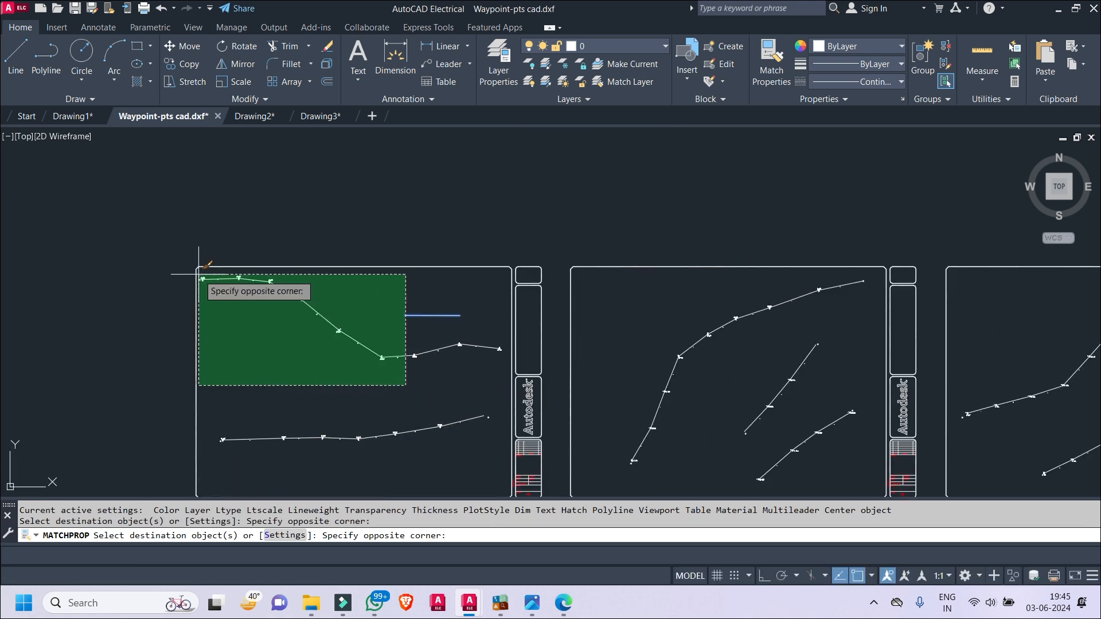
click(199, 274)
- Apply the helper line's properties to all routes on the second and third sheets, and erase the helper line
scroll(562, 258, down, 5)
scroll(562, 258, up, 2)
click(561, 261)
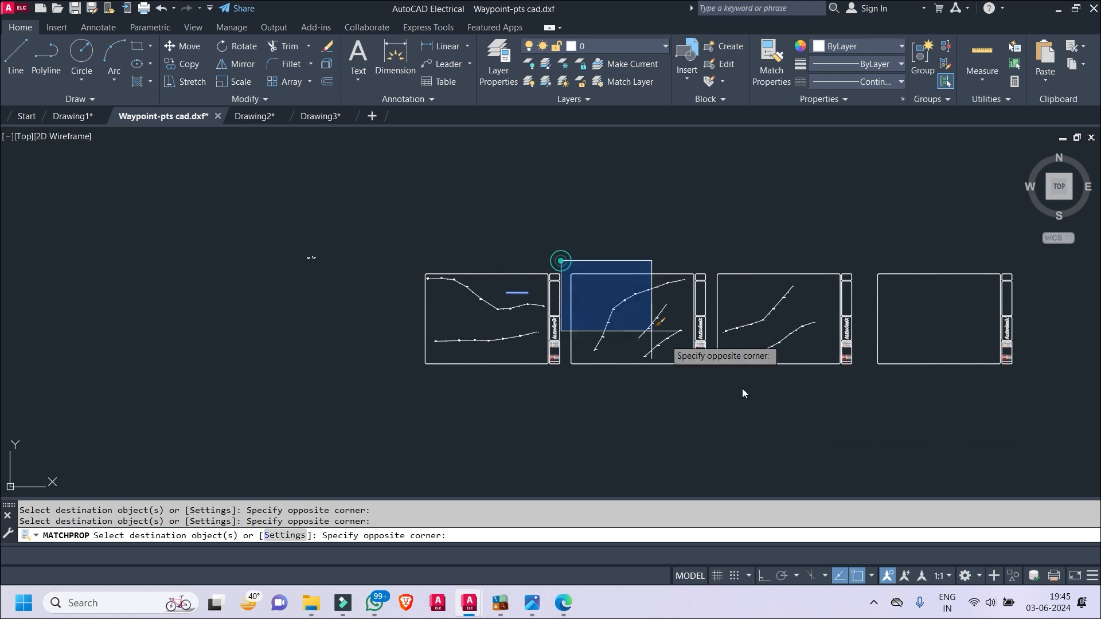
click(990, 444)
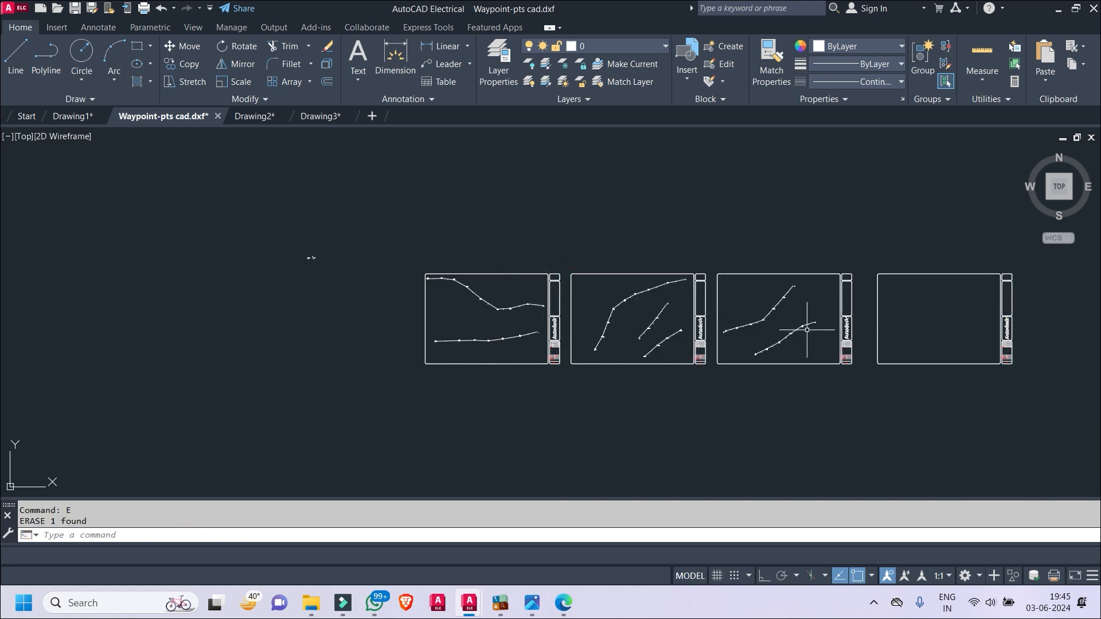
- Set up a single-sheet plot with a Window plot area around the first sheet's frame and title block
key(ctrl+p)
click(480, 334)
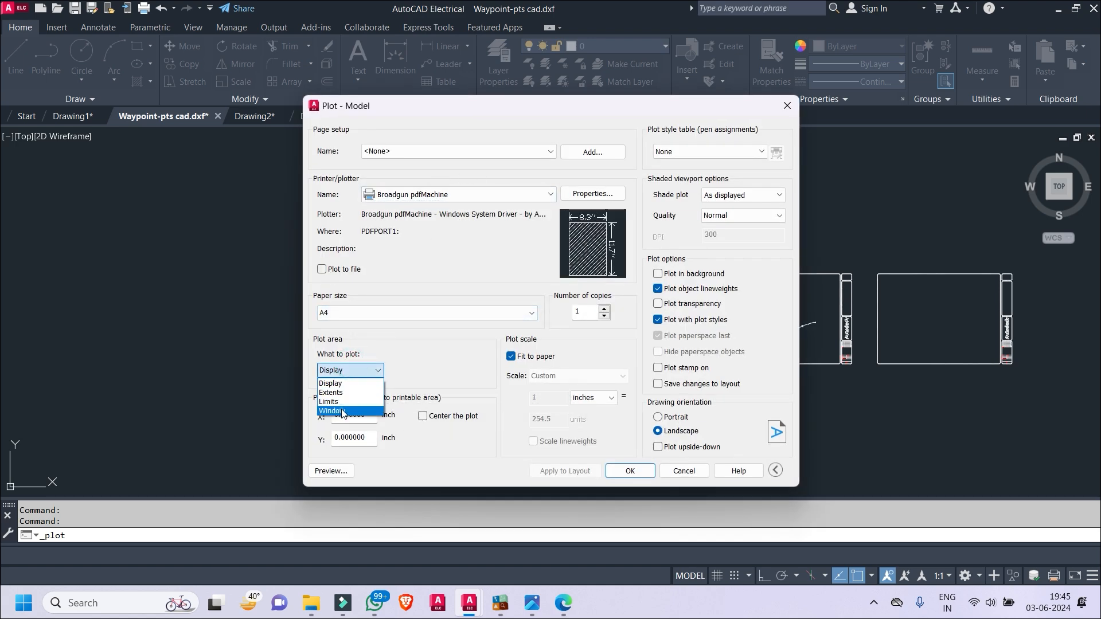
click(343, 411)
scroll(419, 269, up, 3)
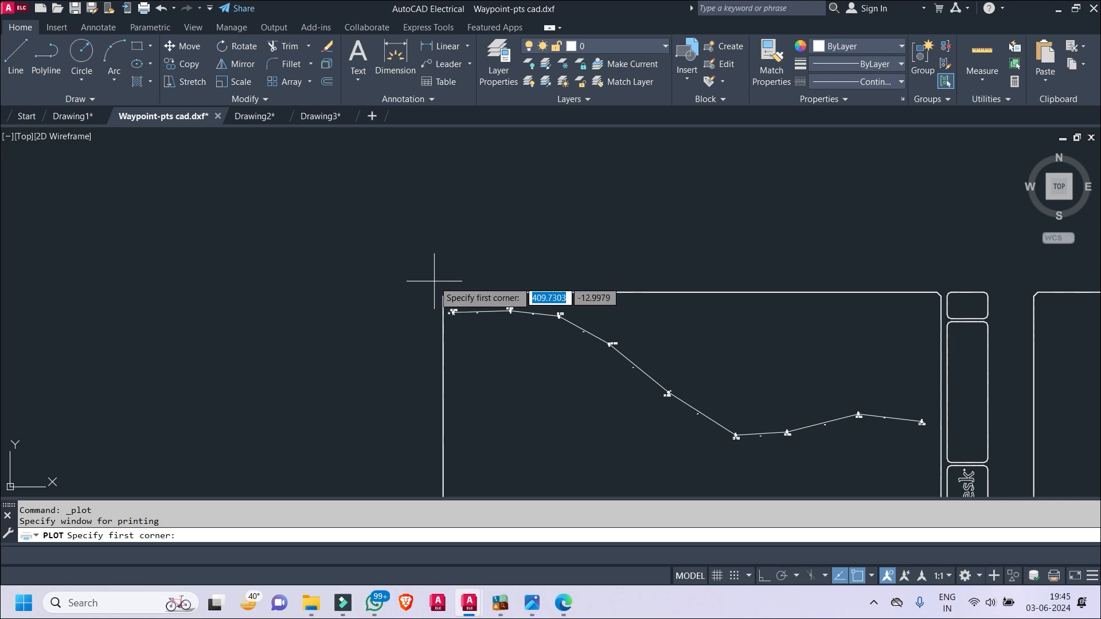
scroll(436, 284, up, 3)
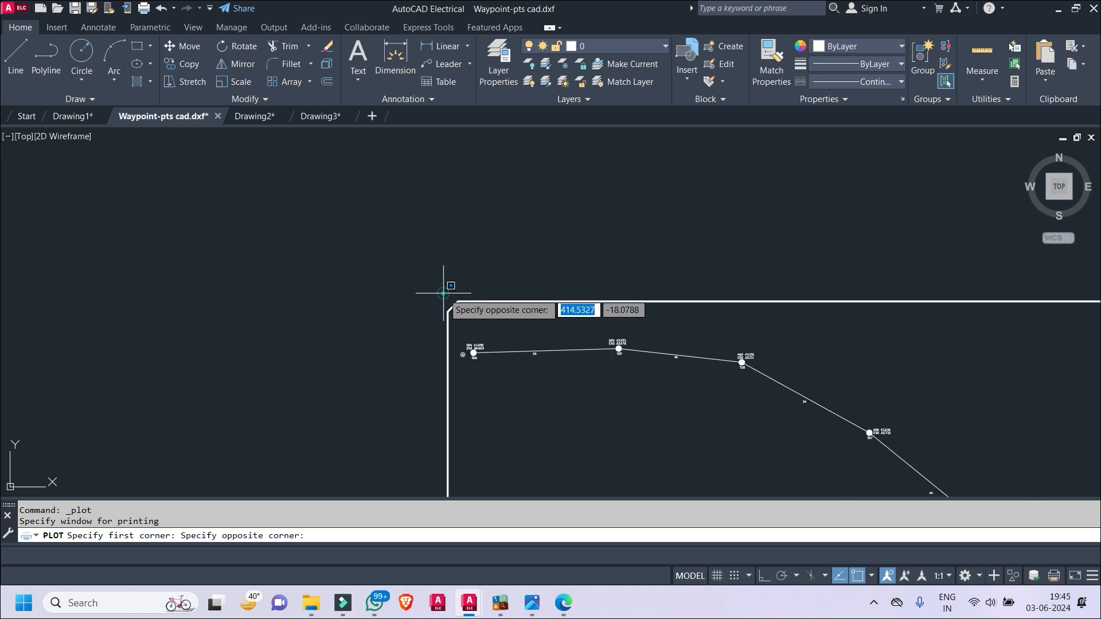
scroll(443, 293, down, 4)
click(817, 440)
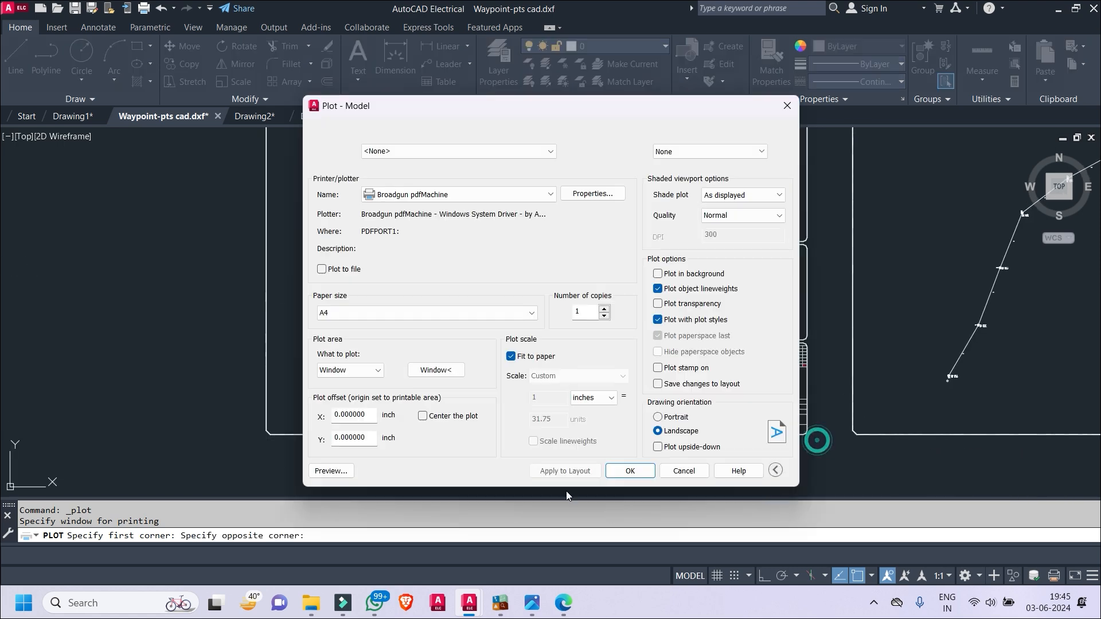
- Preview the first sheet, center the plot, plot it to Broadgun pdfMachine and minimize the resulting PDF
click(331, 470)
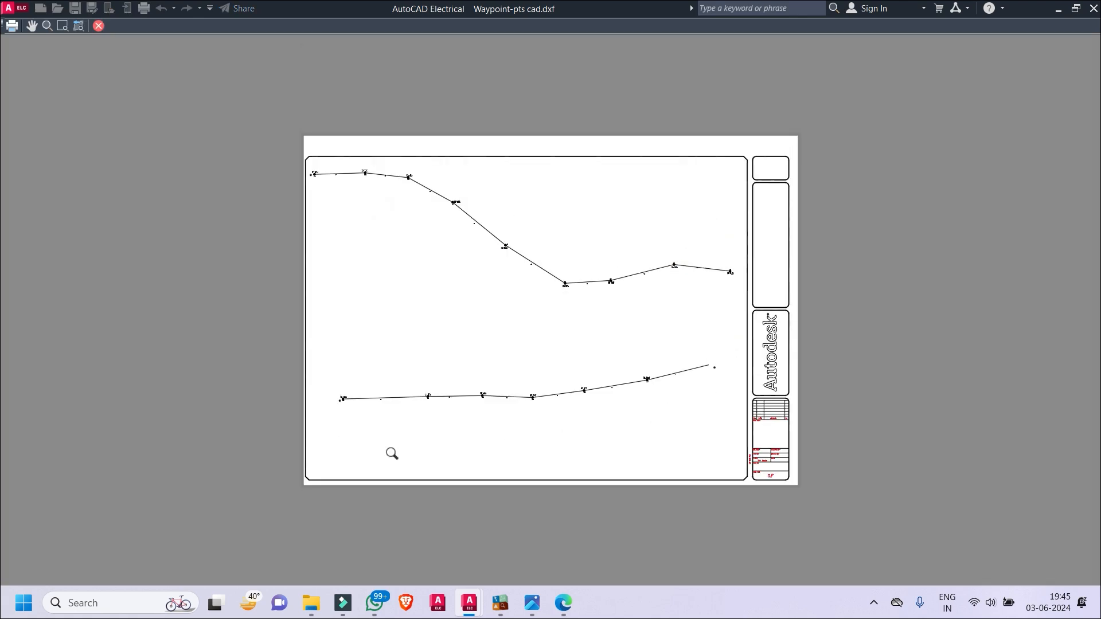
key(Escape)
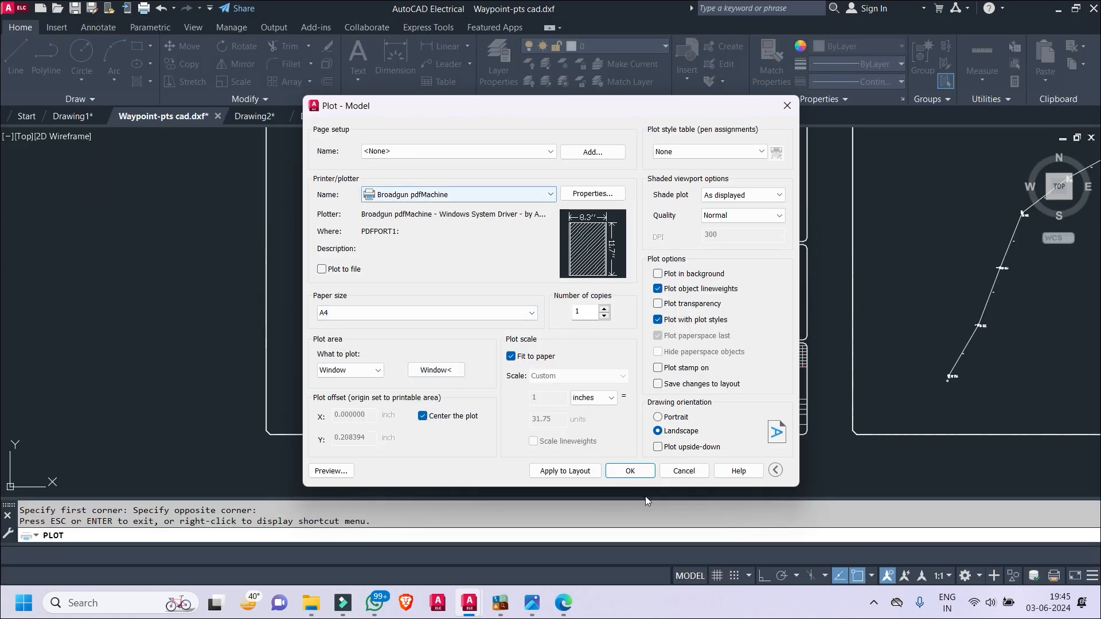
click(630, 471)
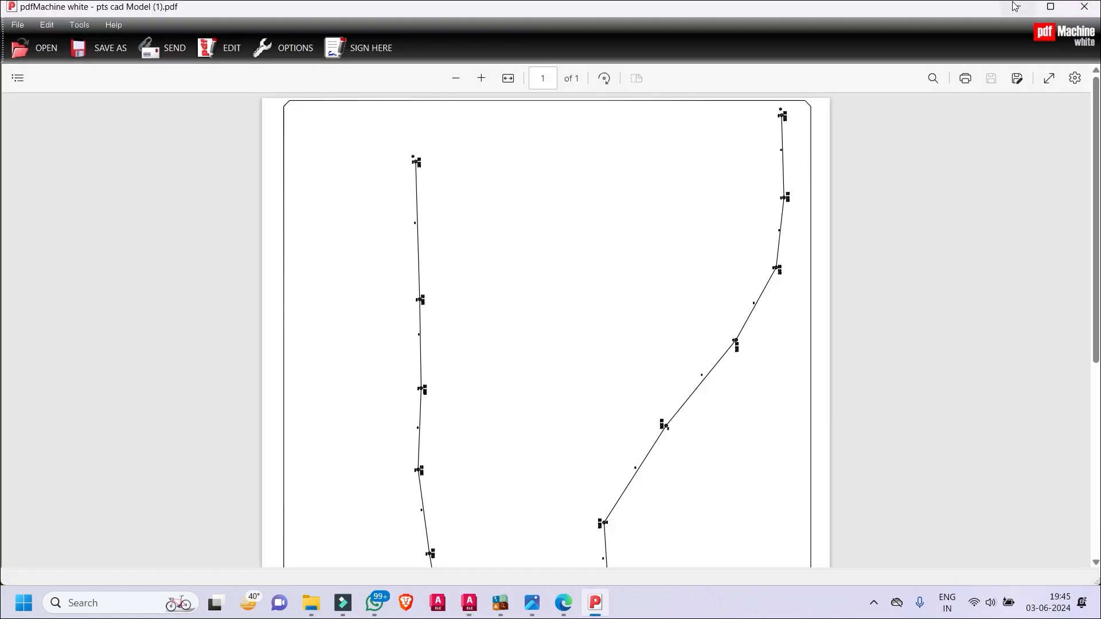
click(1016, 6)
- Plot the second sheet to Broadgun pdfMachine on A4, using a window around its frame and title block
scroll(732, 293, down, 5)
middle_drag(811, 249, 687, 239)
key(ctrl+p)
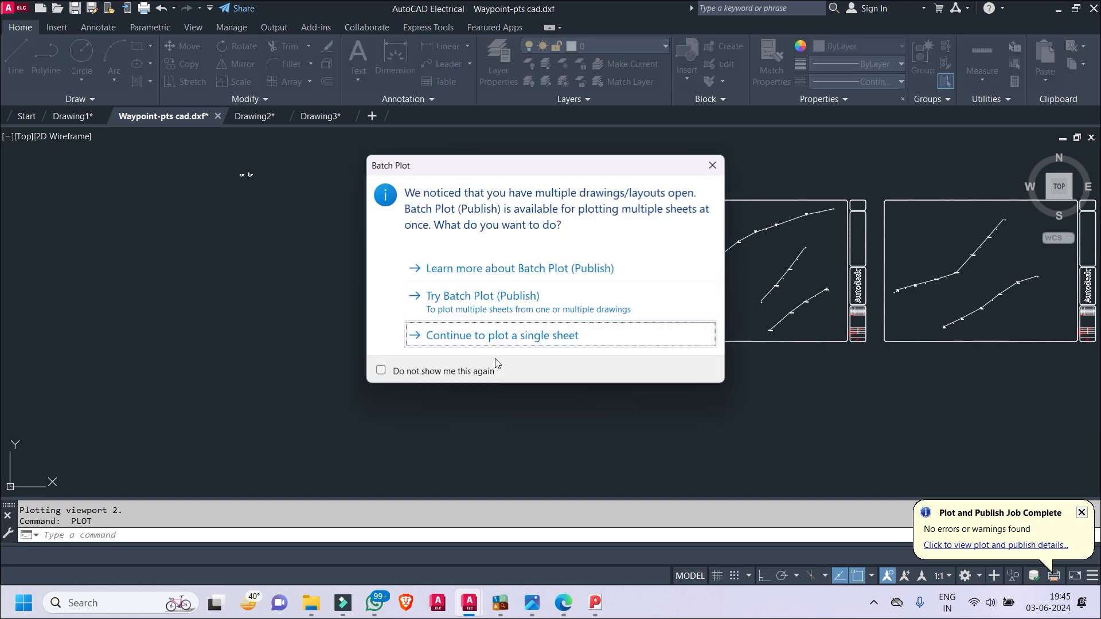
click(481, 337)
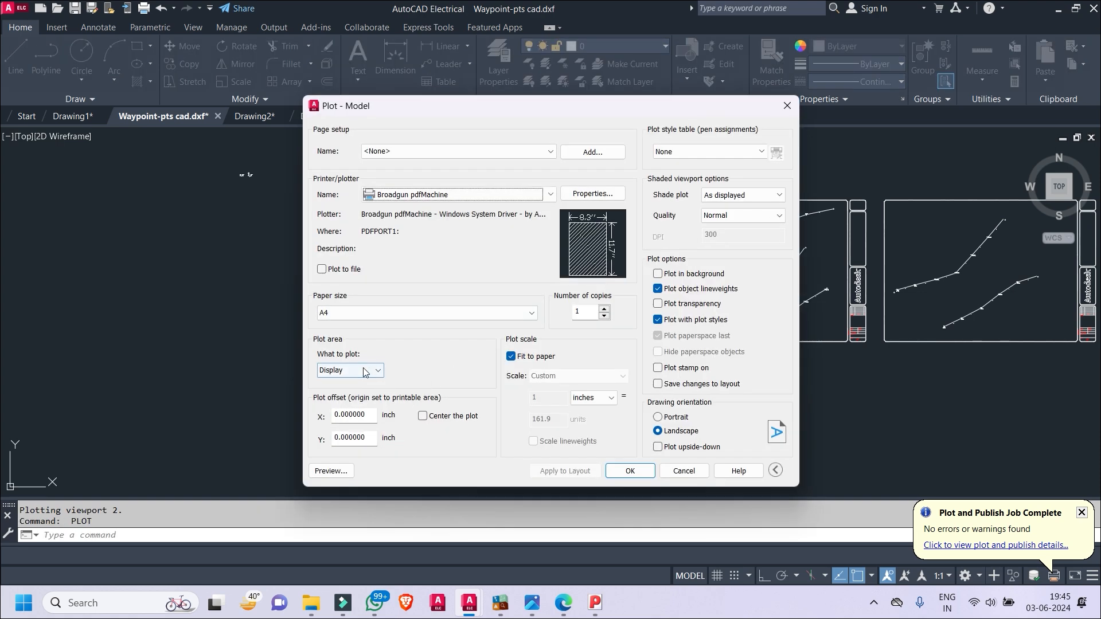
click(332, 410)
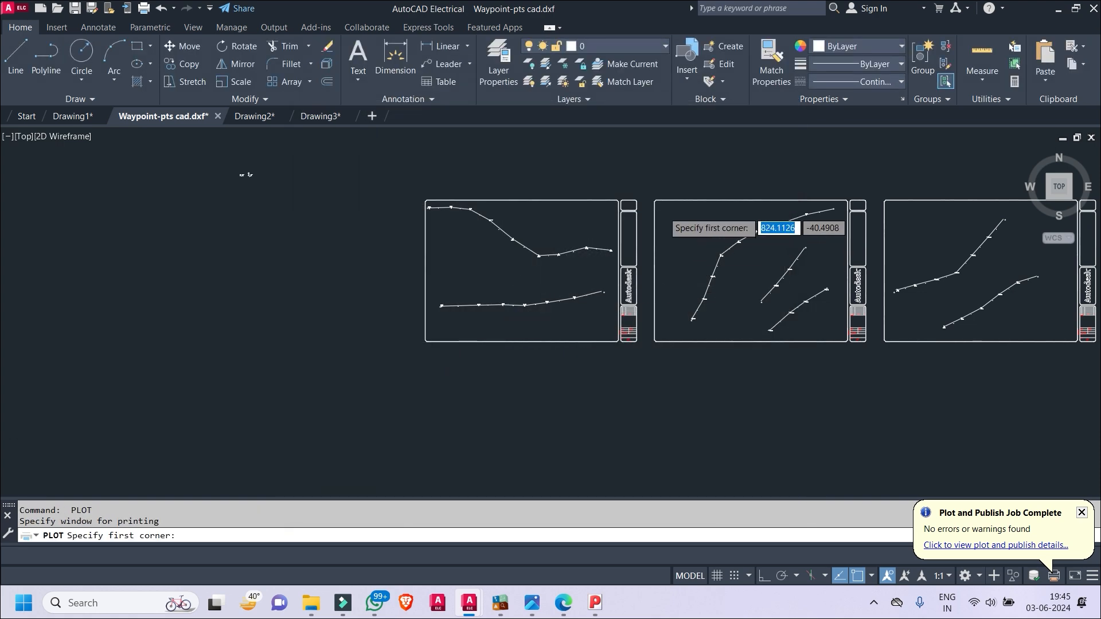
scroll(729, 218, up, 3)
click(630, 174)
middle_drag(726, 297, 478, 207)
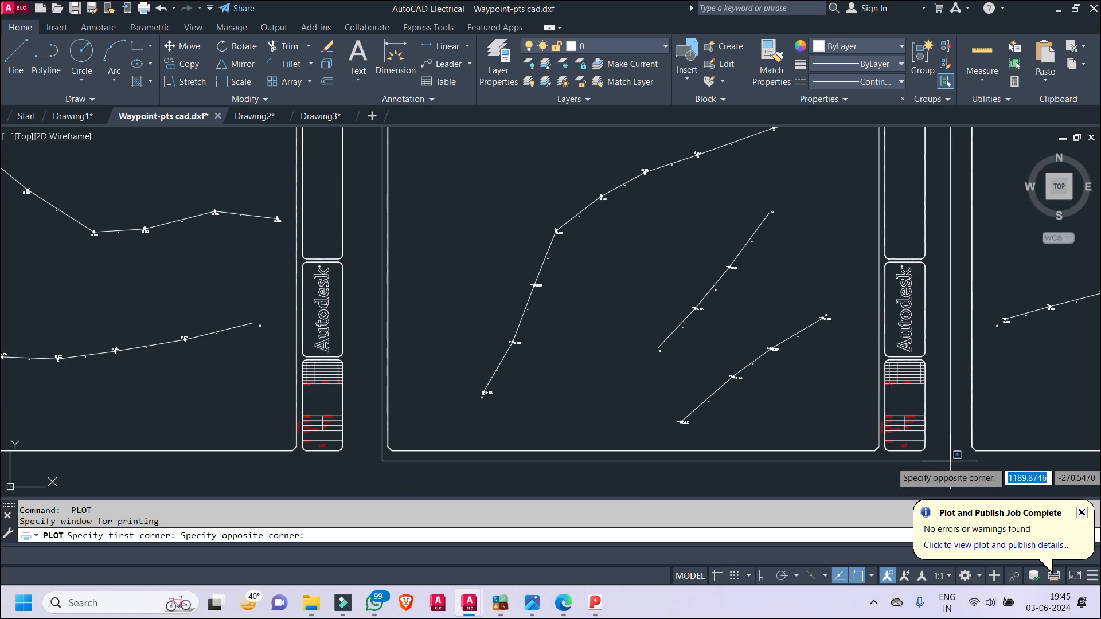
click(930, 453)
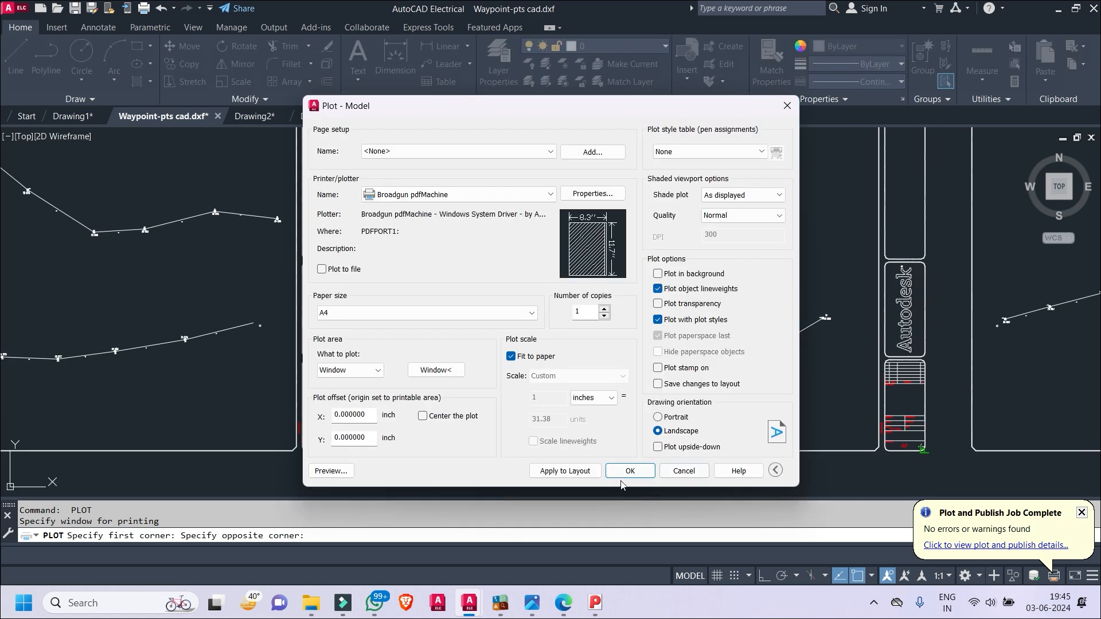
click(630, 472)
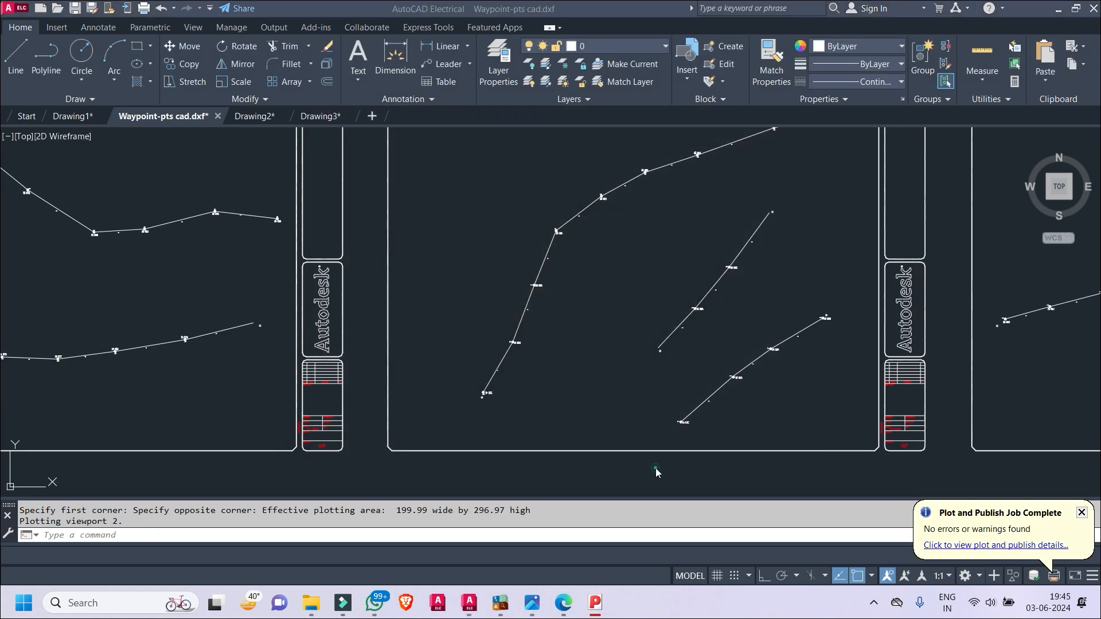
- Start another single-sheet plot and load the <Previous plot> page setup for it
middle_drag(881, 444, 608, 399)
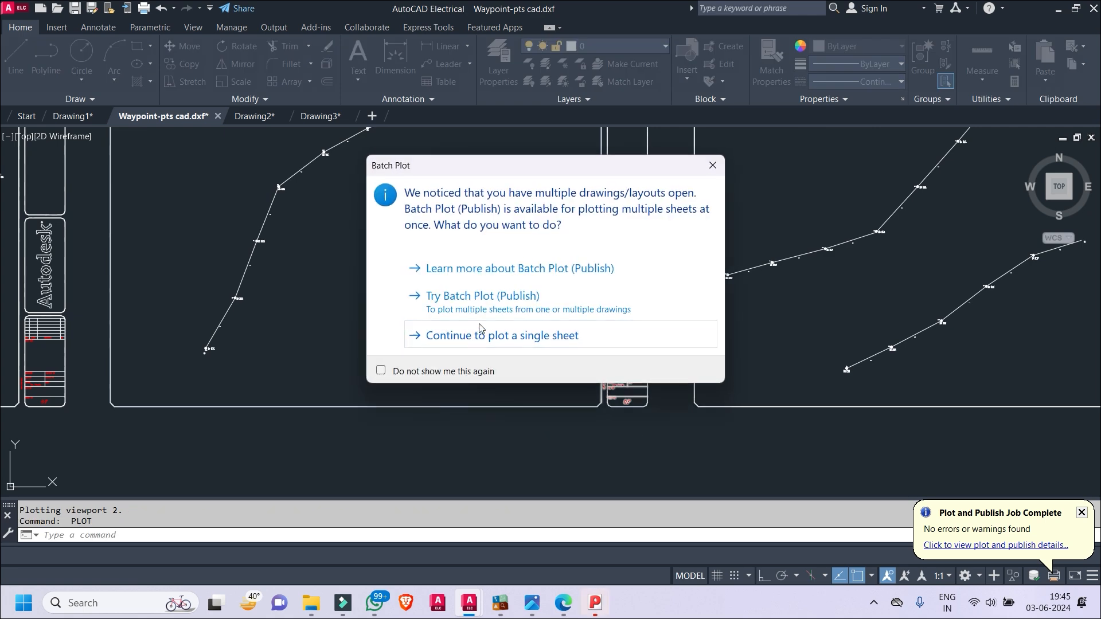
click(478, 338)
click(423, 415)
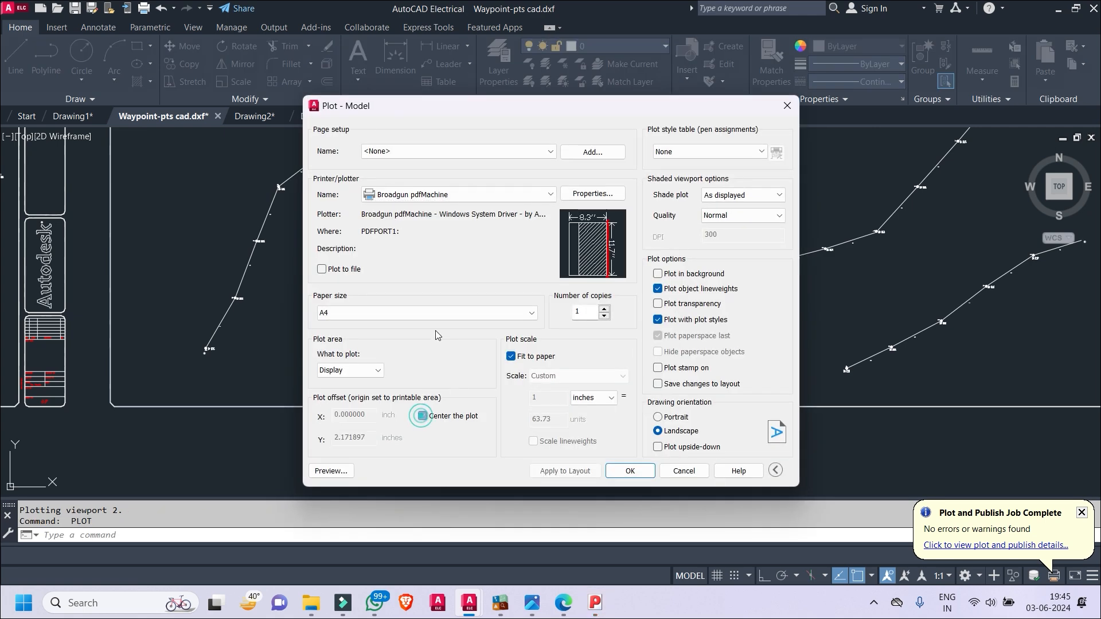
click(431, 151)
click(417, 175)
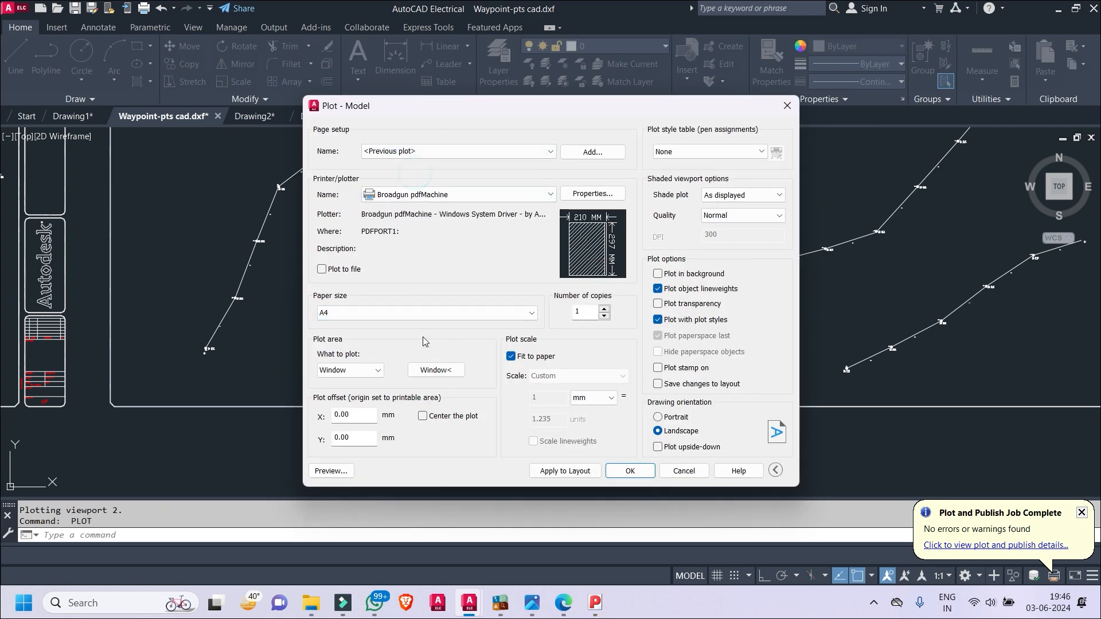
- Plot the third sheet to Broadgun pdfMachine on A4, centered, using a window around its frame and title block
click(436, 371)
click(423, 416)
click(437, 370)
scroll(690, 292, up, 3)
middle_drag(637, 352, 543, 202)
click(517, 204)
scroll(657, 325, down, 2)
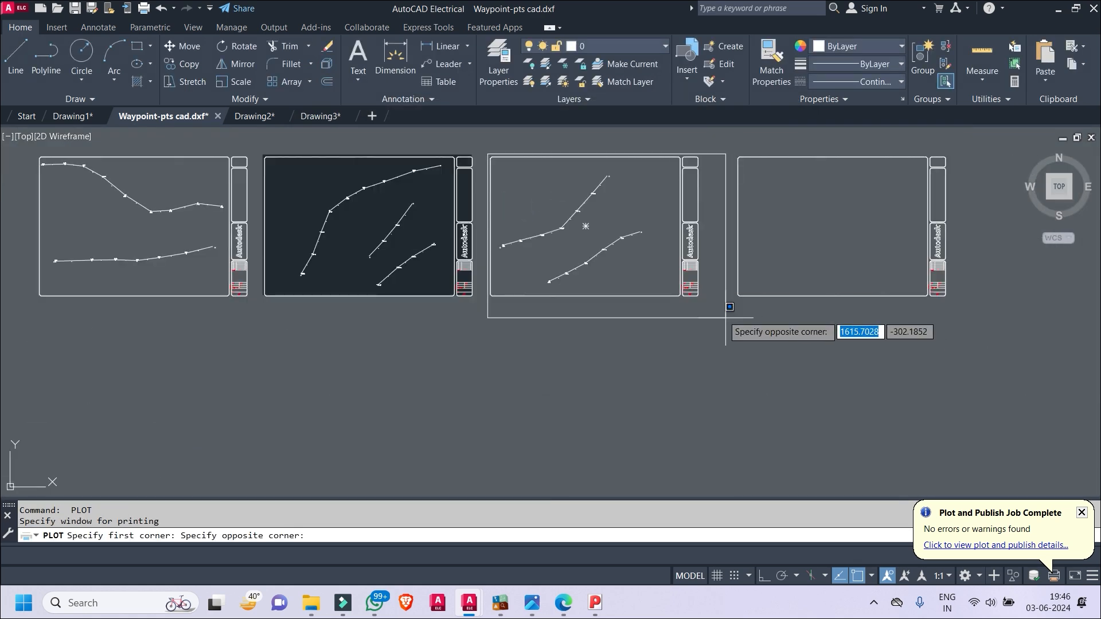
click(733, 303)
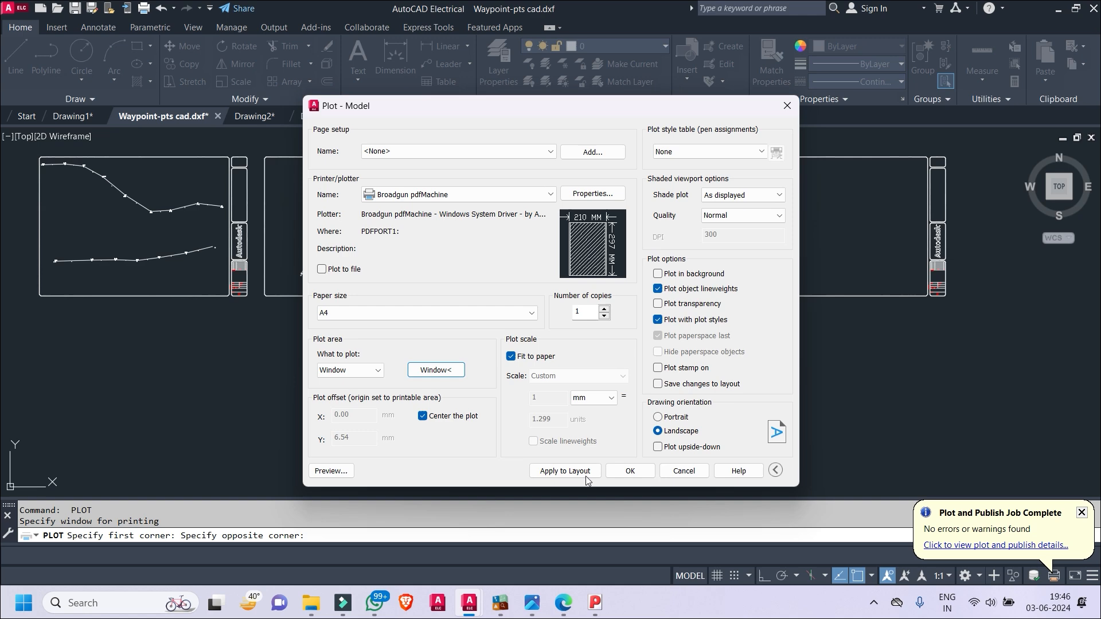
click(630, 471)
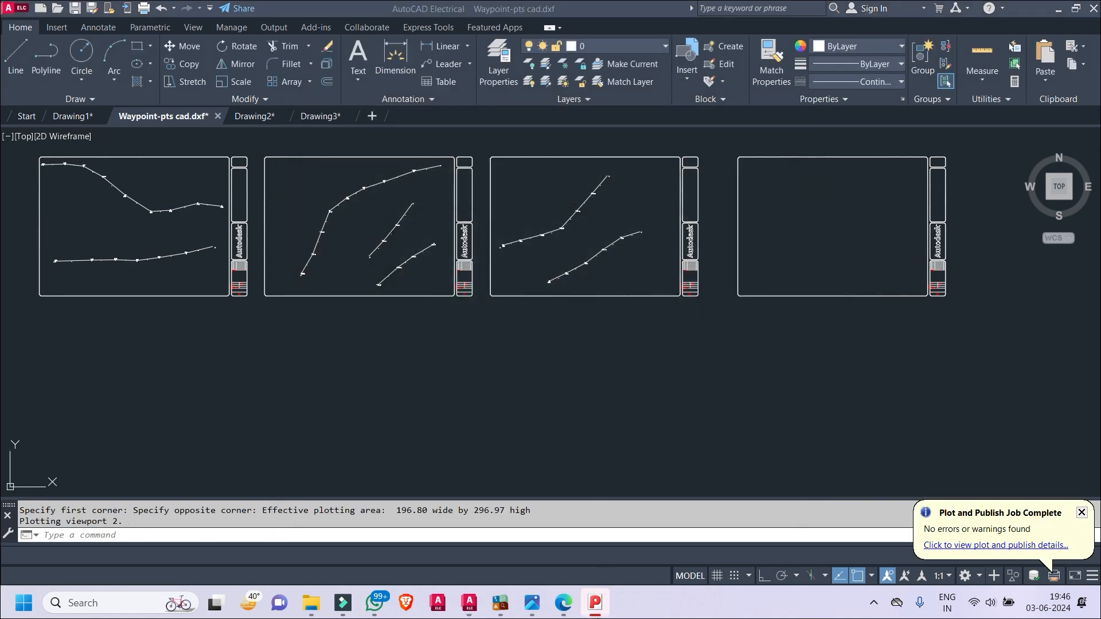
- Switch to pdfMachine and examine the route lines, labels and title blocks on all three plotted pages
click(595, 604)
scroll(652, 297, down, 5)
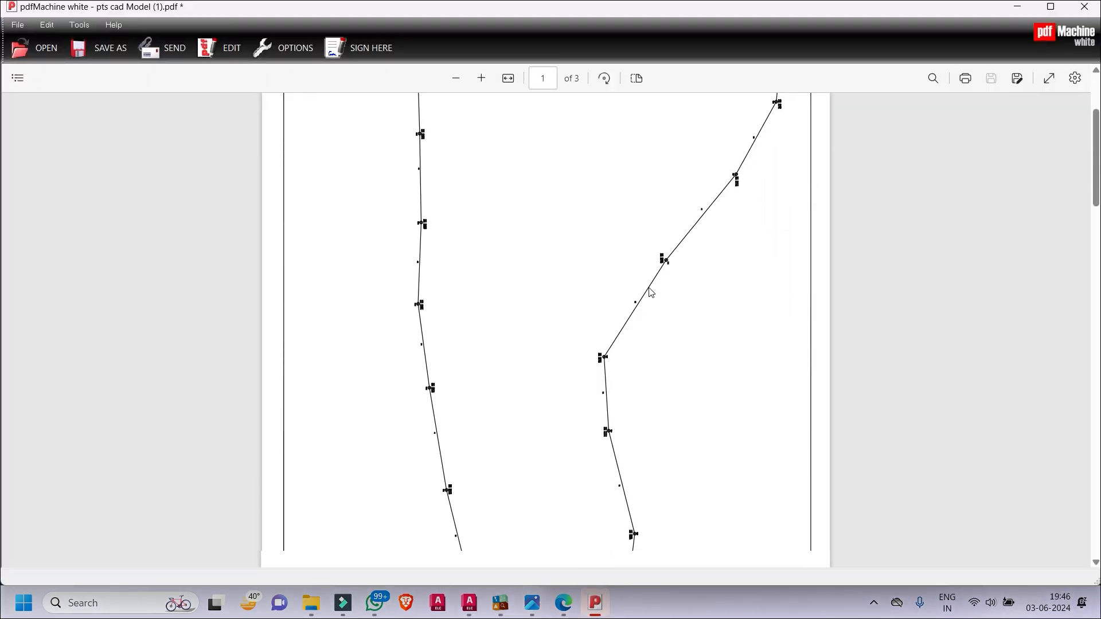
scroll(674, 321, down, 6)
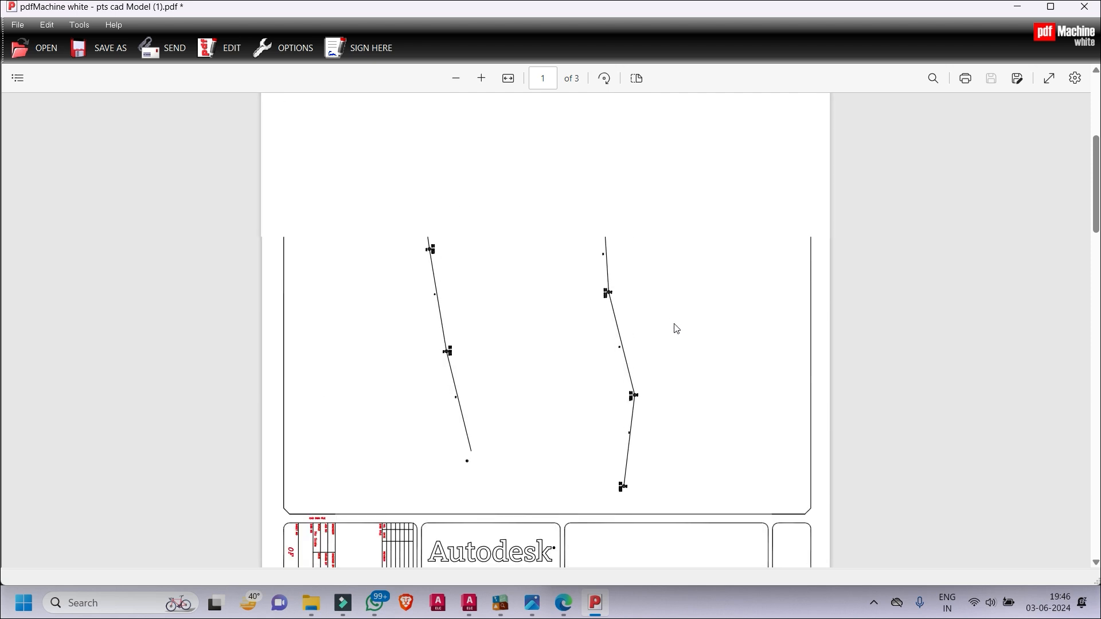
scroll(680, 336, down, 8)
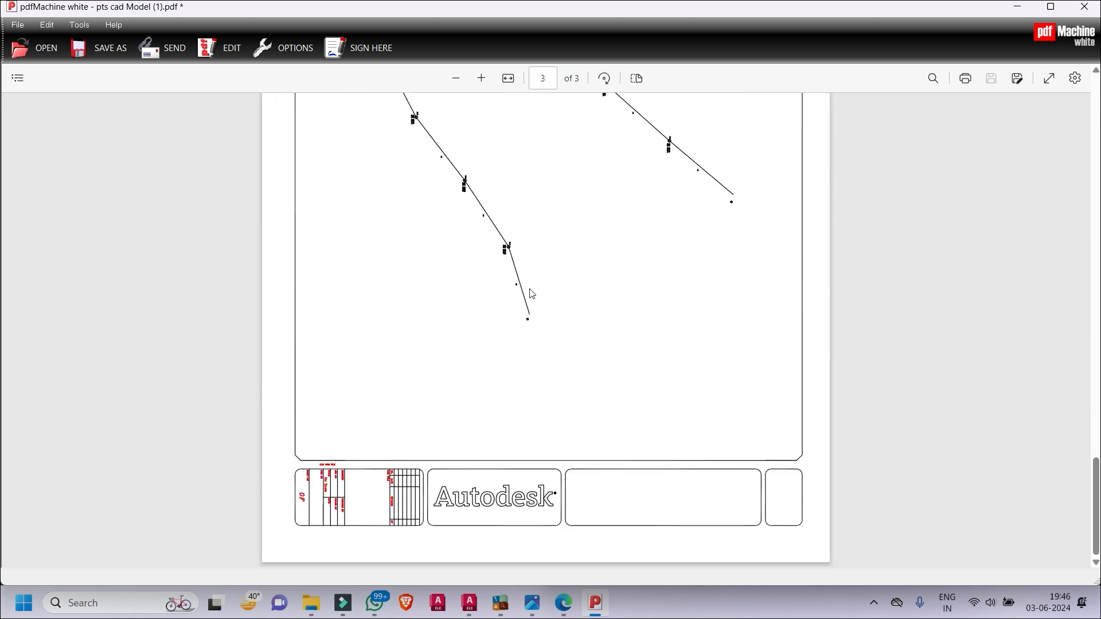
ctrl+scroll(521, 297, up, 5)
scroll(1014, 128, down, 4)
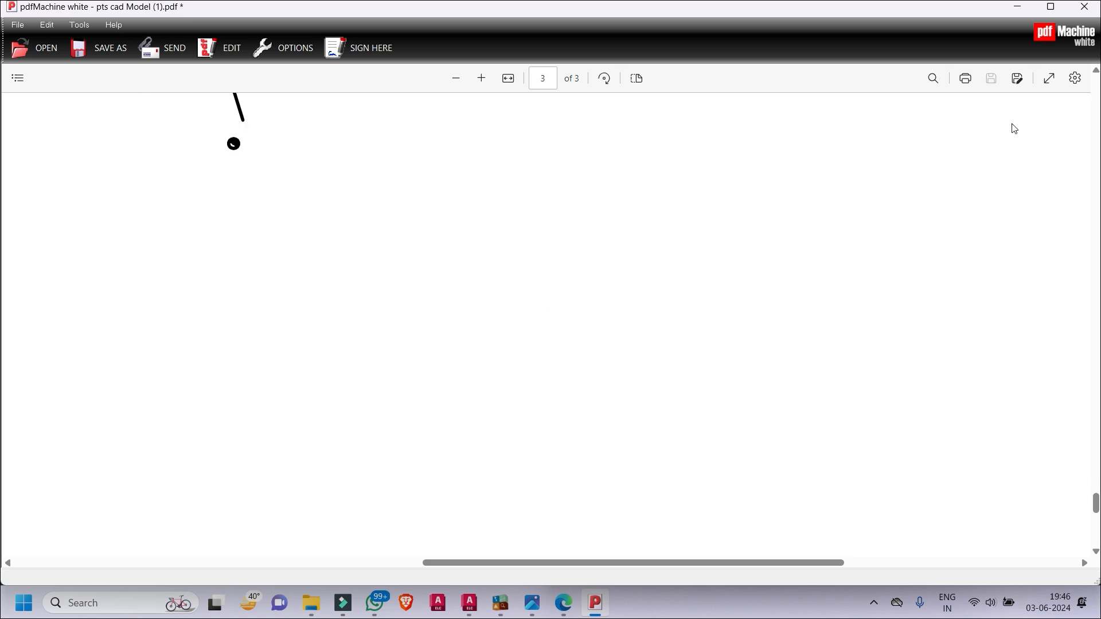
drag(1096, 503, 1096, 83)
ctrl+scroll(773, 294, down, 5)
scroll(700, 287, down, 6)
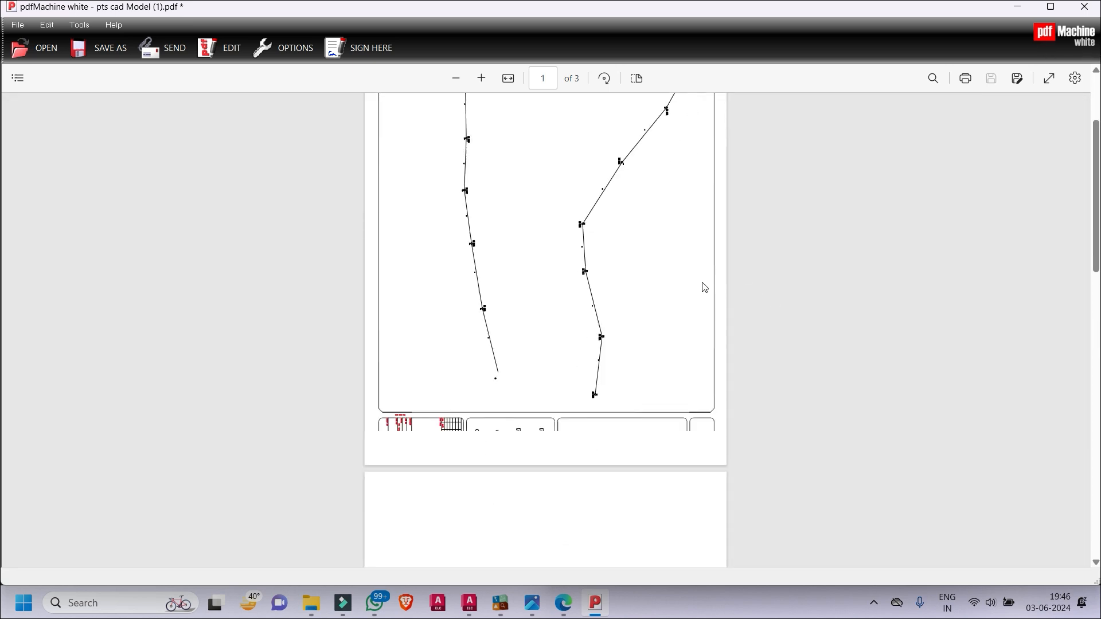
scroll(728, 377, down, 15)
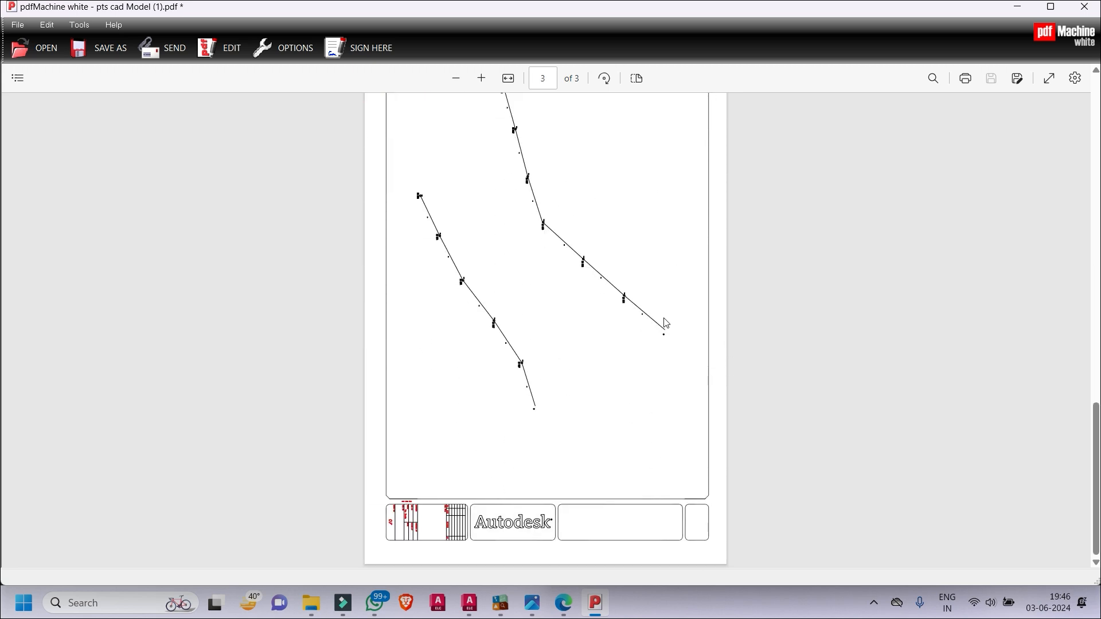
- Save the plotted PDF to the Desktop as pts cad Model (1) and close pdfMachine
click(93, 49)
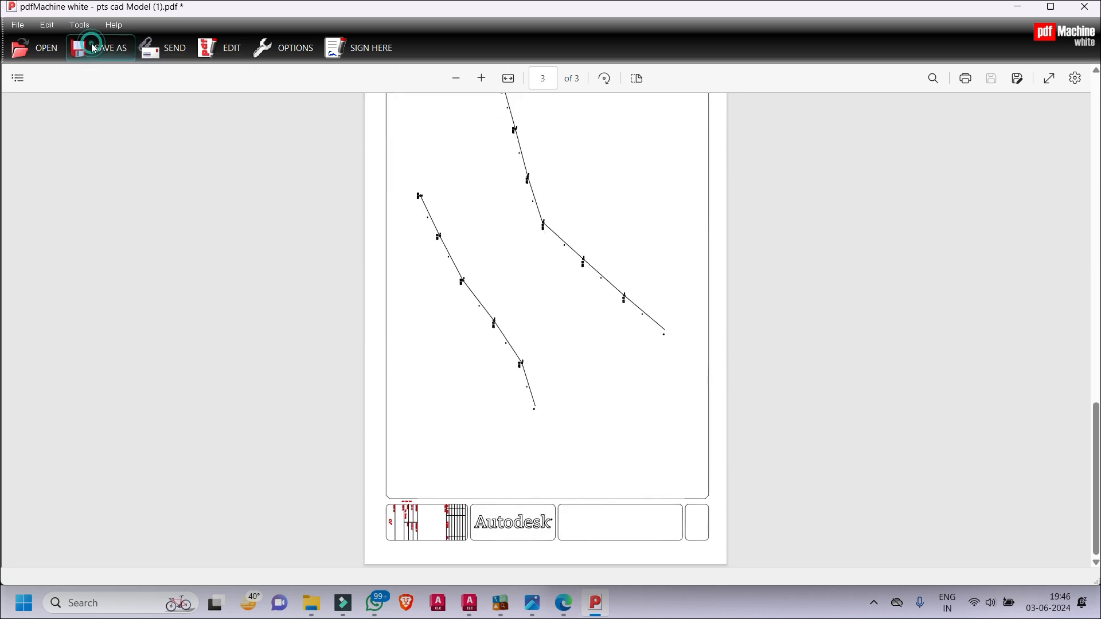
scroll(182, 328, up, 5)
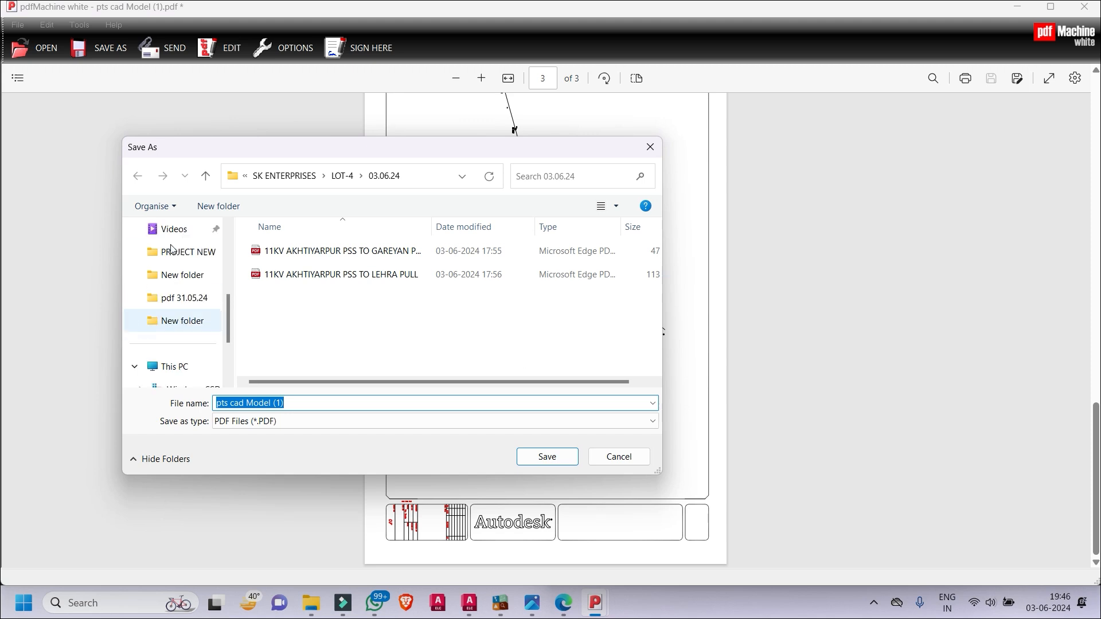
click(178, 325)
click(308, 404)
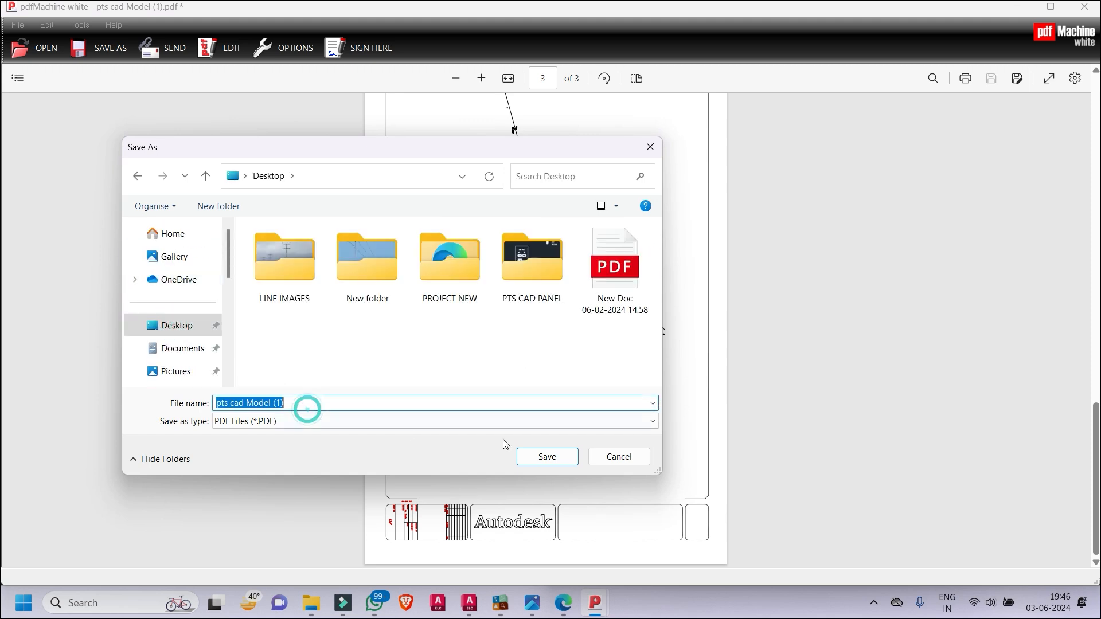
click(546, 458)
click(1089, 8)
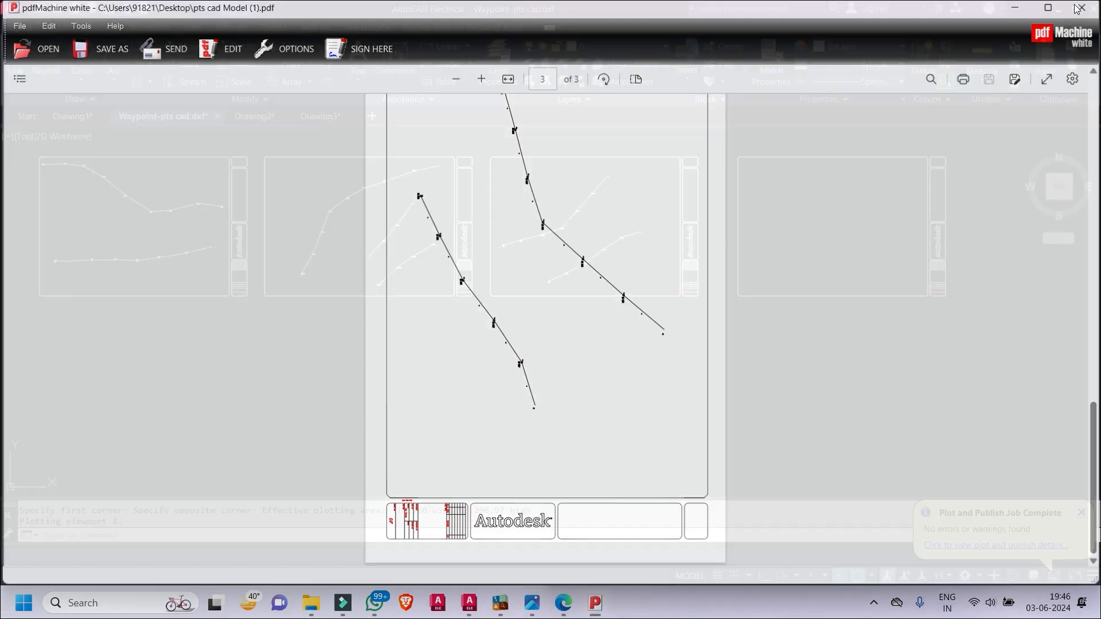
- Minimize AutoCAD, open the saved pts cad Model (1) PDF from the desktop to check it, and close it
click(1035, 7)
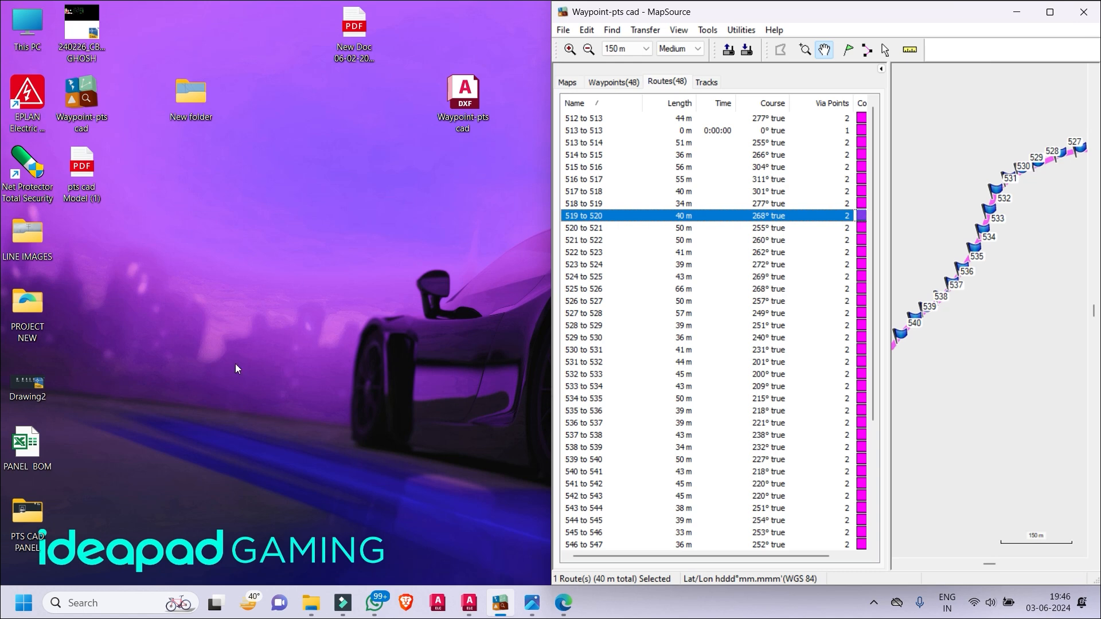
double_click(81, 172)
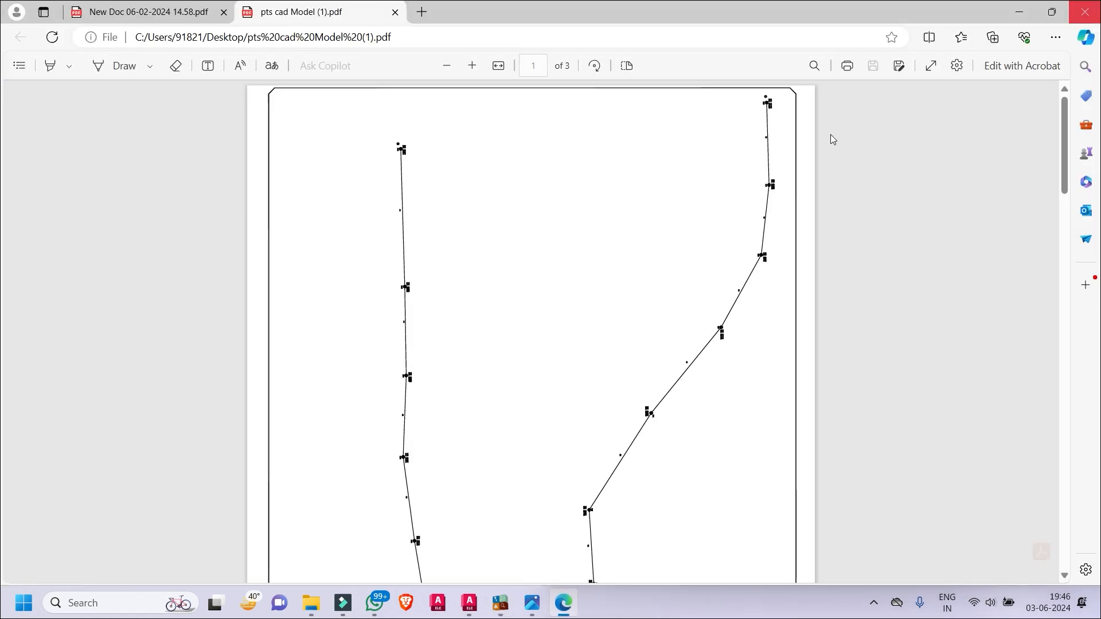
click(1089, 8)
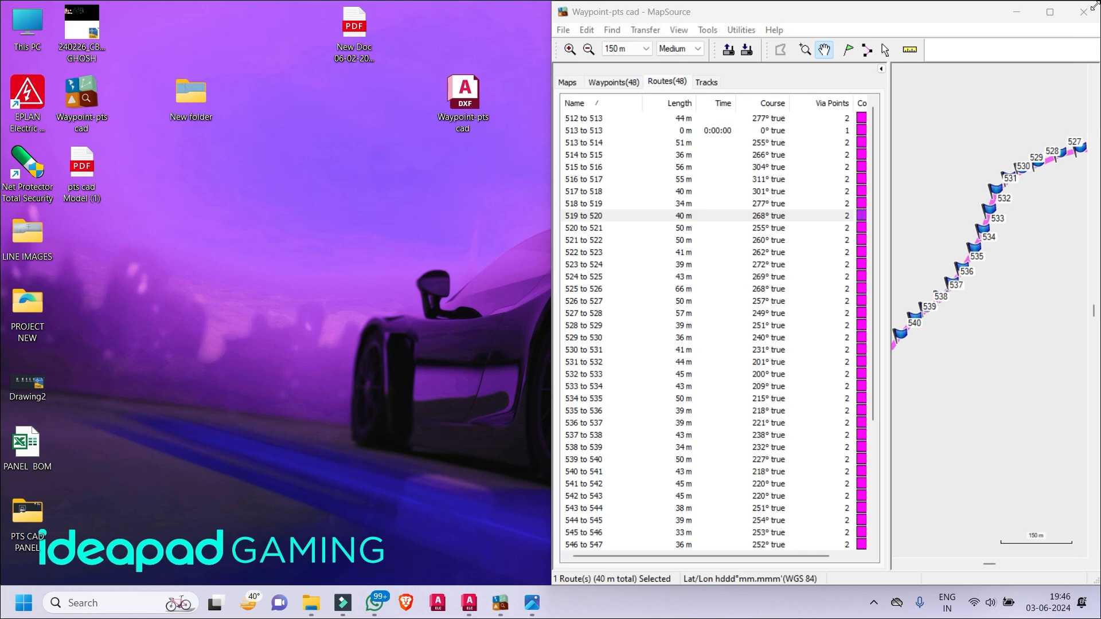
- Minimize MapSource, return to the Waypoint-pts cad.dxf drawing in AutoCAD Electrical and dismiss the plot completion notice
click(1017, 12)
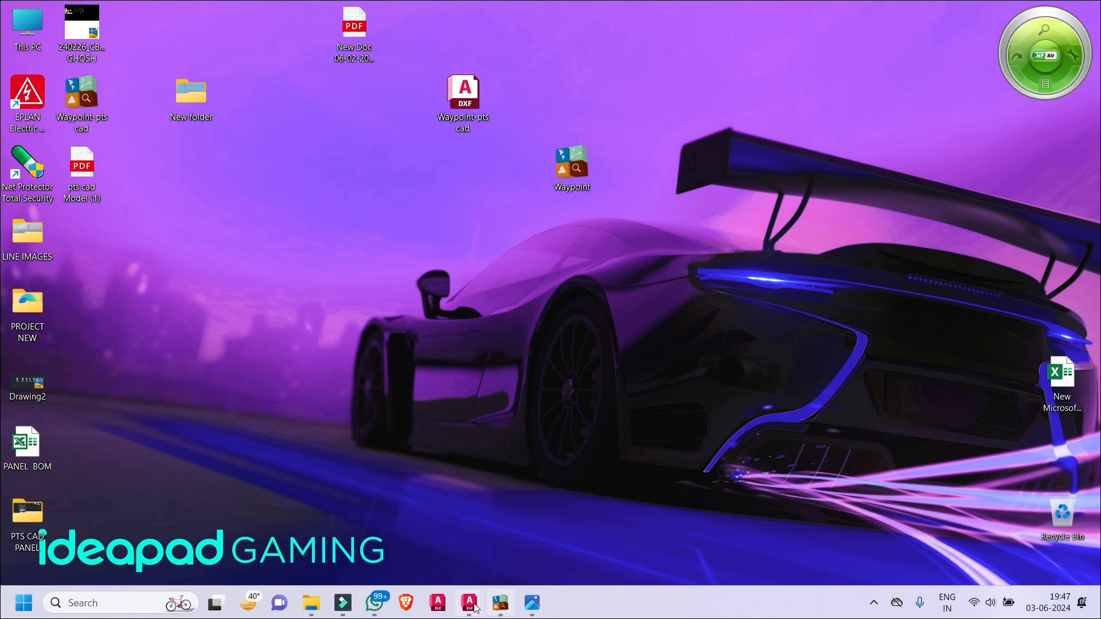
mouse_move(468, 603)
click(406, 512)
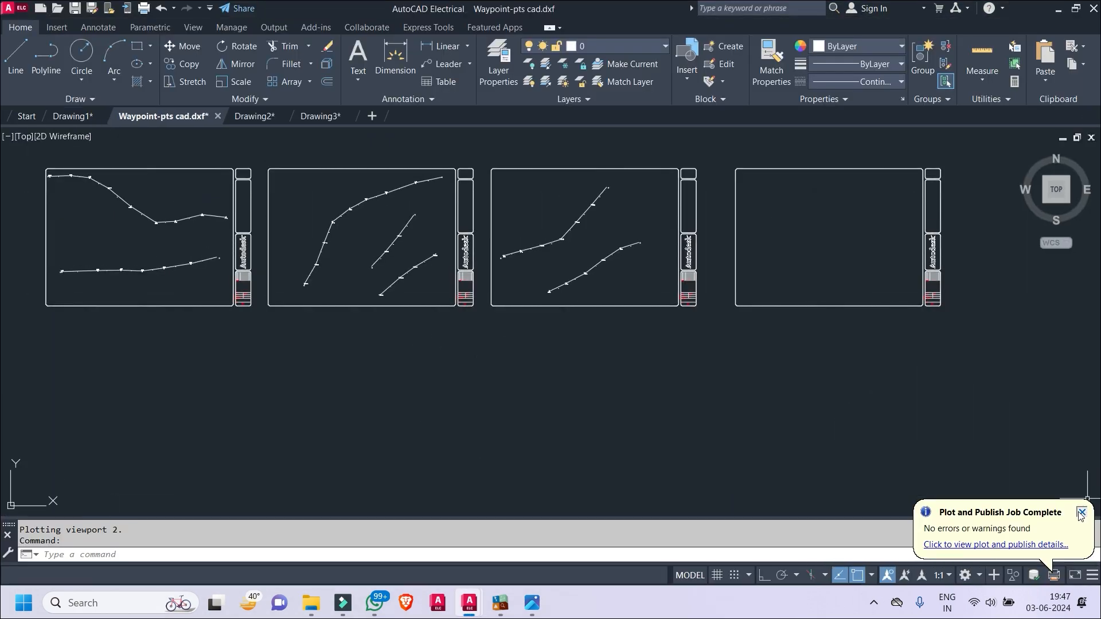
click(1081, 511)
click(756, 554)
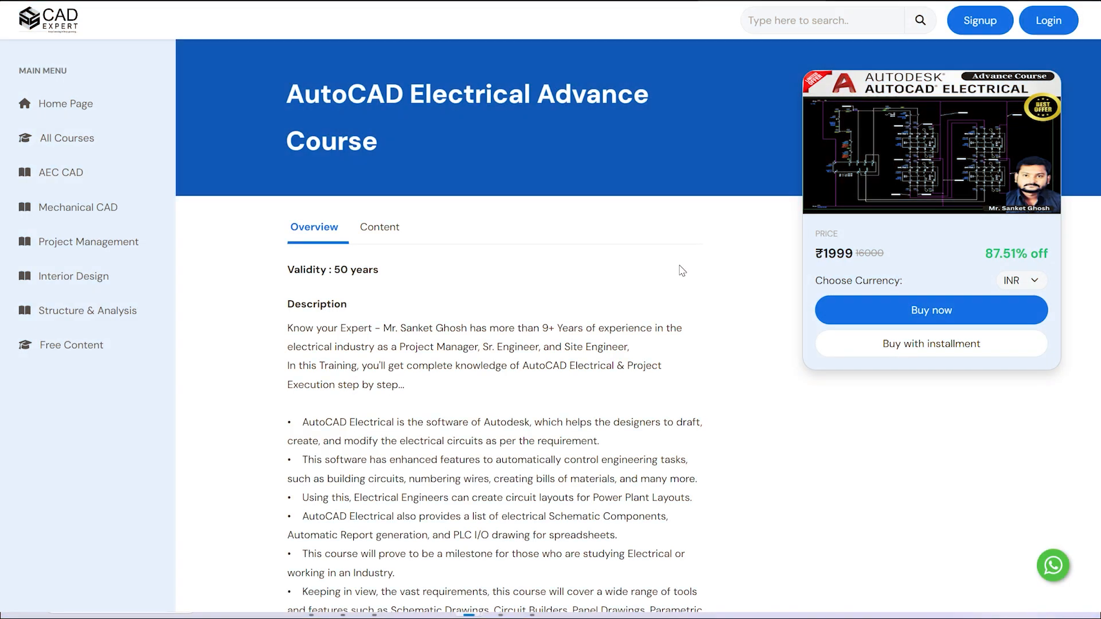
- Examine the AutoCAD Electrical Advance Course overview and the session list of the JAN 2024 ELECTRICAL LIVE BATCH on the CAD Expert website
scroll(681, 266, down, 9)
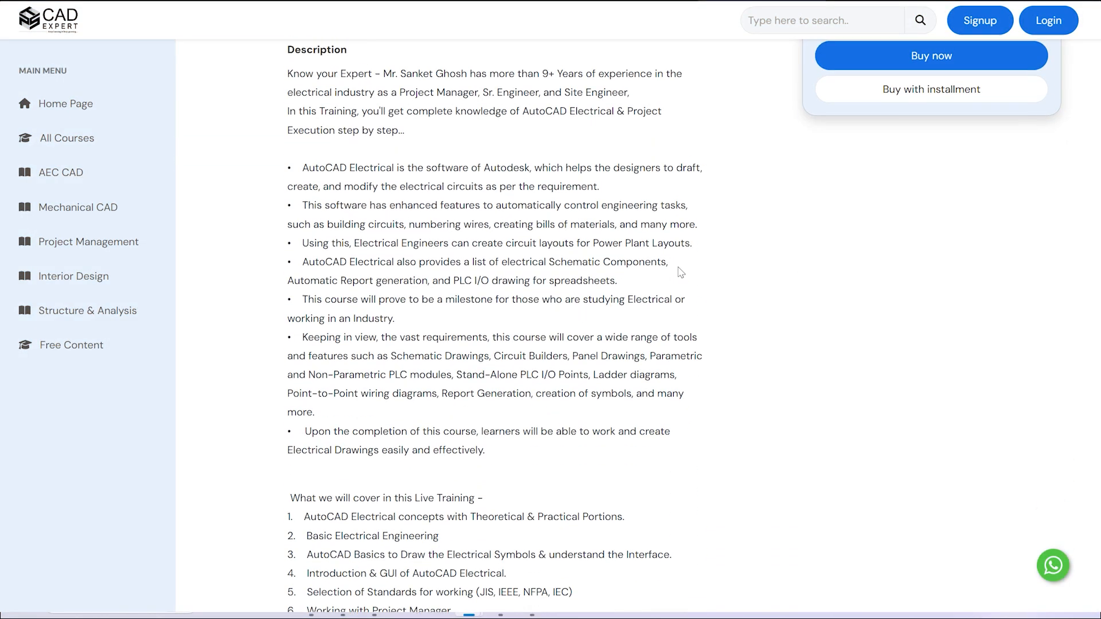
scroll(681, 272, down, 10)
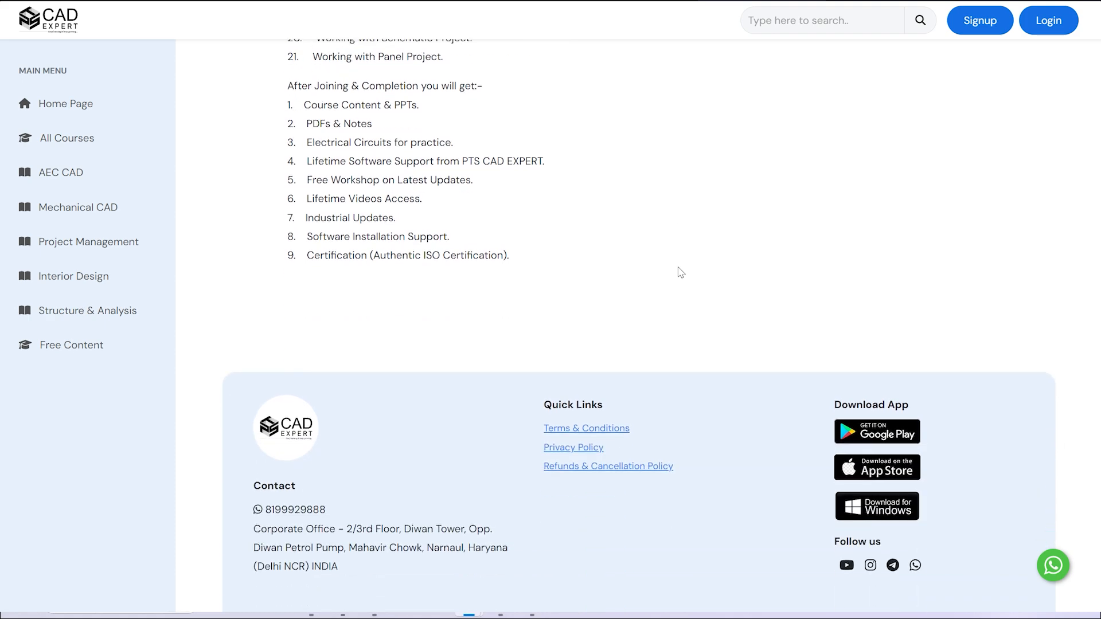
scroll(680, 271, up, 20)
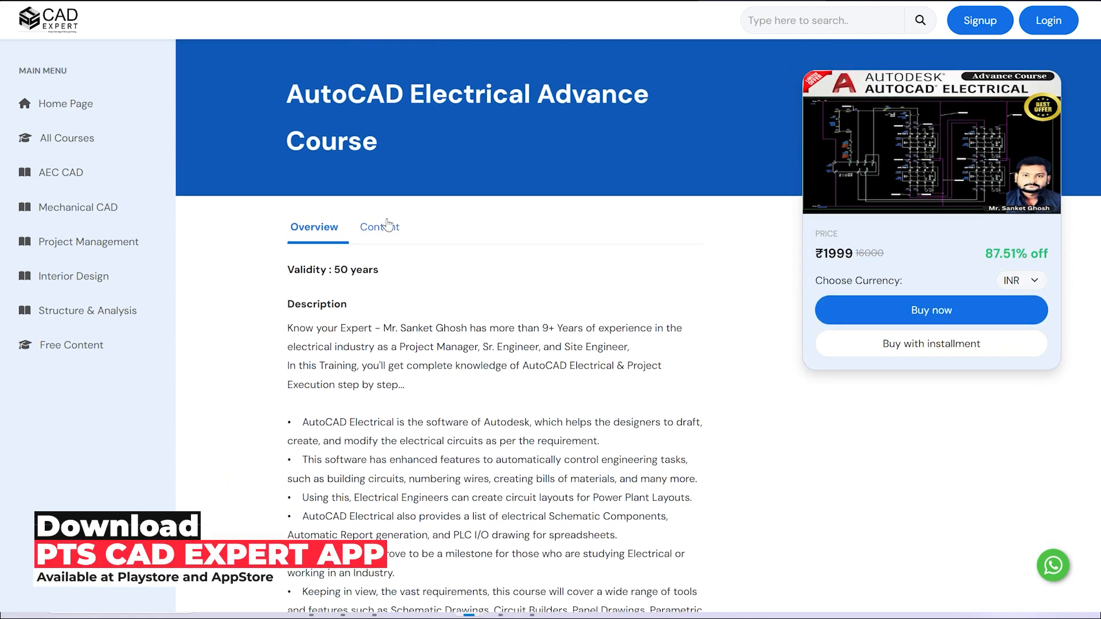
click(386, 226)
scroll(534, 204, down, 1)
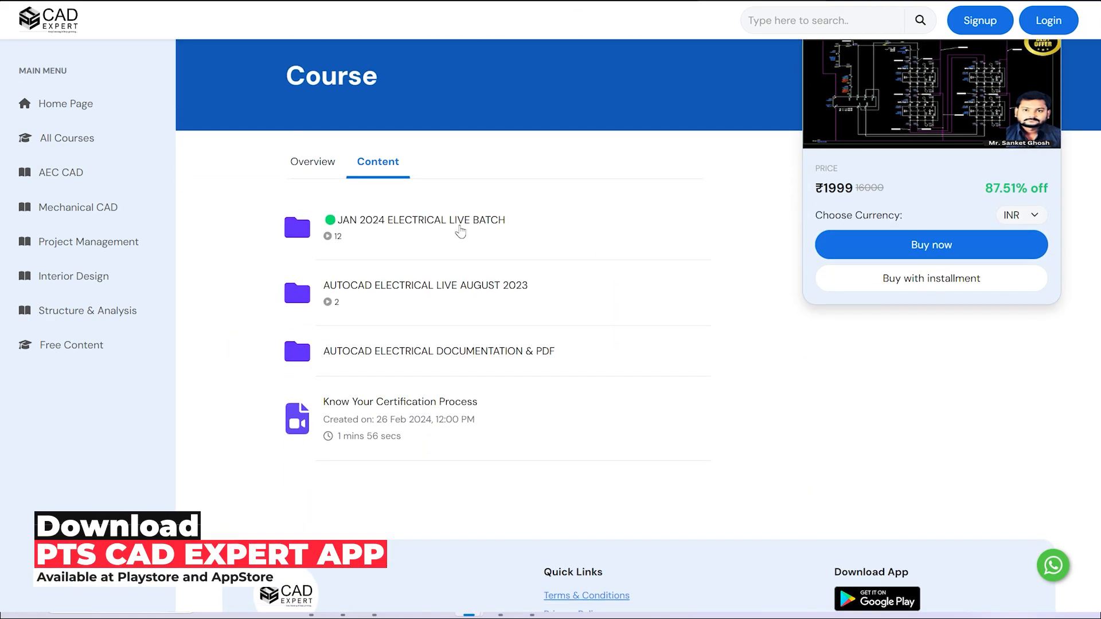
click(460, 229)
scroll(585, 201, down, 6)
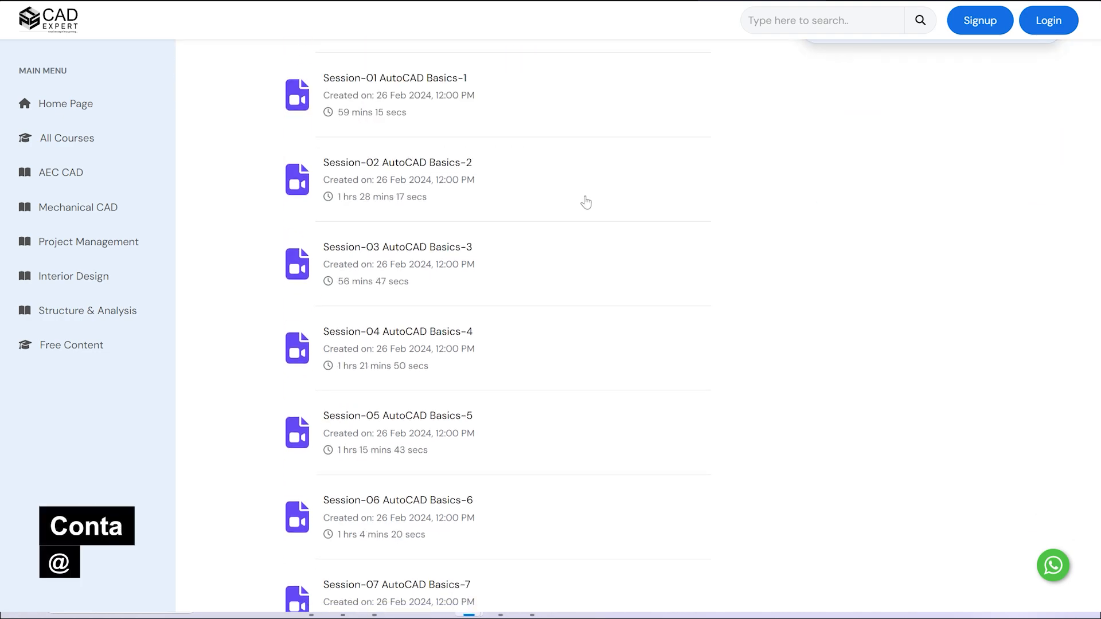
scroll(611, 207, down, 13)
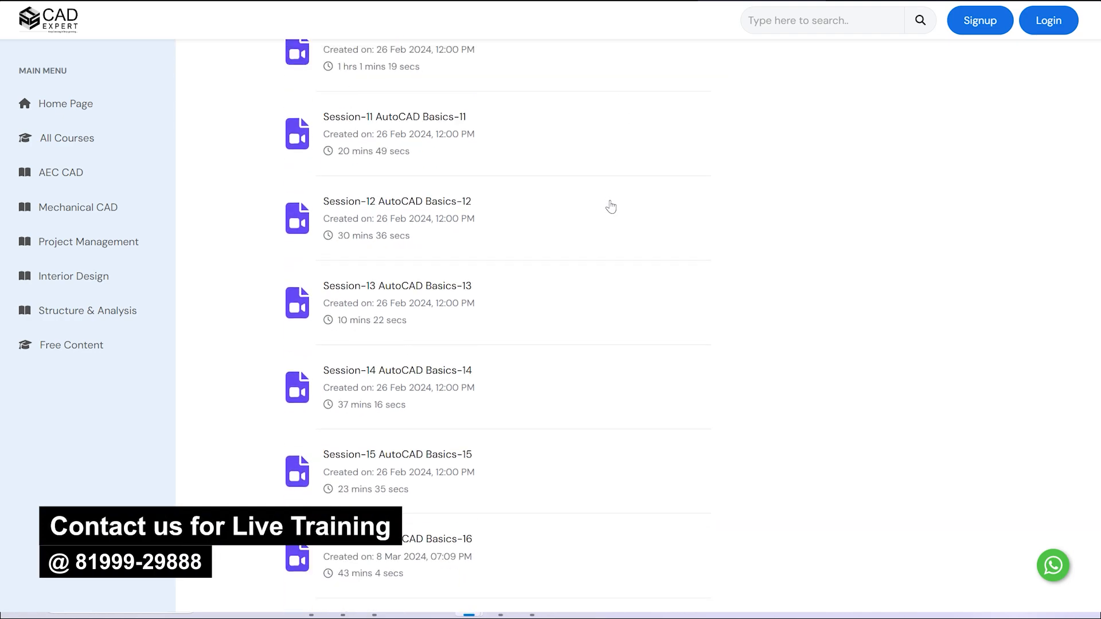
scroll(610, 207, down, 15)
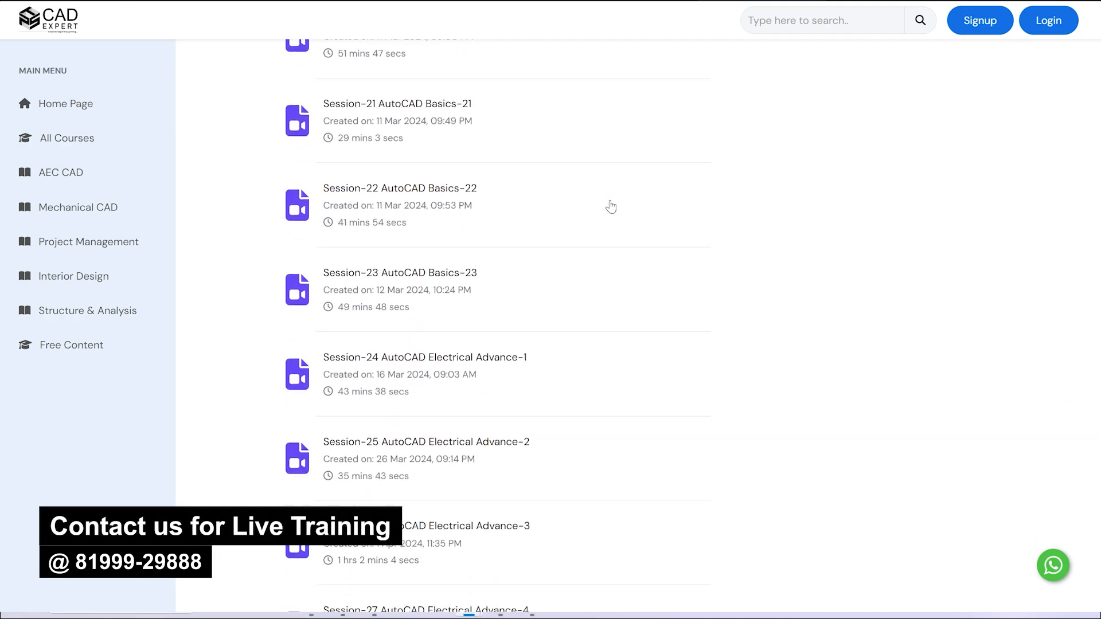
scroll(610, 207, down, 2)
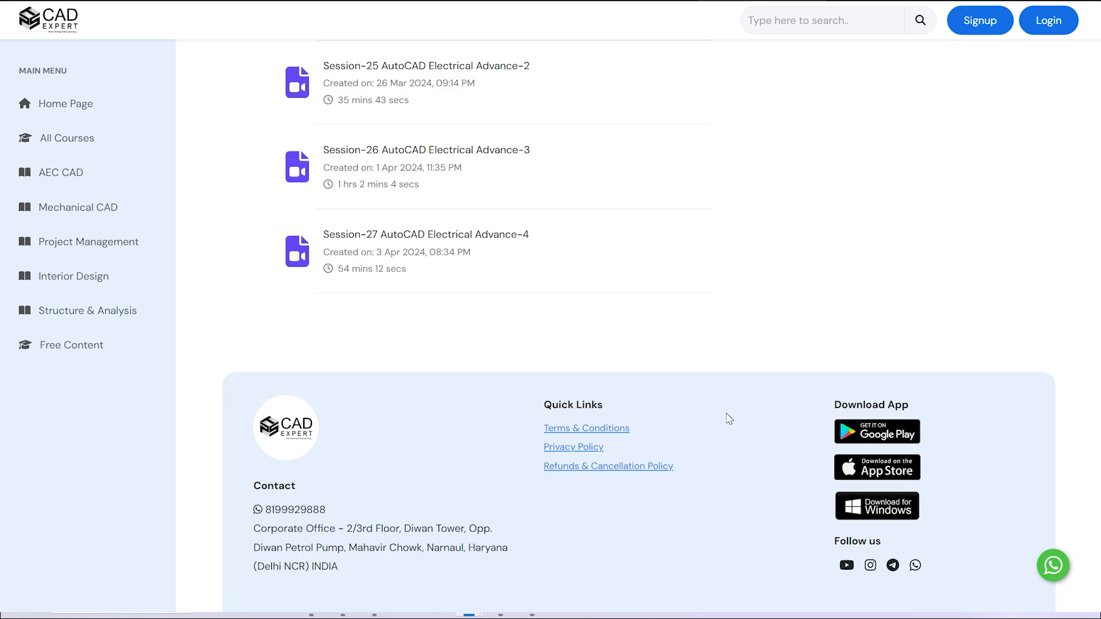